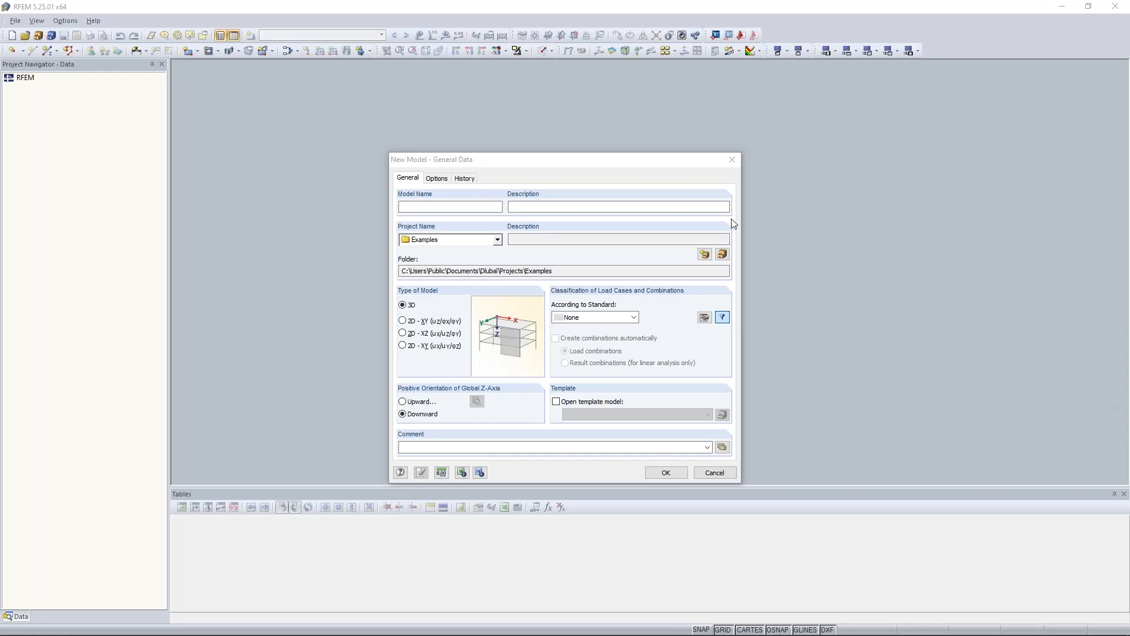
drag(525, 159, 492, 104)
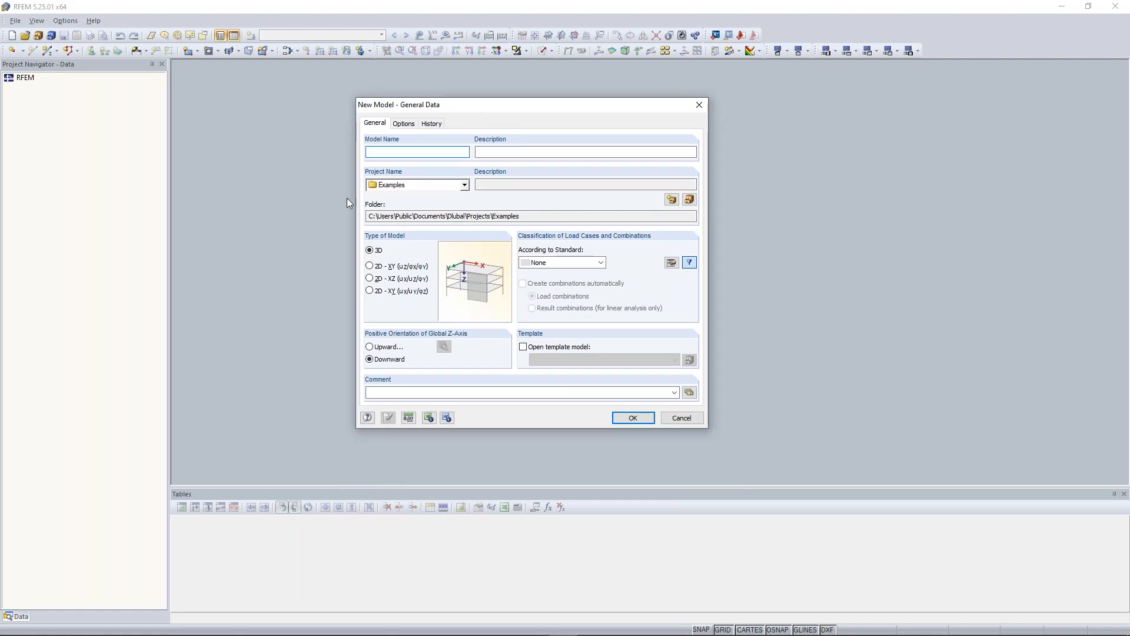
drag(417, 110, 431, 123)
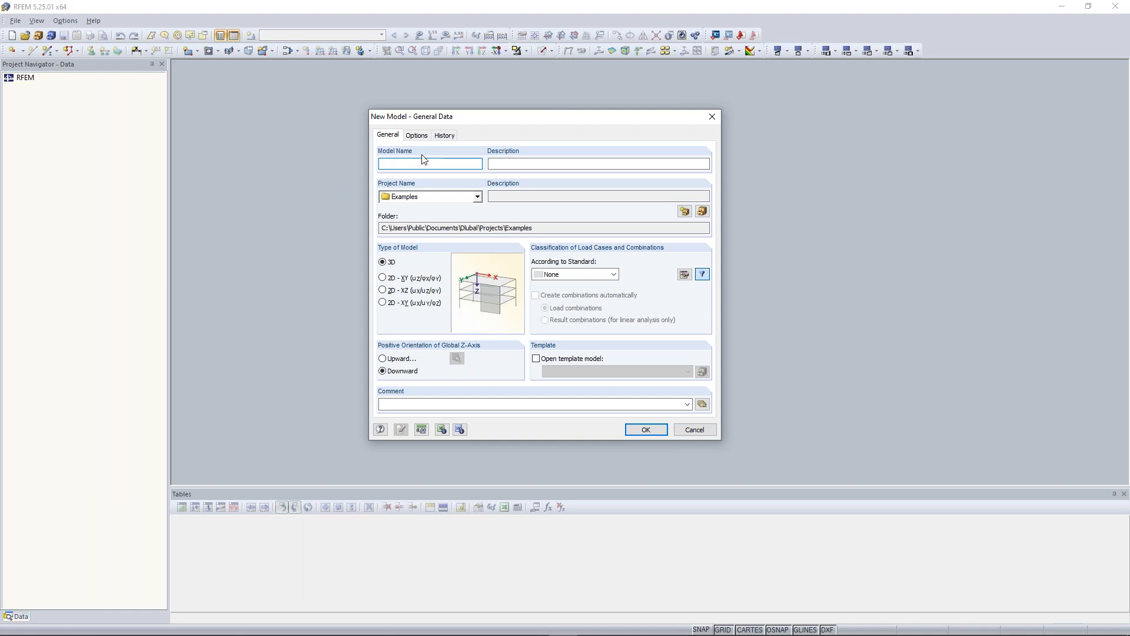
click(711, 117)
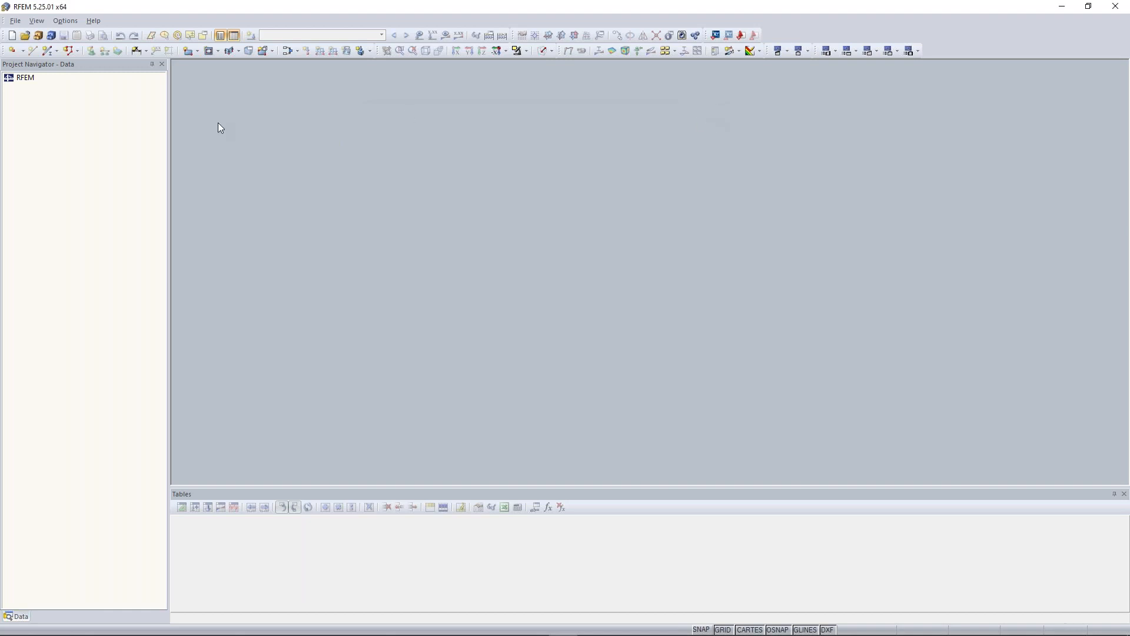
click(14, 21)
click(95, 22)
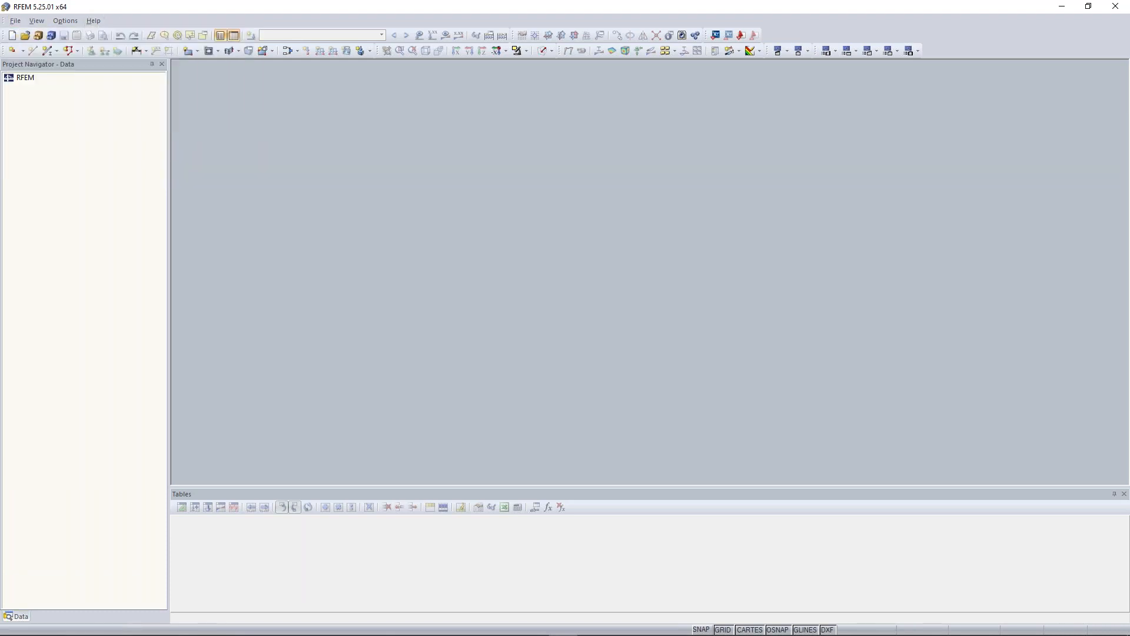
click(15, 22)
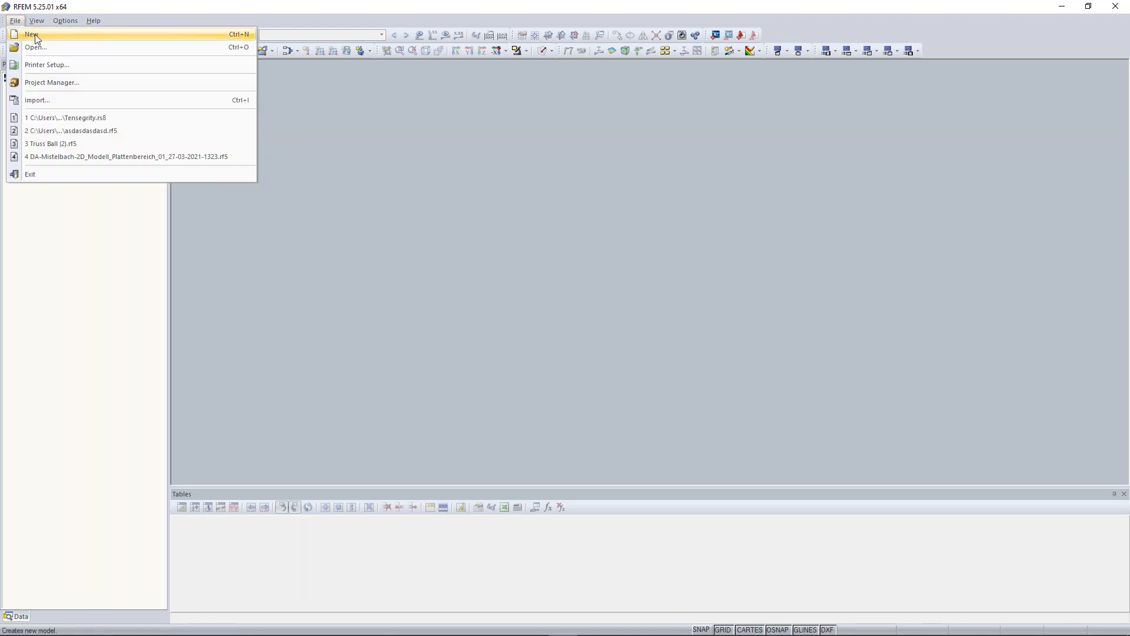
click(127, 22)
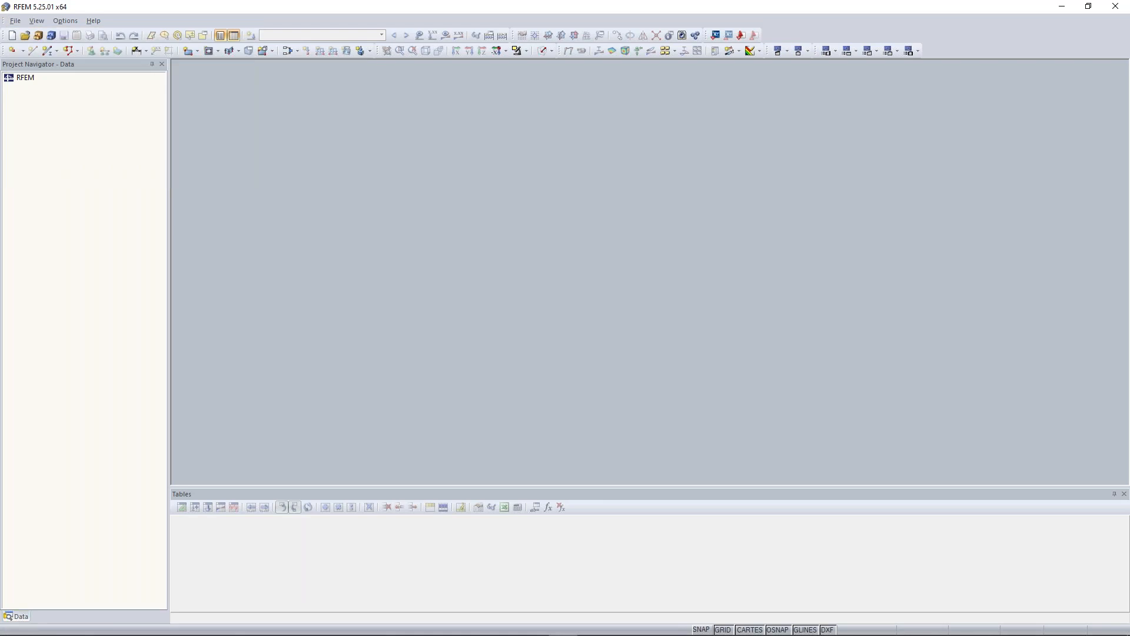
Start a new model and enter Continous Plate 01 as its name
click(12, 36)
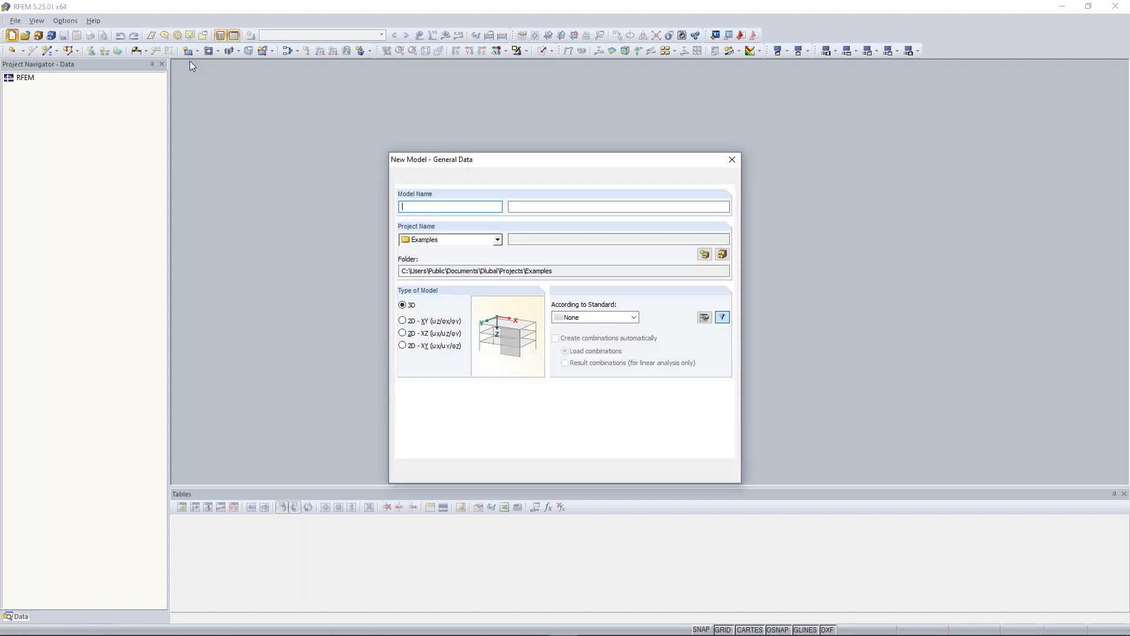
drag(550, 159, 535, 146)
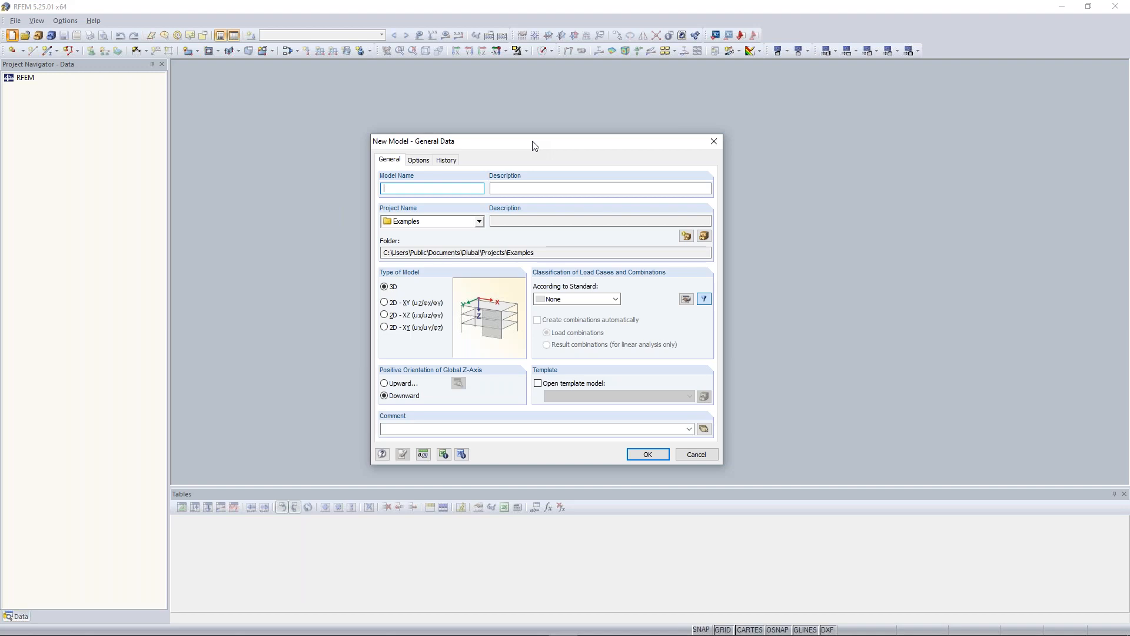
text(Conti)
text(niou)
key(BackSpace)
key(BackSpace)
text(ous Plate 01)
Look through the available project folders, including the subfolders of Examples
click(479, 221)
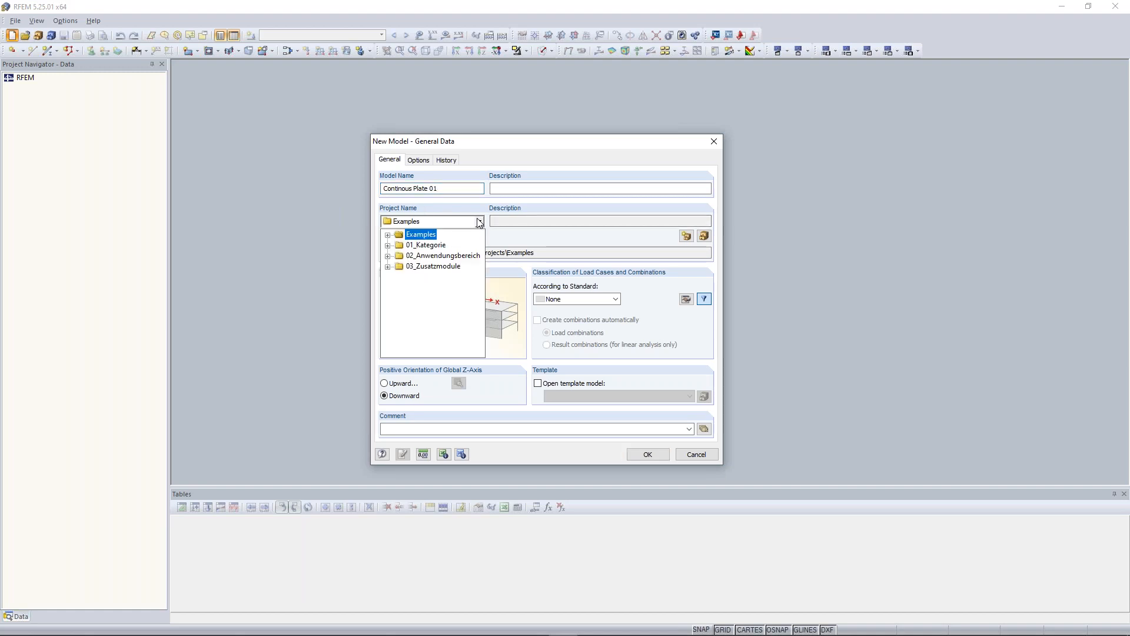
click(434, 213)
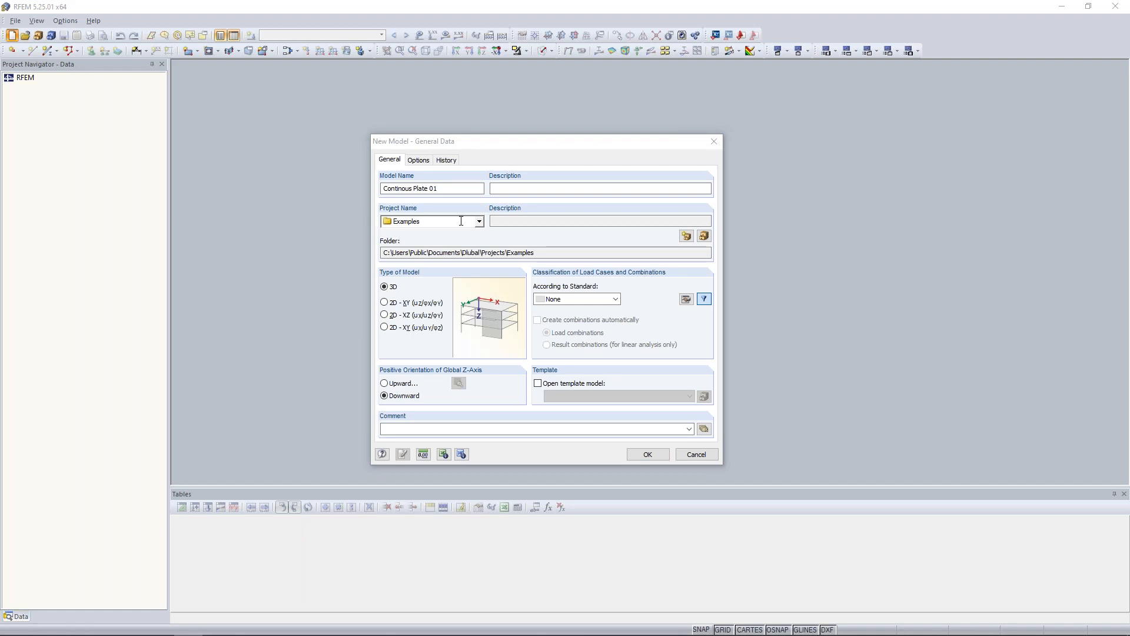
click(479, 221)
click(388, 235)
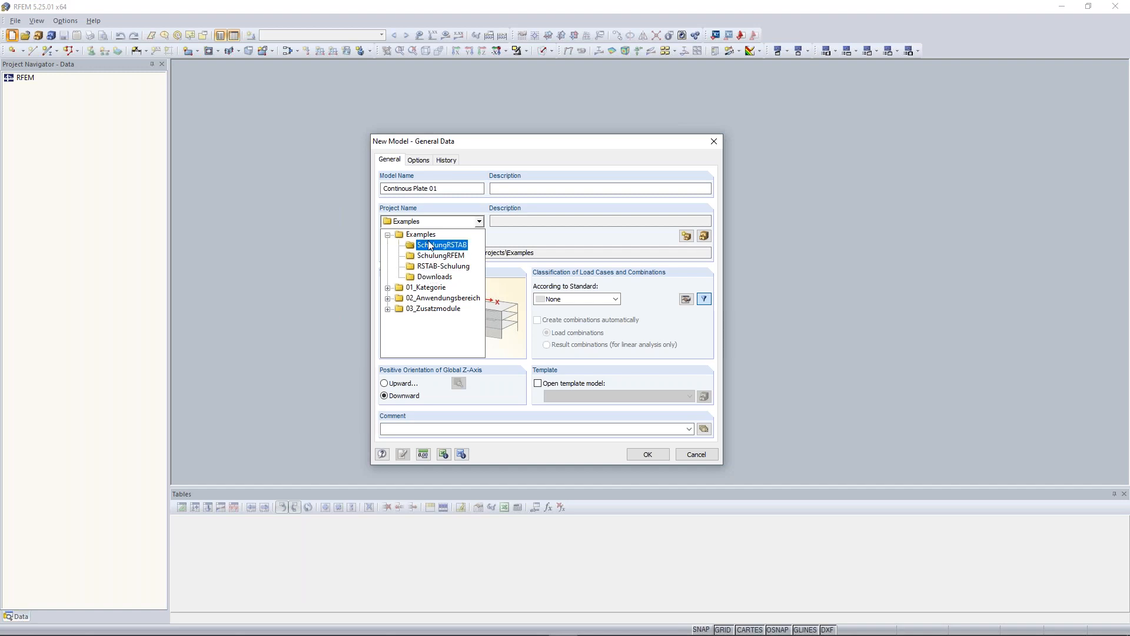
click(438, 213)
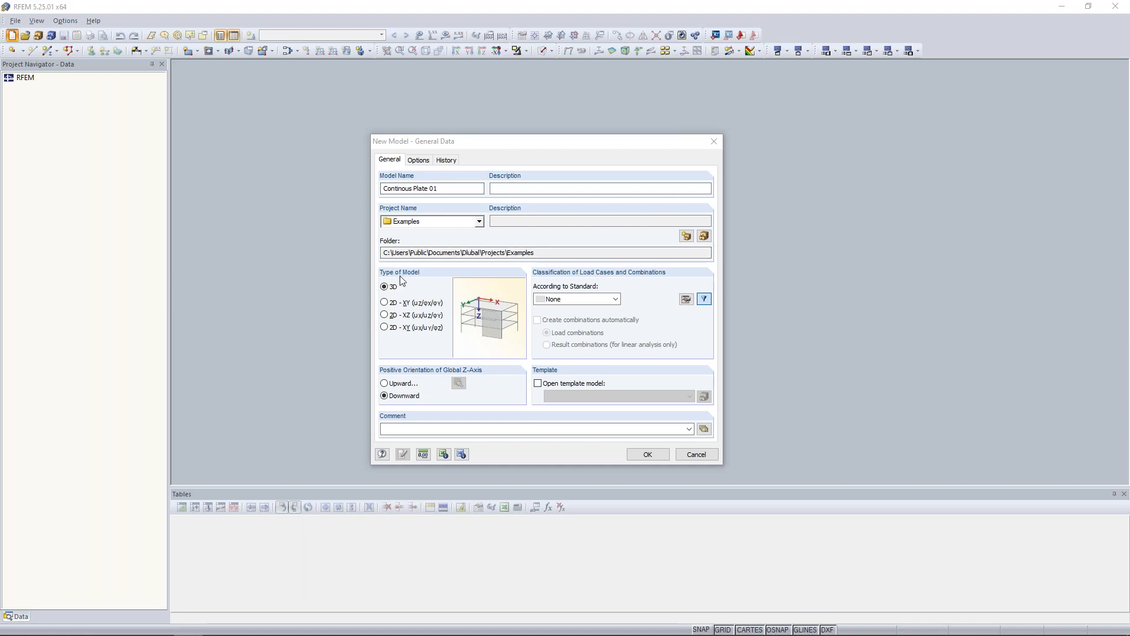
Correct the model name to Continuous Plate 01 and set the model type to 2D - XY (uz/φx/φy)
click(405, 189)
text(u)
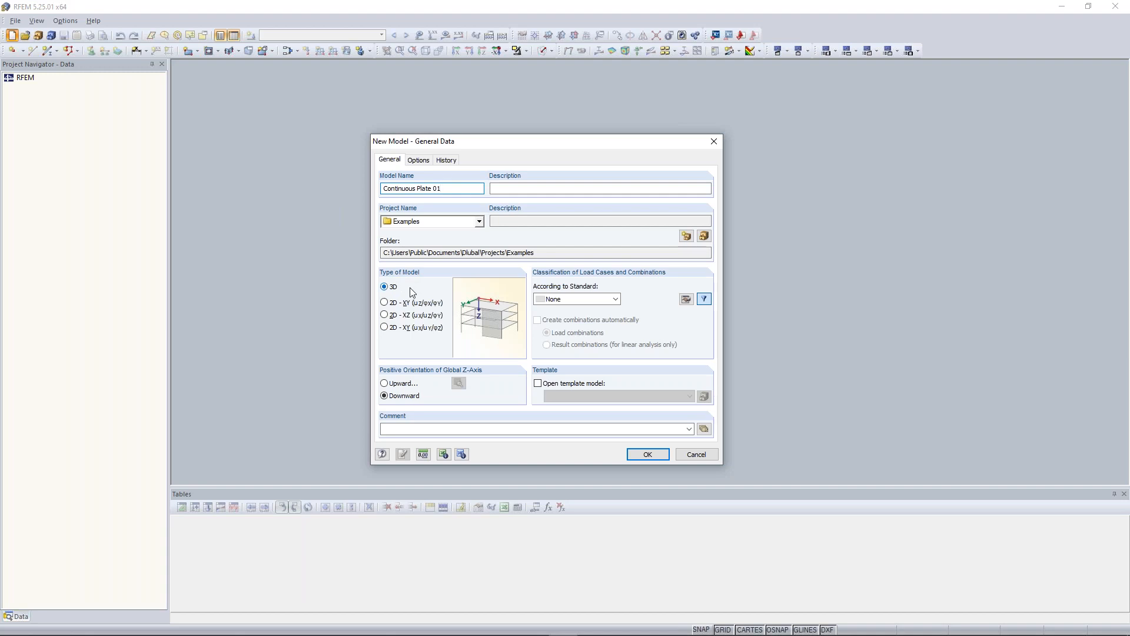
click(385, 288)
click(385, 303)
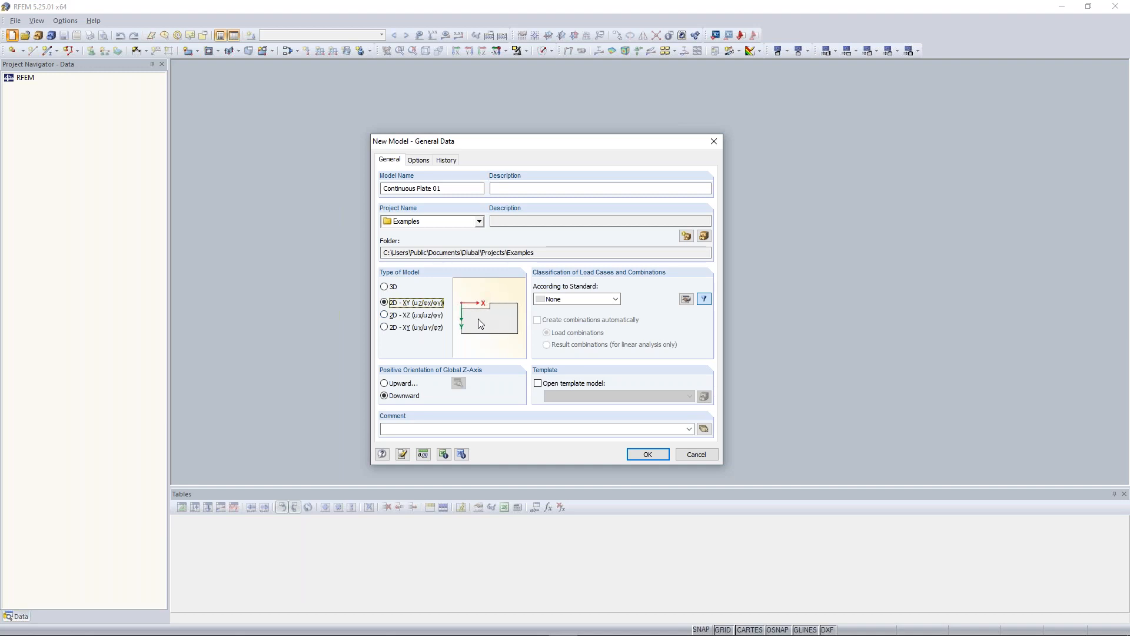
click(398, 318)
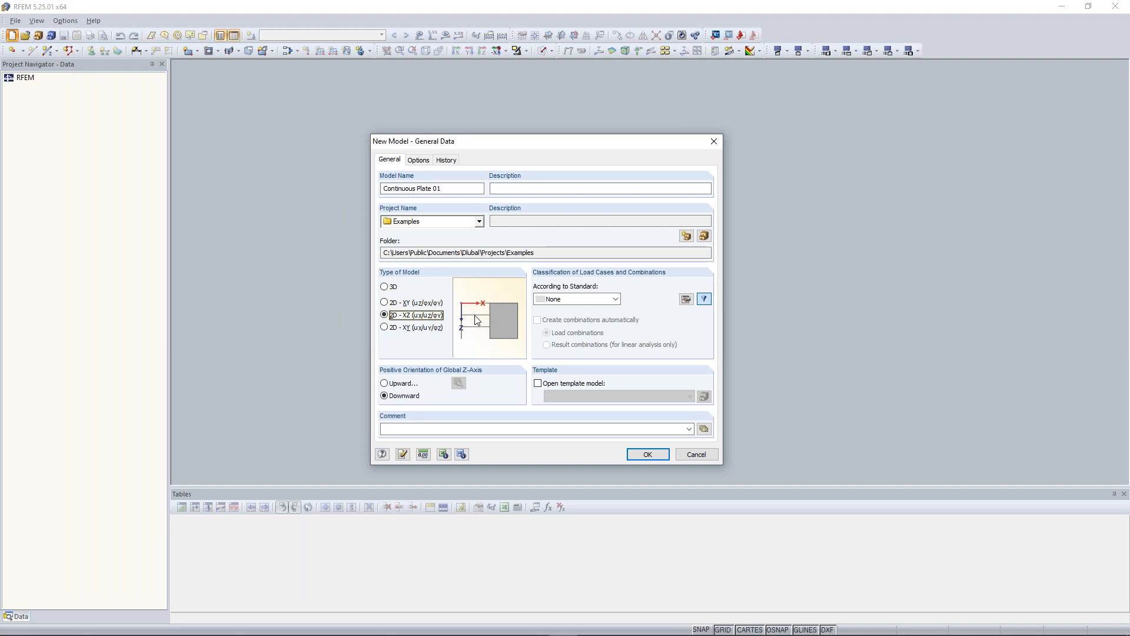
click(408, 330)
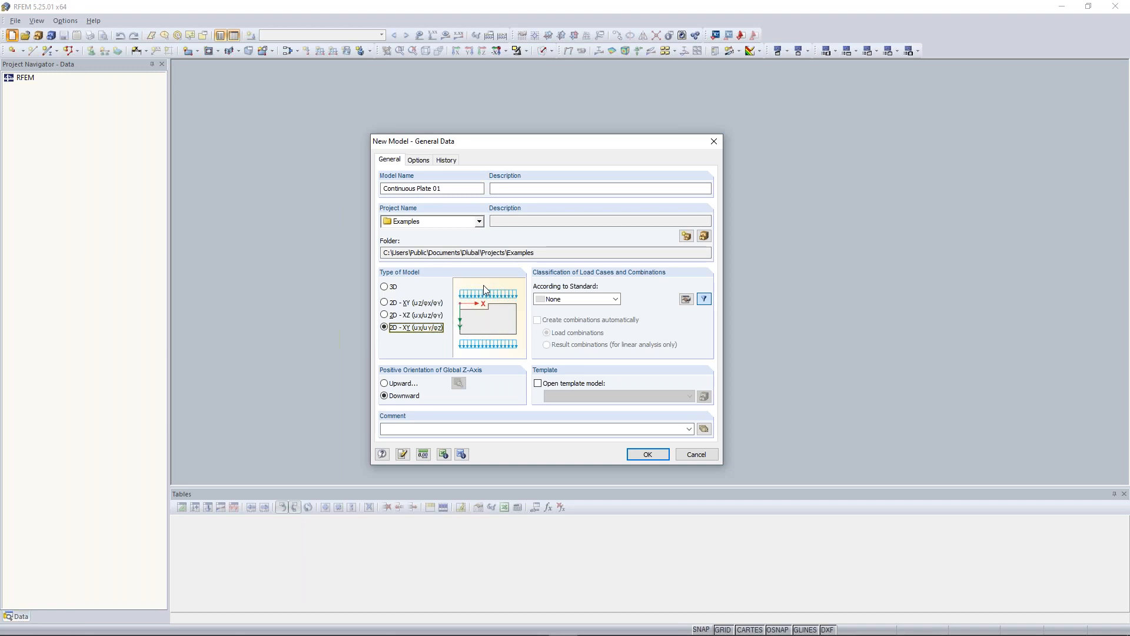
click(406, 306)
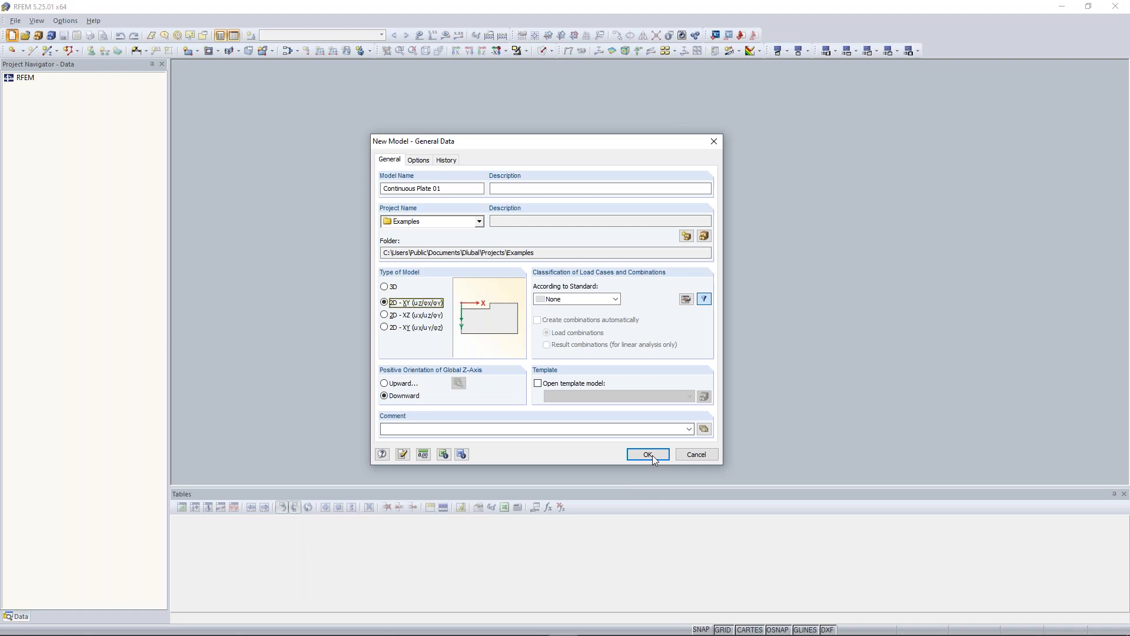
Review the units and decimal places for model, loads, results and dimensions, and create the model with these settings
click(425, 455)
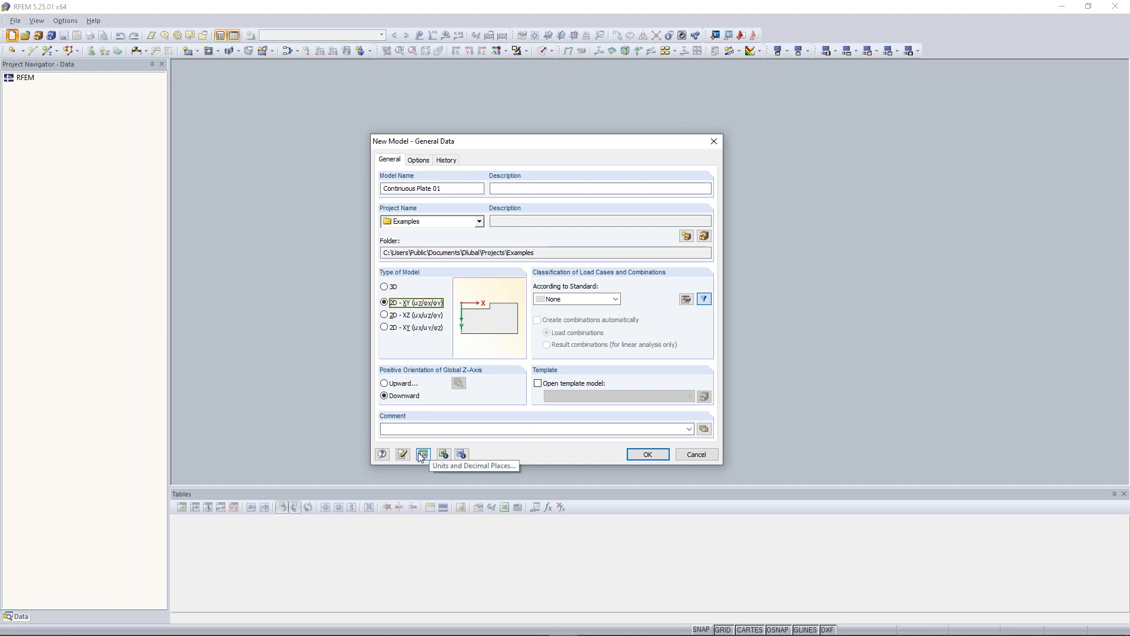
click(425, 455)
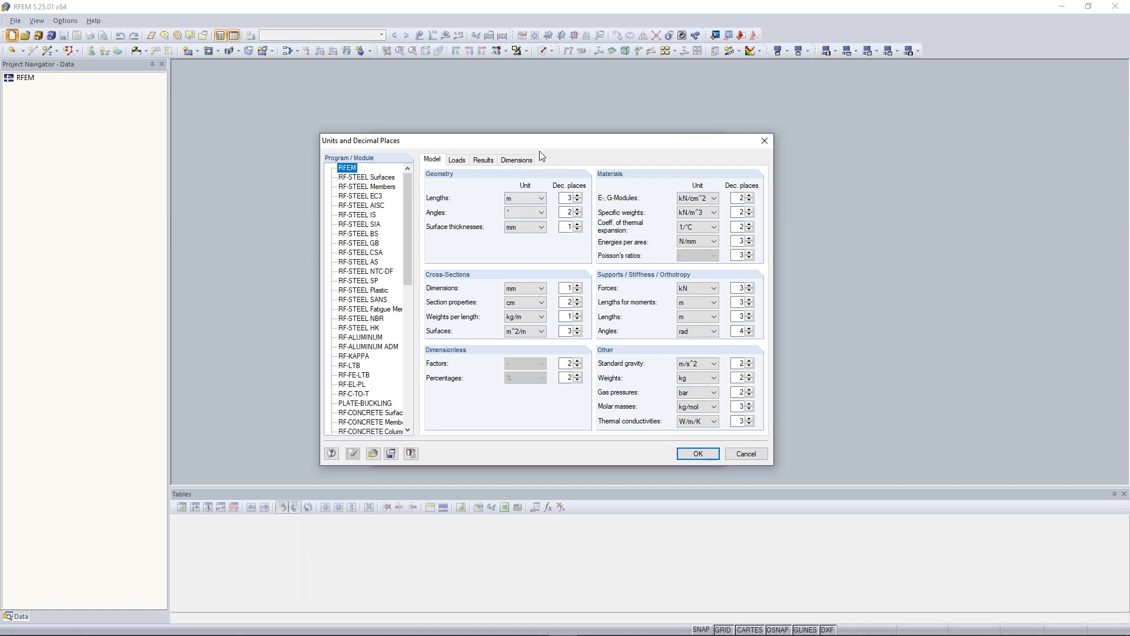
click(528, 203)
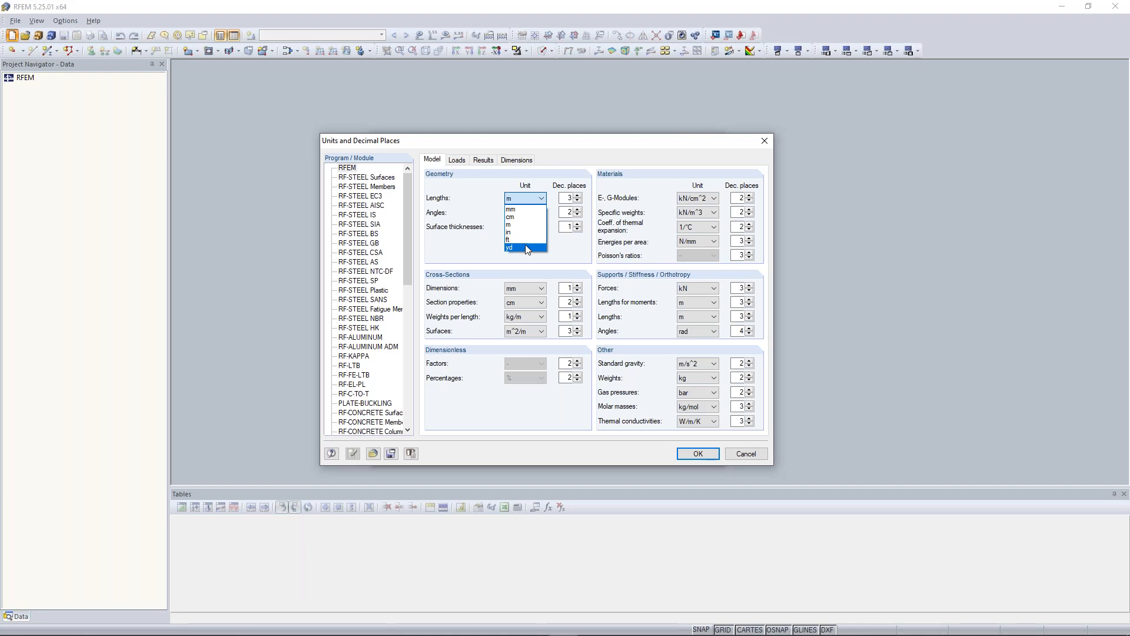
click(467, 202)
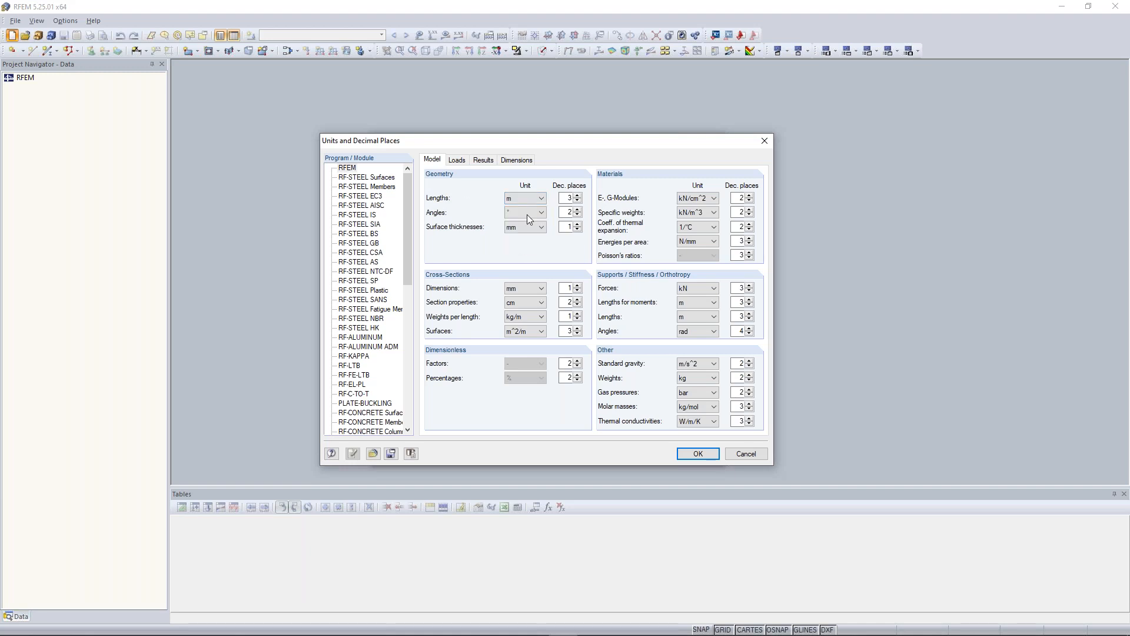
click(462, 163)
click(484, 160)
click(525, 160)
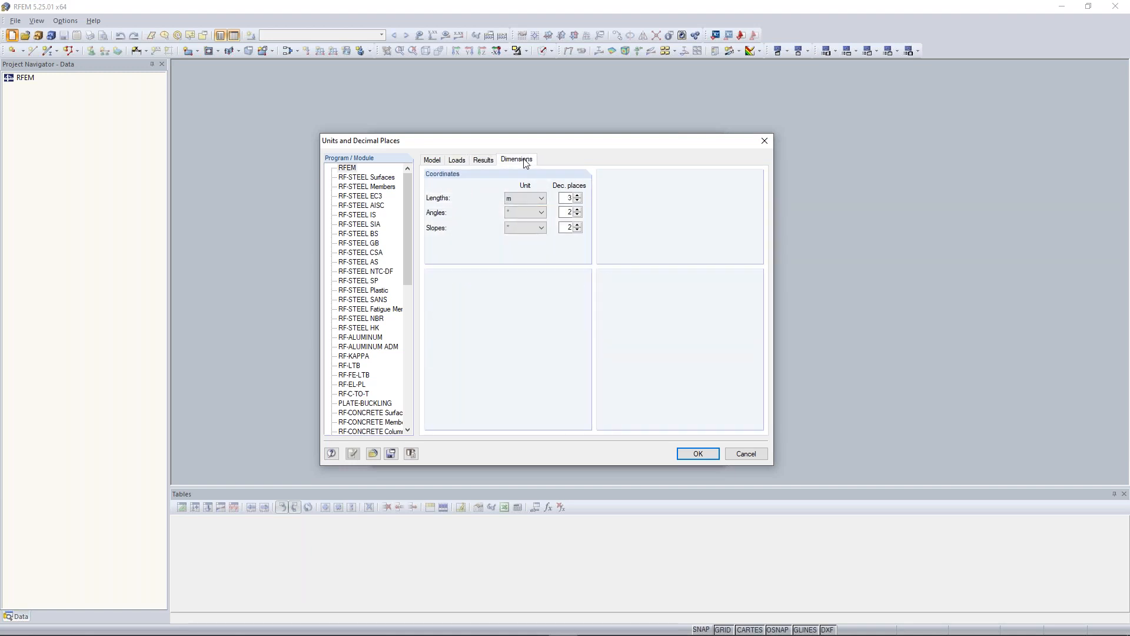
click(433, 161)
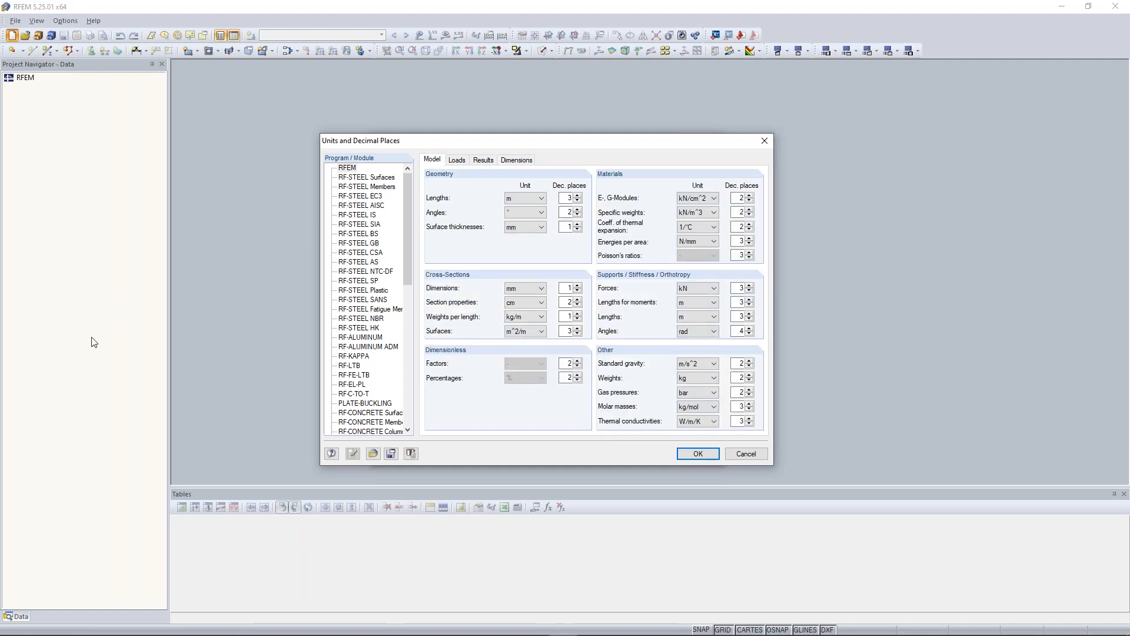
click(700, 454)
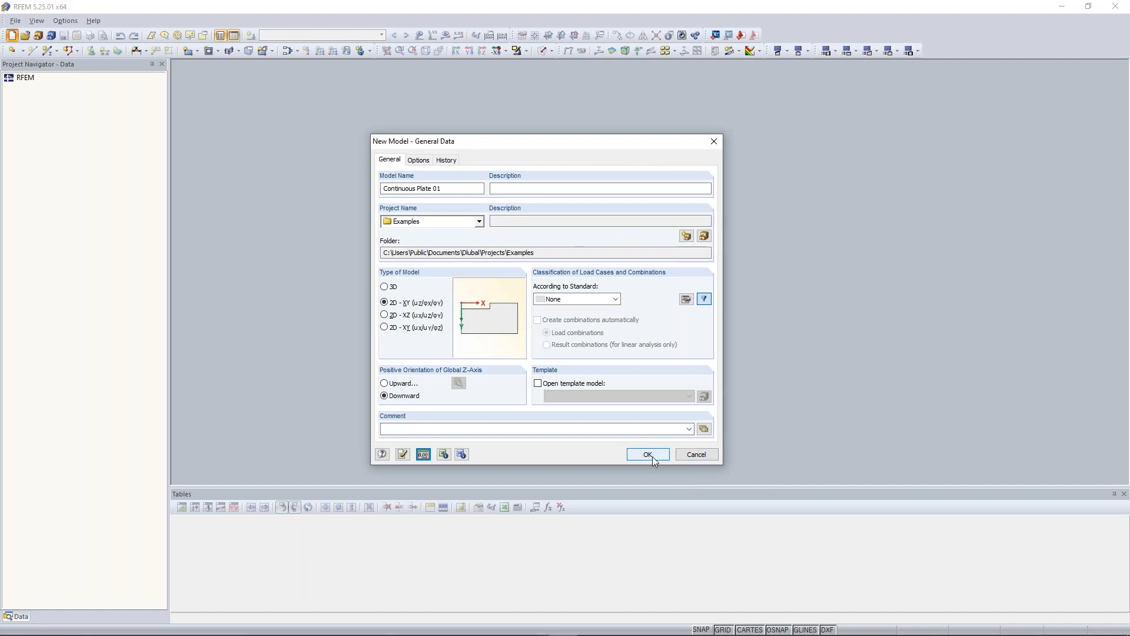
click(652, 457)
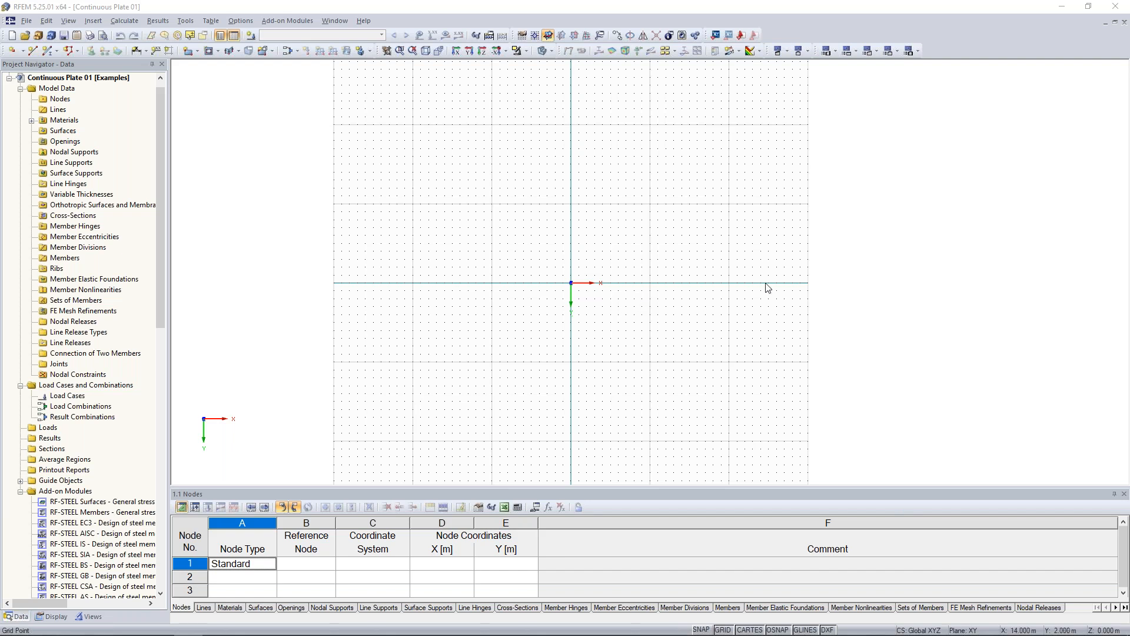
Look through the navigator's data tree down to the add-on modules and view the whole work plane grid
drag(164, 284, 158, 370)
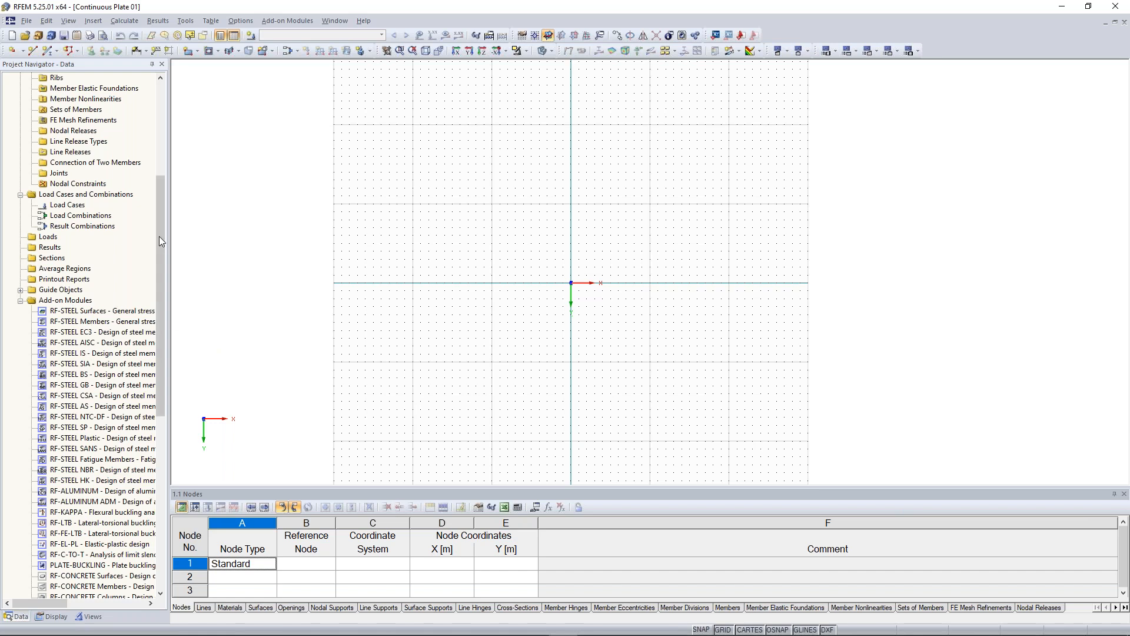
drag(165, 230, 157, 311)
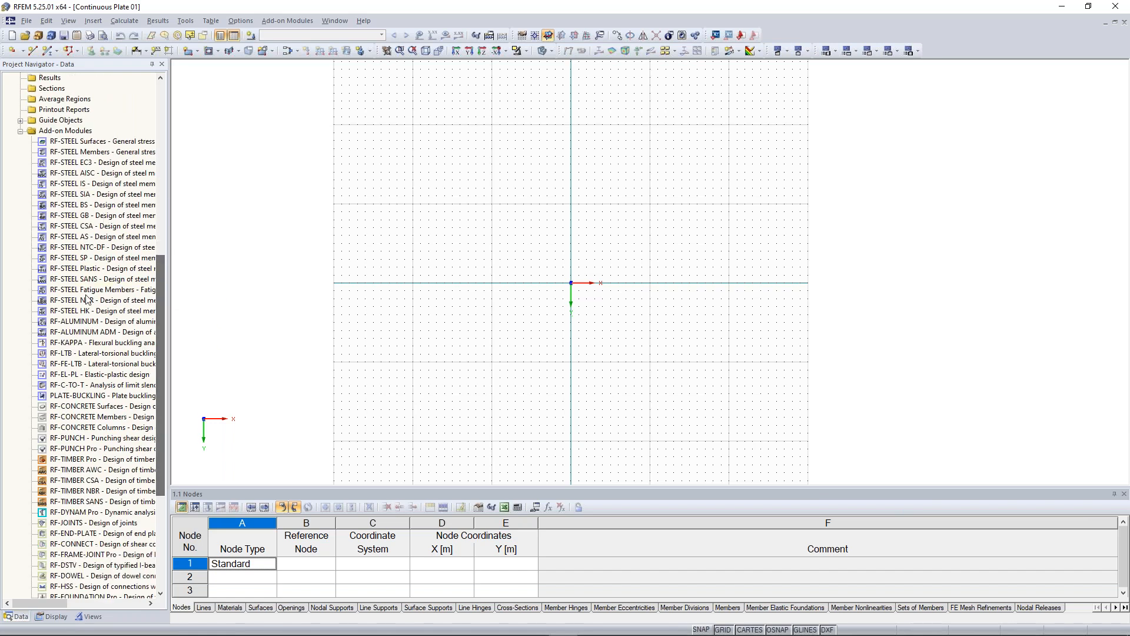
drag(162, 332, 162, 291)
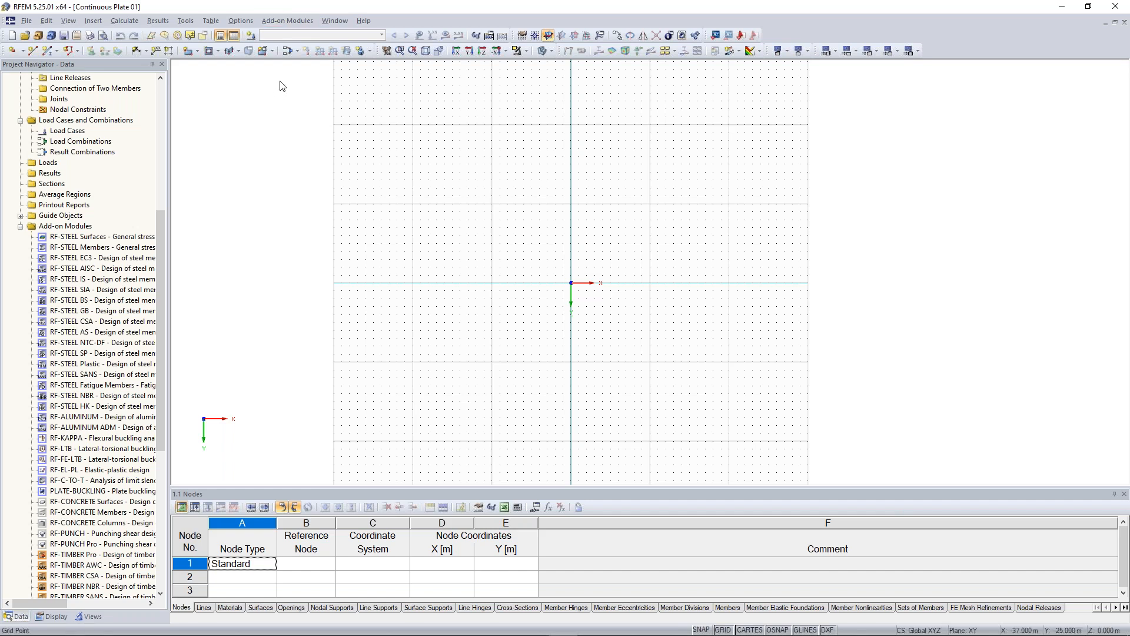
drag(161, 225, 170, 93)
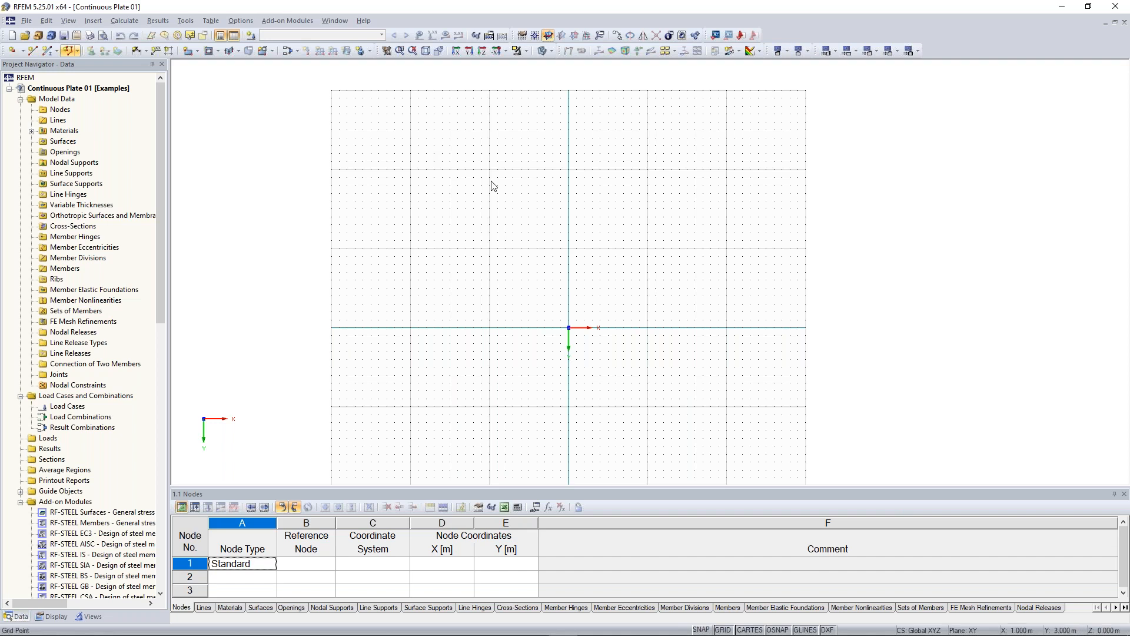
scroll(472, 227, down, 1)
middle_drag(473, 227, 496, 203)
scroll(469, 190, down, 1)
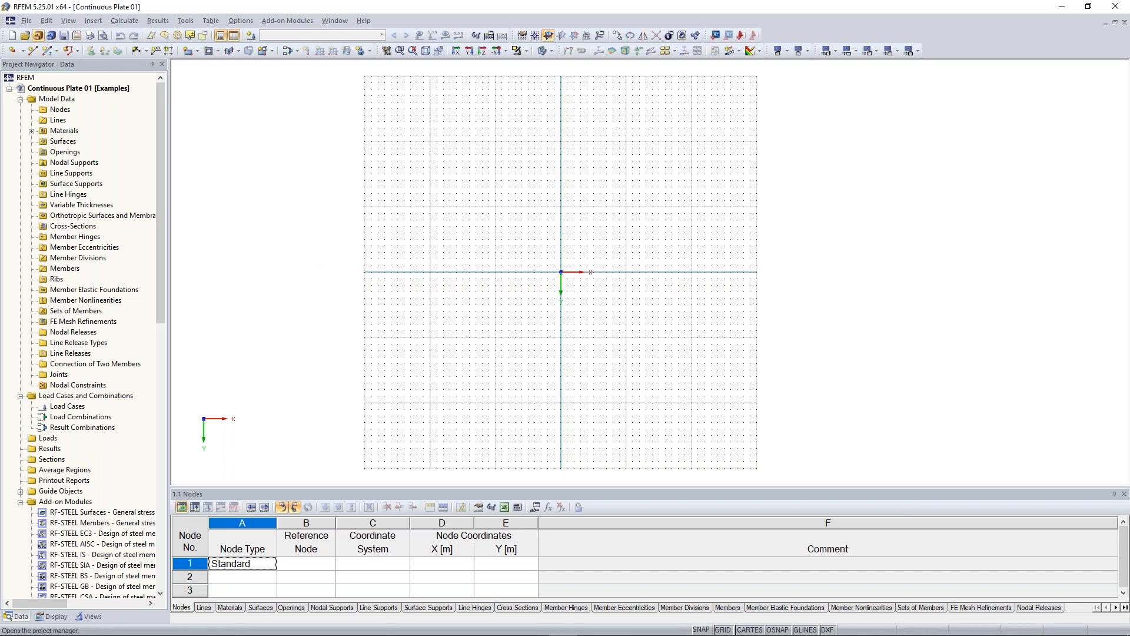
Preview the RFEM-Beispiel models of the Examples project in the Project Manager and open RFEM-Beispiel-06
click(40, 39)
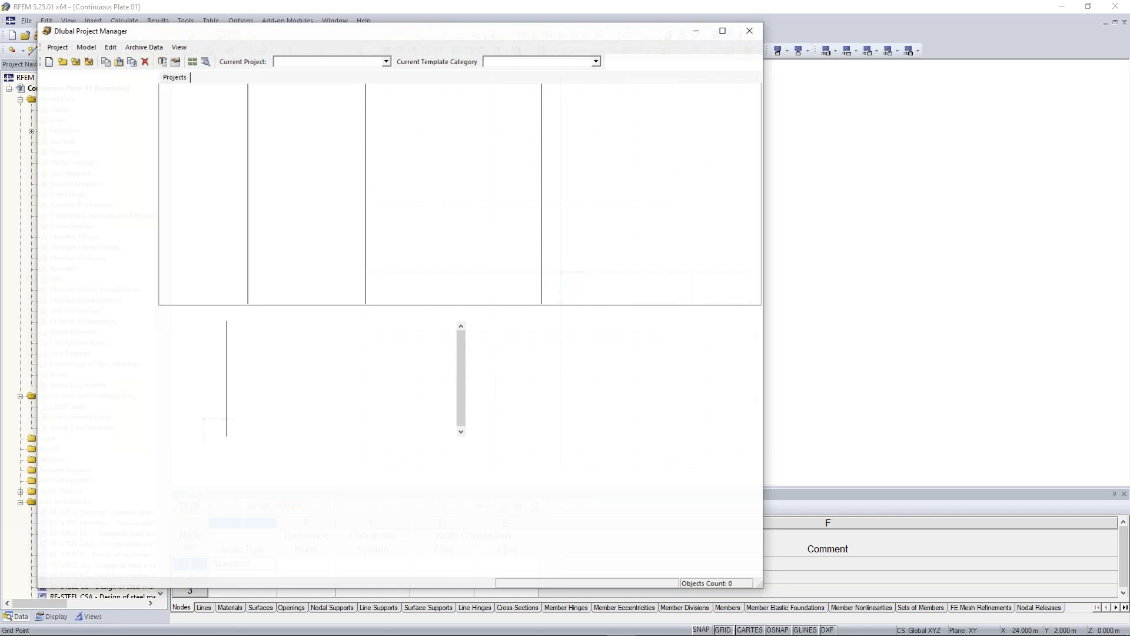
scroll(753, 101, up, 1)
click(215, 120)
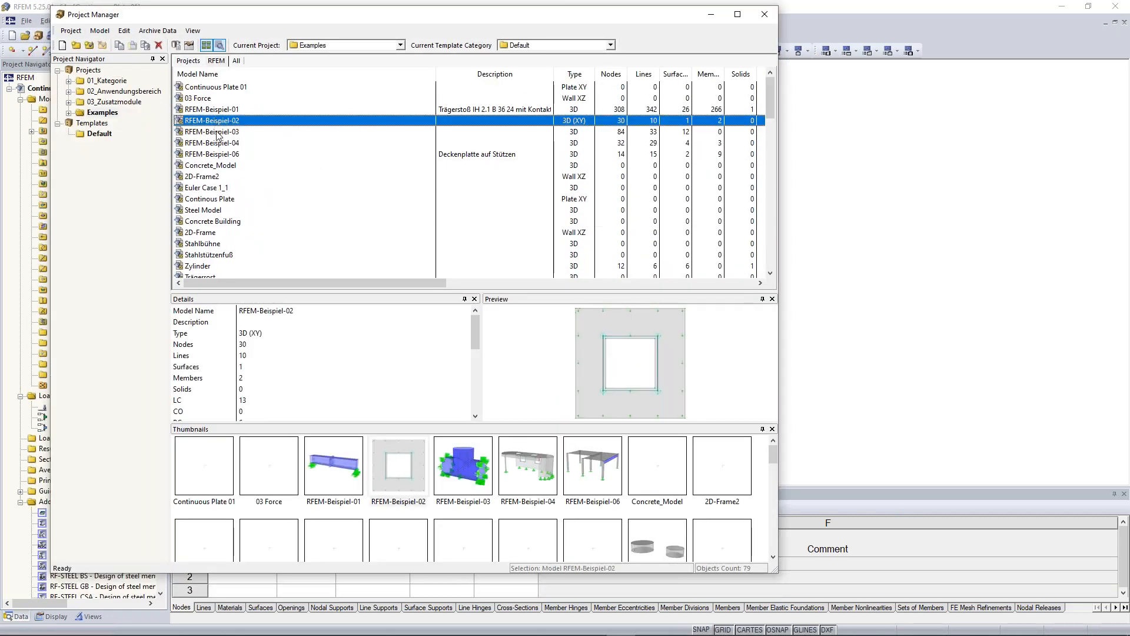
click(219, 143)
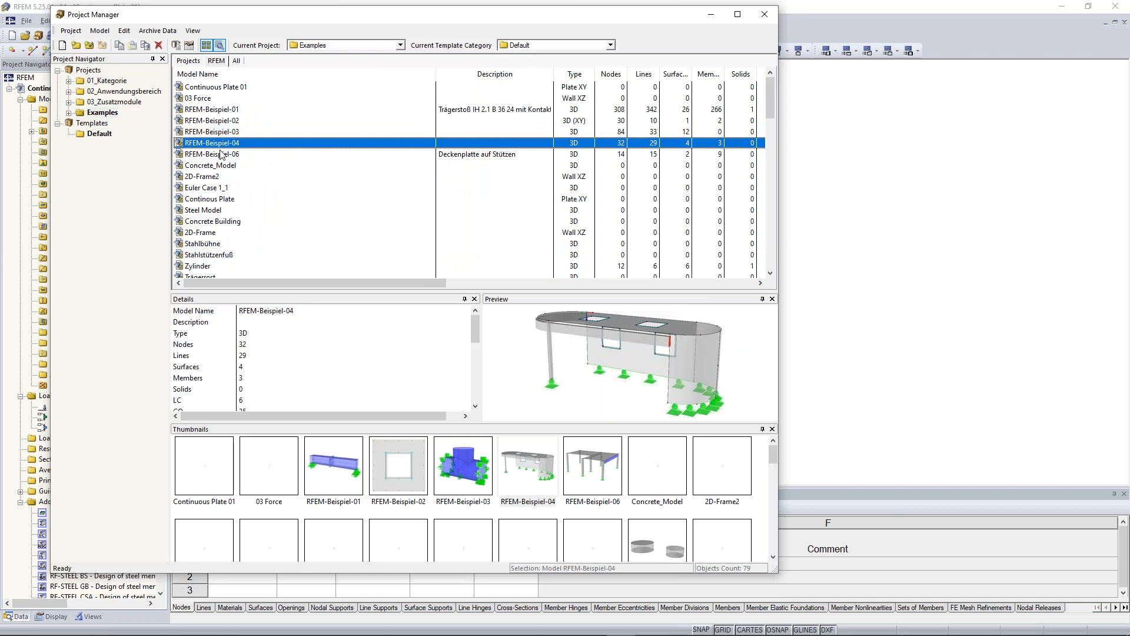
click(222, 154)
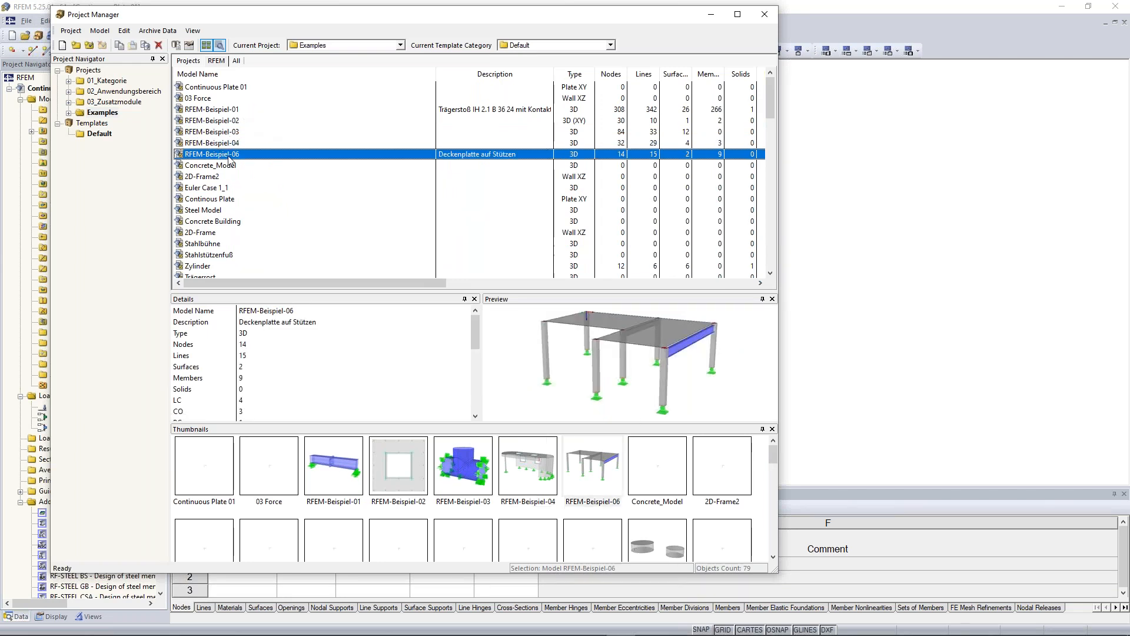
double_click(228, 157)
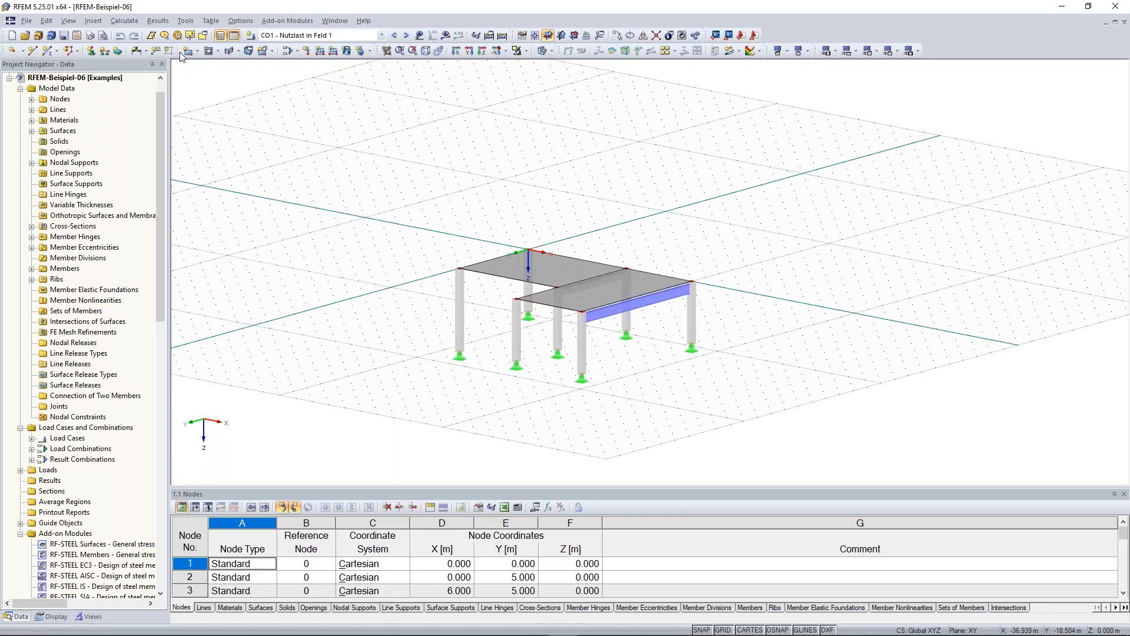
click(30, 23)
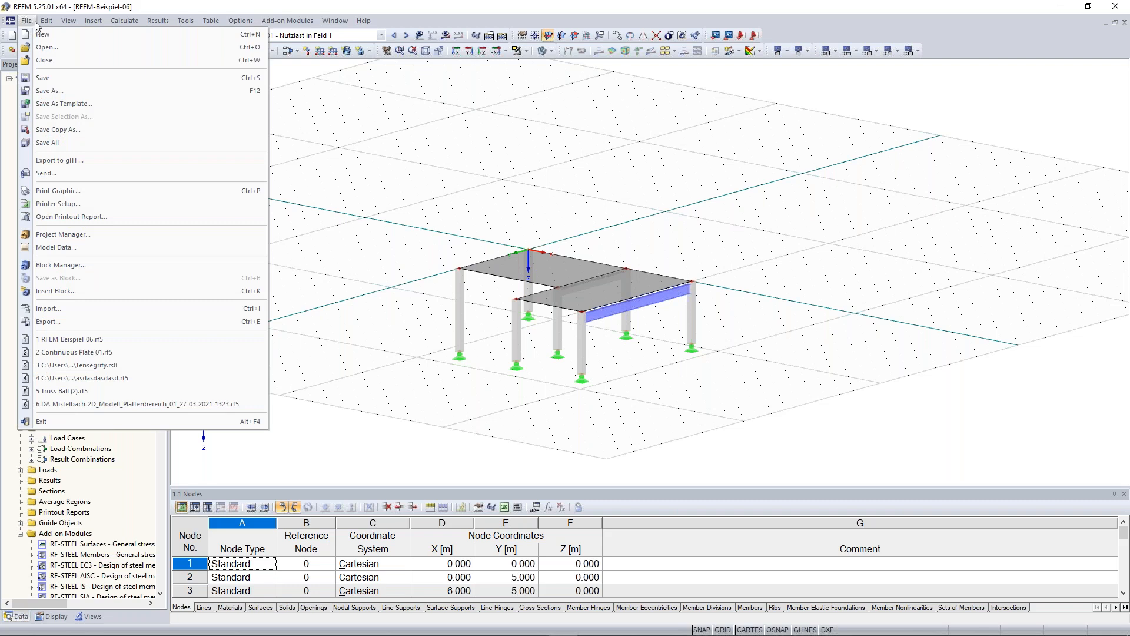
mouse_move(50, 25)
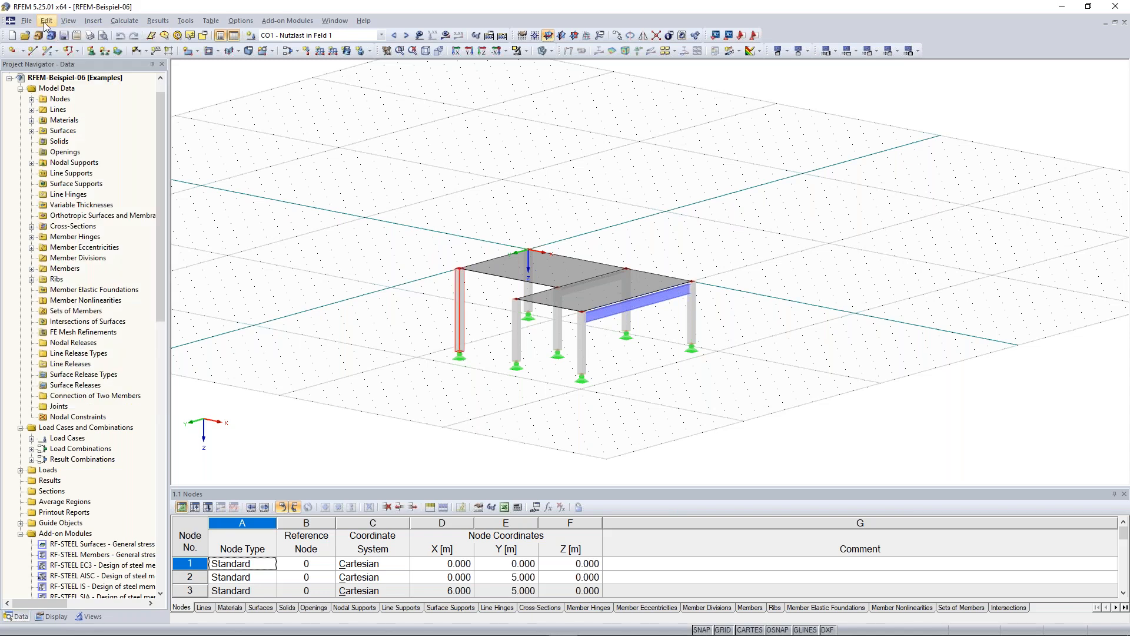
click(47, 21)
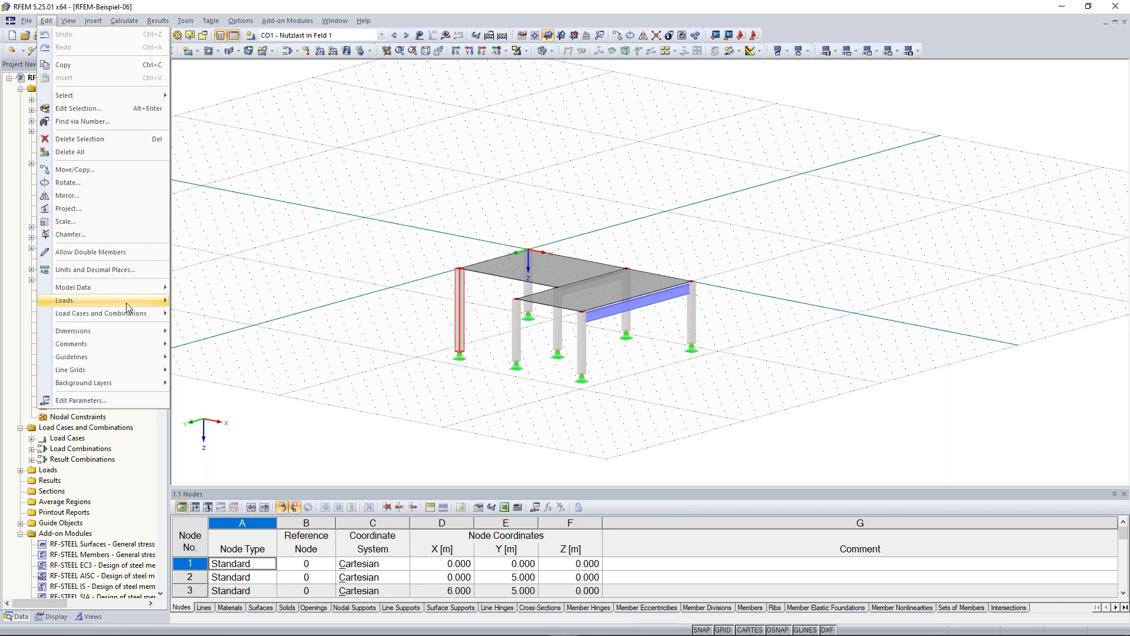
mouse_move(128, 296)
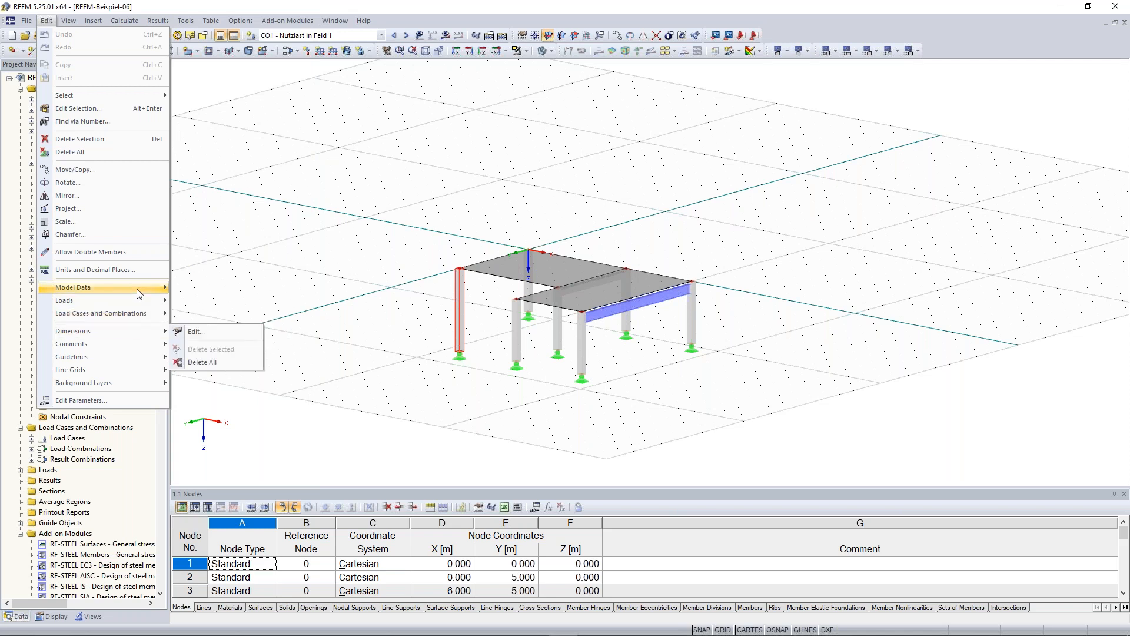
mouse_move(144, 312)
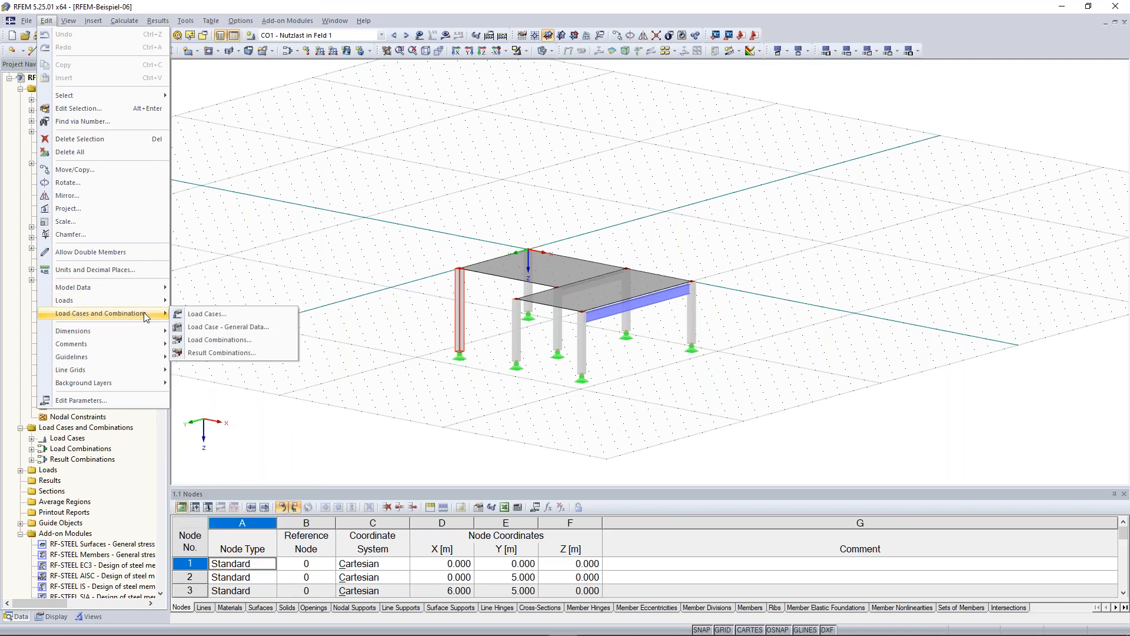
Display the loads and the calculated results of load combination CO1 - Nutzlast in Feld 1 on the model
mouse_move(66, 22)
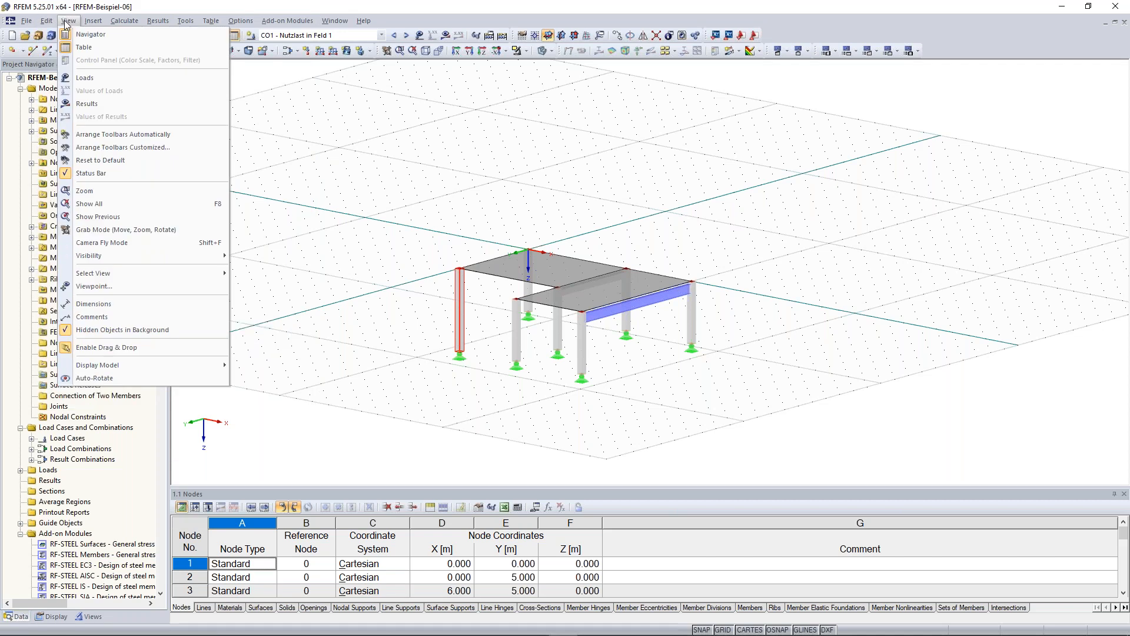
click(104, 80)
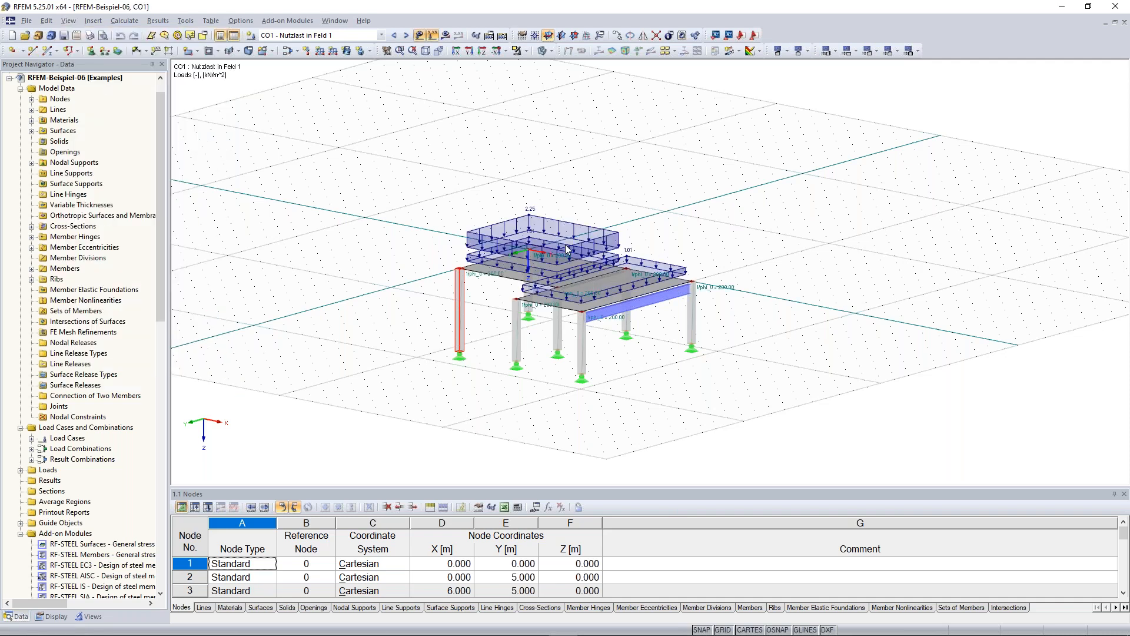
click(69, 21)
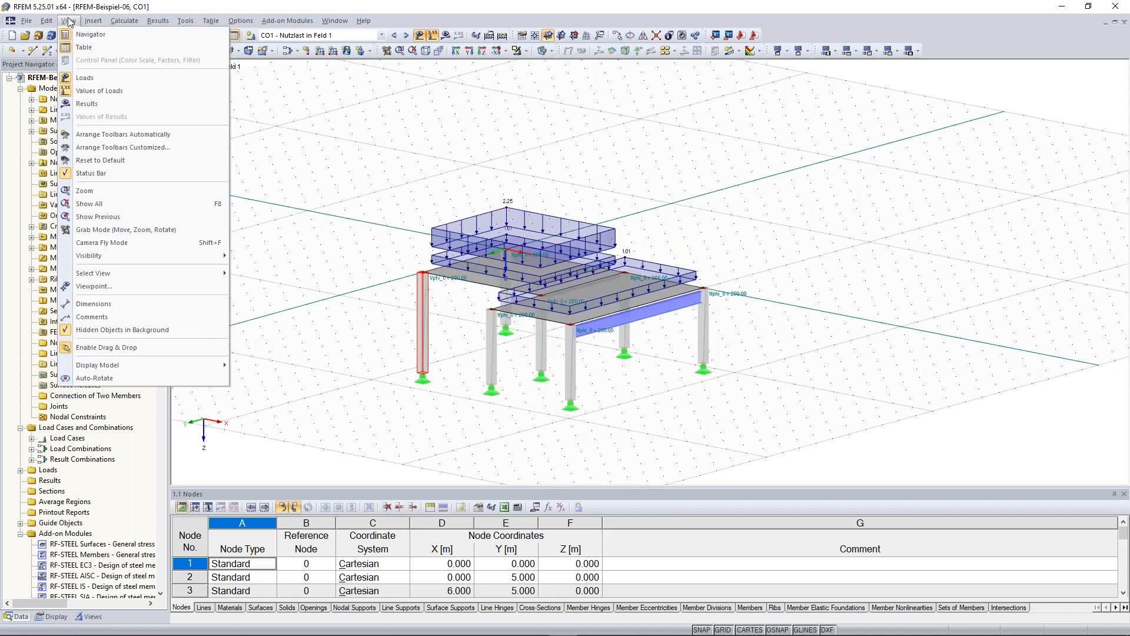
click(106, 105)
click(543, 347)
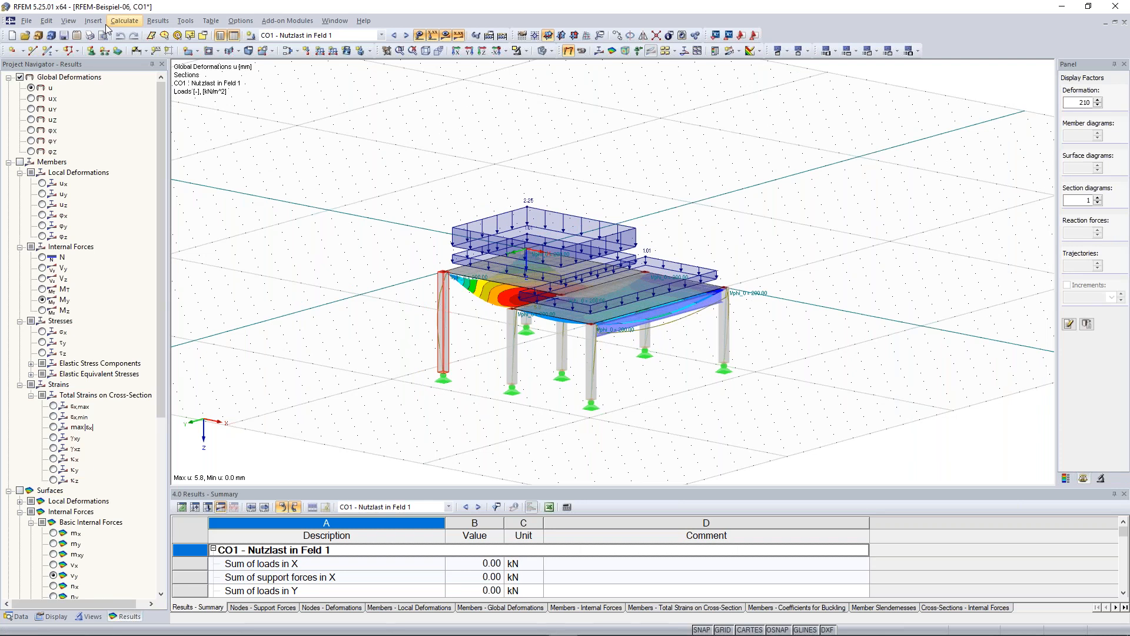
click(69, 21)
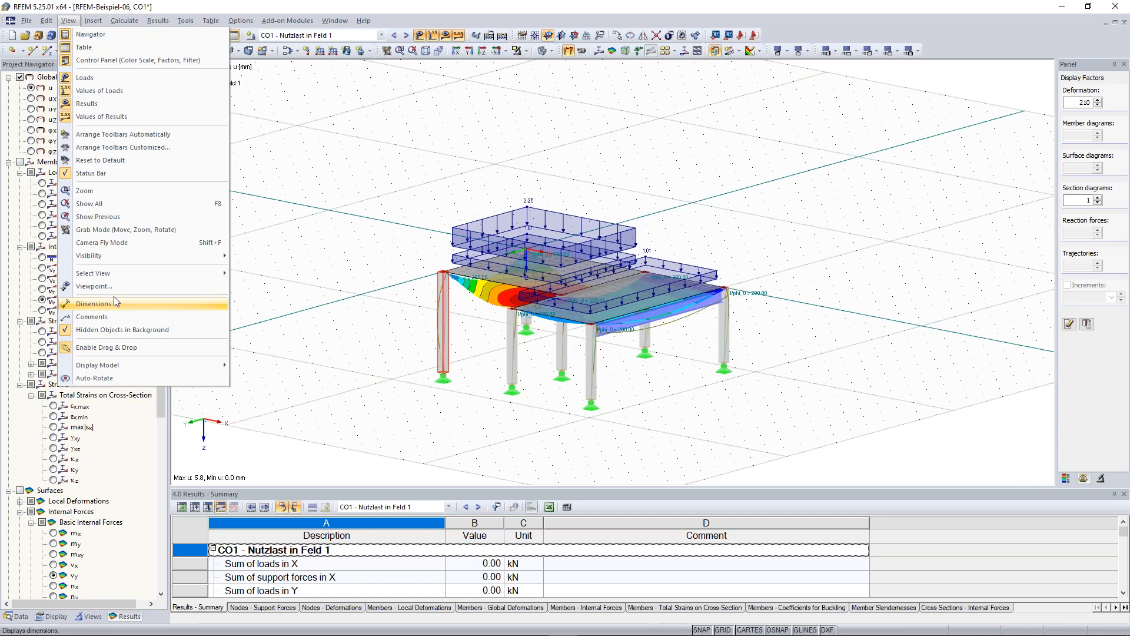
mouse_move(93, 21)
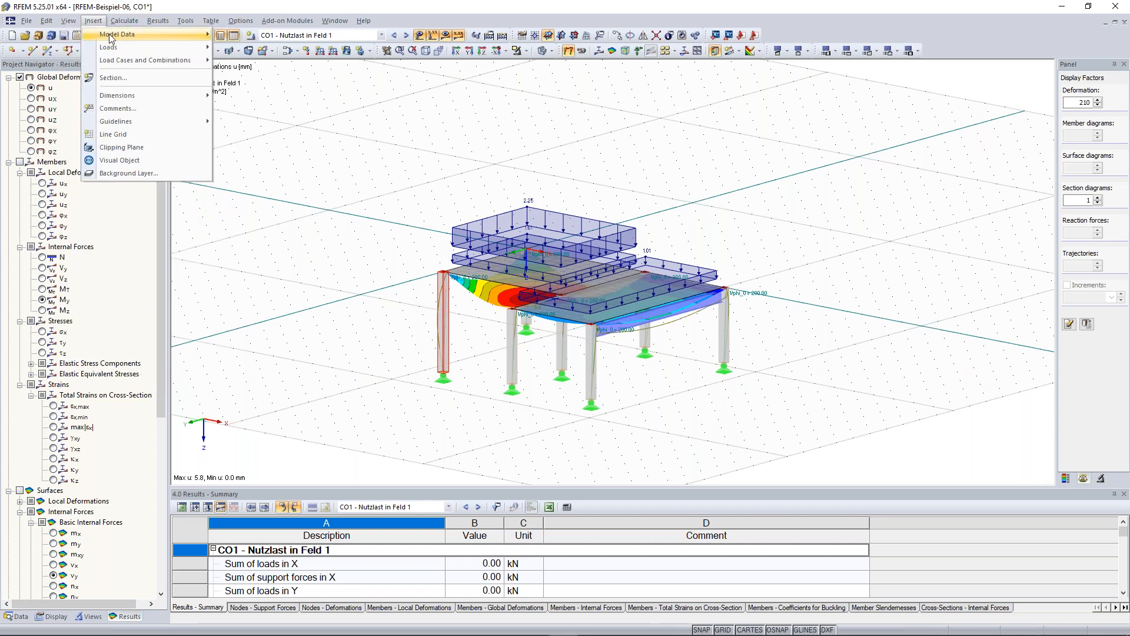
mouse_move(110, 37)
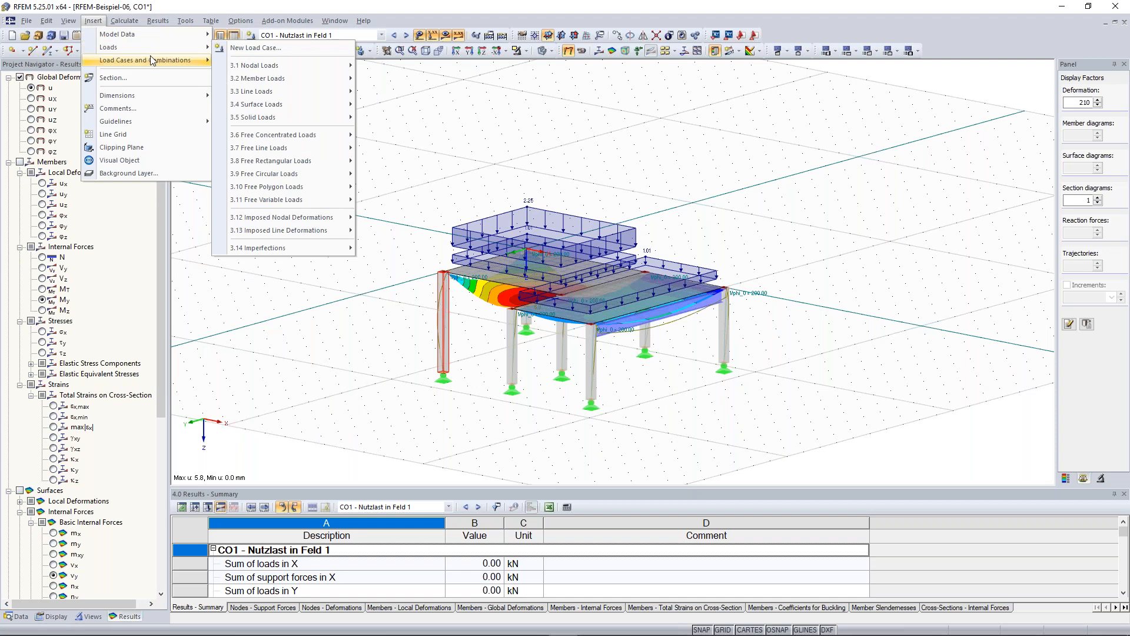
mouse_move(151, 61)
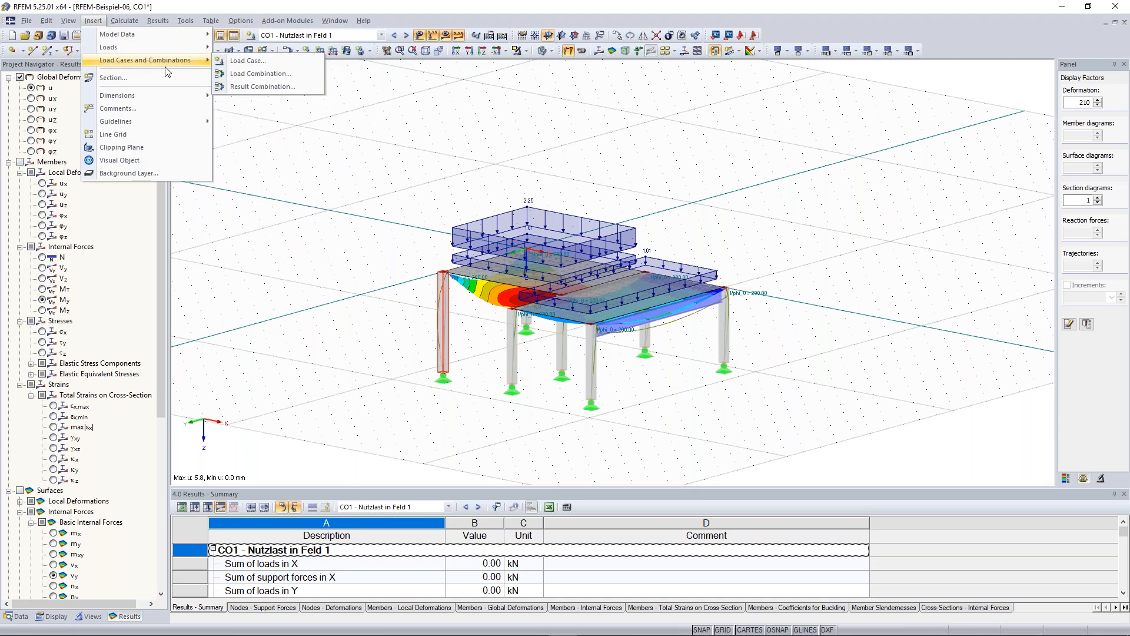
click(364, 194)
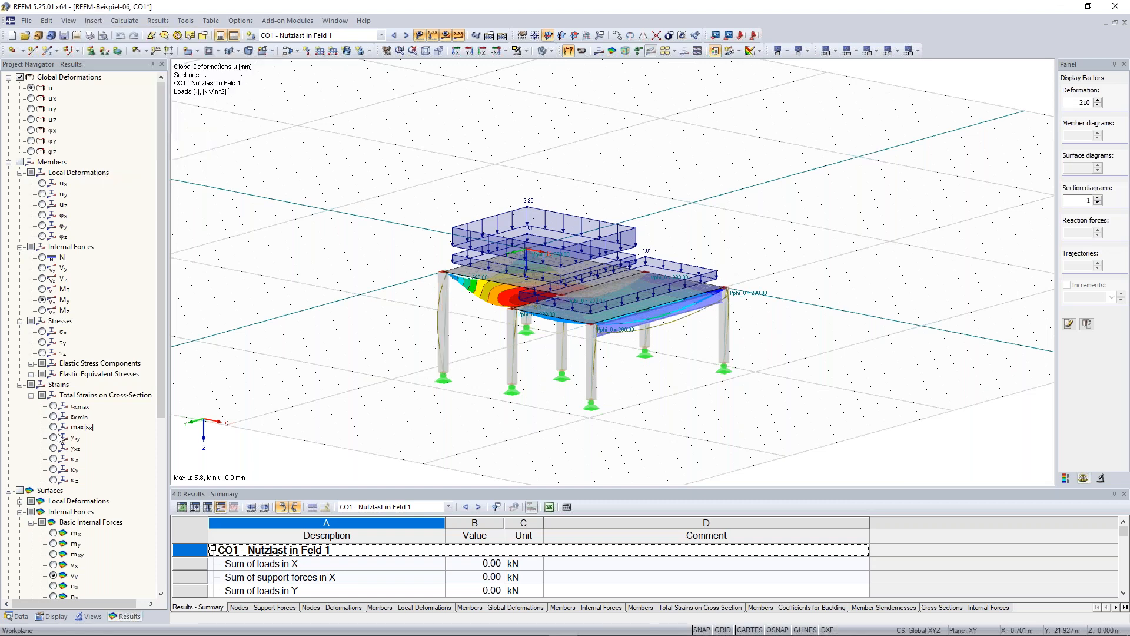
Switch the project navigator from the results to the data tree of the open models
click(21, 617)
scroll(161, 306, up, 1)
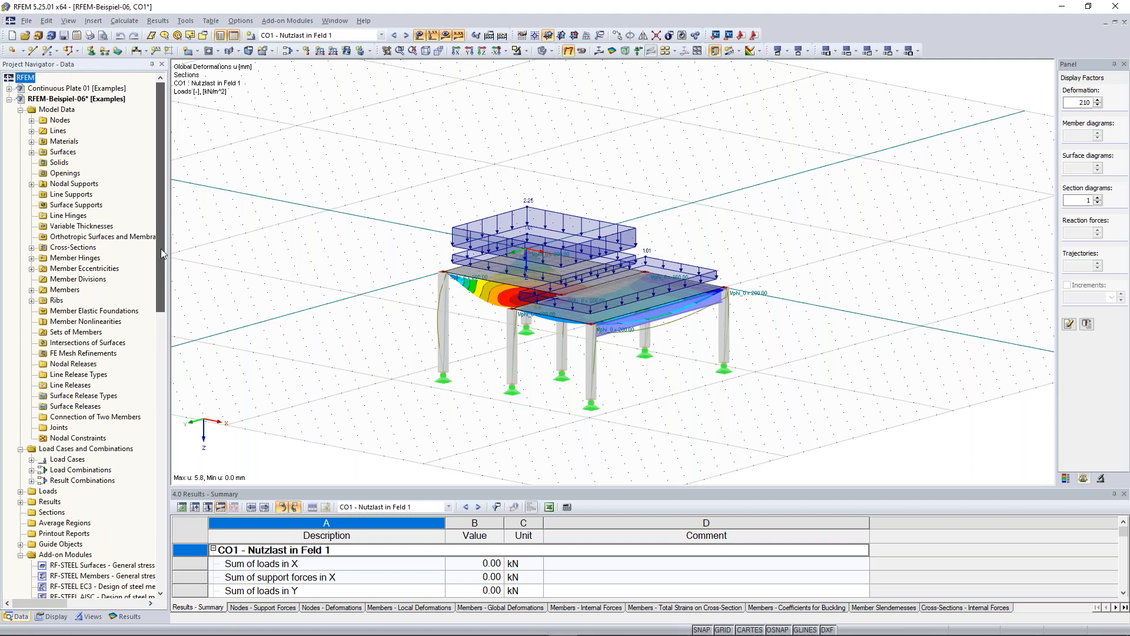
scroll(371, 198, down, 2)
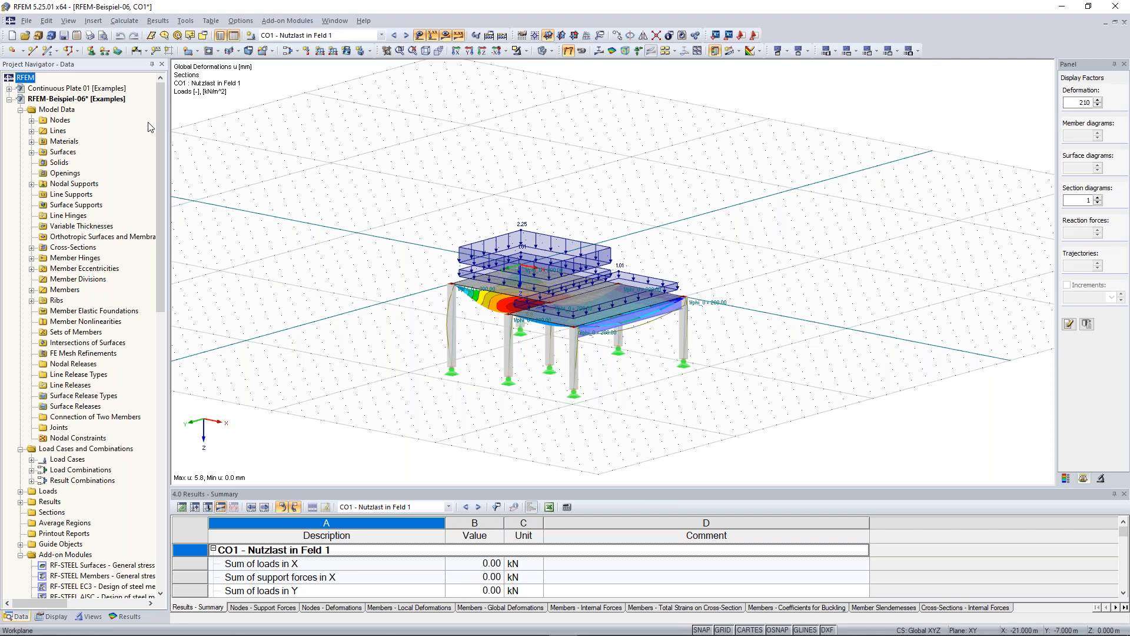
click(93, 21)
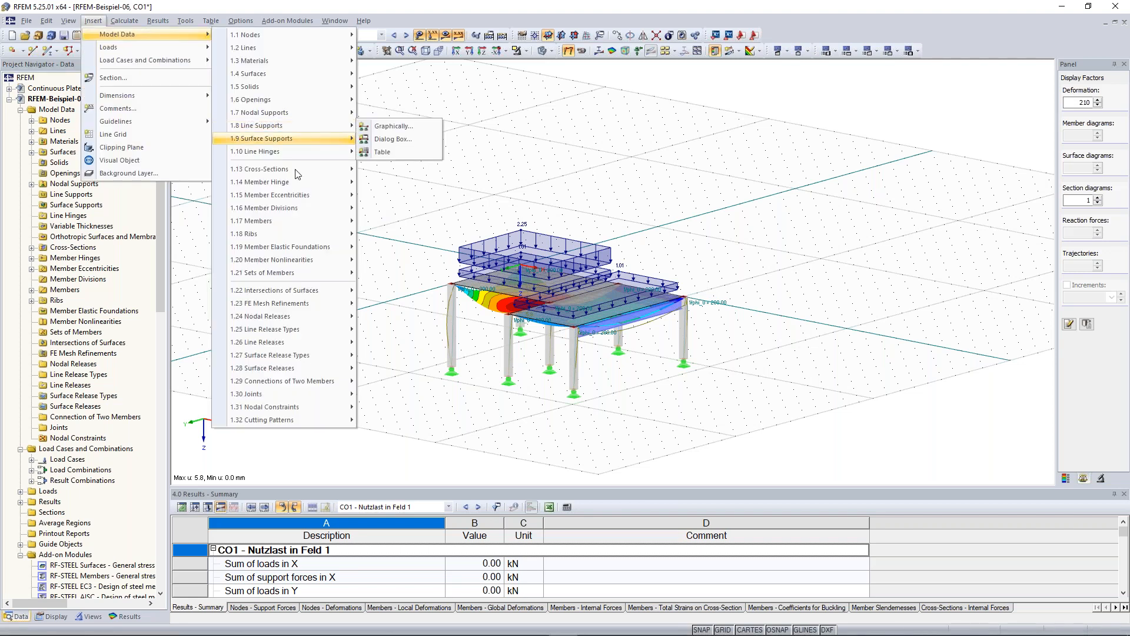
mouse_move(302, 208)
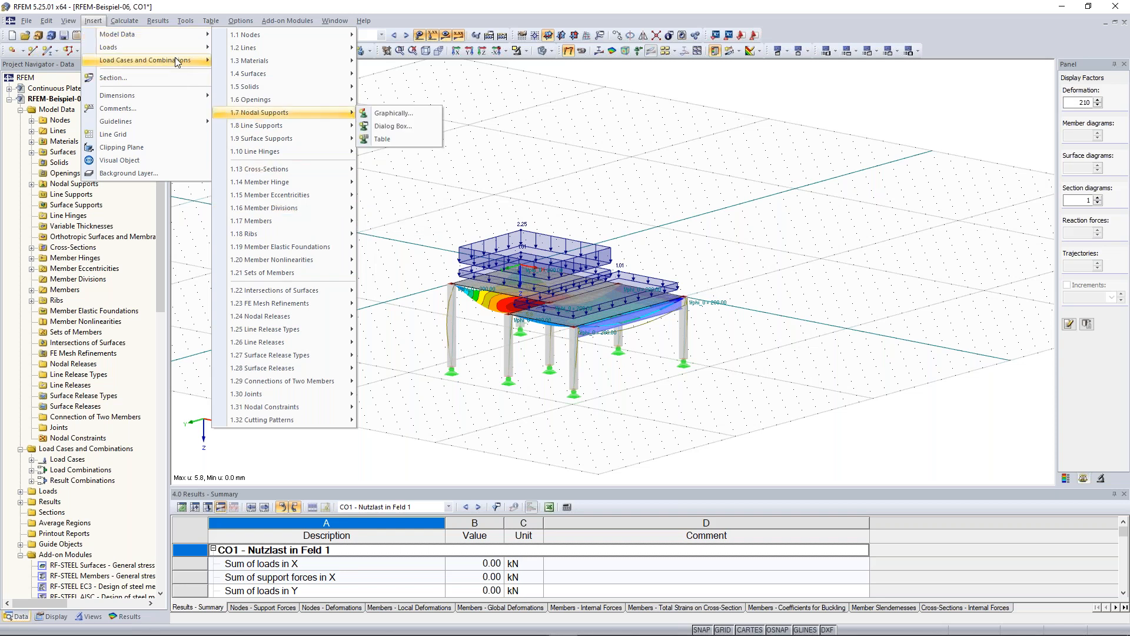
mouse_move(177, 61)
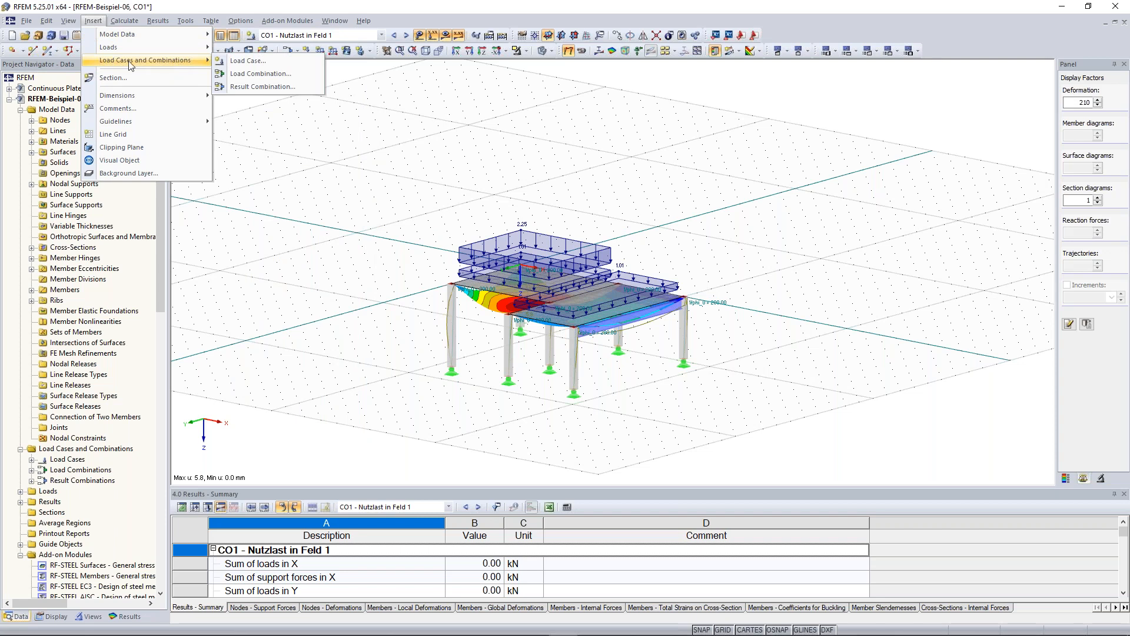
mouse_move(120, 50)
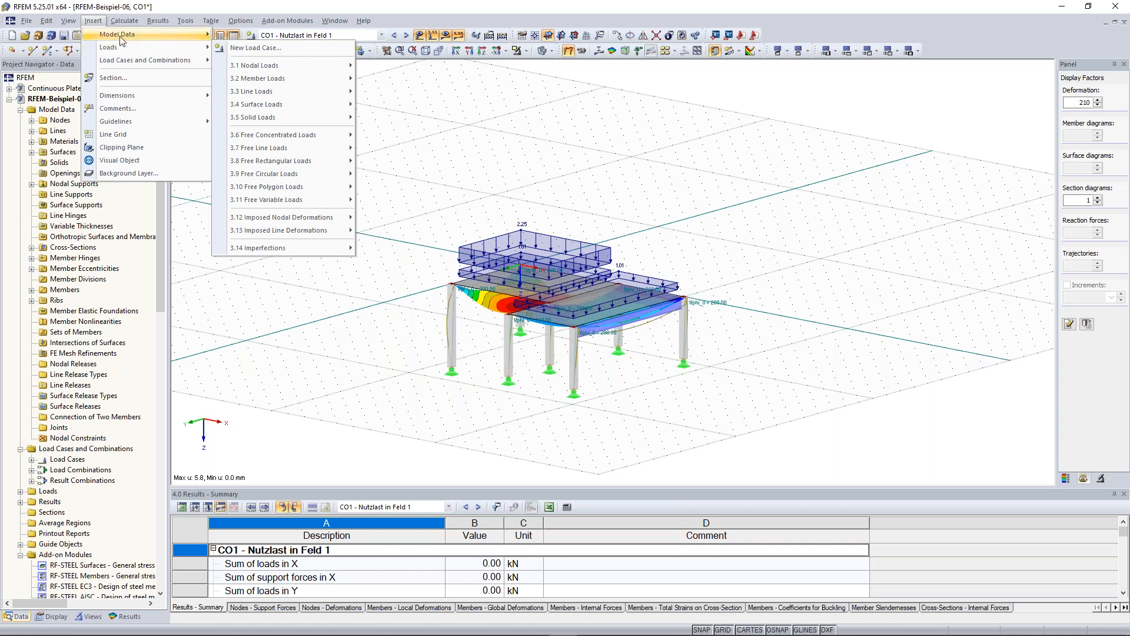
mouse_move(129, 24)
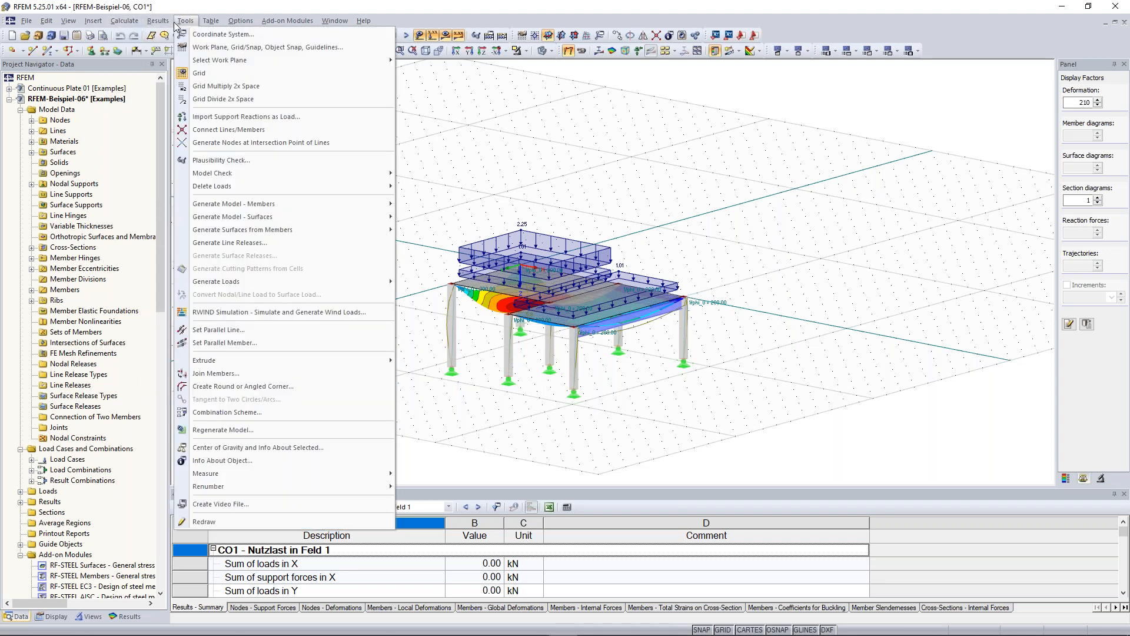
Review the general settings and the available program languages in the program options
mouse_move(207, 22)
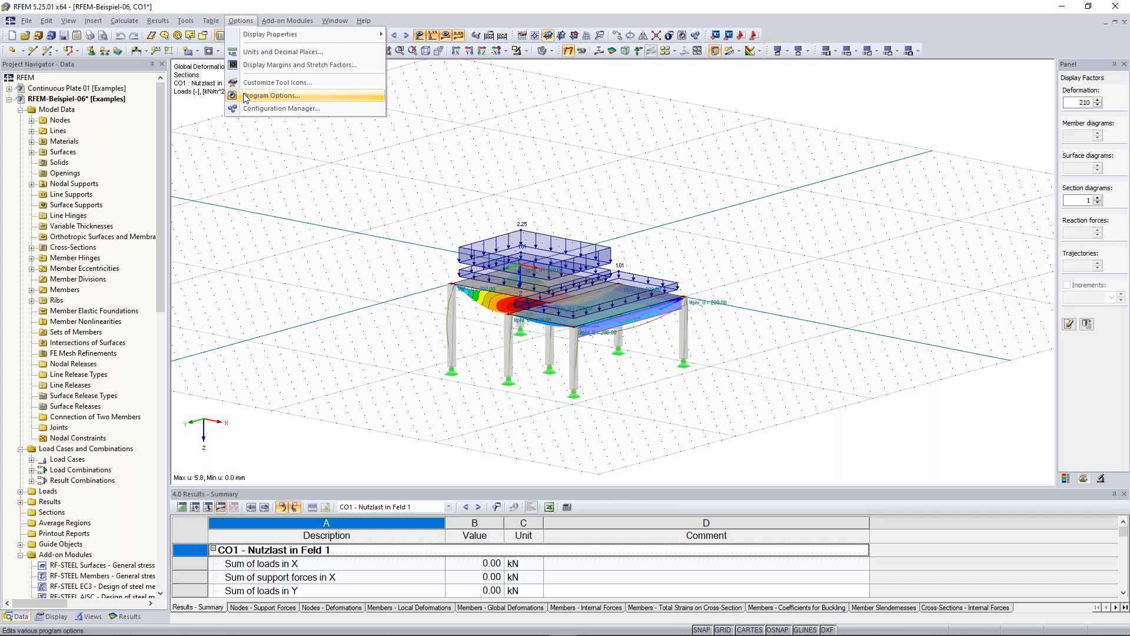
click(276, 99)
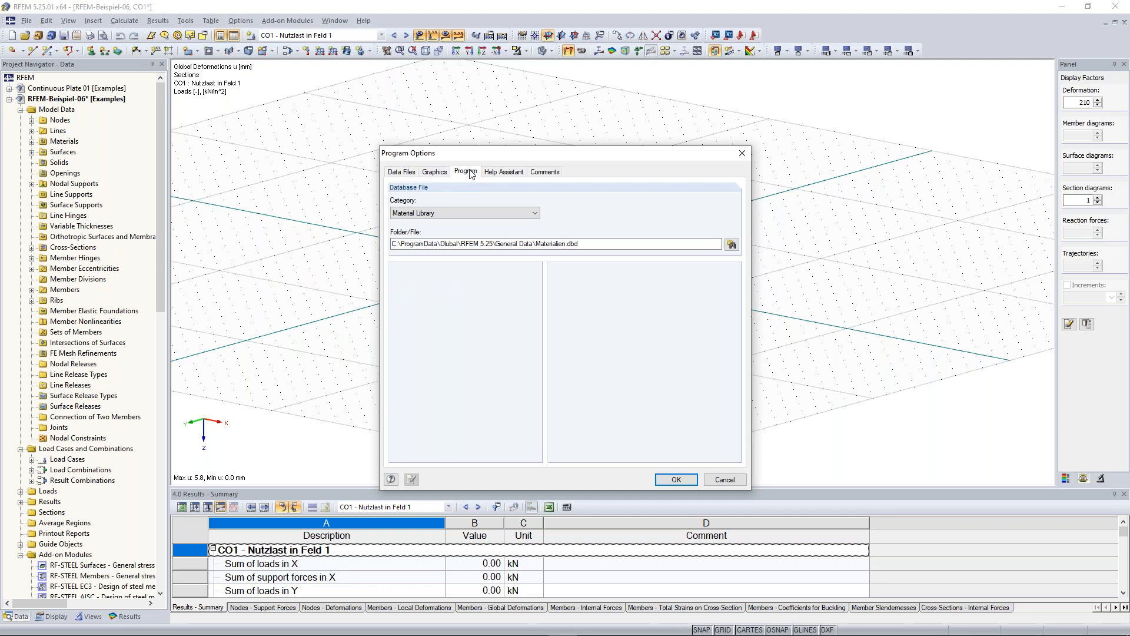
click(466, 172)
click(476, 201)
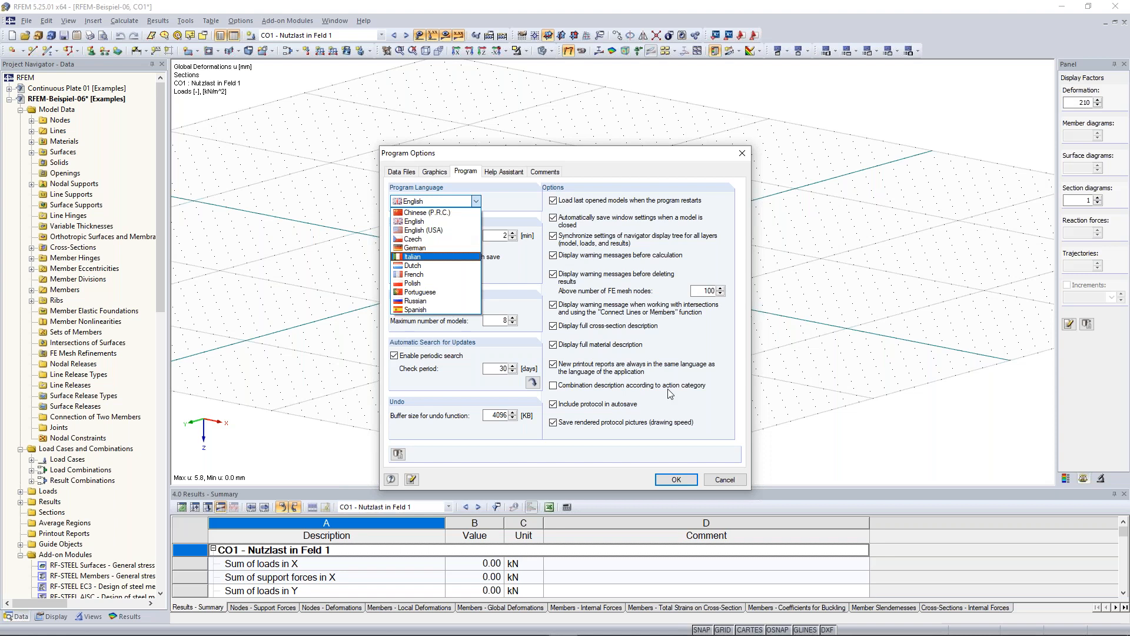
click(723, 478)
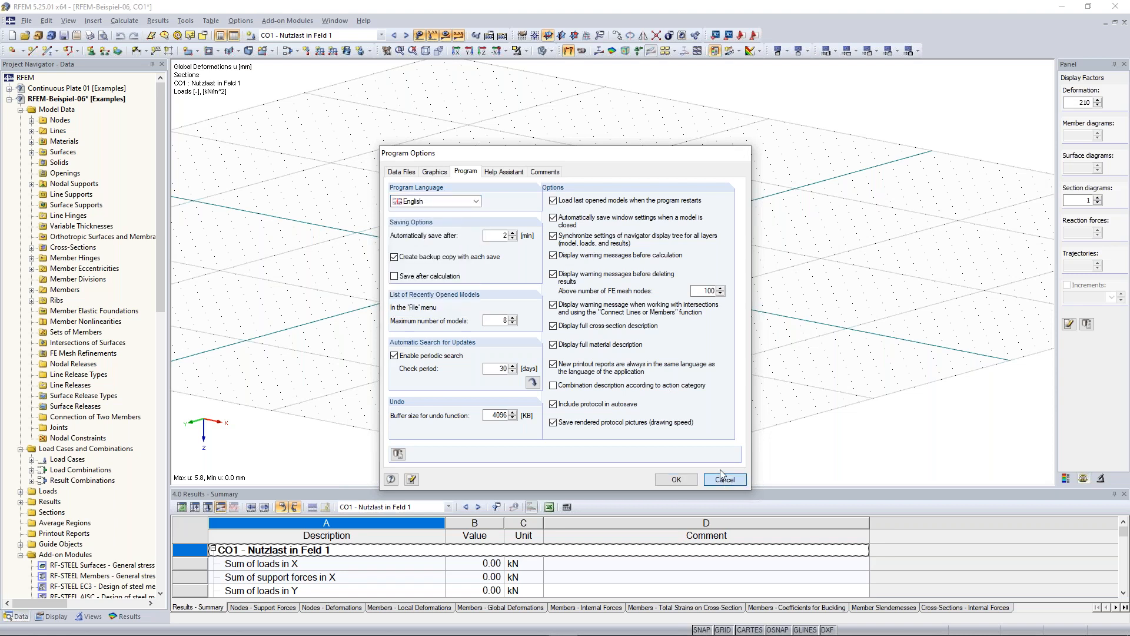
click(725, 480)
Apply the display configuration Standard with black background in the Configuration Manager
middle_drag(481, 198, 516, 203)
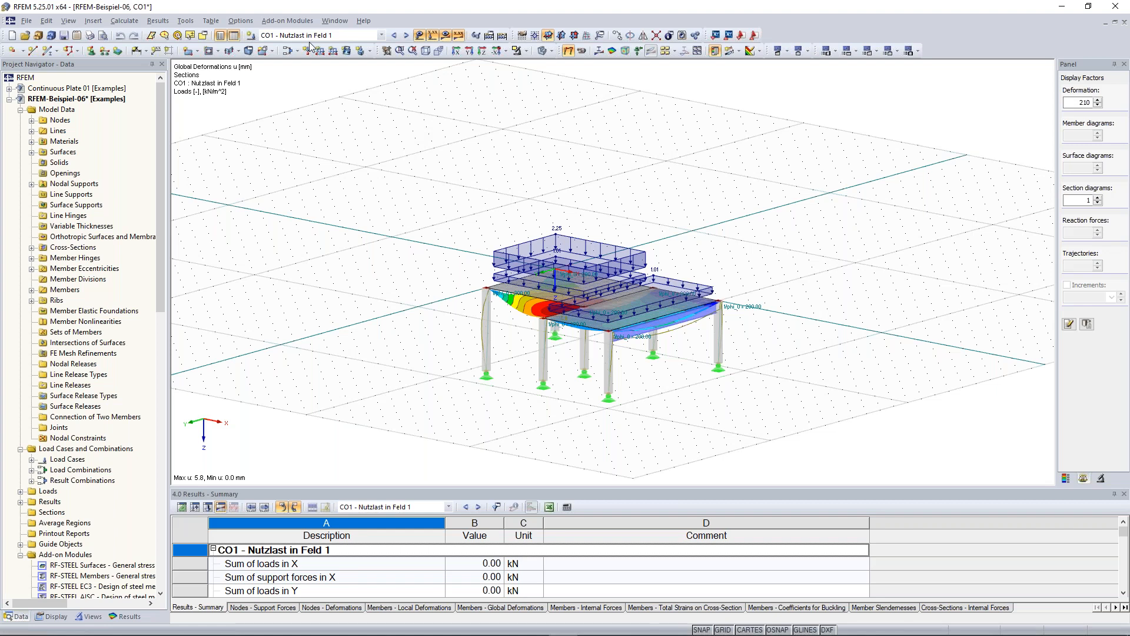
click(239, 21)
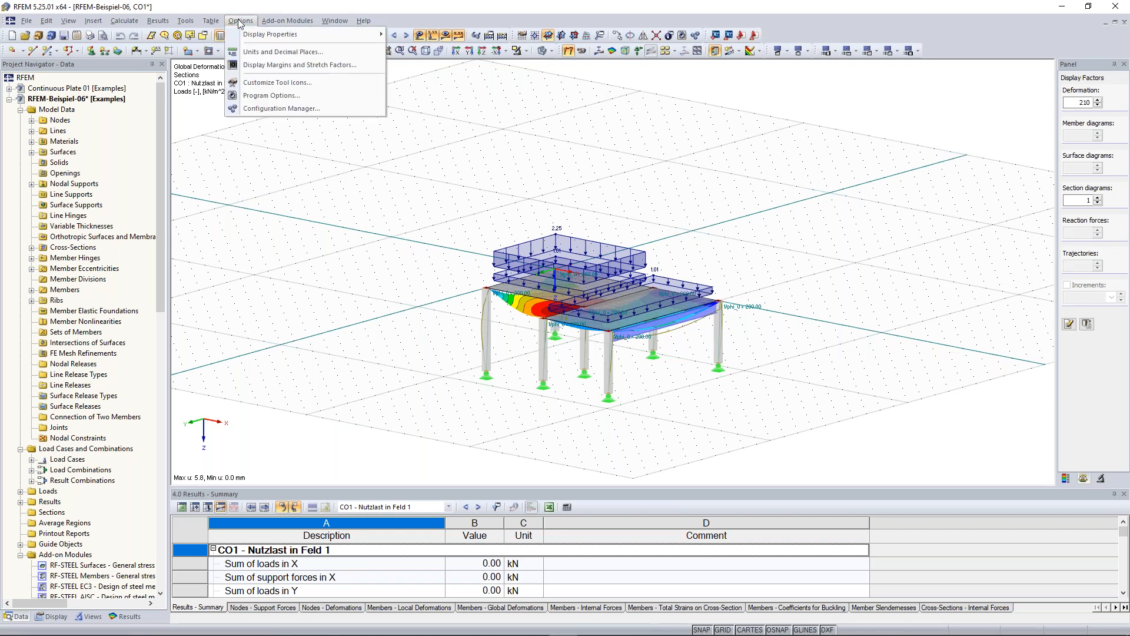
click(282, 109)
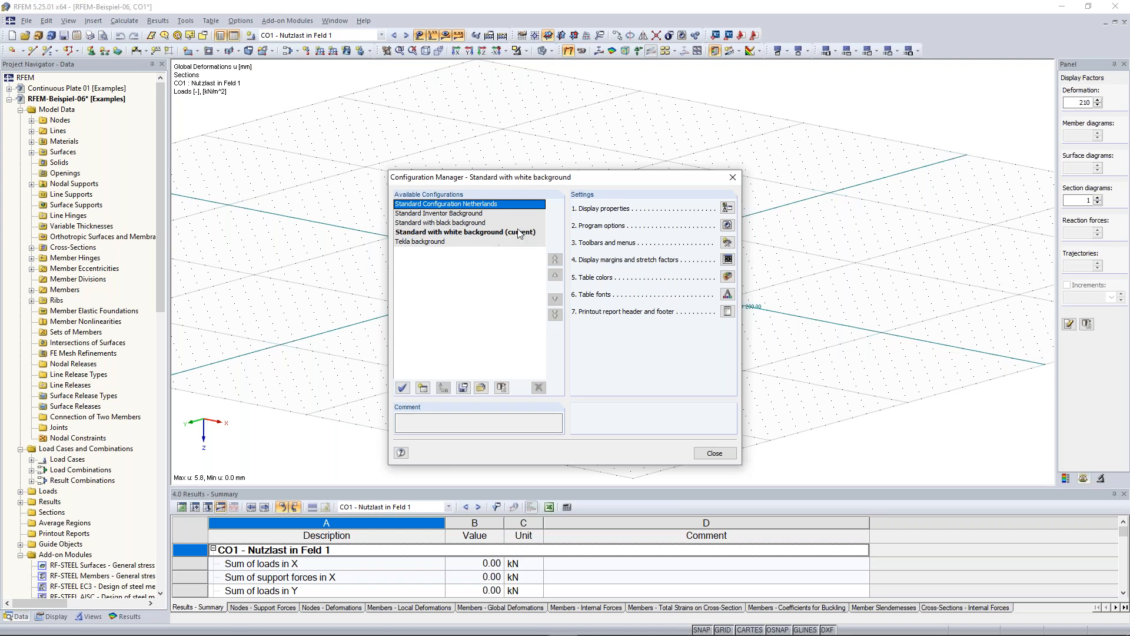
click(475, 223)
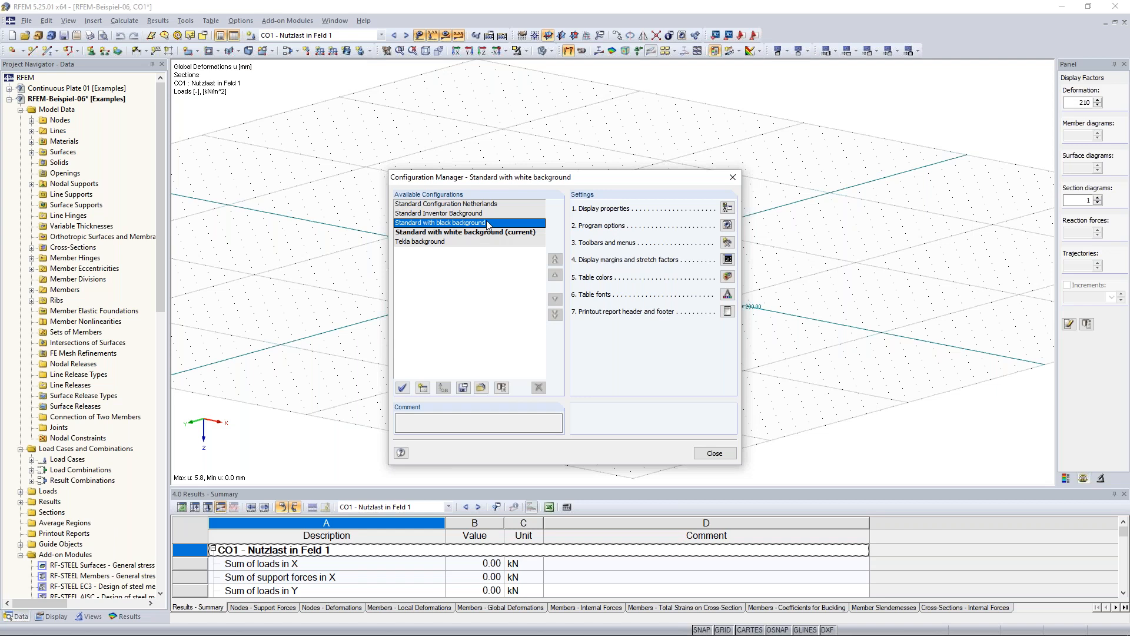
double_click(488, 224)
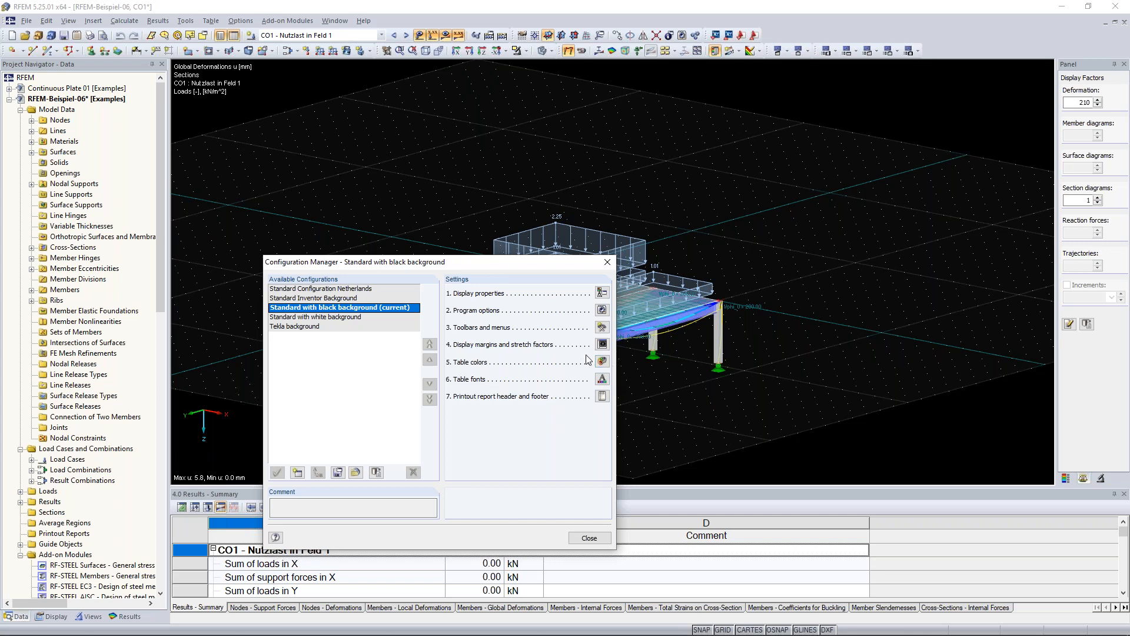
drag(515, 264, 606, 146)
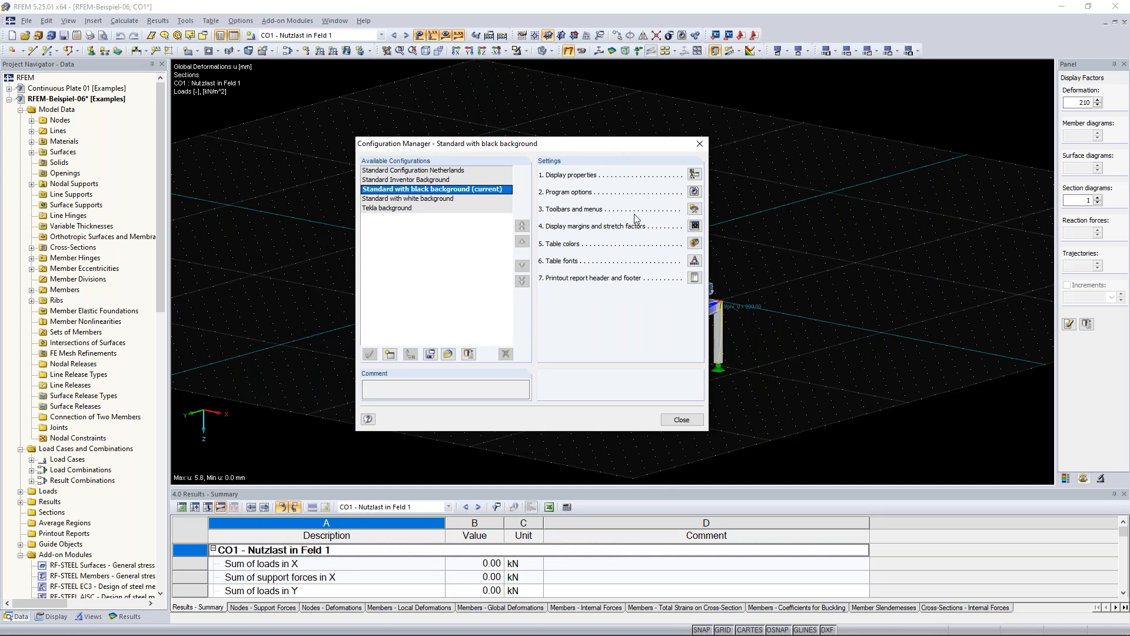
key(Escape)
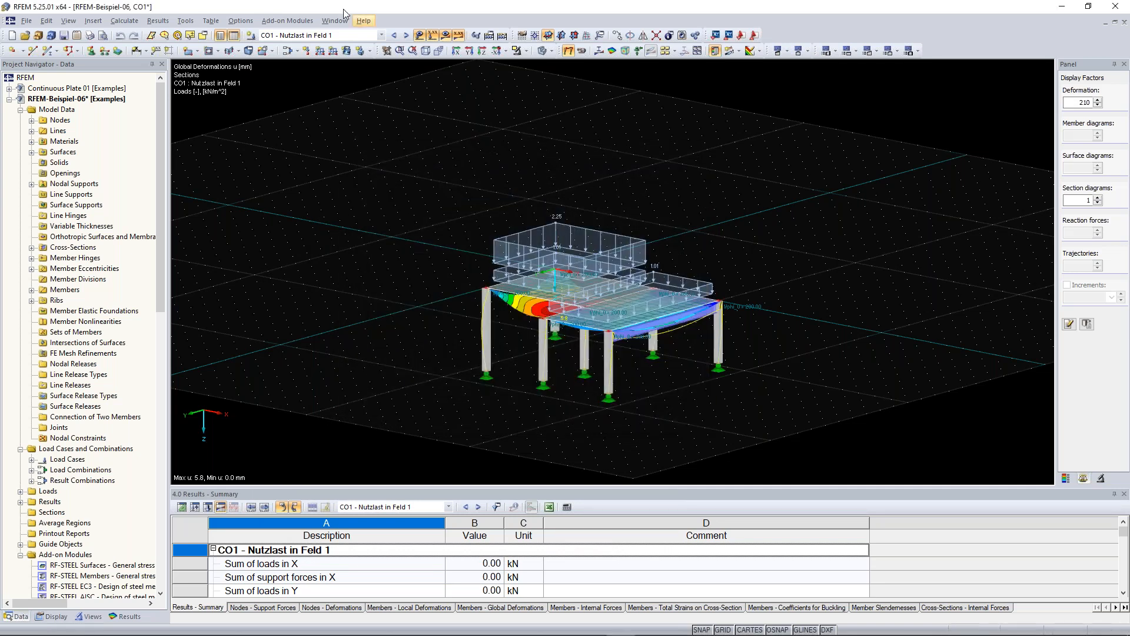
click(287, 21)
mouse_move(322, 27)
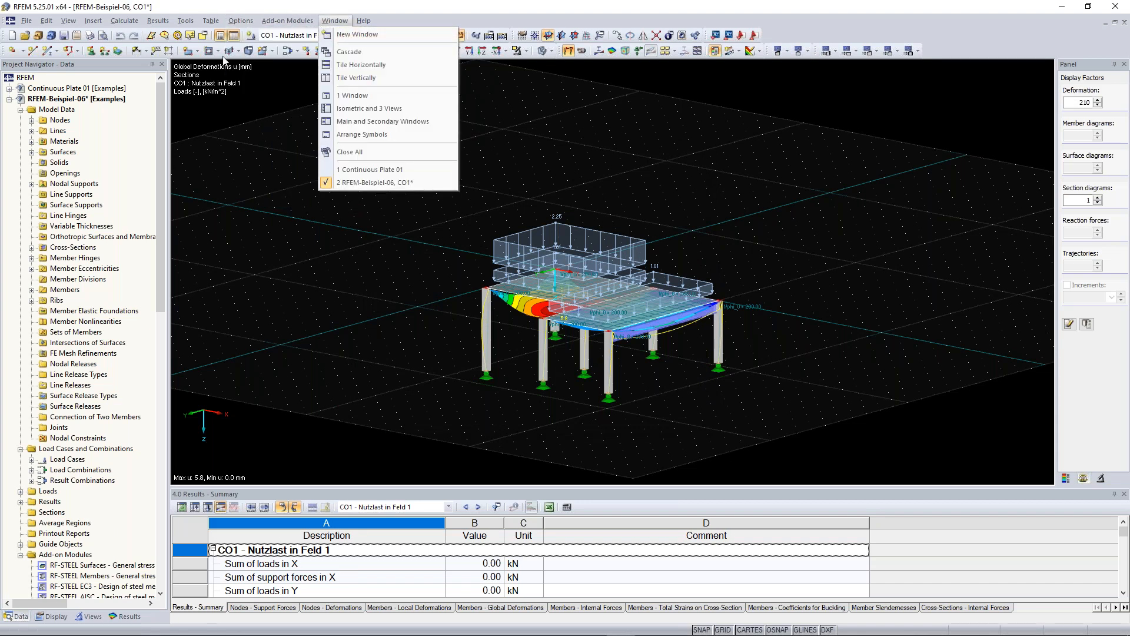
mouse_move(124, 21)
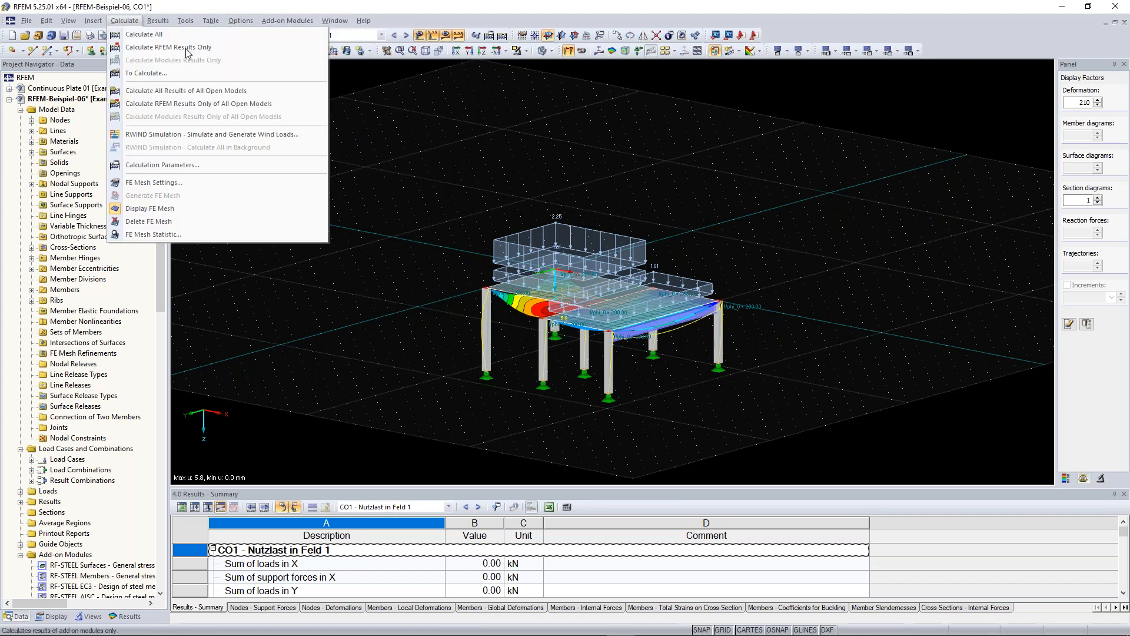
key(Escape)
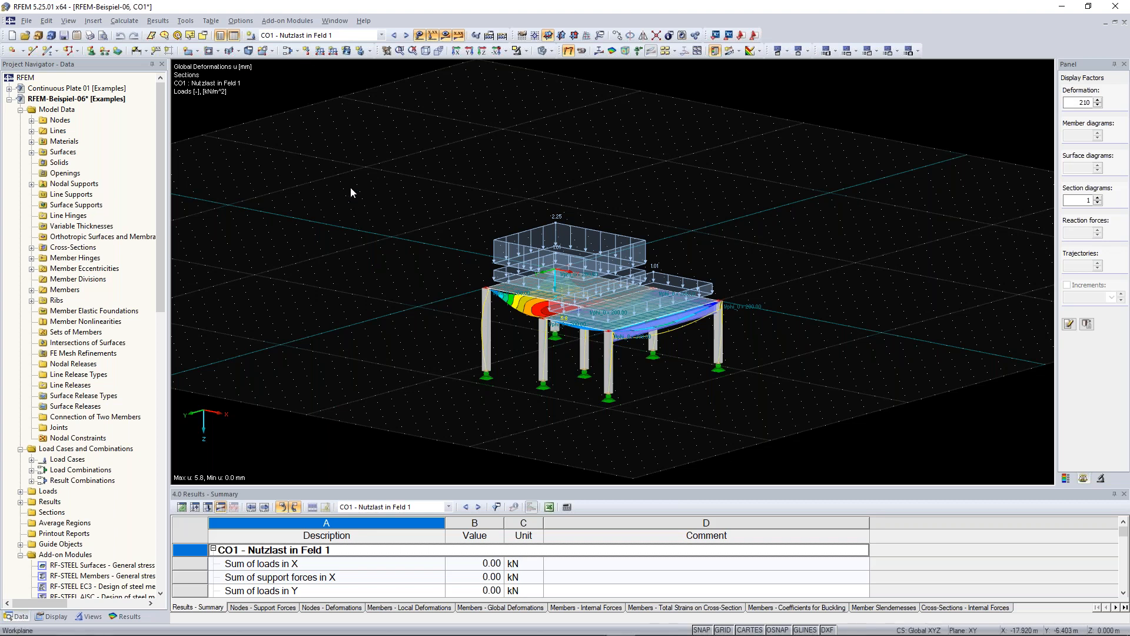
Try drawing free nodes and connecting lines on the work plane behind the structure, and undo them
click(12, 53)
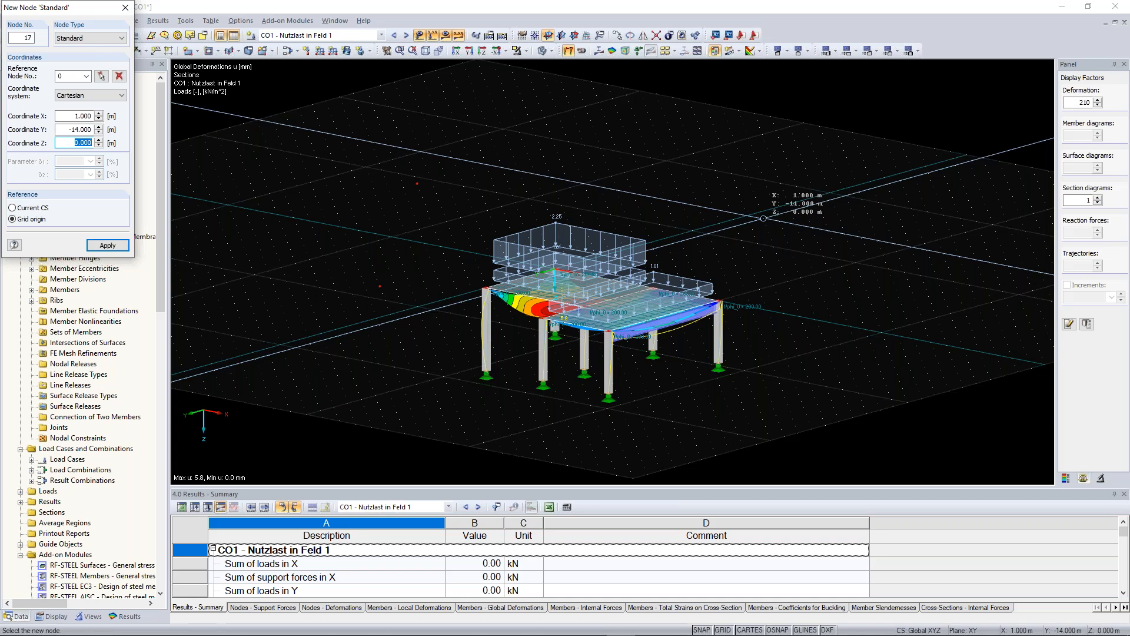
click(764, 218)
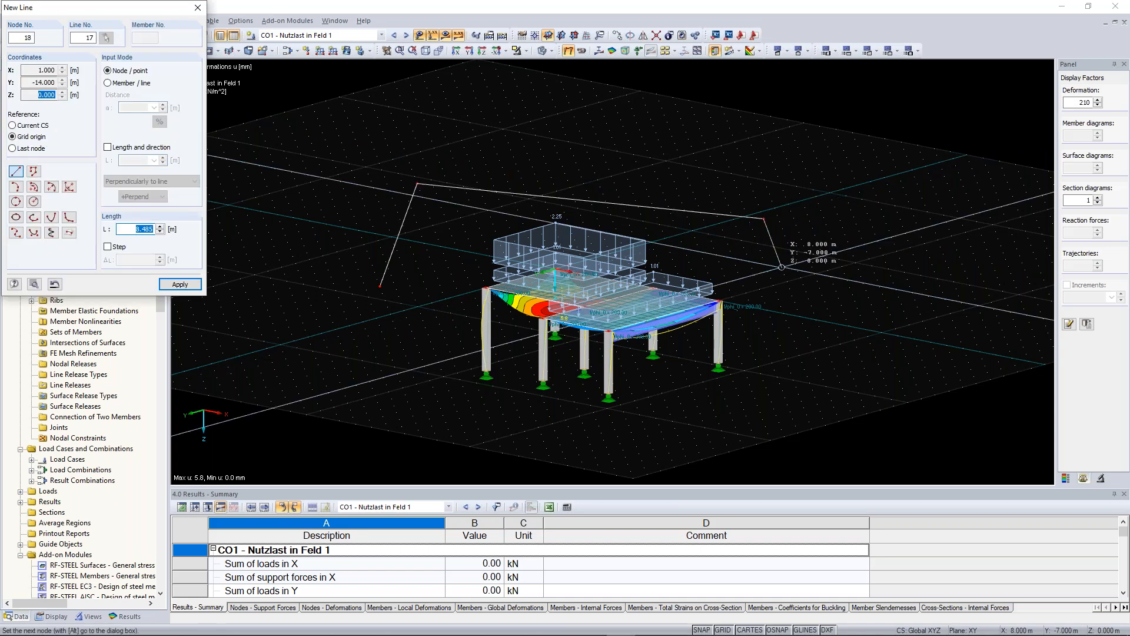
key(Escape)
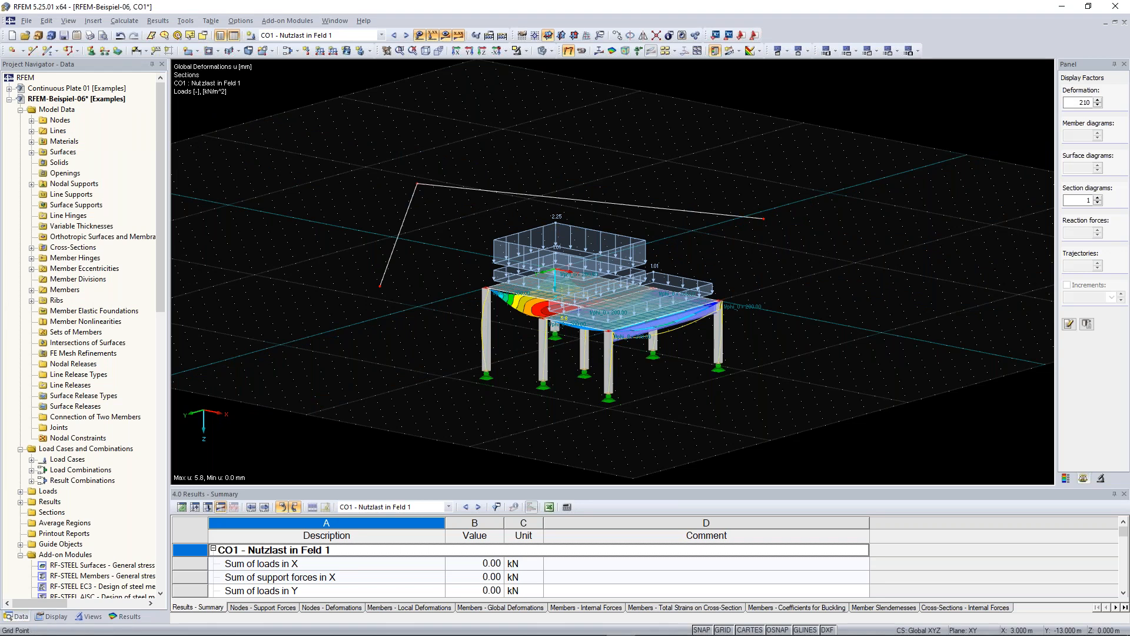
key(ctrl+z)
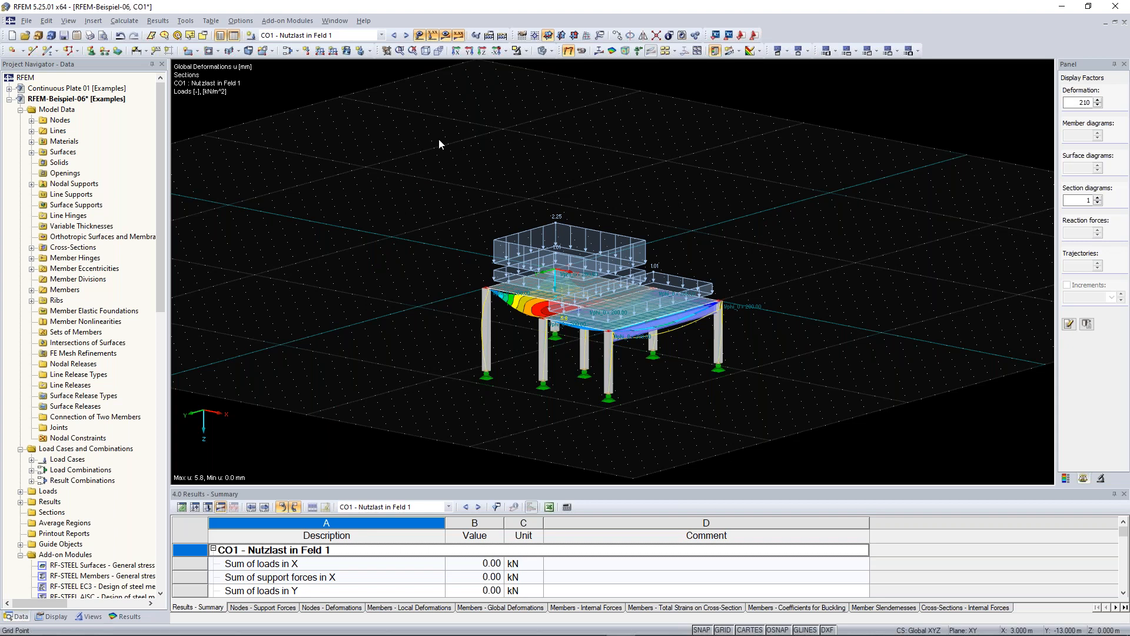
Switch the display configuration back to a white background in the Configuration Manager
click(242, 22)
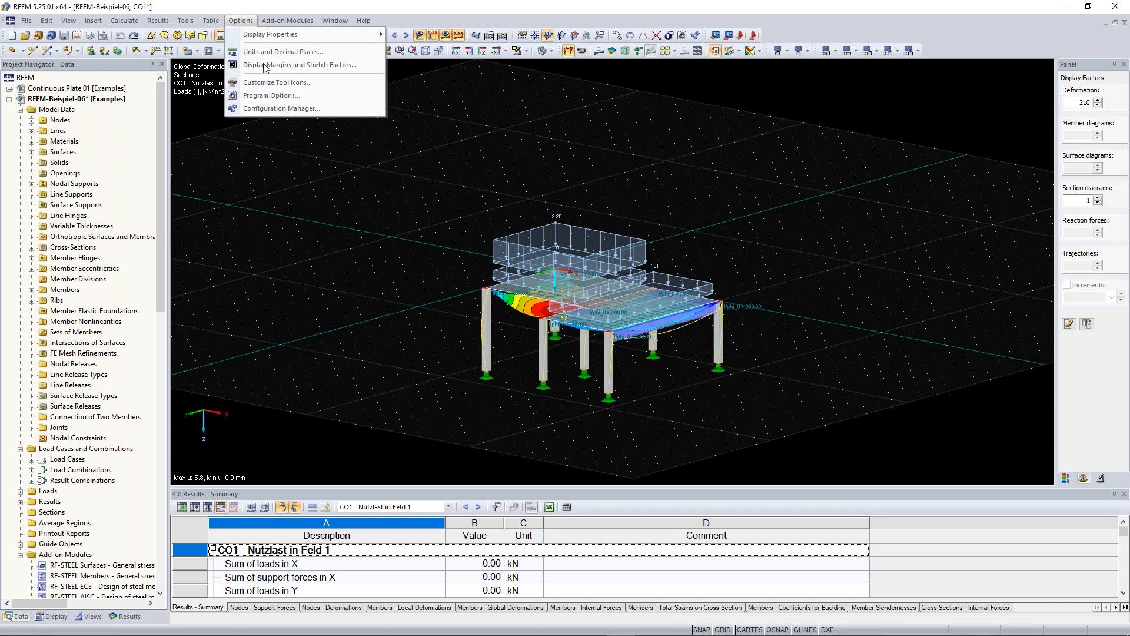
click(281, 108)
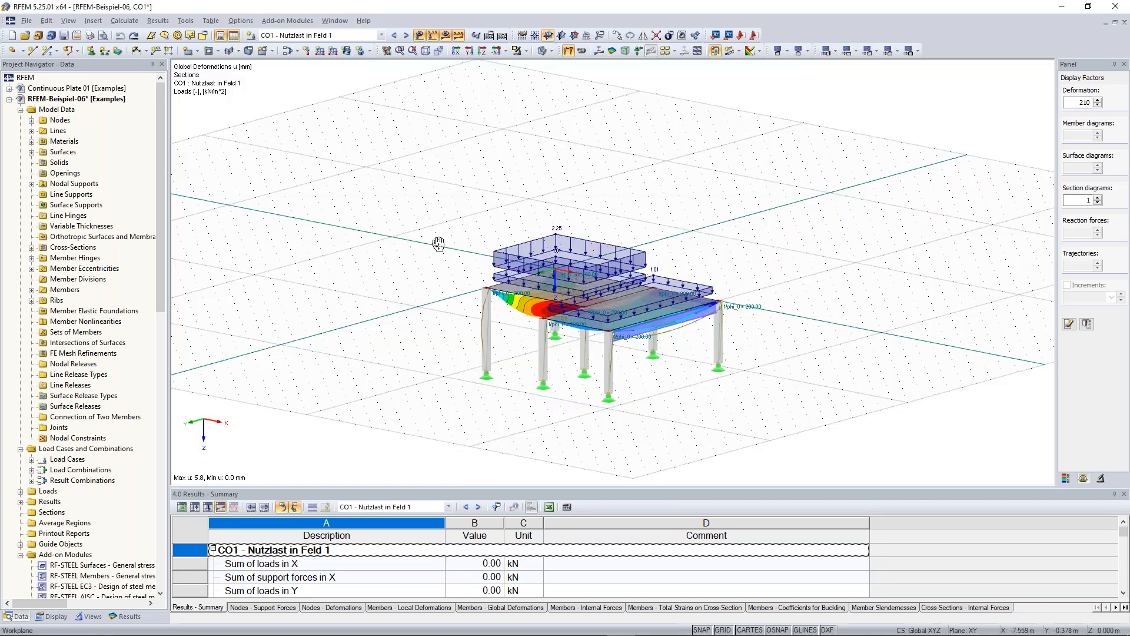
middle_drag(438, 245, 466, 242)
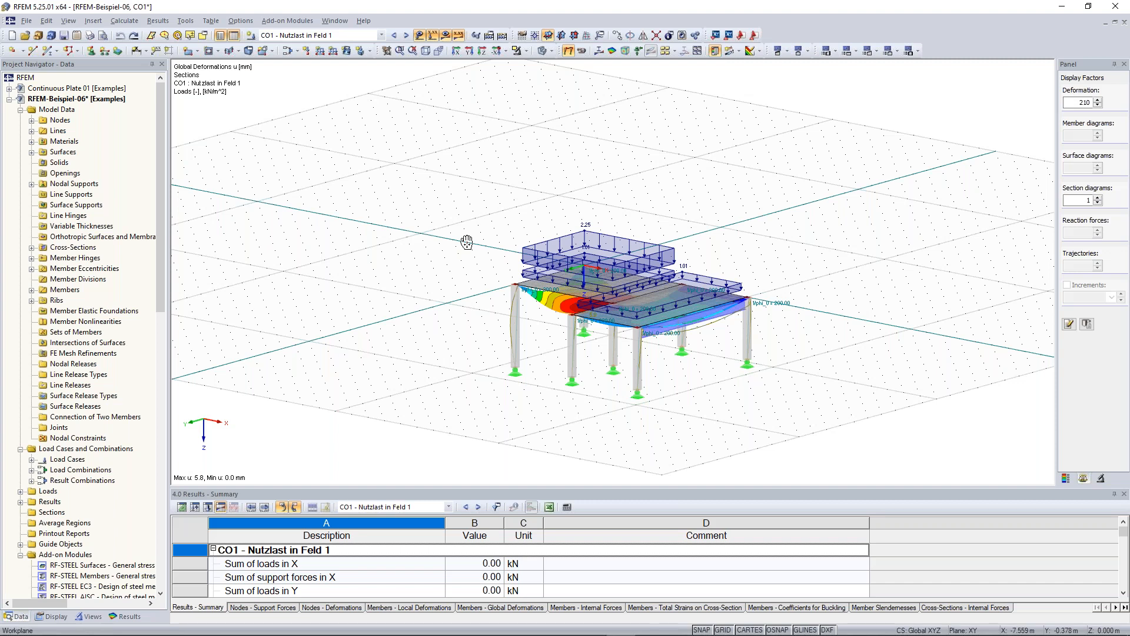
middle_drag(467, 242, 469, 242)
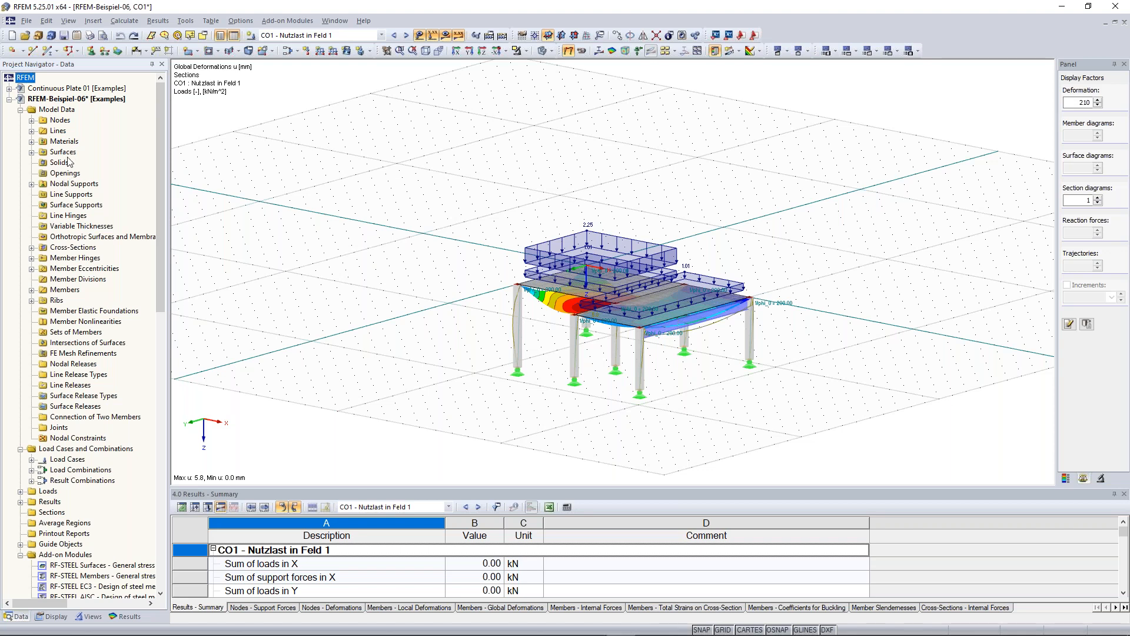
Examine the editing options and the list of nodes in the model data, and select node 6 to locate it in the model
right_click(59, 123)
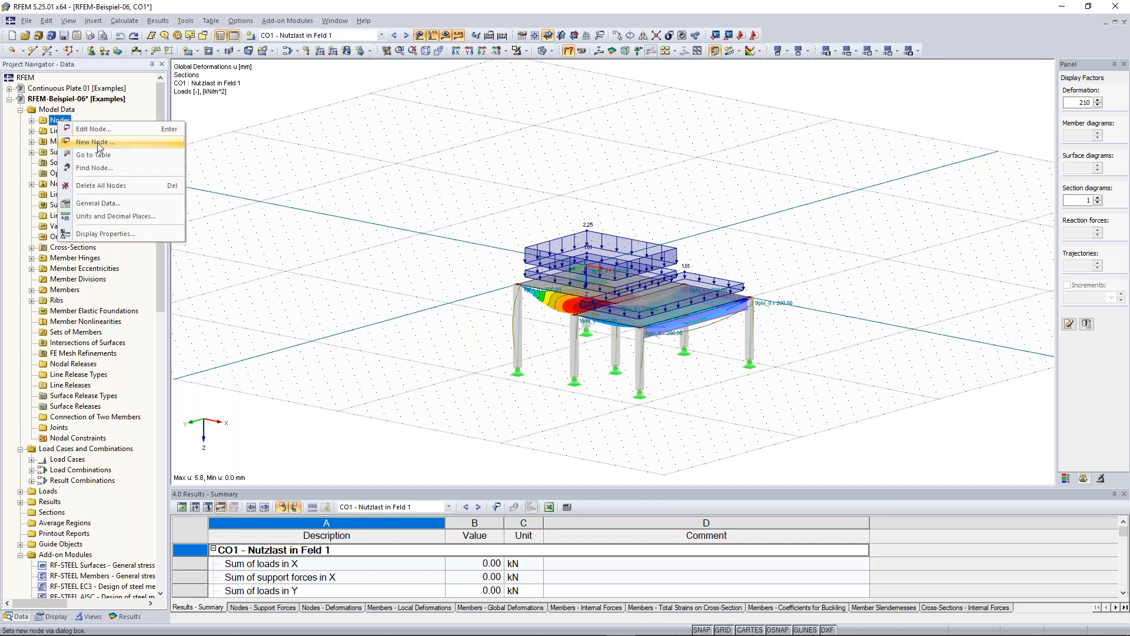
click(163, 114)
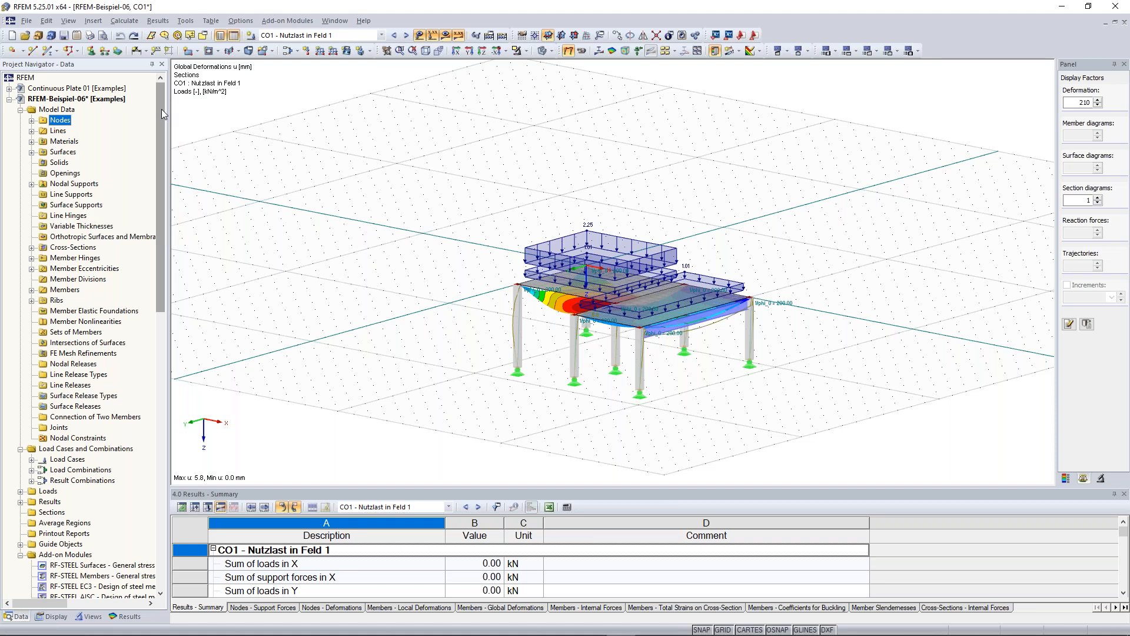
click(32, 120)
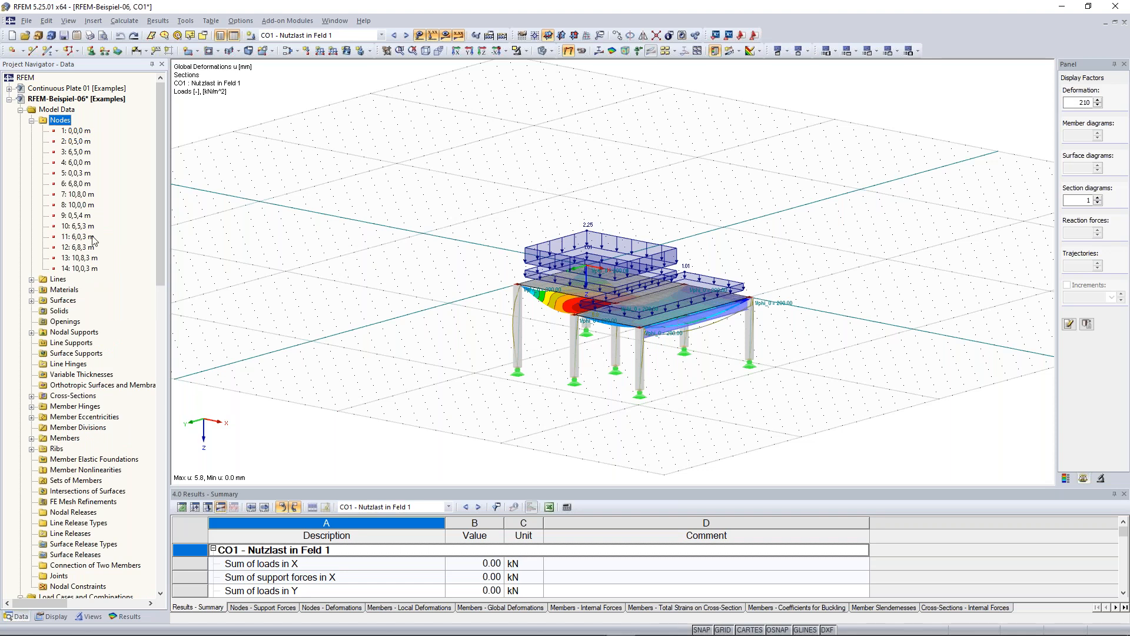
click(75, 185)
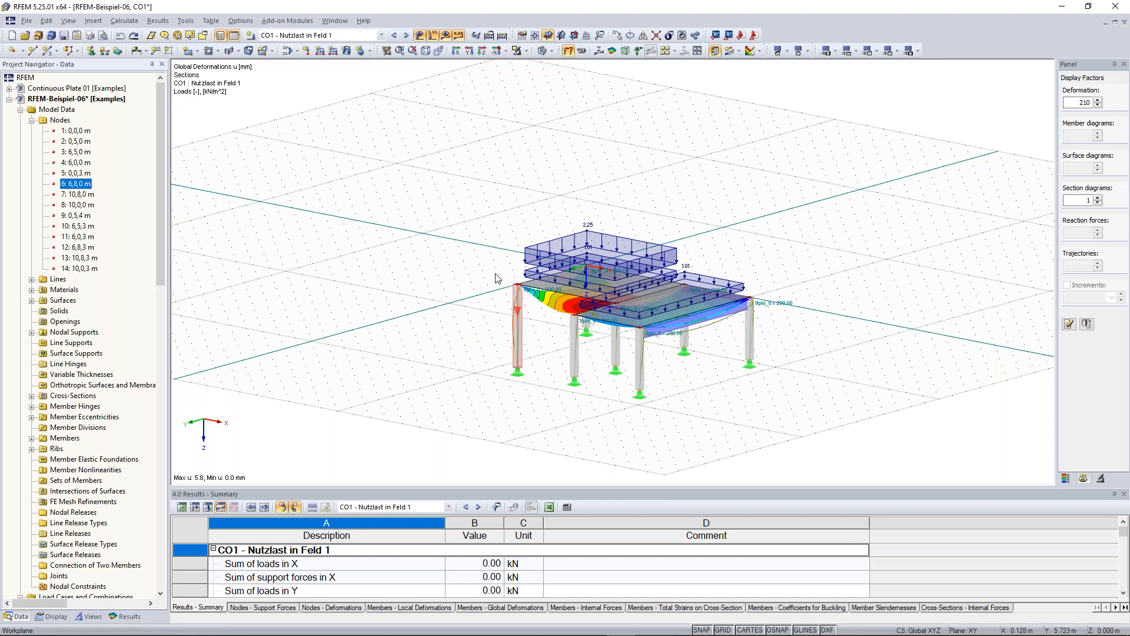
mouse_move(446, 262)
middle_down()
mouse_move(398, 255)
mouse_move(389, 266)
mouse_move(433, 264)
middle_up()
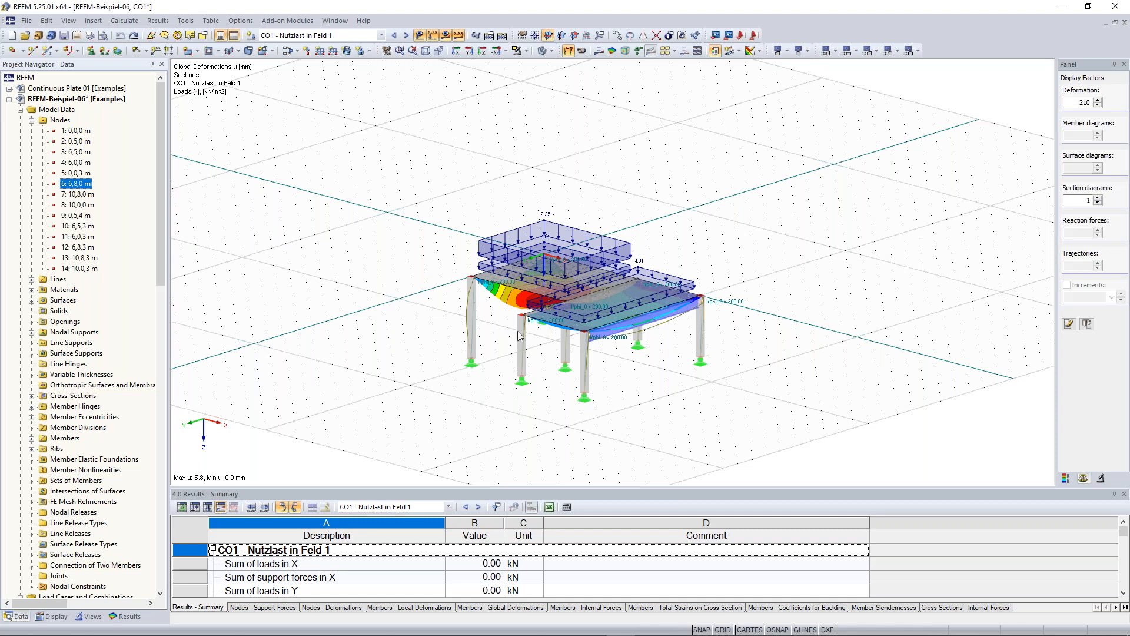
ctrl+middle_drag(518, 331, 523, 322)
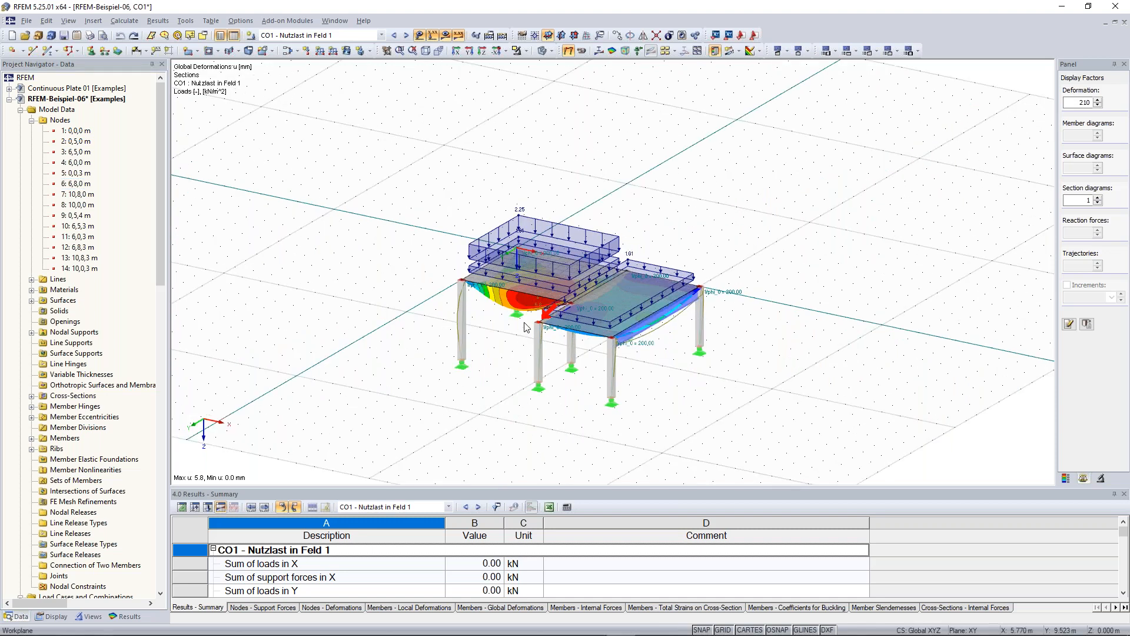
Examine the list of lines in the model data by selecting individual lines such as line 5, and collapse the line and node lists
click(31, 279)
click(88, 332)
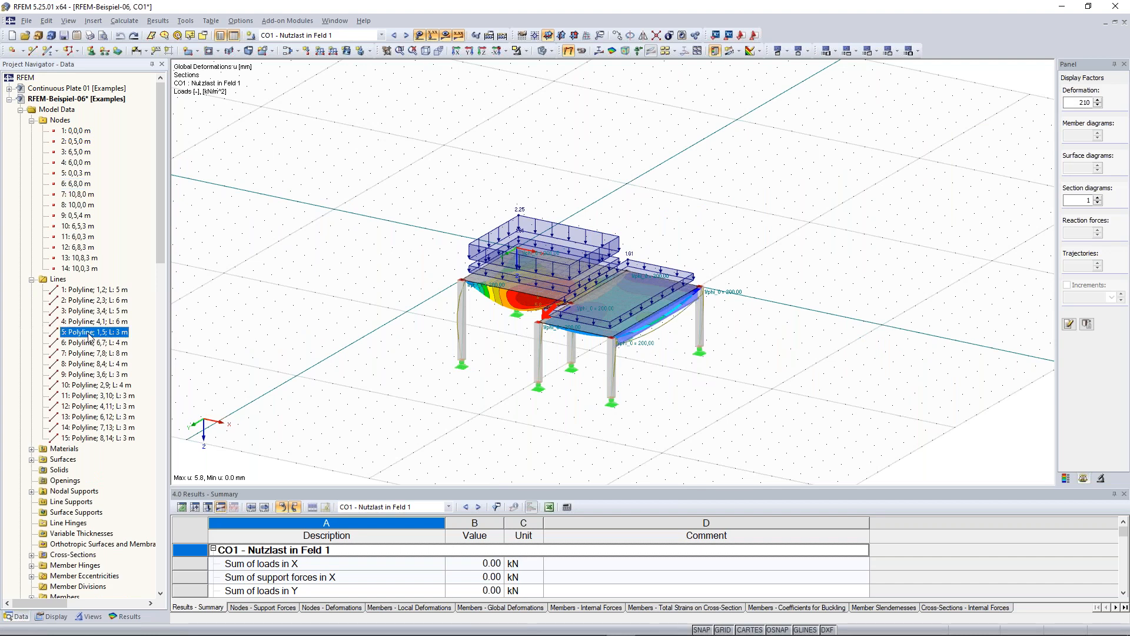
click(85, 386)
click(32, 279)
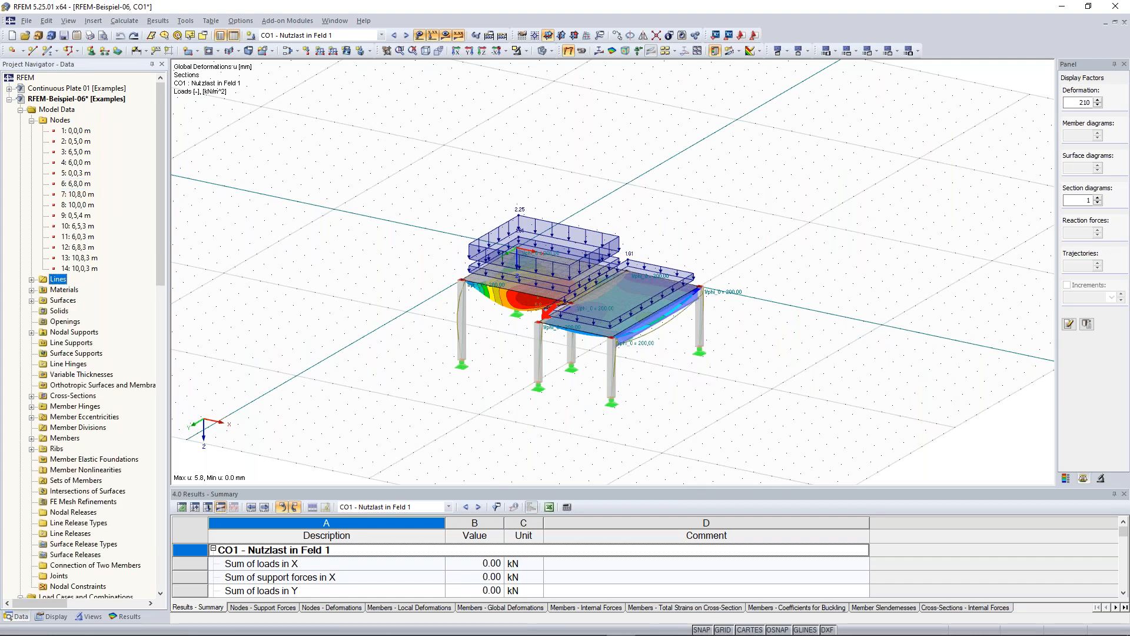
click(32, 120)
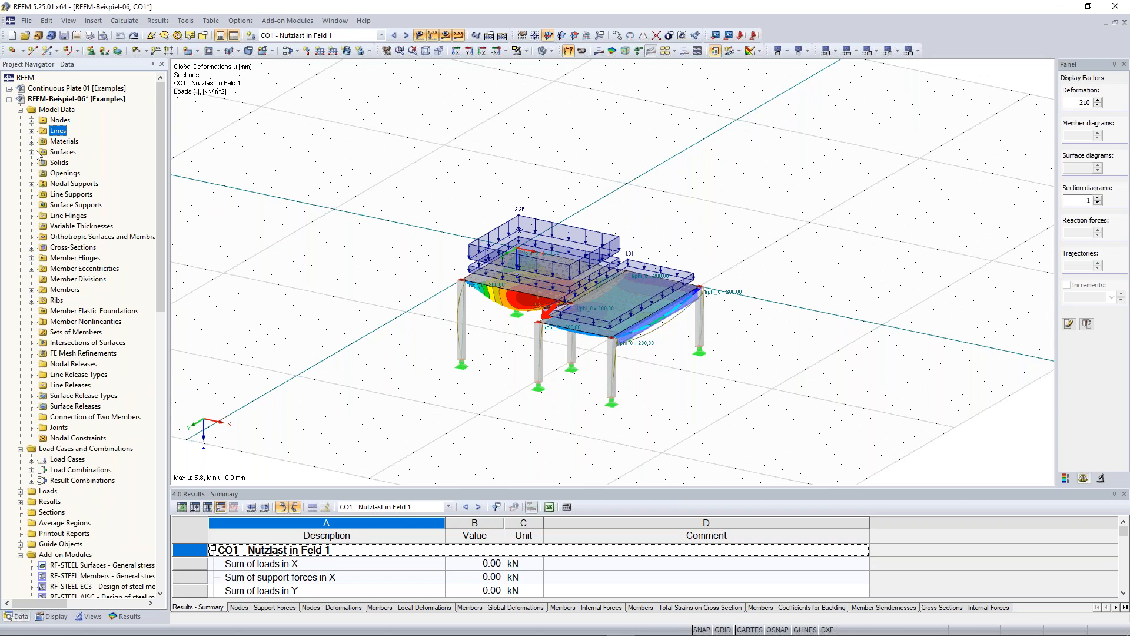
Review the surface and material entries in the model data, including the editing options for materials, and collapse them again
click(32, 151)
click(32, 152)
click(33, 151)
click(32, 151)
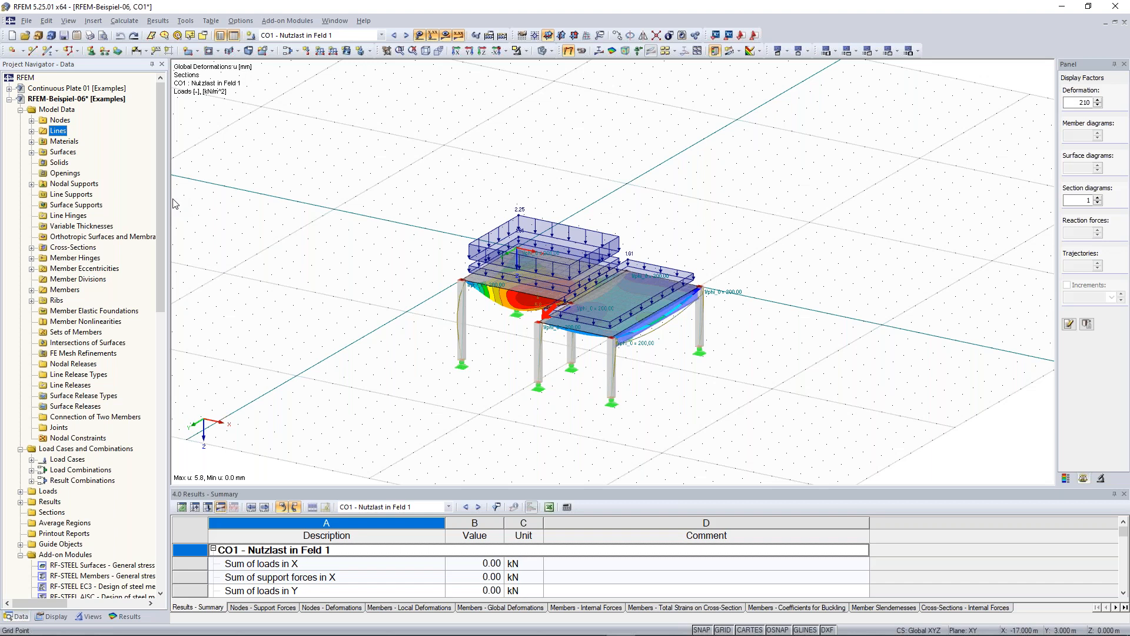
click(32, 142)
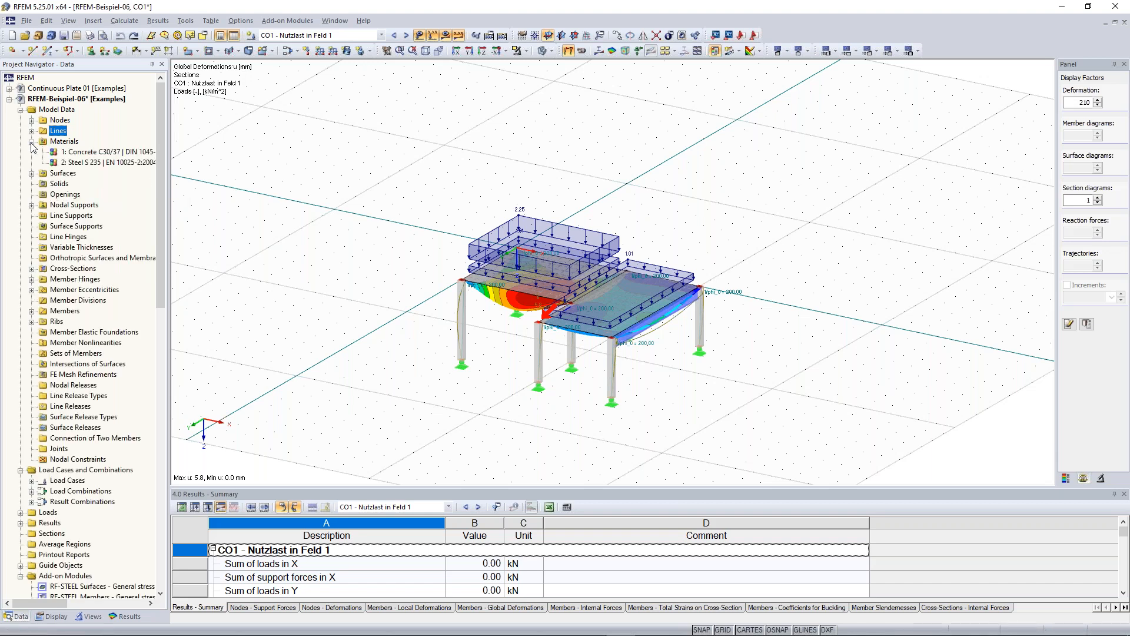
right_click(62, 143)
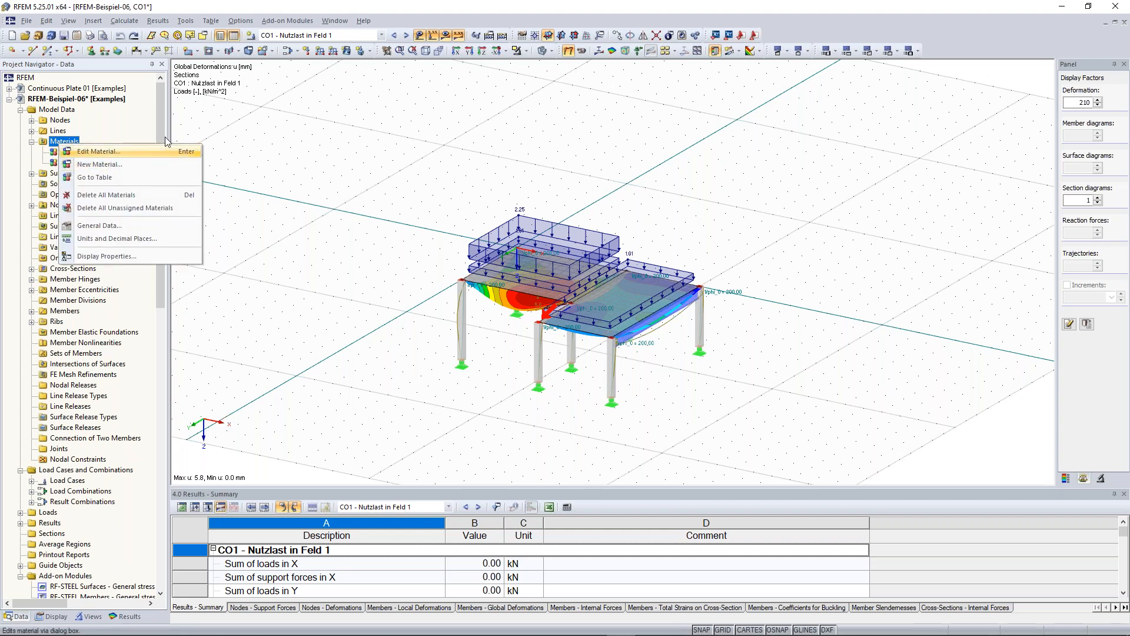
click(32, 142)
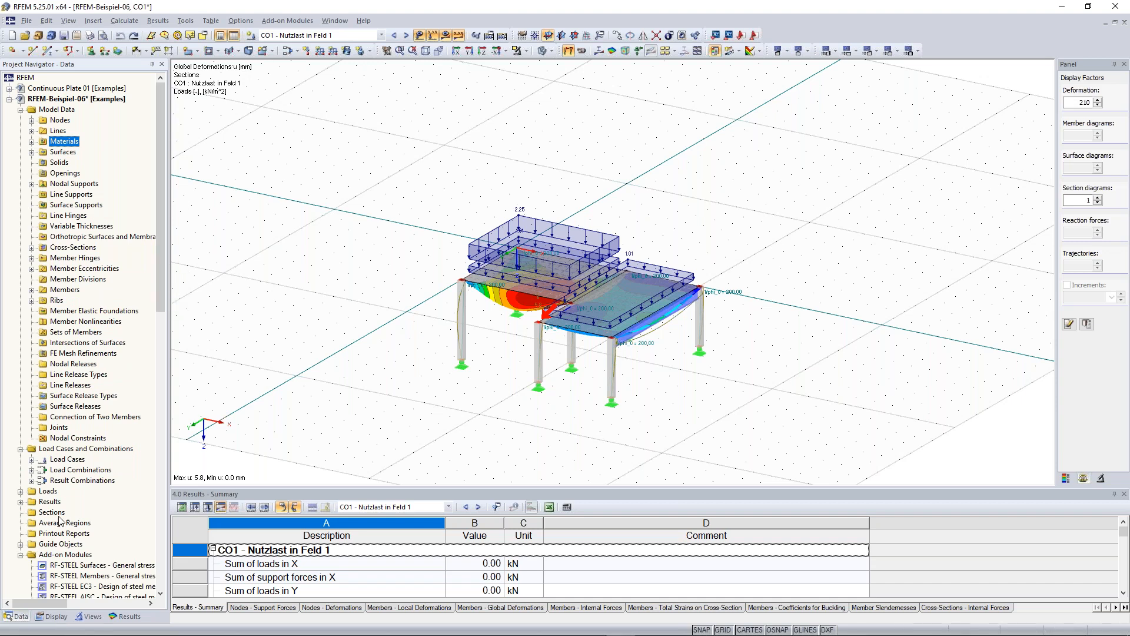
Switch the project navigator to the display settings and hide all loads on the model
click(55, 616)
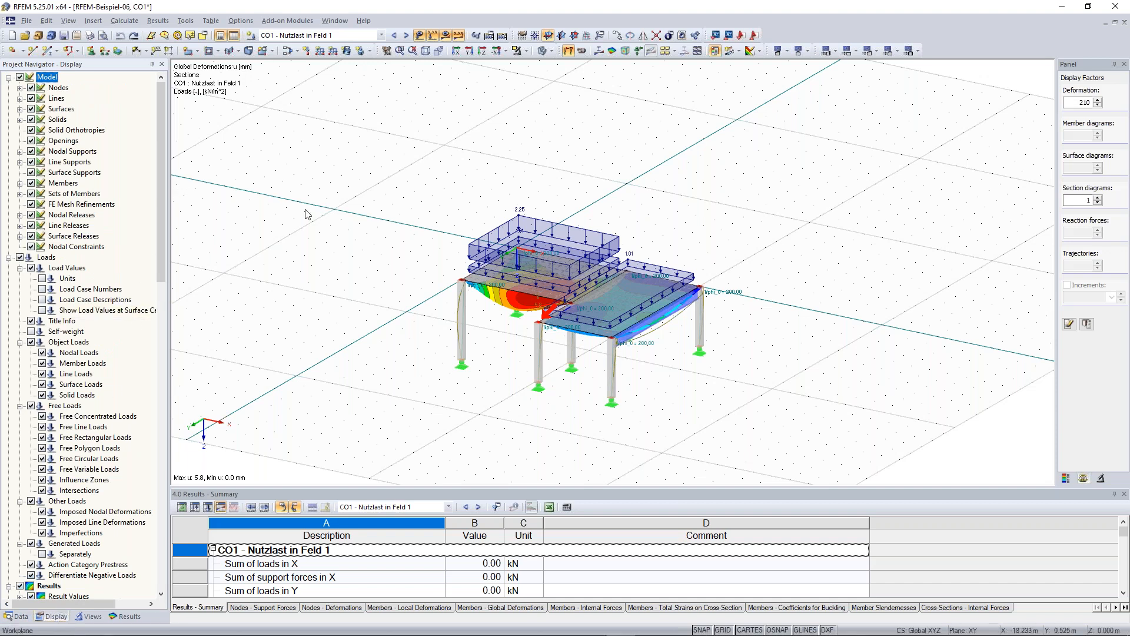
ctrl+middle_drag(687, 219, 653, 156)
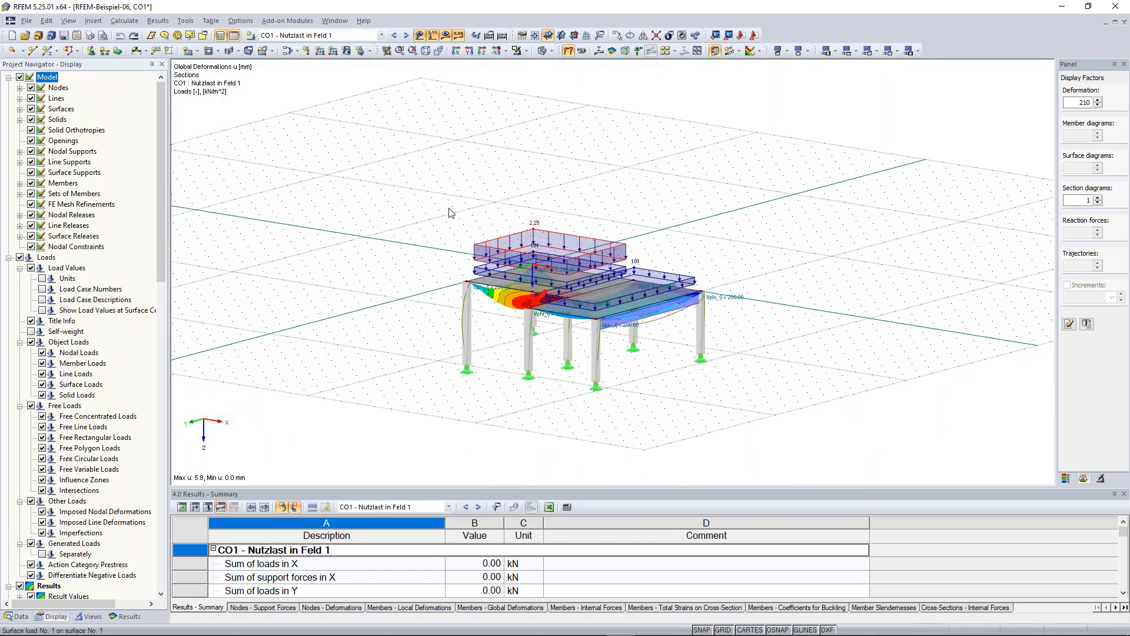
click(20, 257)
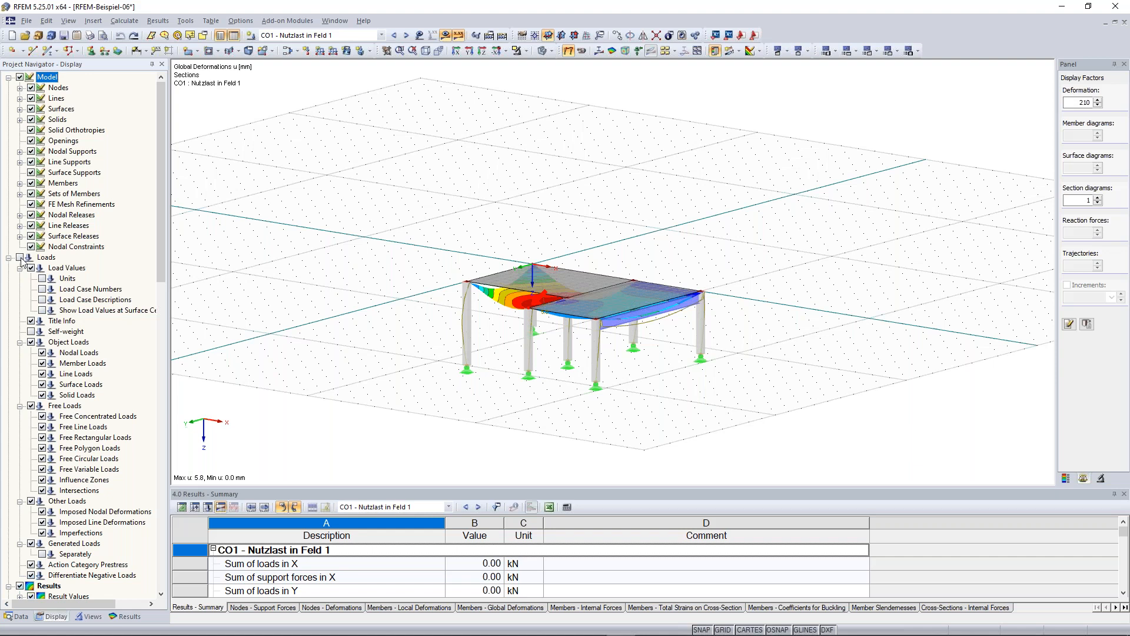
click(21, 257)
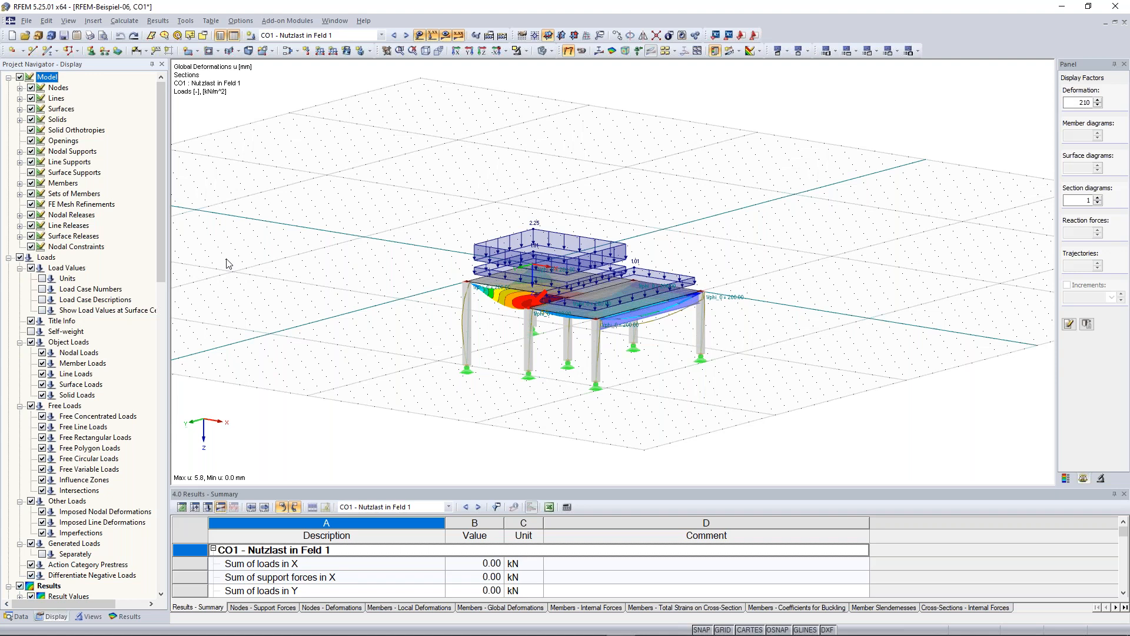
click(419, 36)
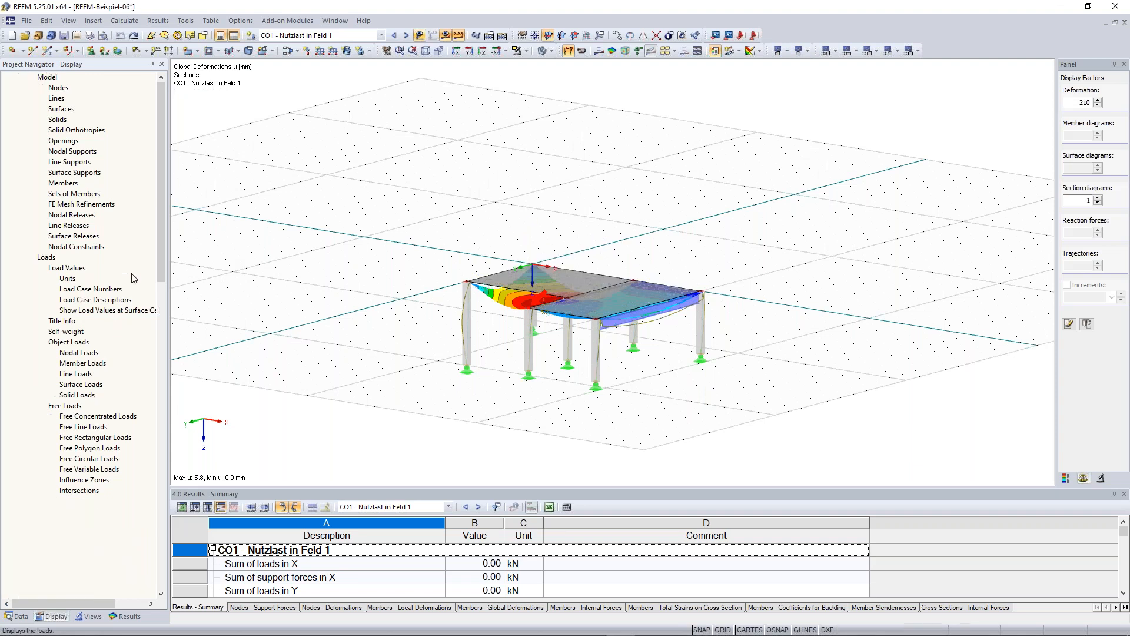
Look through the results, FE mesh and general display settings, and hide the work plane grid
middle_drag(366, 216, 339, 209)
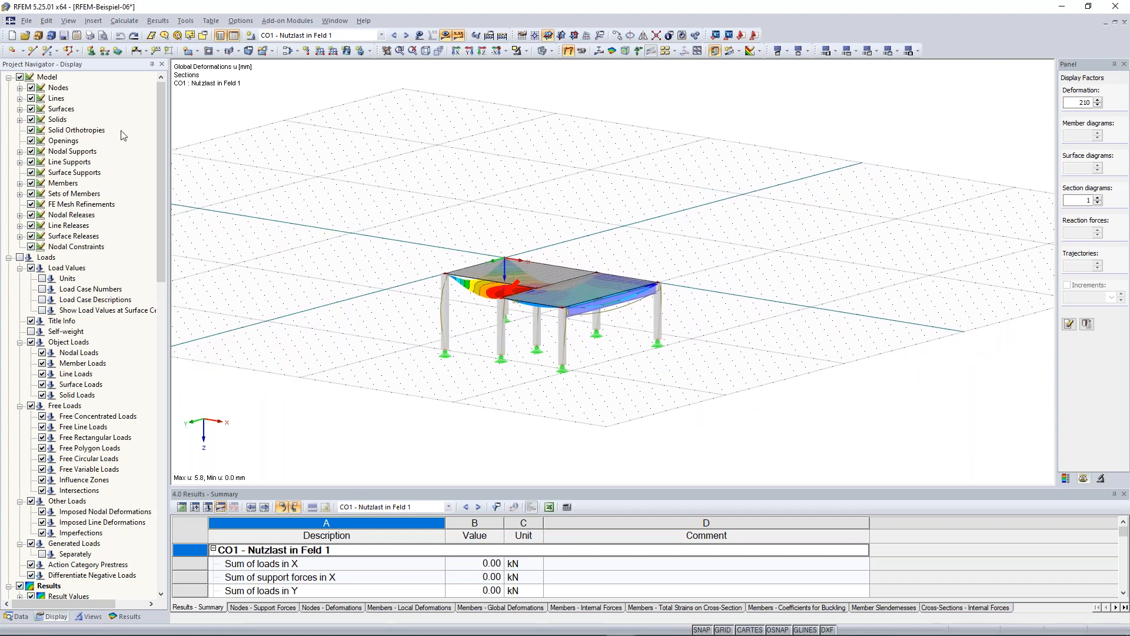
scroll(436, 245, up, 1)
middle_drag(435, 244, 415, 234)
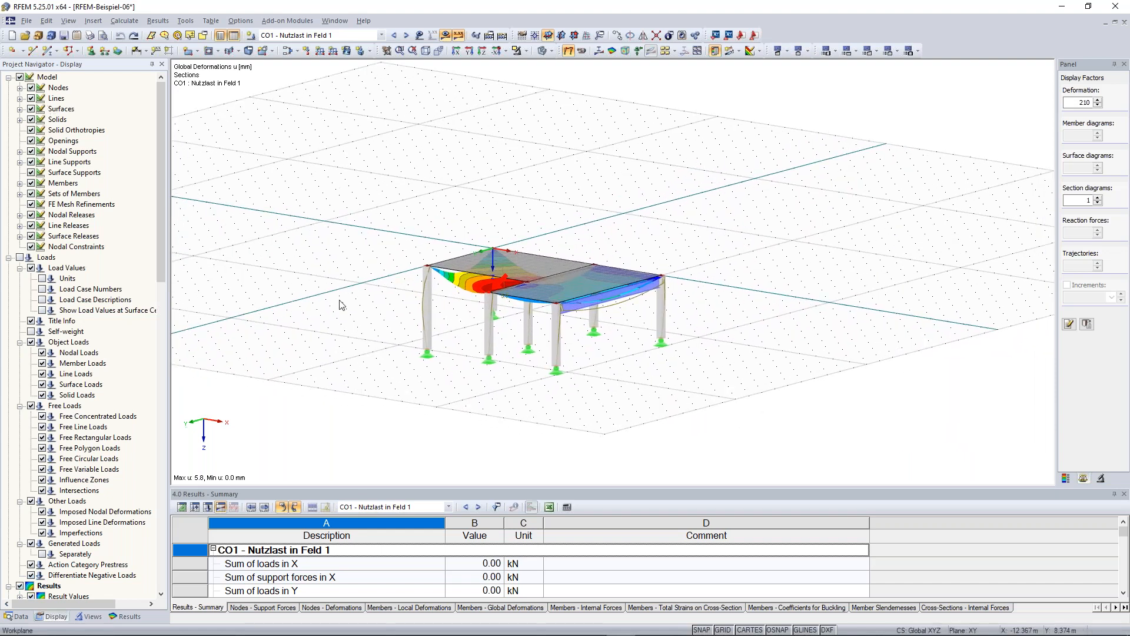
scroll(542, 388, up, 2)
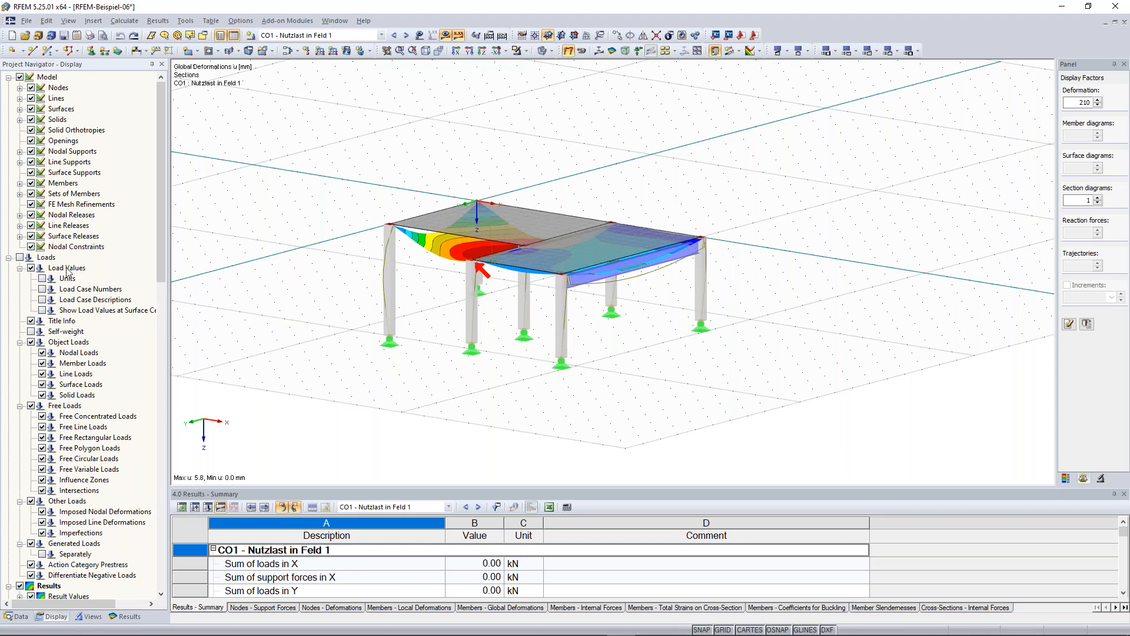
scroll(69, 272, down, 16)
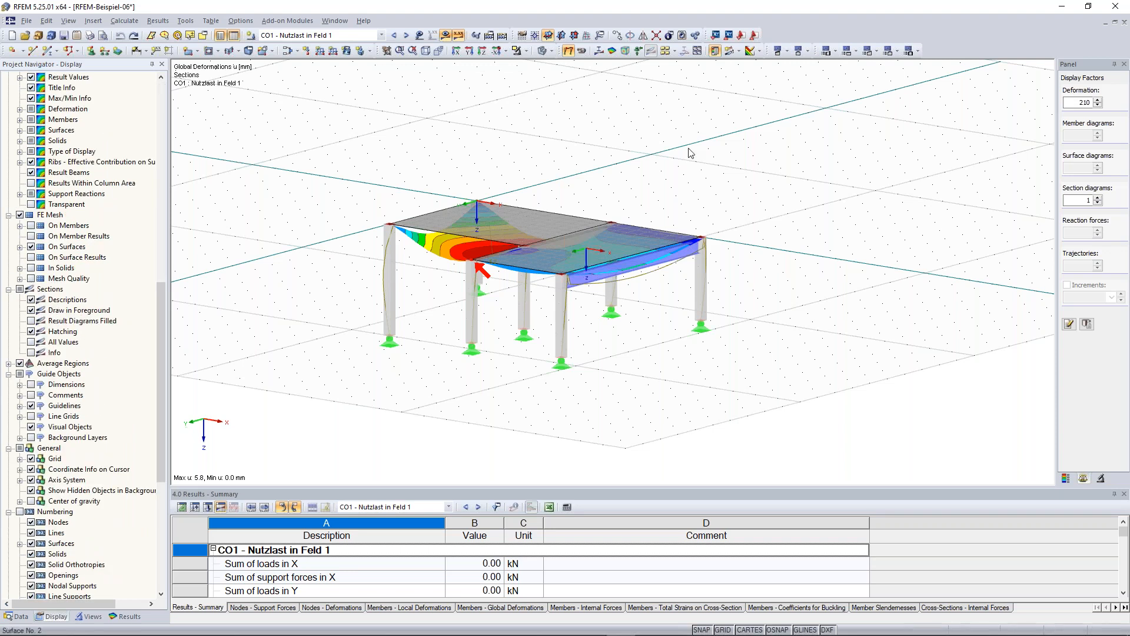
scroll(511, 202, up, 3)
ctrl+middle_drag(511, 202, 545, 231)
click(20, 216)
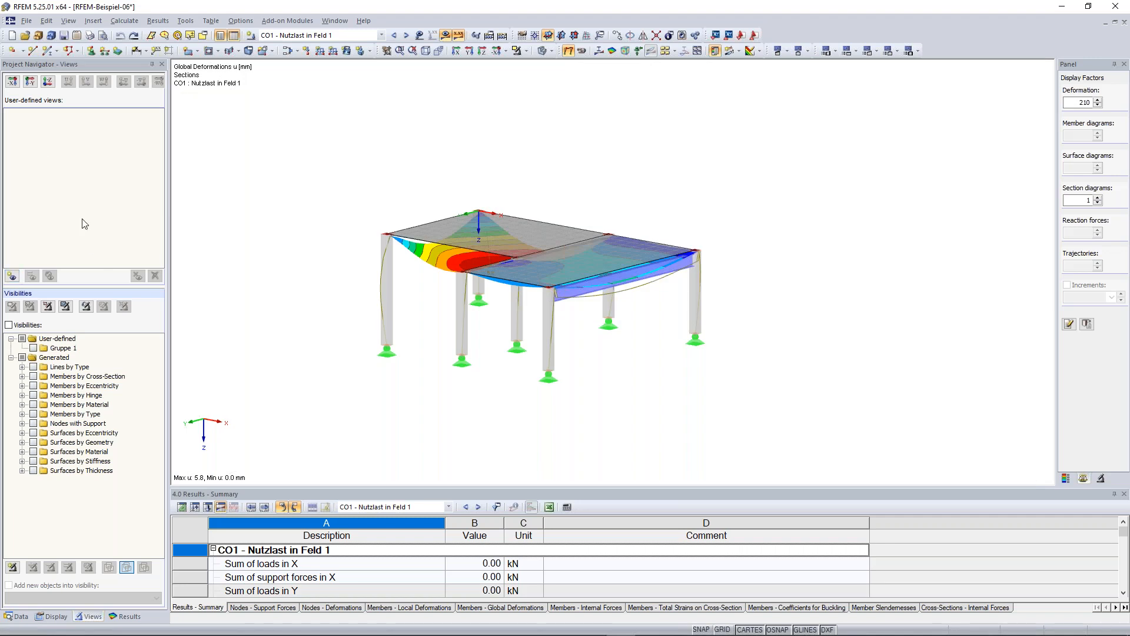
Save the current view of the model as a user-defined view named Favorite
click(12, 276)
text(Favorite)
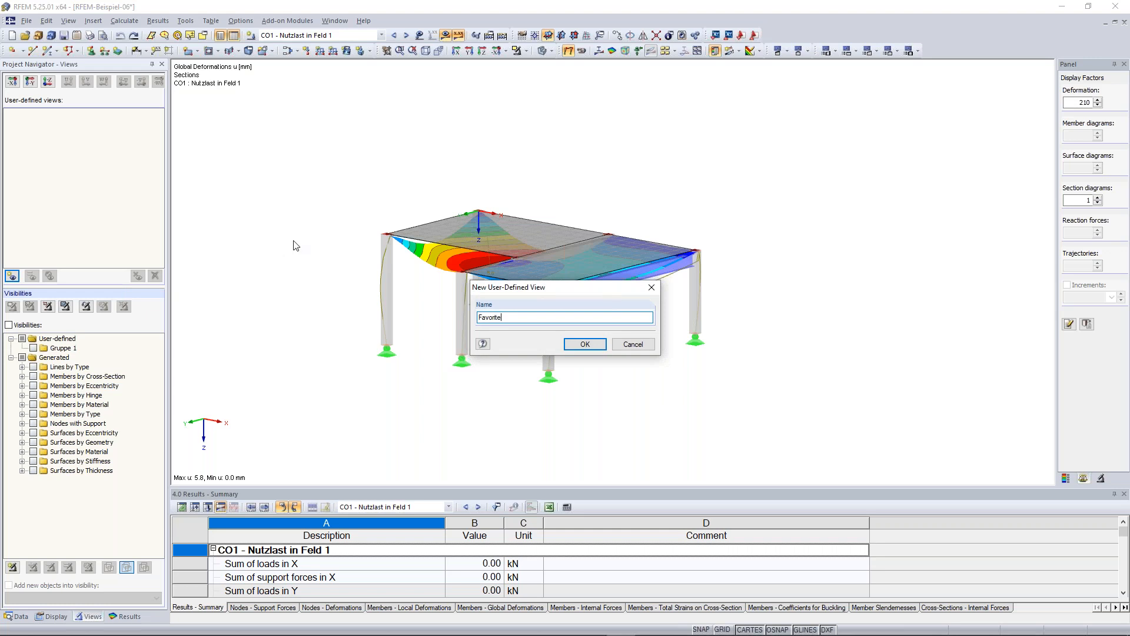
click(585, 345)
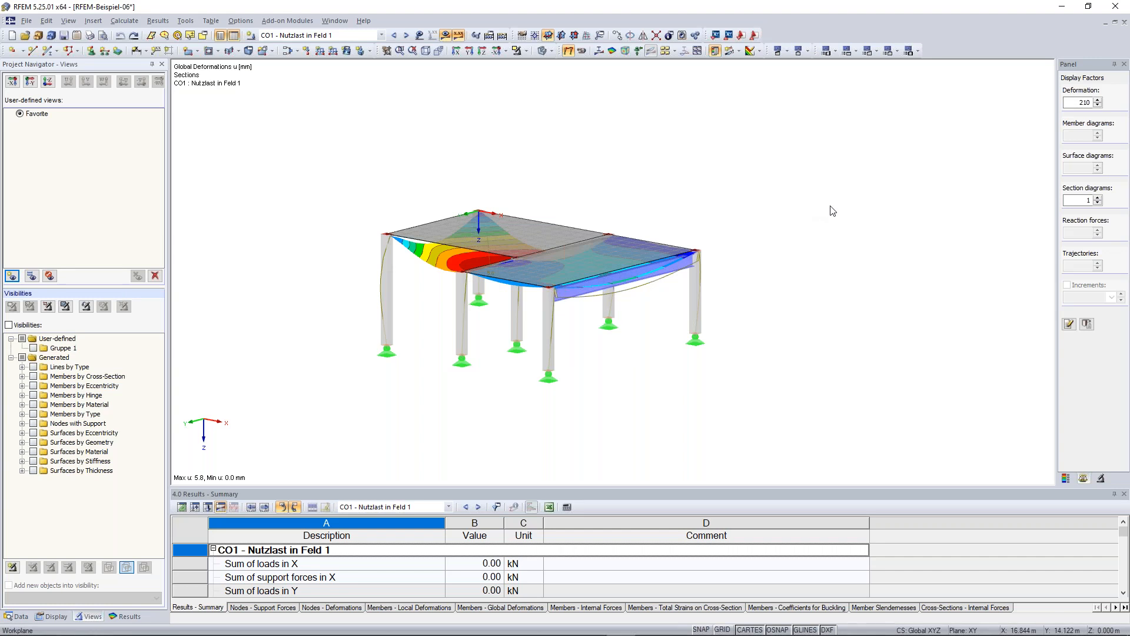
Test the user-defined view Favorite by restoring it from a different model orientation
ctrl+middle_drag(791, 195, 743, 193)
ctrl+middle_drag(683, 256, 589, 217)
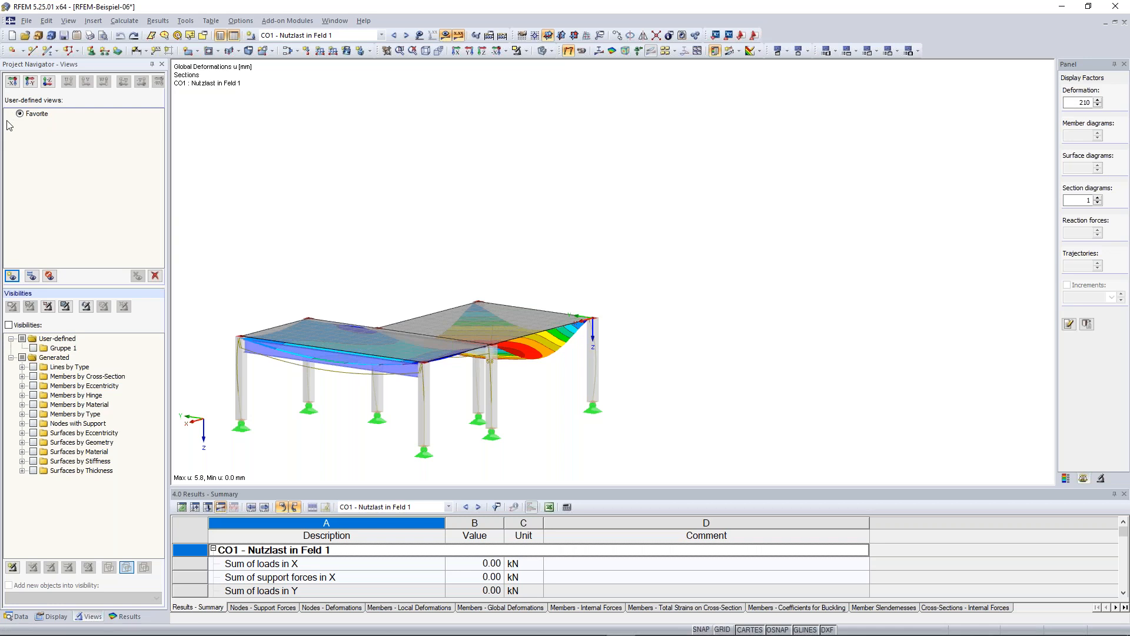
click(36, 114)
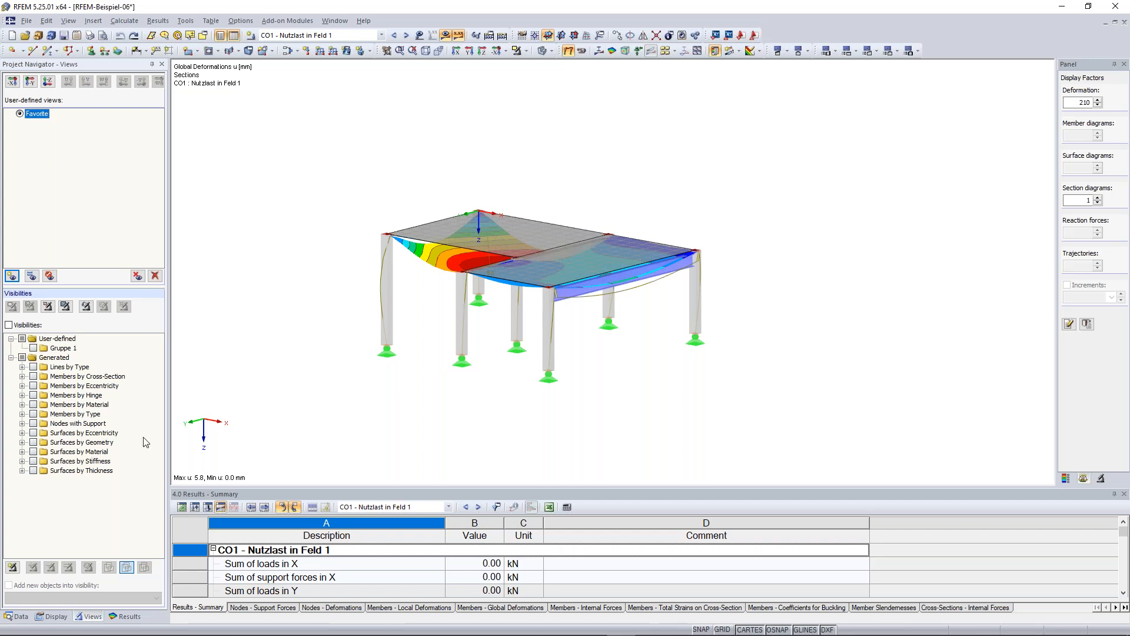
Use the generated visibilities by cross-section to show only the members with the Rectangle 300/300 section
ctrl+middle_drag(650, 368, 627, 368)
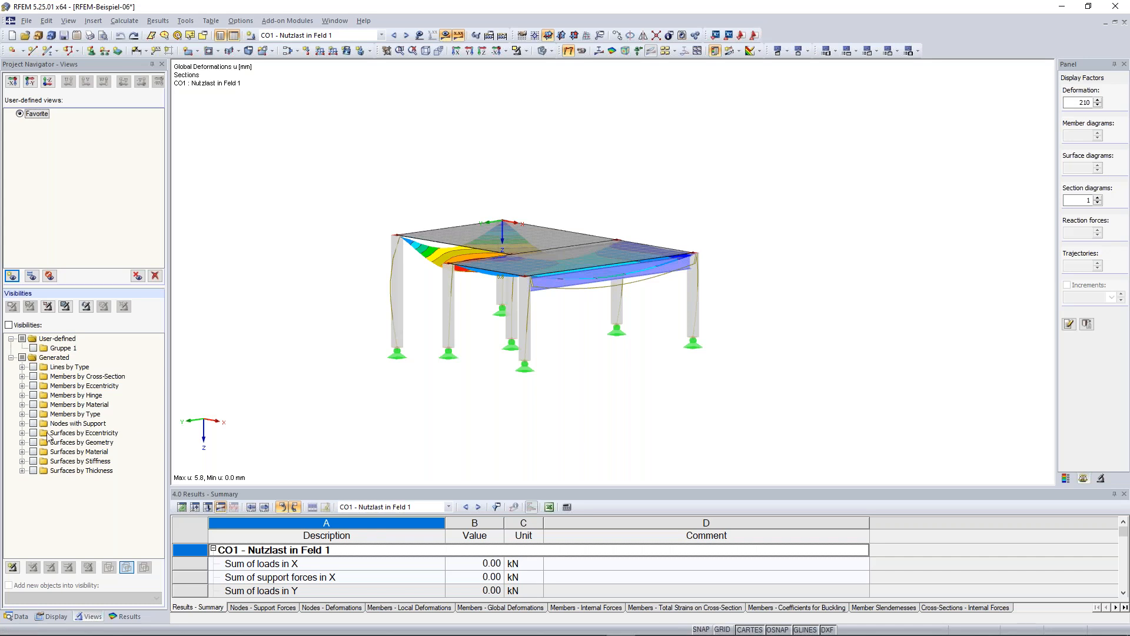
click(22, 376)
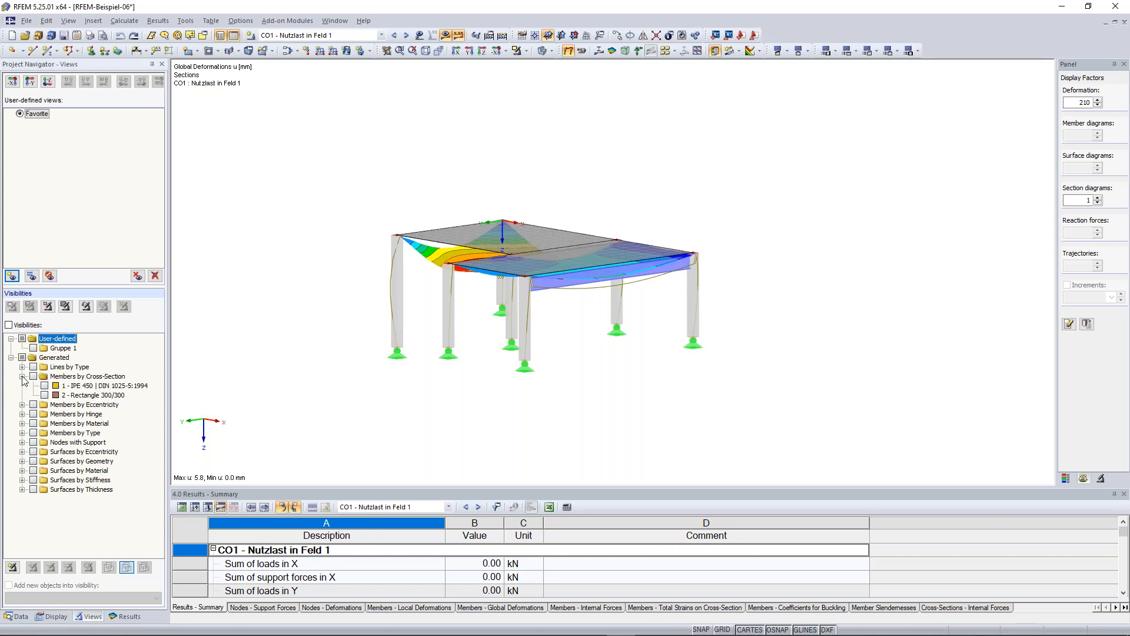
click(45, 395)
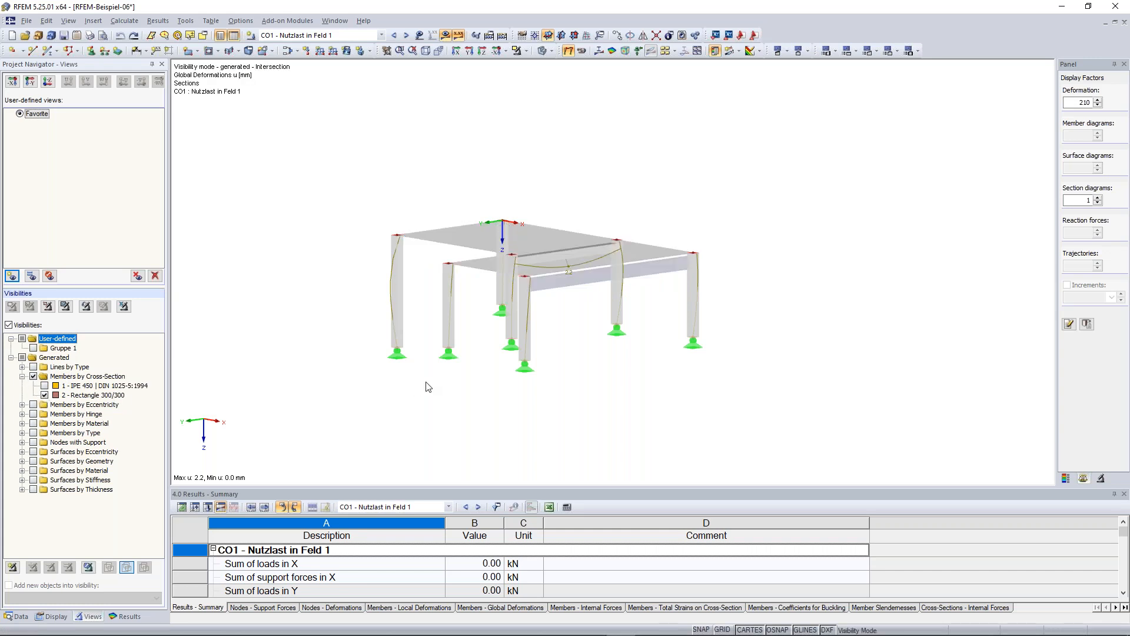
mouse_move(480, 414)
ctrl+middle_down()
mouse_move(502, 424)
mouse_move(487, 415)
ctrl+middle_up()
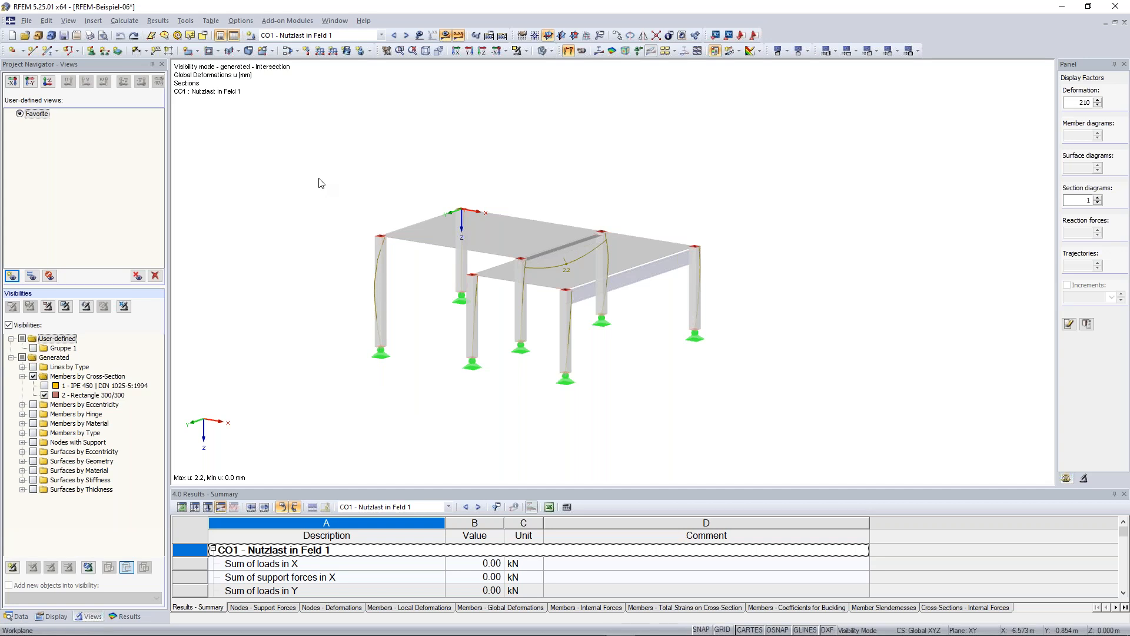
Turn off the background display of hidden objects and cancel the visibility mode to show the whole model
drag(325, 164, 406, 391)
click(432, 365)
right_click(821, 148)
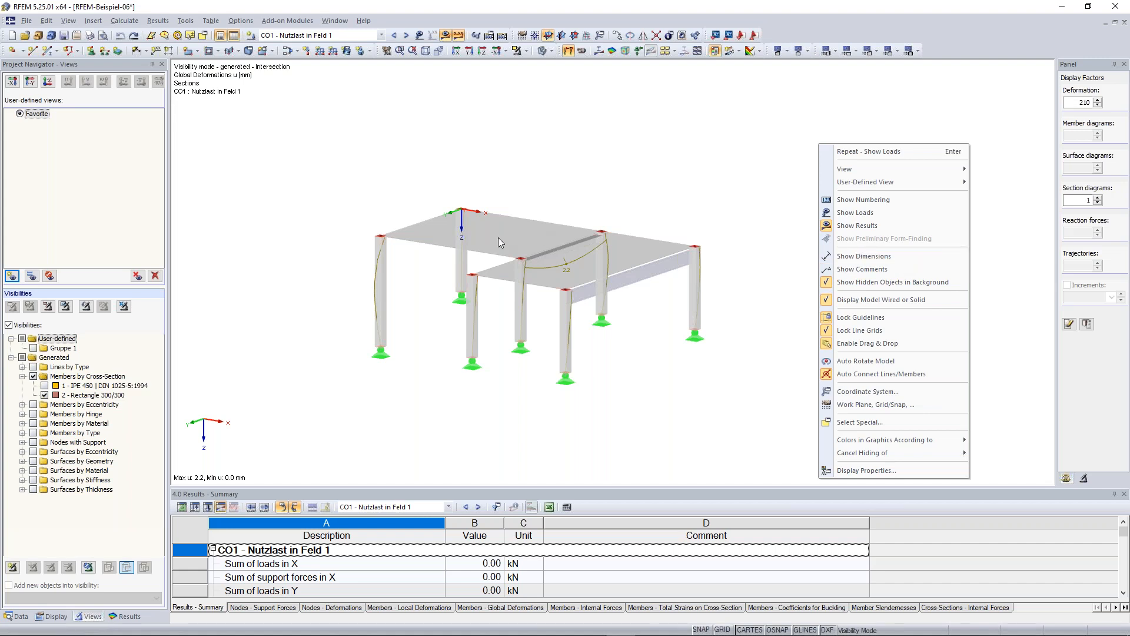
click(885, 282)
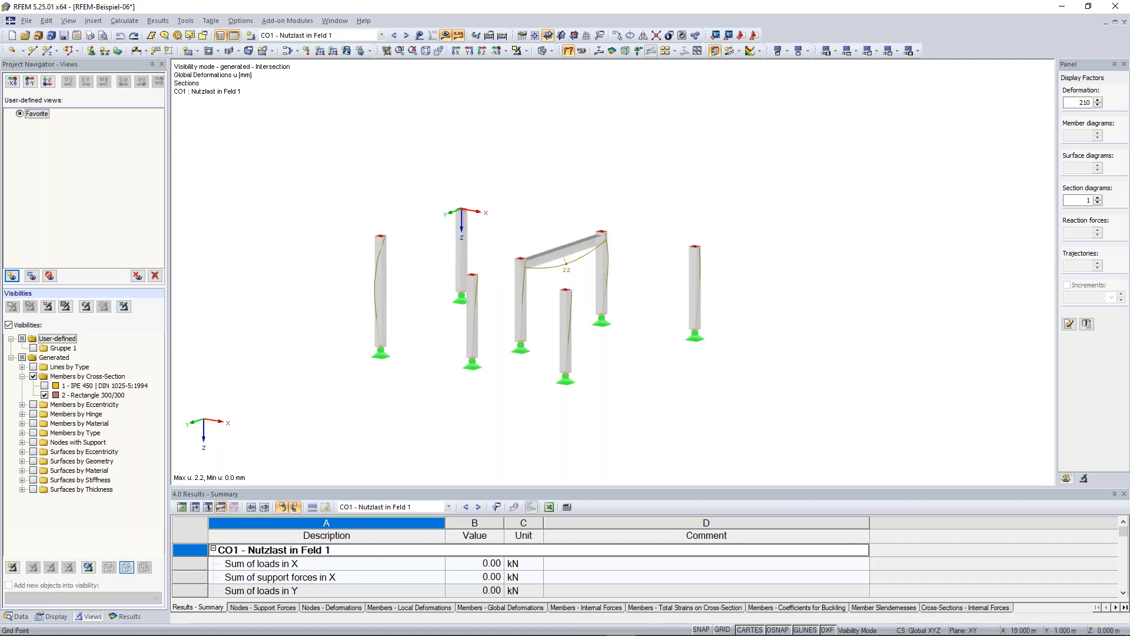
ctrl+middle_drag(903, 263, 873, 295)
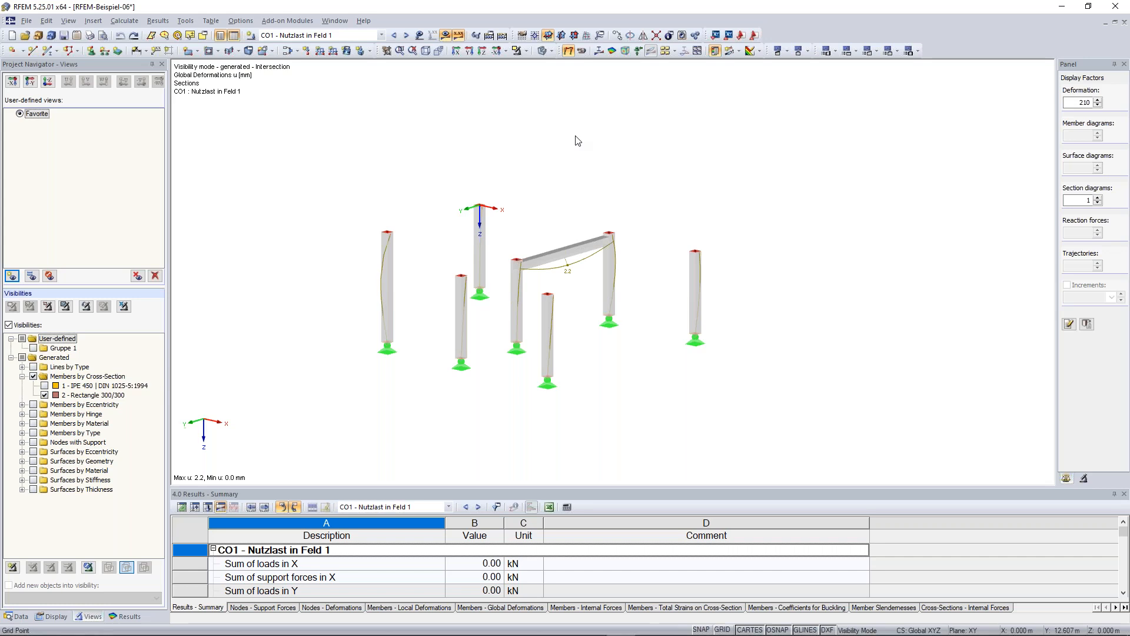
scroll(562, 142, down, 1)
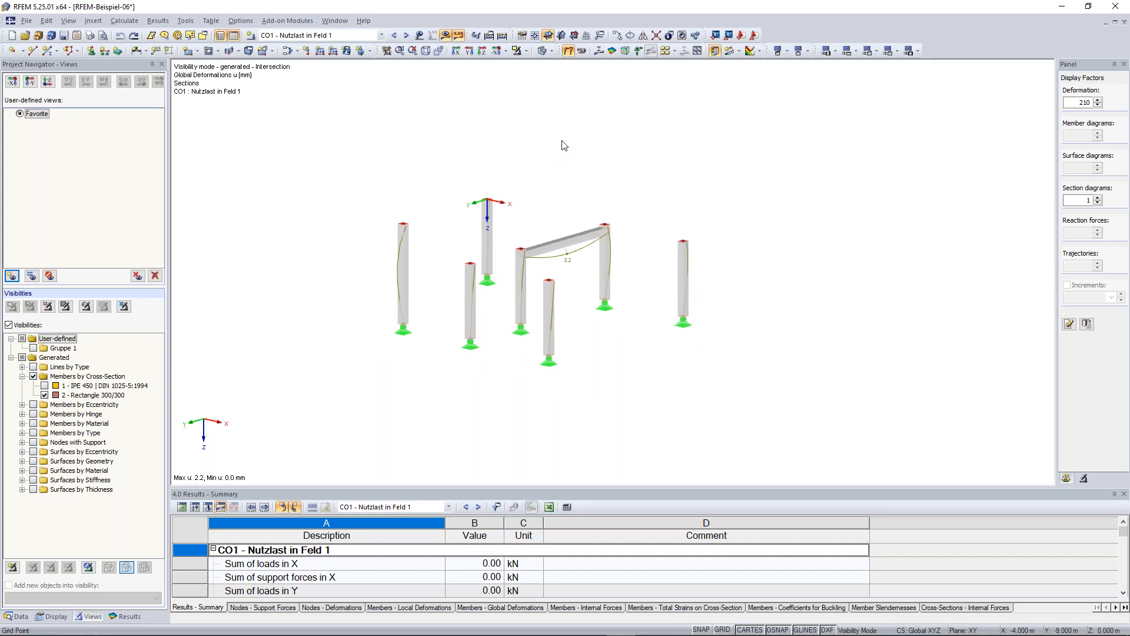
middle_drag(561, 141, 592, 183)
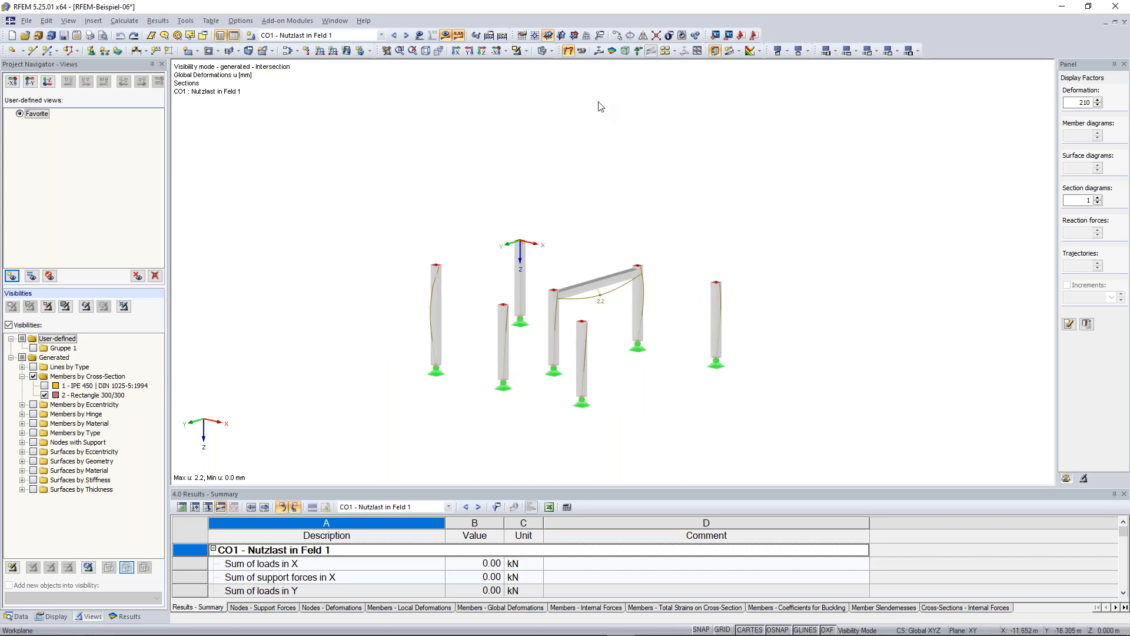
click(527, 52)
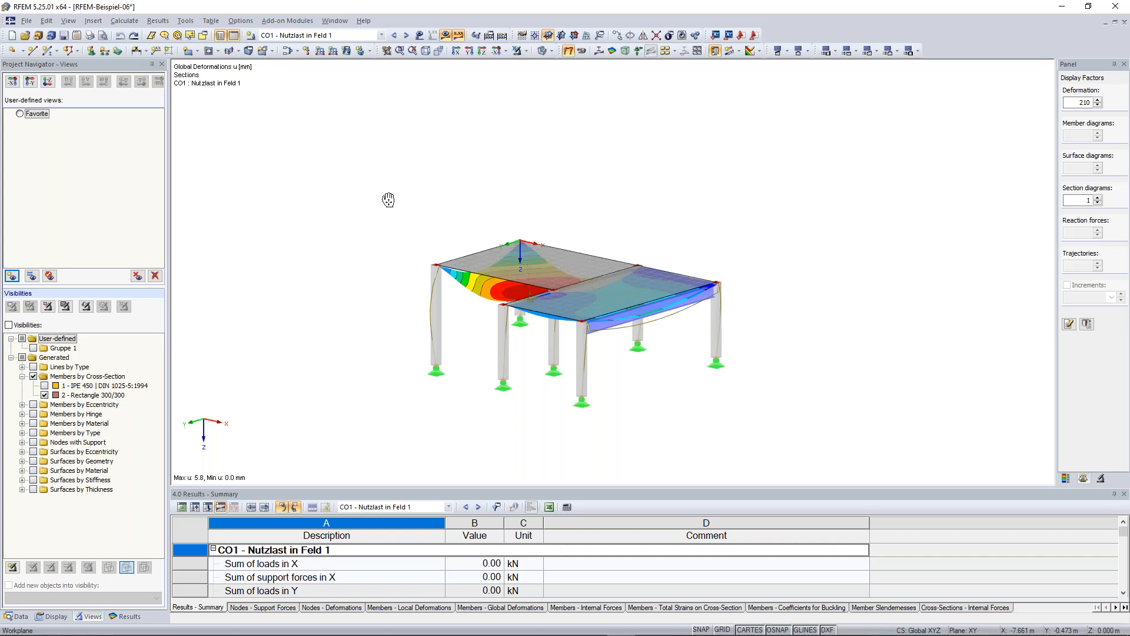
middle_drag(389, 200, 403, 190)
Switch the project navigator to the results and look through the result types for members, surfaces and support reactions
click(128, 616)
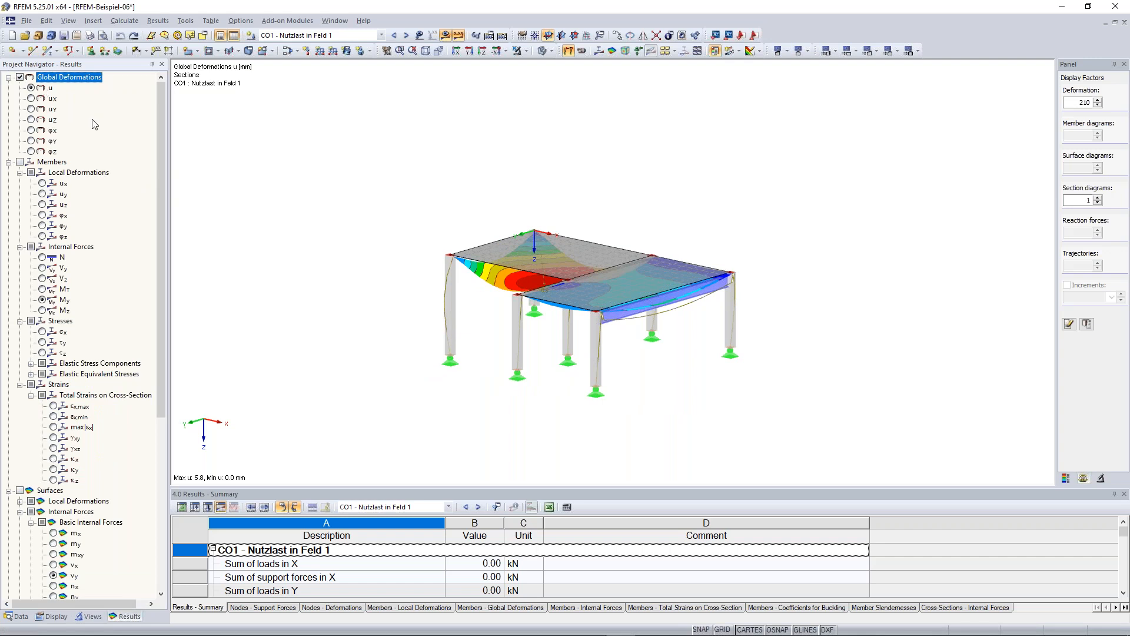
drag(162, 134, 161, 166)
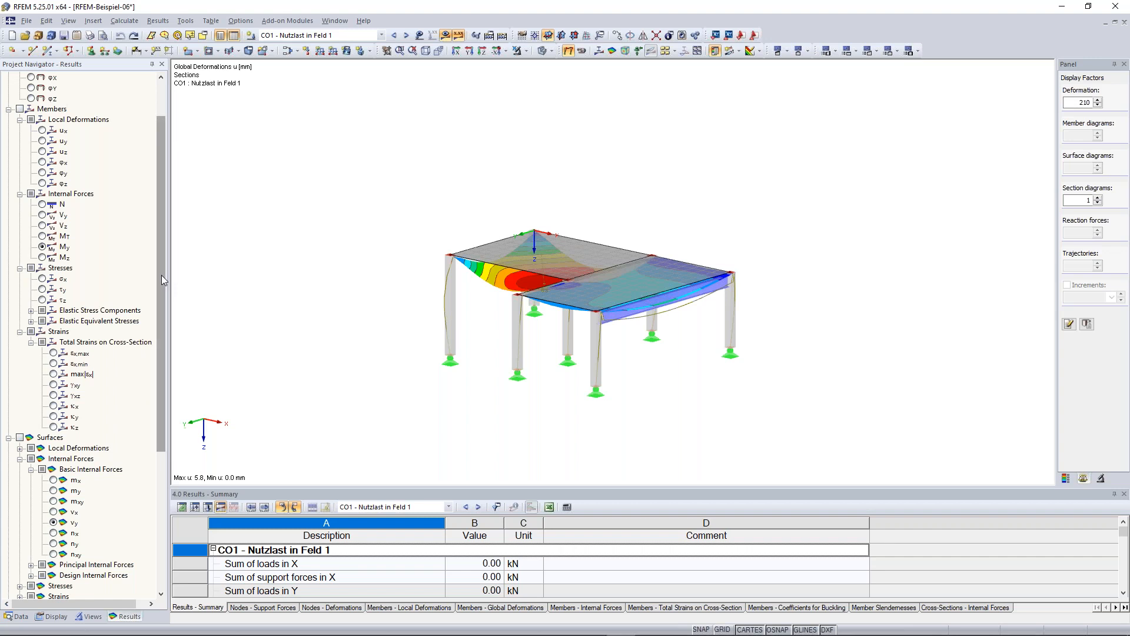
scroll(156, 311, down, 1)
scroll(157, 311, down, 6)
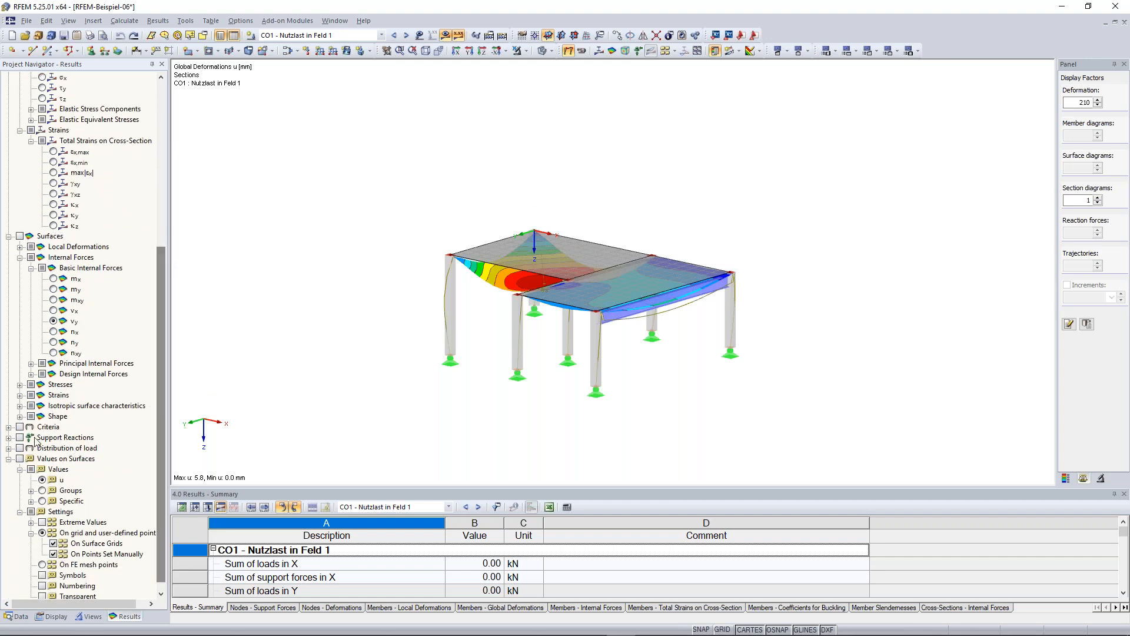
scroll(19, 445, up, 8)
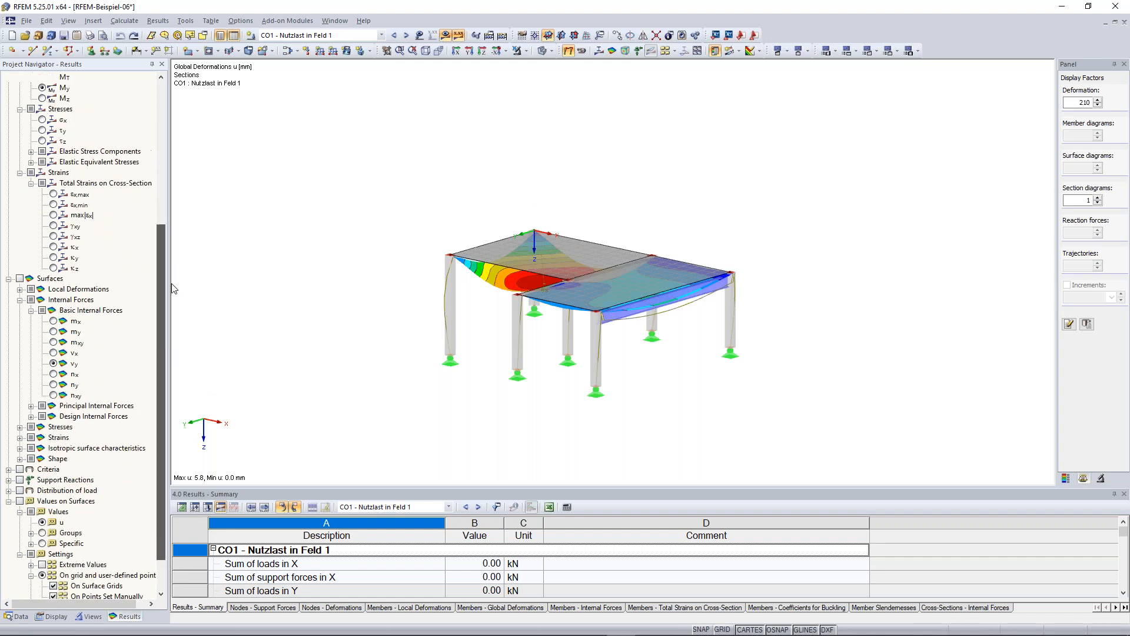
Display the member internal forces My on the model and switch the diagrams to the axial force N
ctrl+middle_drag(424, 252, 471, 253)
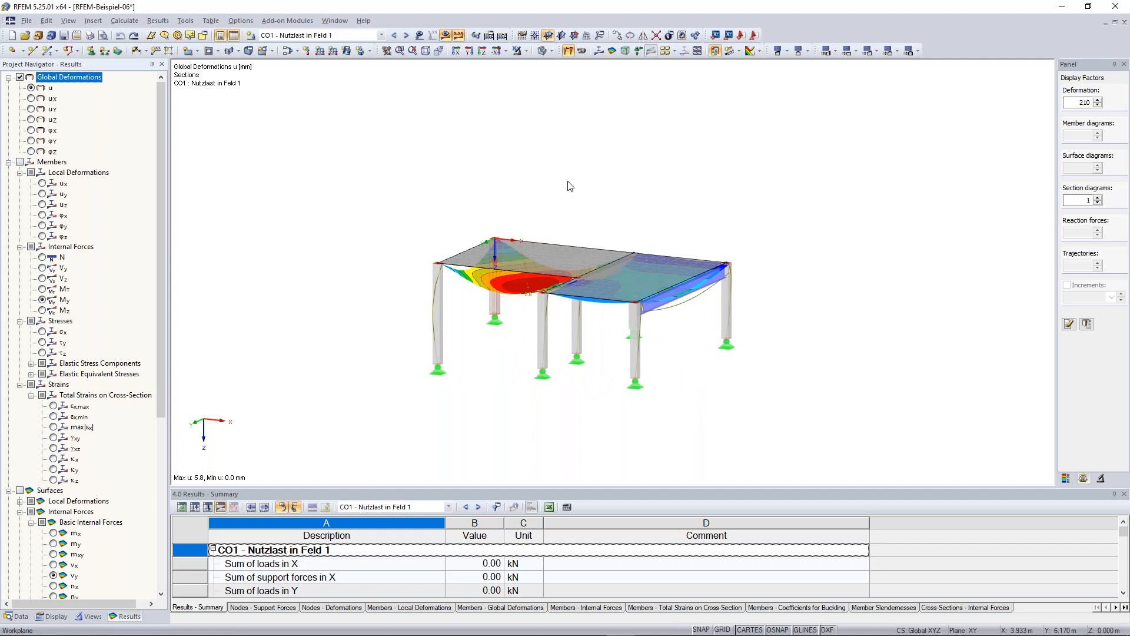
ctrl+middle_drag(570, 186, 662, 312)
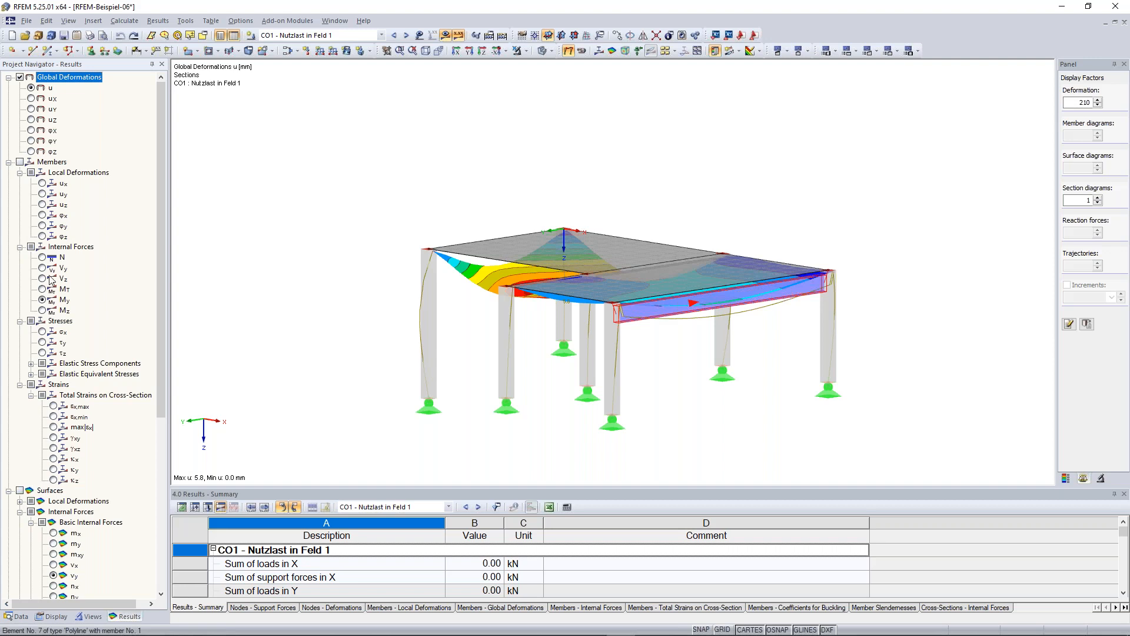
click(42, 299)
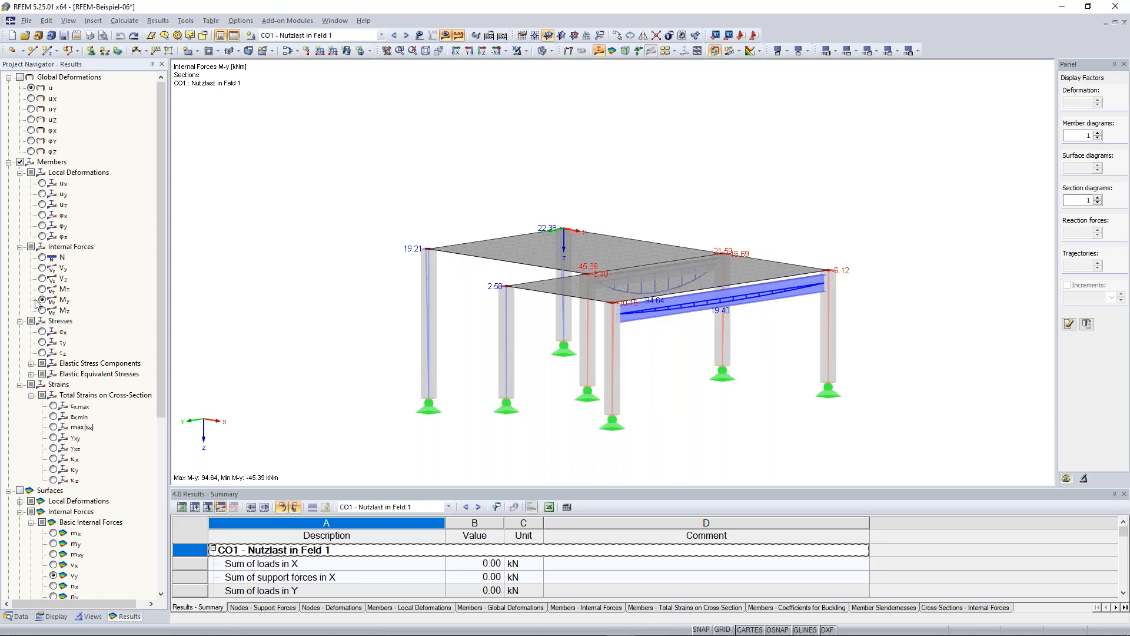
click(42, 258)
ctrl+middle_drag(694, 397, 730, 407)
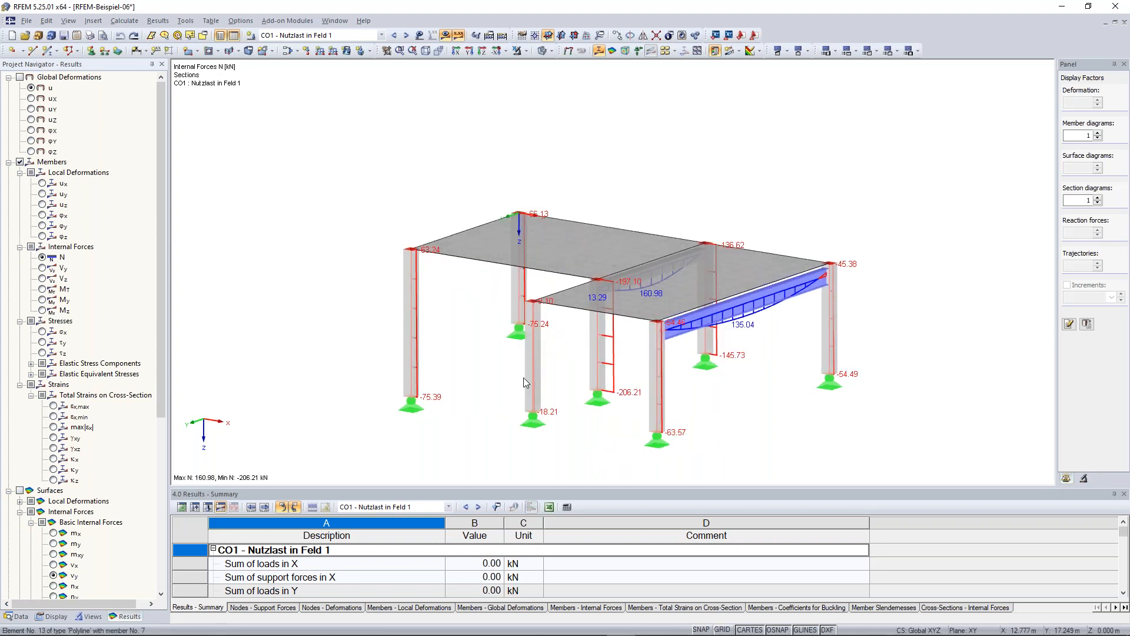
ctrl+middle_drag(524, 381, 709, 383)
Display the surface basic internal forces mx and switch them to my, together with the nodal support reactions
scroll(24, 328, down, 7)
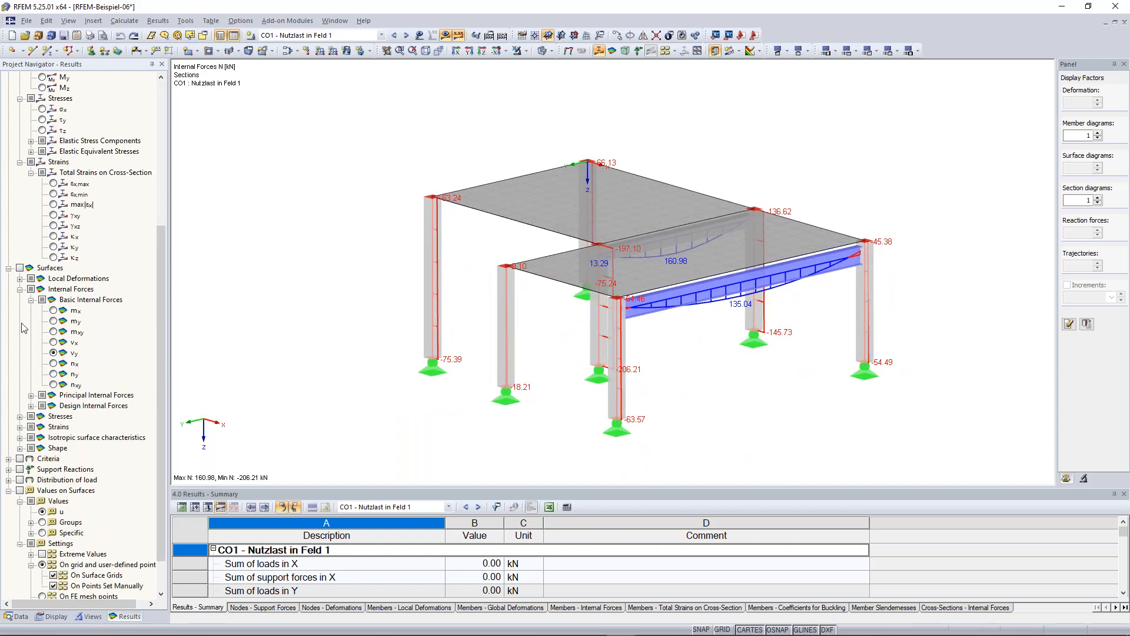
click(20, 268)
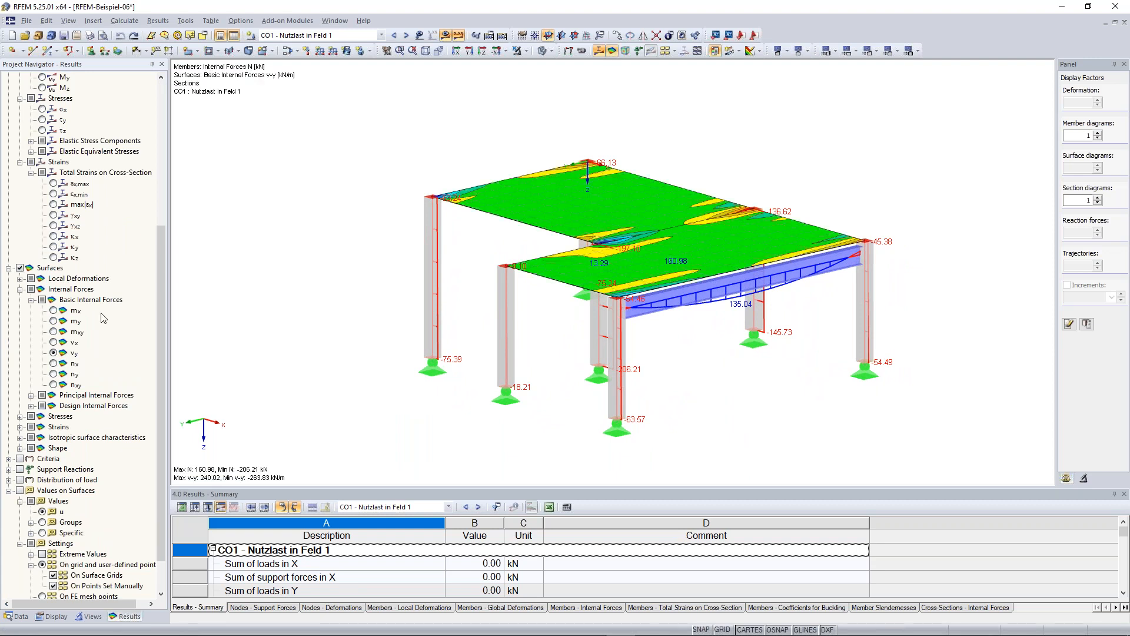
scroll(57, 287, down, 1)
click(53, 268)
click(54, 278)
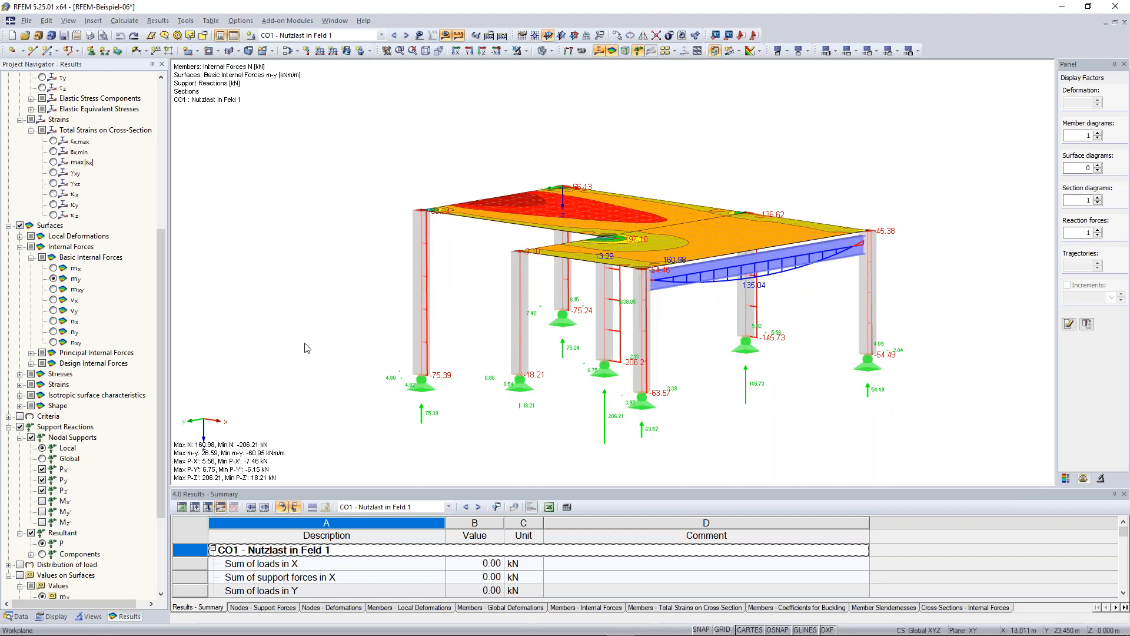
scroll(120, 223, up, 8)
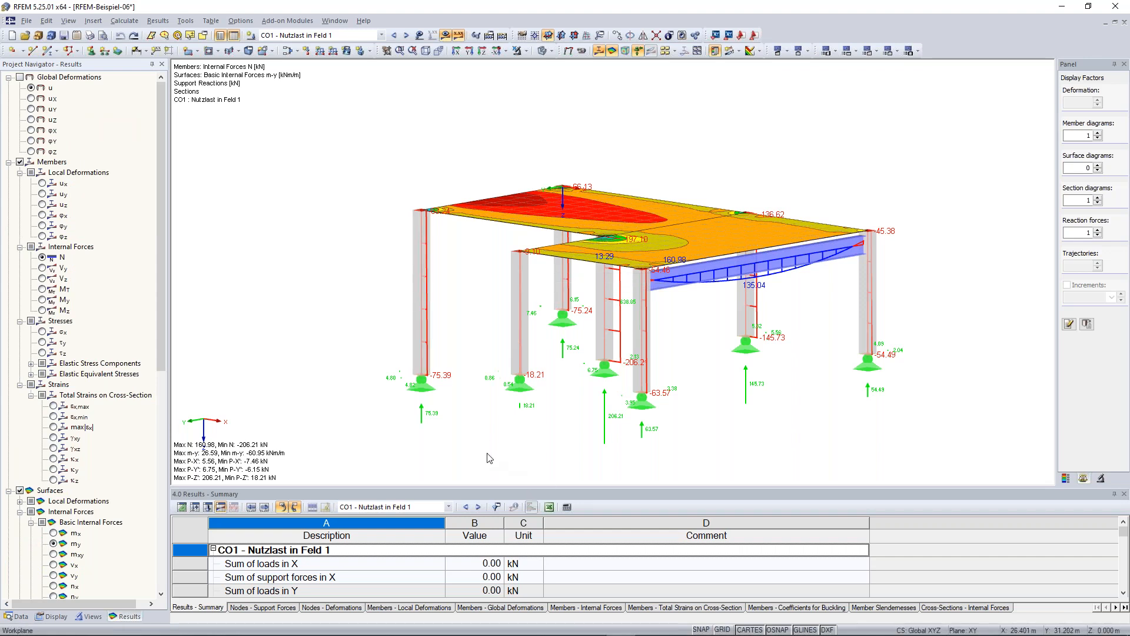
Enlarge the table area below the model and switch it from the results to the model data of the nodes
scroll(490, 459, down, 1)
middle_drag(429, 328, 430, 286)
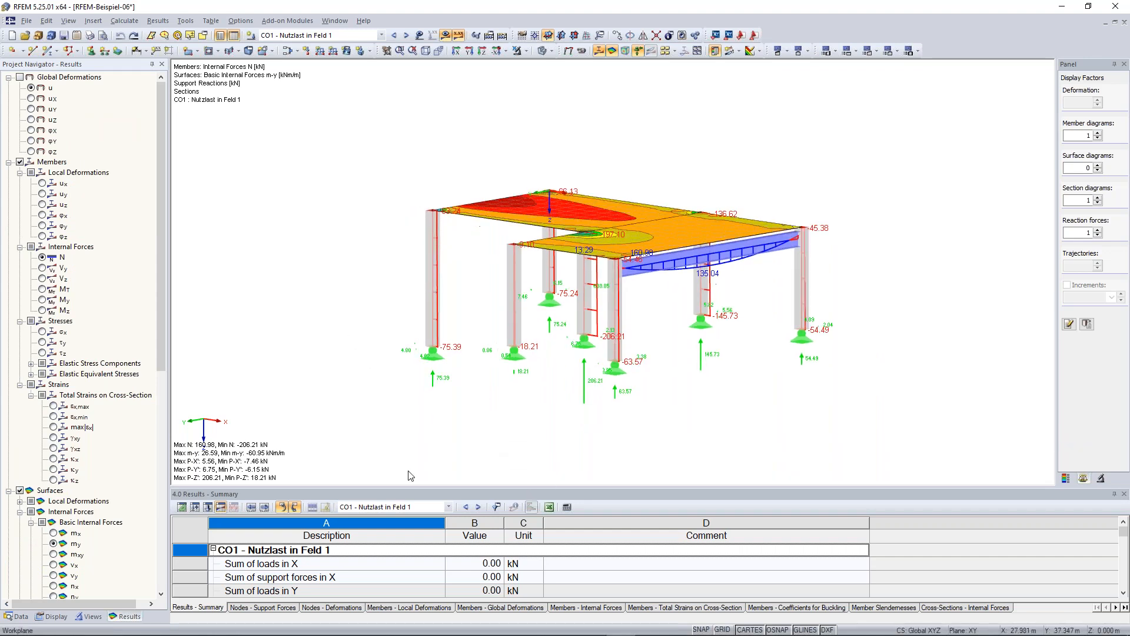
drag(439, 489, 442, 417)
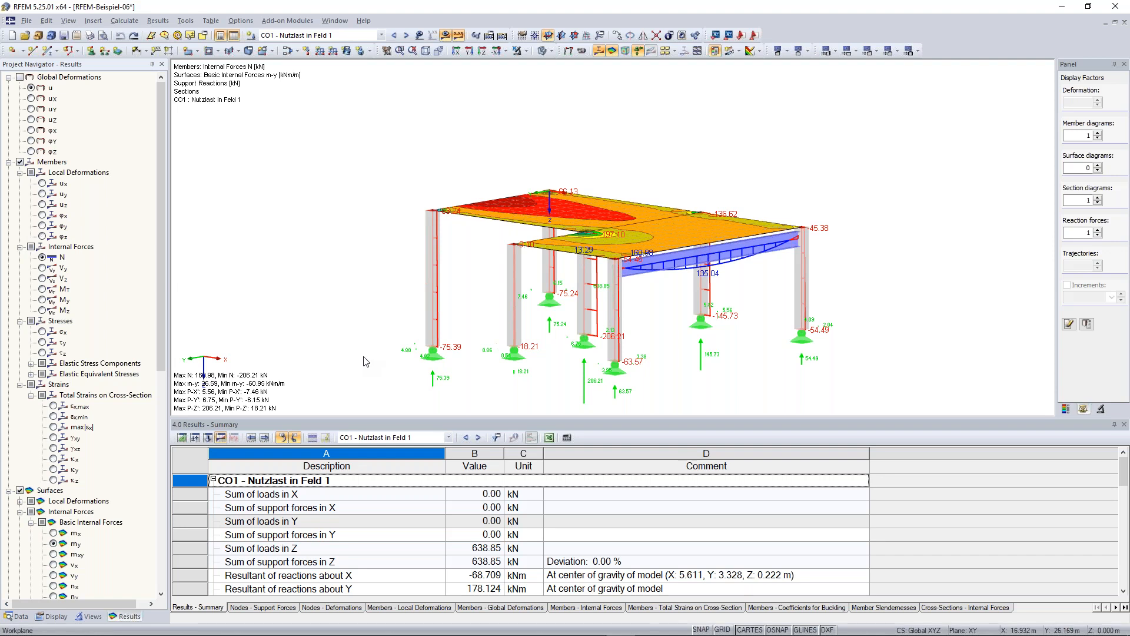
click(183, 438)
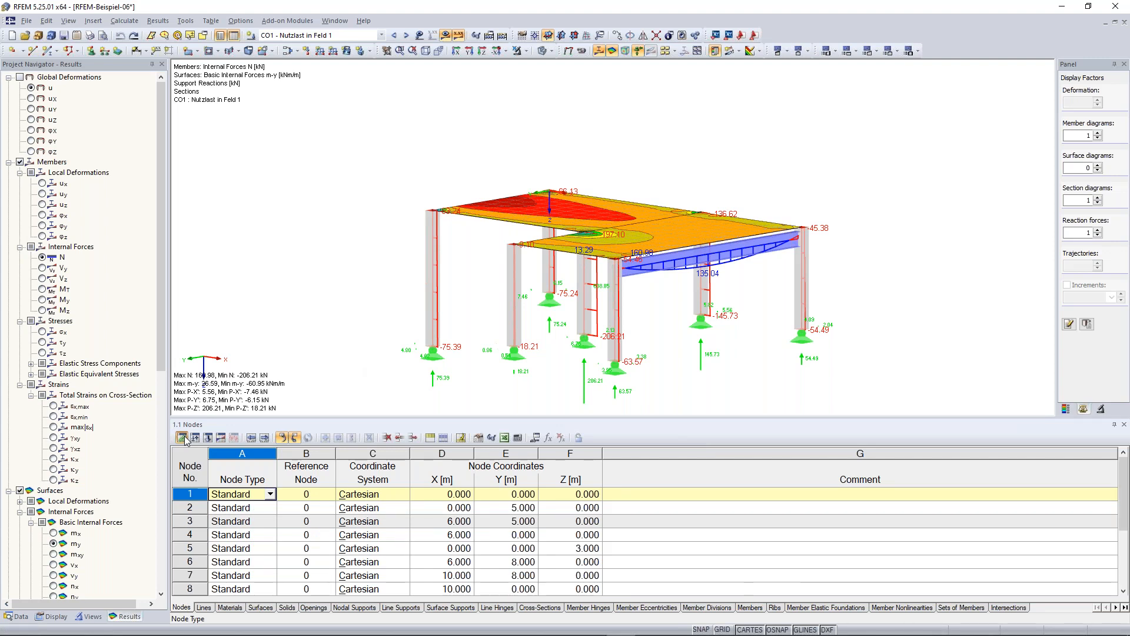
scroll(251, 380, down, 1)
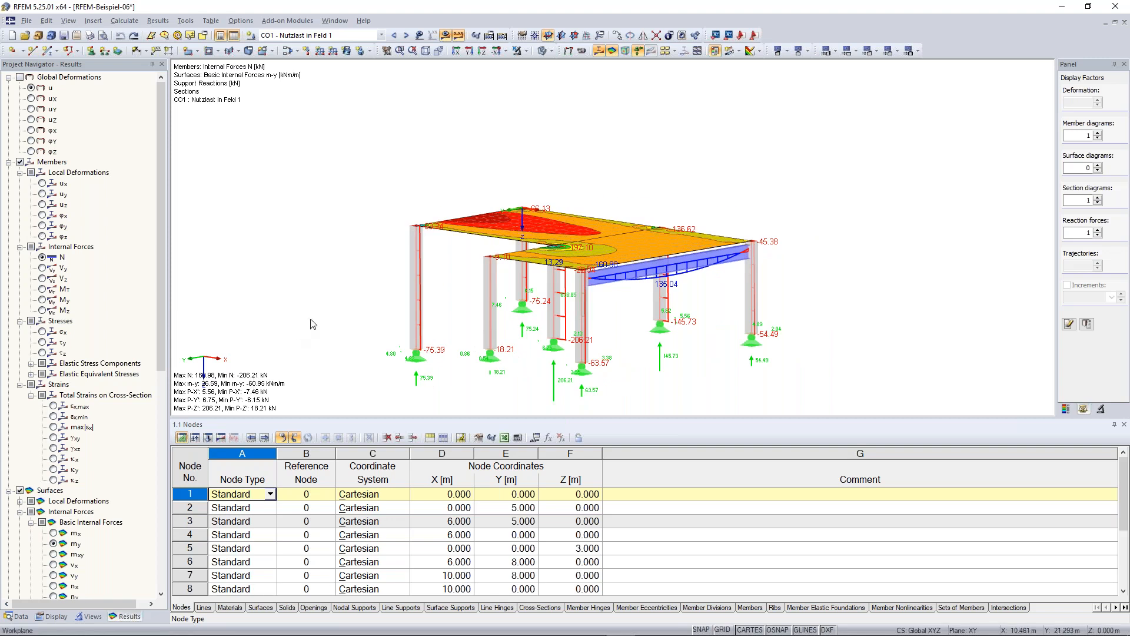
middle_drag(321, 302, 324, 293)
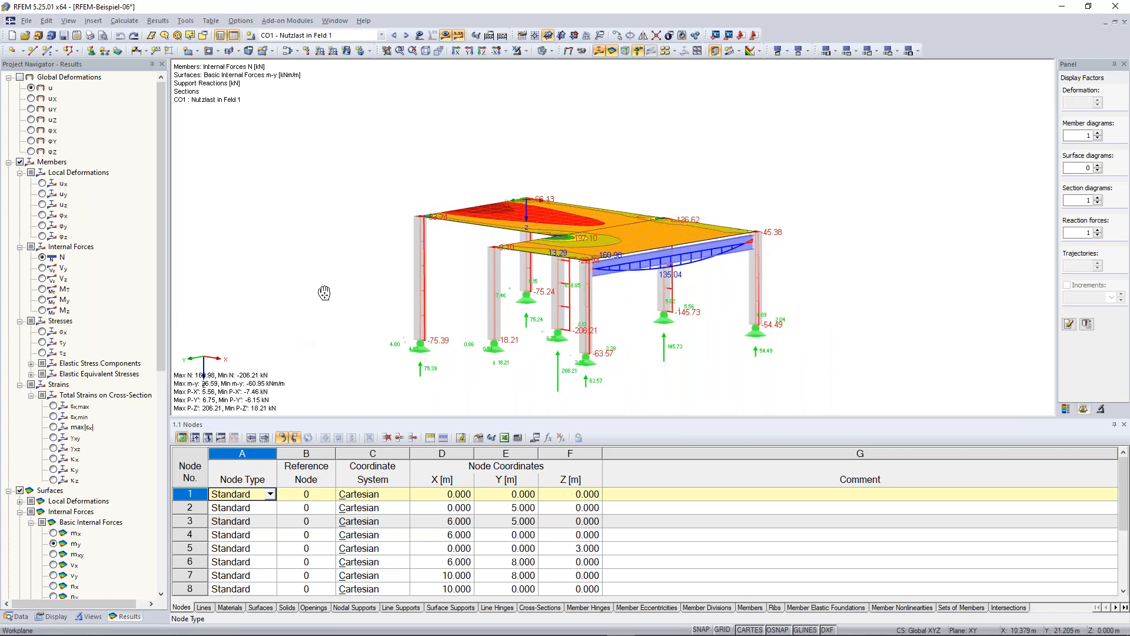
middle_drag(325, 293, 338, 271)
Add node 15 at the end of the nodes table with the coordinates X 14, Y 0 and Z 3 m
scroll(266, 558, down, 3)
scroll(230, 565, up, 1)
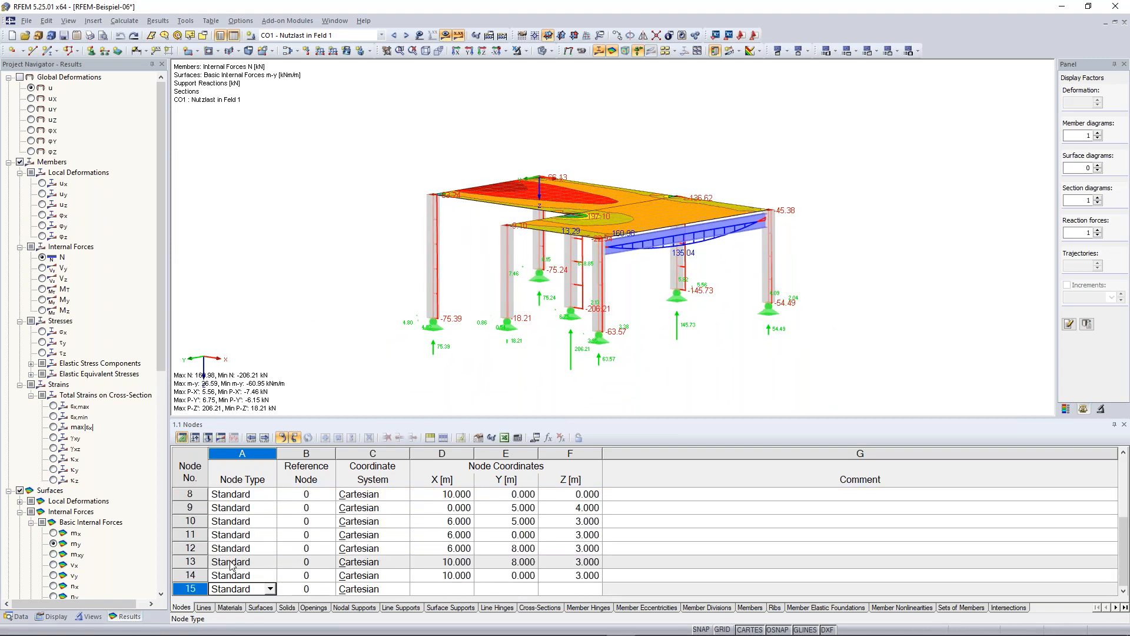
key(Tab)
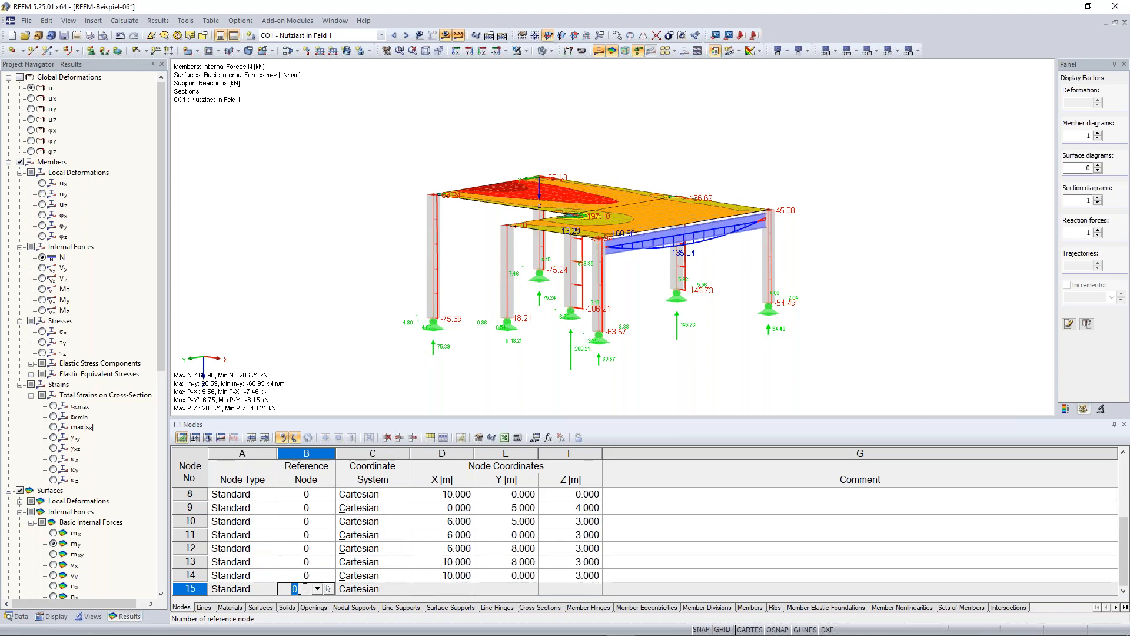
key(Tab)
key(Tab)
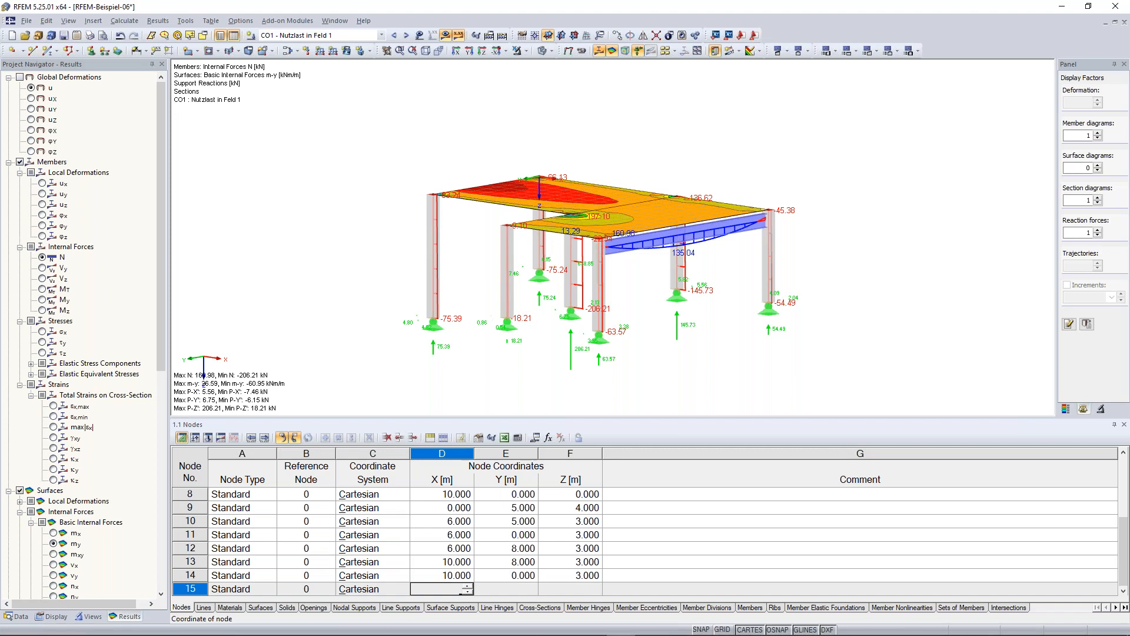
text(14)
key(Tab)
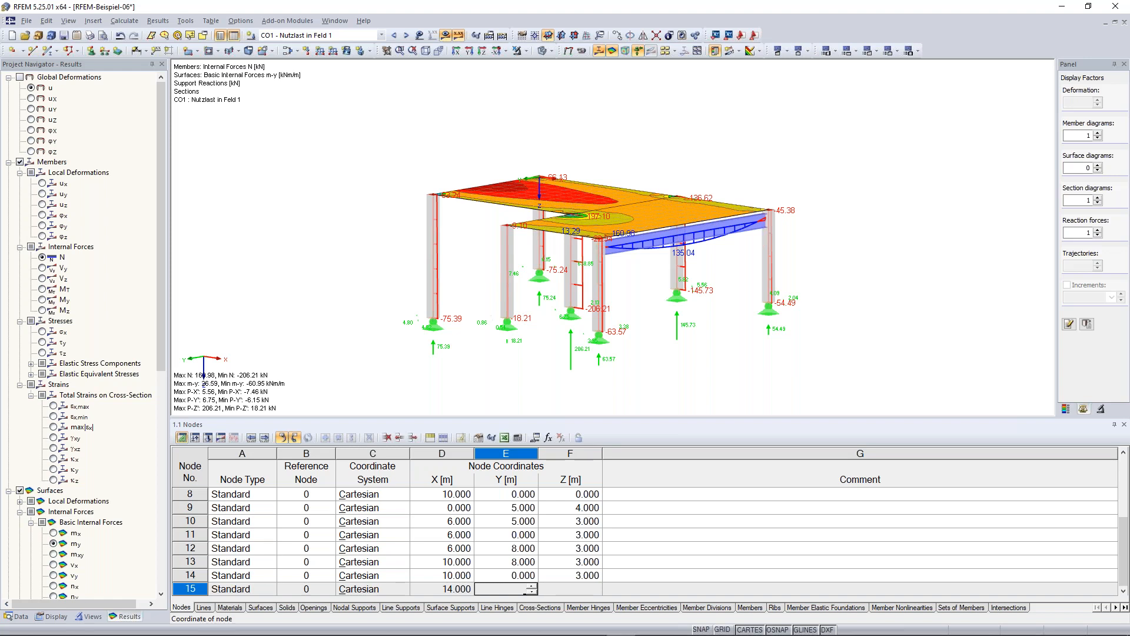
text(0)
key(Tab)
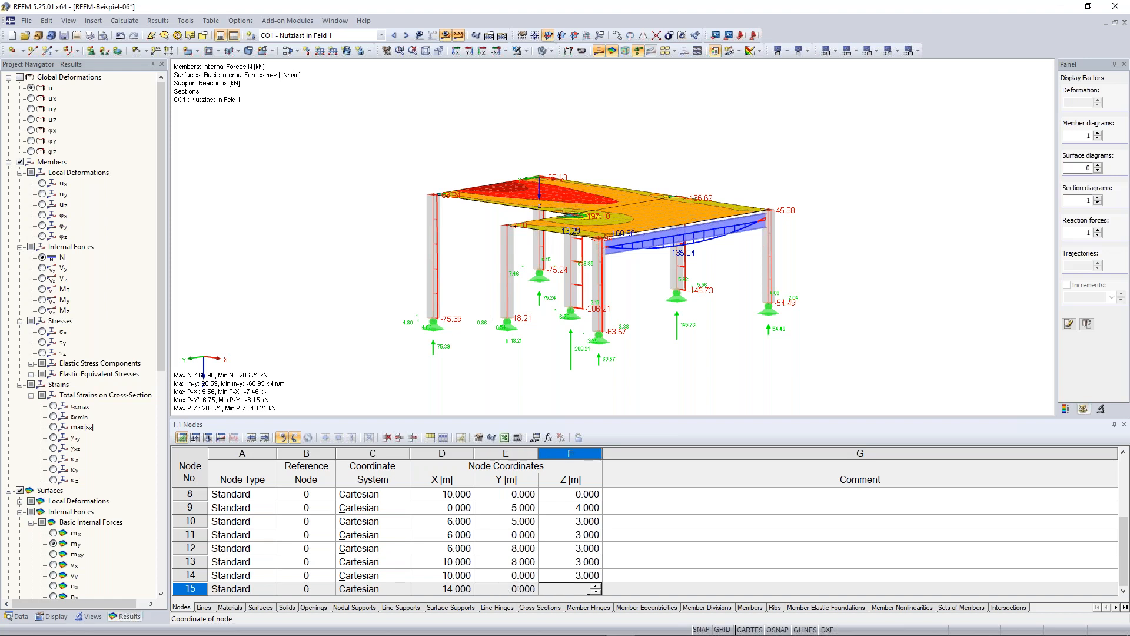
text(3)
key(Tab)
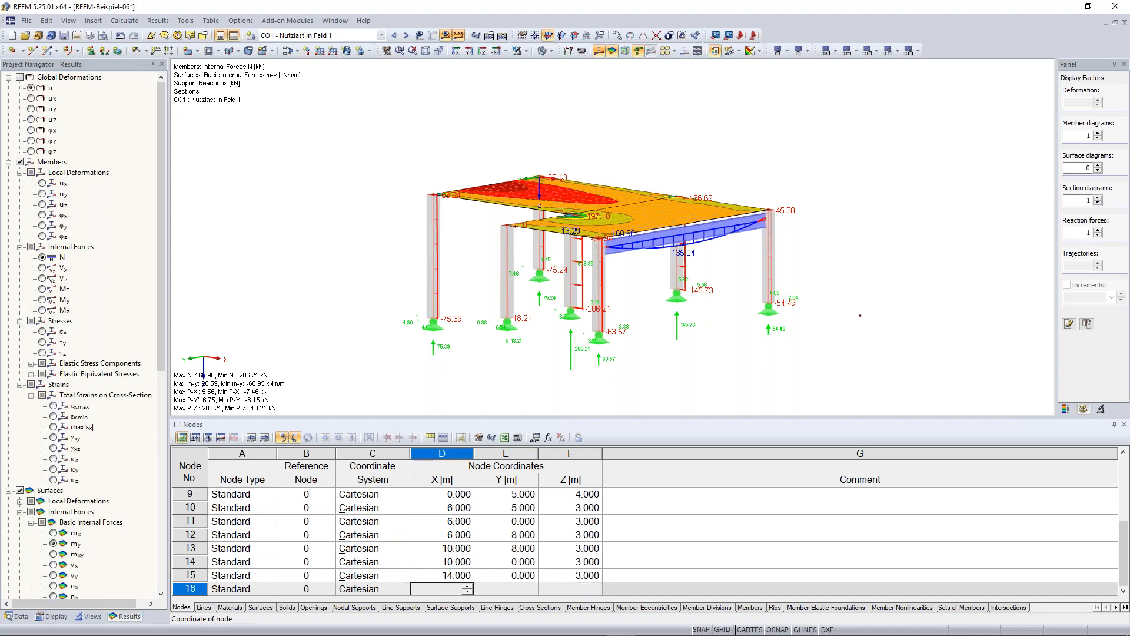
click(871, 320)
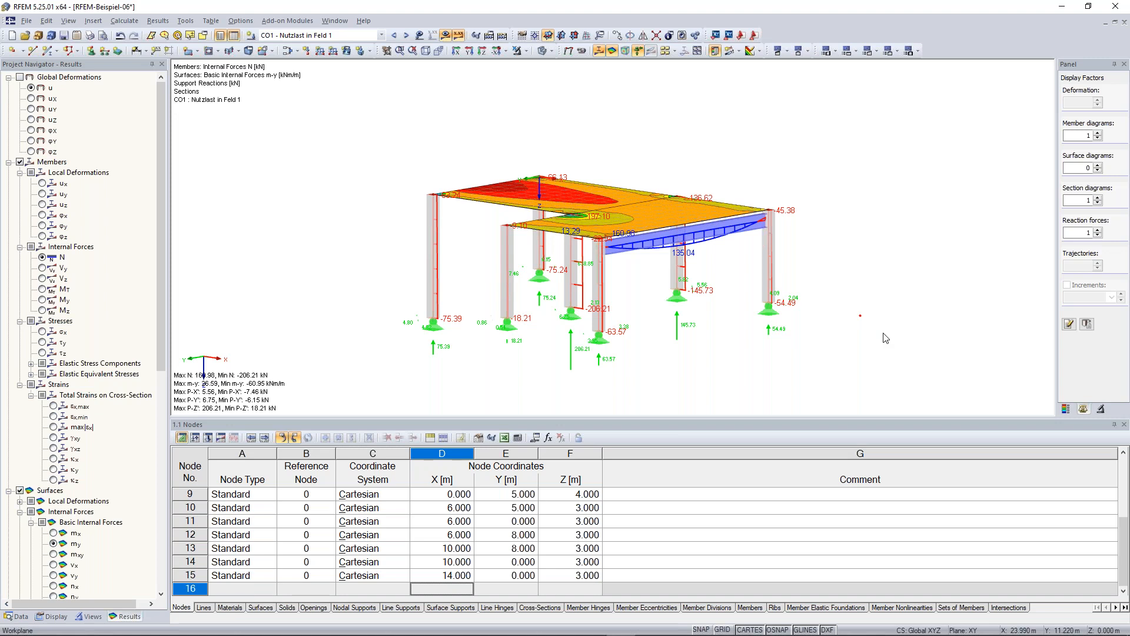
Look through the input tables of lines, solids, load cases and nodal loads, and open the results summary of CO1
click(205, 608)
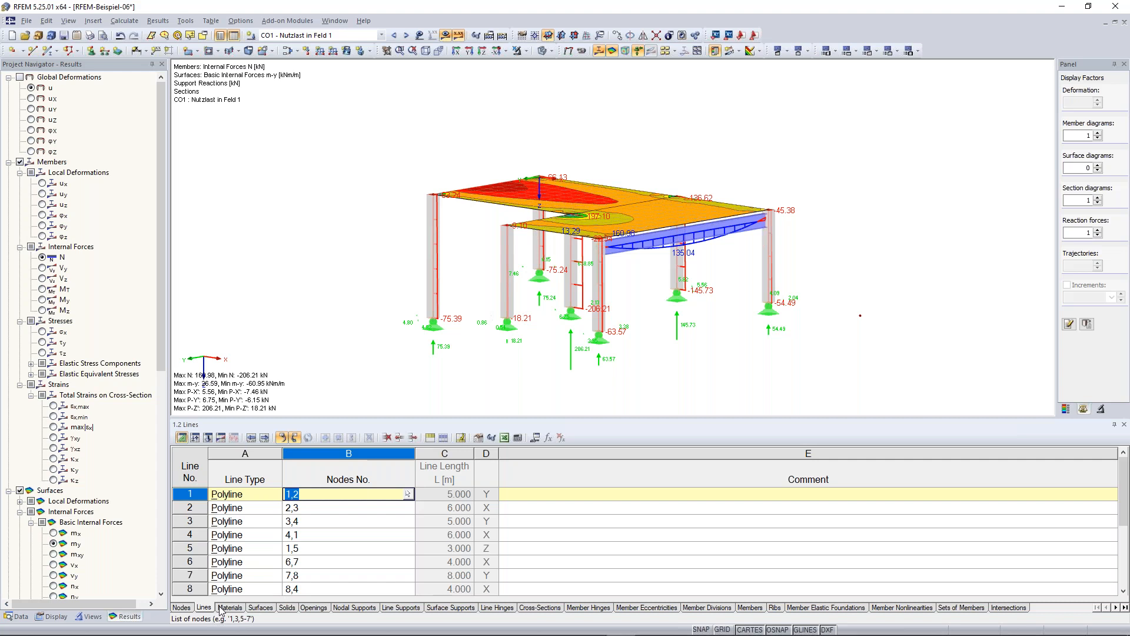
click(287, 607)
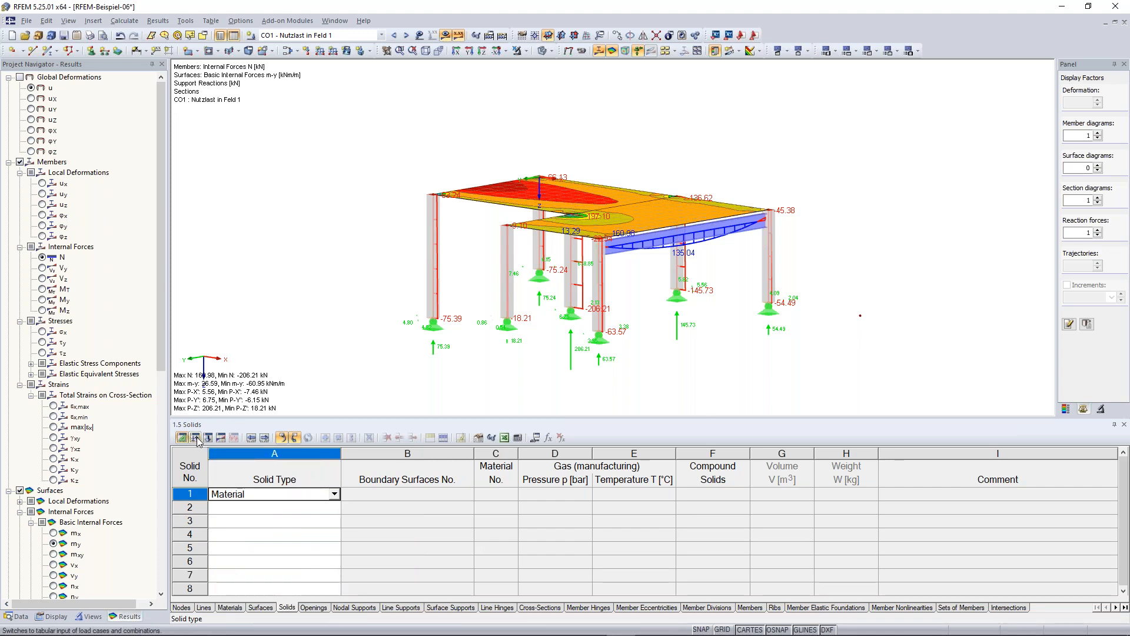
click(195, 437)
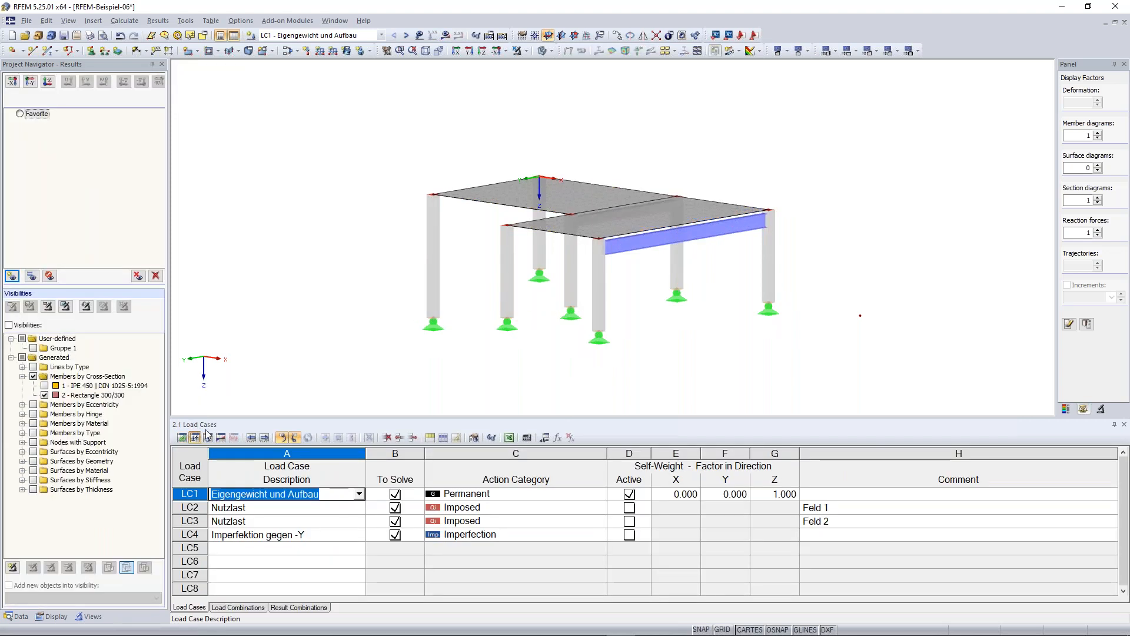
click(209, 437)
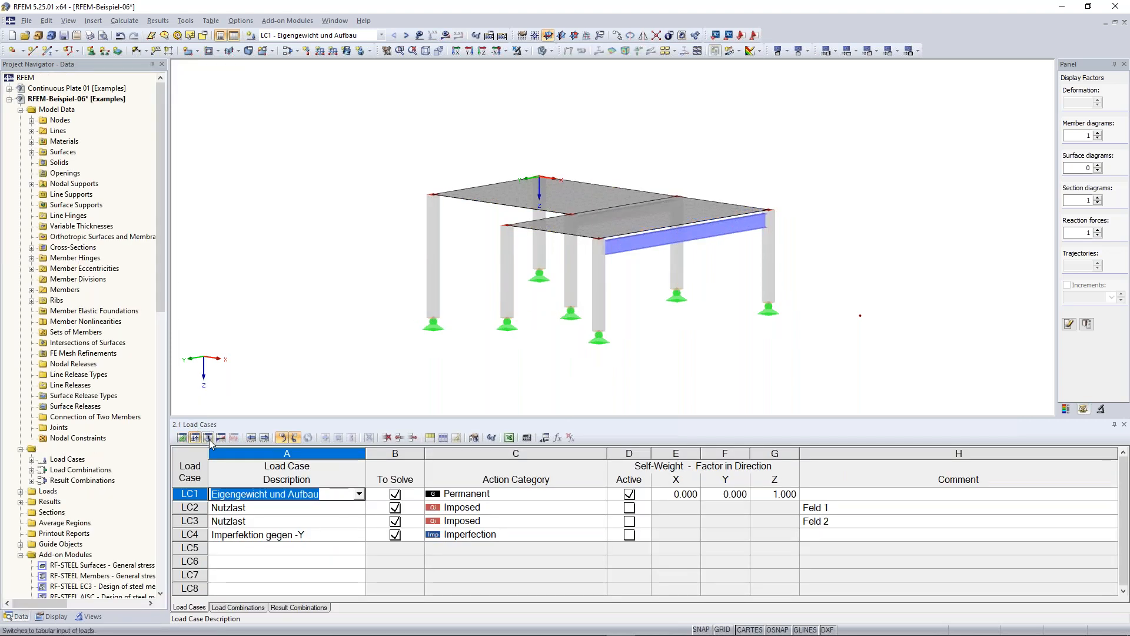
click(221, 437)
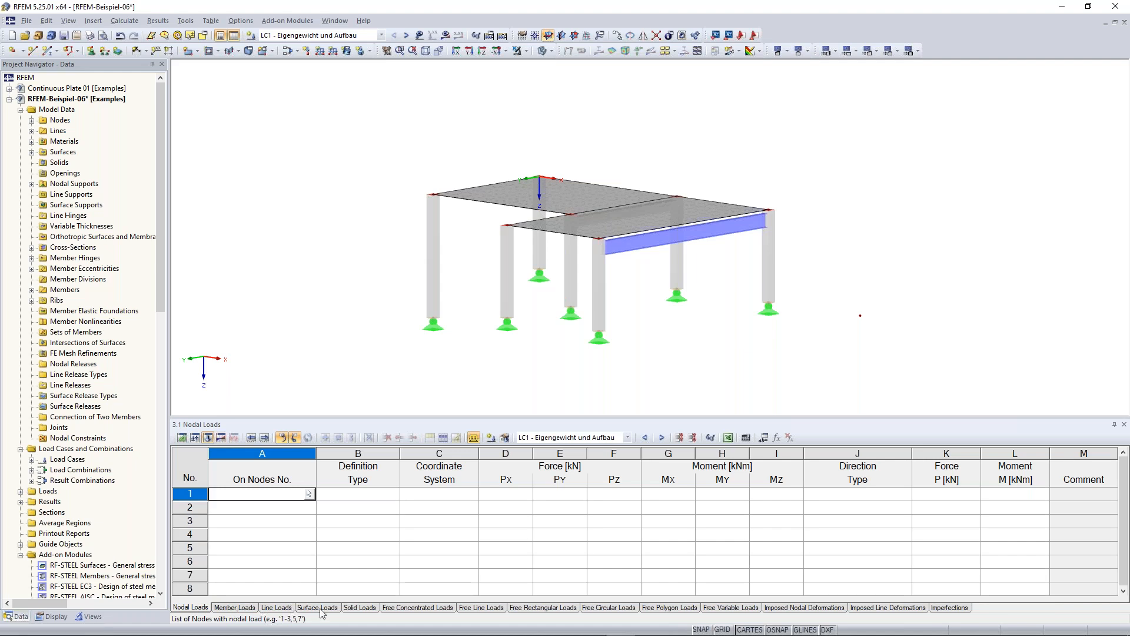
click(221, 437)
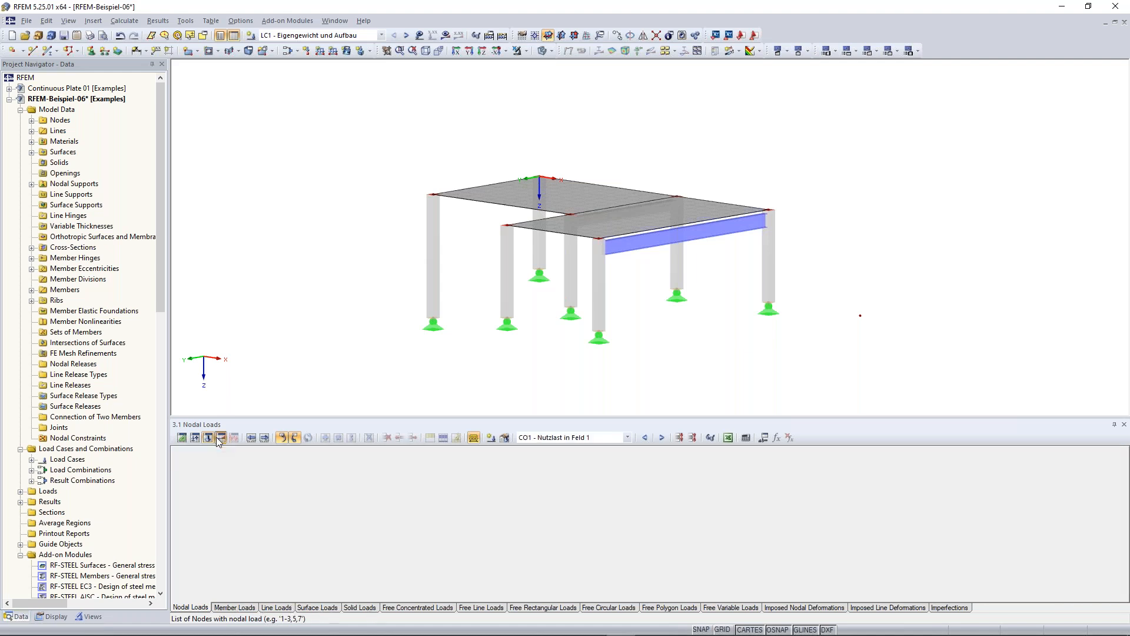
Select only the corner column at the outer end of the blue beam, including its support, with an enclosing selection window, and clear the selection
scroll(389, 322, down, 2)
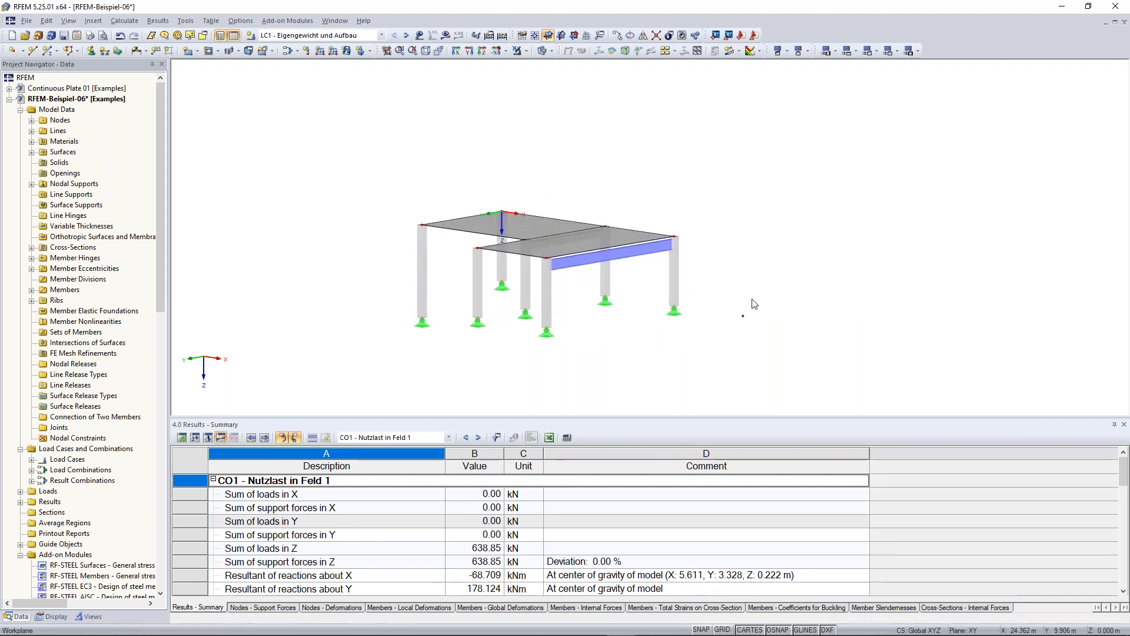
scroll(767, 334, down, 1)
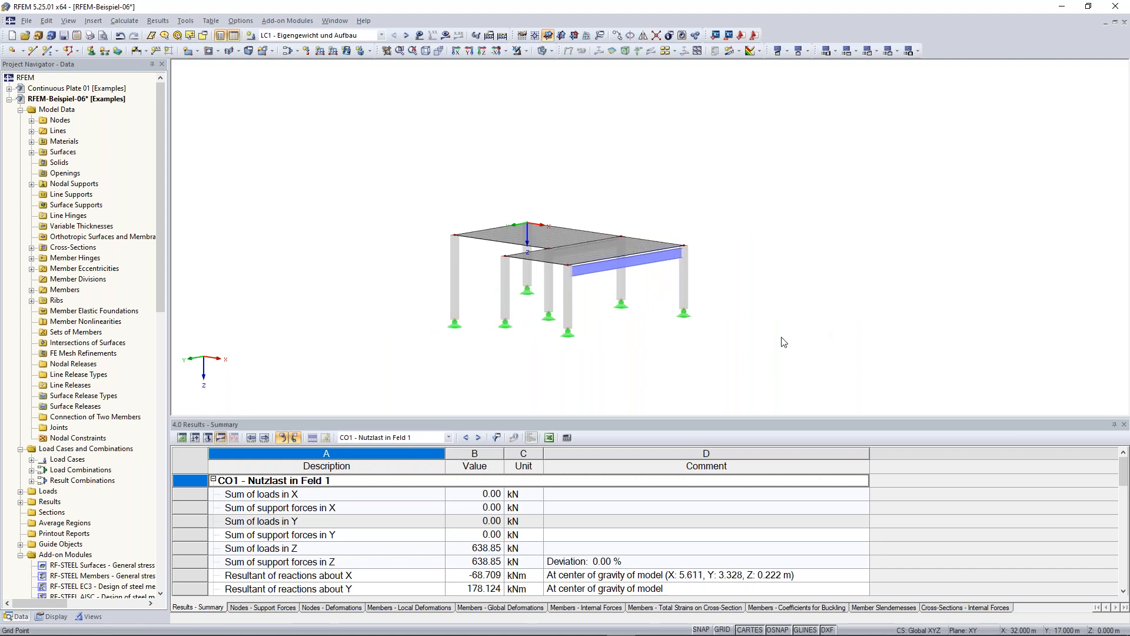
ctrl+middle_drag(781, 338, 717, 226)
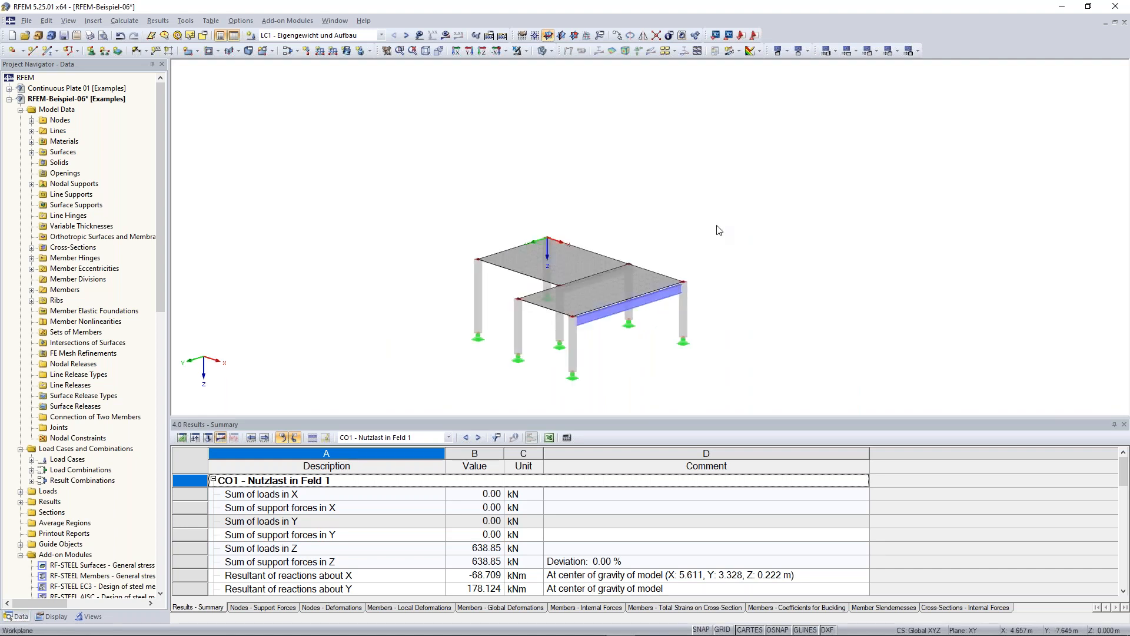
middle_drag(733, 287, 763, 283)
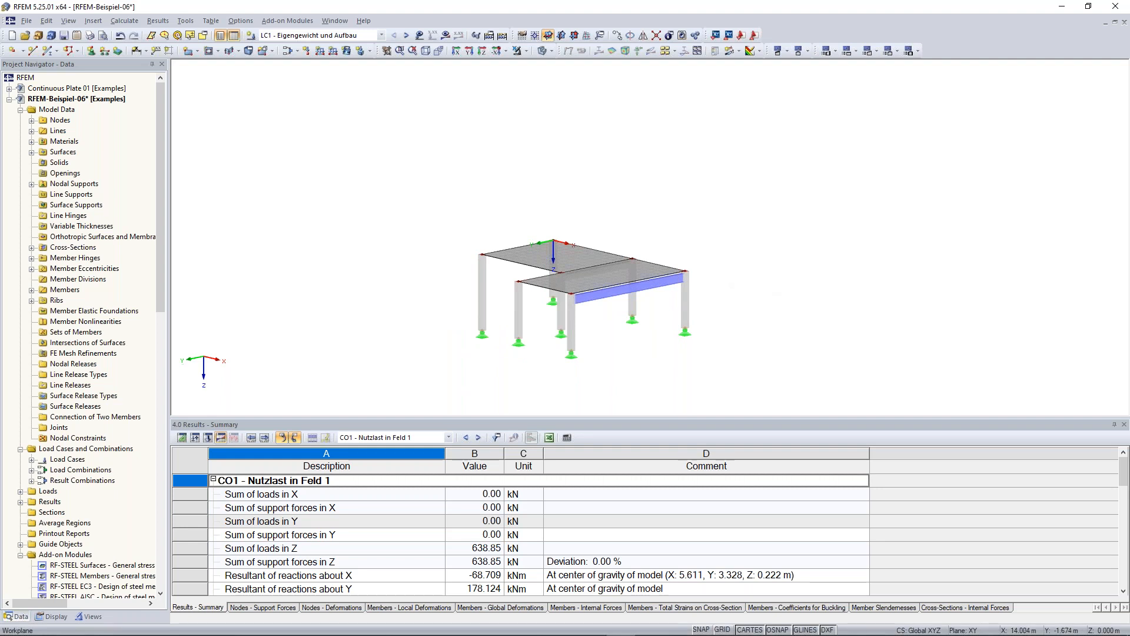
middle_drag(763, 284, 775, 247)
mouse_move(793, 303)
middle_down()
mouse_move(790, 227)
mouse_move(790, 328)
mouse_move(600, 321)
mouse_move(802, 290)
middle_up()
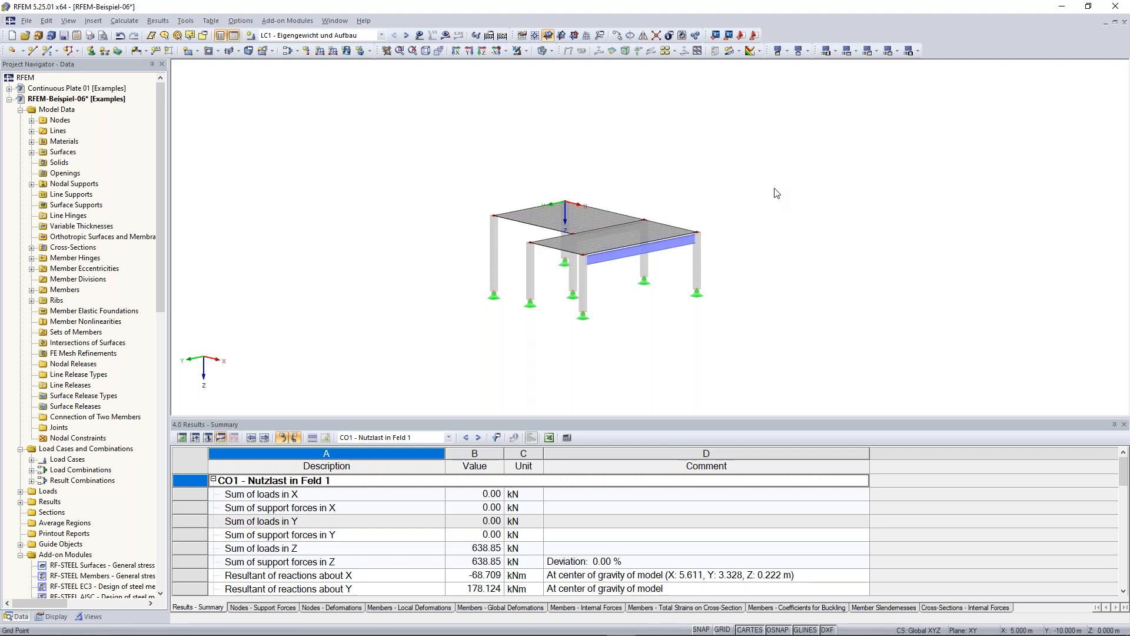
mouse_move(756, 109)
mouse_down()
mouse_move(792, 166)
mouse_move(884, 241)
mouse_up()
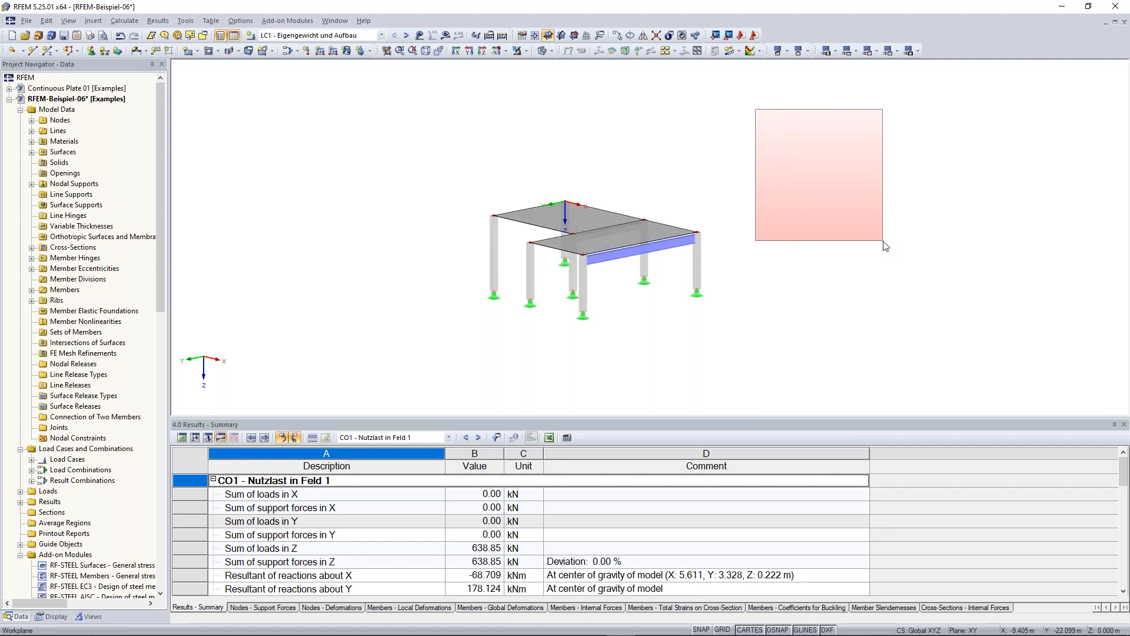
drag(883, 242, 884, 242)
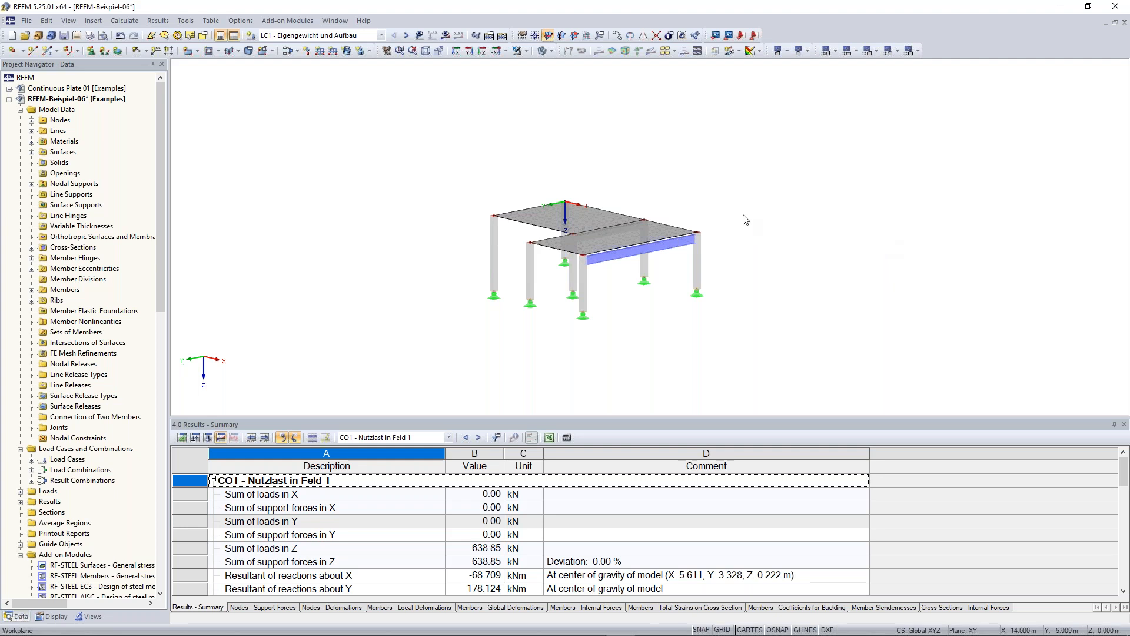
drag(677, 169, 778, 326)
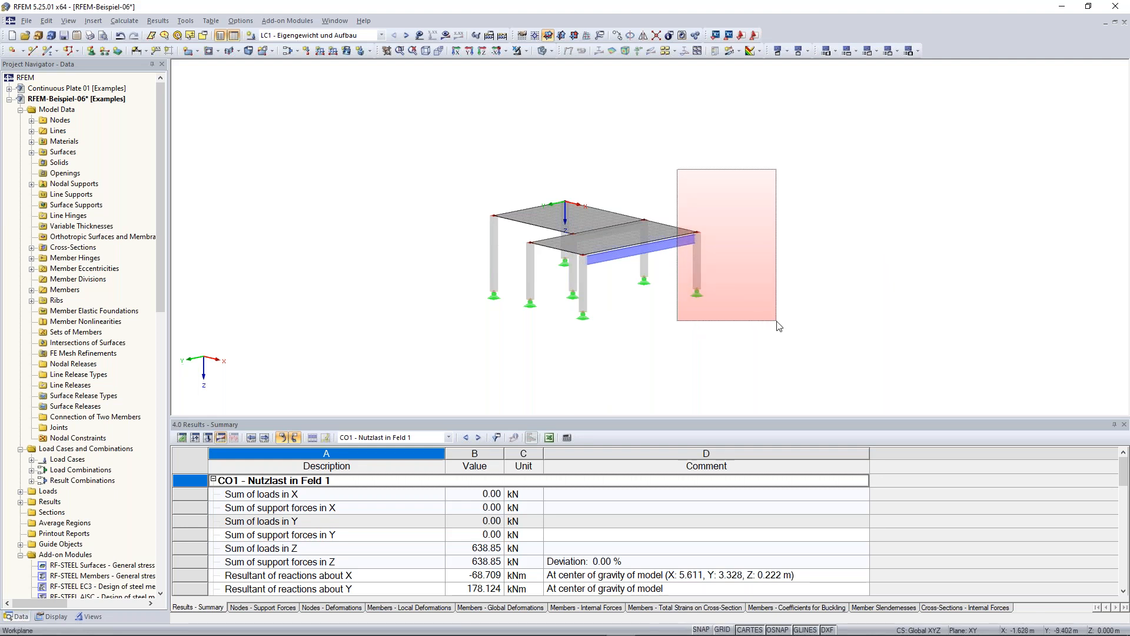
drag(778, 325, 780, 325)
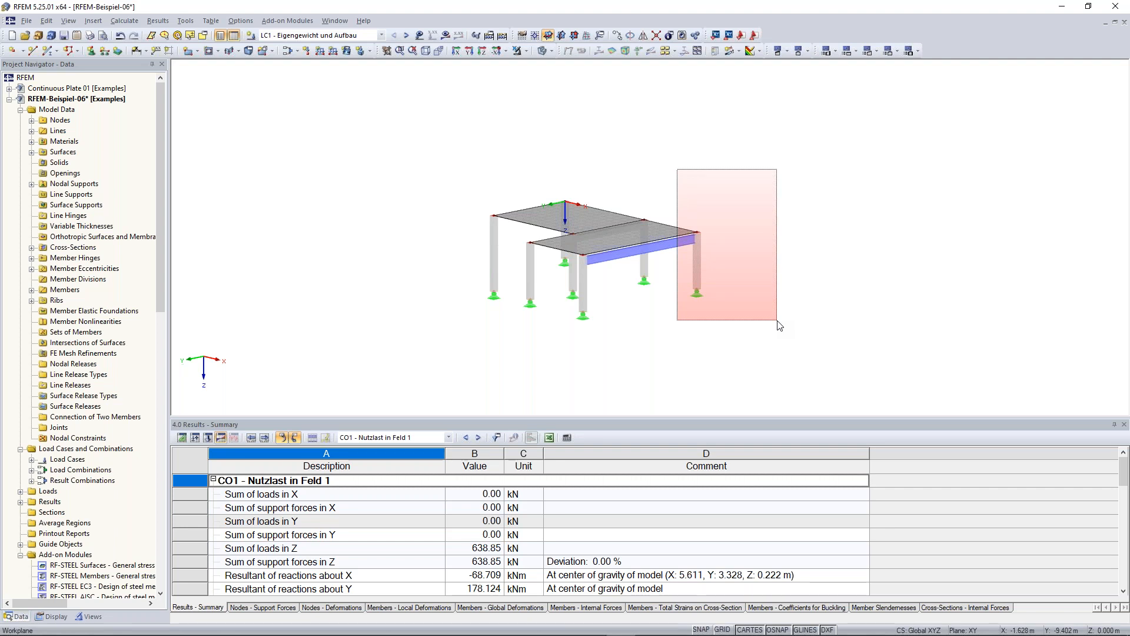
drag(777, 321, 777, 321)
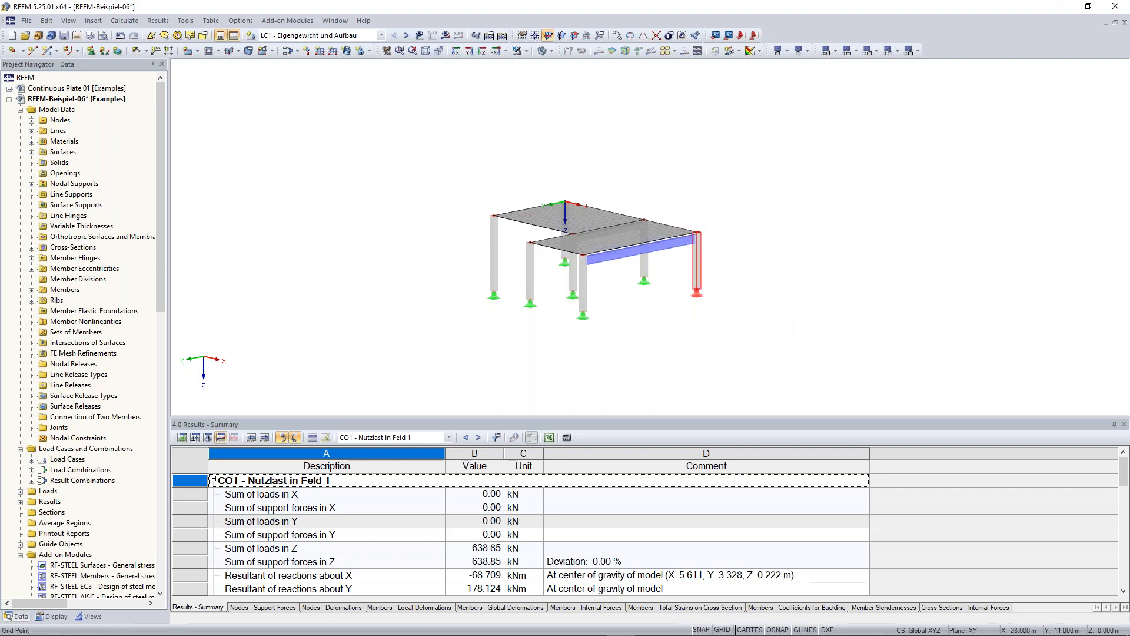
click(783, 320)
Select the corner column together with the adjoining plate surface and the blue beam using a crossing selection window, and clear the selection
drag(791, 348, 754, 330)
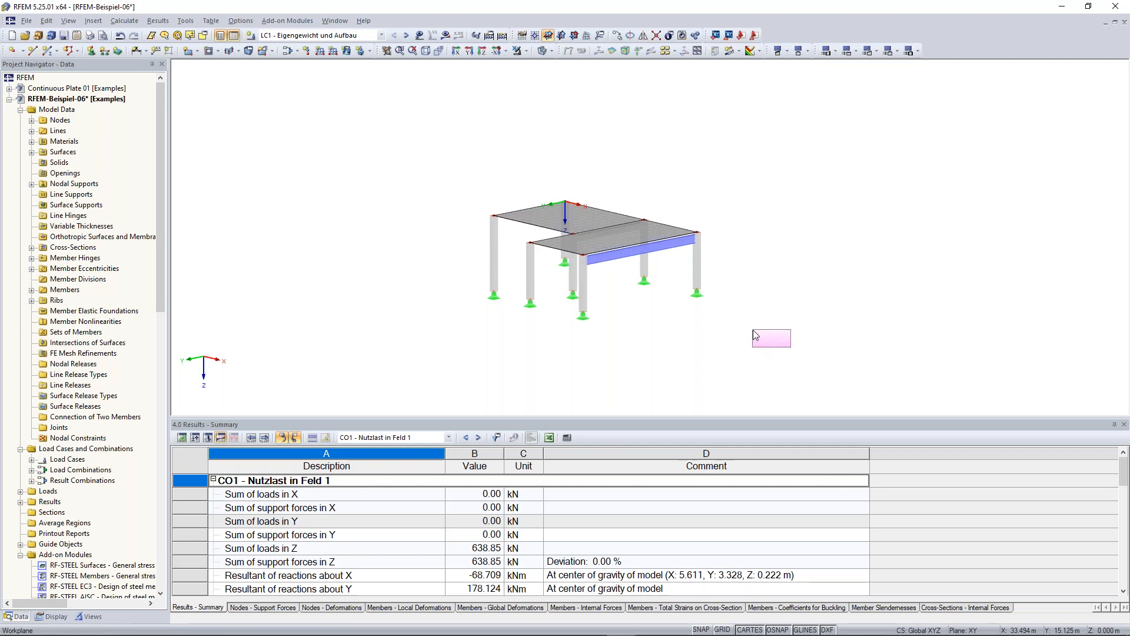
drag(754, 332, 663, 150)
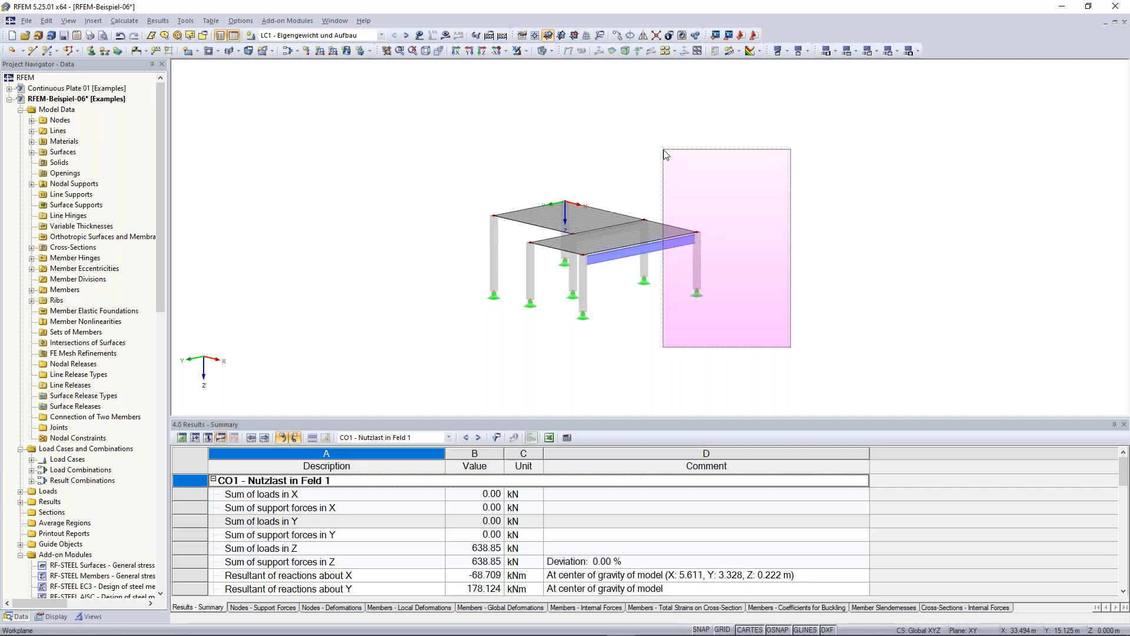
drag(664, 150, 664, 152)
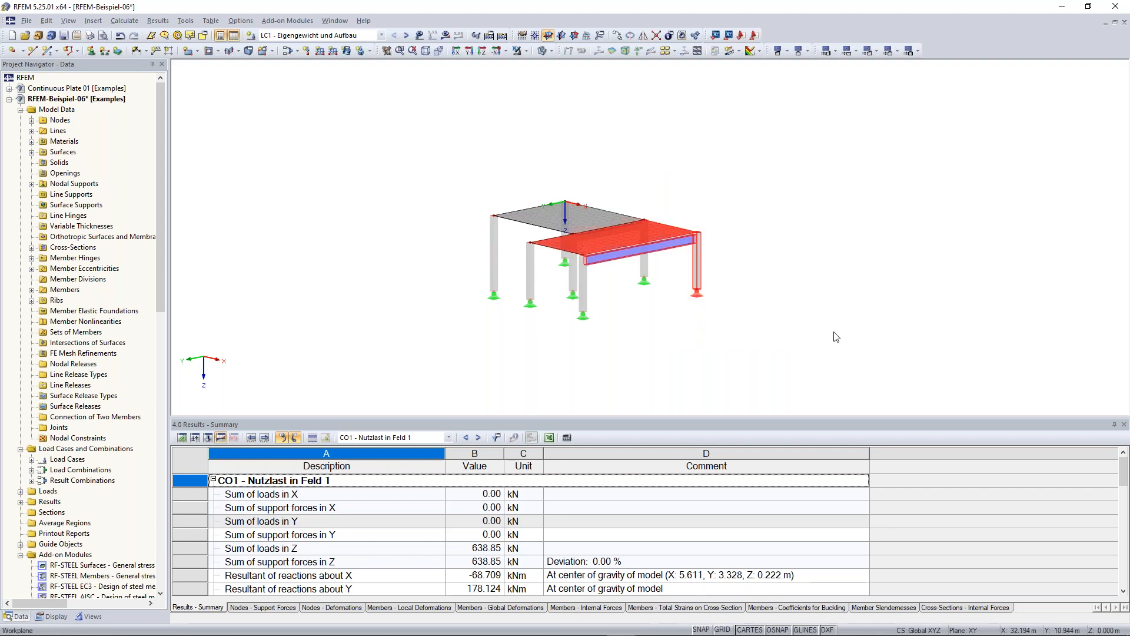
click(833, 332)
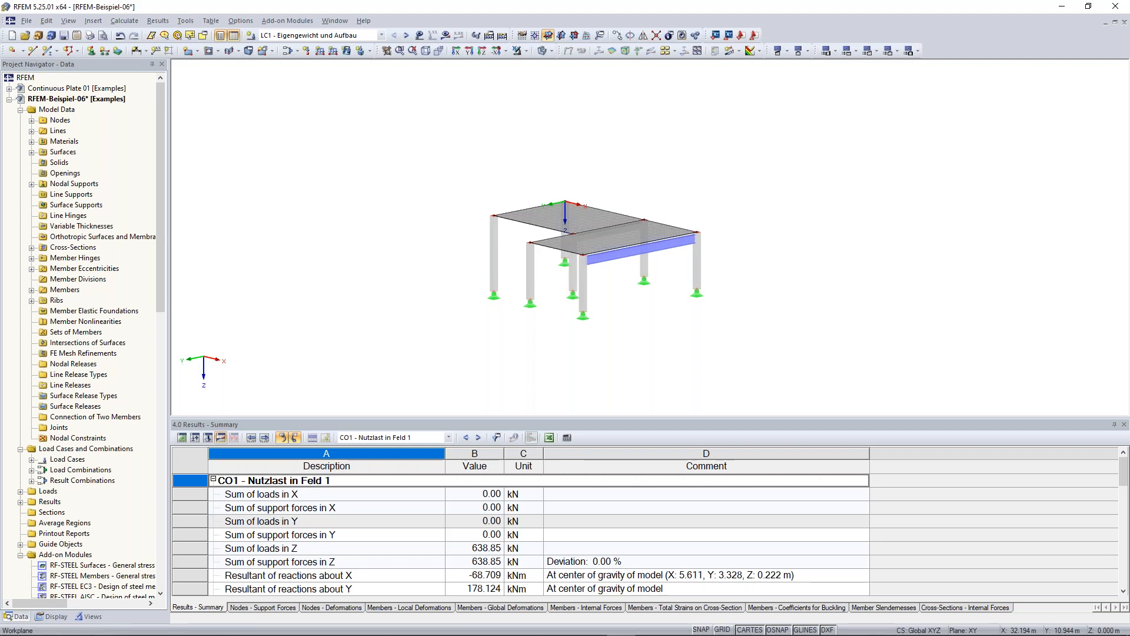
Zoom, rotate and pan the model view, and move the model sideways with the Move, Zoom, Rotate tool
scroll(803, 271, down, 1)
scroll(759, 232, up, 3)
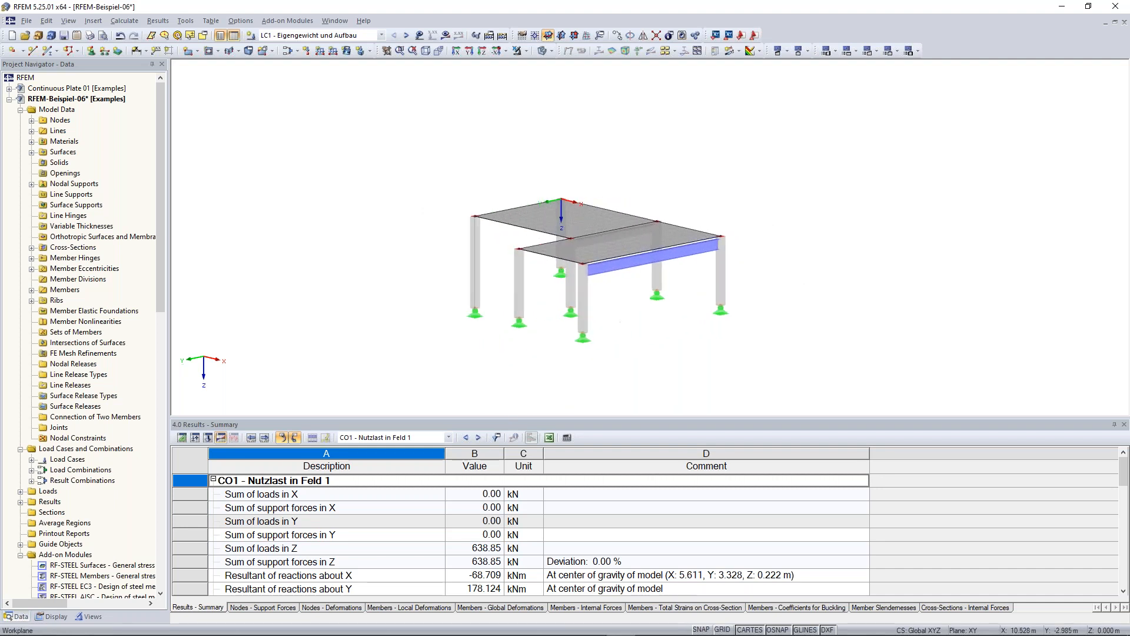
scroll(773, 224, down, 2)
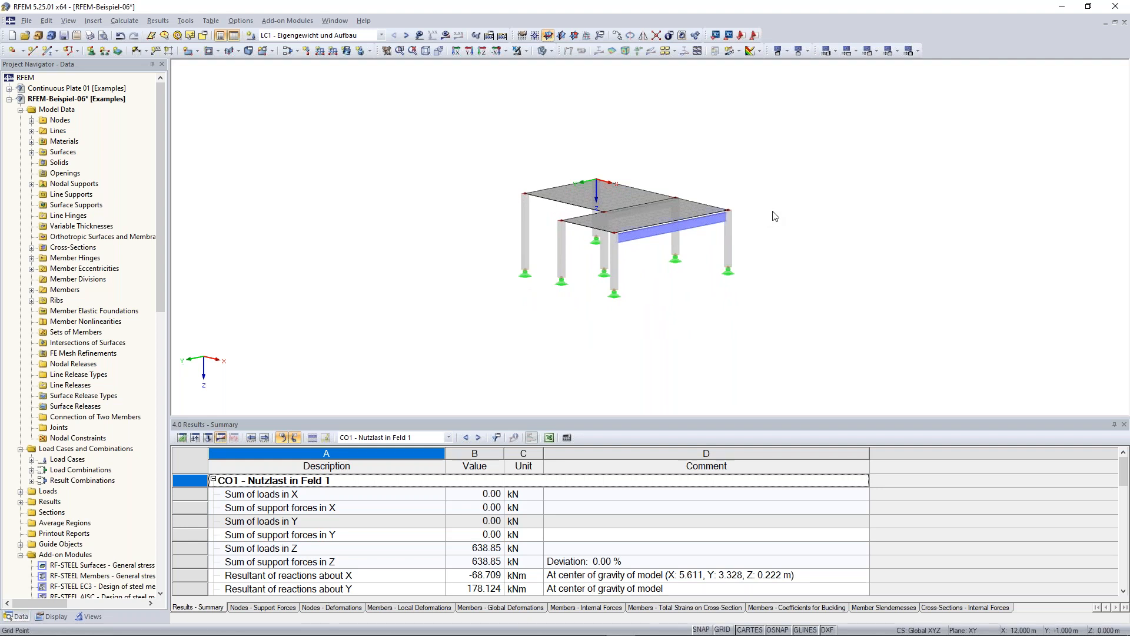
mouse_move(792, 197)
ctrl+middle_down()
mouse_move(529, 106)
mouse_move(434, 245)
mouse_move(782, 222)
mouse_move(850, 202)
mouse_move(802, 206)
ctrl+middle_up()
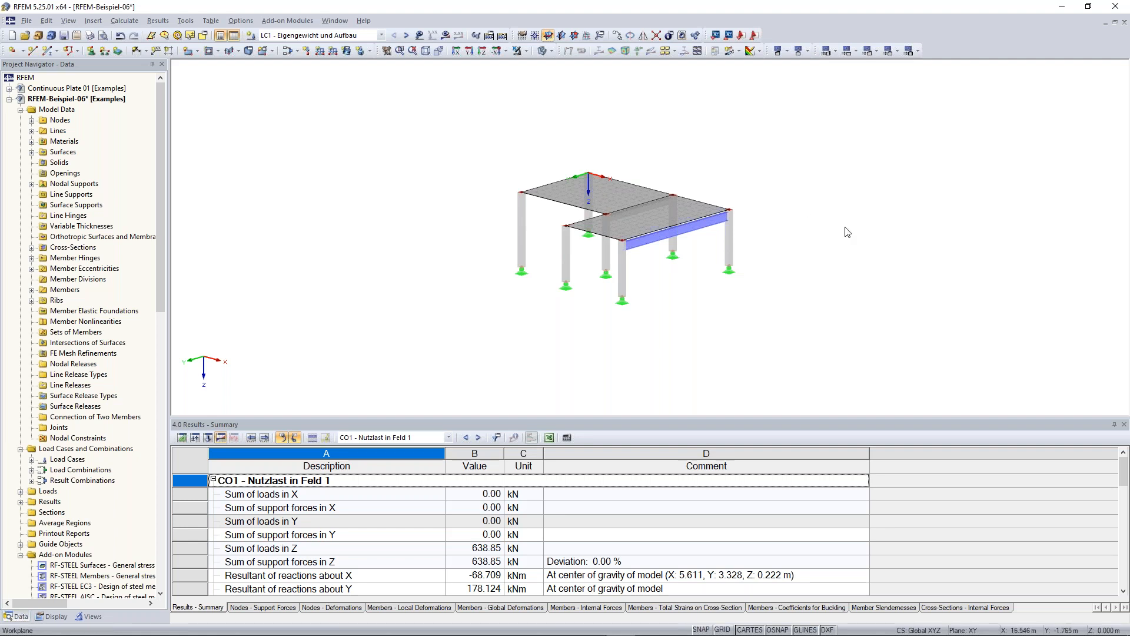
shift+middle_drag(842, 224, 802, 197)
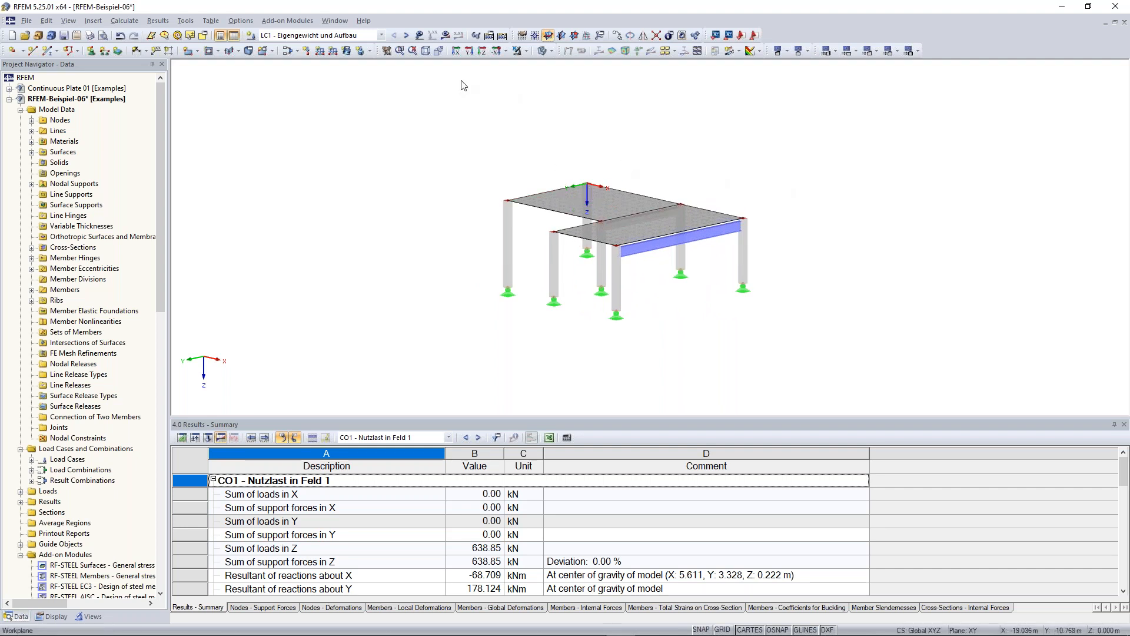
click(387, 51)
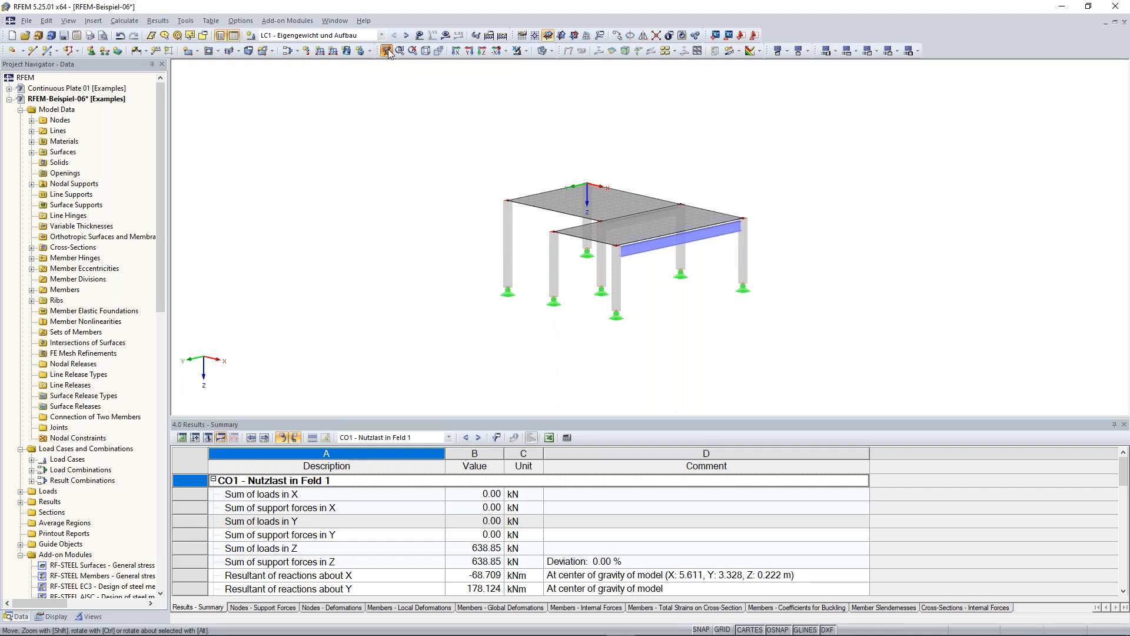
drag(447, 201, 386, 201)
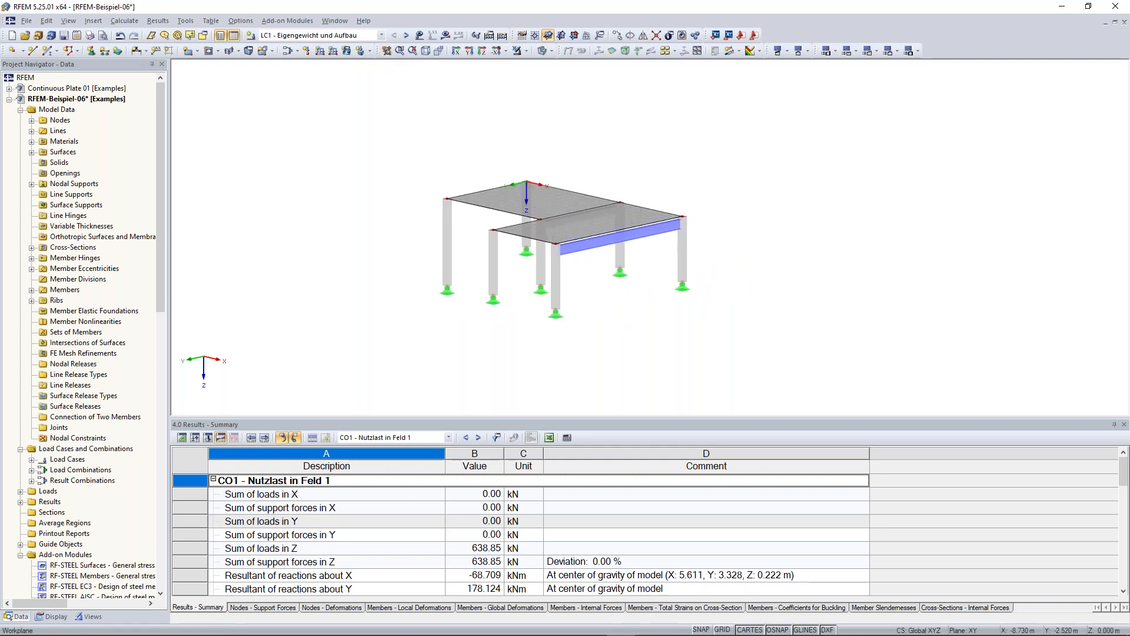
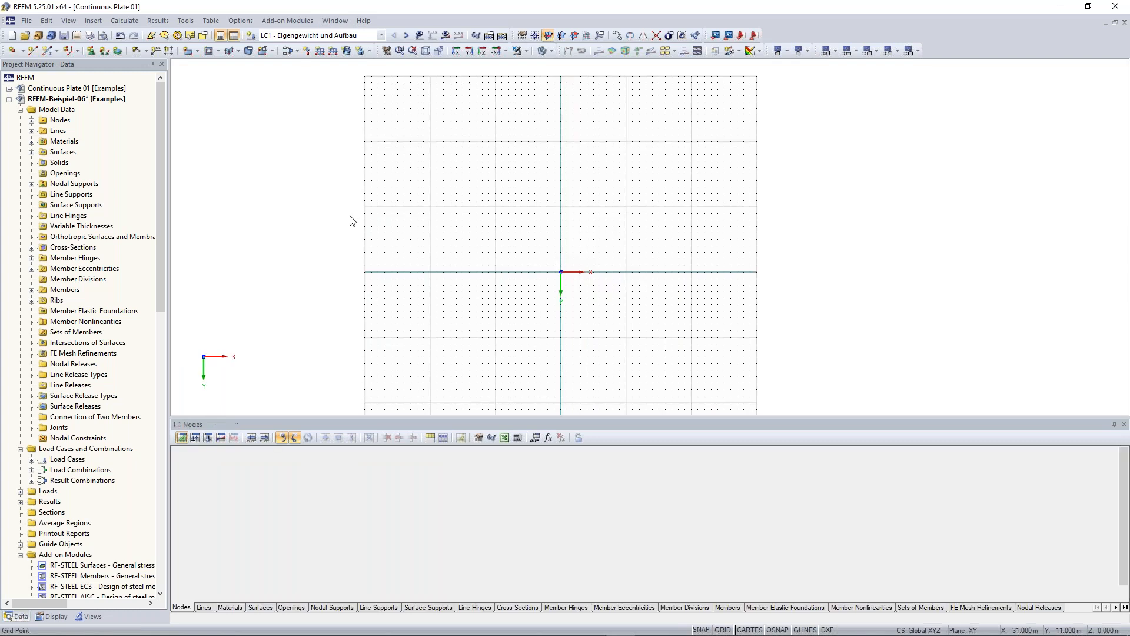
Reduce the height of the table area in Continuous Plate 01 to enlarge the work window, and enlarge the grid around the origin
drag(460, 417, 466, 490)
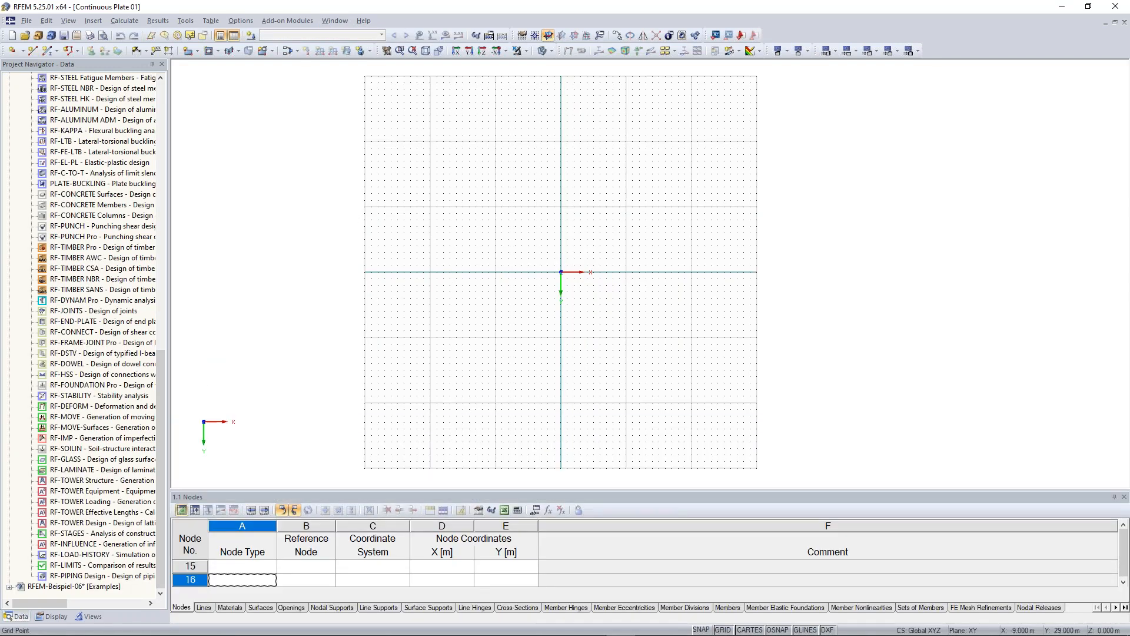
scroll(597, 300, up, 4)
scroll(556, 226, up, 1)
middle_drag(489, 176, 514, 240)
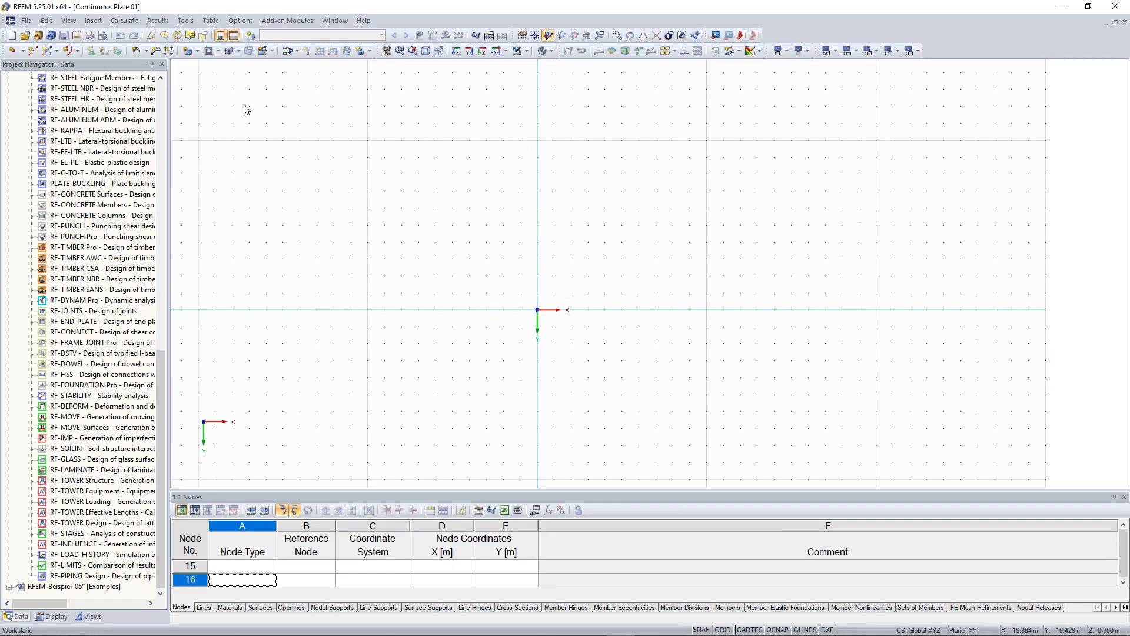
Start a new rectangular surface and choose Concrete C30/37 according to EN 1992-1-1:2004/A1:2014 as its material
click(196, 51)
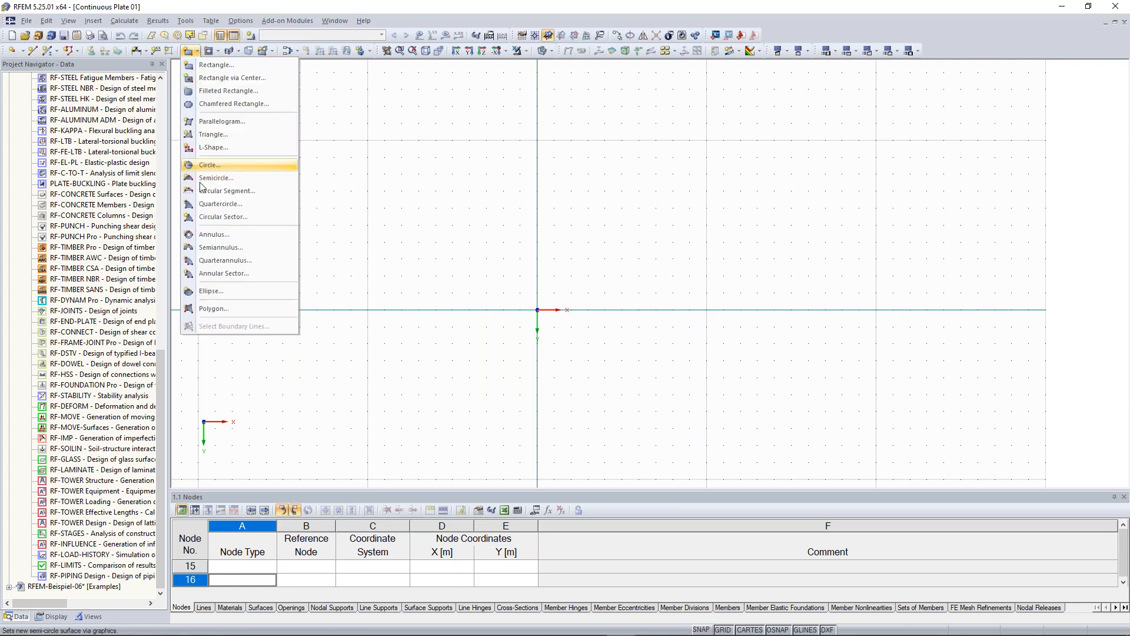
click(228, 65)
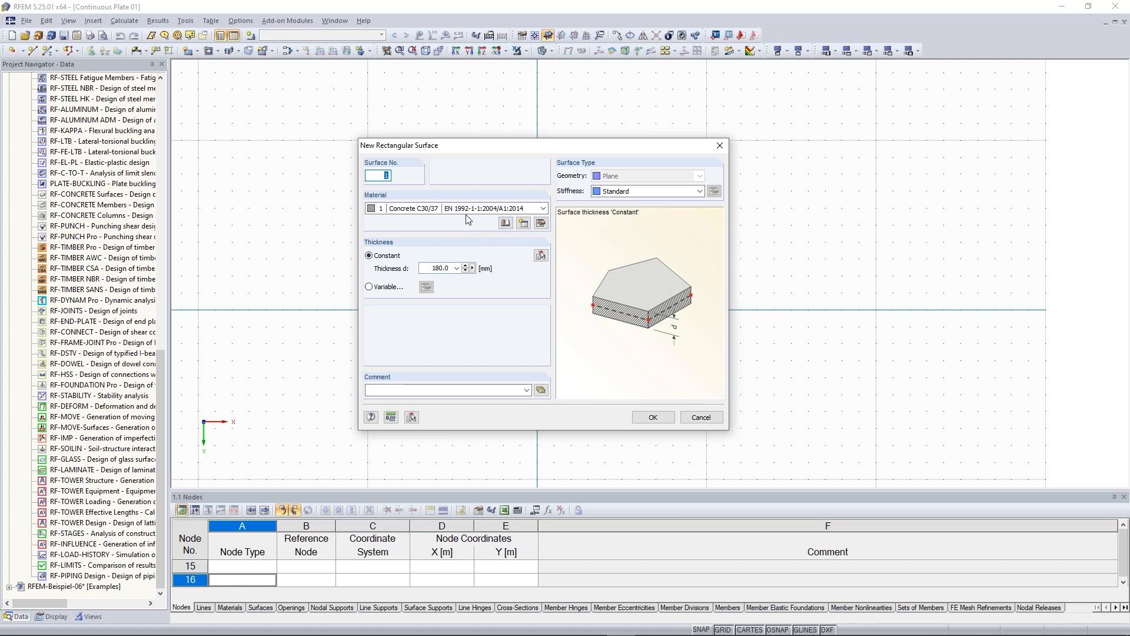
click(432, 208)
click(430, 218)
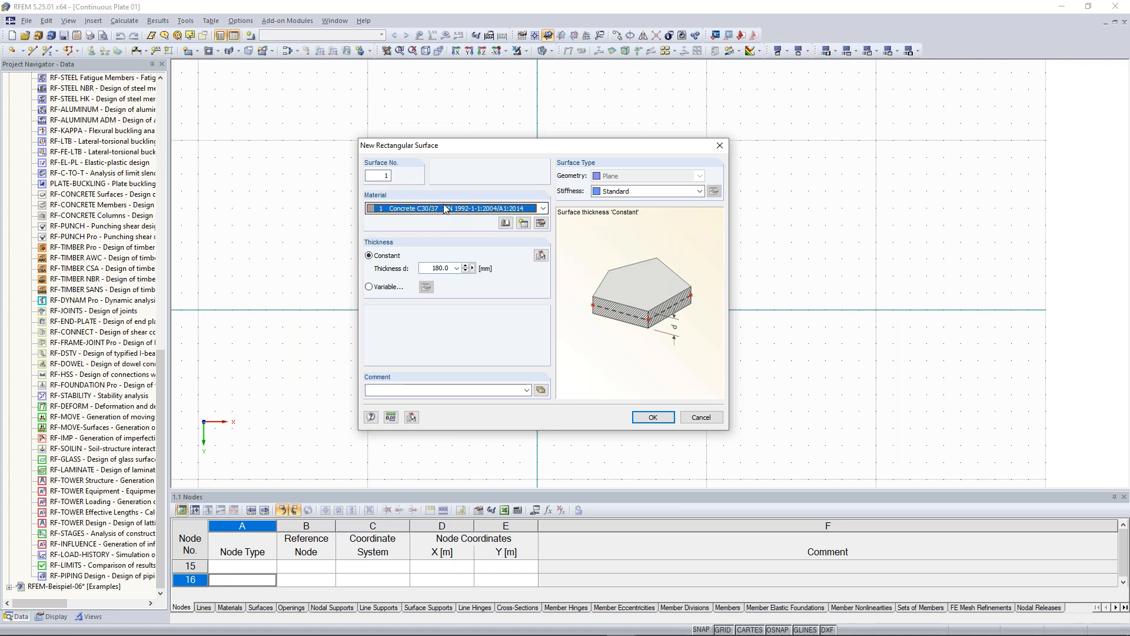
click(411, 211)
click(411, 216)
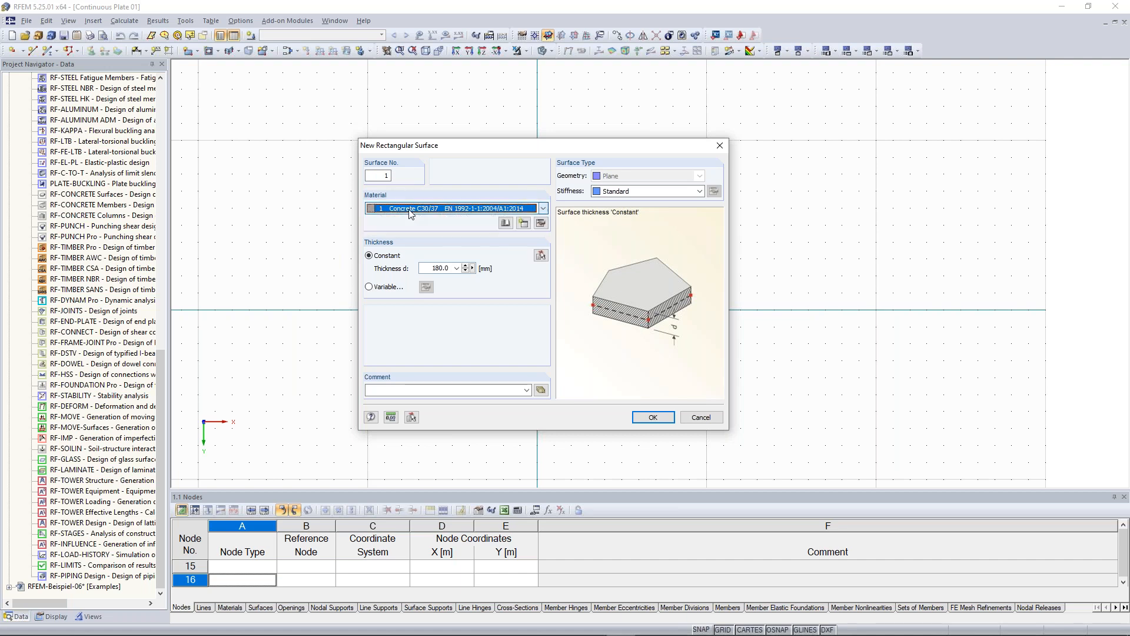
Open the surface's material for editing and filter the material library by the Concrete category group and Concrete category
click(541, 225)
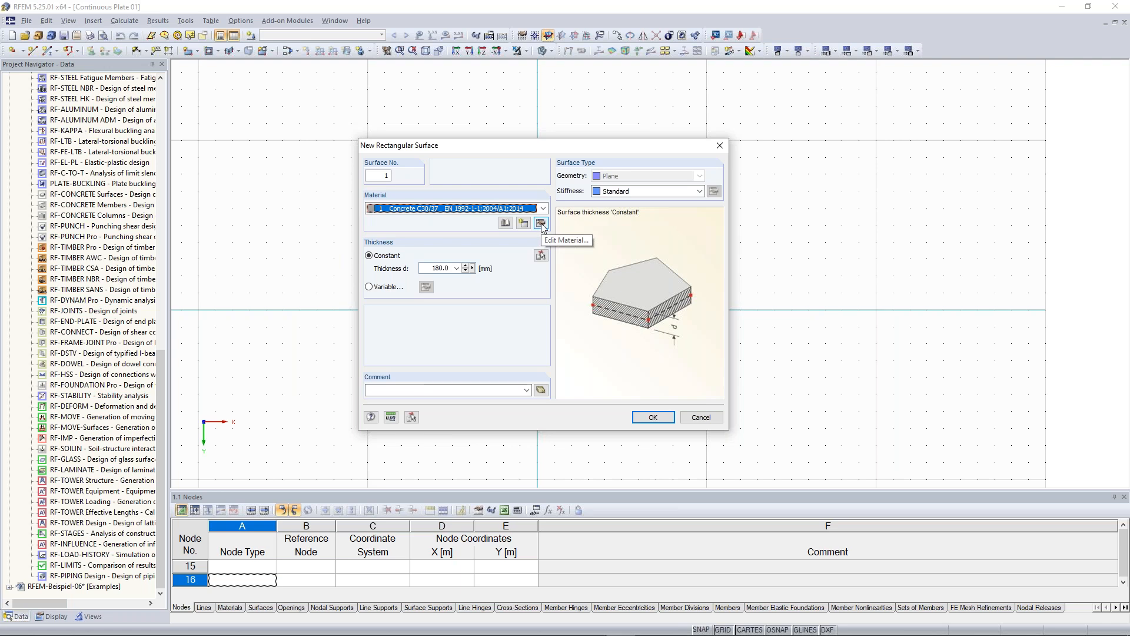
click(541, 224)
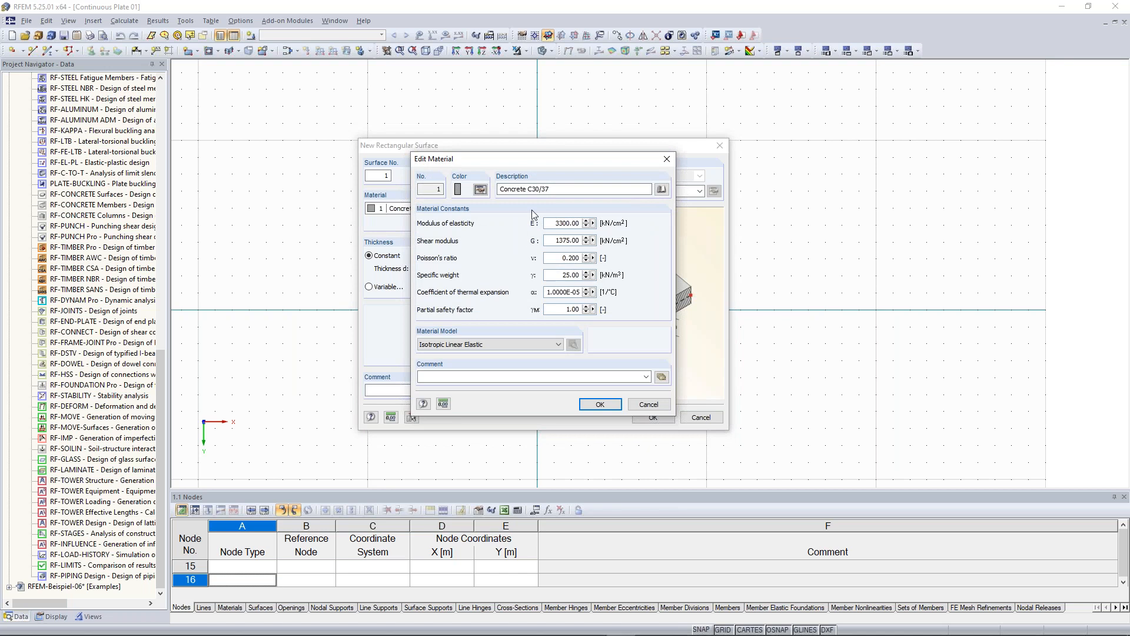
drag(520, 161, 477, 171)
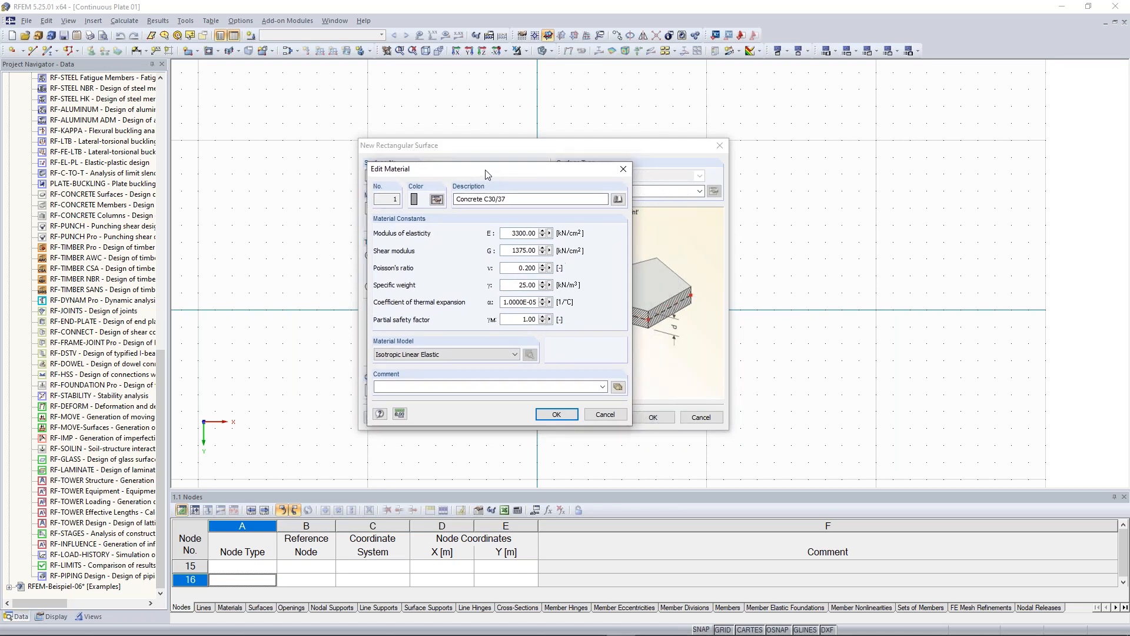
click(618, 201)
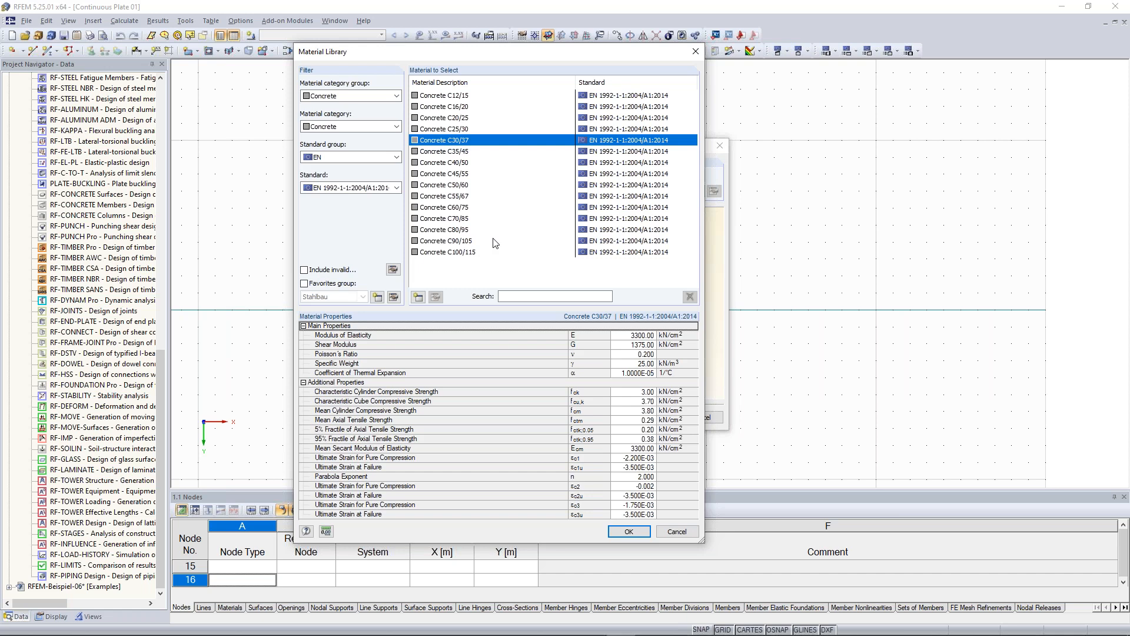
click(394, 97)
click(333, 106)
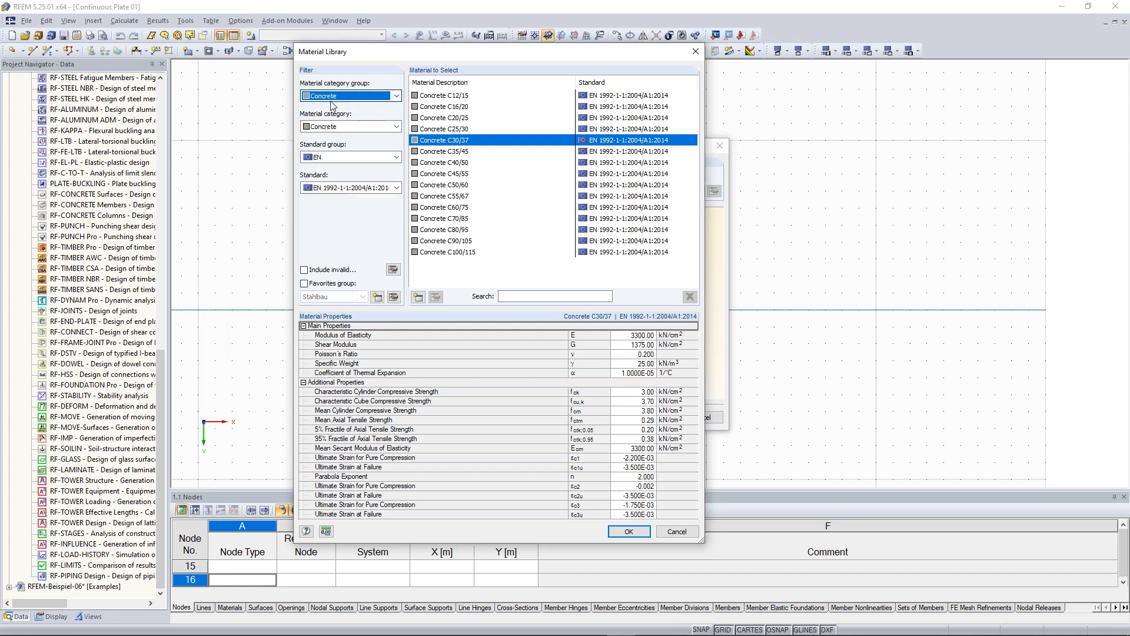
click(395, 97)
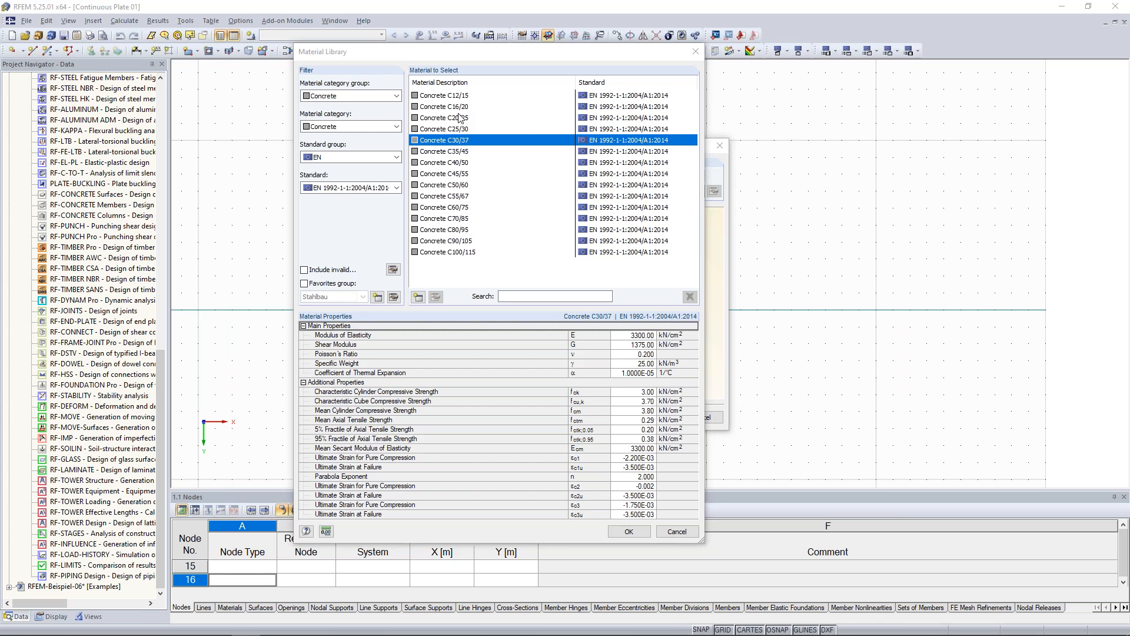
click(348, 126)
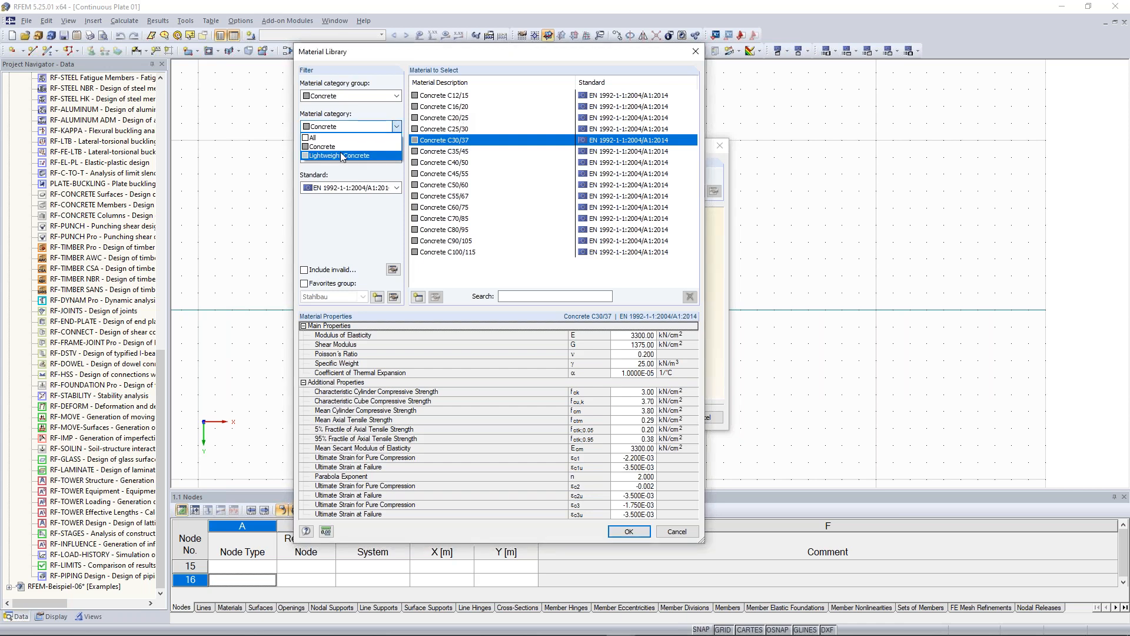
click(341, 139)
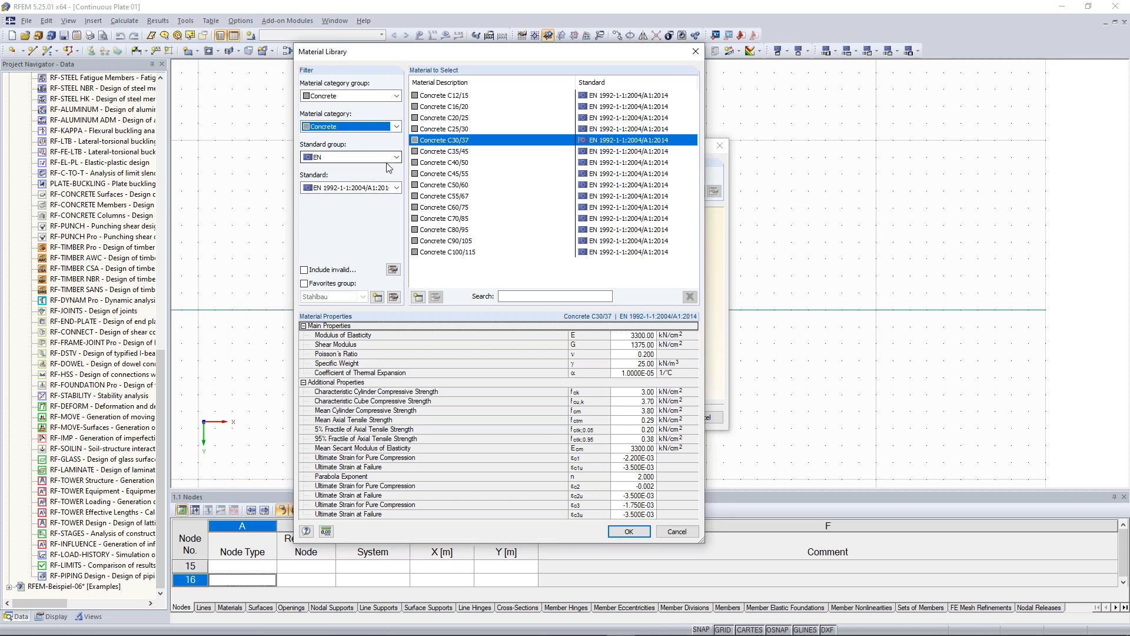
Keep standard group EN with standard EN 1992-1-1:2004/A1:2014 in the material library and accept Concrete C30/37
click(395, 157)
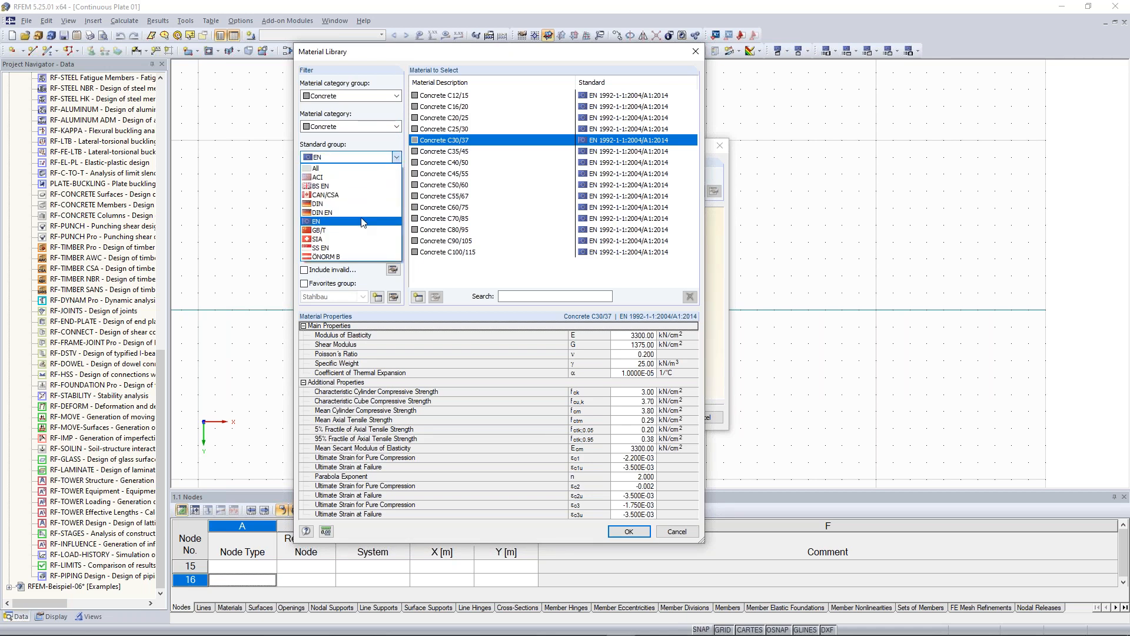
click(363, 222)
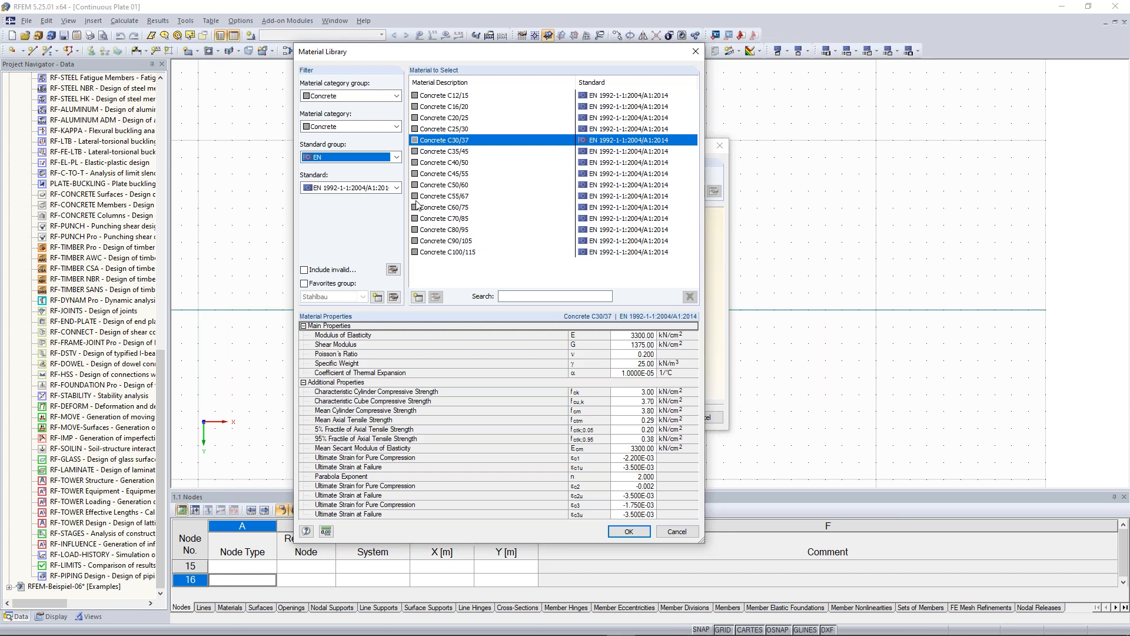
click(397, 157)
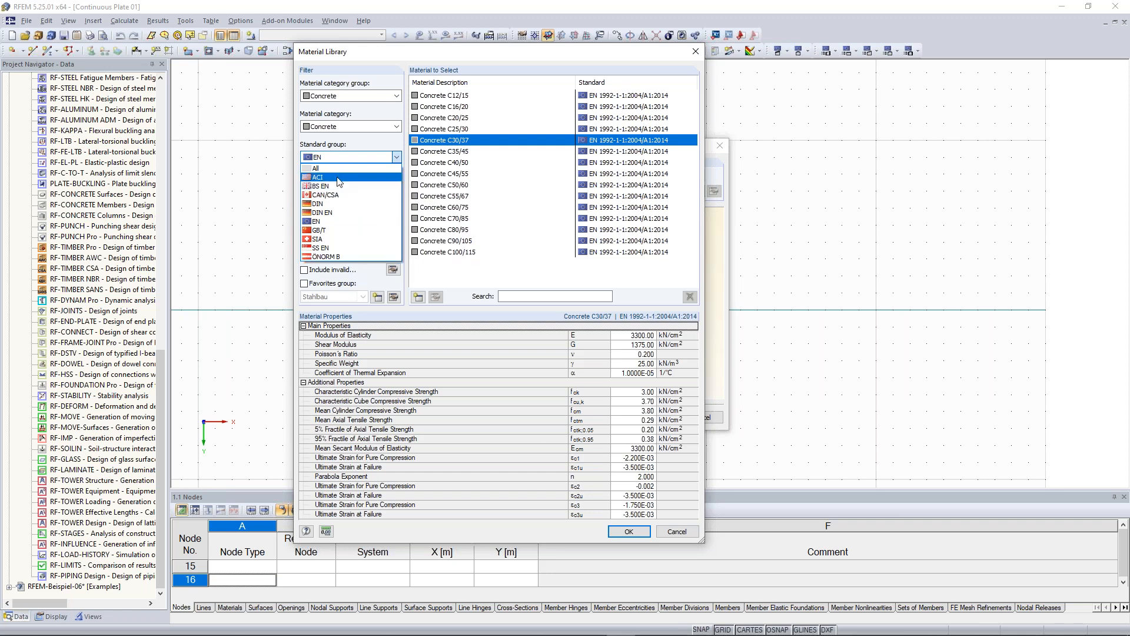
click(362, 272)
click(396, 188)
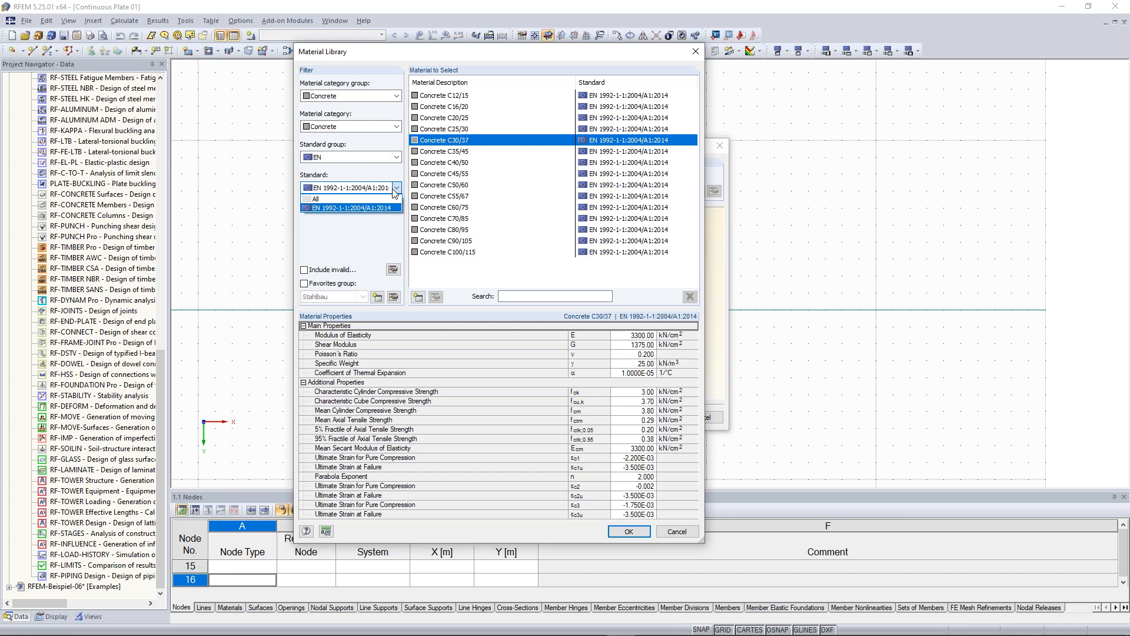
click(357, 244)
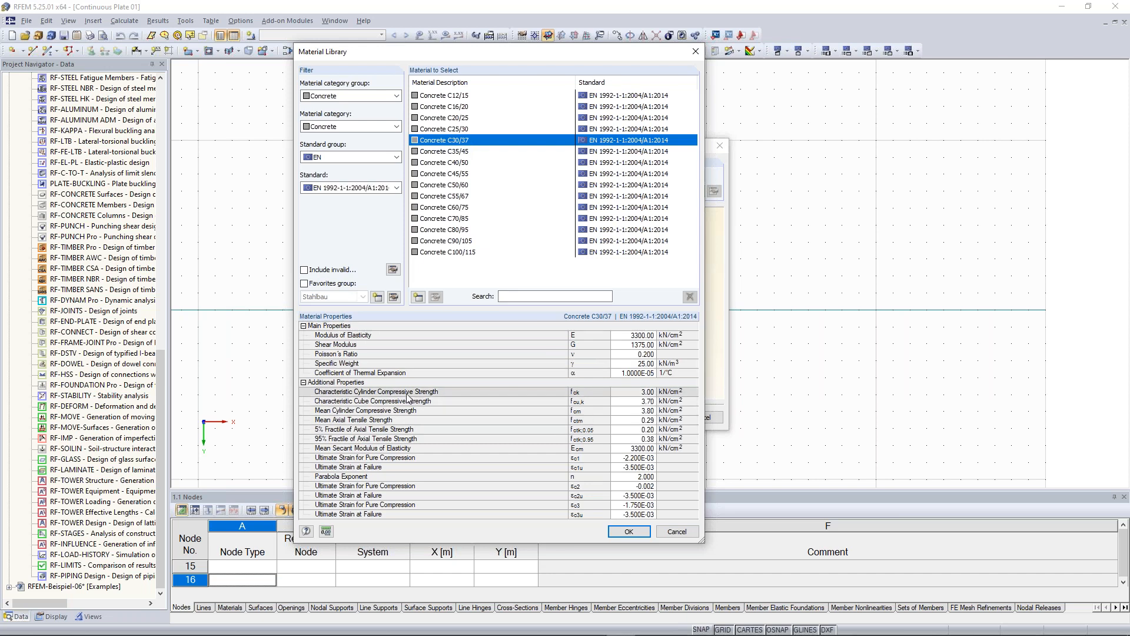
click(640, 534)
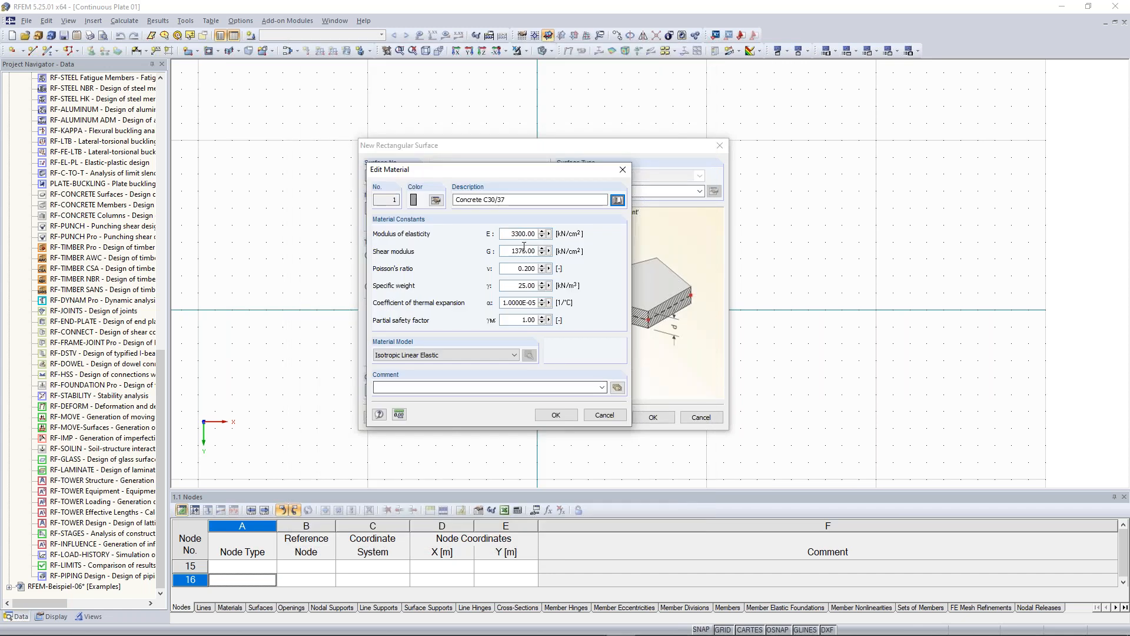
Set the Poisson's ratio of Concrete C30/37 to 0 and accept the edited material
double_click(514, 269)
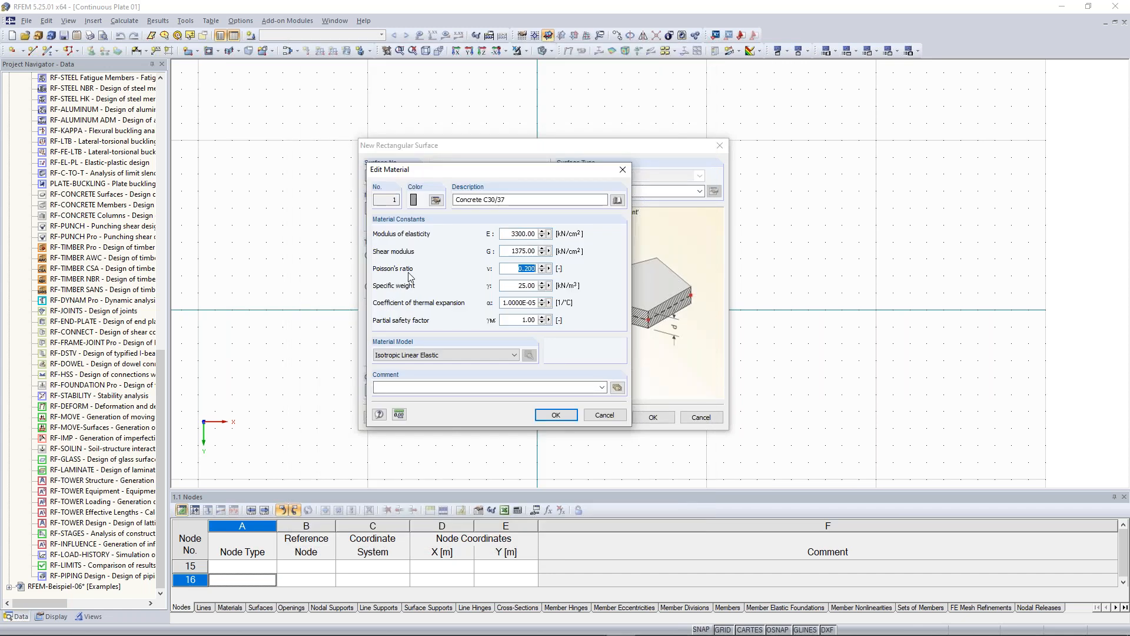
text(0)
click(519, 251)
click(569, 417)
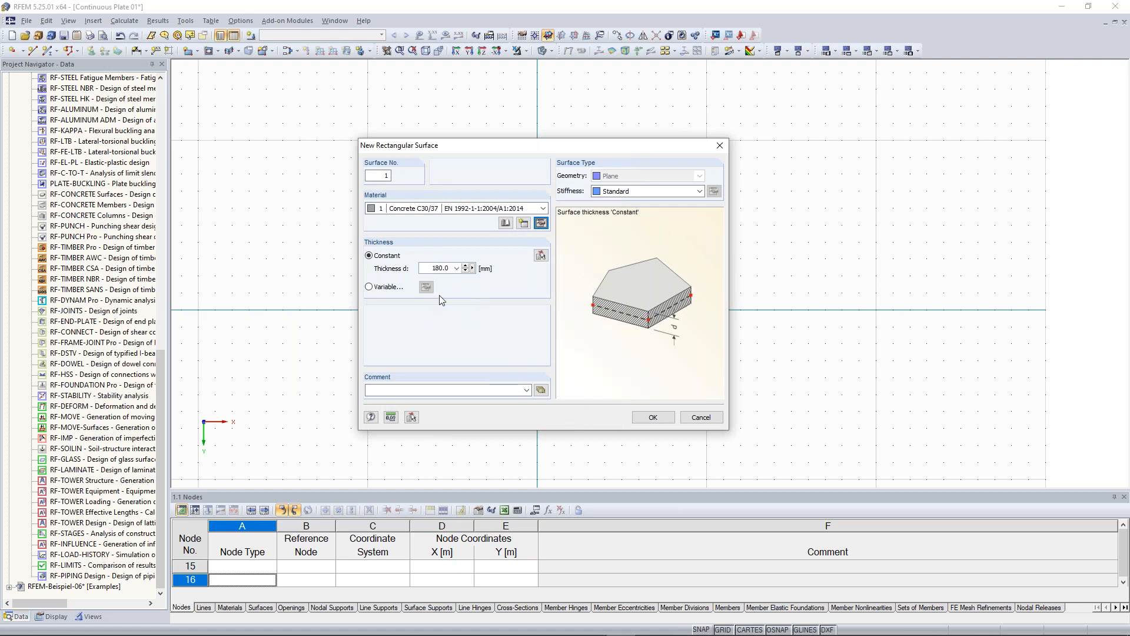
Set the new rectangular surface's constant thickness to 300 mm and accept the surface settings
double_click(431, 269)
text(300)
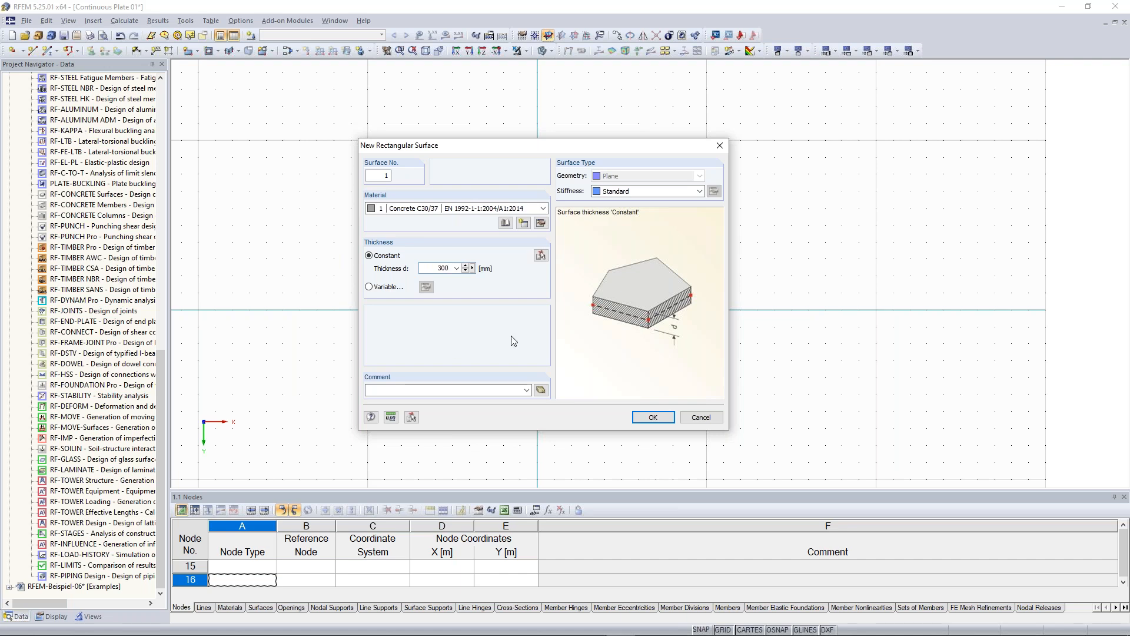
click(654, 418)
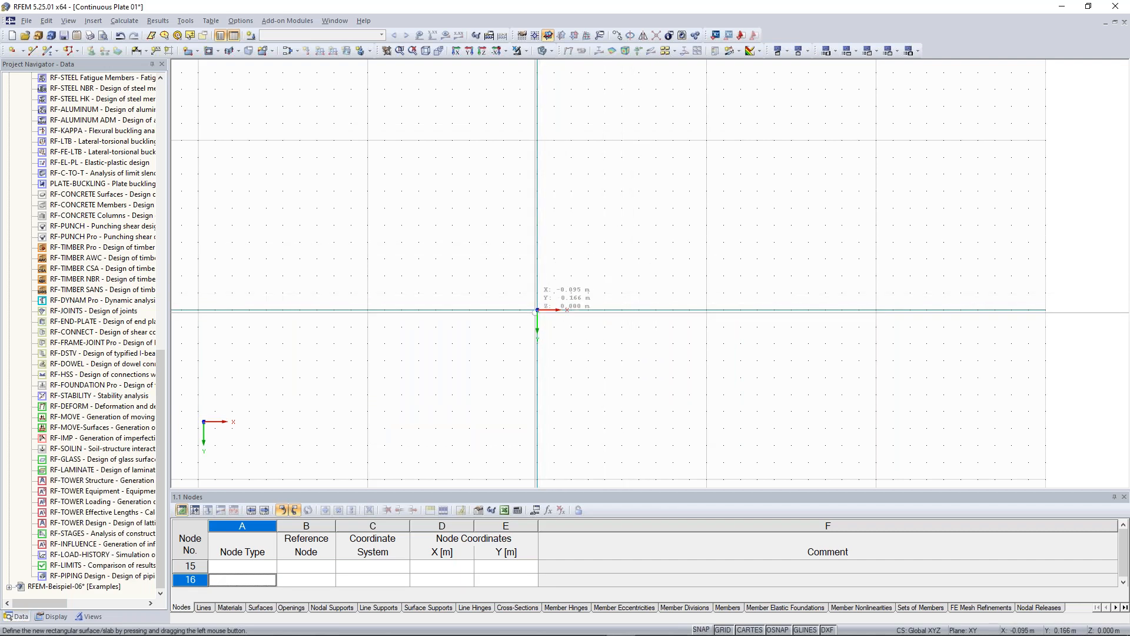
Enable grid snapping and draw the 10 × 5 m rectangular surface from the origin to X 10 m, Y -5 m
click(702, 630)
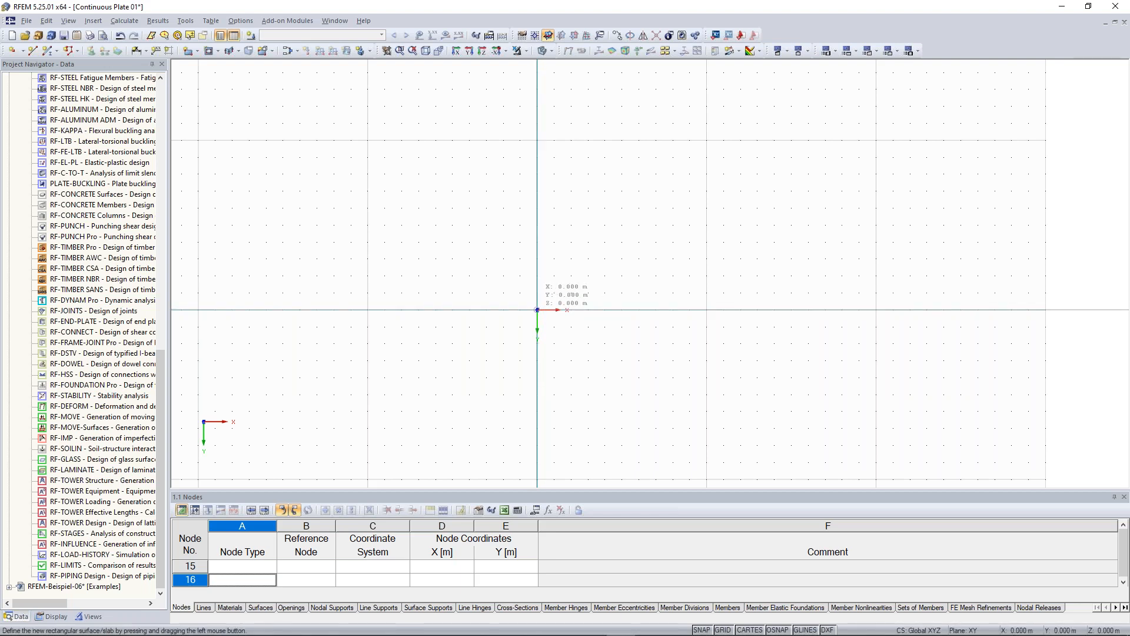
click(537, 309)
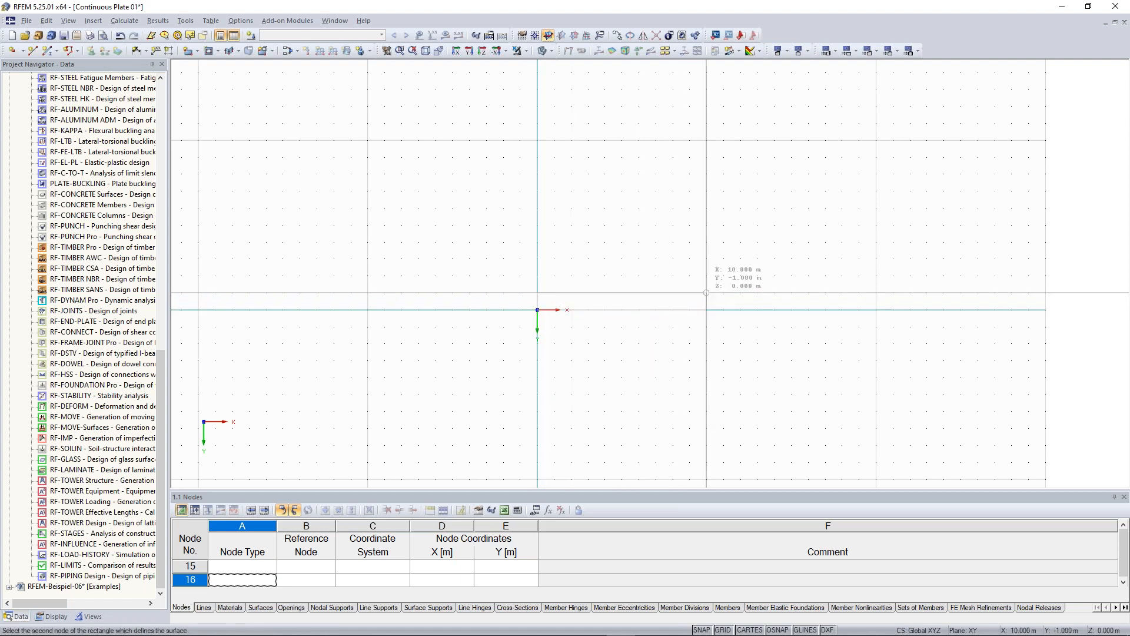
click(707, 224)
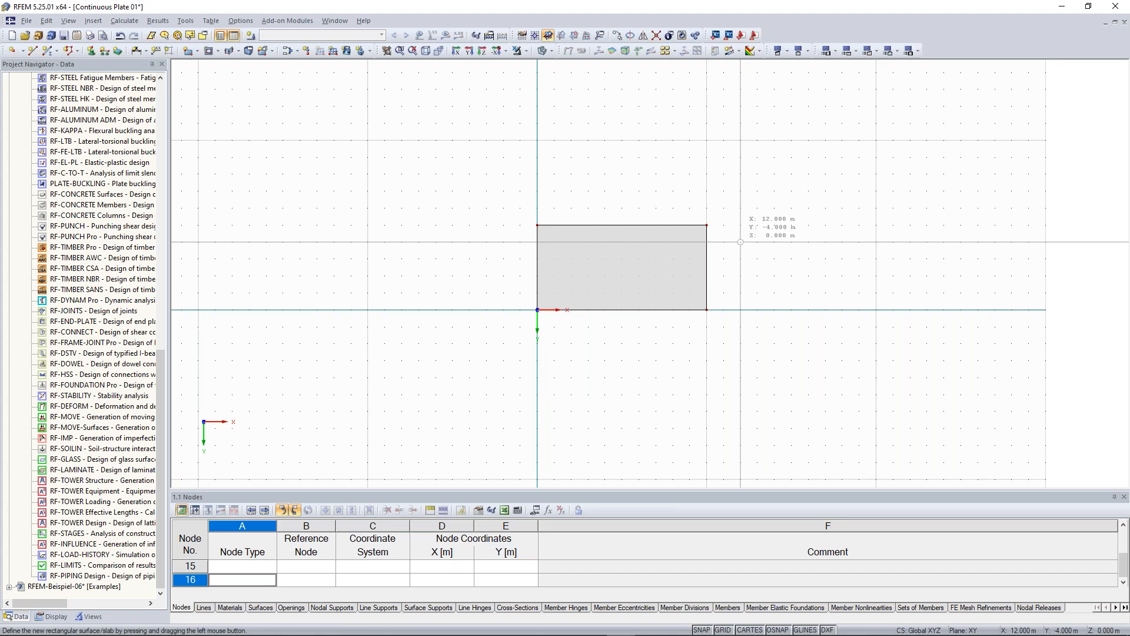
middle_drag(800, 257, 741, 301)
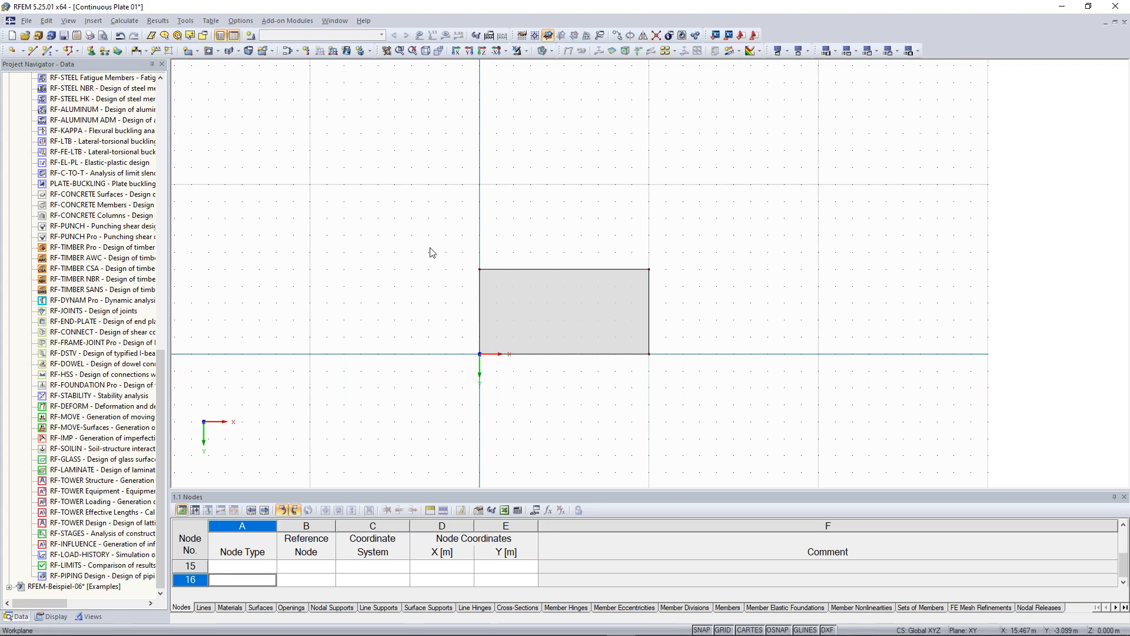
scroll(433, 252, down, 1)
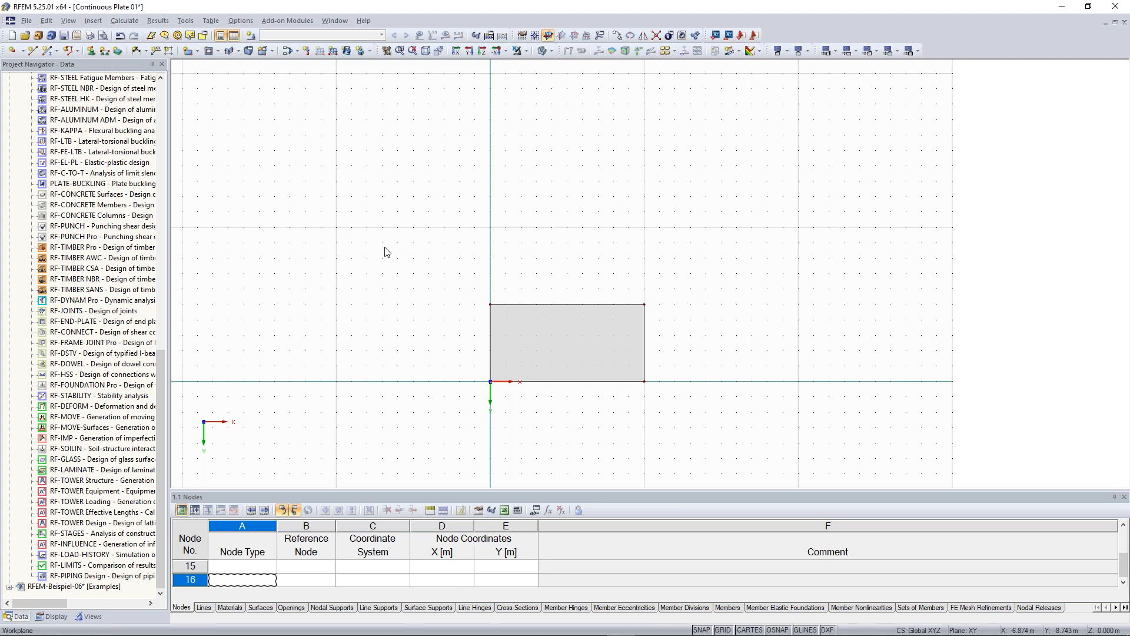
Add a second 300 mm thick Concrete C30/37 rectangular surface from X 0, Y -10 m to X 10 m, Y -15 m
key(Return)
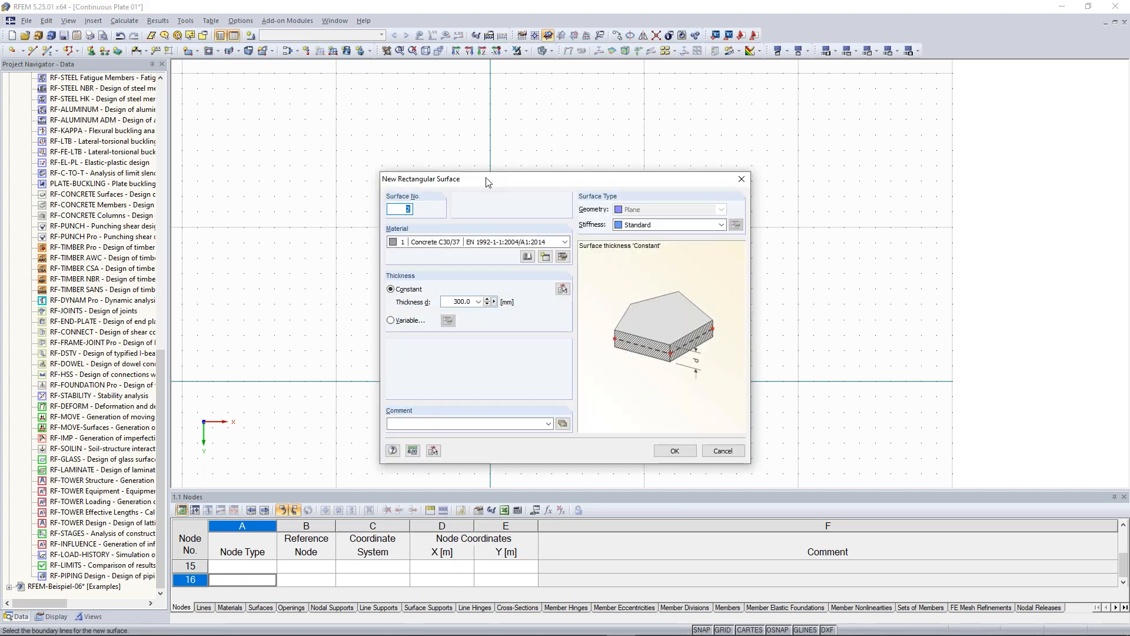
drag(485, 177, 468, 147)
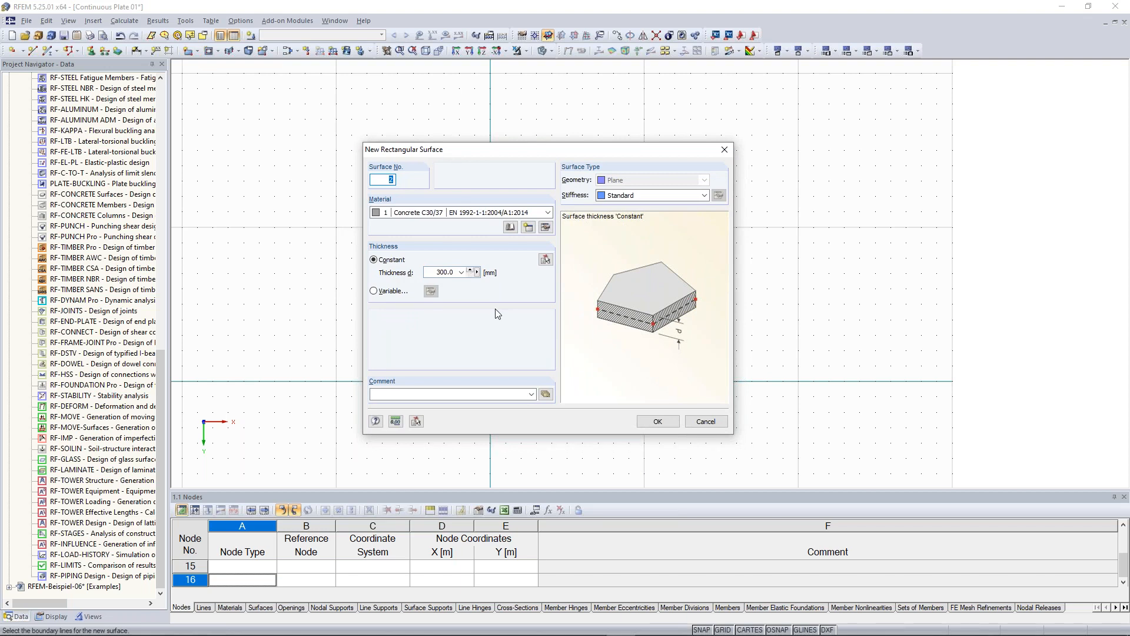
click(657, 421)
middle_drag(529, 243, 521, 289)
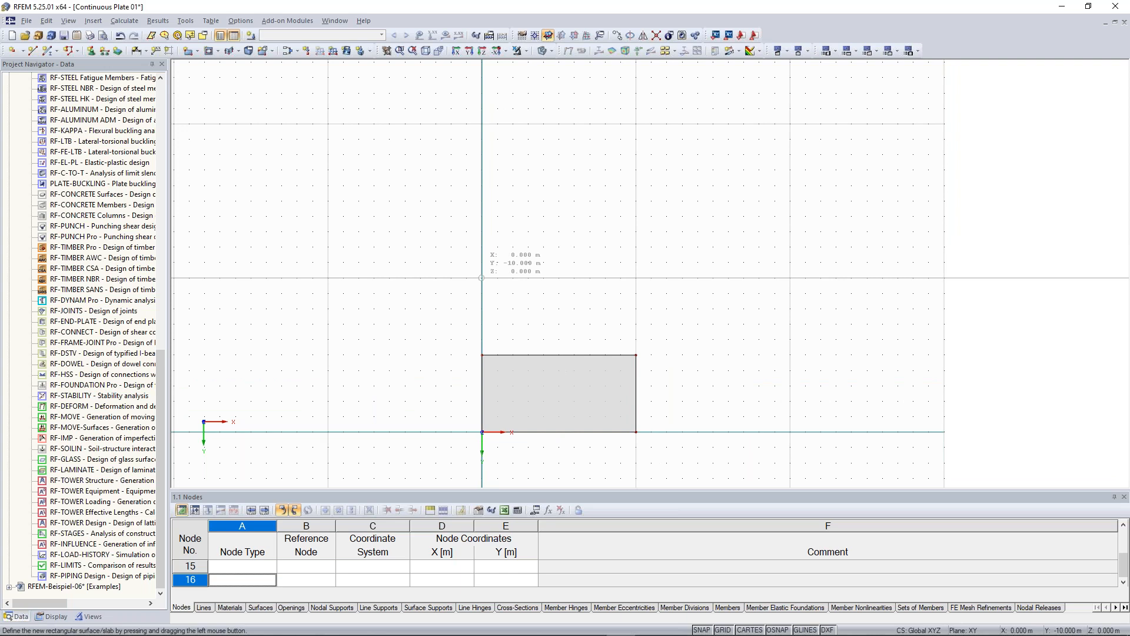
drag(482, 277, 636, 201)
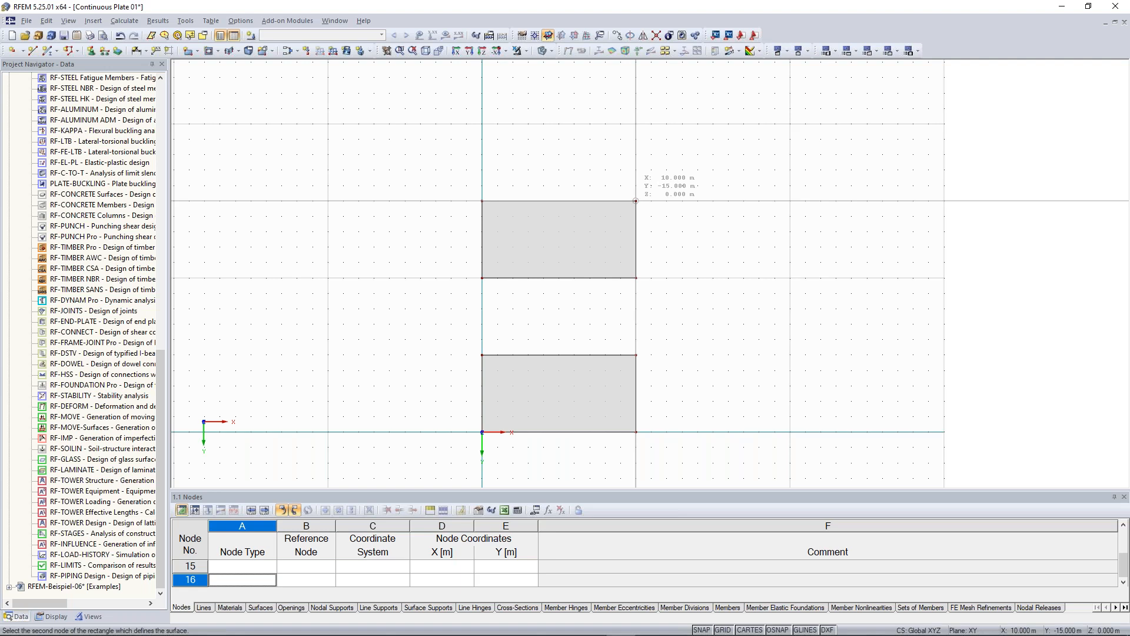
Draw a third rectangular surface from X 0, Y -20 m to X 10 m, Y -25 m and end the surface command
middle_drag(482, 124, 465, 213)
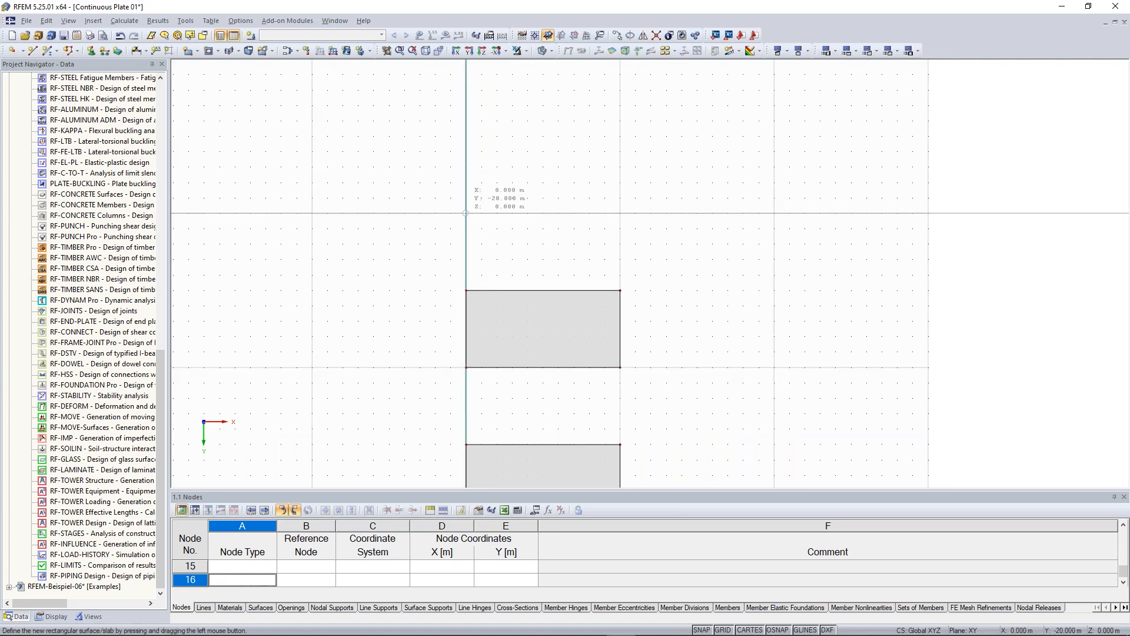
drag(465, 213, 619, 136)
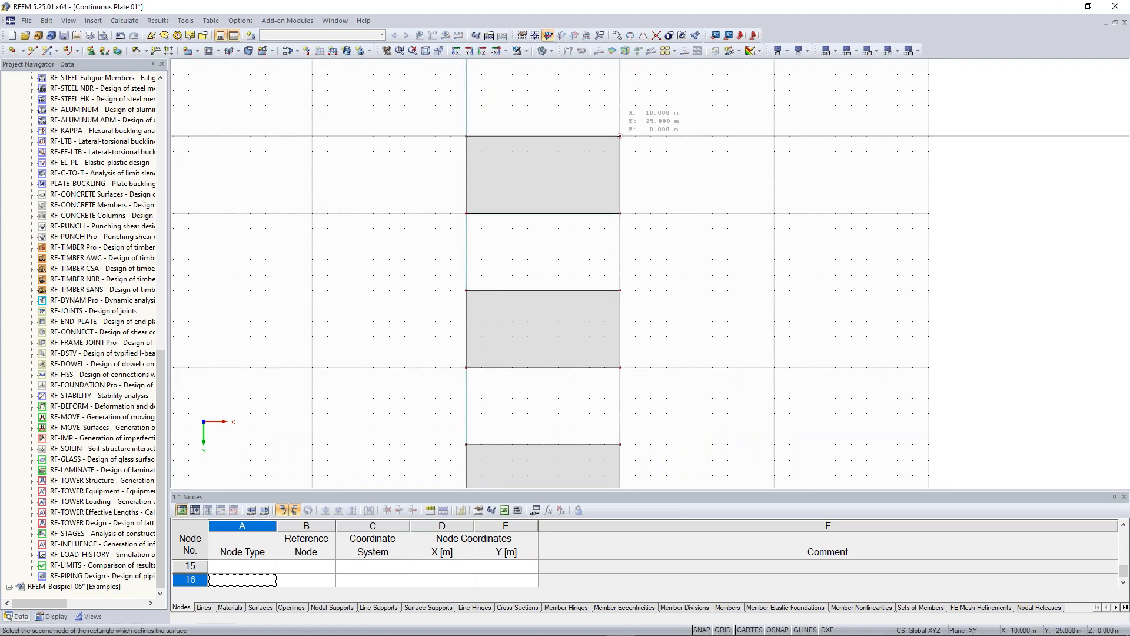
key(Escape)
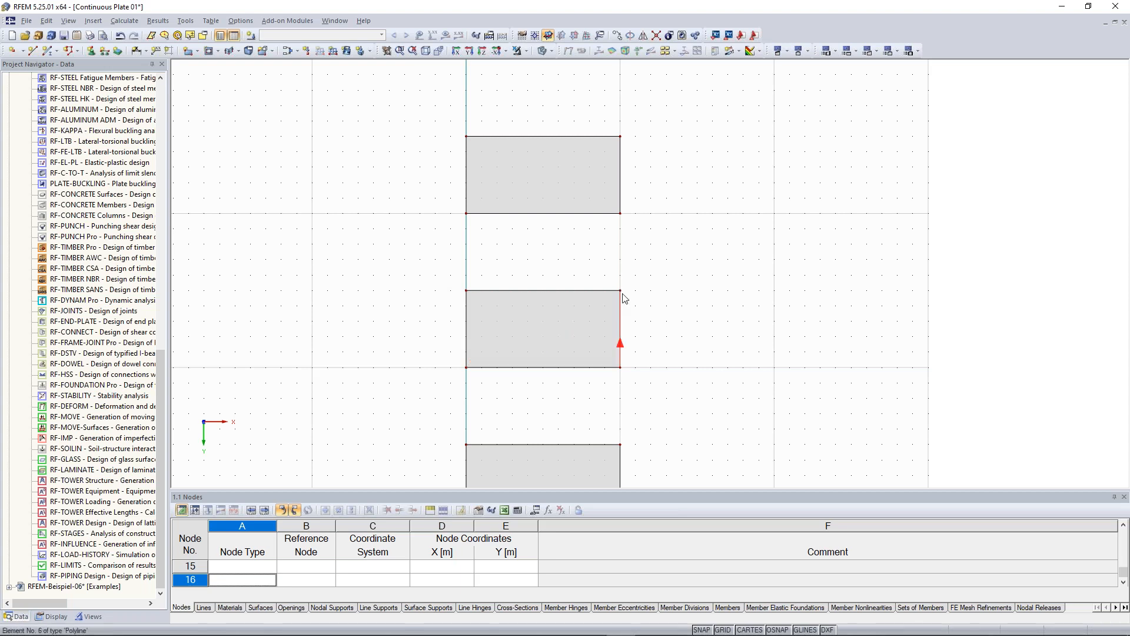
scroll(683, 406, down, 1)
middle_drag(684, 408, 686, 334)
scroll(686, 335, down, 3)
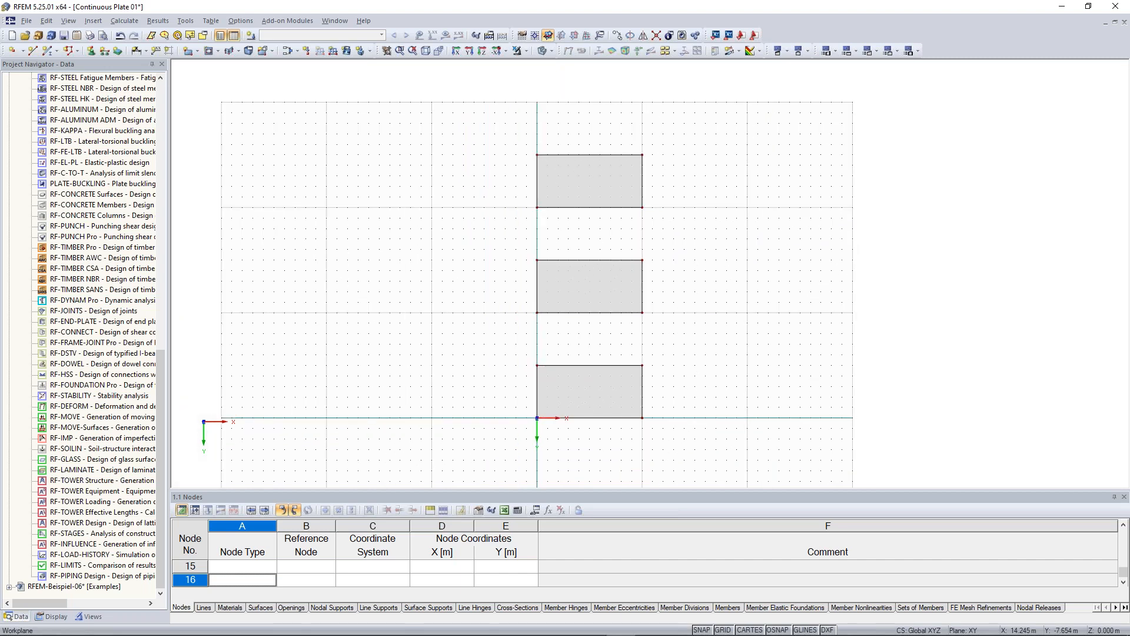
Move all three rectangular surfaces together along positive Y so the middle plate's corner sits at the origin
click(593, 195)
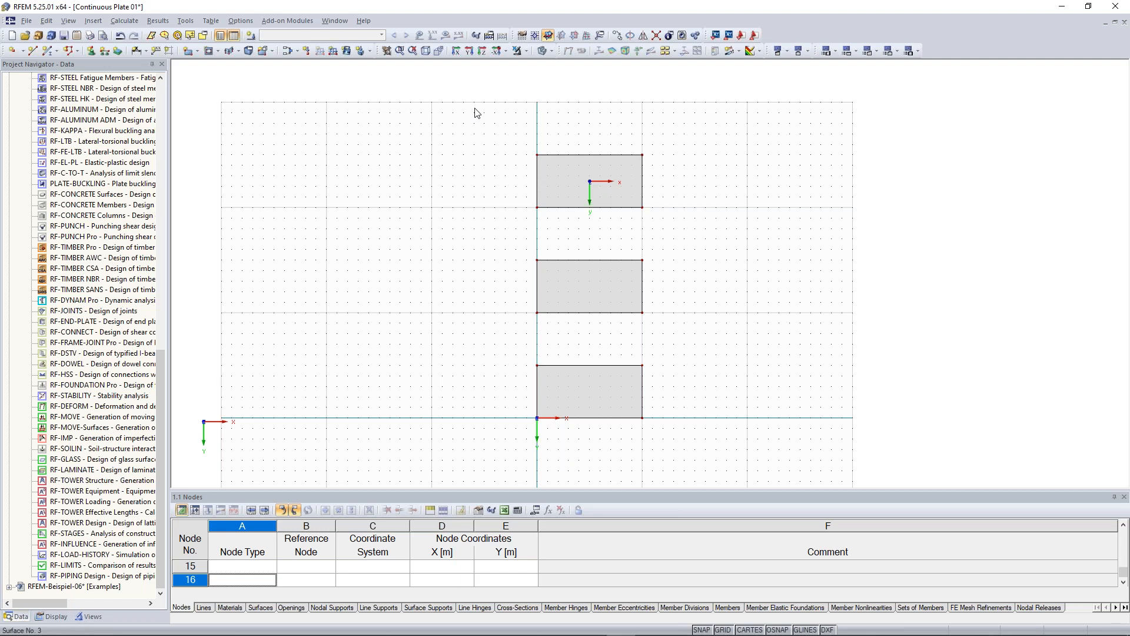
middle_drag(562, 325, 545, 276)
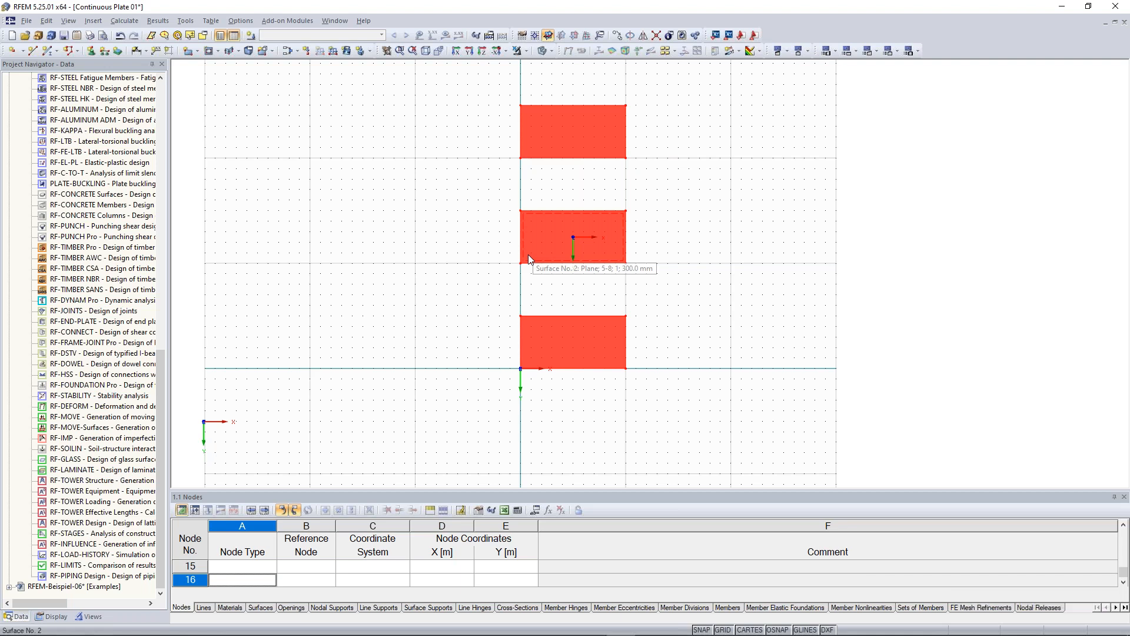
drag(528, 258, 522, 370)
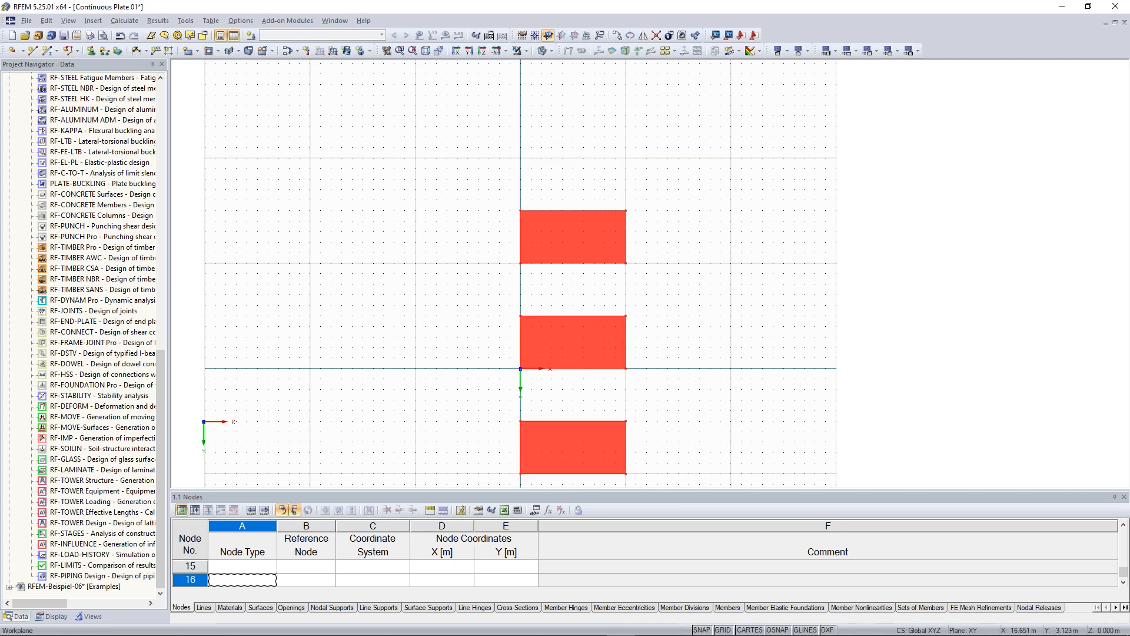
key(Escape)
scroll(709, 338, down, 1)
middle_drag(704, 338, 696, 271)
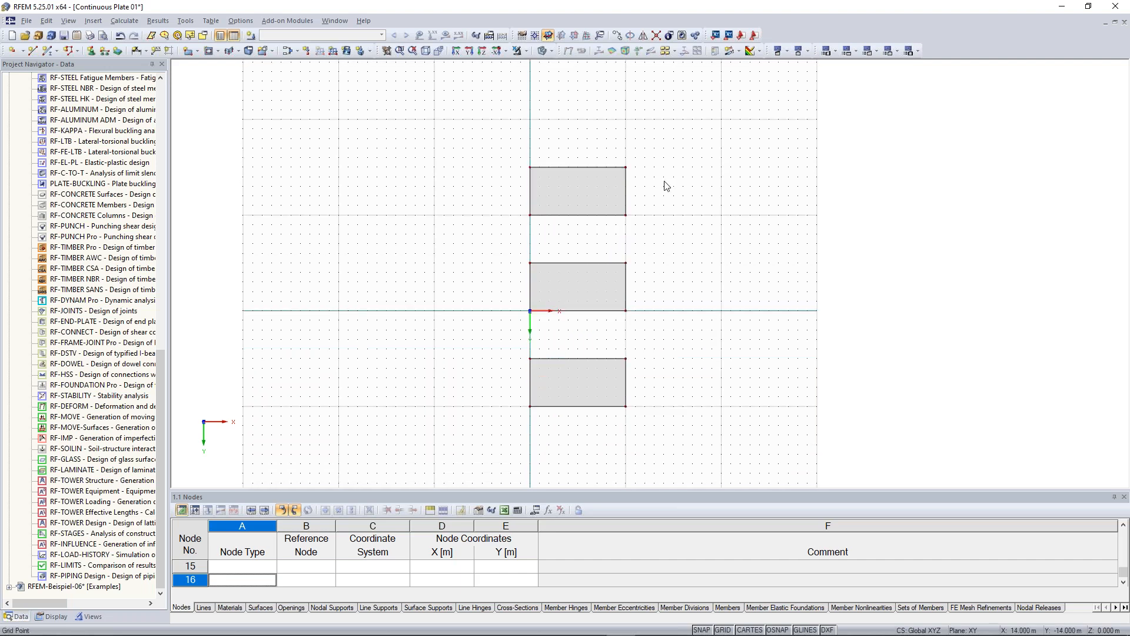
Start a new beam member and define a rectangular cross-section for it, 1000 mm wide and 300 mm high
middle_drag(665, 186, 682, 237)
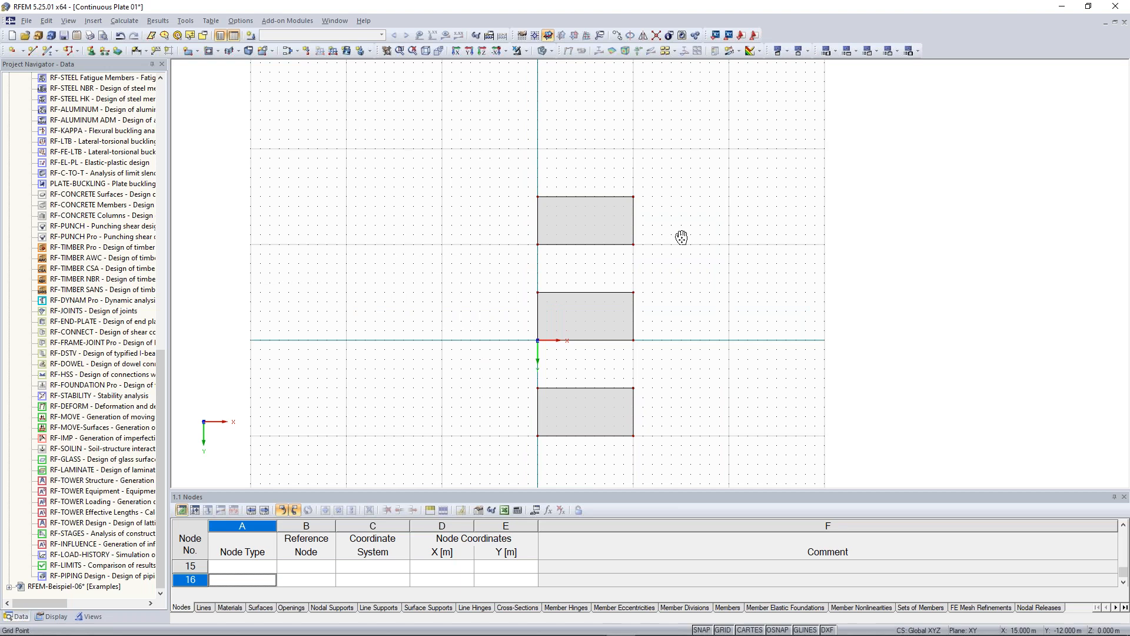
middle_drag(682, 237, 691, 299)
scroll(691, 299, up, 3)
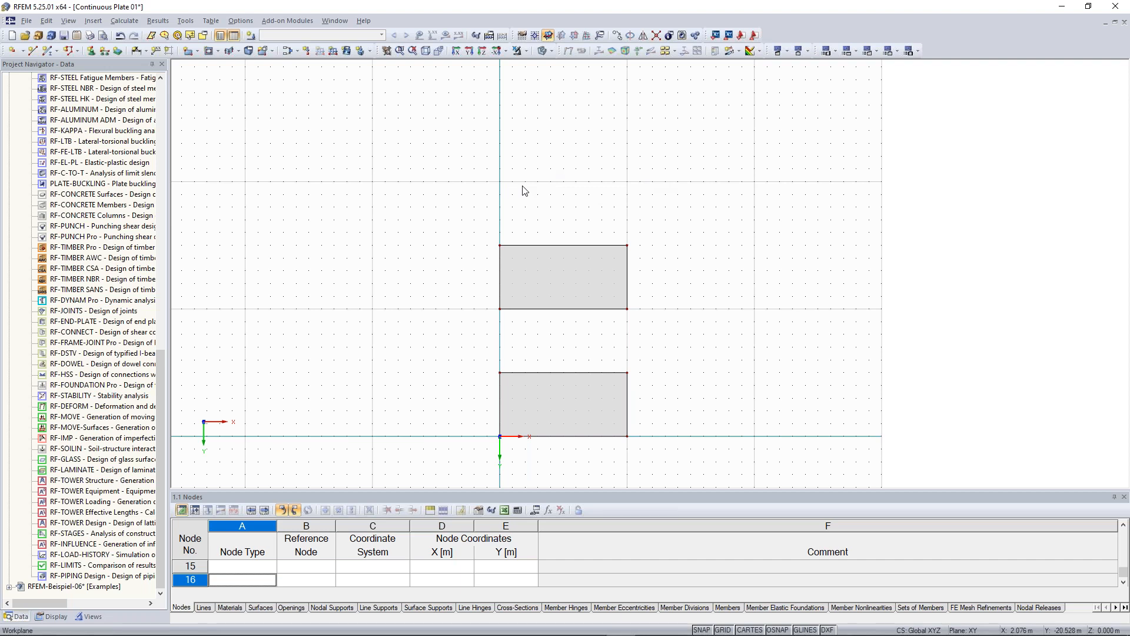
click(49, 56)
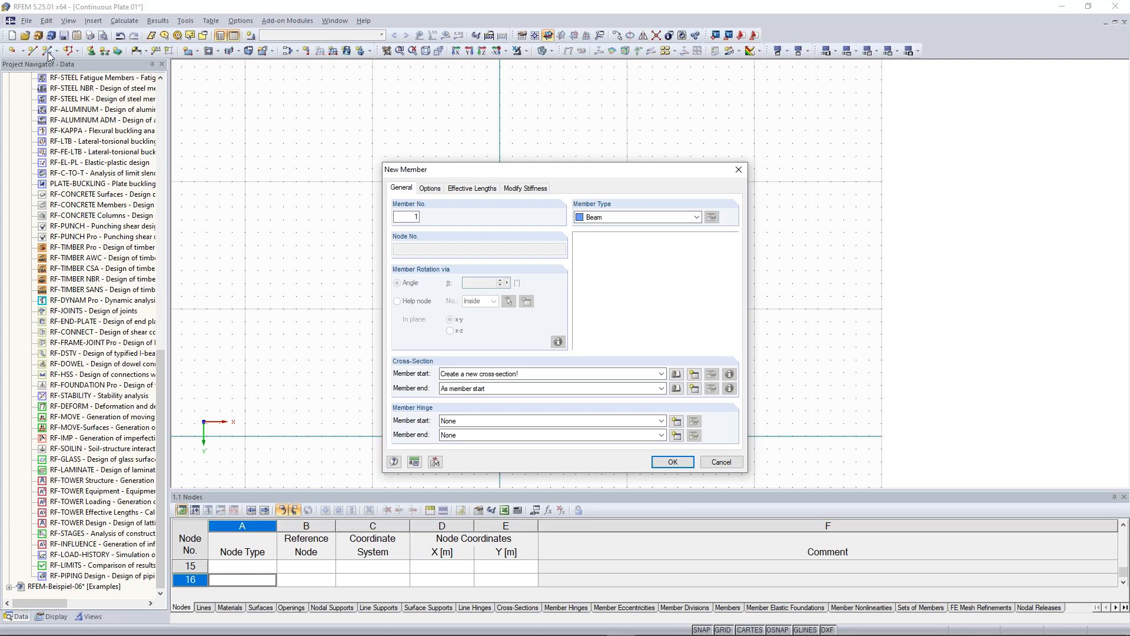
click(695, 377)
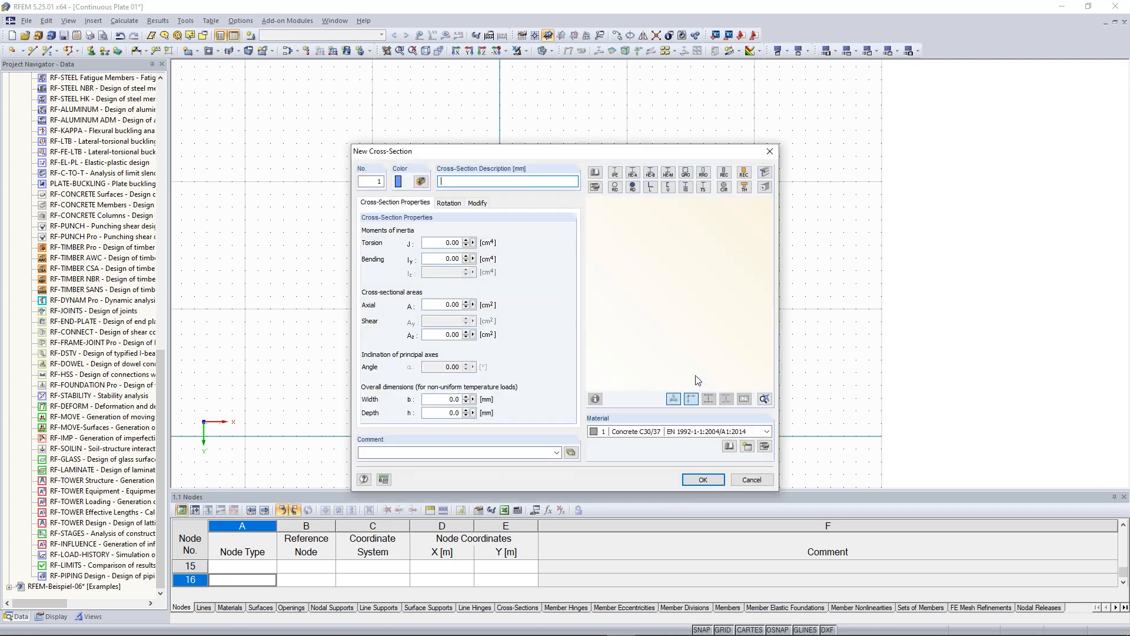
click(725, 174)
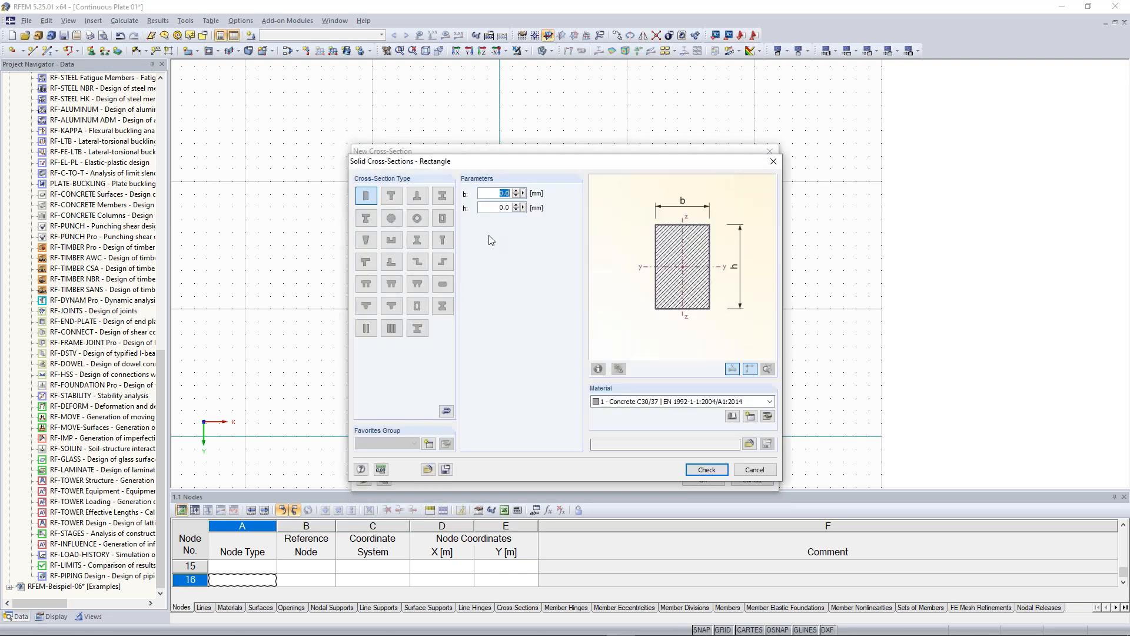
drag(493, 193, 523, 194)
text(1000)
drag(497, 209, 521, 210)
text(3)
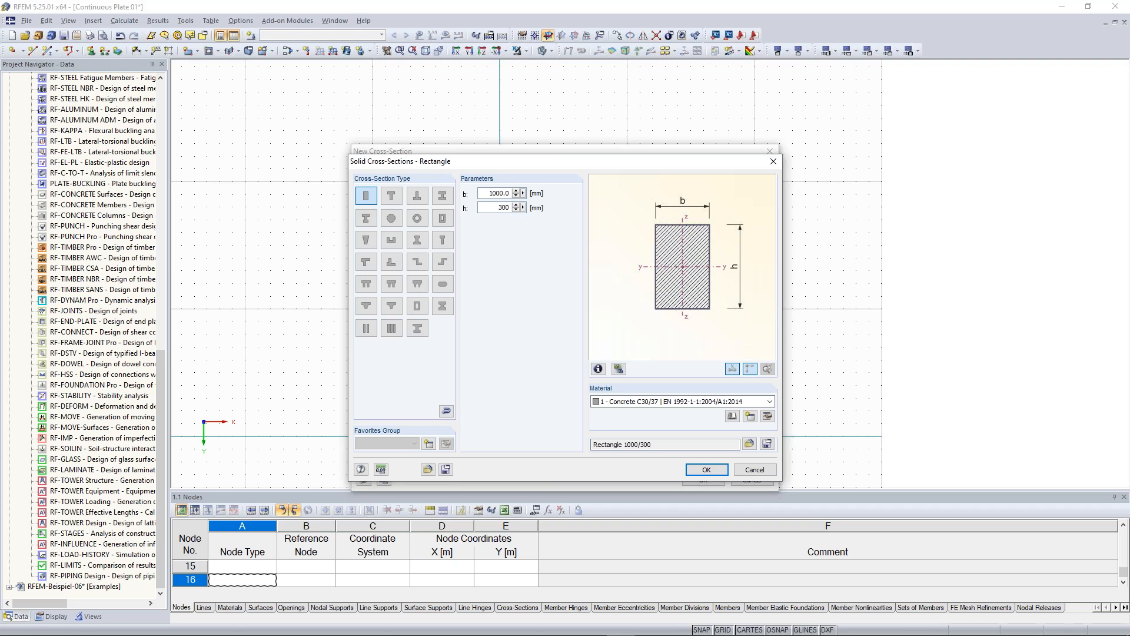
Assign Concrete C30/37 to the rectangular section and accept its parameters
click(628, 403)
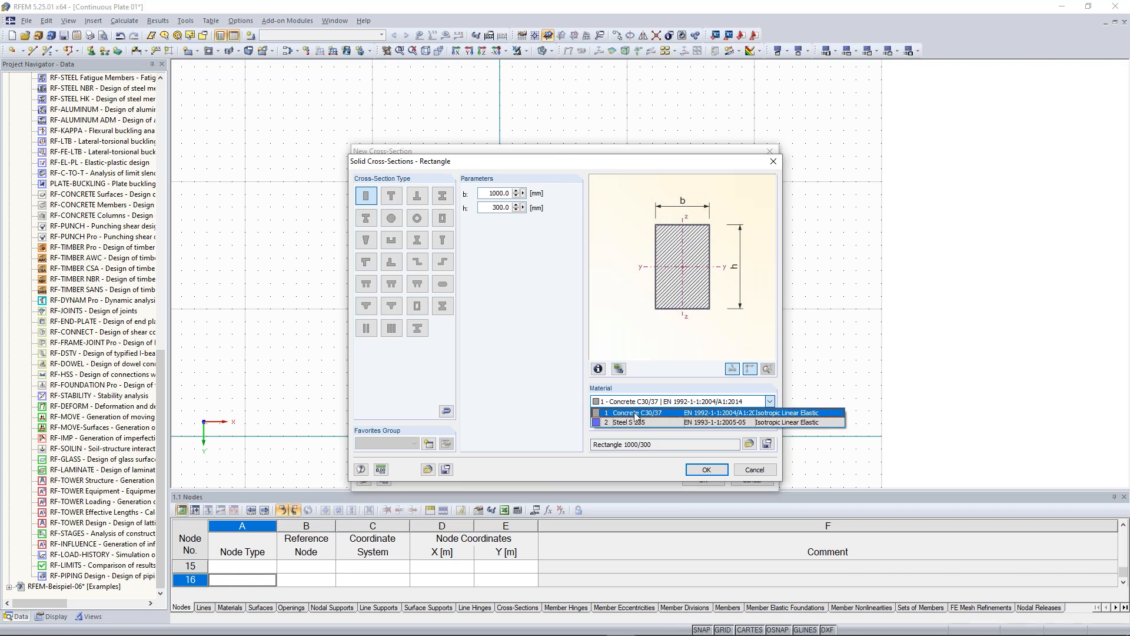
click(635, 413)
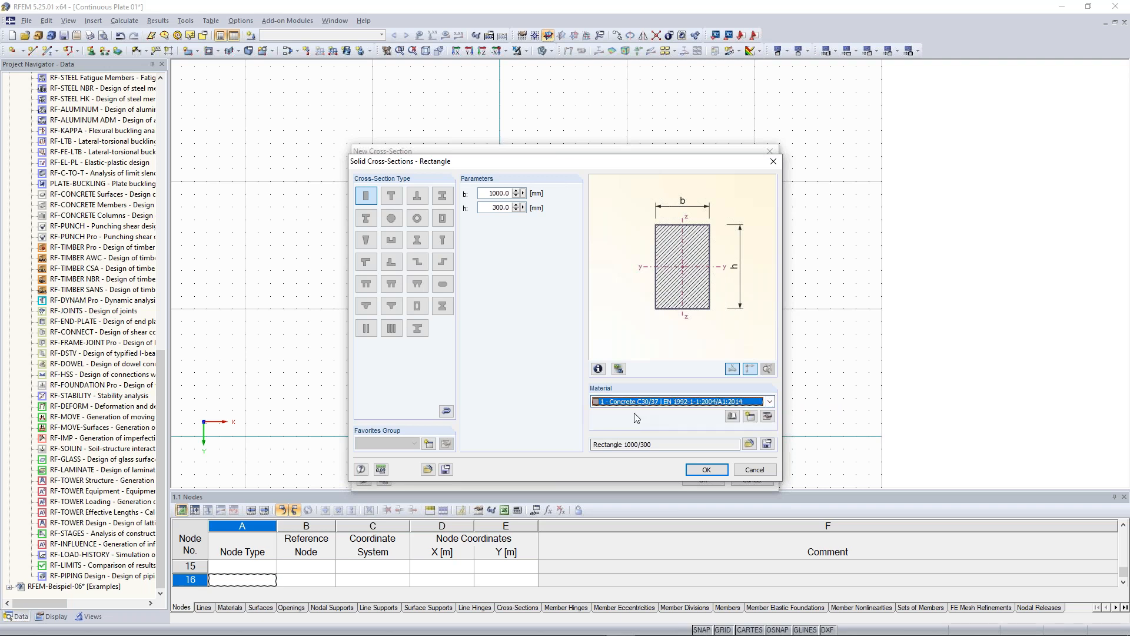
click(706, 470)
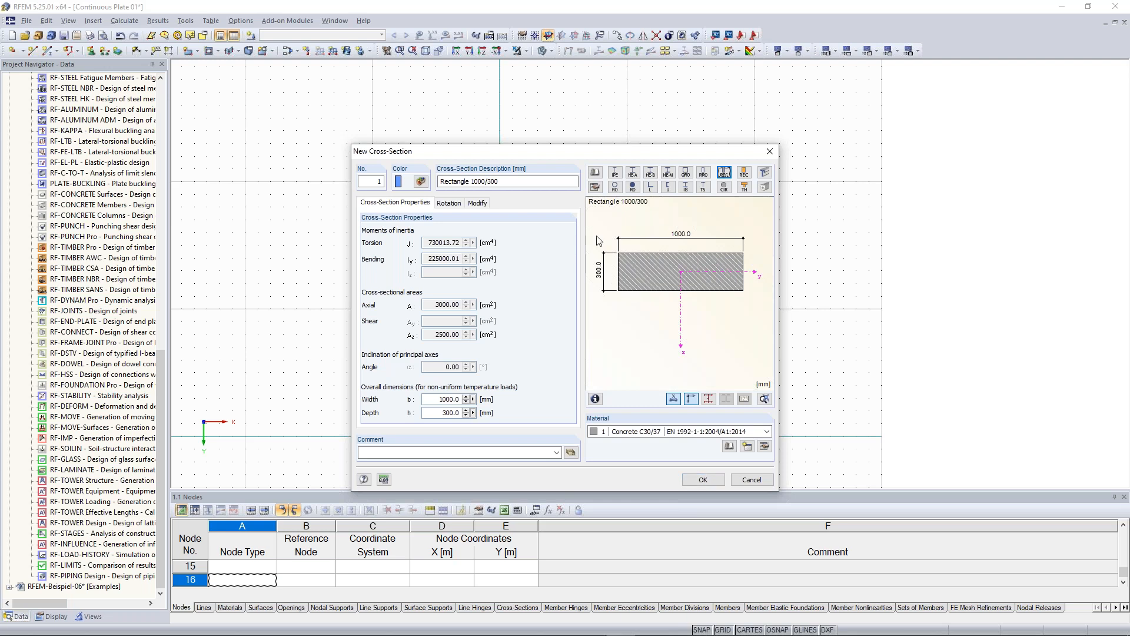
Examine the new cross-section's description, torsional and bending moments of inertia, and axial and shear areas
click(513, 180)
drag(512, 180, 442, 181)
click(503, 178)
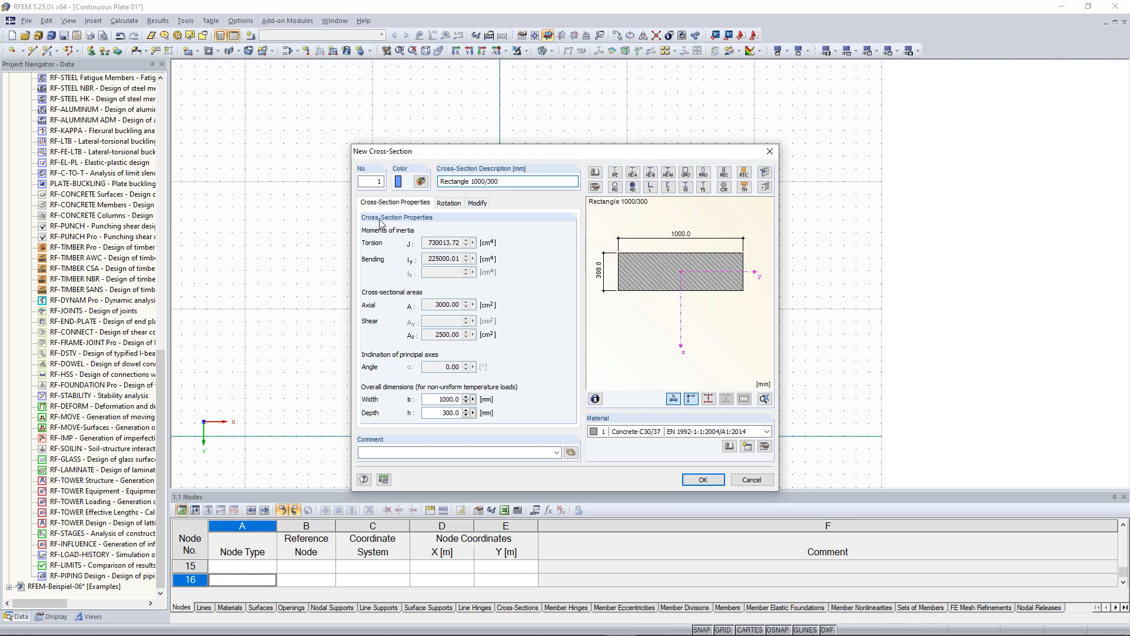
drag(425, 244, 462, 259)
click(426, 242)
double_click(432, 243)
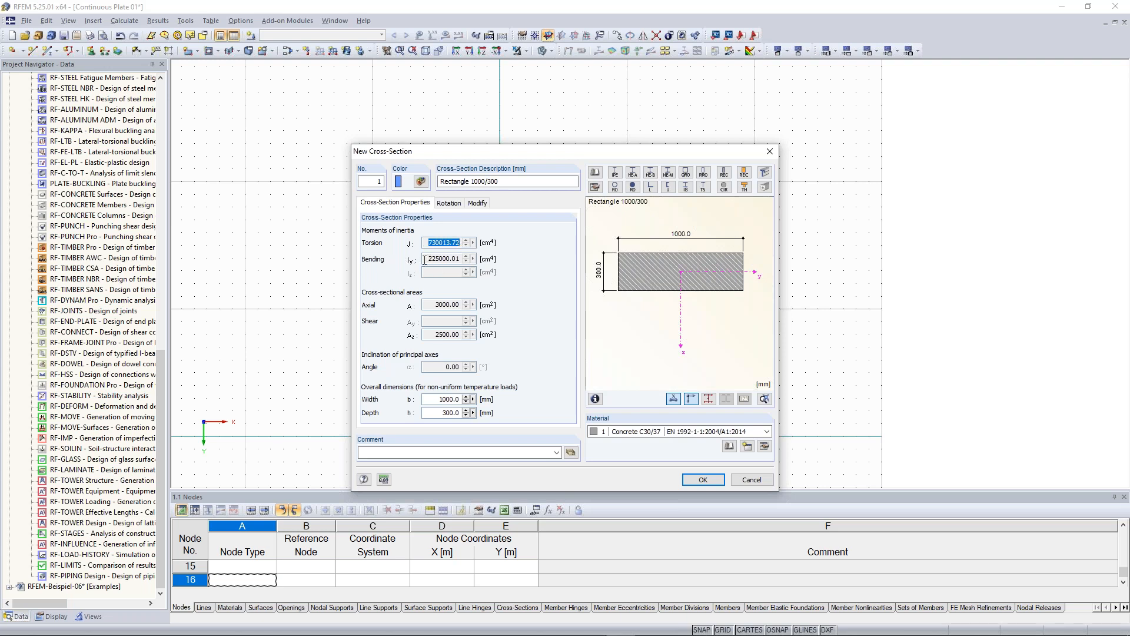
drag(426, 260, 460, 260)
click(447, 243)
drag(434, 305, 461, 334)
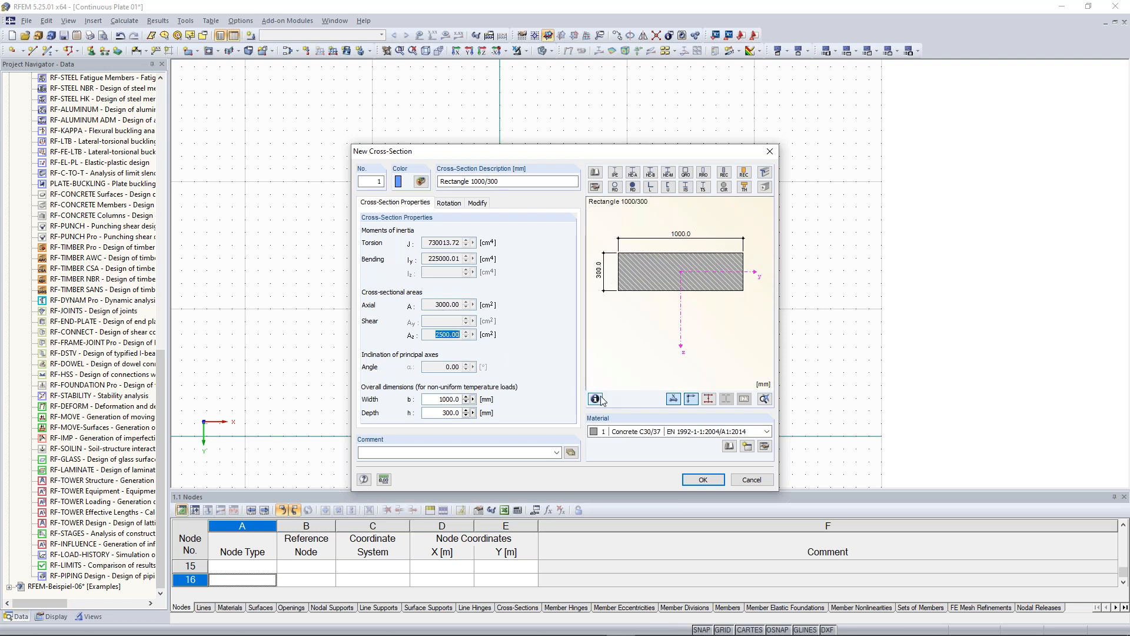
Accept the cross-section and Beam member settings, draw the member from X 0, Y -20 m to X 10, Y -20 m, and end the command
click(706, 480)
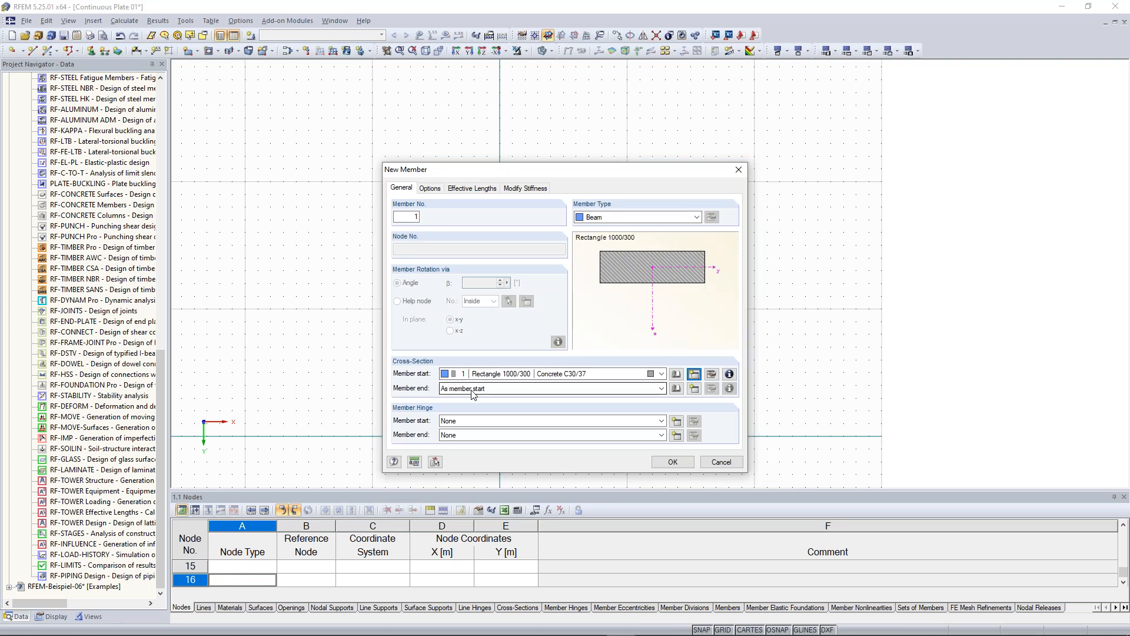
click(673, 463)
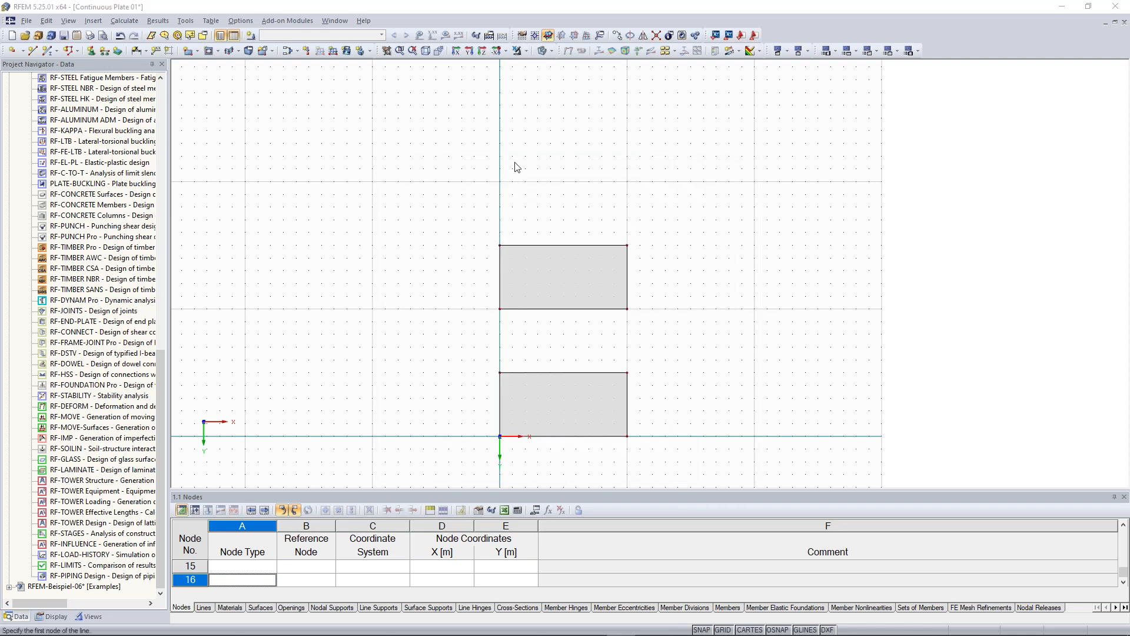
scroll(515, 166, up, 1)
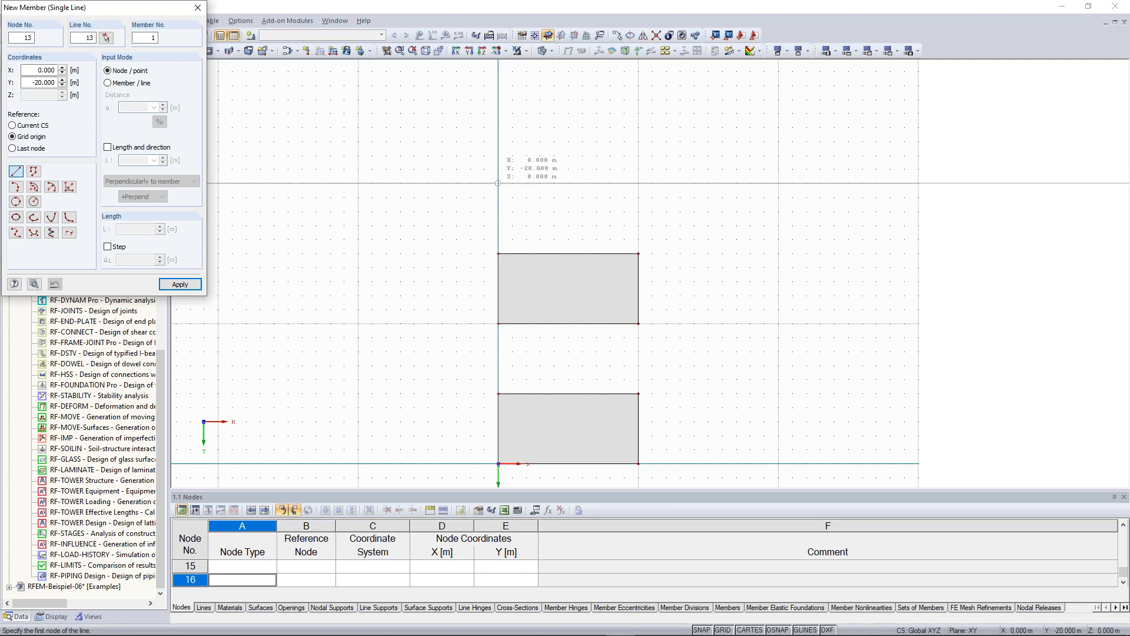
click(498, 183)
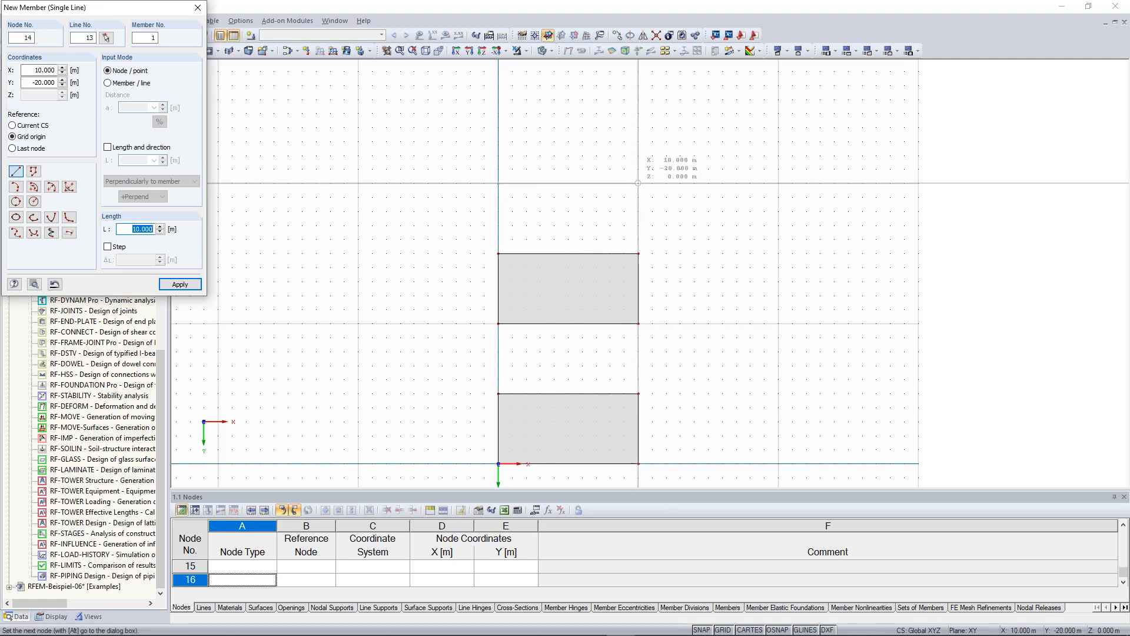
click(638, 183)
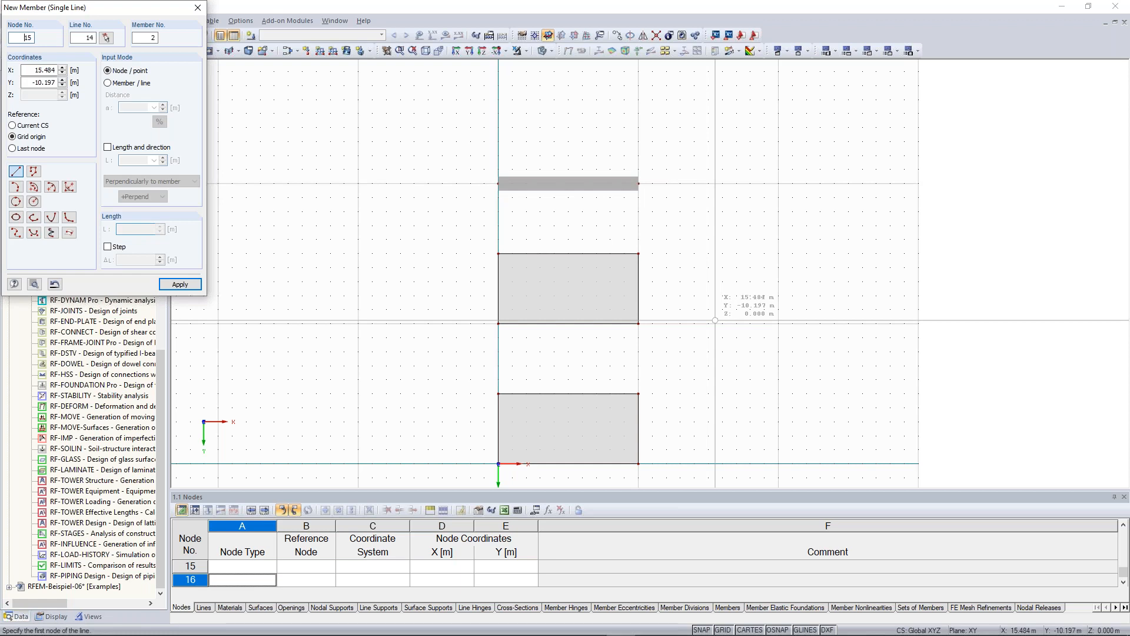
key(Escape)
View the model in 3D and turn on the local axis systems of the lines
scroll(684, 426, down, 2)
middle_drag(684, 426, 671, 306)
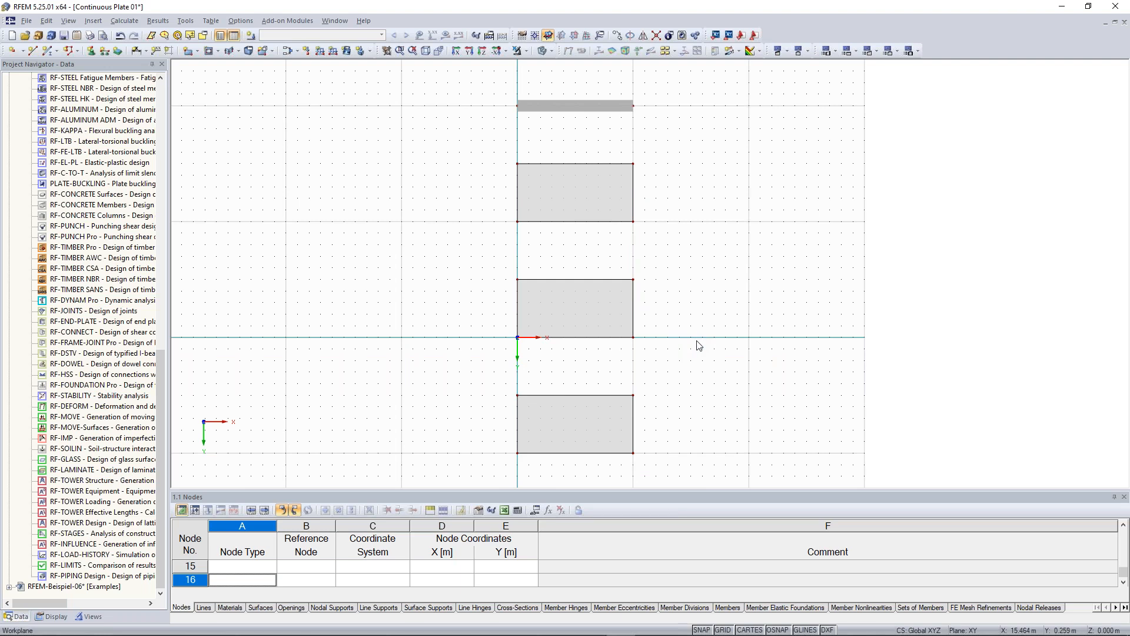
scroll(699, 345, down, 1)
scroll(740, 374, down, 1)
middle_drag(727, 376, 687, 329)
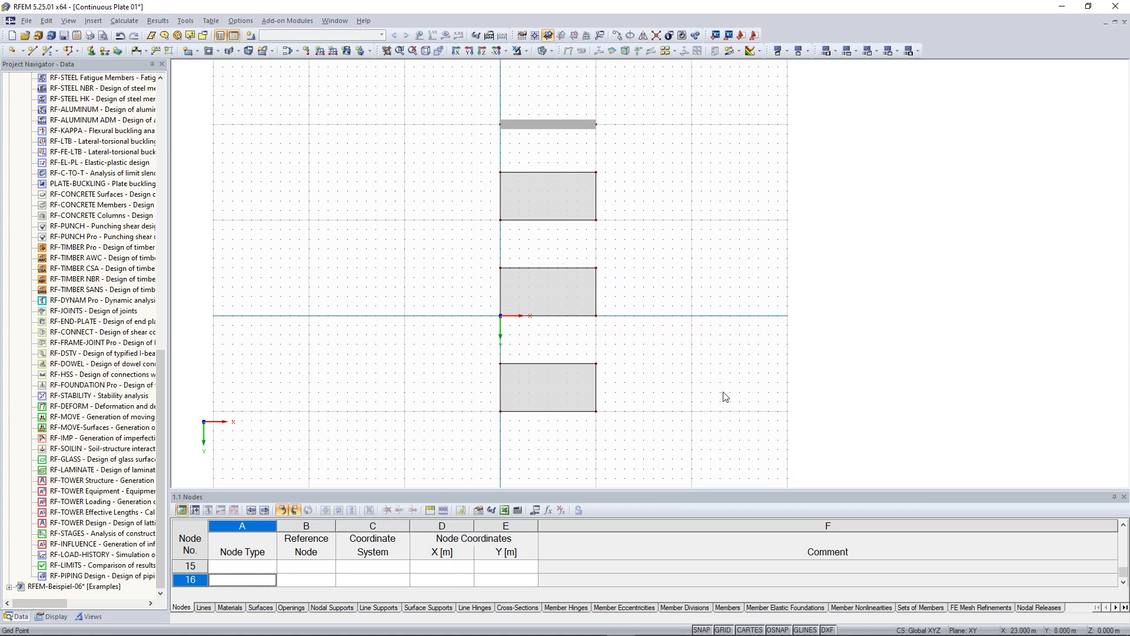
ctrl+middle_drag(701, 371, 456, 206)
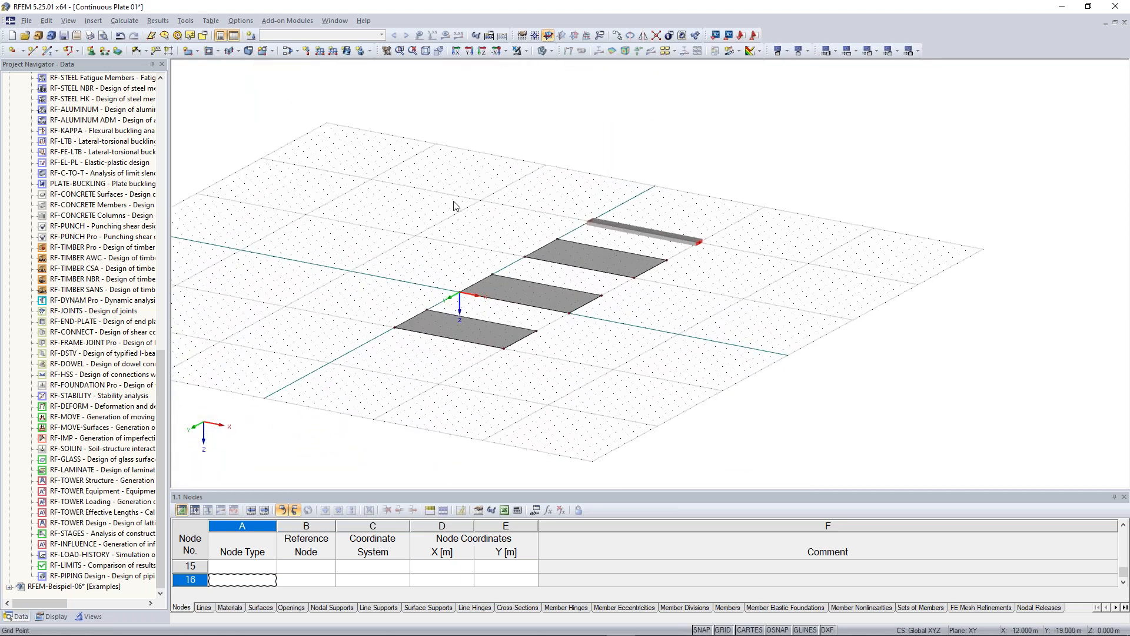
scroll(480, 179, up, 2)
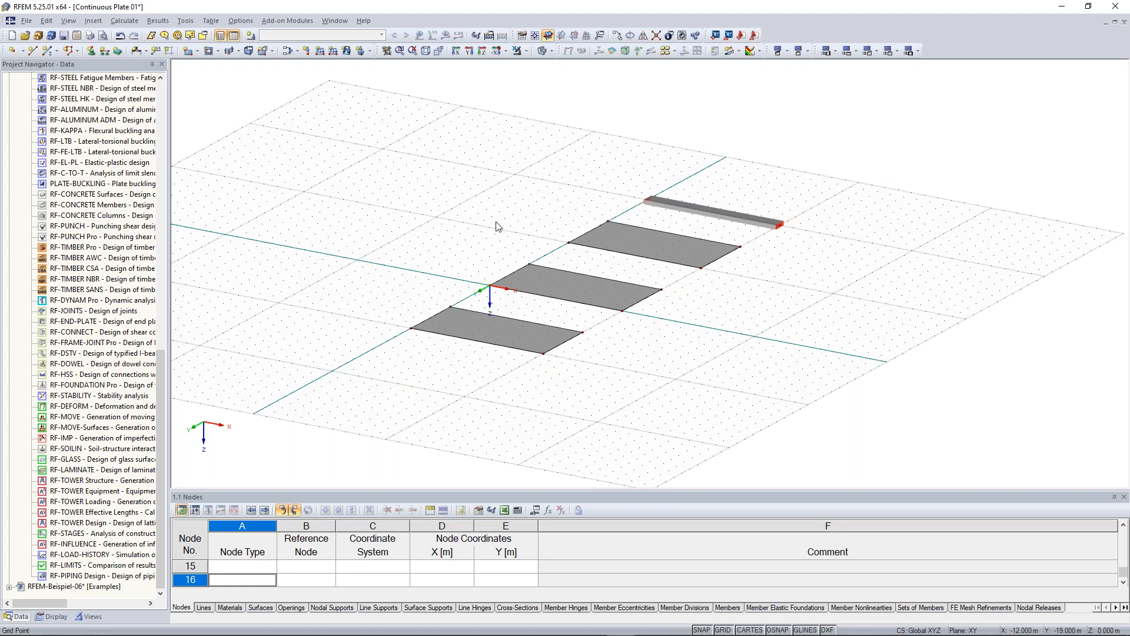
scroll(497, 226, up, 2)
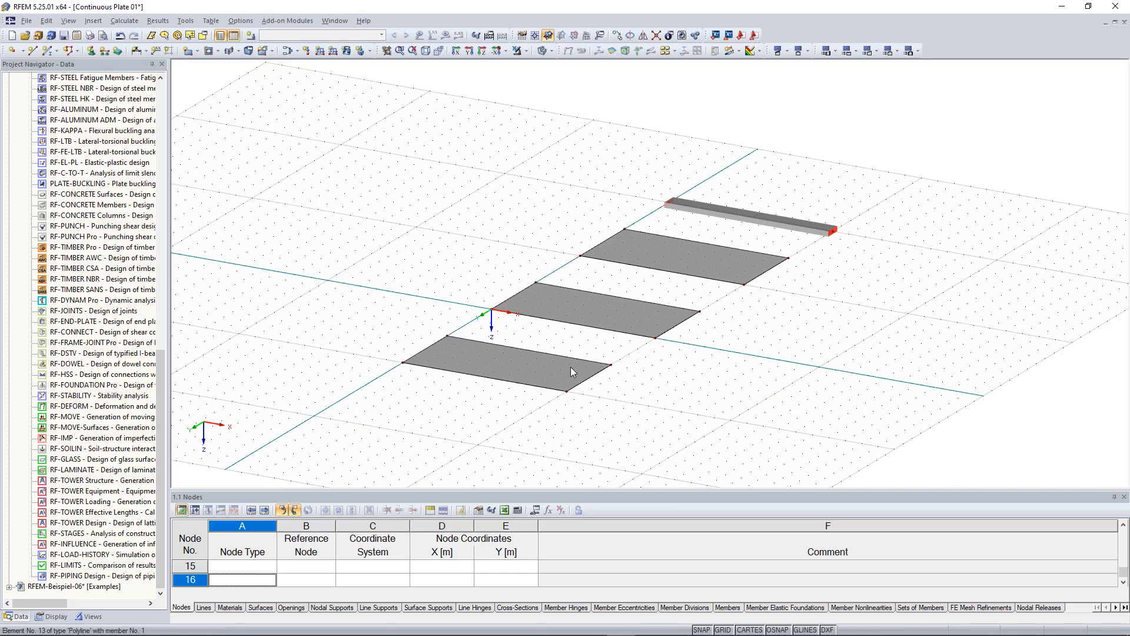
scroll(571, 370, up, 2)
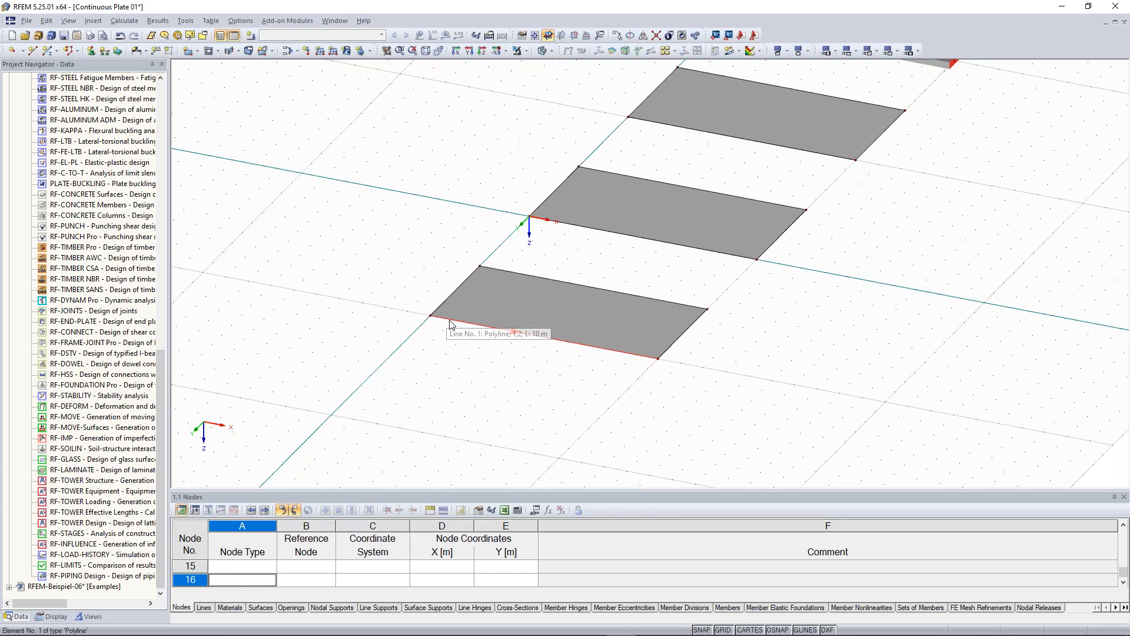
right_click(564, 345)
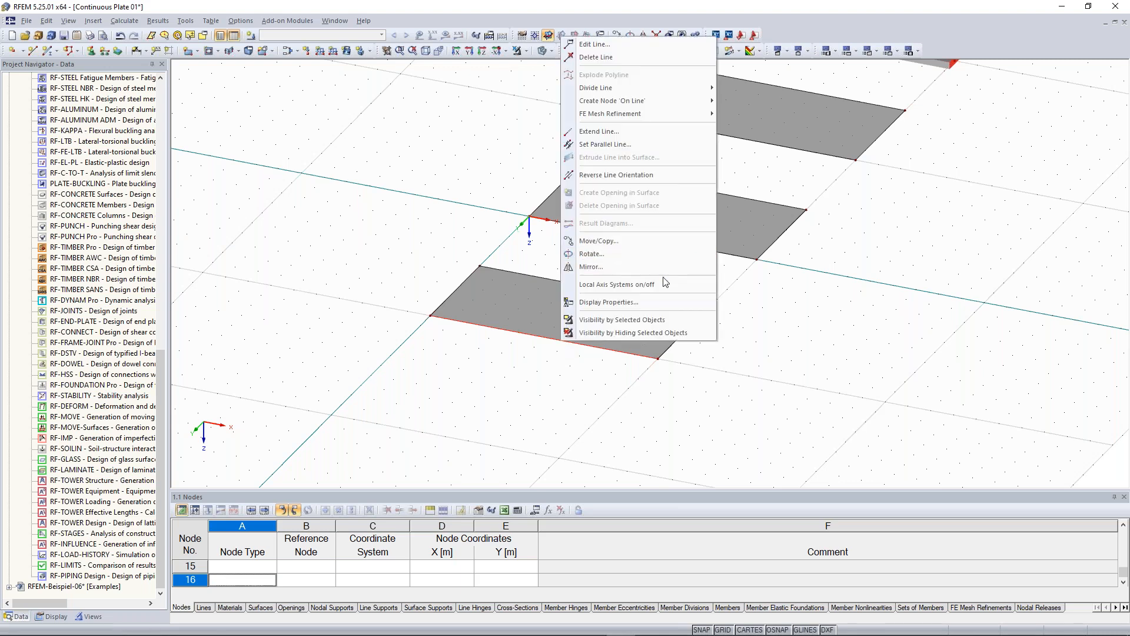
click(663, 285)
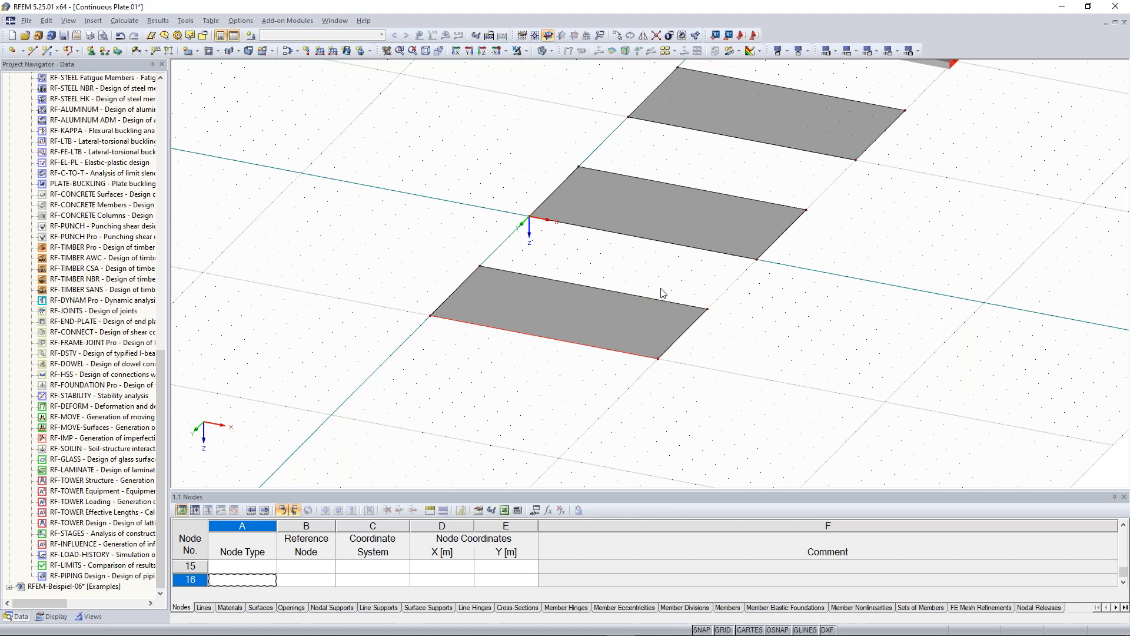
Examine the local axis directions on the edge lines of the surfaces and on the beam's line
scroll(542, 363, up, 2)
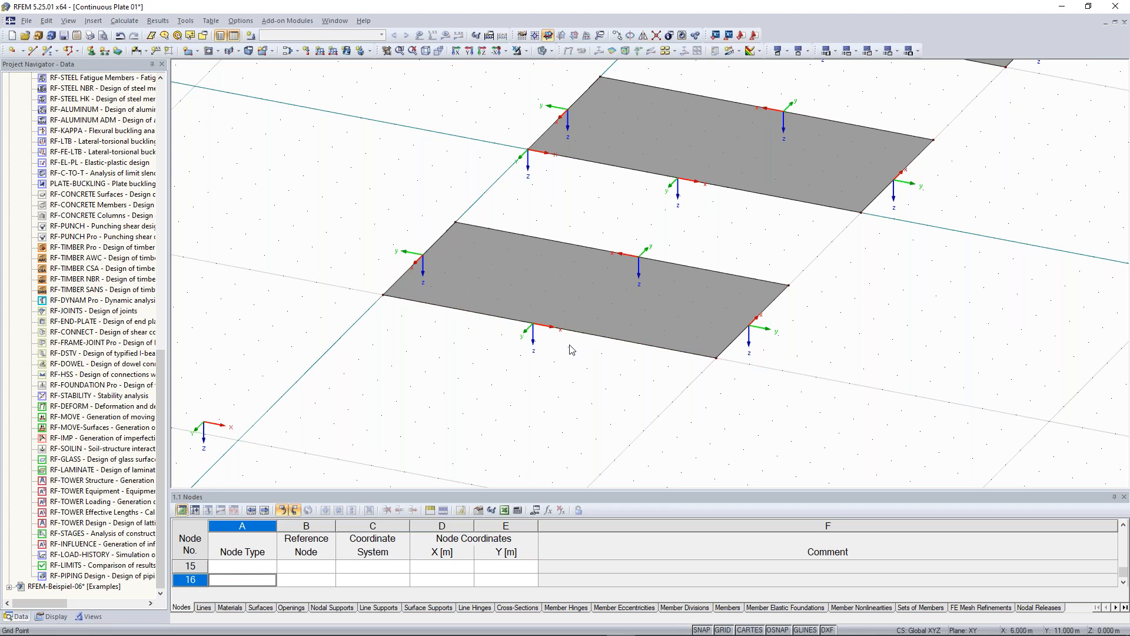
scroll(677, 271, down, 2)
middle_drag(954, 177, 710, 393)
scroll(671, 201, up, 2)
middle_drag(735, 146, 669, 201)
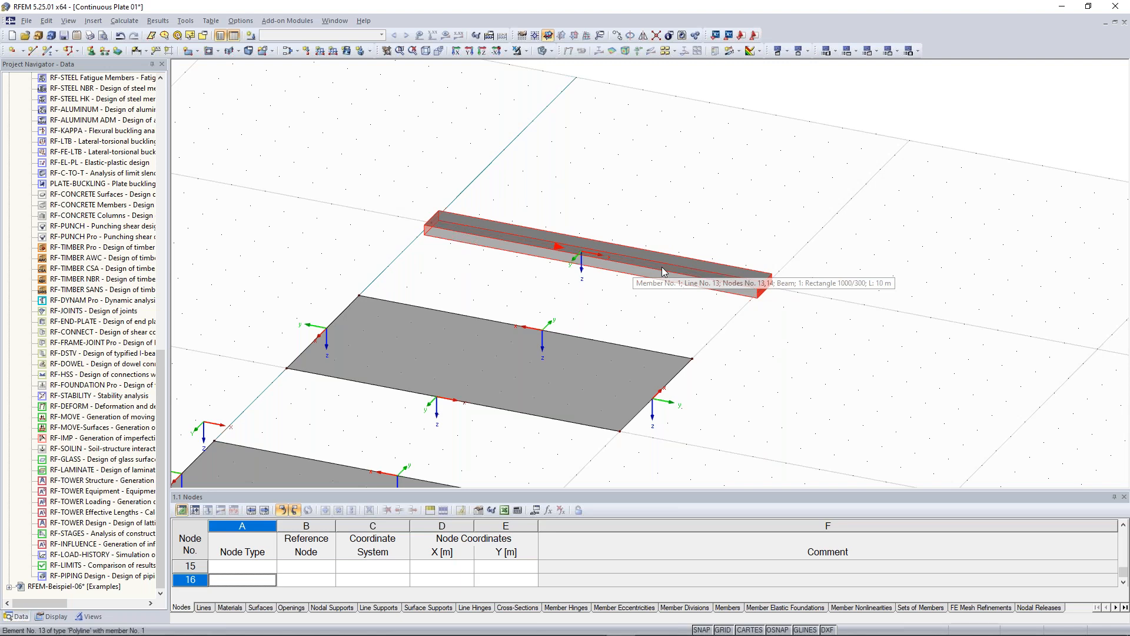
right_click(719, 288)
mouse_move(720, 289)
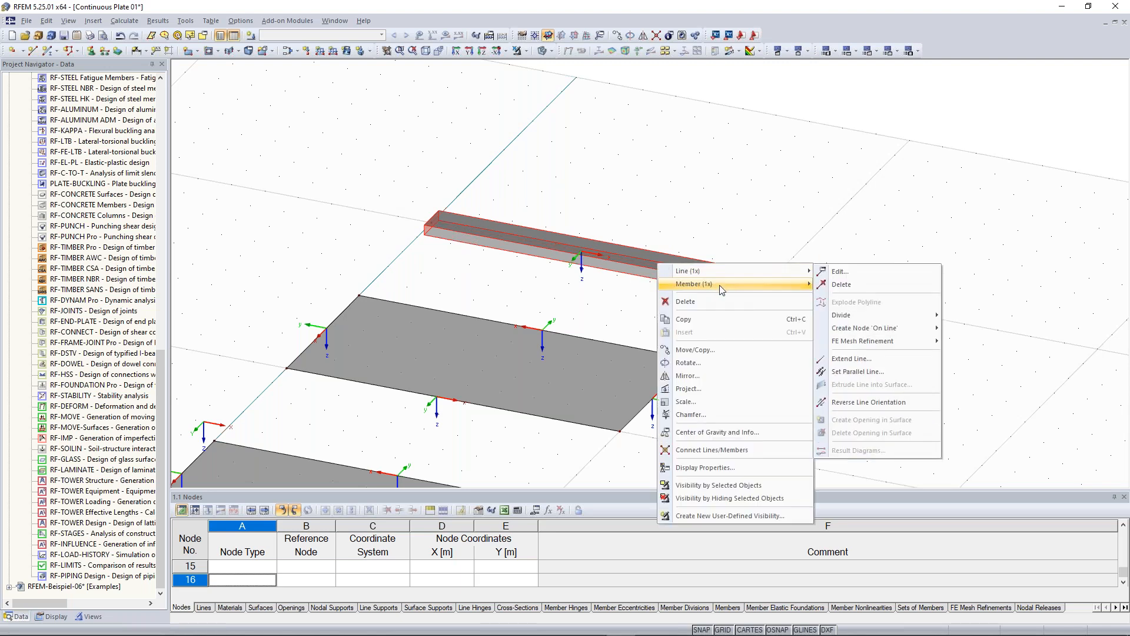
click(711, 214)
scroll(581, 306, down, 2)
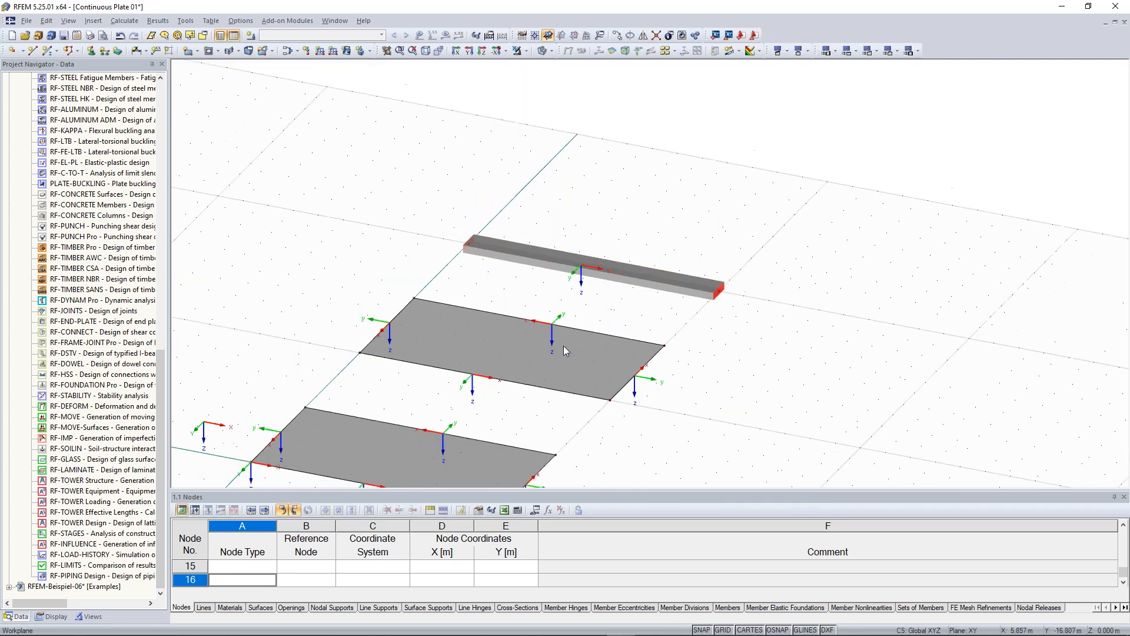
middle_drag(622, 332, 826, 114)
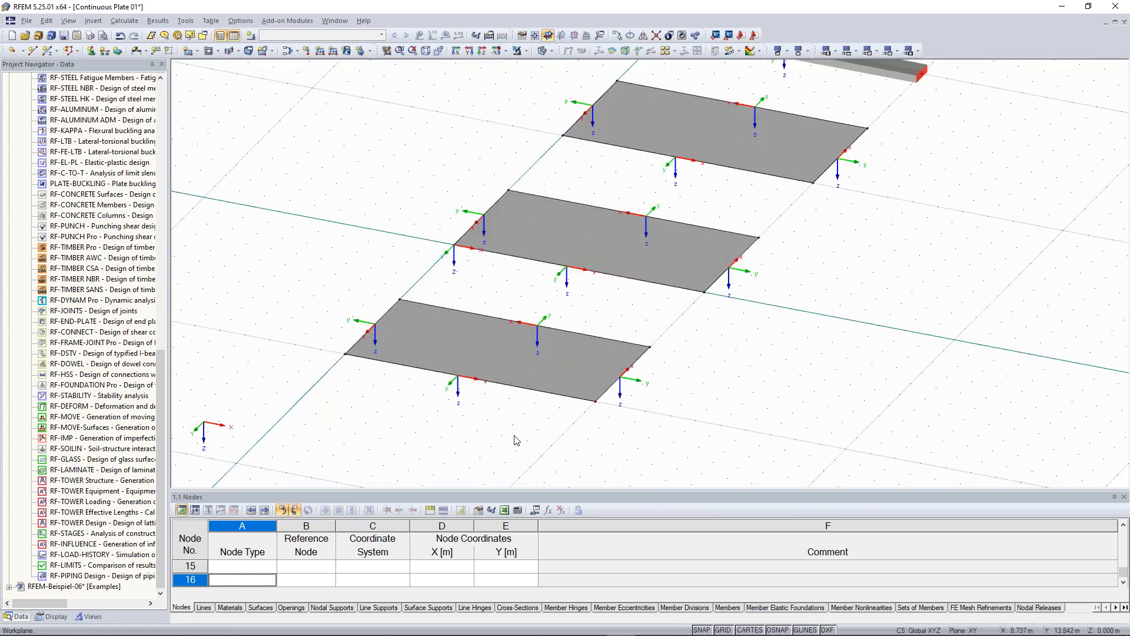
middle_drag(858, 320, 738, 481)
scroll(752, 157, up, 3)
middle_drag(739, 167, 706, 195)
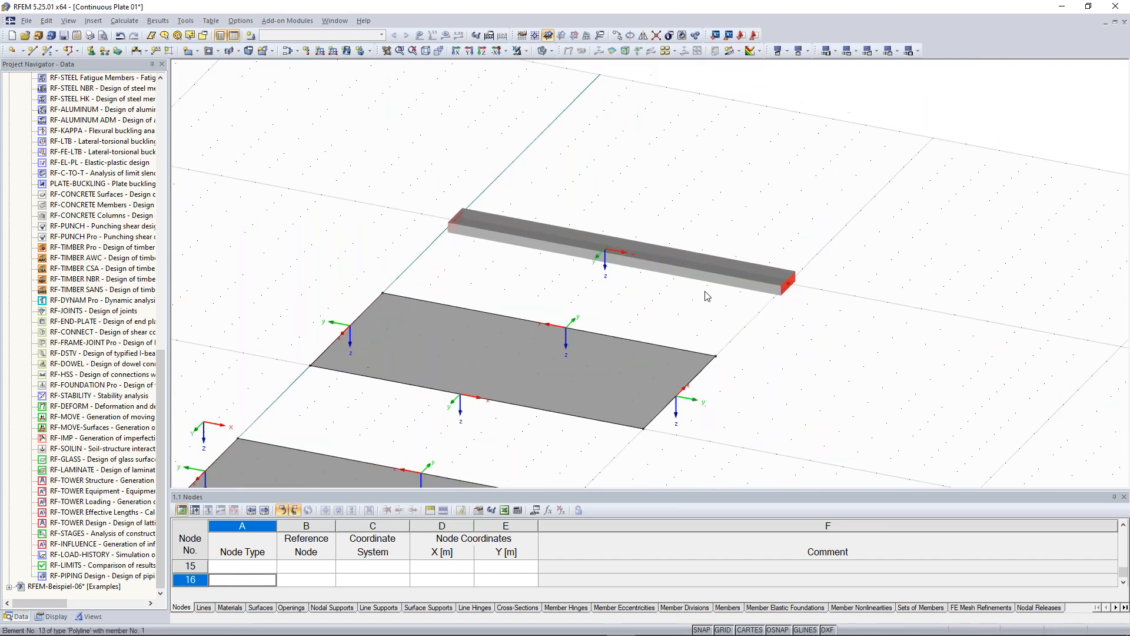
Turn off the local axis systems of the lines
right_click(685, 264)
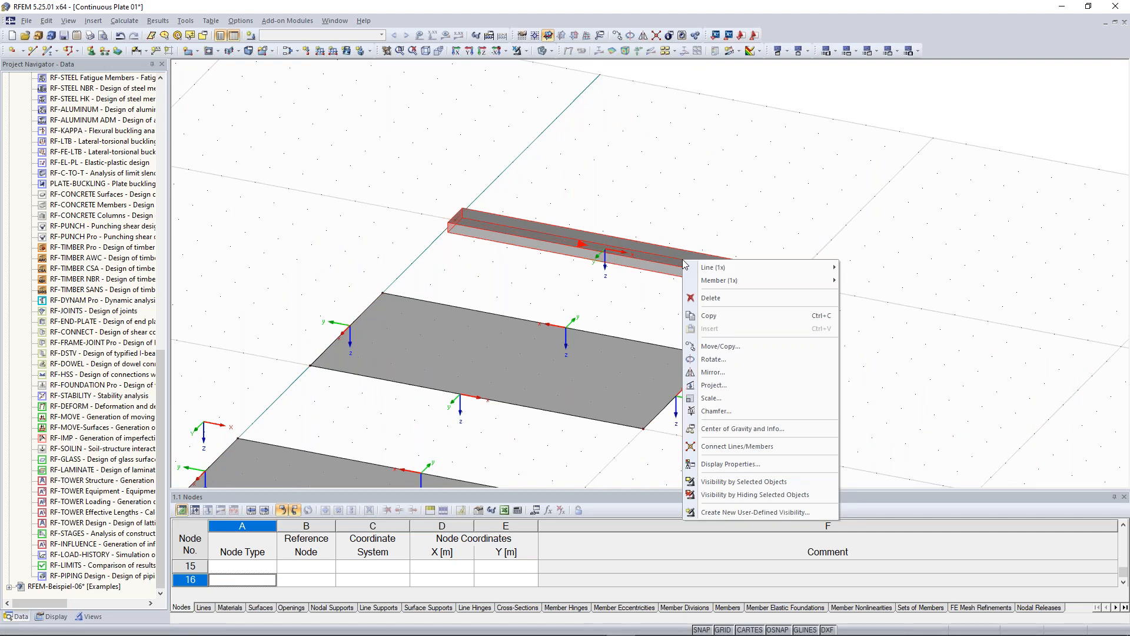
click(714, 299)
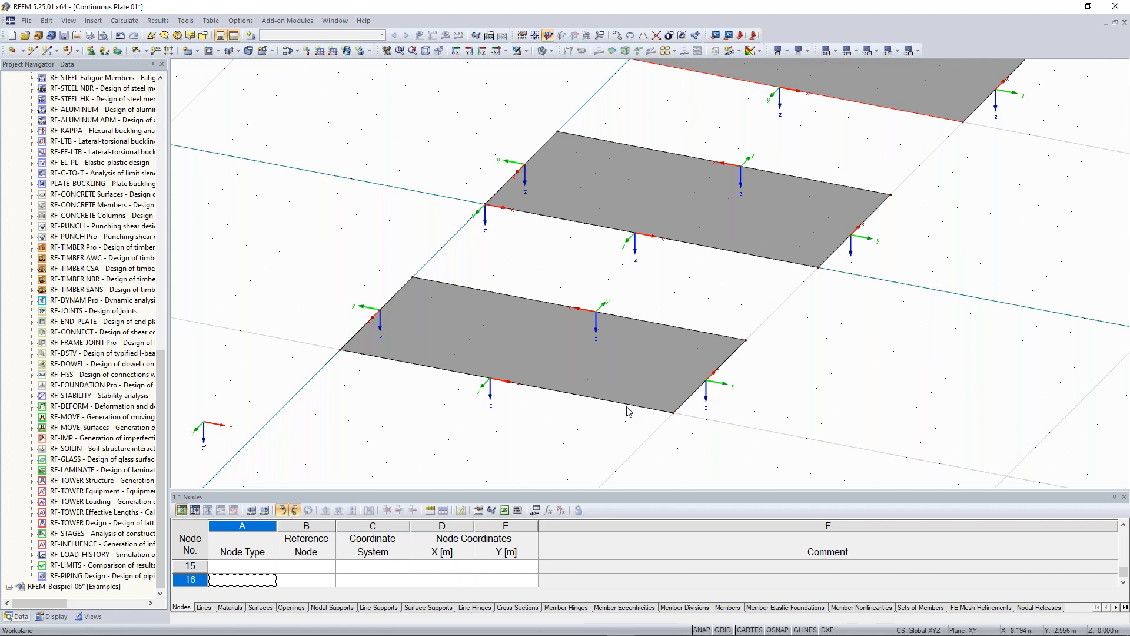
right_click(618, 402)
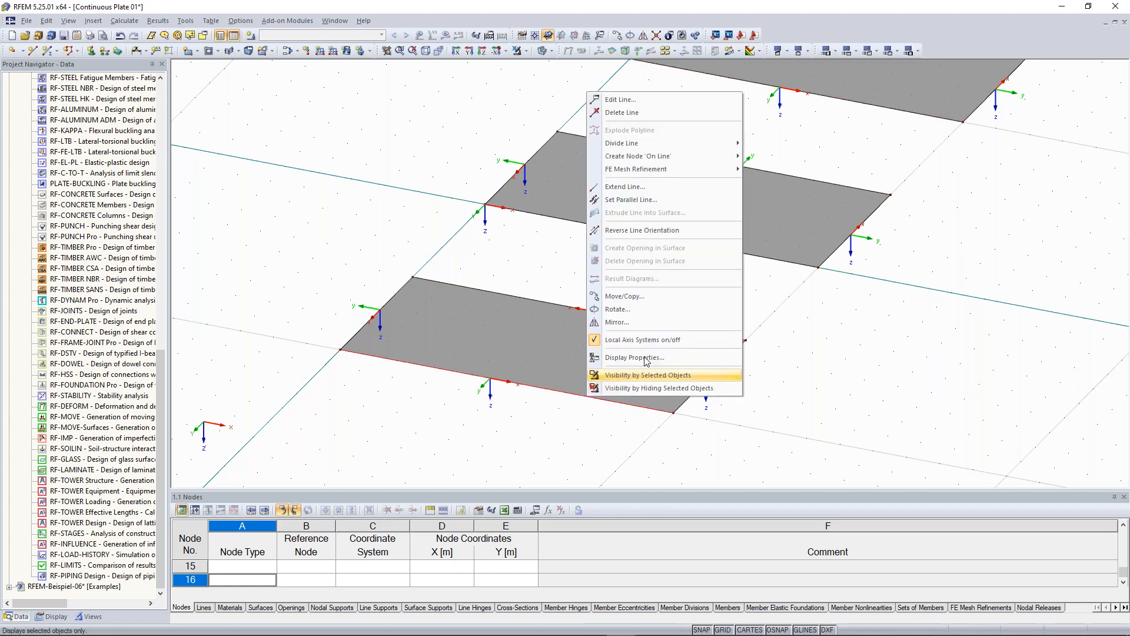
click(641, 339)
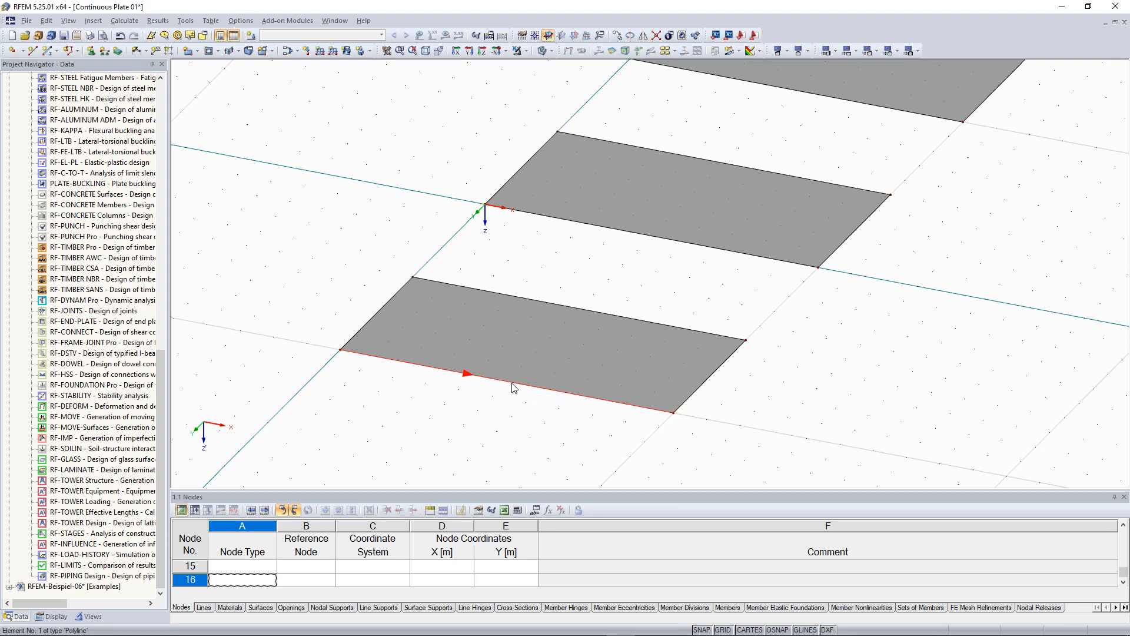
Divide the front long edge of the frontmost surface, line 1, with one new intermediate node
right_click(512, 386)
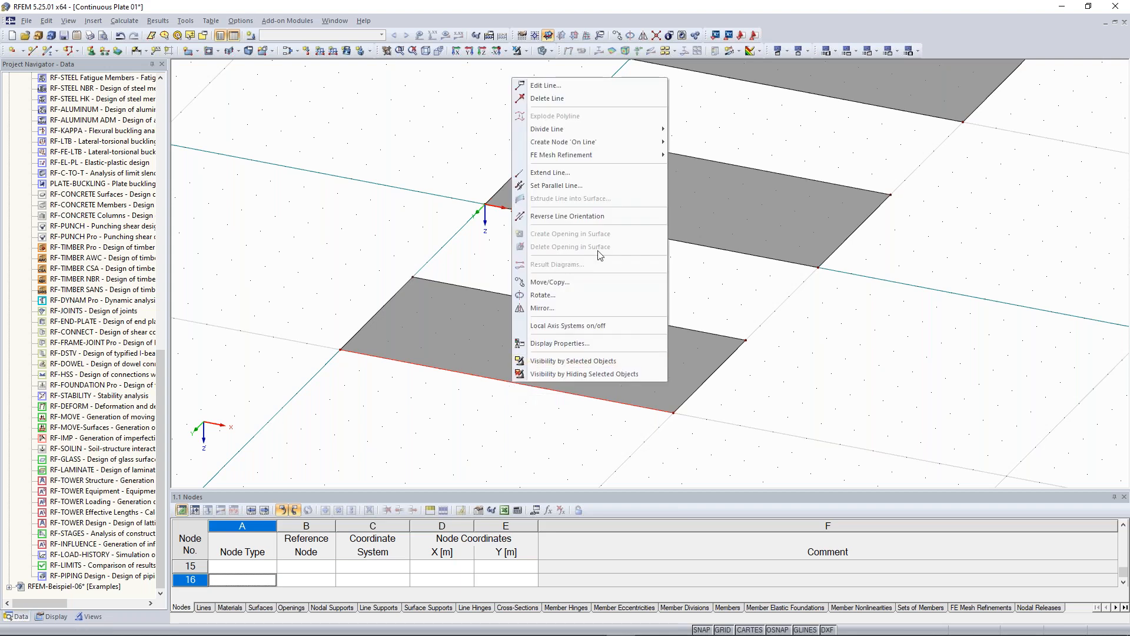
mouse_move(618, 132)
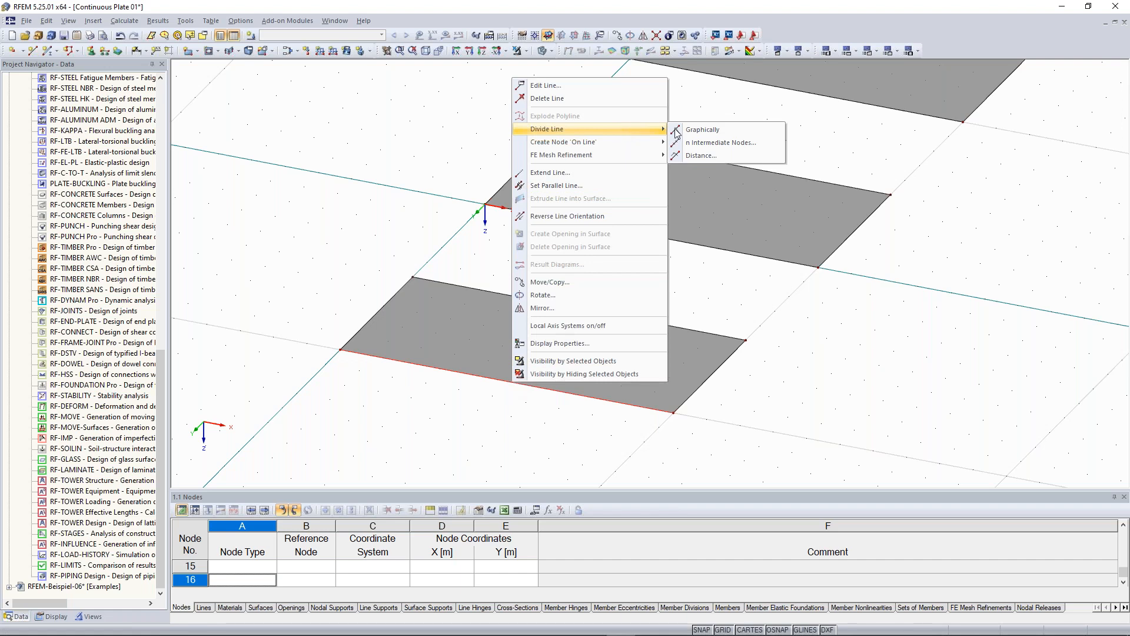
click(739, 148)
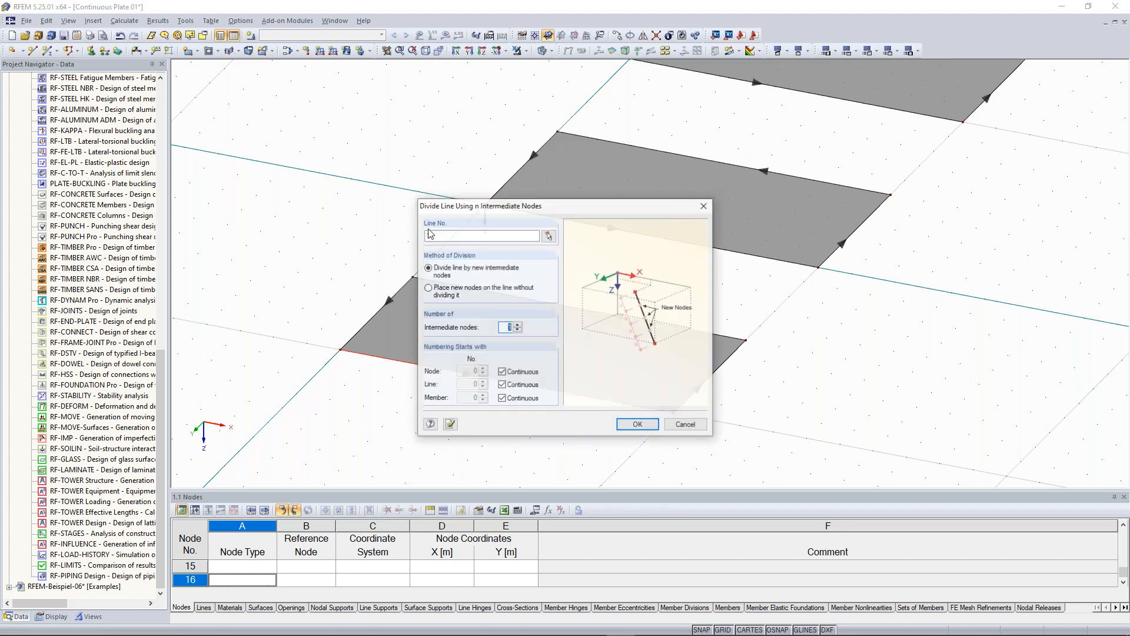
drag(538, 198, 811, 106)
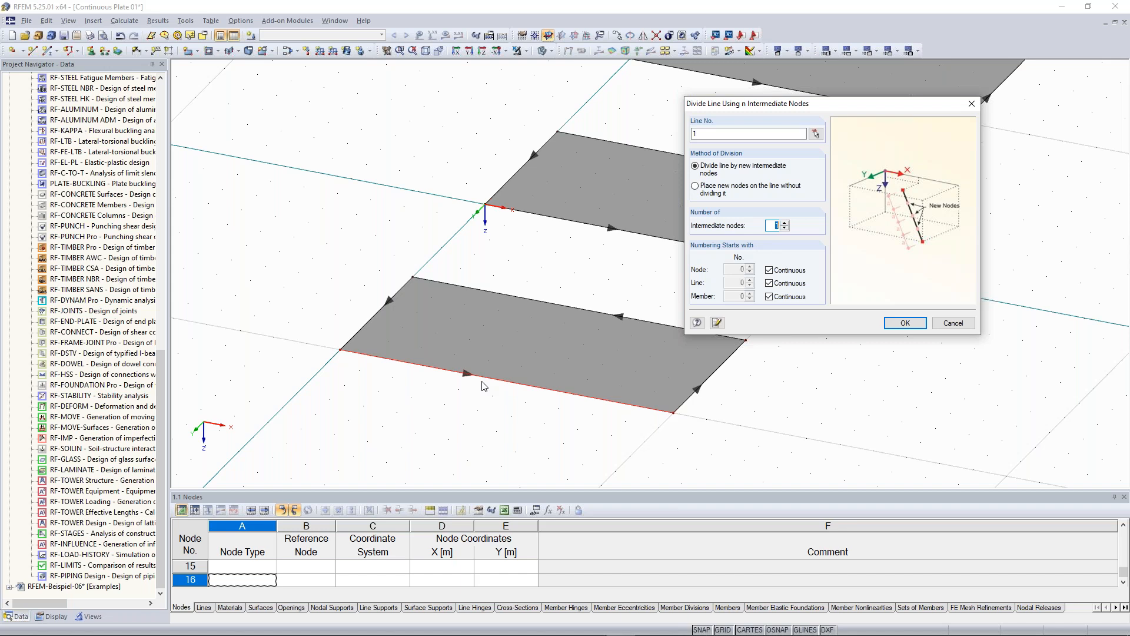
click(783, 224)
click(784, 227)
click(906, 323)
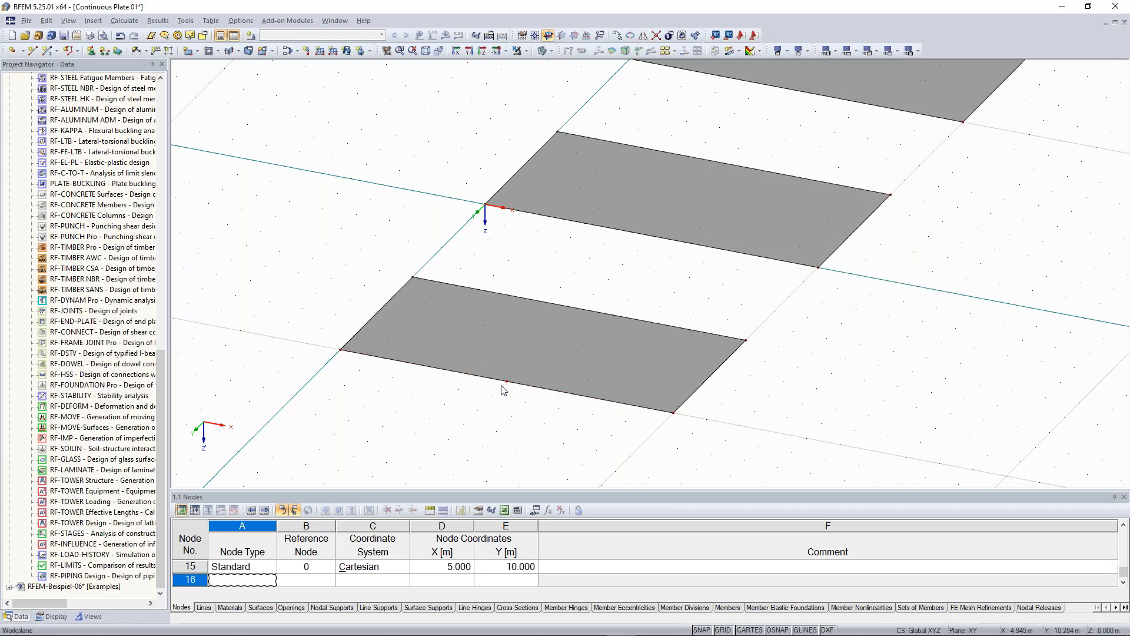
Draw a line across the frontmost surface from X 5, Y 10 m to X 5, Y 5 m and end the command
scroll(509, 385, up, 1)
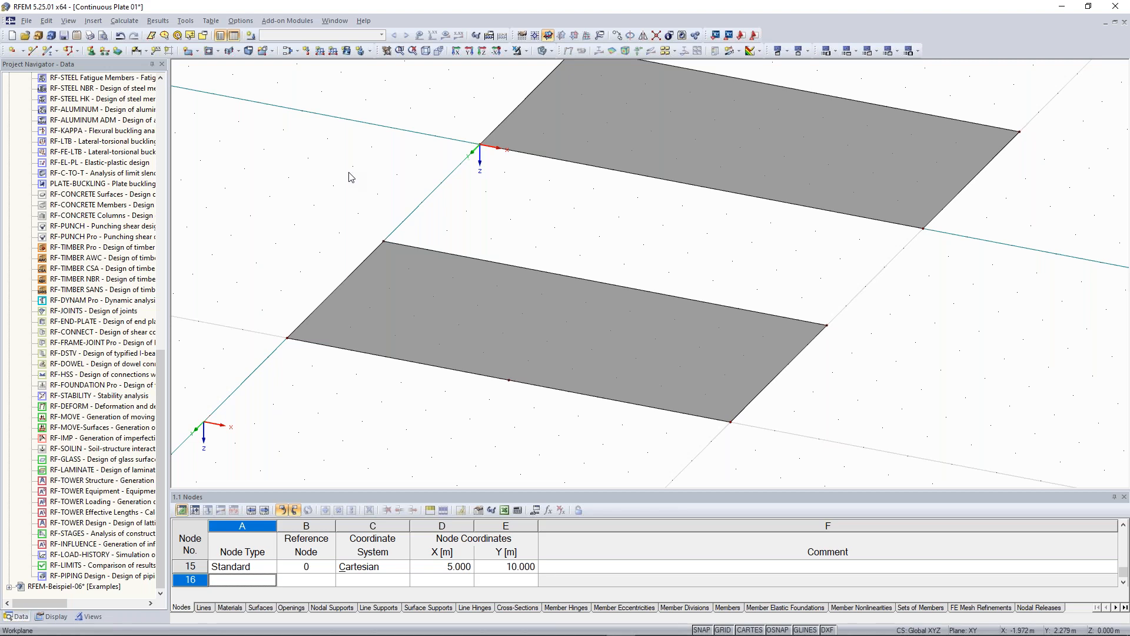
click(33, 51)
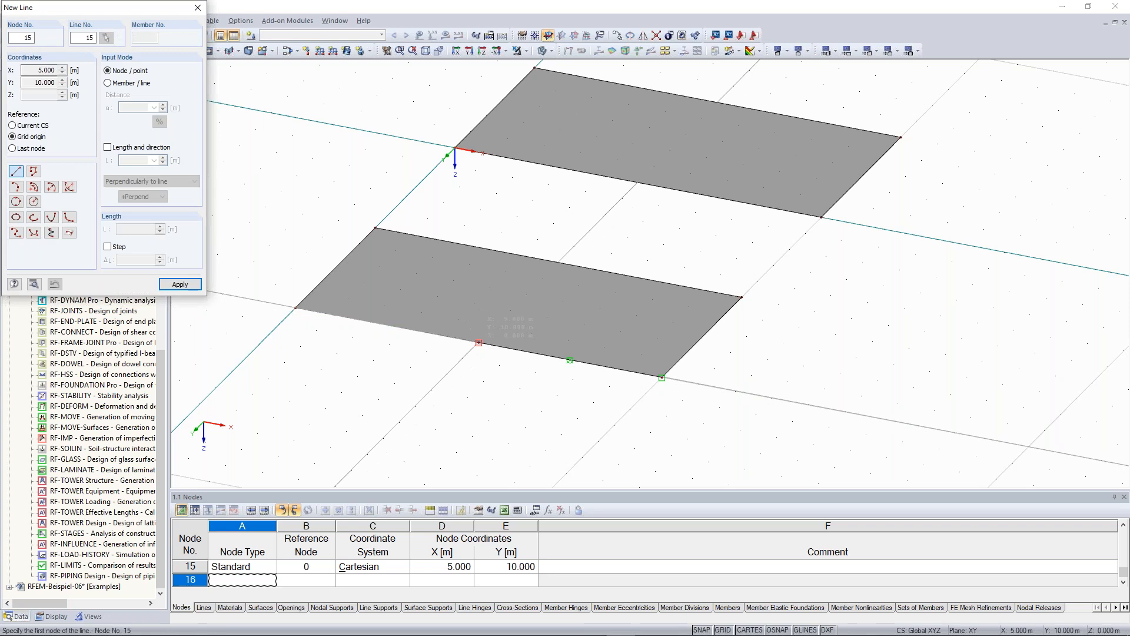
click(478, 342)
click(558, 262)
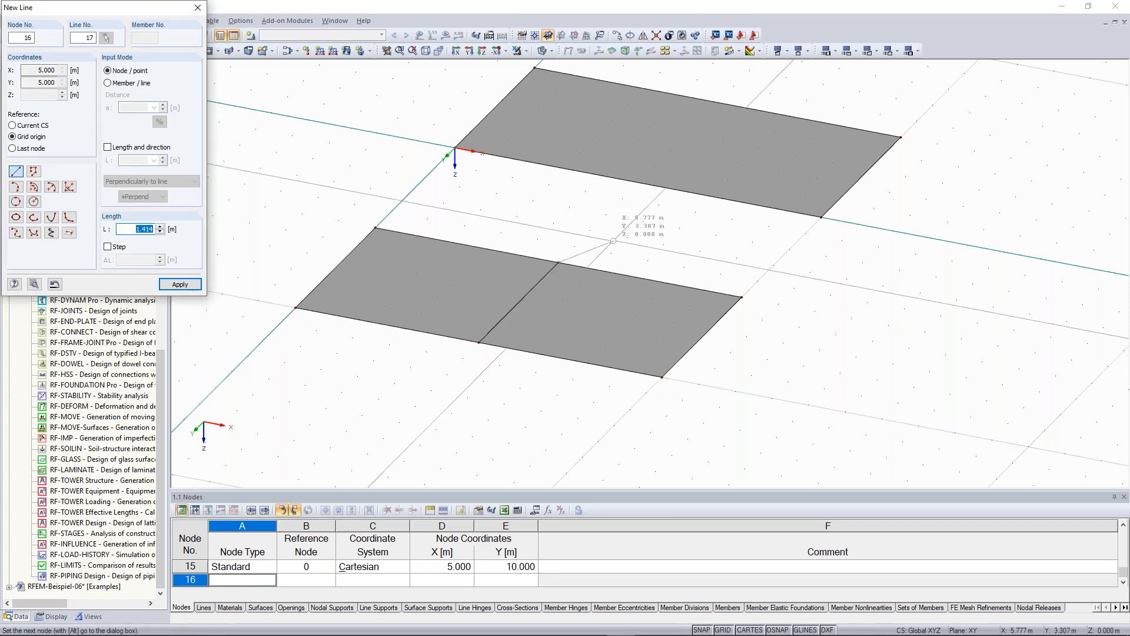
key(Escape)
Copy the frontmost surface's transverse middle line to midspan of the other two surfaces
scroll(625, 240, down, 1)
middle_drag(627, 230, 535, 303)
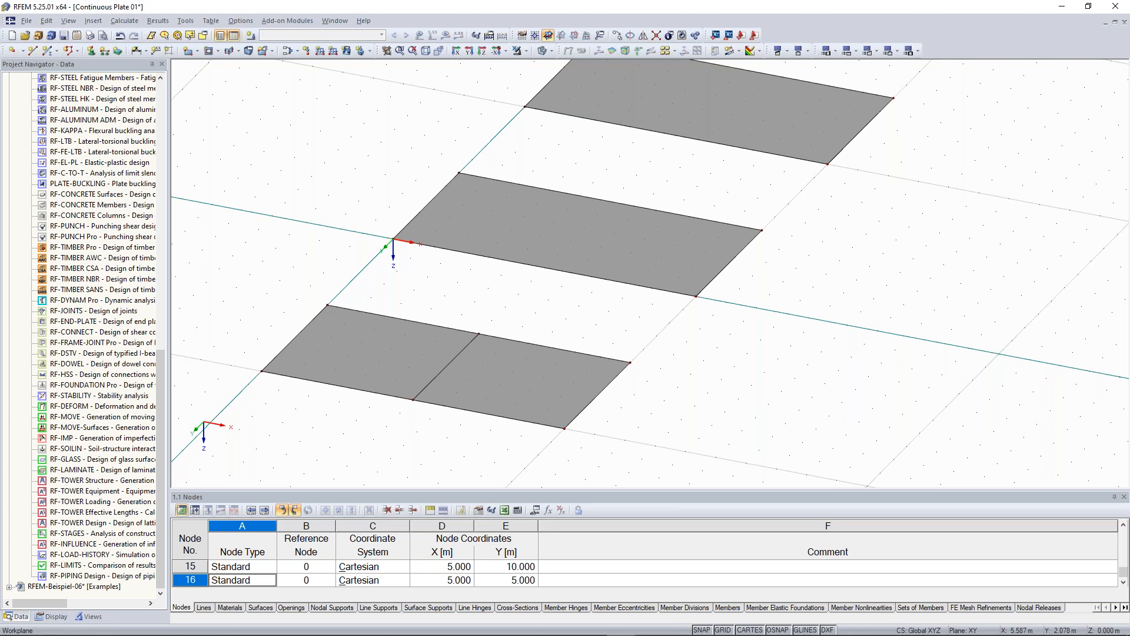
click(431, 382)
scroll(512, 260, down, 1)
middle_drag(454, 281, 491, 294)
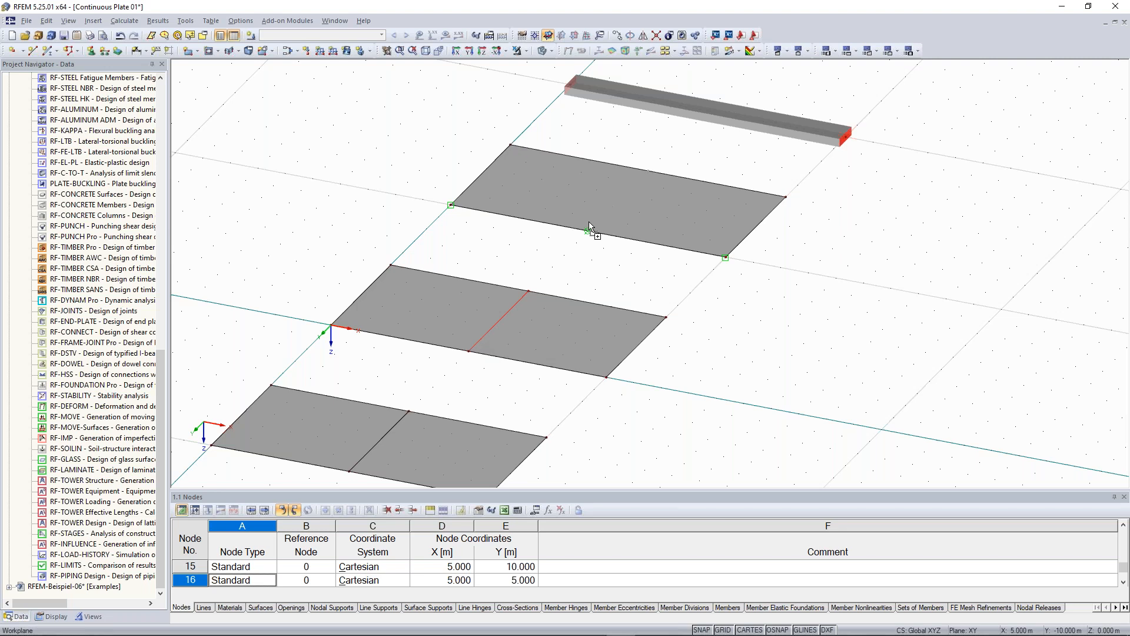
ctrl+drag(588, 223, 587, 230)
scroll(366, 236, down, 3)
ctrl+middle_drag(337, 224, 409, 216)
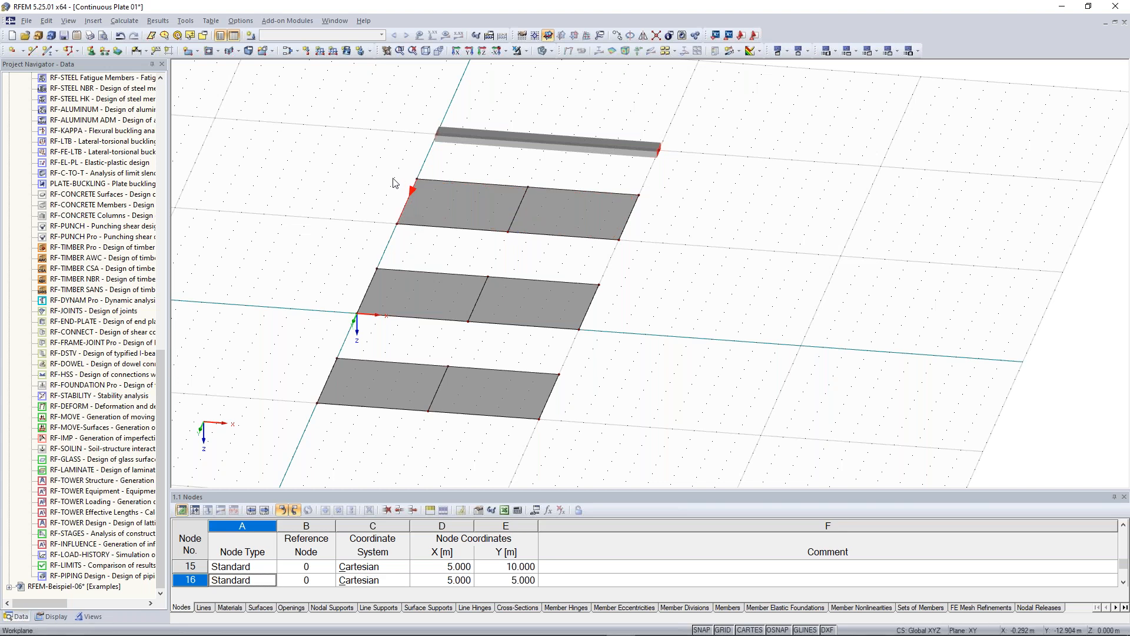
Open the beam's division by distance, using a new intermediate node relative to the member length
scroll(595, 318, up, 2)
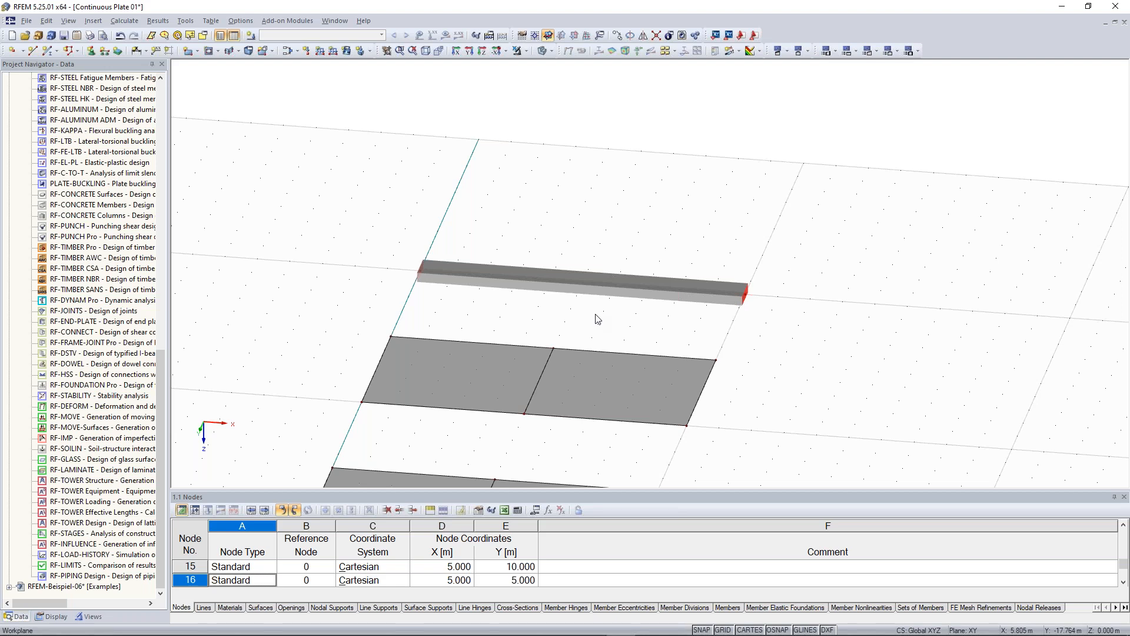
scroll(595, 314, up, 1)
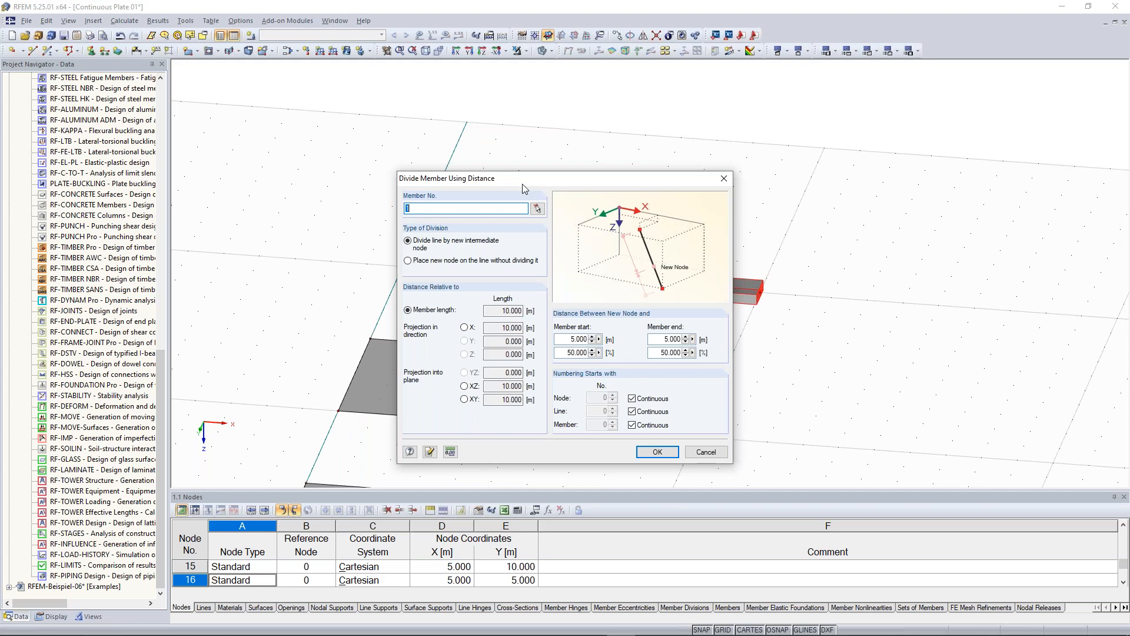
drag(521, 184, 897, 112)
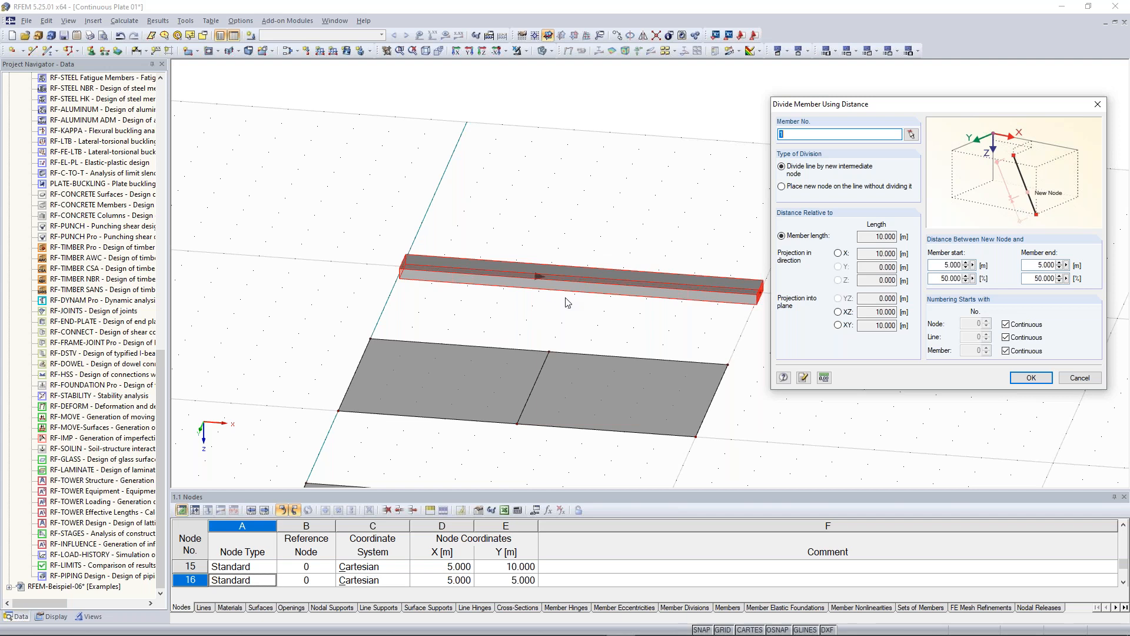
drag(940, 279, 964, 286)
click(940, 279)
drag(942, 265, 959, 265)
click(939, 266)
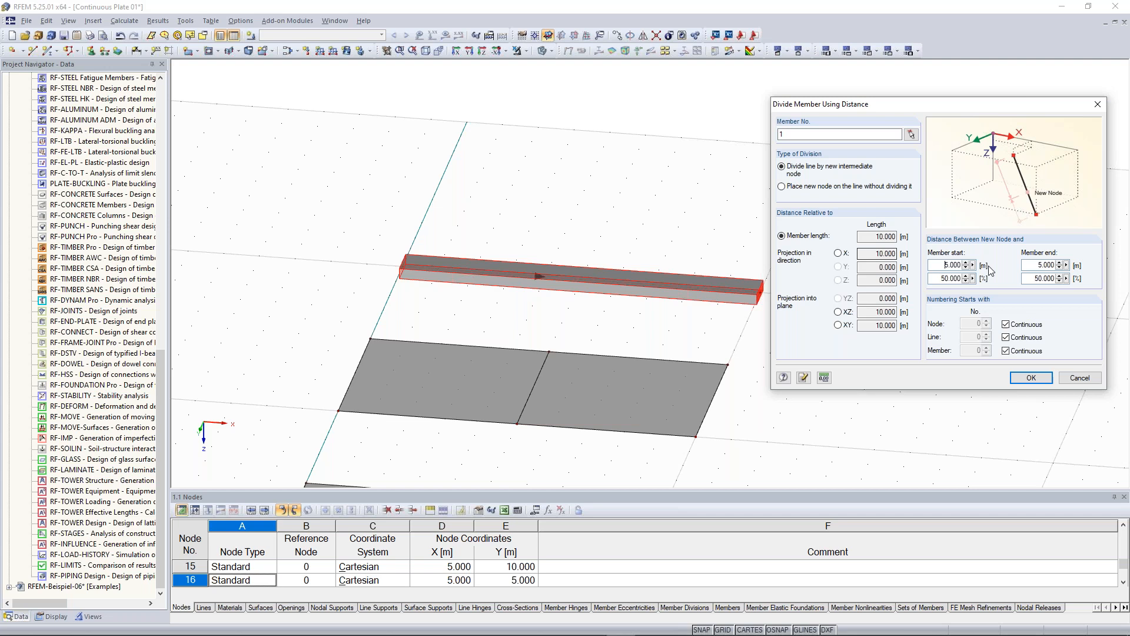
Try placing the division node 3 m from the member start and 6 m from the member end
double_click(951, 265)
text(3)
click(1038, 265)
double_click(952, 265)
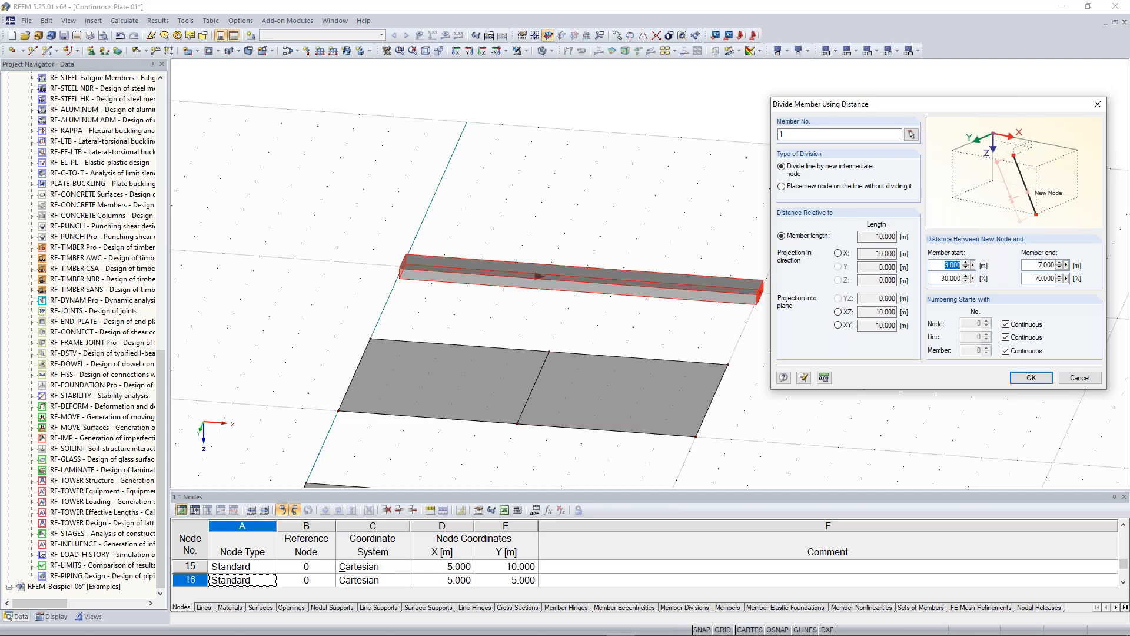
double_click(1042, 265)
text(6)
click(946, 264)
Divide the beam at 50% from the member start and select its new middle node
double_click(945, 279)
text(50)
click(945, 265)
click(1020, 385)
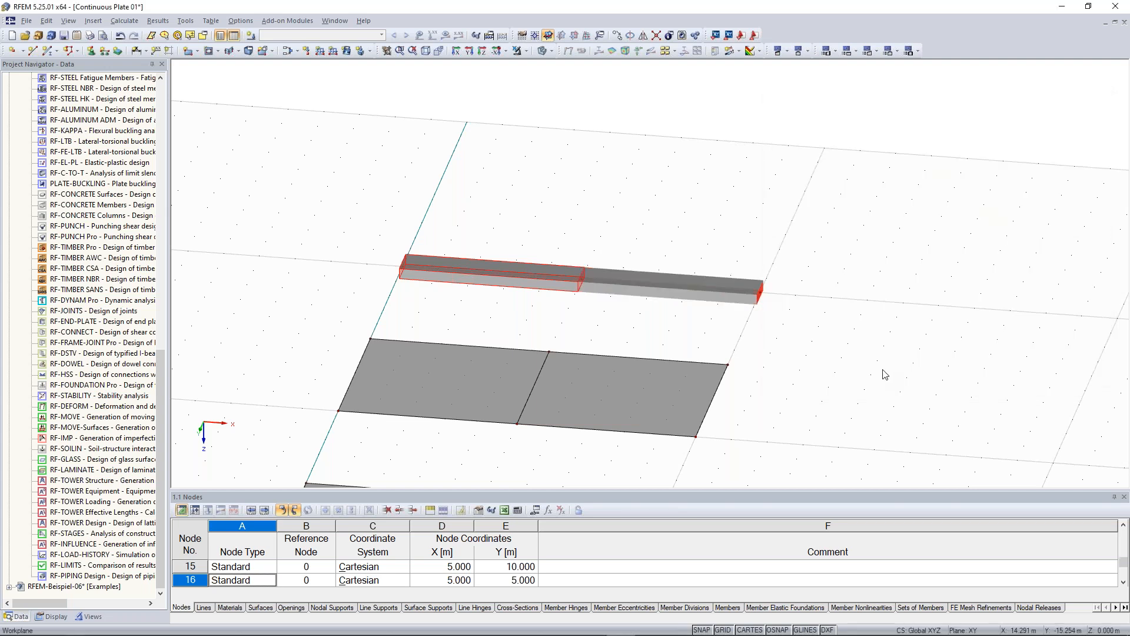
drag(581, 274, 621, 319)
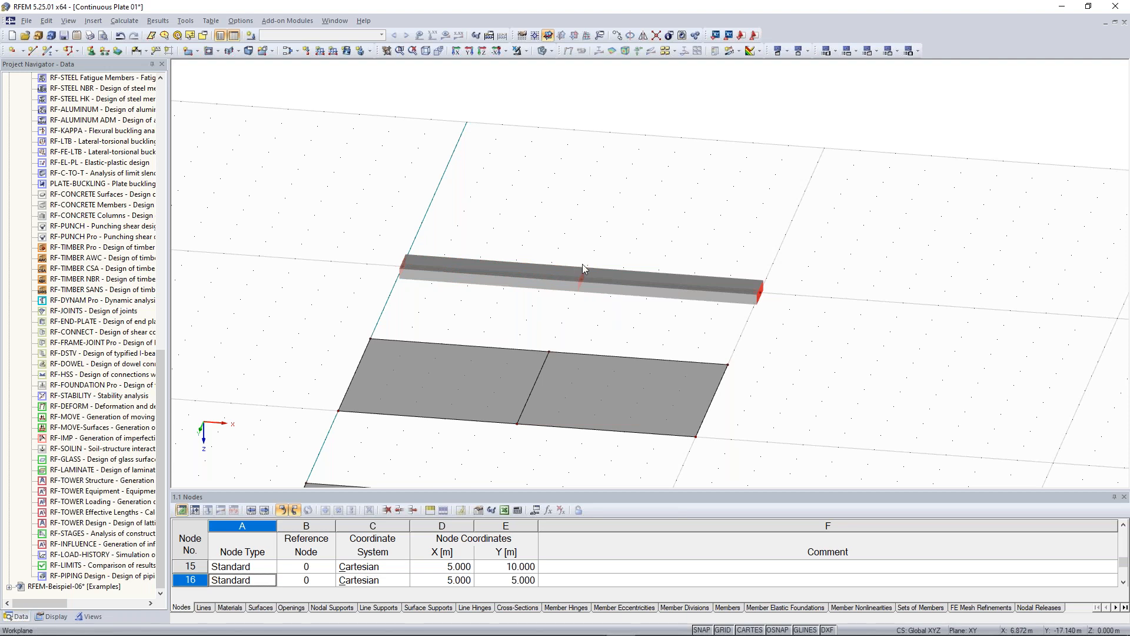
drag(562, 228, 620, 316)
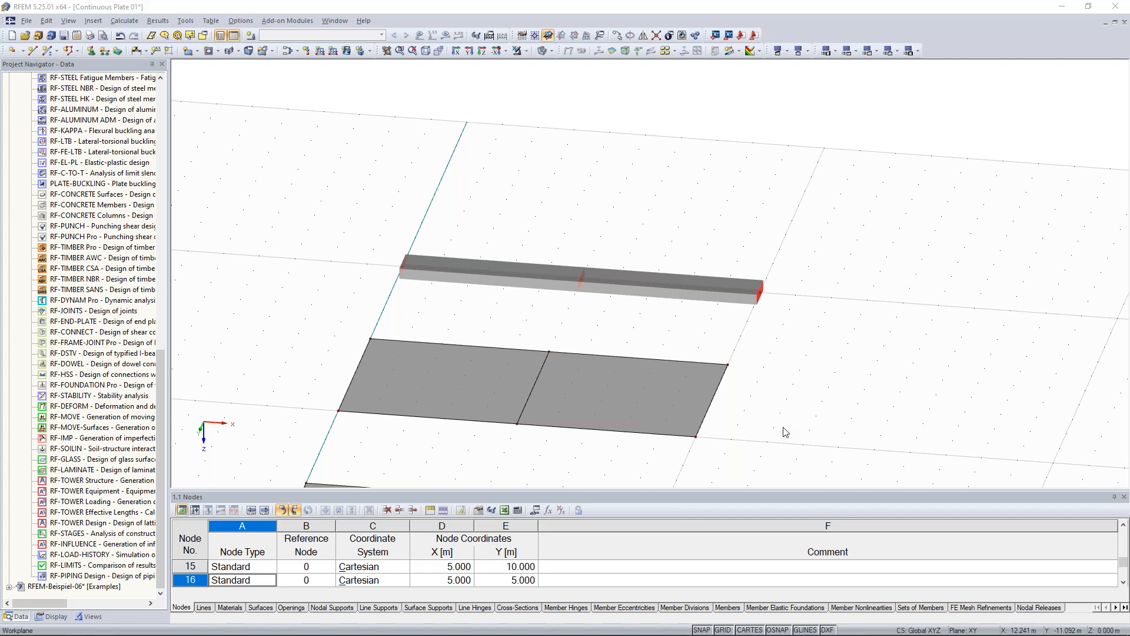
Open the beam's Rectangle 1000/300 cross-section for editing
scroll(784, 429, down, 2)
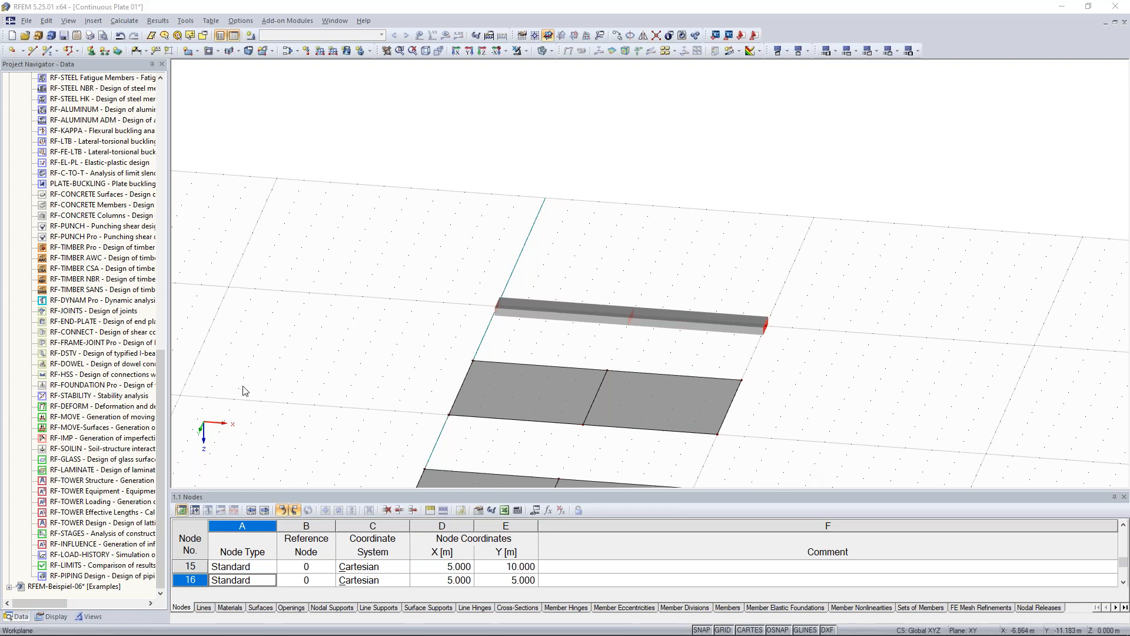
scroll(146, 177, up, 12)
scroll(146, 178, up, 6)
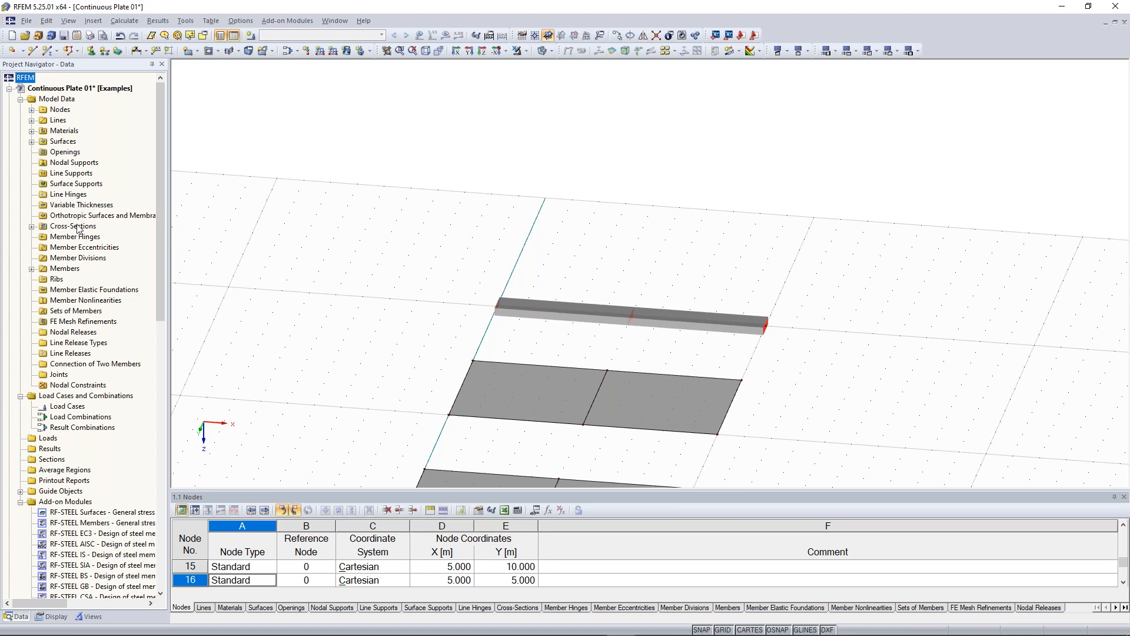
click(31, 227)
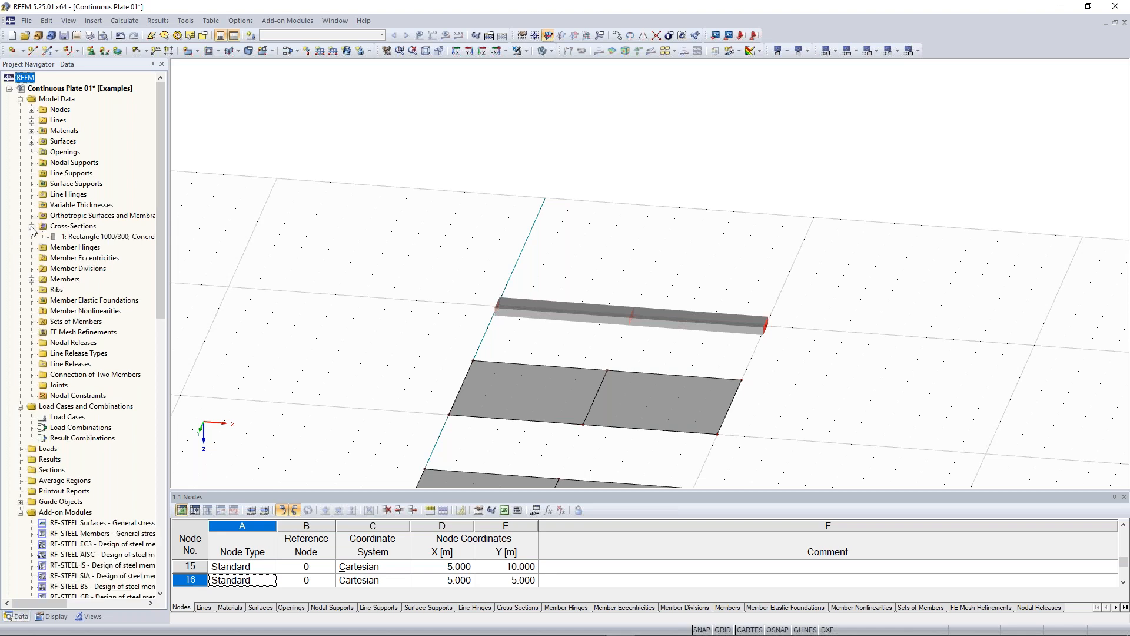
right_click(78, 237)
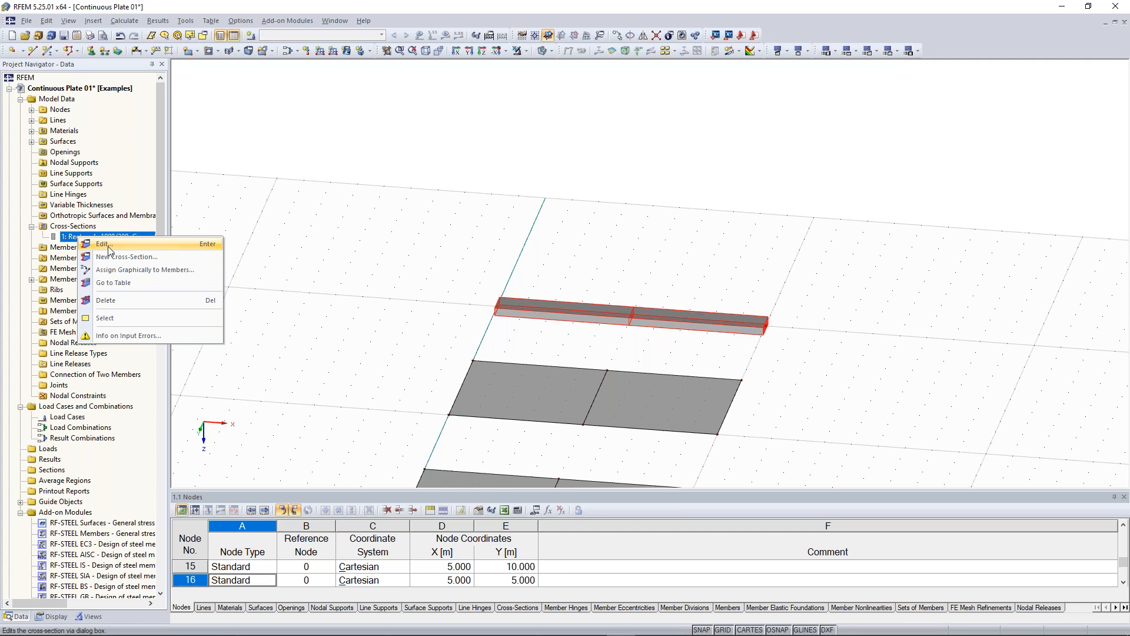
click(108, 245)
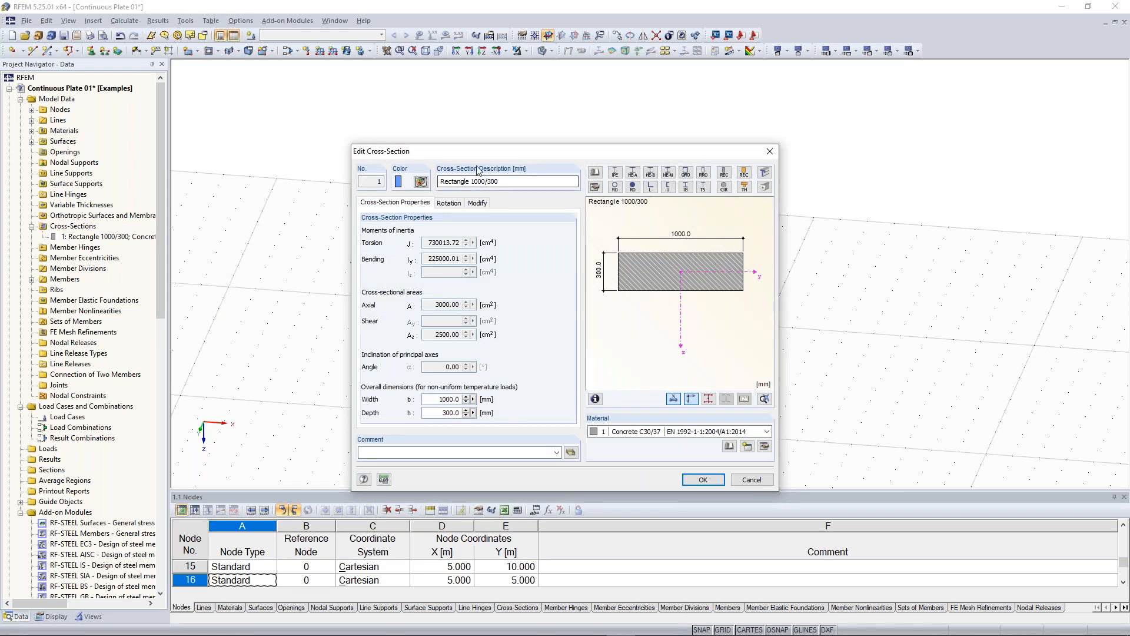
Try the cross-section descriptions Rectangle 900/300, 100/200 and 1000/200, and return to Rectangle 1000/300
drag(471, 183, 486, 182)
text(900)
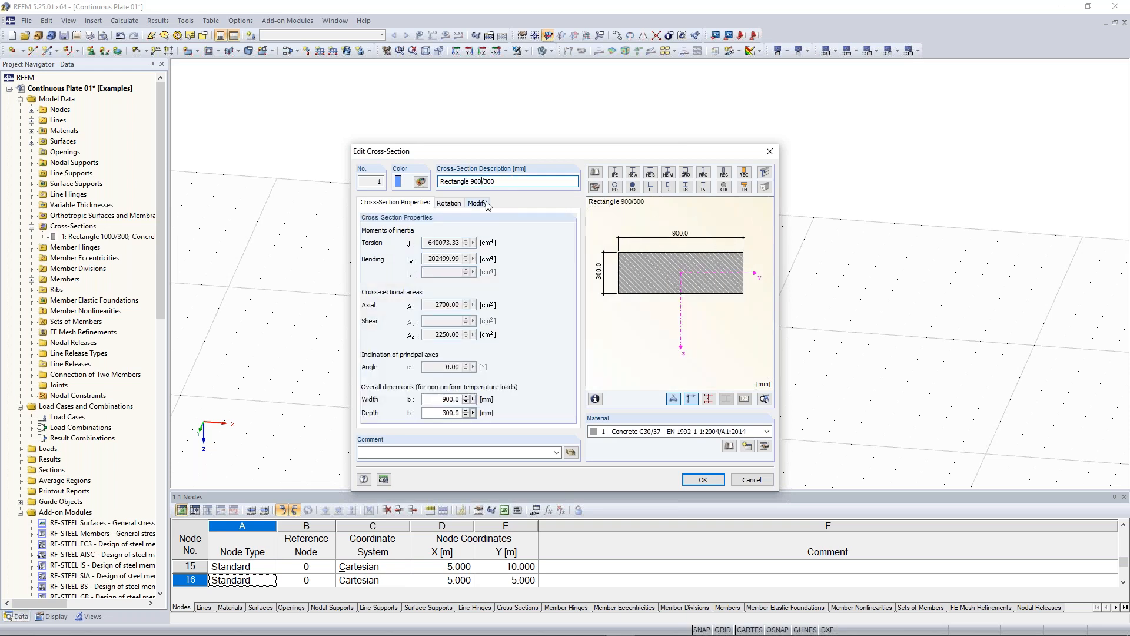
drag(484, 182, 496, 182)
text(200)
drag(471, 180, 481, 181)
text(100)
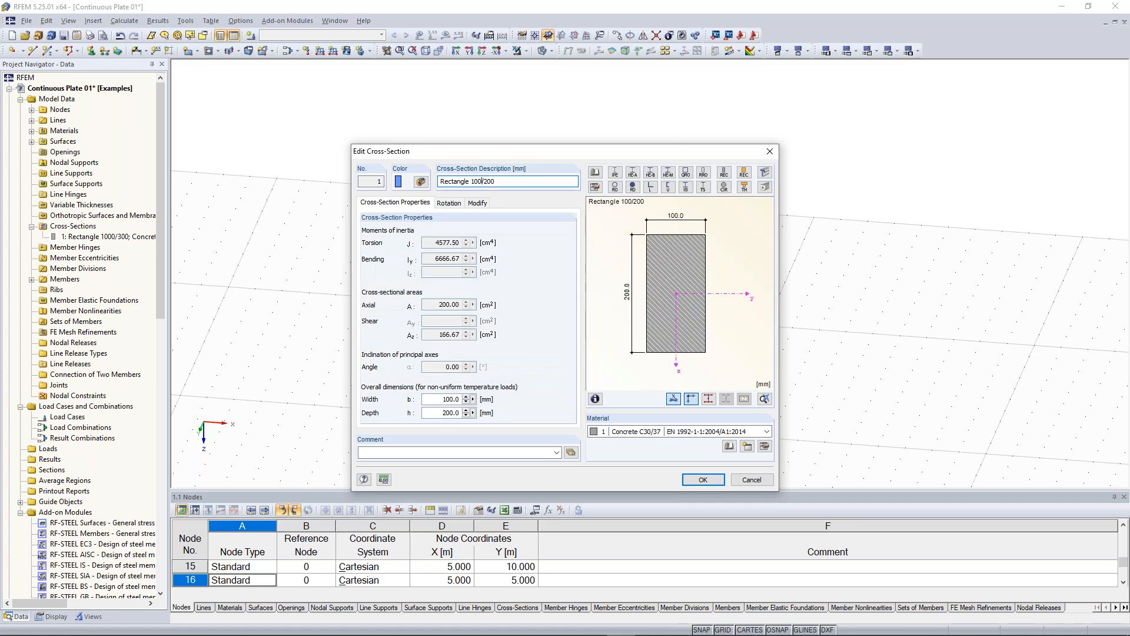
text(0/)
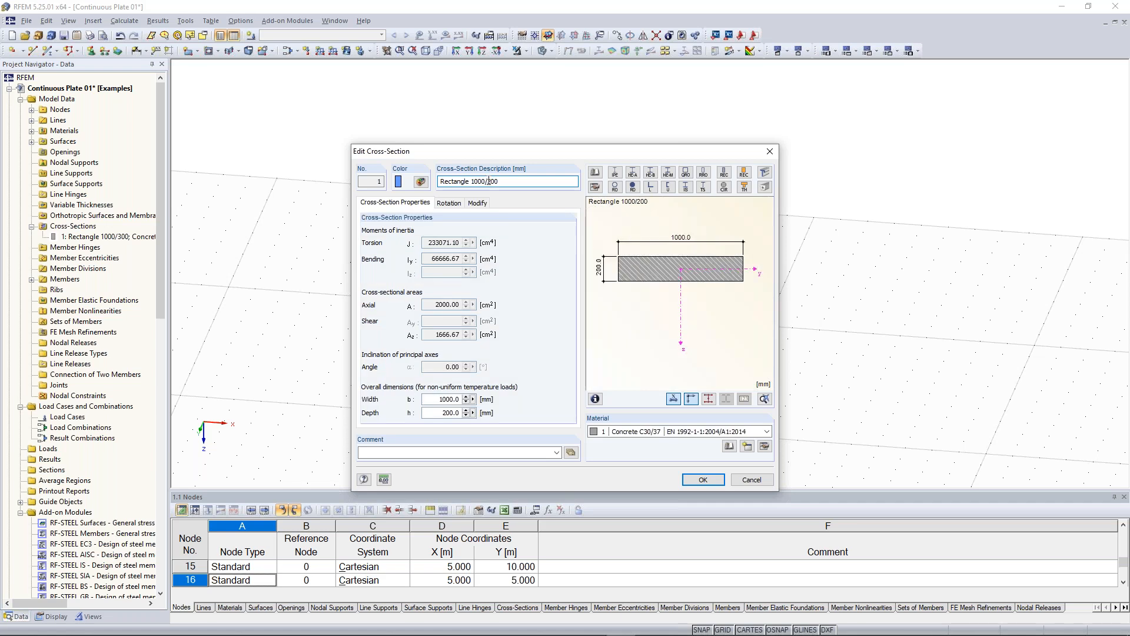
text(3)
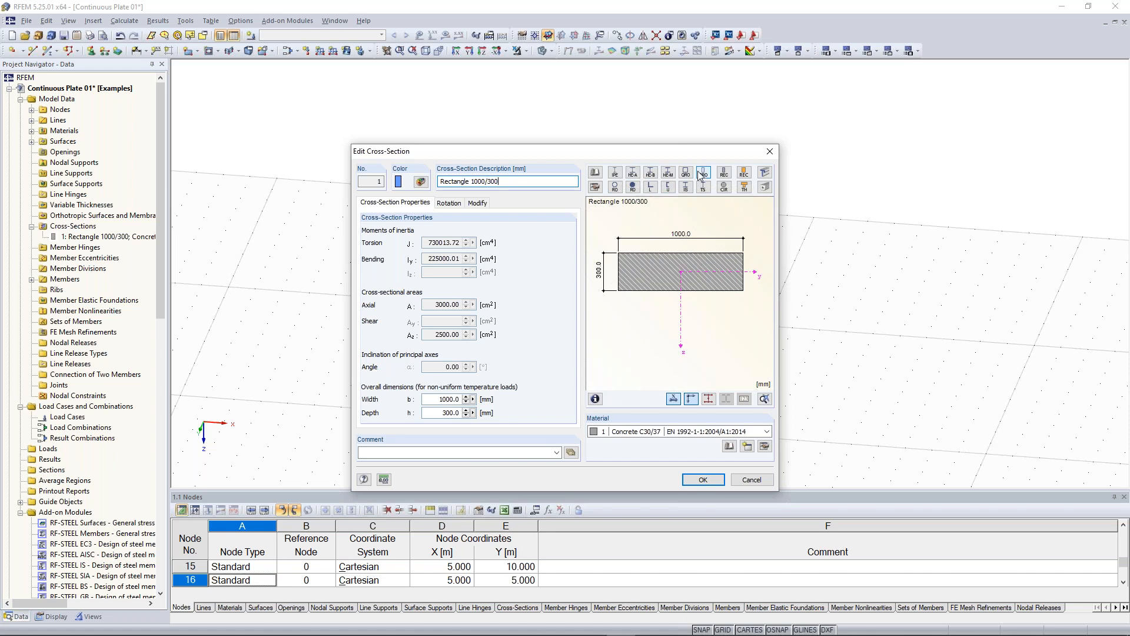
Look at the IPE sections in the rolled cross-section library and leave the cross-section editing without applying anything
click(617, 174)
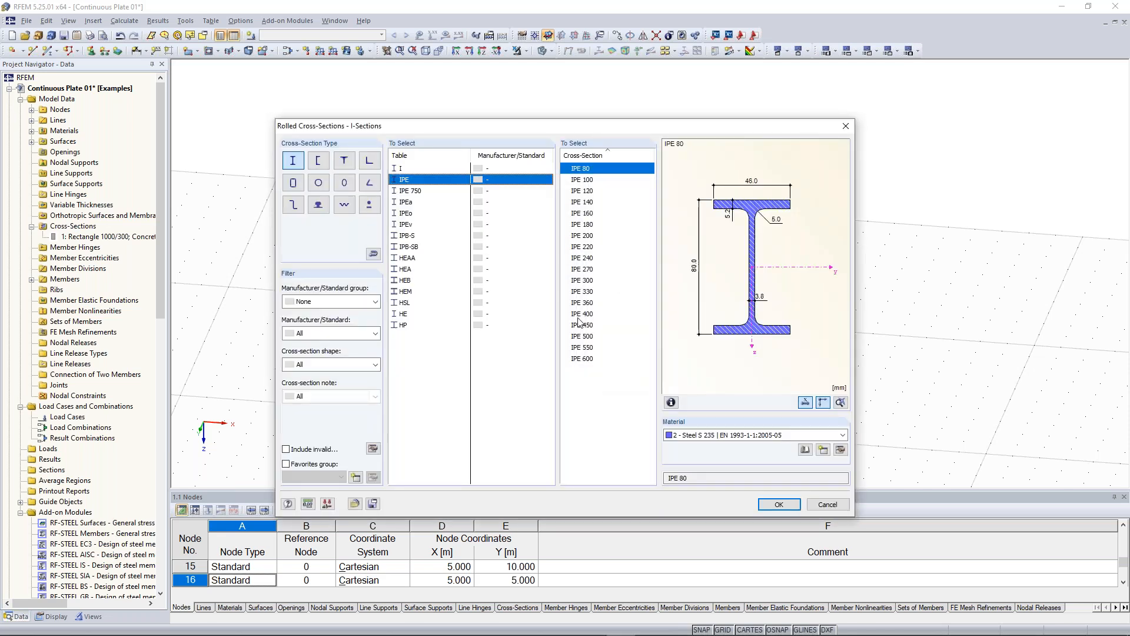
click(833, 505)
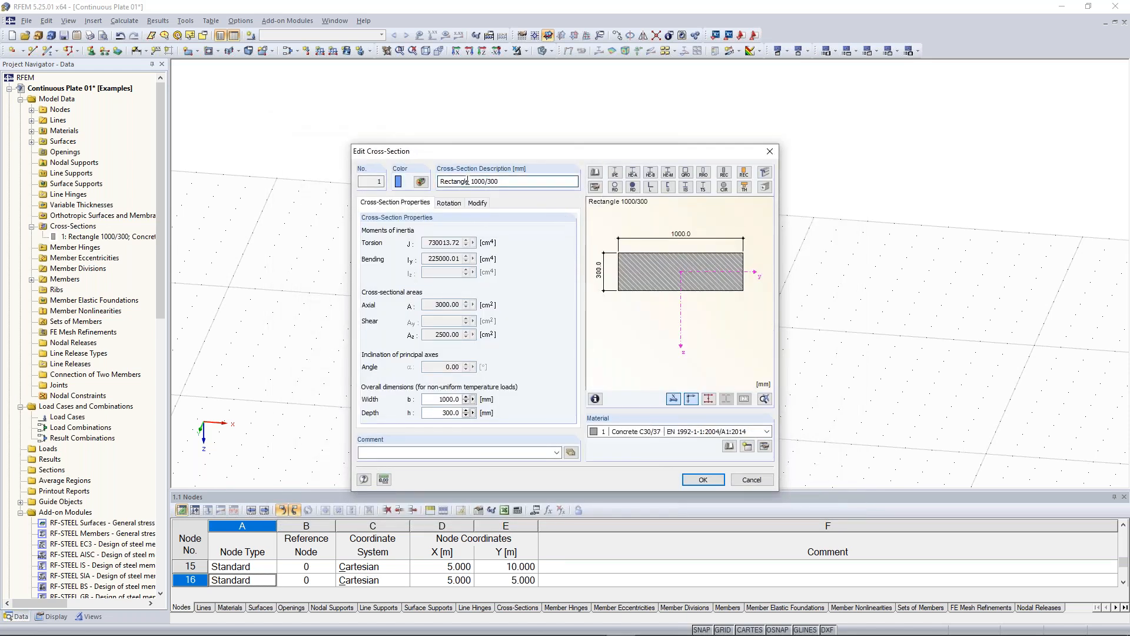
click(510, 183)
click(753, 481)
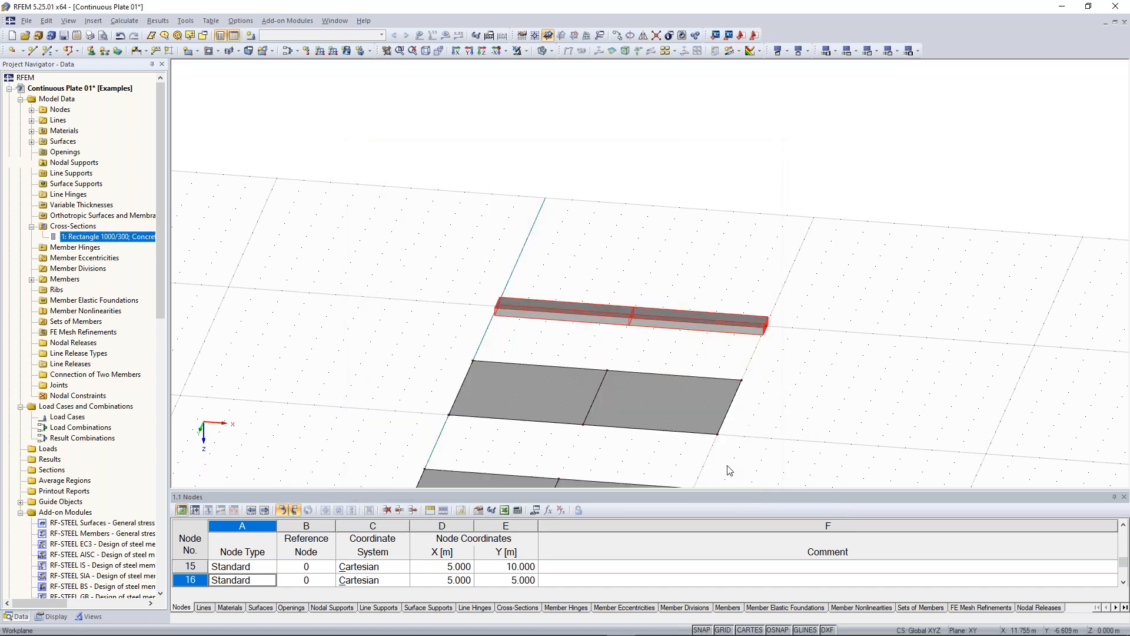
Select both halves of the beam, open their member properties to view the cross-section options, and close them without applying anything
click(526, 318)
ctrl+middle_drag(668, 304, 763, 305)
middle_drag(712, 268, 449, 98)
ctrl+middle_drag(739, 335, 664, 227)
drag(670, 202, 795, 400)
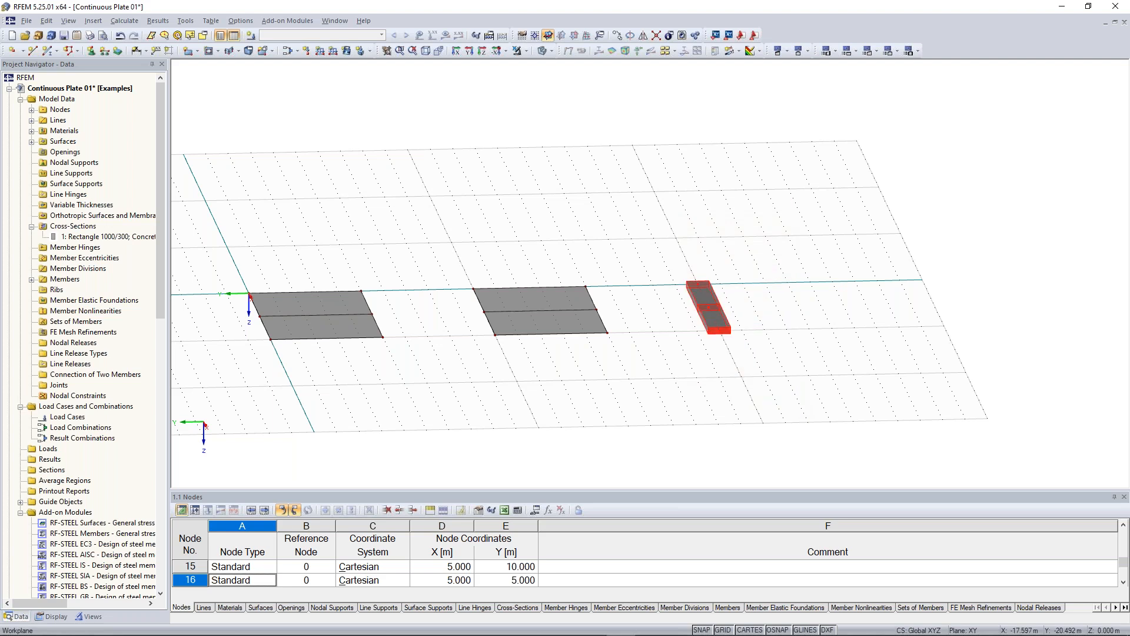
right_click(714, 313)
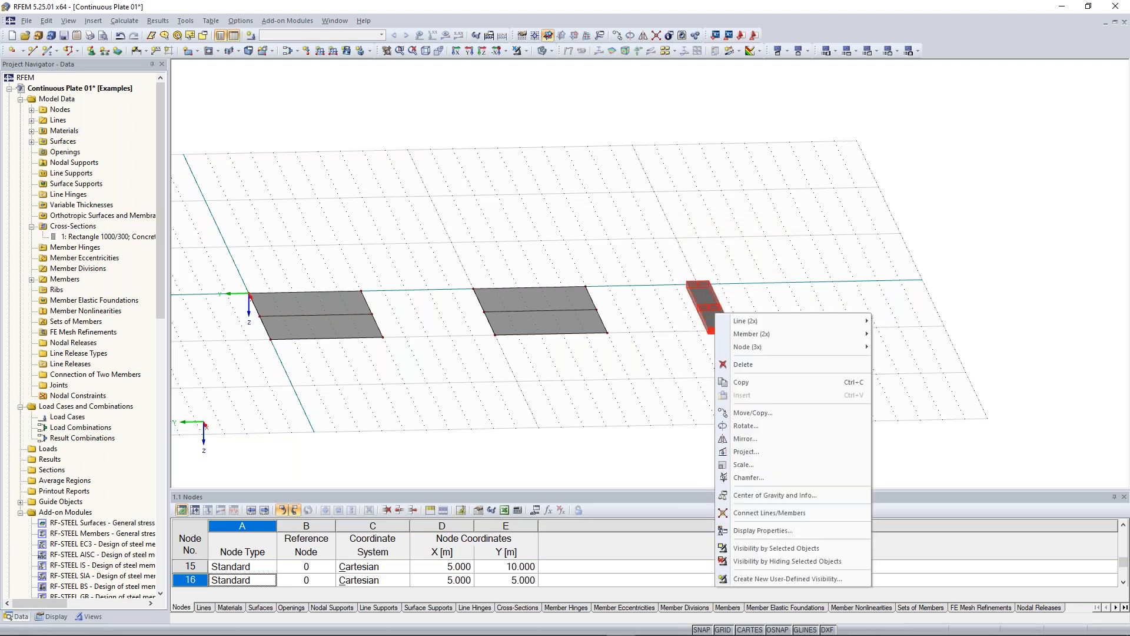
mouse_move(748, 336)
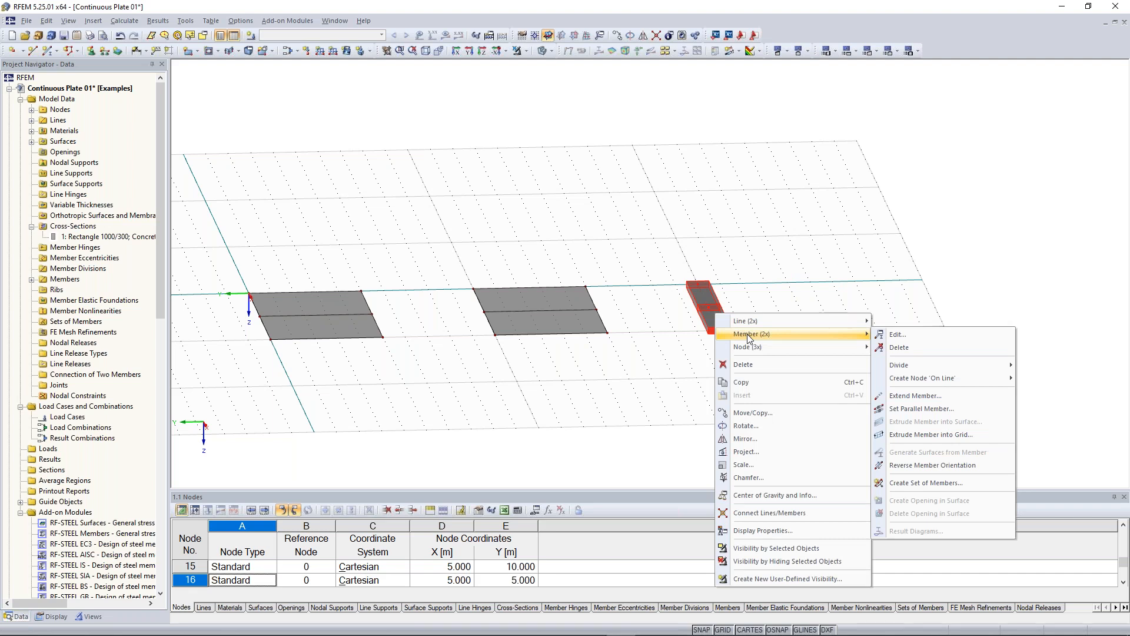
click(897, 334)
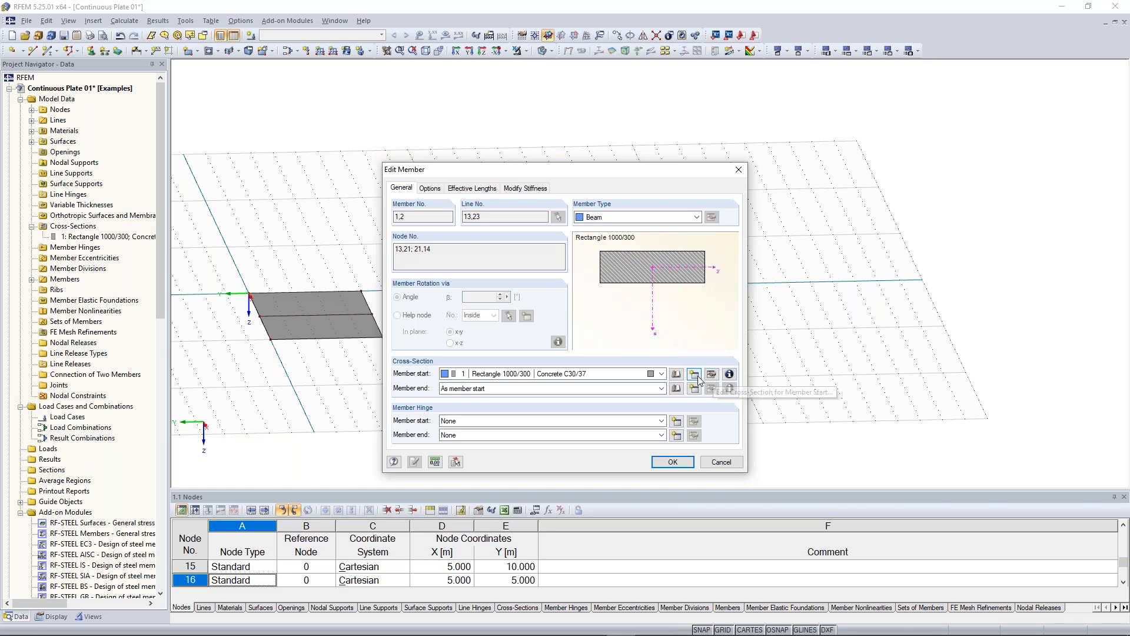
click(738, 175)
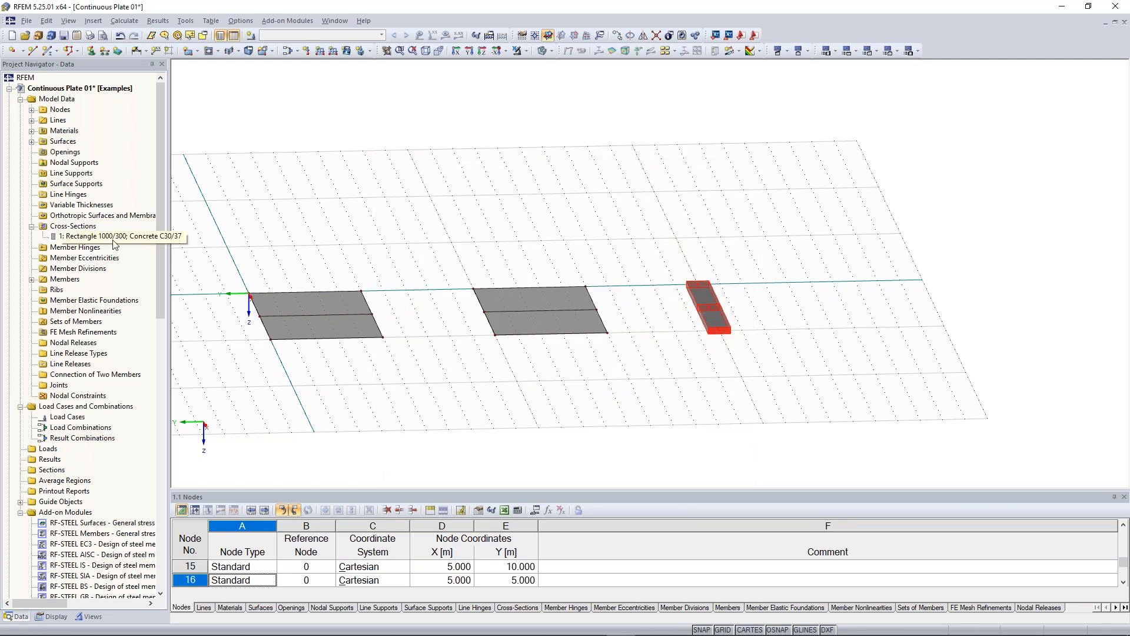
Place Hinged line supports on the two outer transverse edges and the midspan line of all three plates
scroll(415, 258, down, 2)
middle_drag(382, 250, 722, 354)
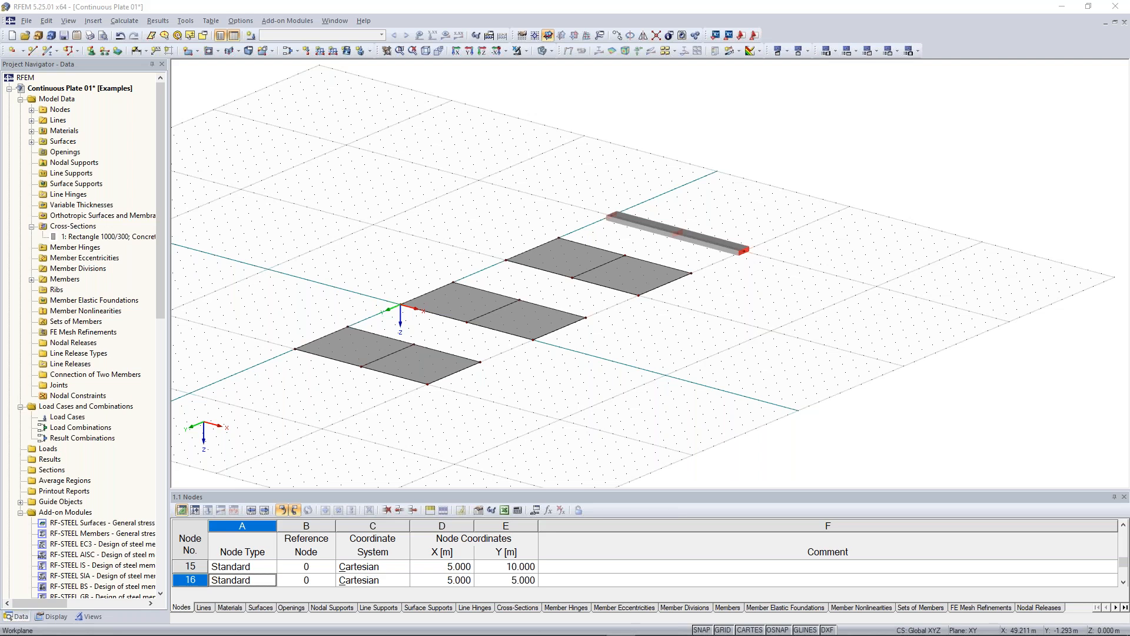
scroll(474, 321, up, 1)
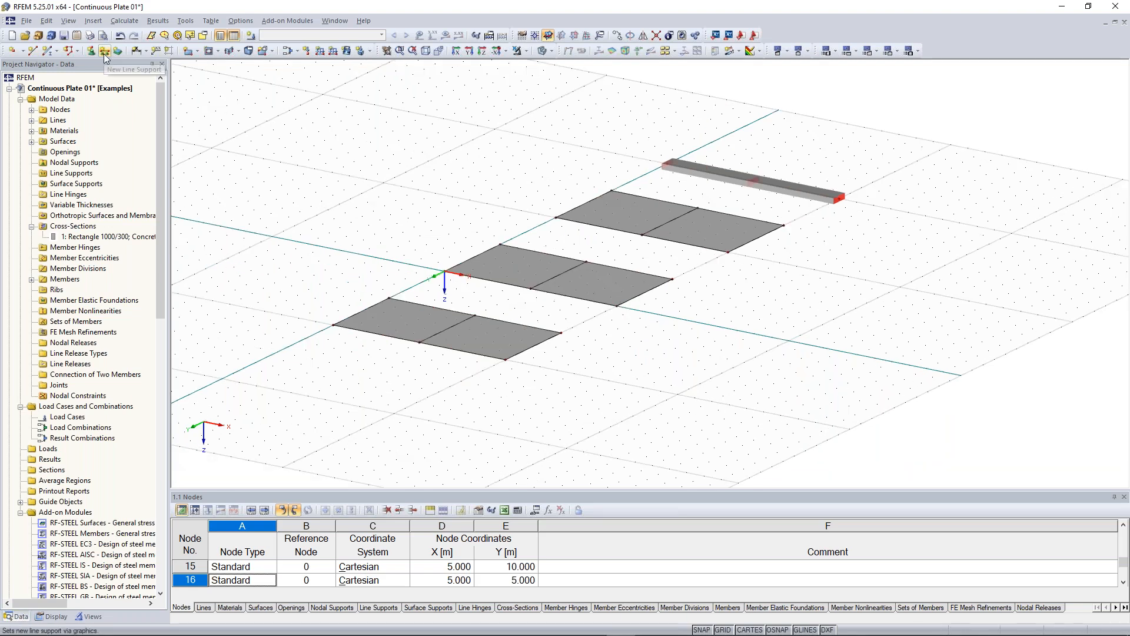
click(104, 55)
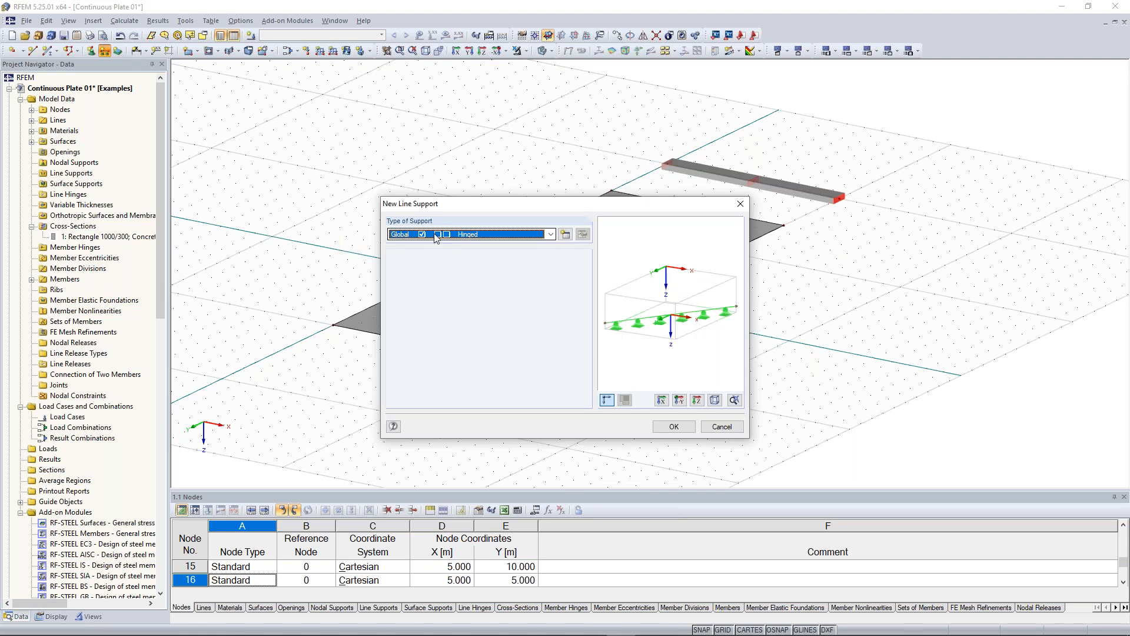
key(Return)
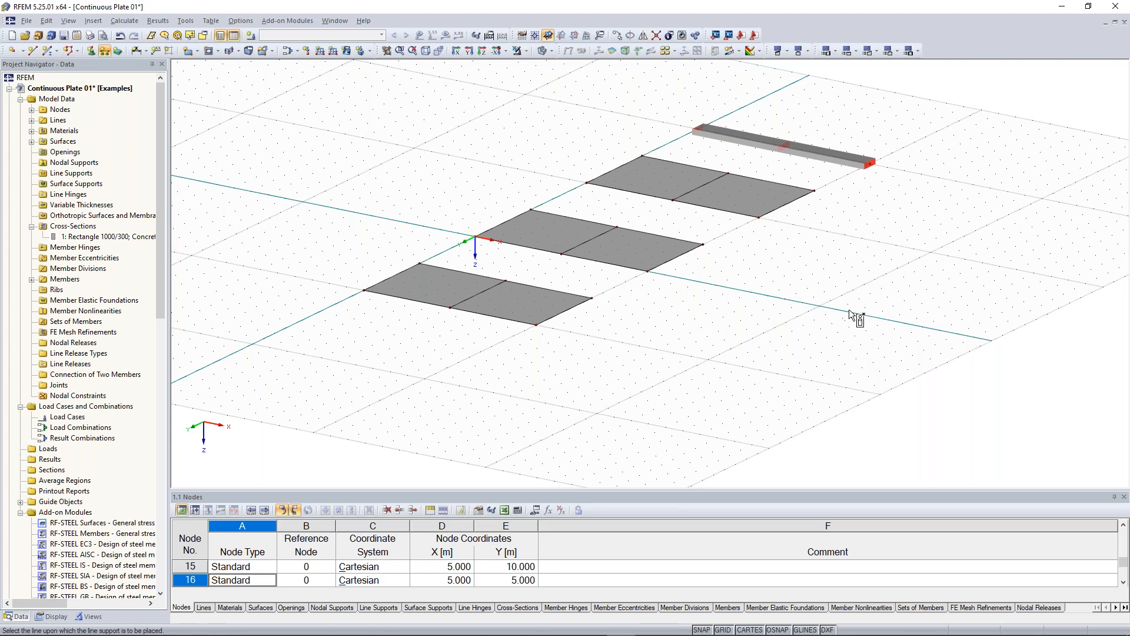
middle_drag(872, 294, 599, 244)
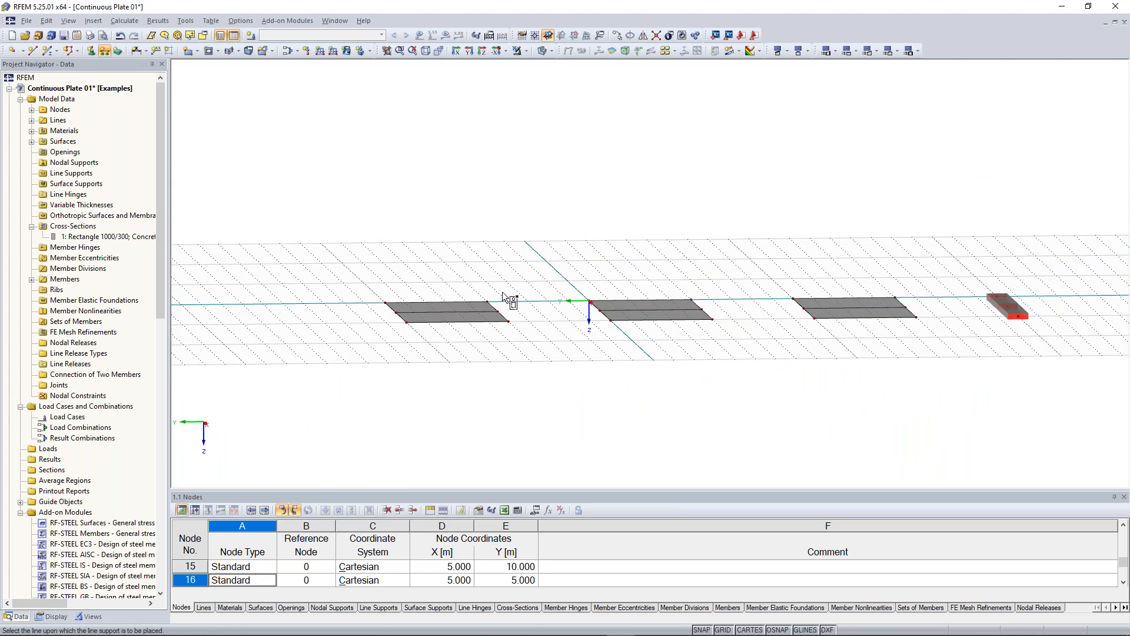
ctrl+middle_drag(503, 296, 433, 344)
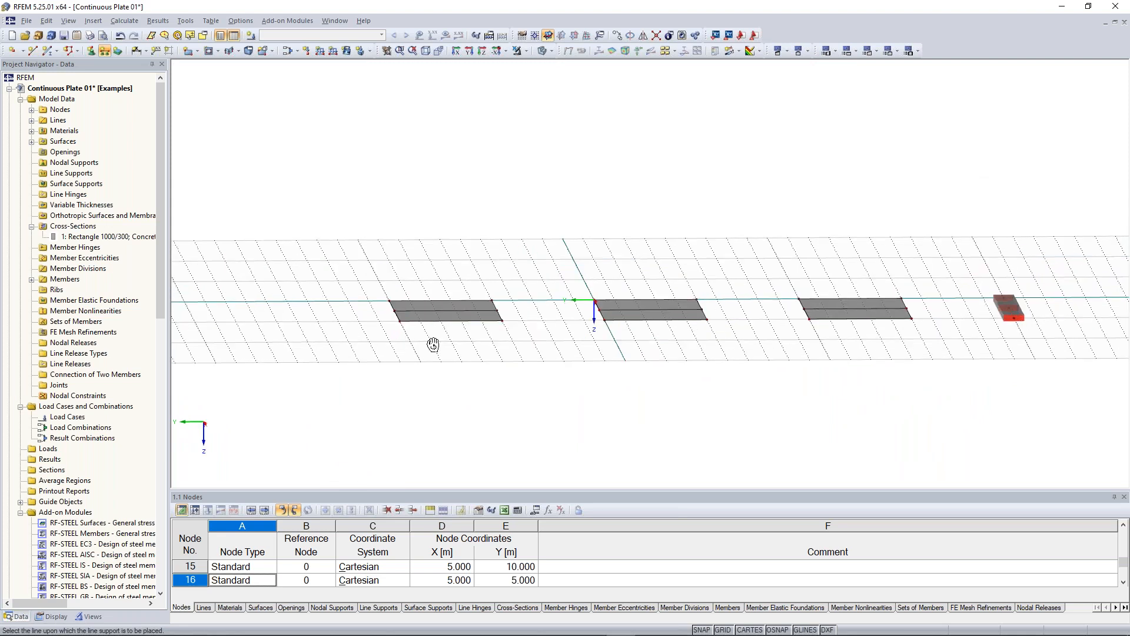
ctrl+middle_drag(433, 344, 385, 330)
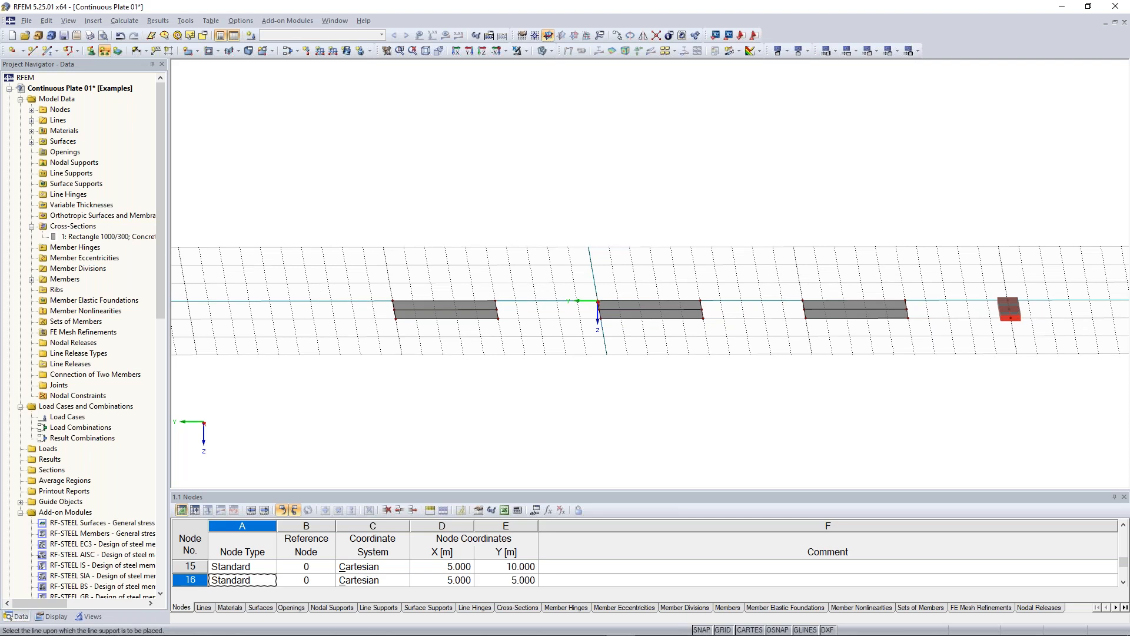
drag(675, 338, 664, 283)
drag(871, 345, 856, 262)
ctrl+middle_drag(545, 232, 855, 383)
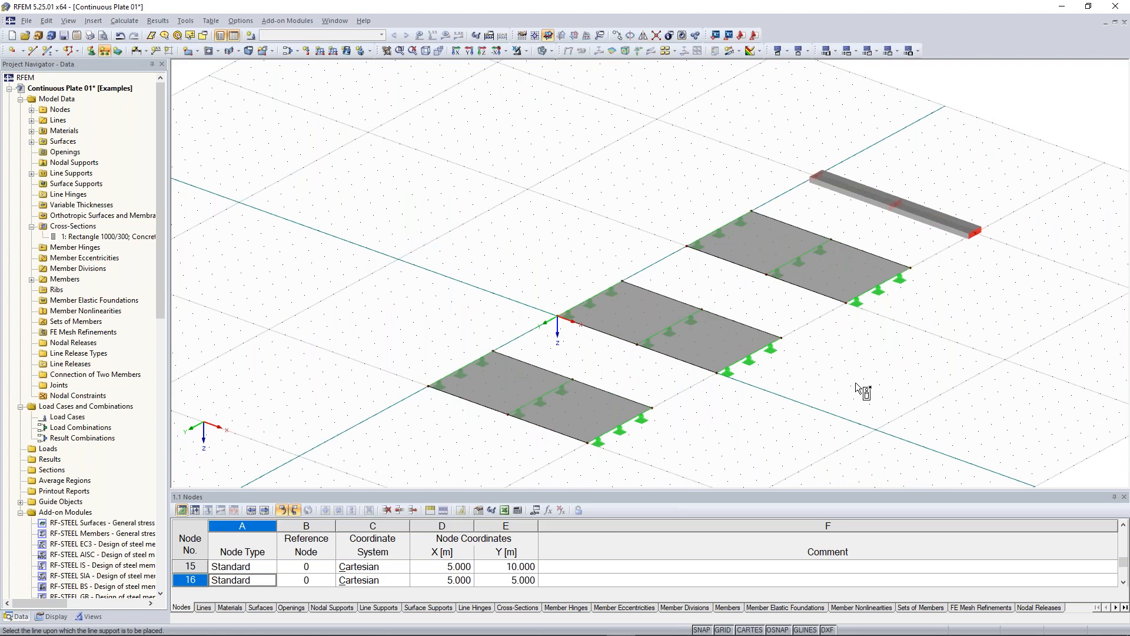
key(Escape)
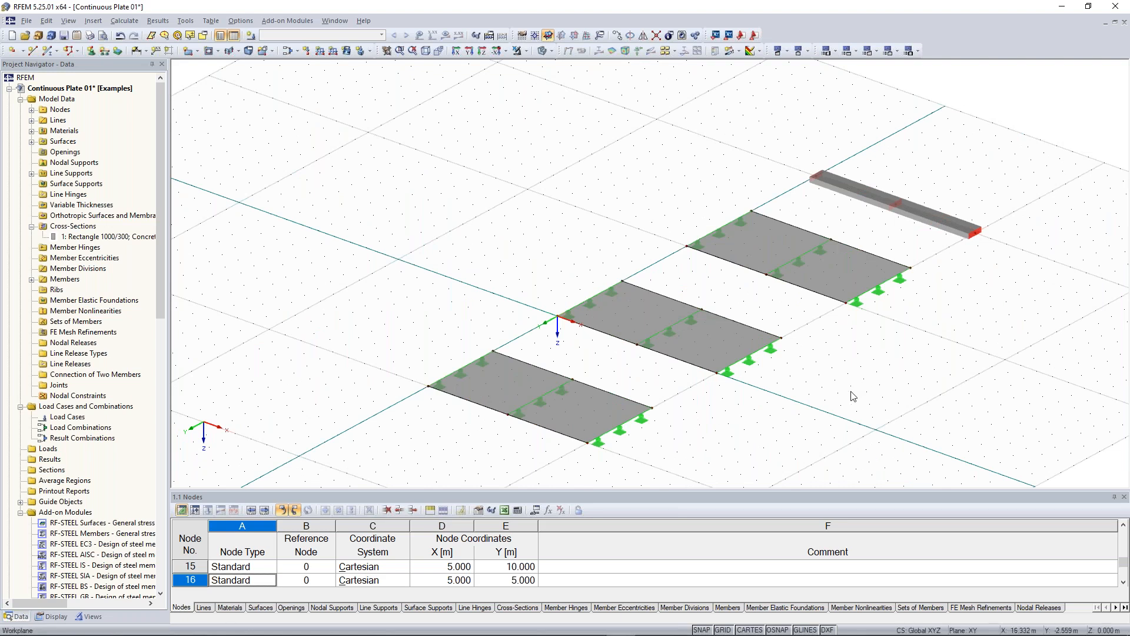
Define a new nodal support type with the uZ' support and the φX' rotational restraint fixed, leaving φY' free
scroll(855, 380, down, 1)
middle_drag(845, 391, 728, 386)
ctrl+middle_drag(901, 252, 782, 280)
scroll(782, 280, up, 2)
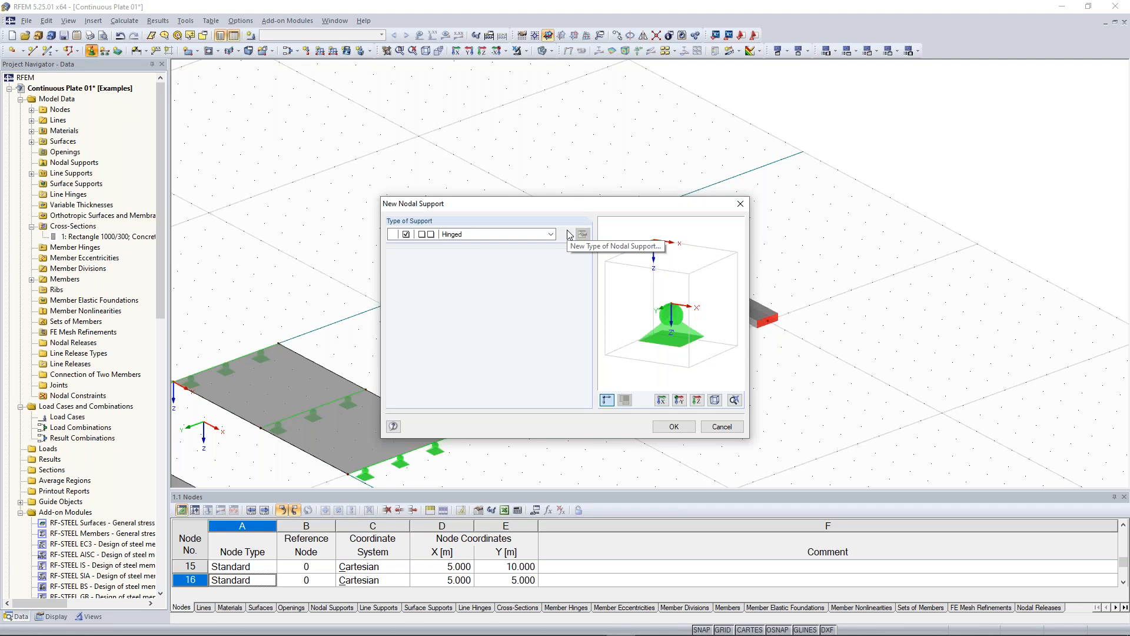
click(566, 234)
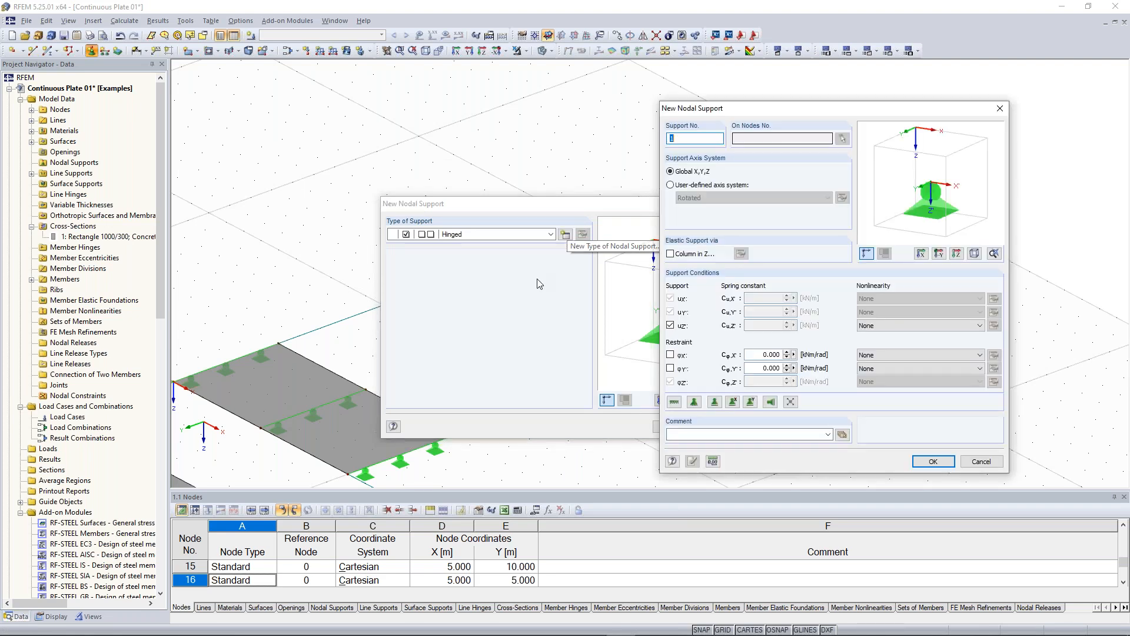
drag(792, 114, 705, 96)
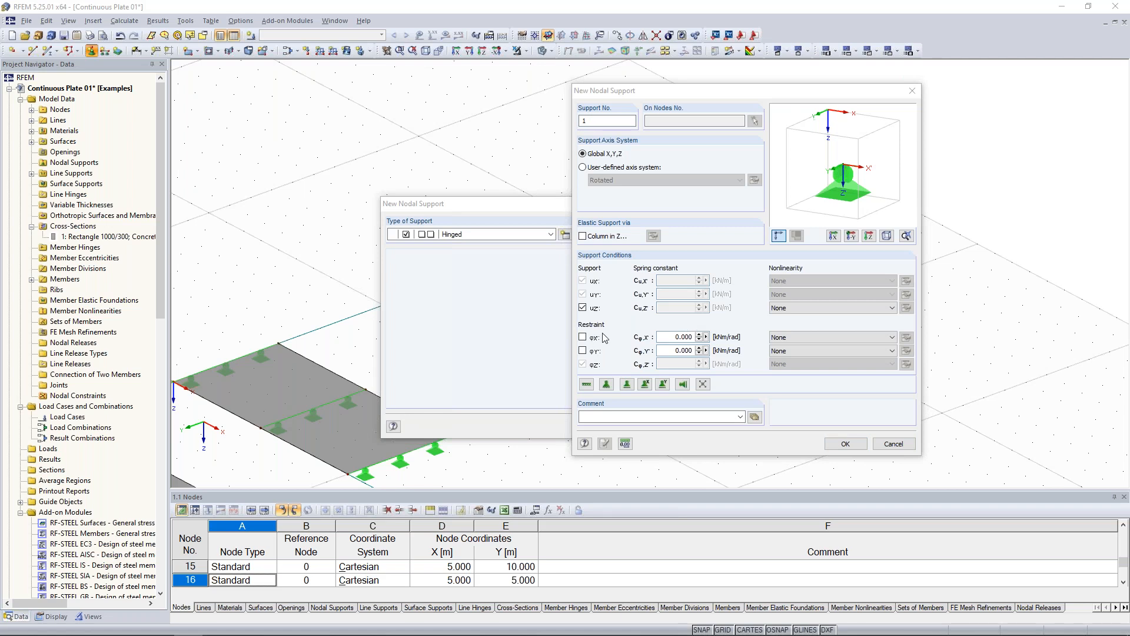
drag(702, 92, 669, 107)
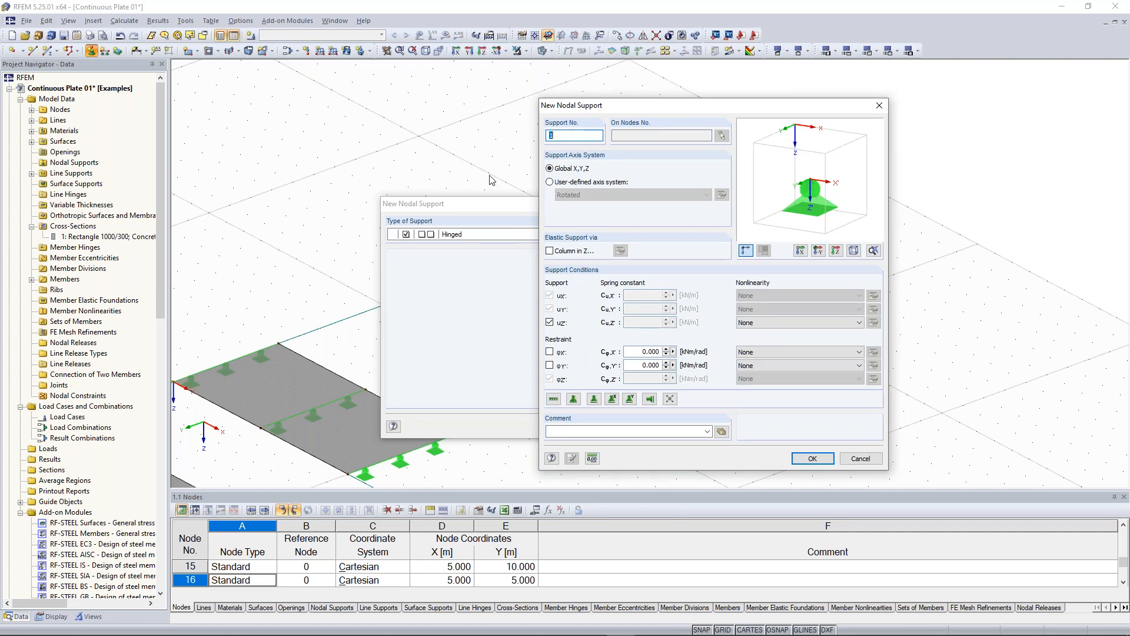
click(550, 352)
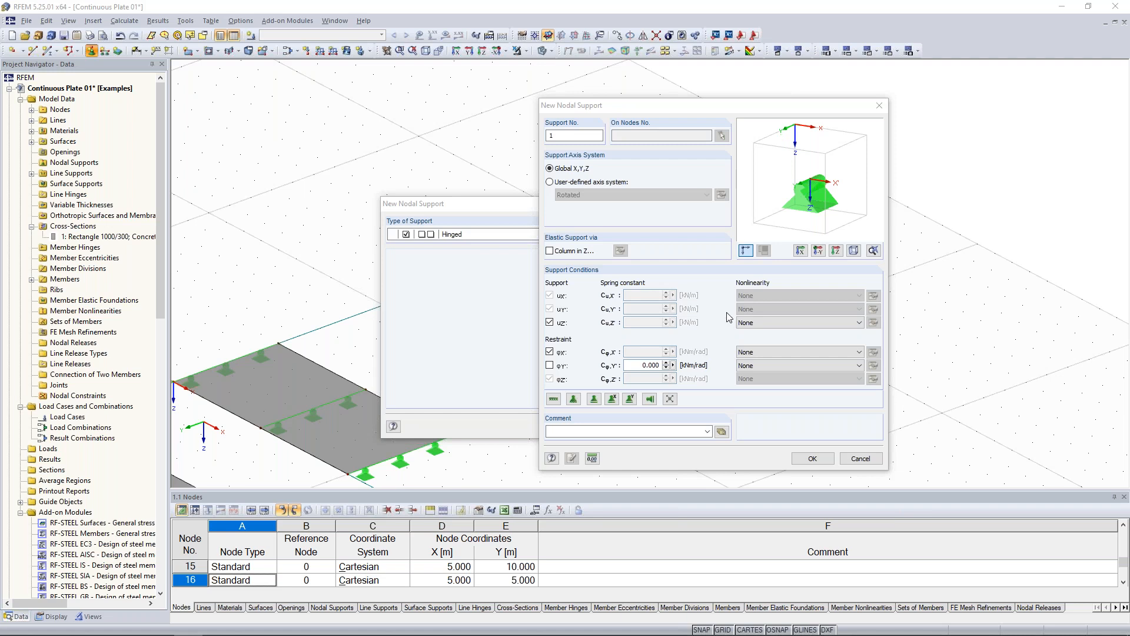
click(813, 458)
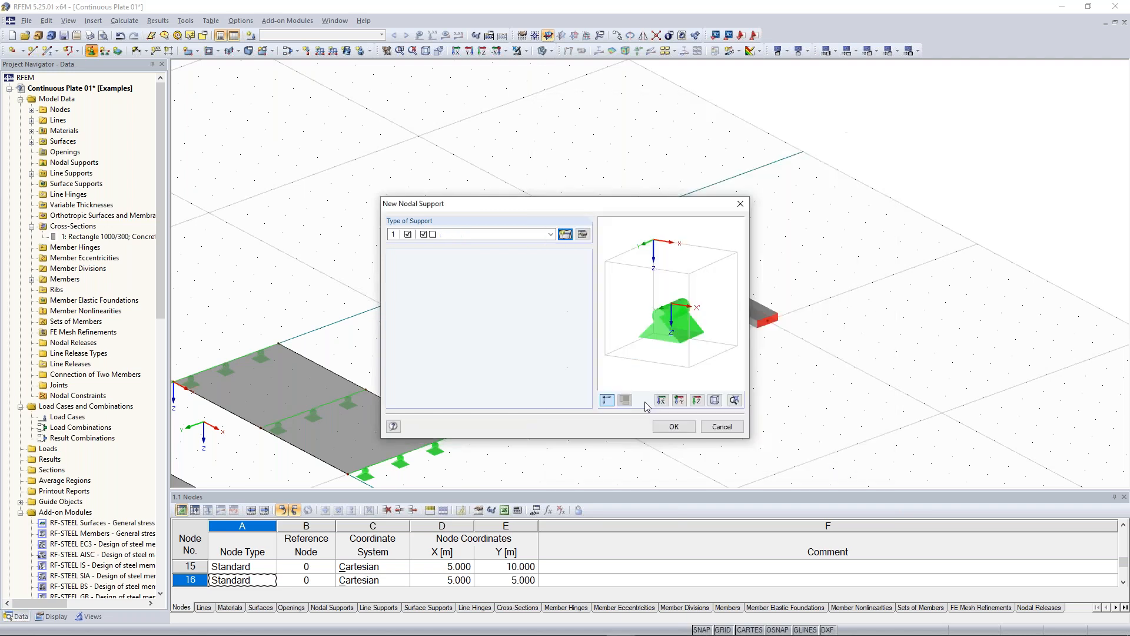
key(Return)
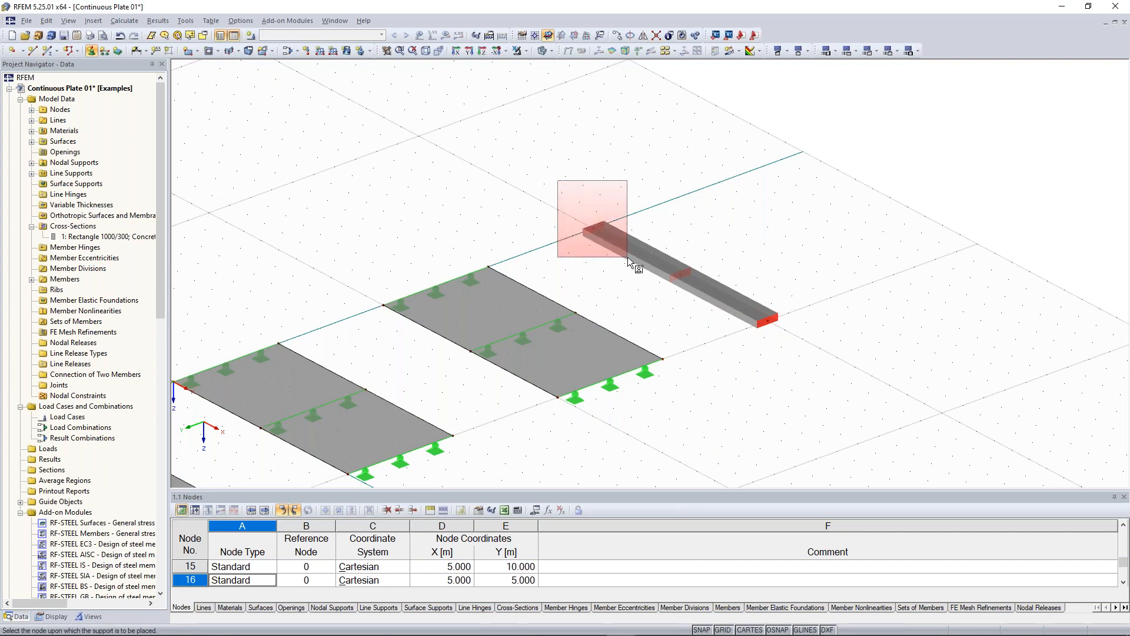
Assign the new nodal support to the beam's start node and end the placement
drag(557, 180, 627, 256)
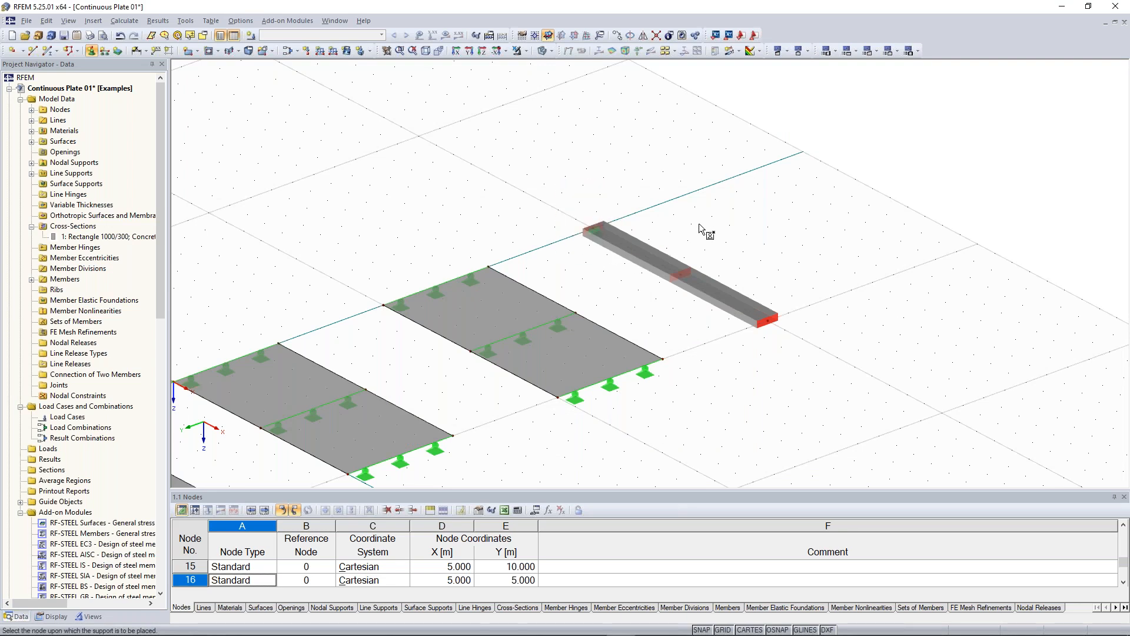
ctrl+middle_drag(703, 224, 677, 232)
key(Escape)
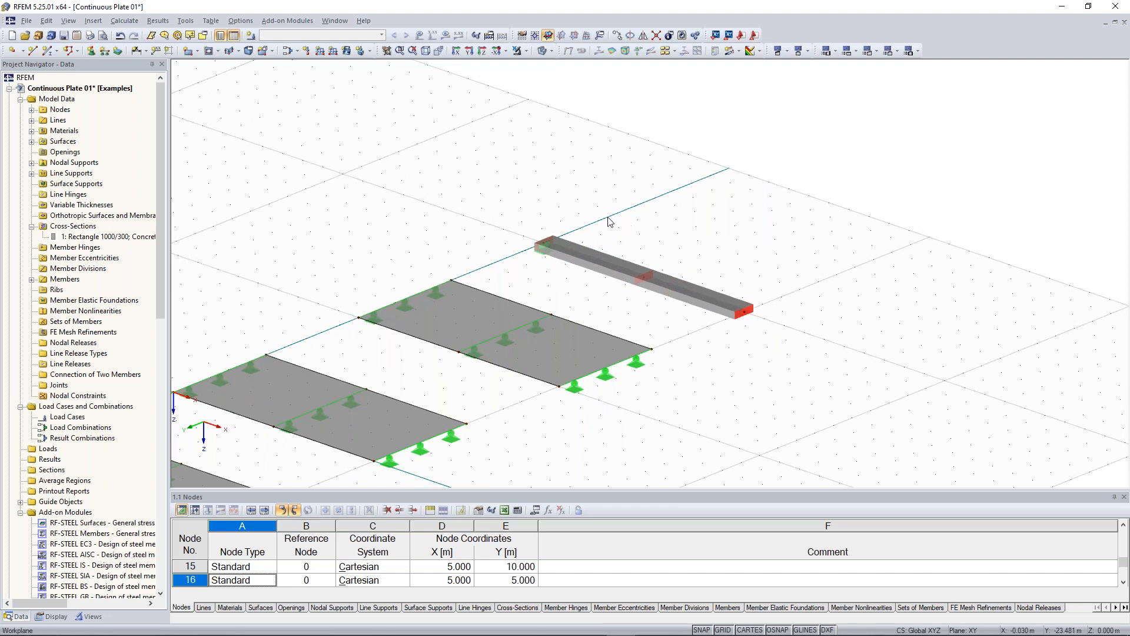
Select the beam's middle and end nodes and assign Hinged nodal supports to nodes 14 and 21
drag(608, 211, 770, 328)
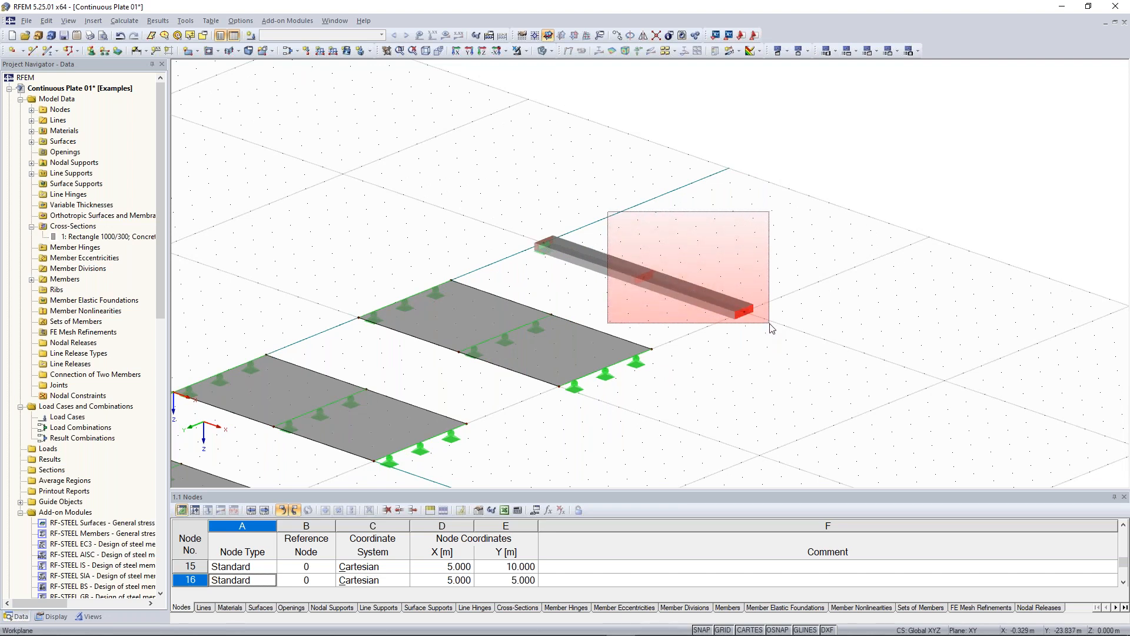
drag(771, 327, 772, 327)
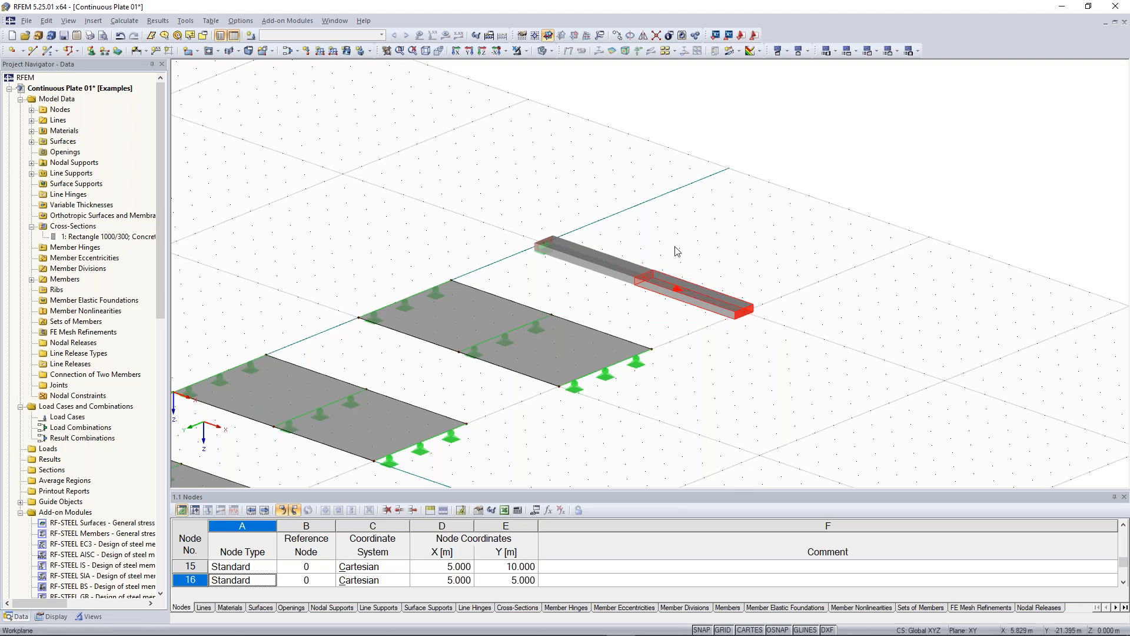
scroll(671, 258, up, 2)
scroll(677, 255, up, 2)
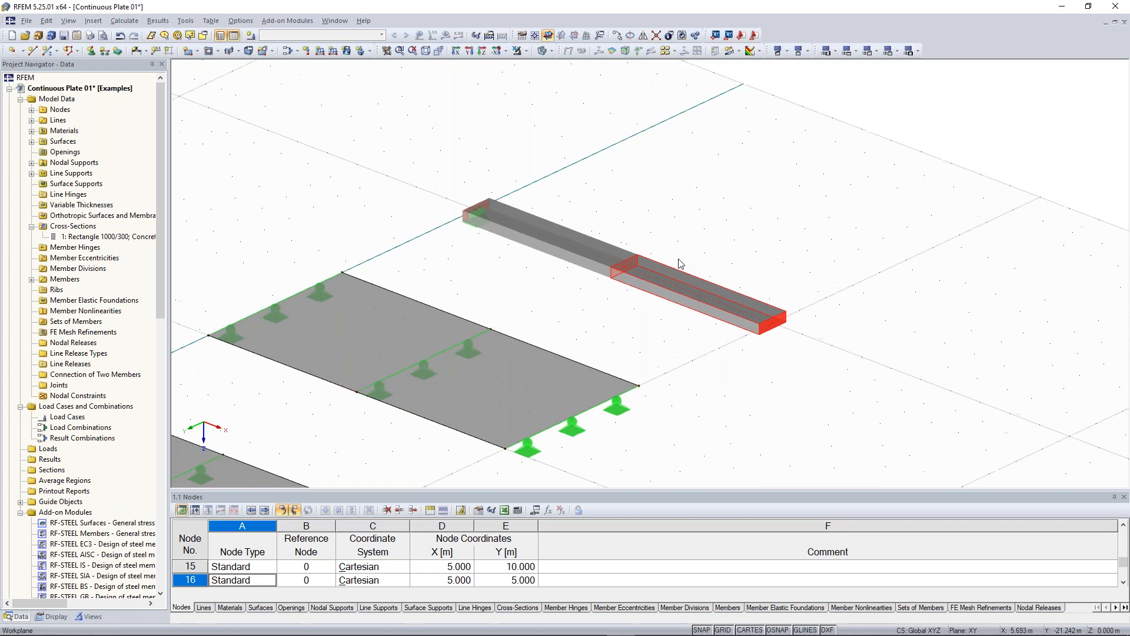
scroll(664, 225, down, 1)
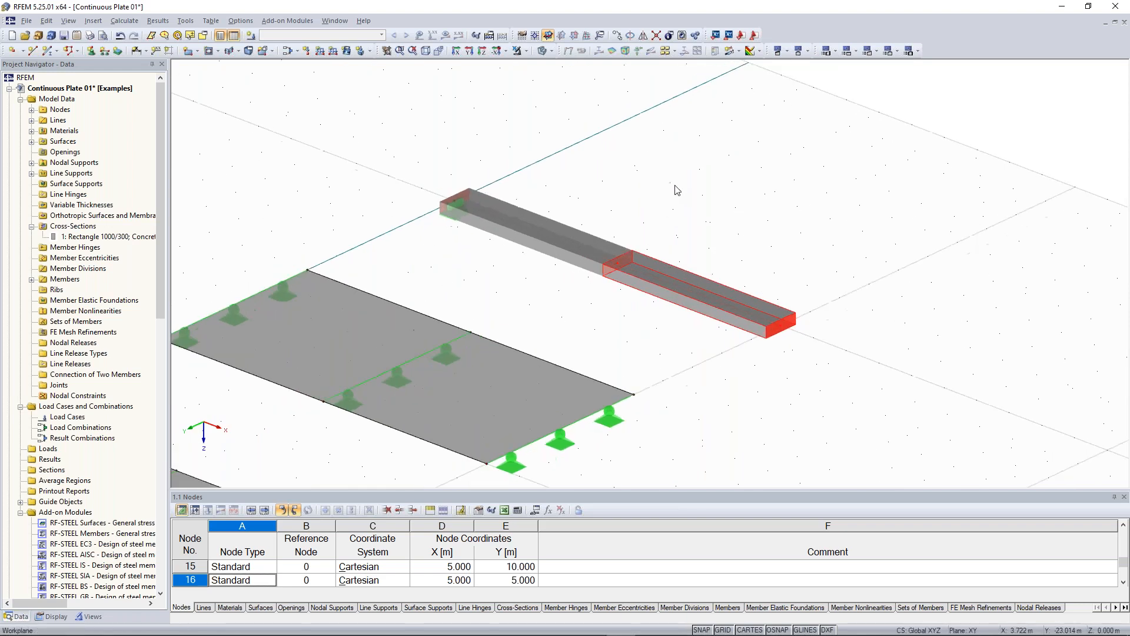
middle_drag(678, 183, 687, 224)
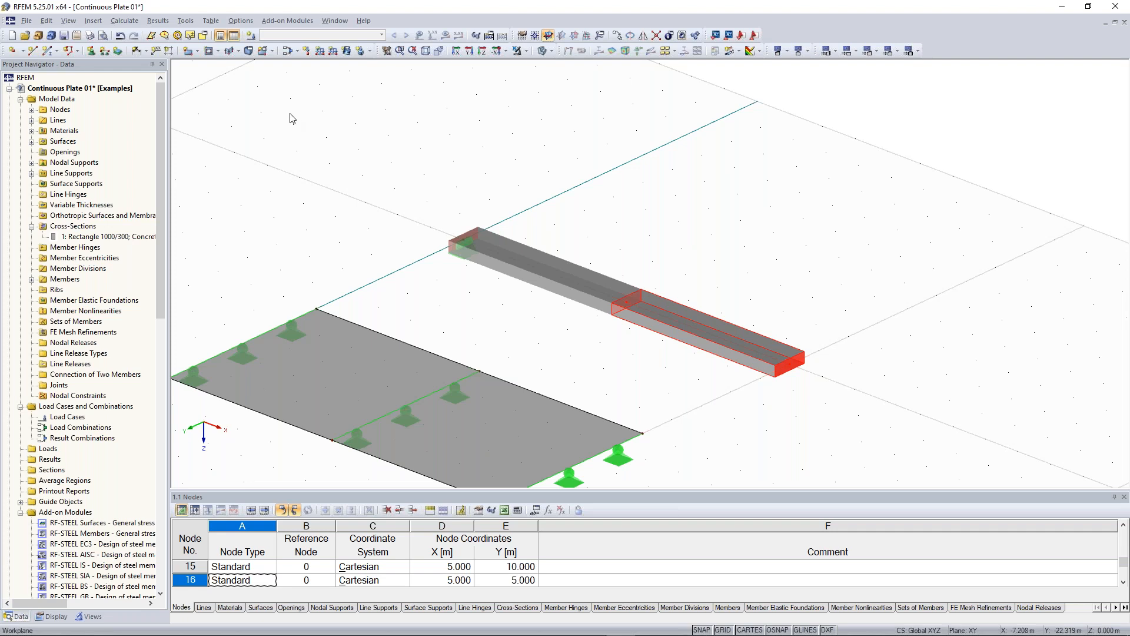
click(93, 52)
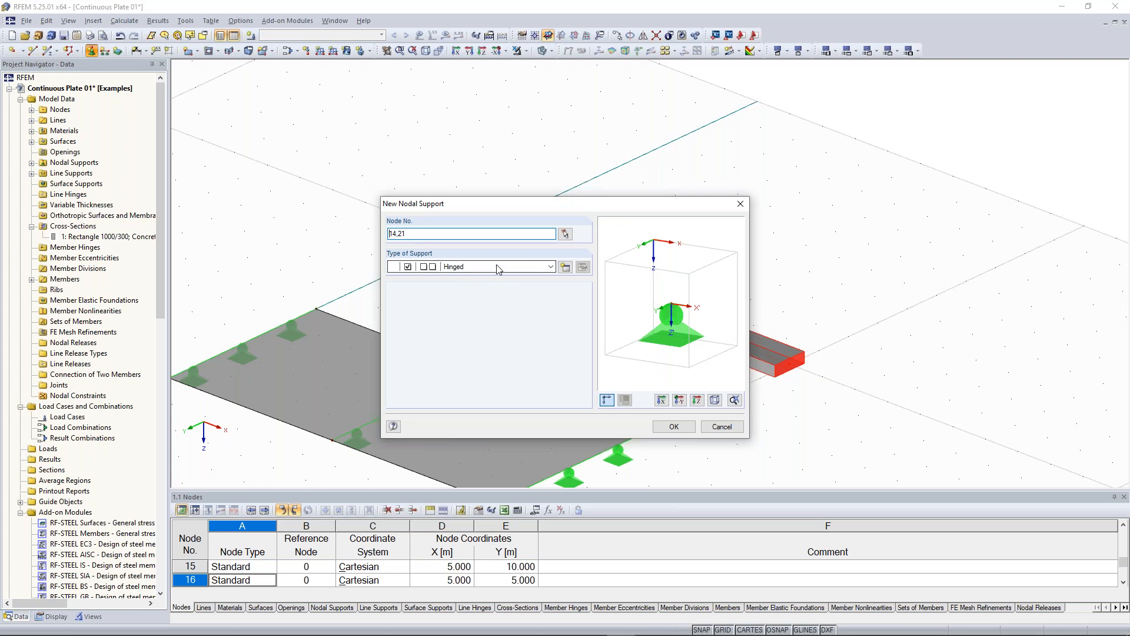
drag(410, 205, 789, 74)
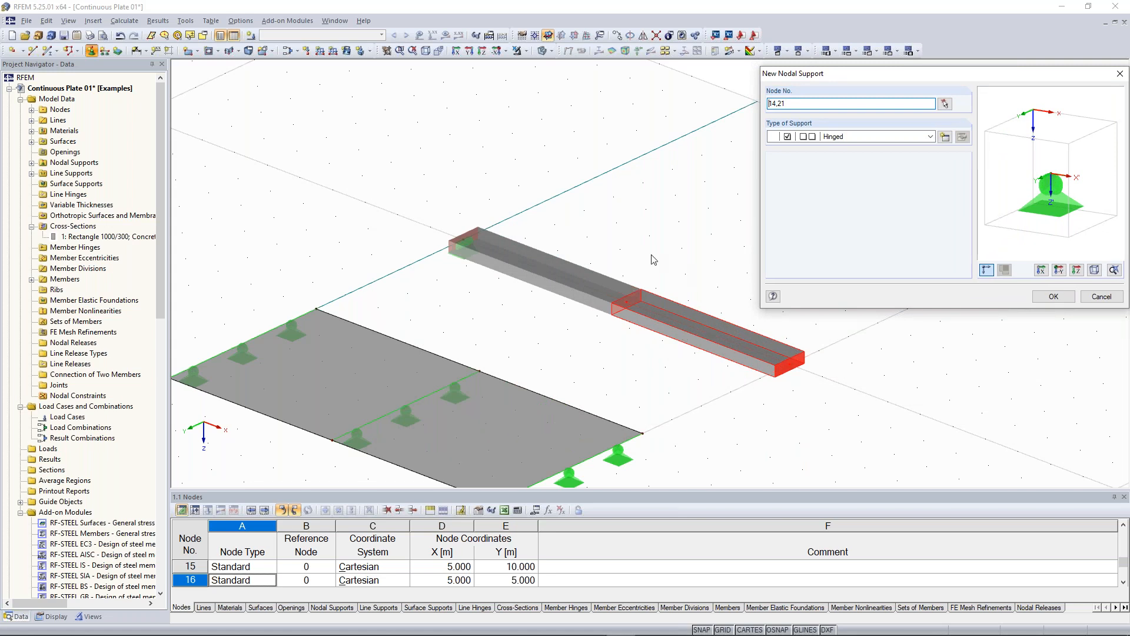
drag(790, 104, 767, 106)
click(790, 104)
click(1066, 300)
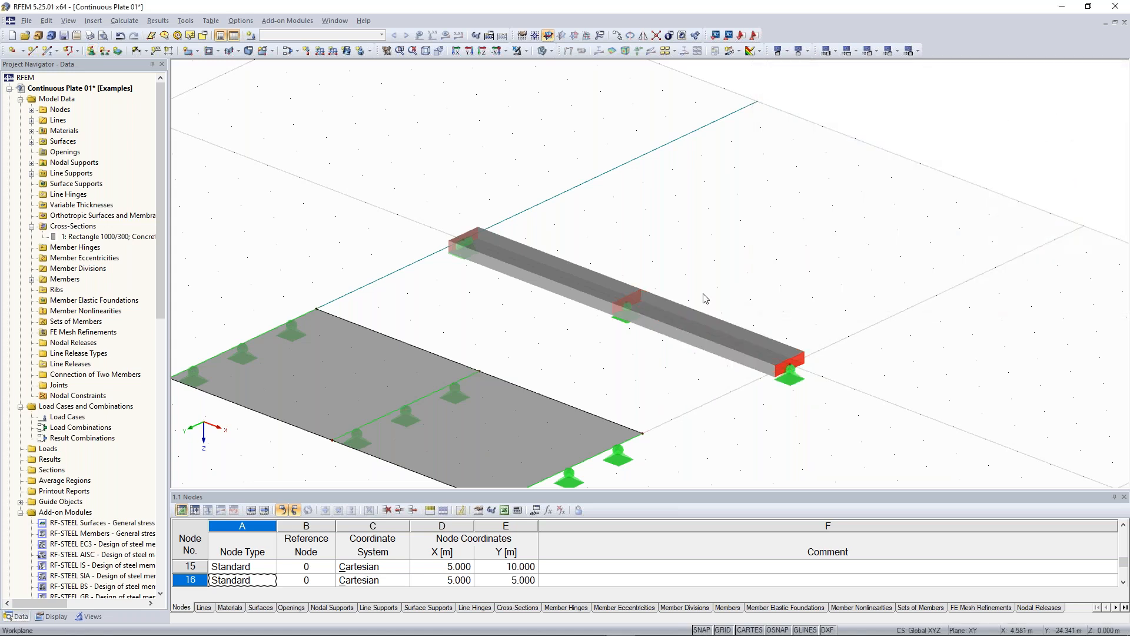
Create load case LC1 named "Test load" in the Permanent action category with self-weight deactivated
scroll(700, 303, down, 5)
middle_drag(689, 399, 725, 332)
scroll(527, 267, up, 3)
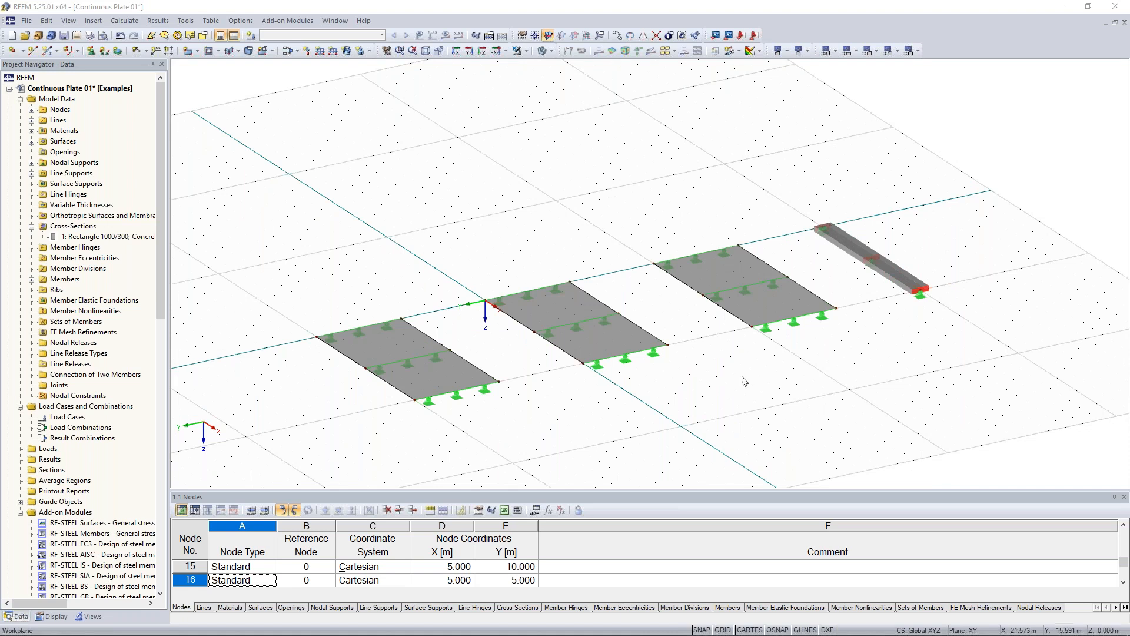
scroll(743, 382, up, 2)
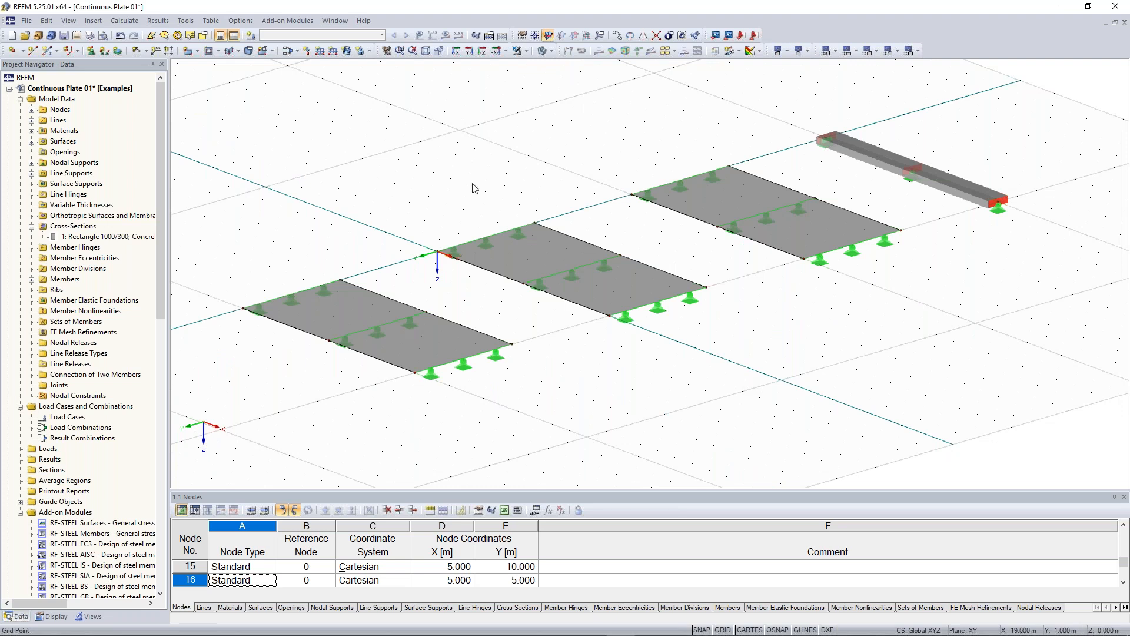
ctrl+middle_drag(472, 183, 473, 184)
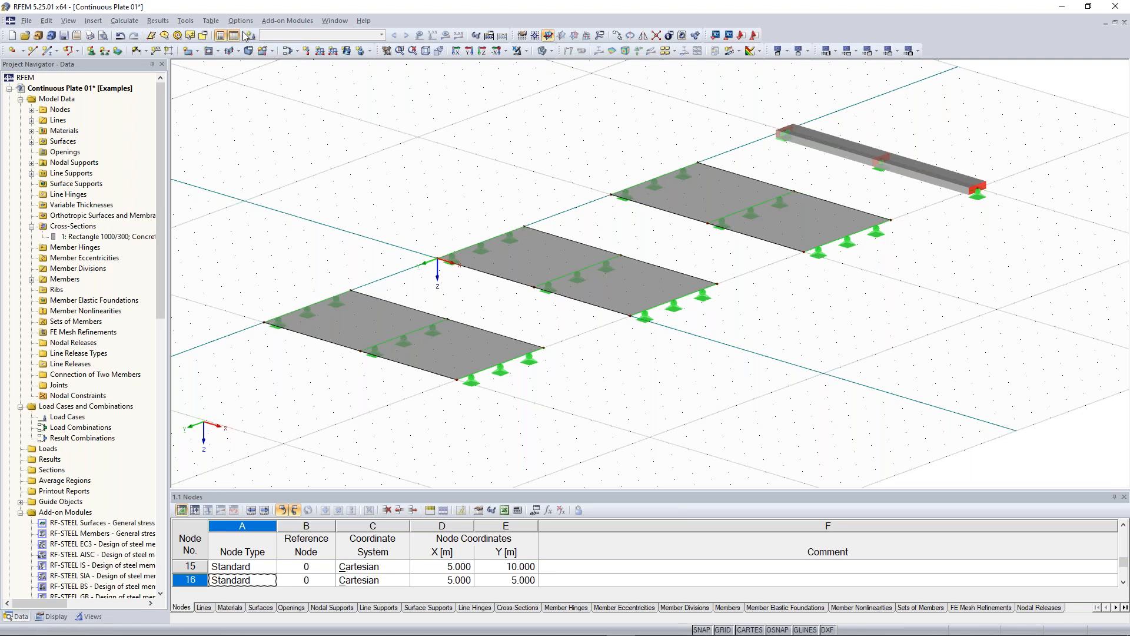
right_click(71, 407)
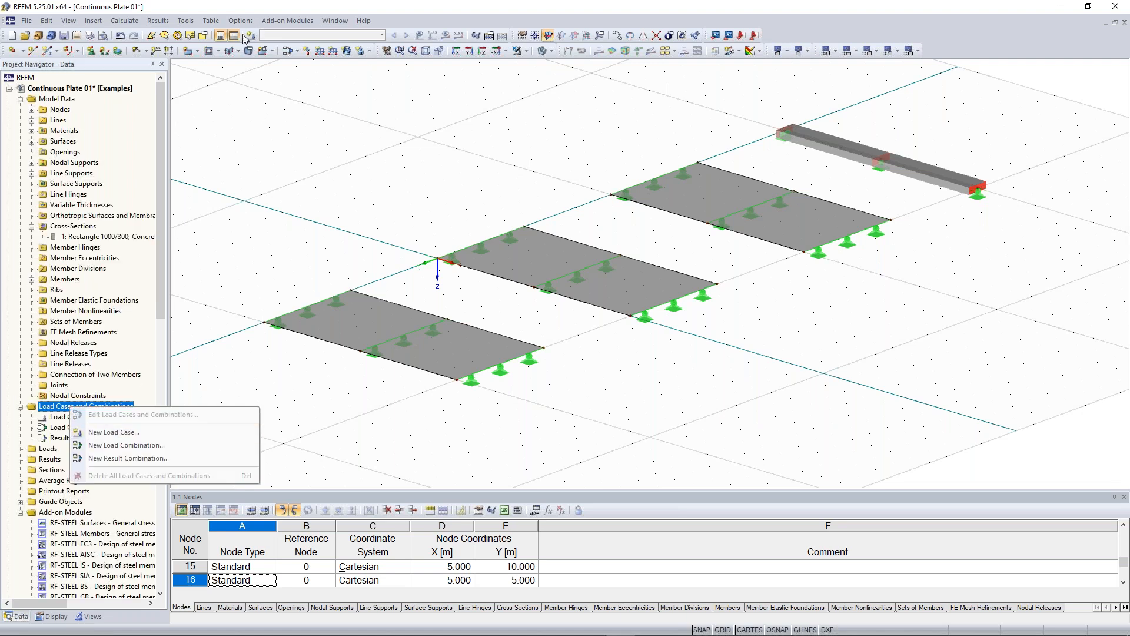
click(257, 10)
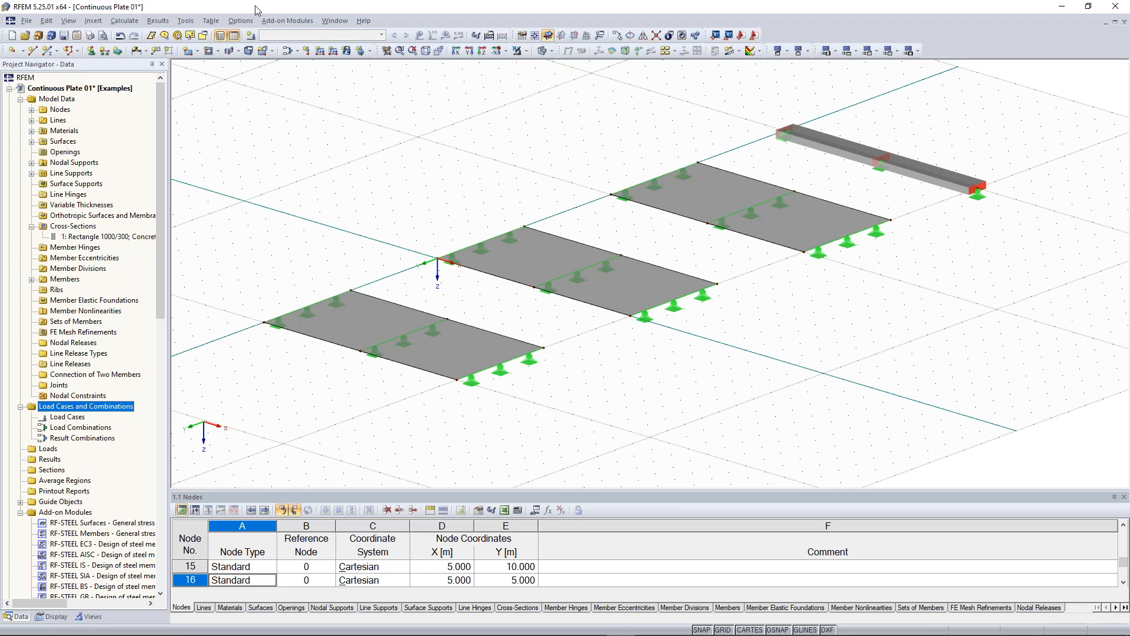
click(251, 36)
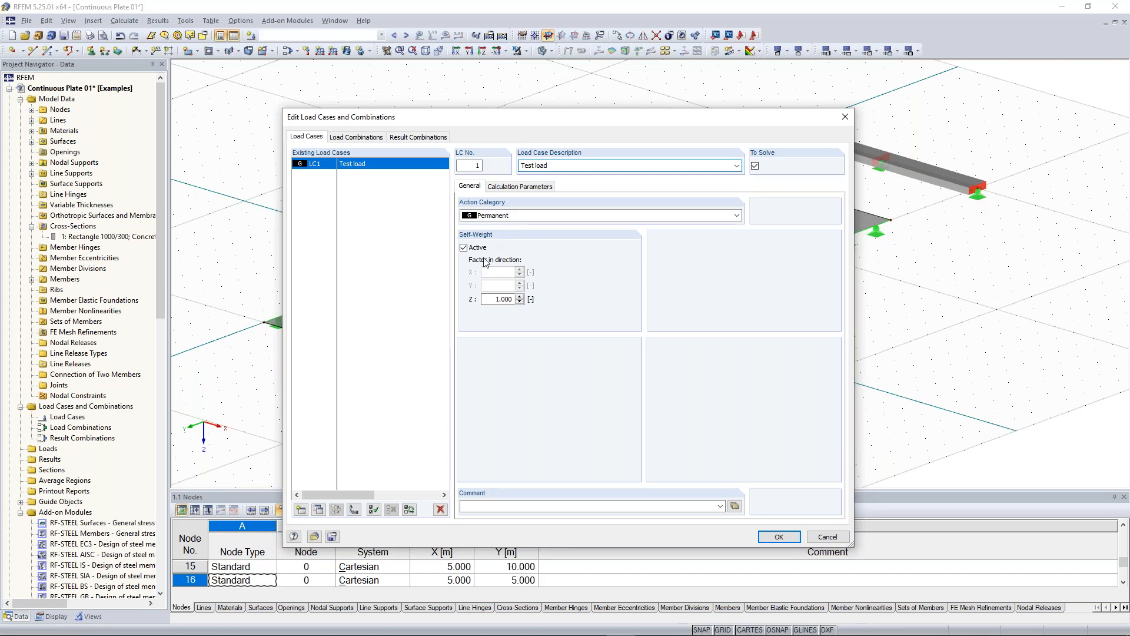
click(477, 247)
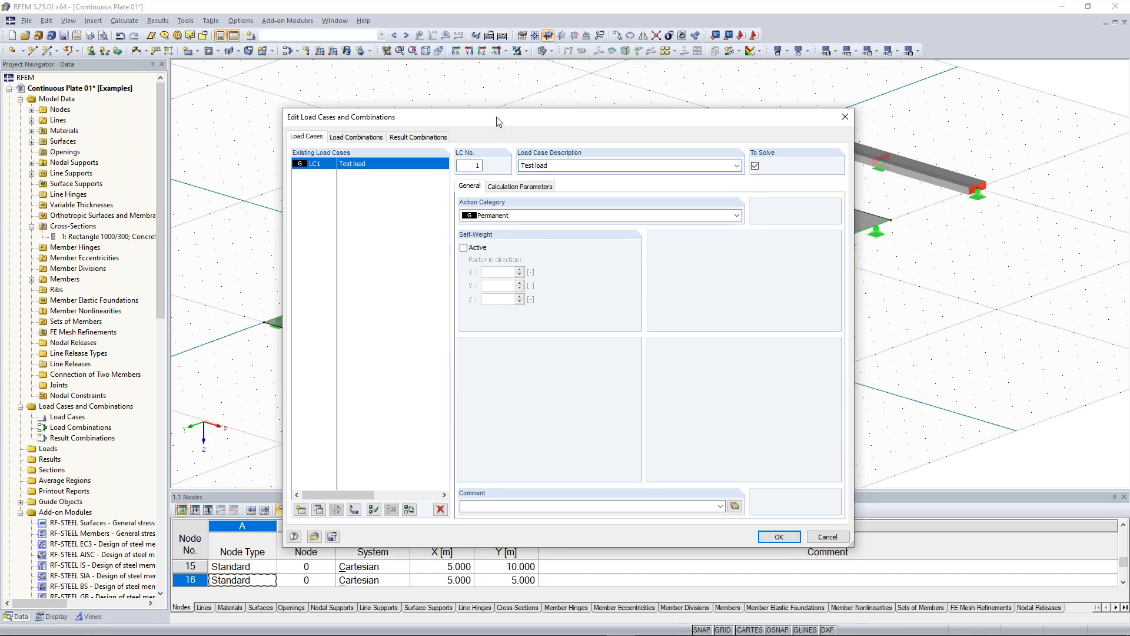
drag(499, 122, 493, 103)
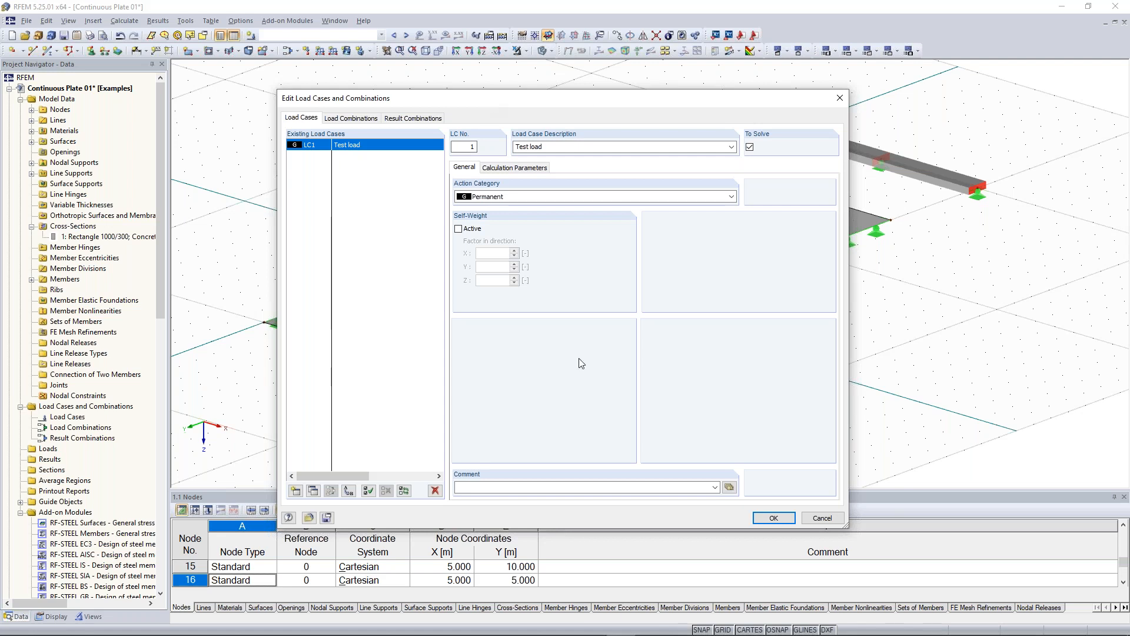
click(775, 517)
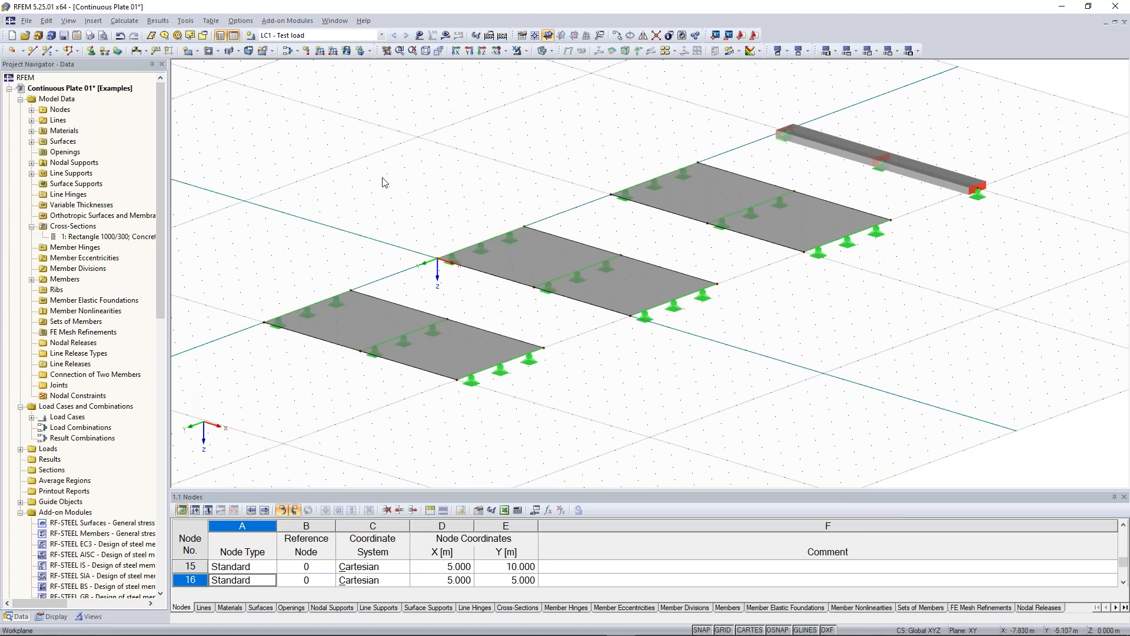
Define a new surface load as a uniform force of 10 kN/m² in the global ZL direction
middle_drag(400, 187, 364, 159)
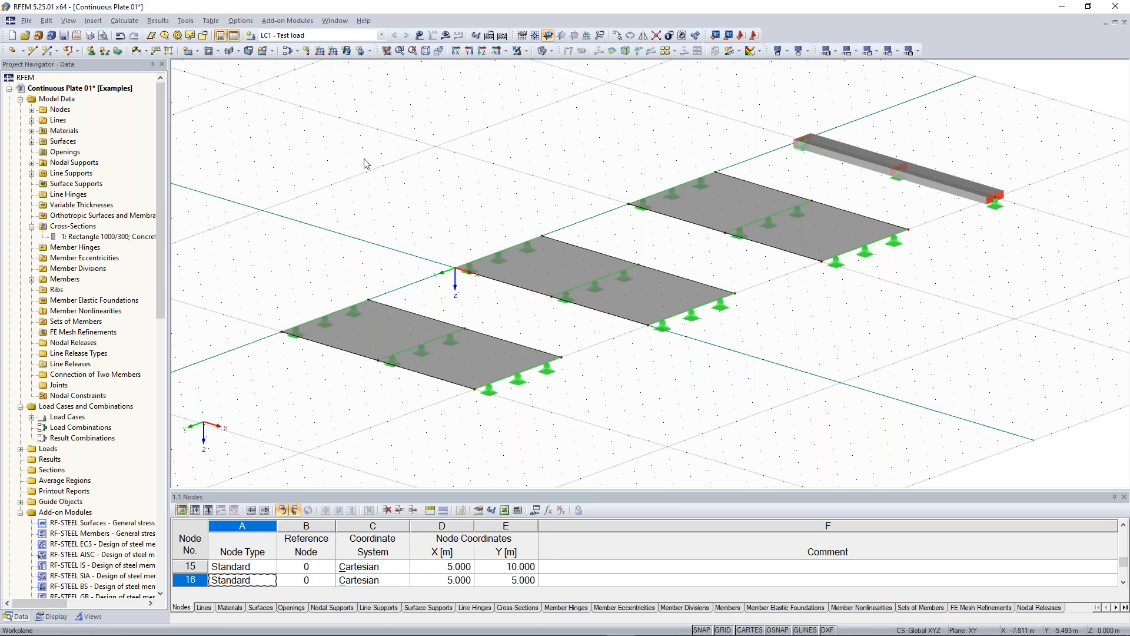
click(345, 52)
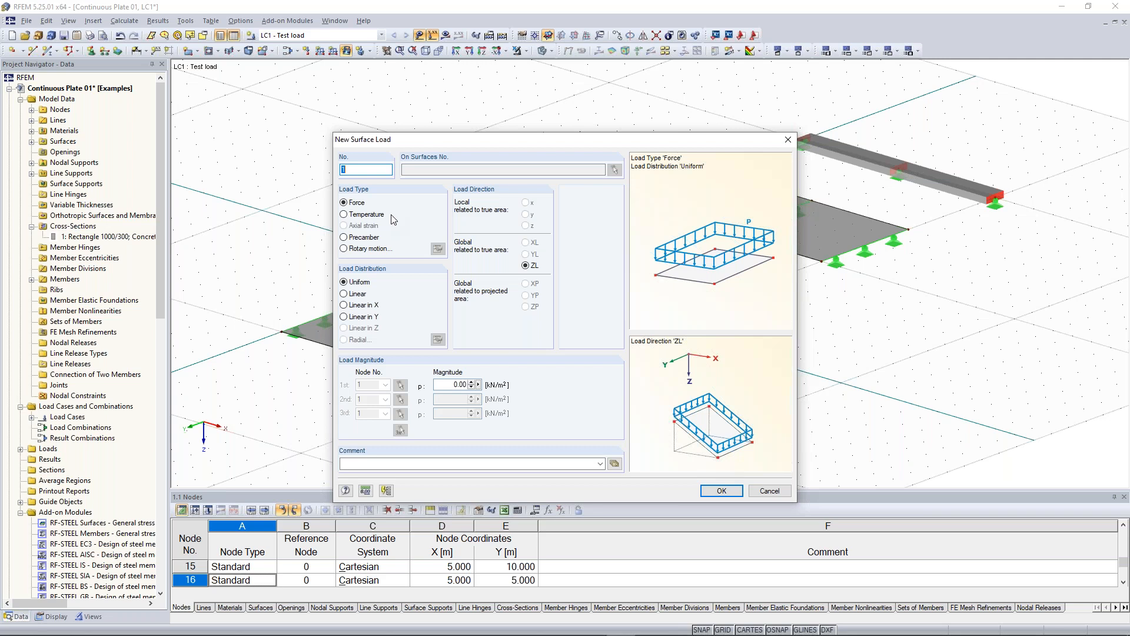
click(350, 292)
drag(536, 134, 535, 97)
click(442, 345)
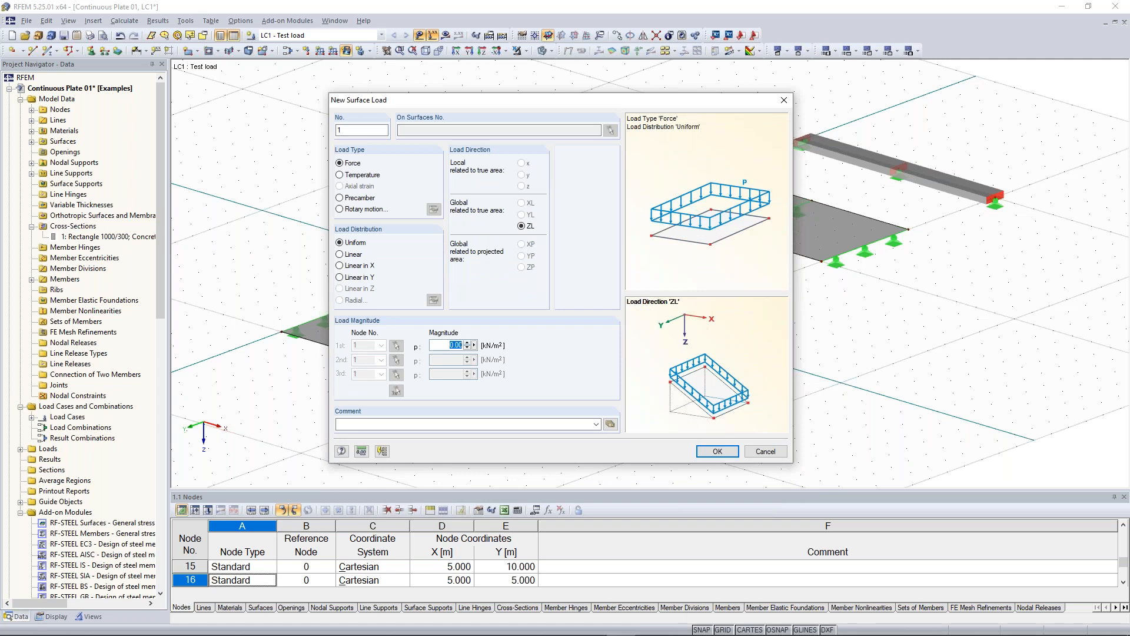
text(10)
click(718, 451)
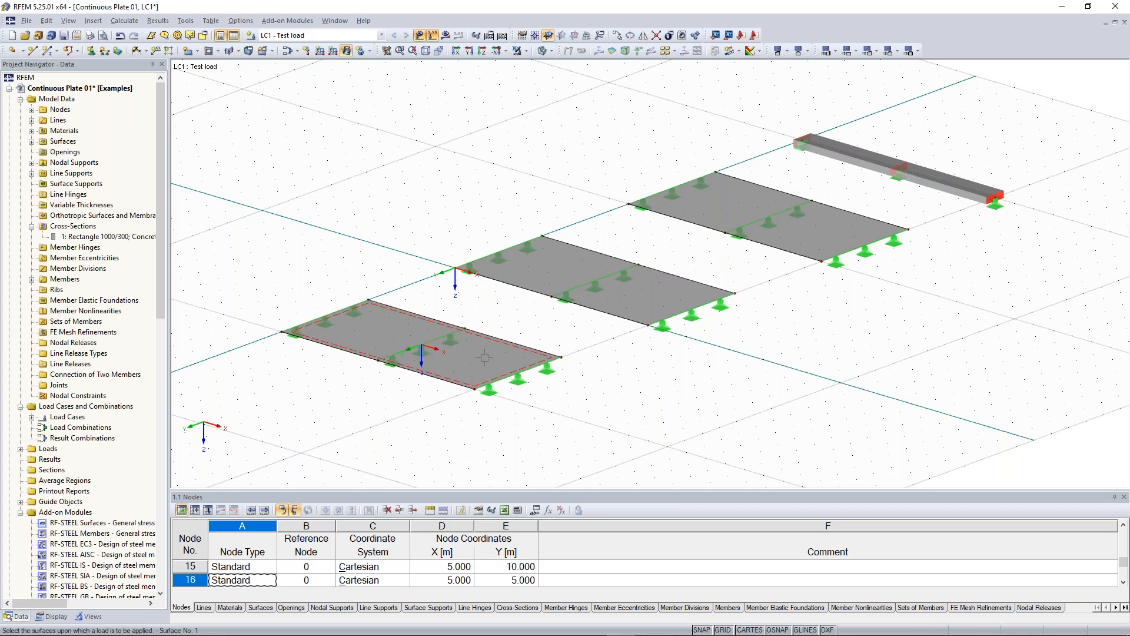
Assign the surface load to all three plates and end the placement
click(484, 357)
click(596, 280)
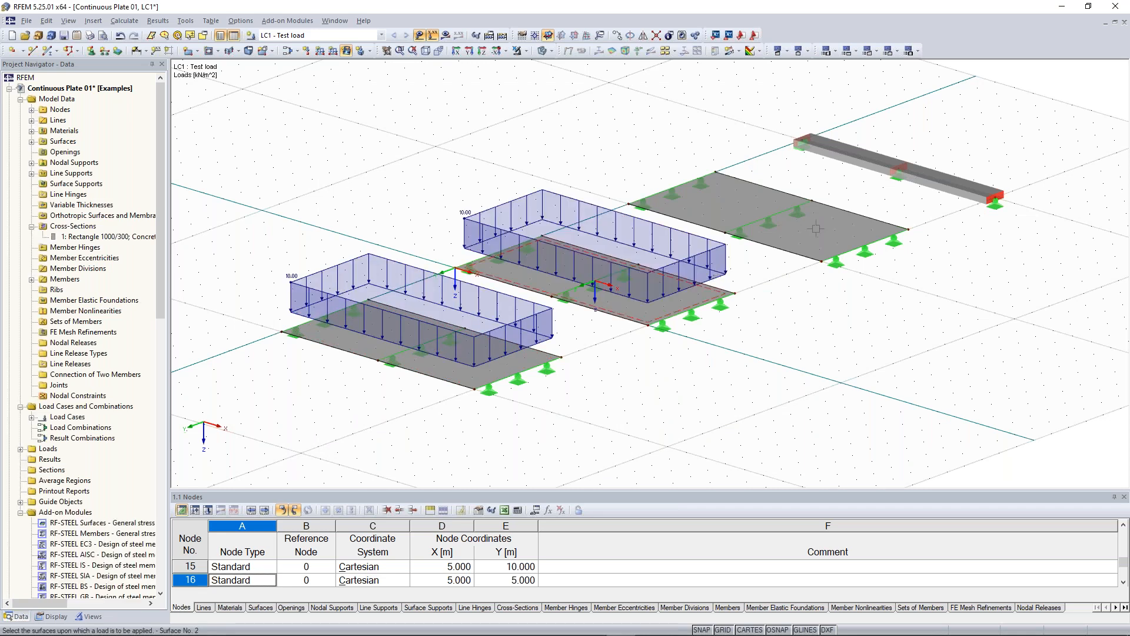
click(816, 228)
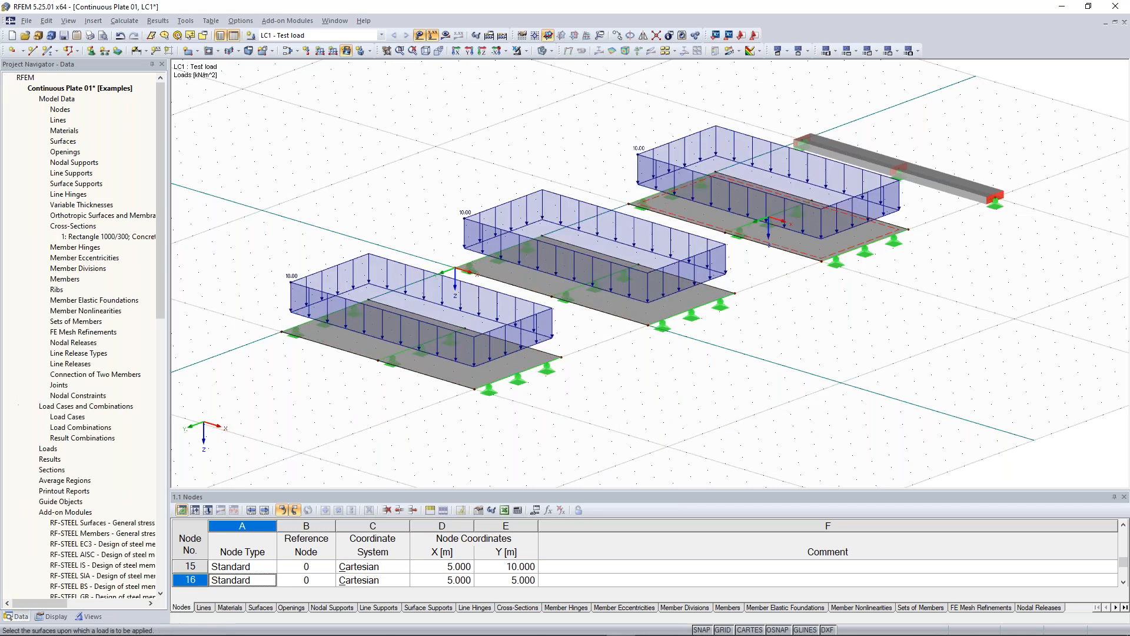
key(Escape)
Examine the surface loads on the plates and the plate edge lines that could carry a line load
middle_drag(939, 341, 844, 341)
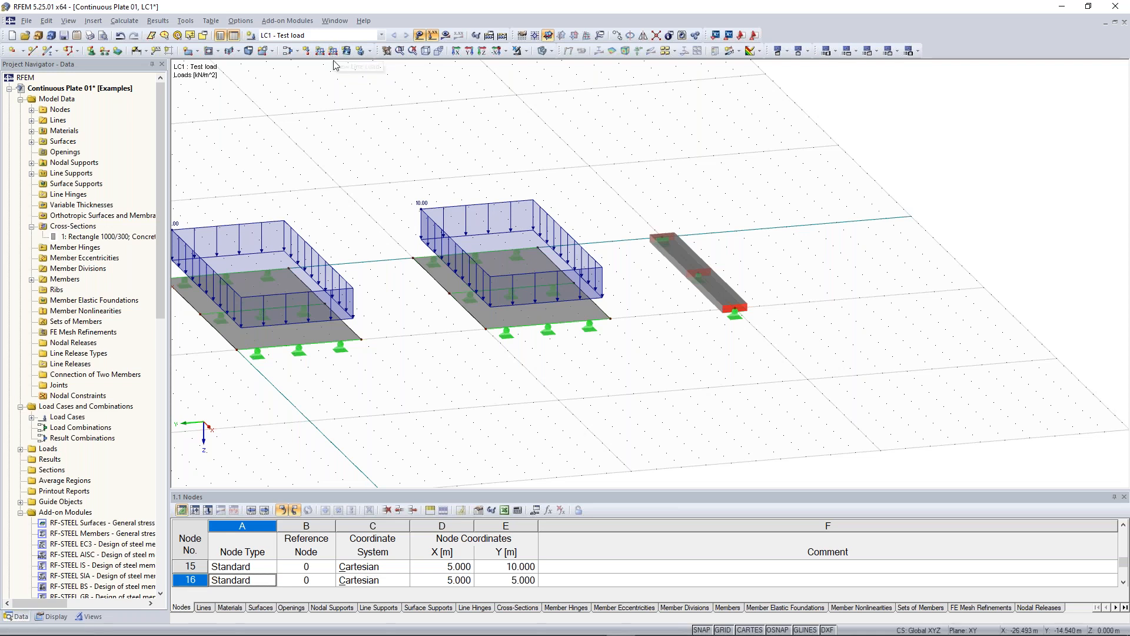
middle_drag(356, 131, 856, 135)
scroll(391, 429, up, 5)
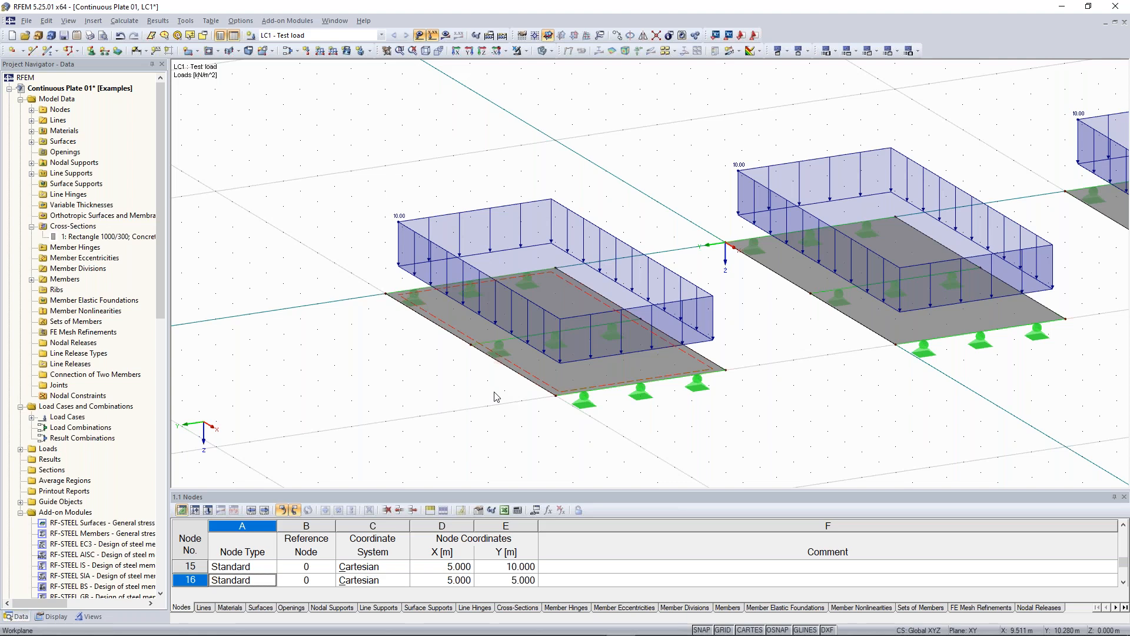
scroll(494, 396, up, 2)
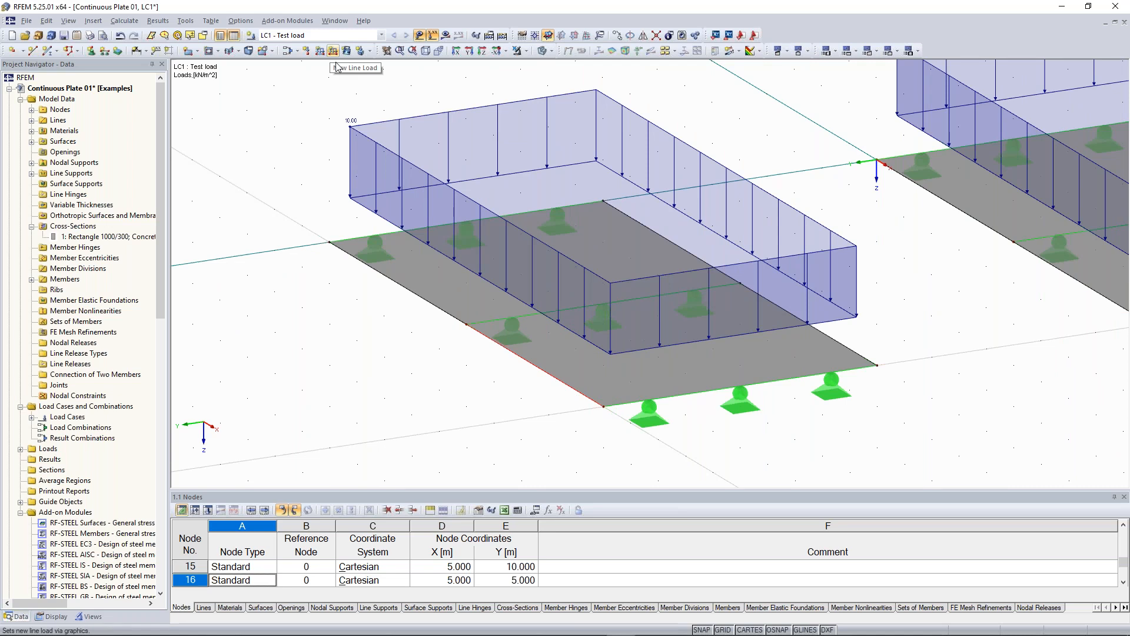
mouse_move(551, 396)
middle_down()
mouse_move(584, 360)
mouse_move(545, 378)
mouse_move(564, 394)
middle_up()
scroll(533, 361, down, 2)
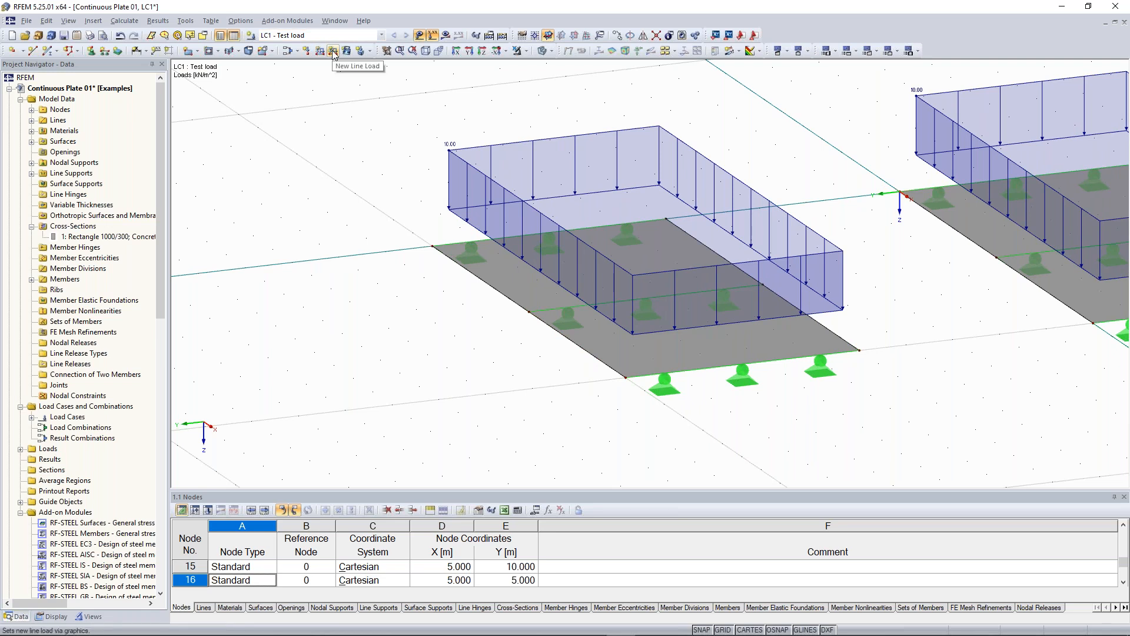
scroll(356, 242, down, 2)
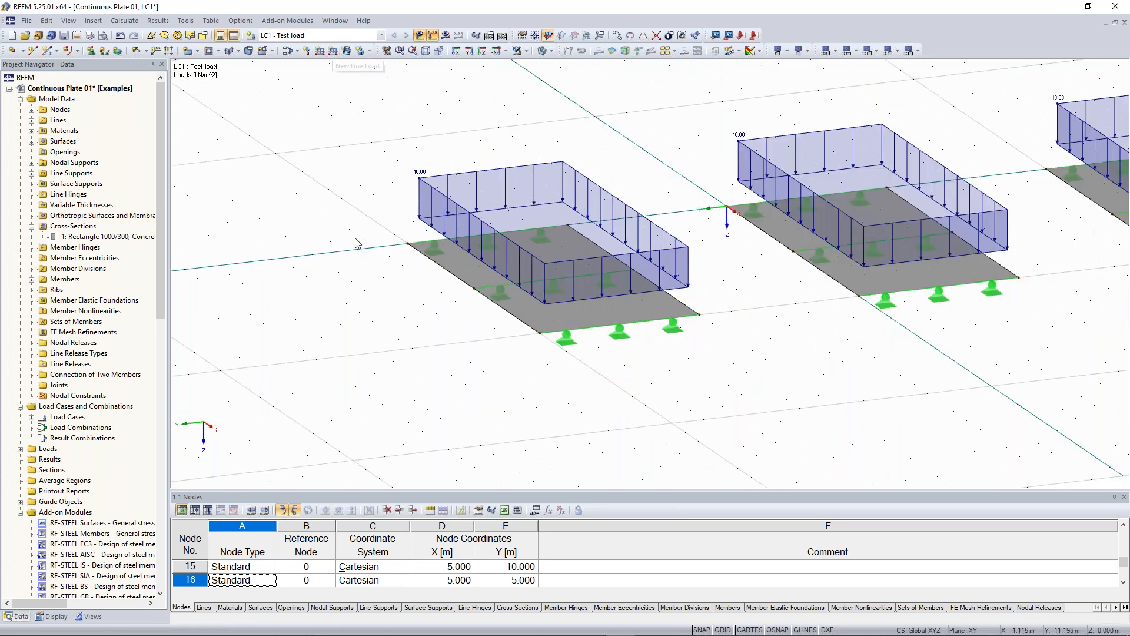
scroll(356, 242, down, 1)
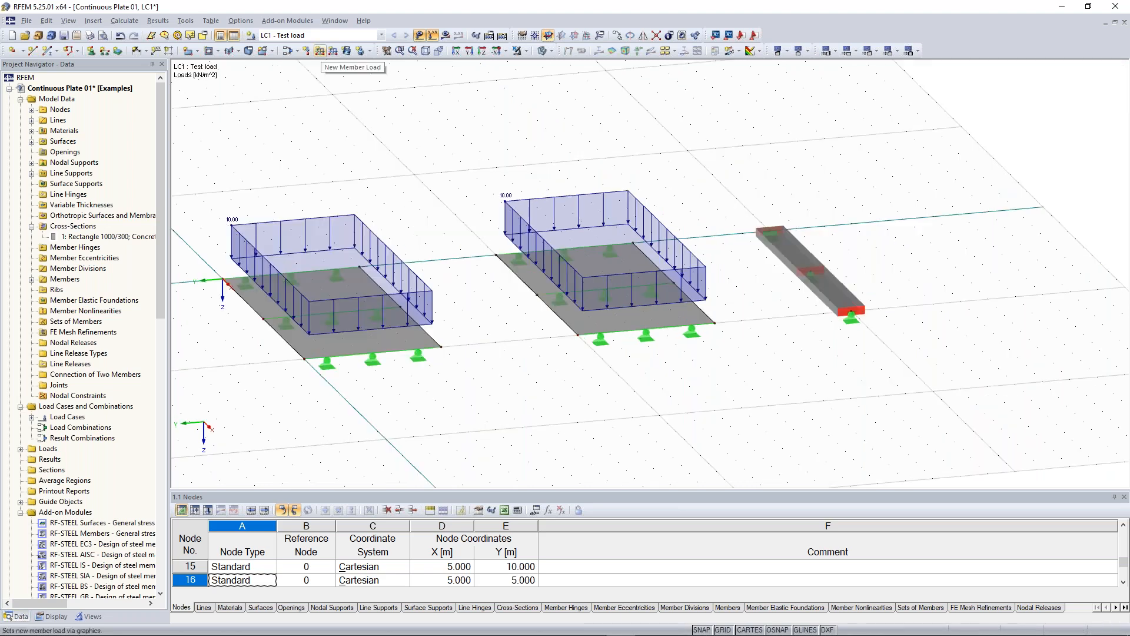
Apply a uniform member load of 10 kN/m in the global ZL direction to both beam members
click(319, 51)
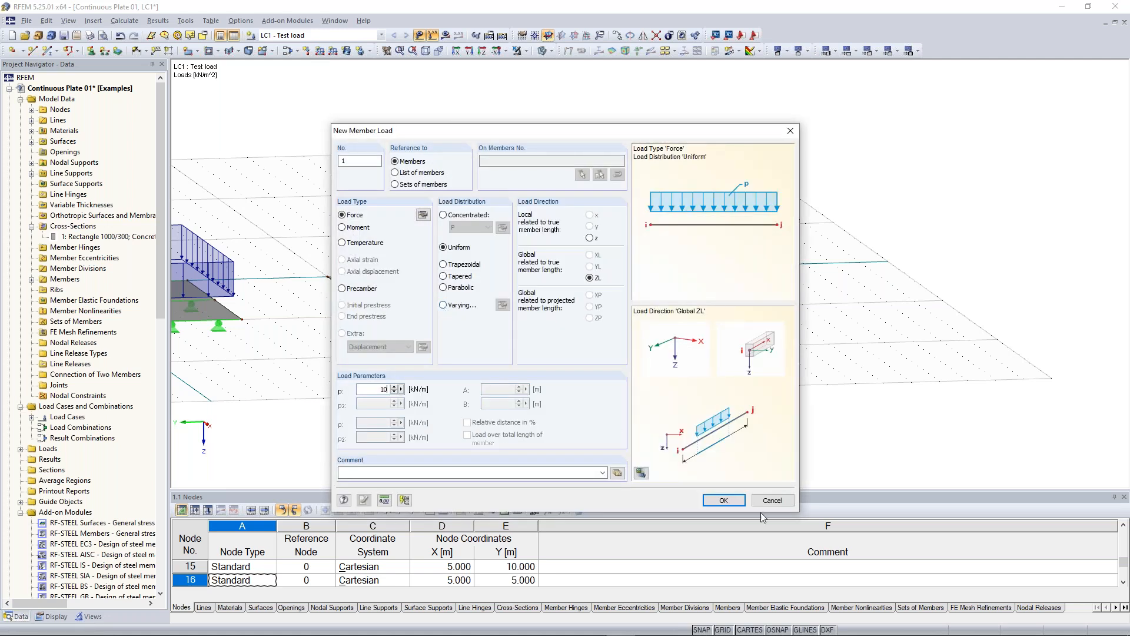
click(724, 499)
drag(567, 200, 737, 375)
ctrl+middle_drag(746, 334, 860, 375)
key(Escape)
Inspect the surface and member loads across the three plates and the beam
scroll(789, 351, down, 3)
ctrl+middle_drag(709, 356, 735, 362)
middle_drag(676, 325, 747, 347)
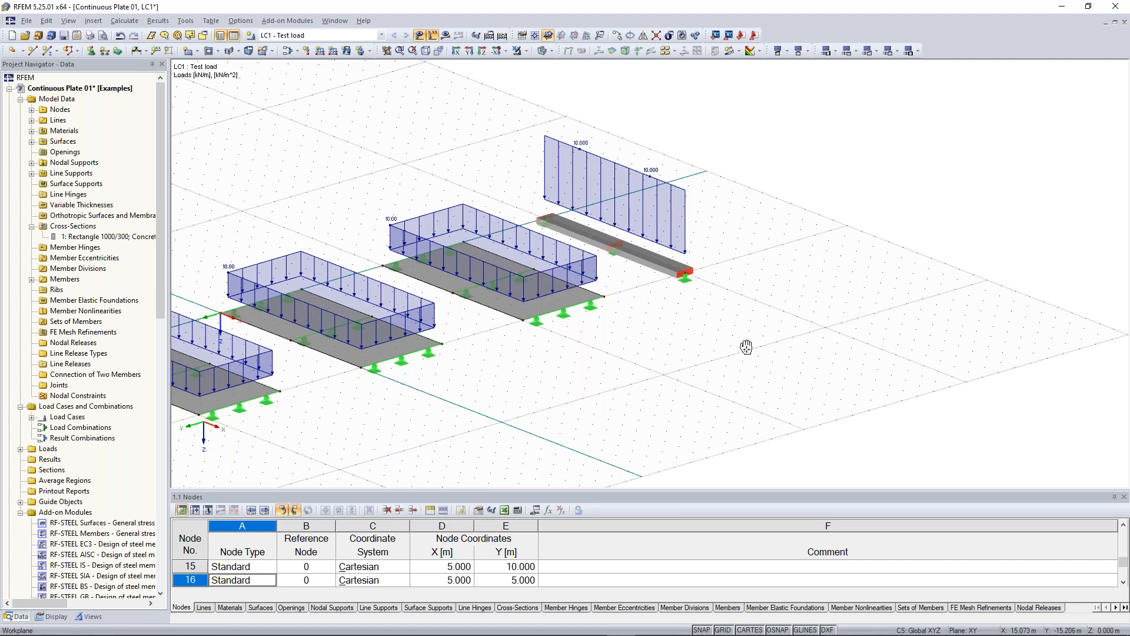
middle_drag(747, 346, 891, 326)
scroll(891, 326, down, 2)
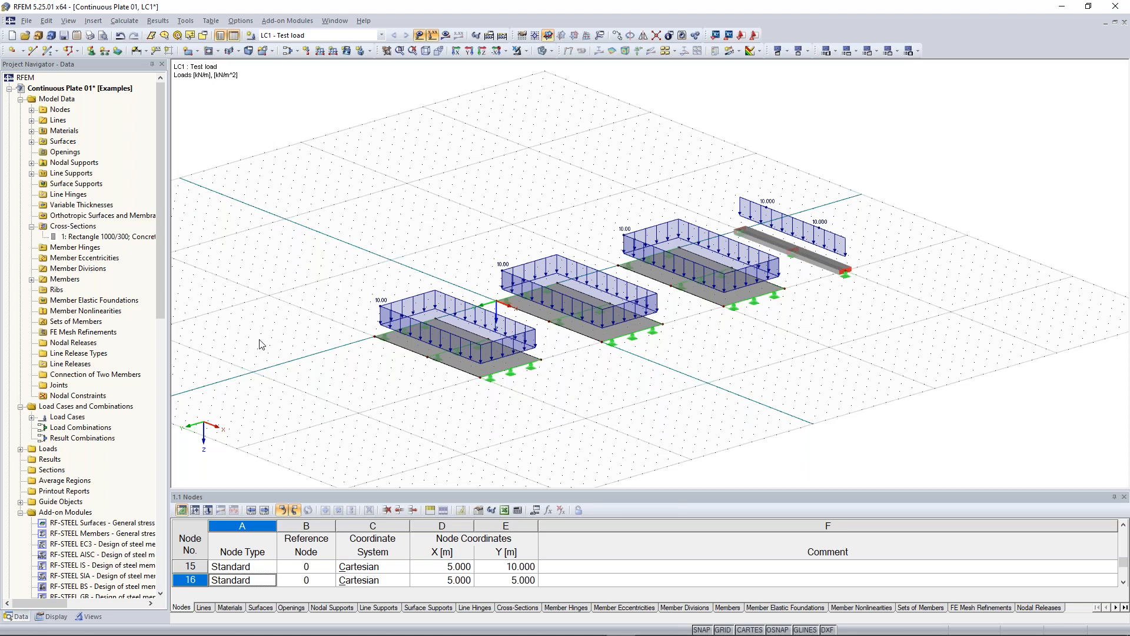
ctrl+middle_drag(259, 340, 289, 340)
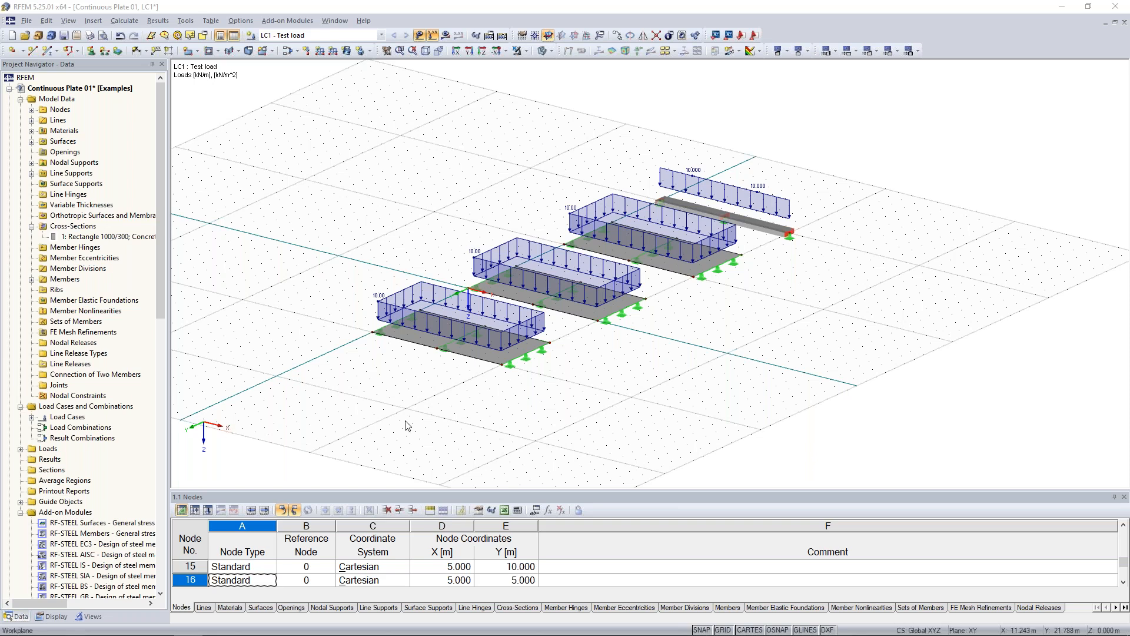
scroll(406, 425, up, 2)
scroll(410, 410, up, 3)
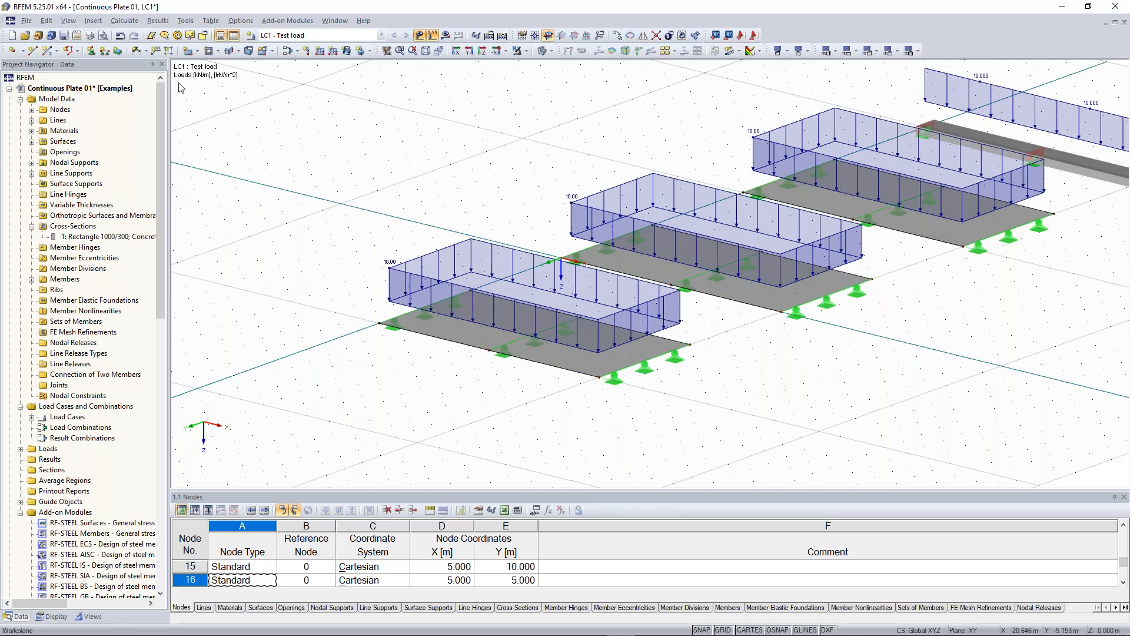
Review the target length of finite elements in the global FE mesh settings and leave them without changes
click(123, 21)
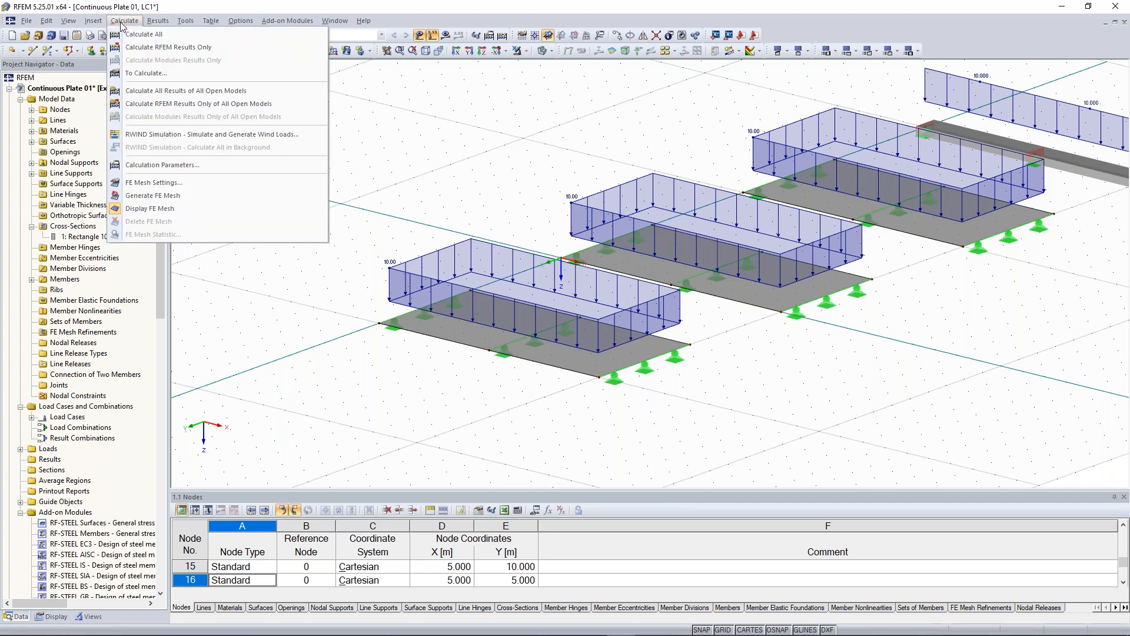
click(169, 183)
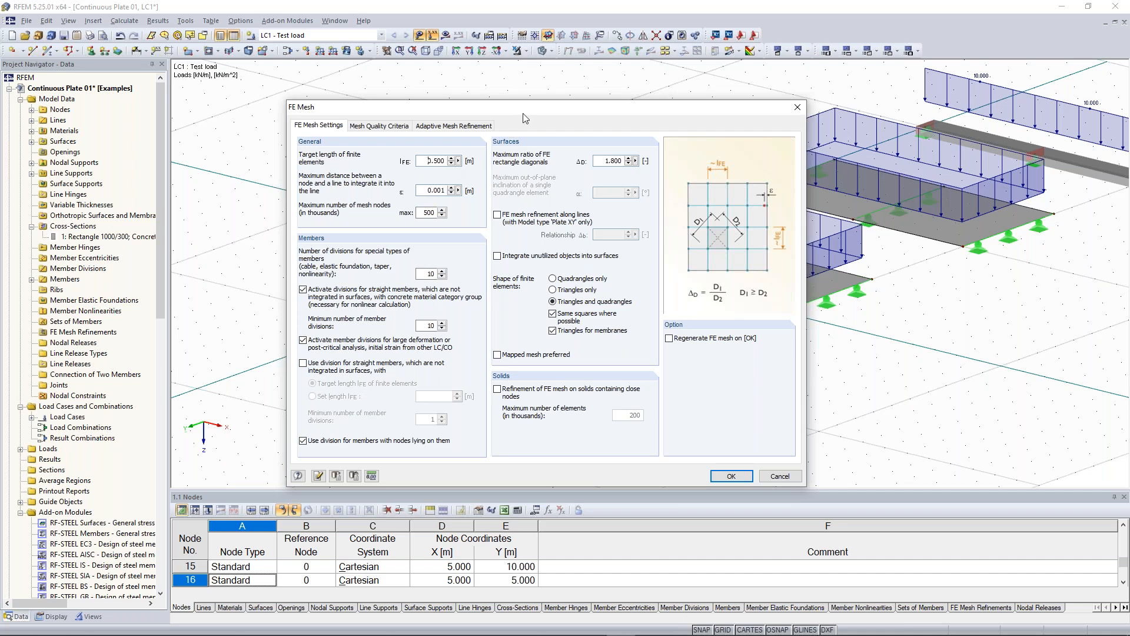
drag(530, 111, 418, 353)
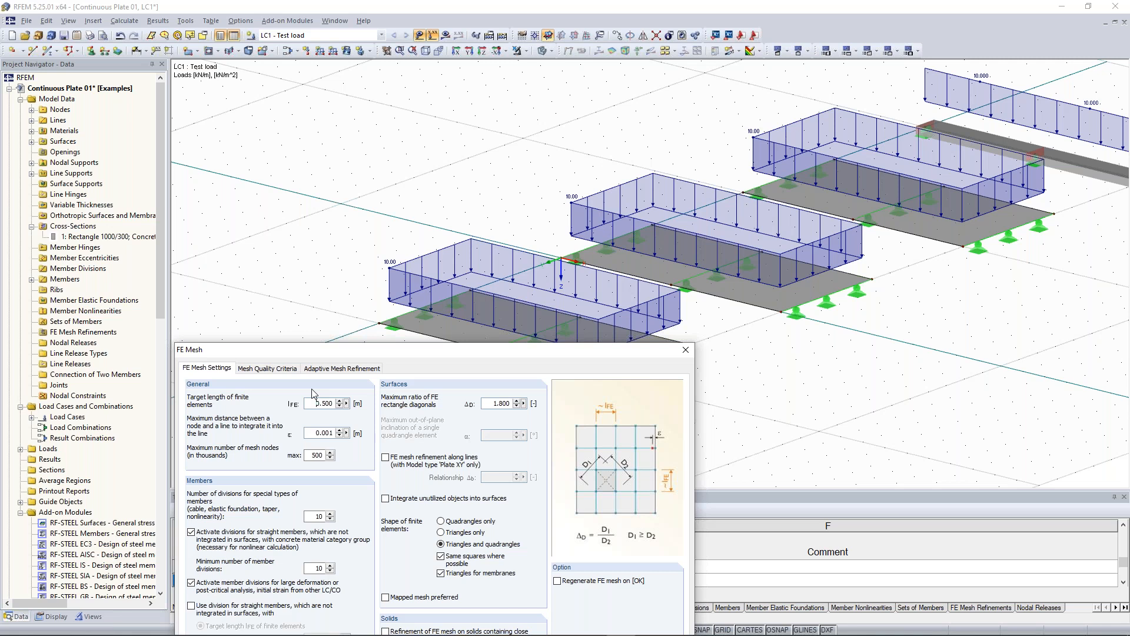
key(Escape)
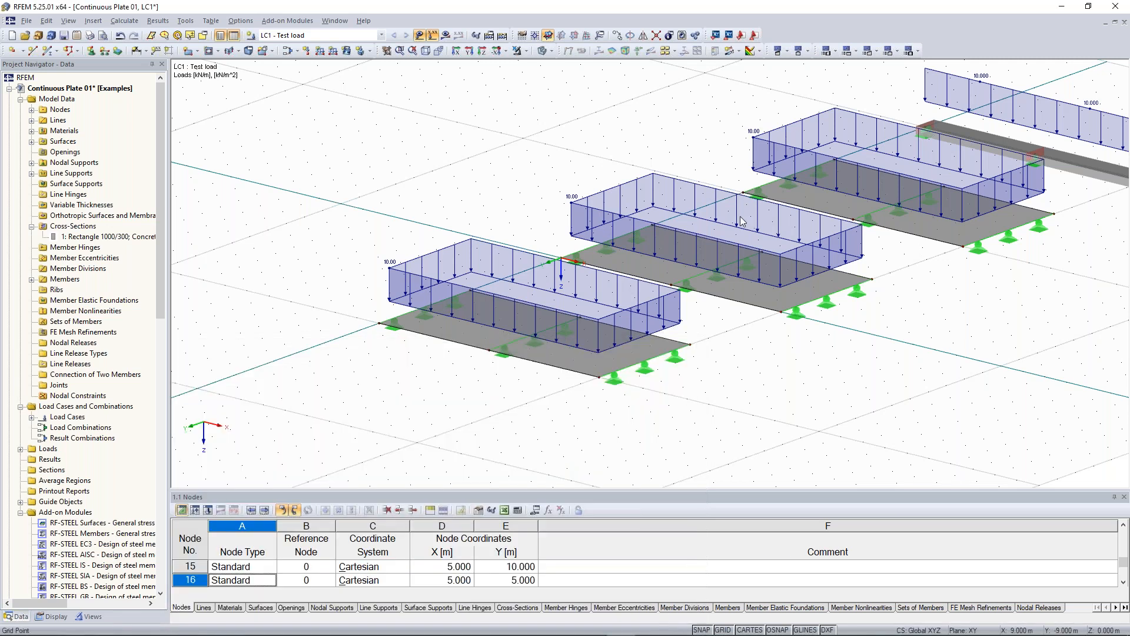
Add a surface-type FE mesh refinement to surface 1 with a target FE length of 1 m
right_click(79, 333)
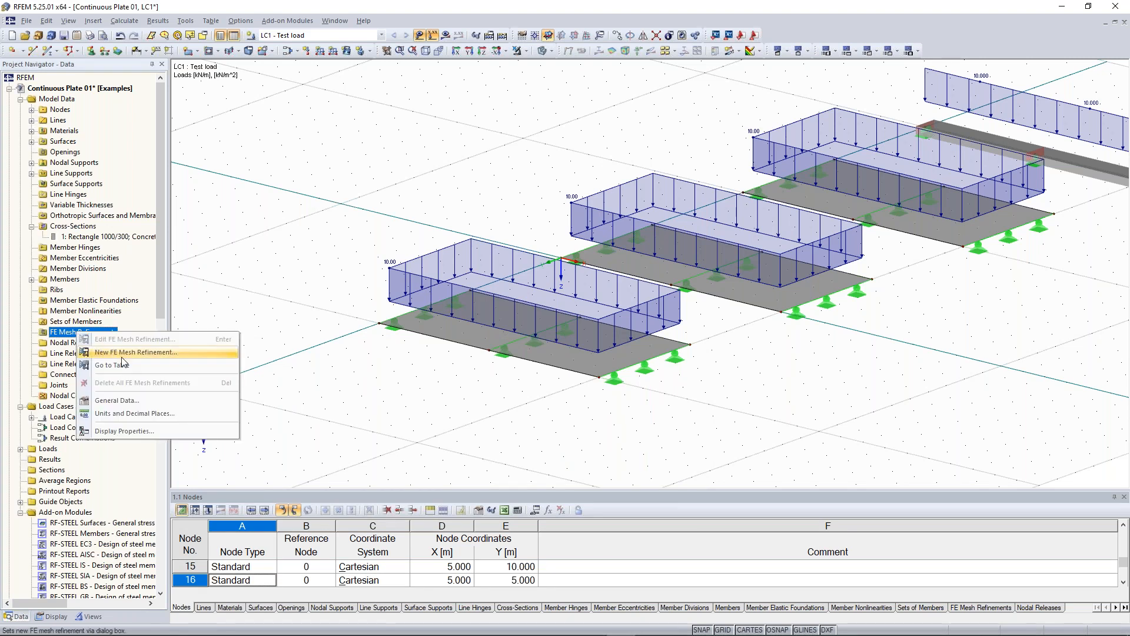
click(155, 352)
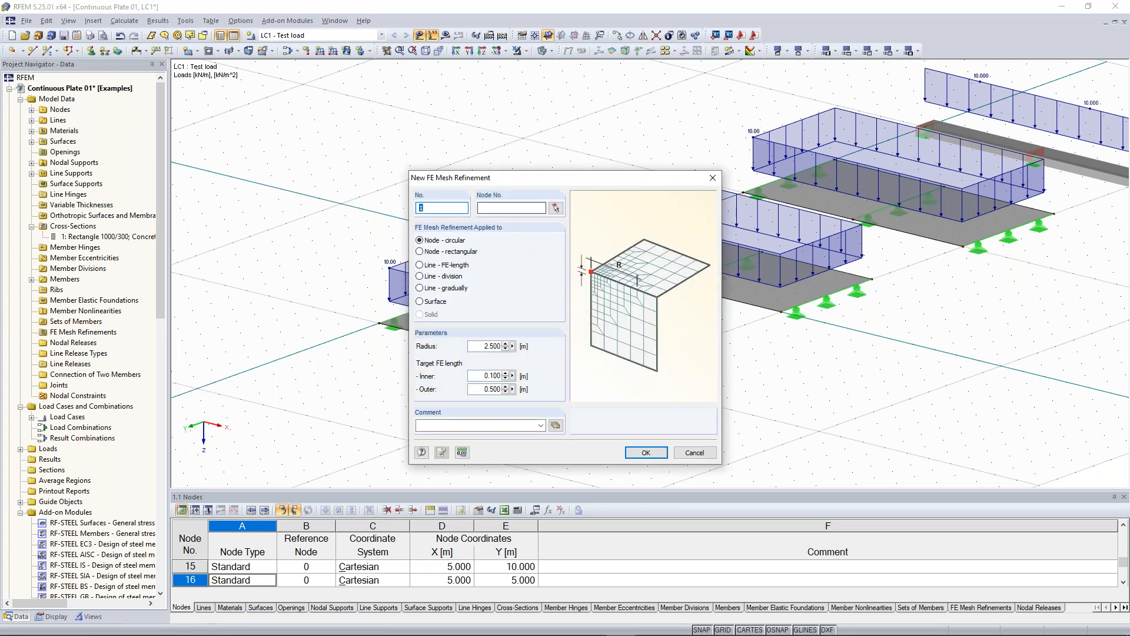
click(436, 303)
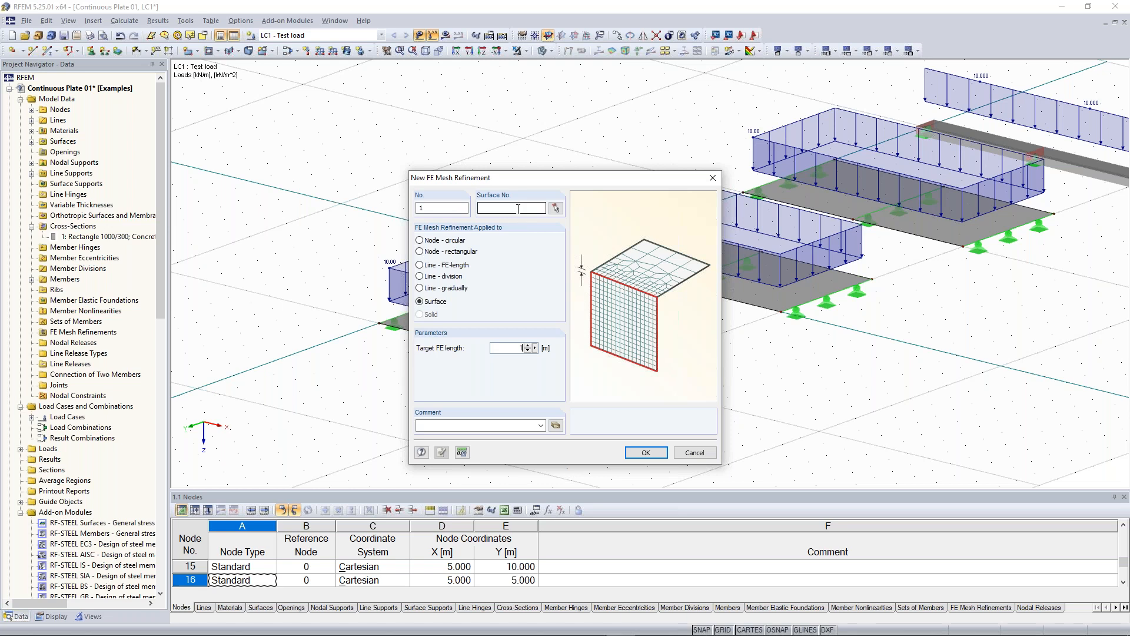
click(555, 208)
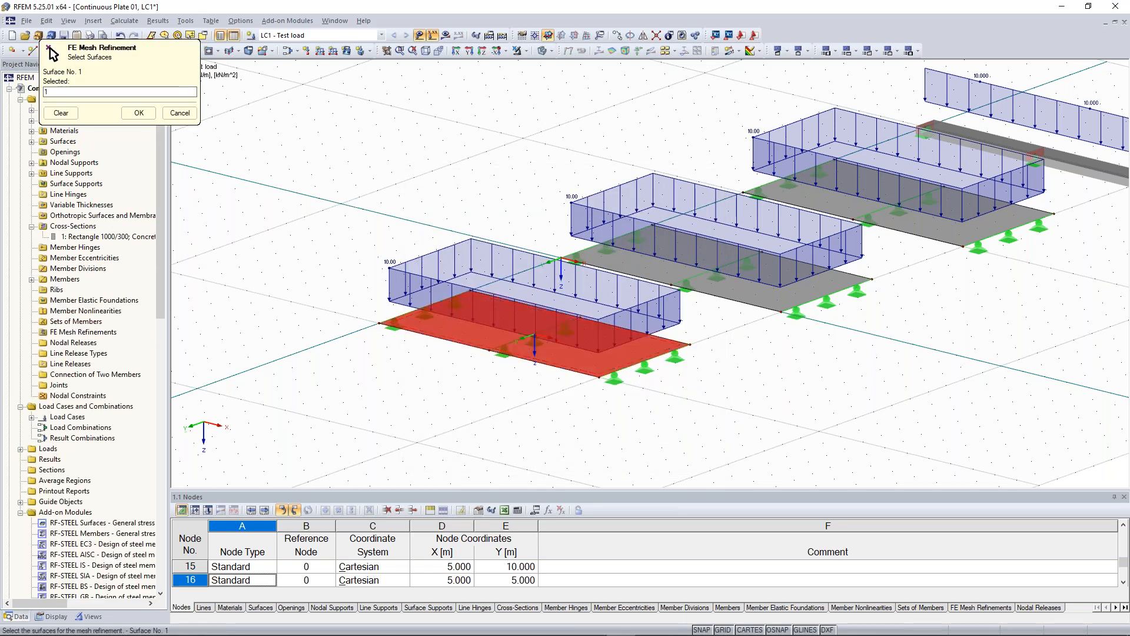
click(139, 114)
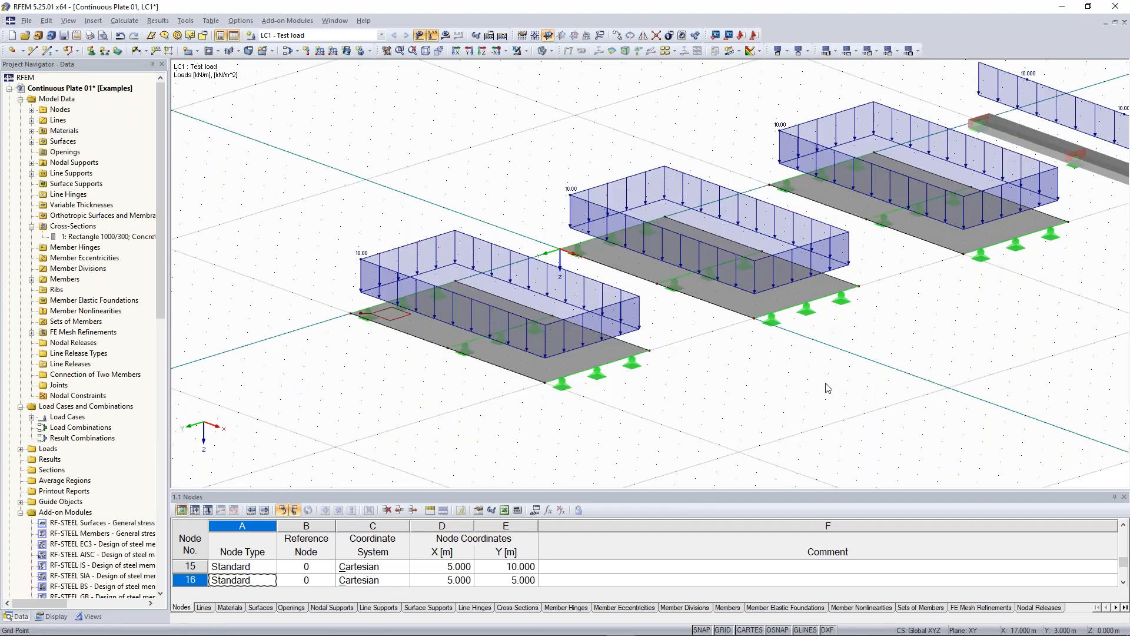
Add a surface-type FE mesh refinement to surface 2 with a target FE length of 0.5 m
right_click(83, 332)
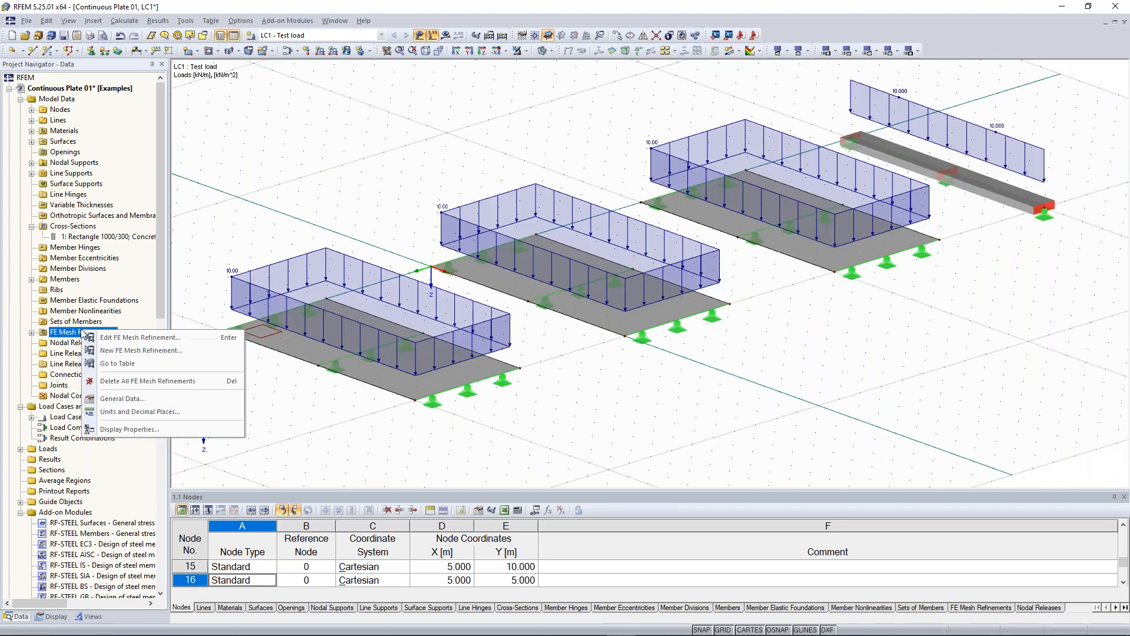
click(151, 353)
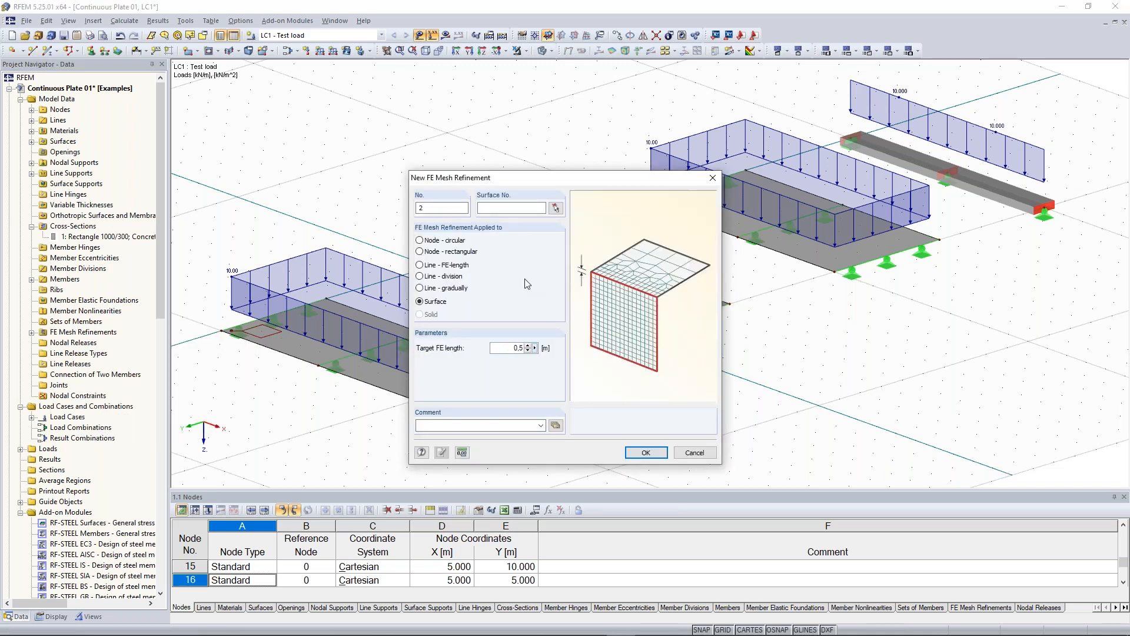
click(555, 207)
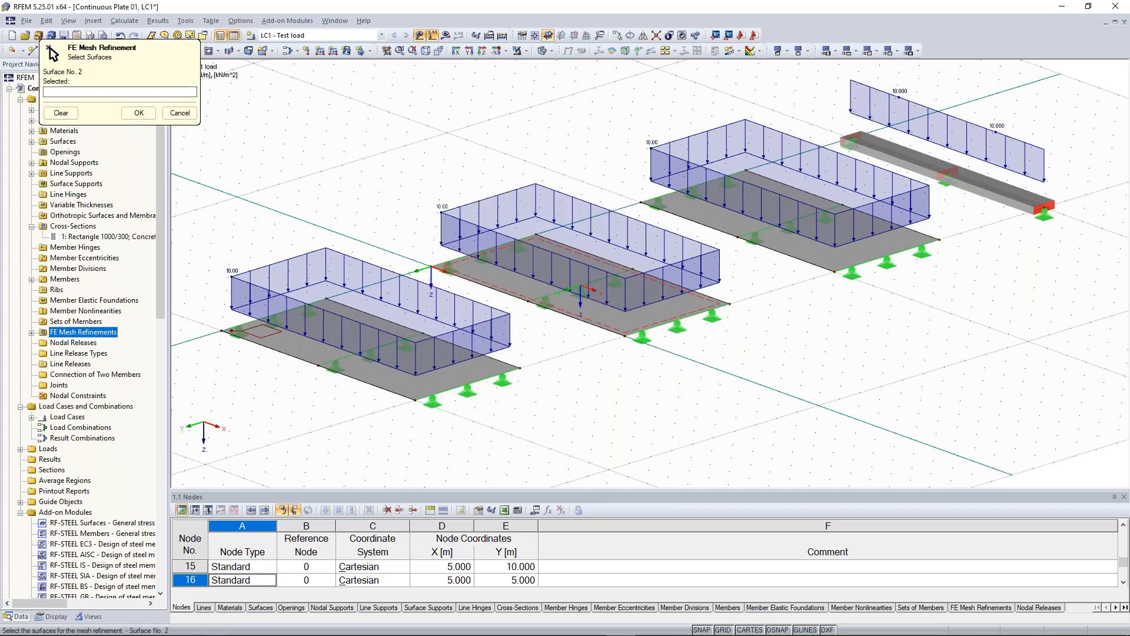
click(533, 300)
click(139, 112)
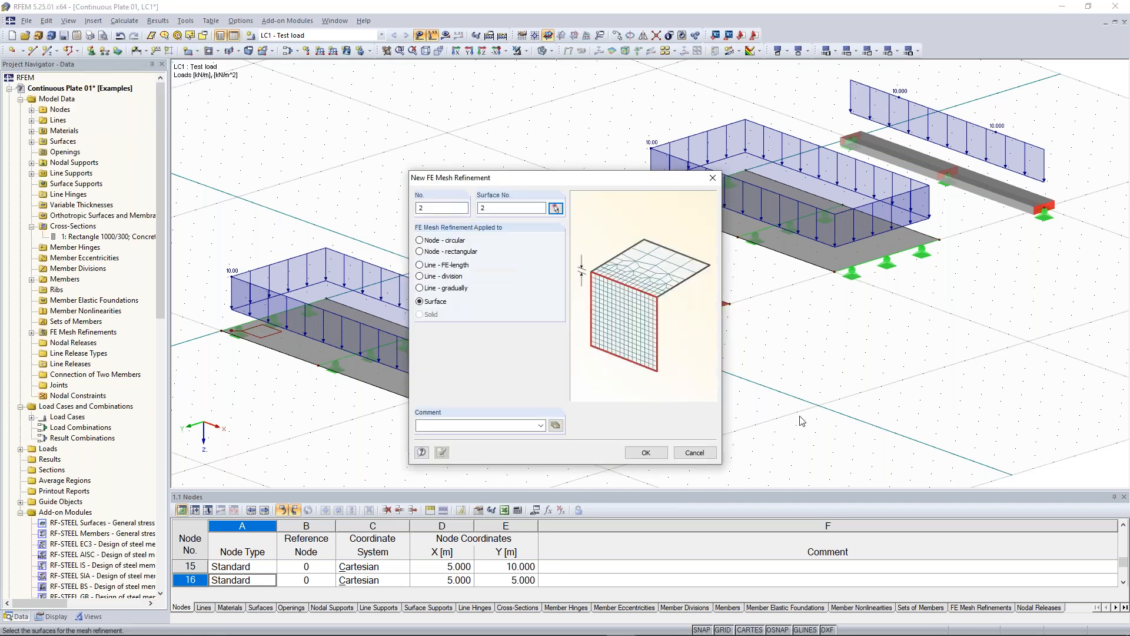
click(647, 453)
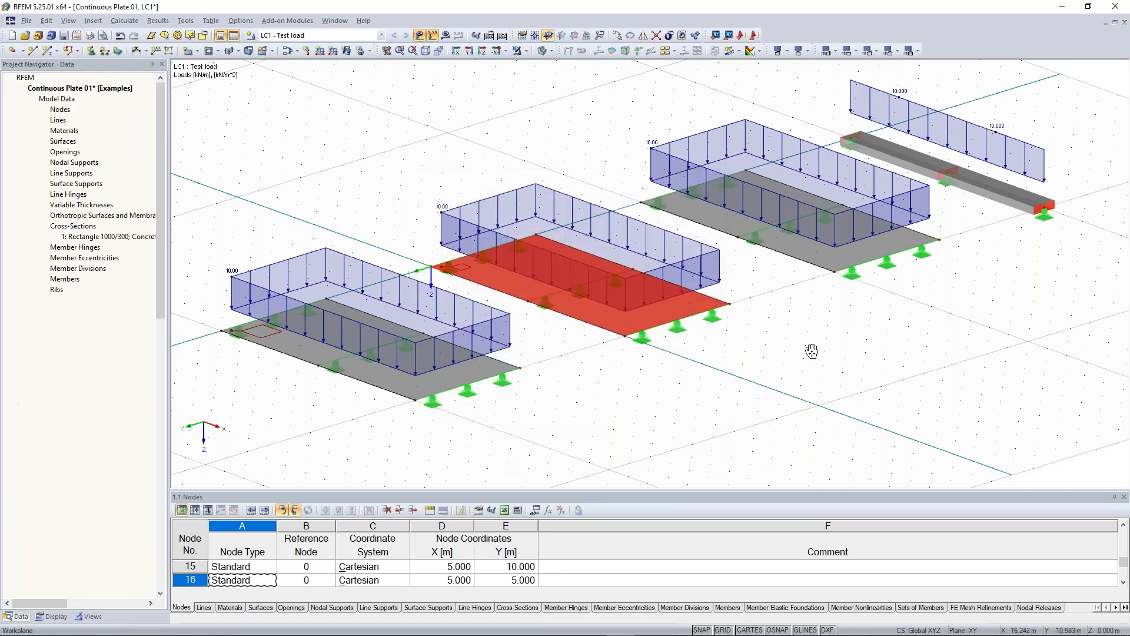
Create an FE mesh refinement with a target FE length of 0.1 m on surface 3, the plate nearest the beam
middle_drag(959, 316, 797, 353)
click(787, 349)
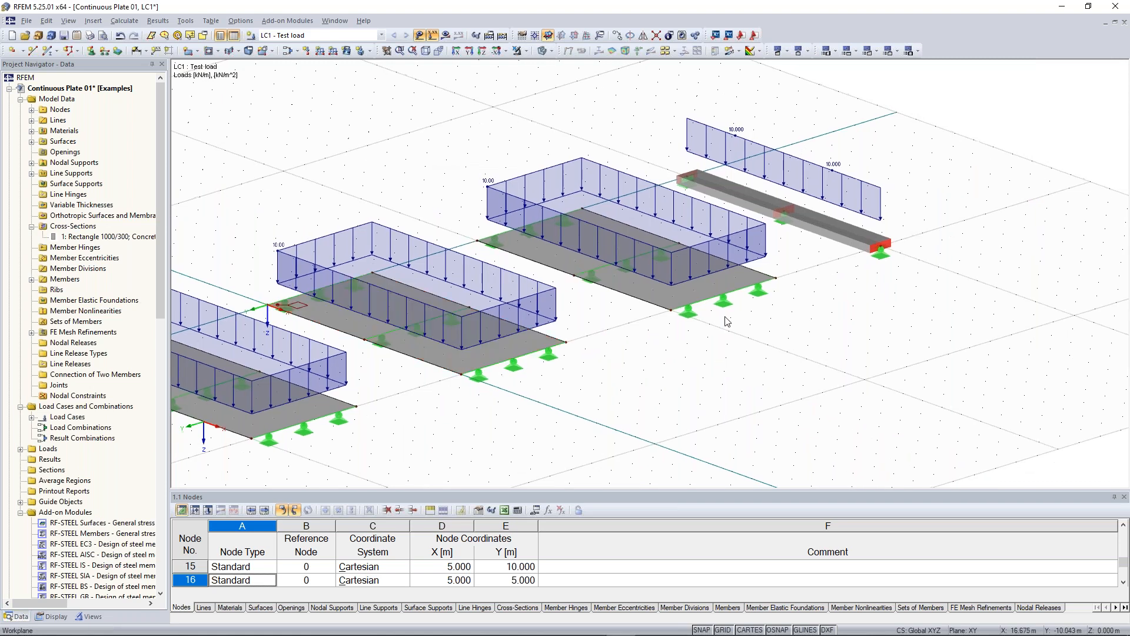
click(670, 311)
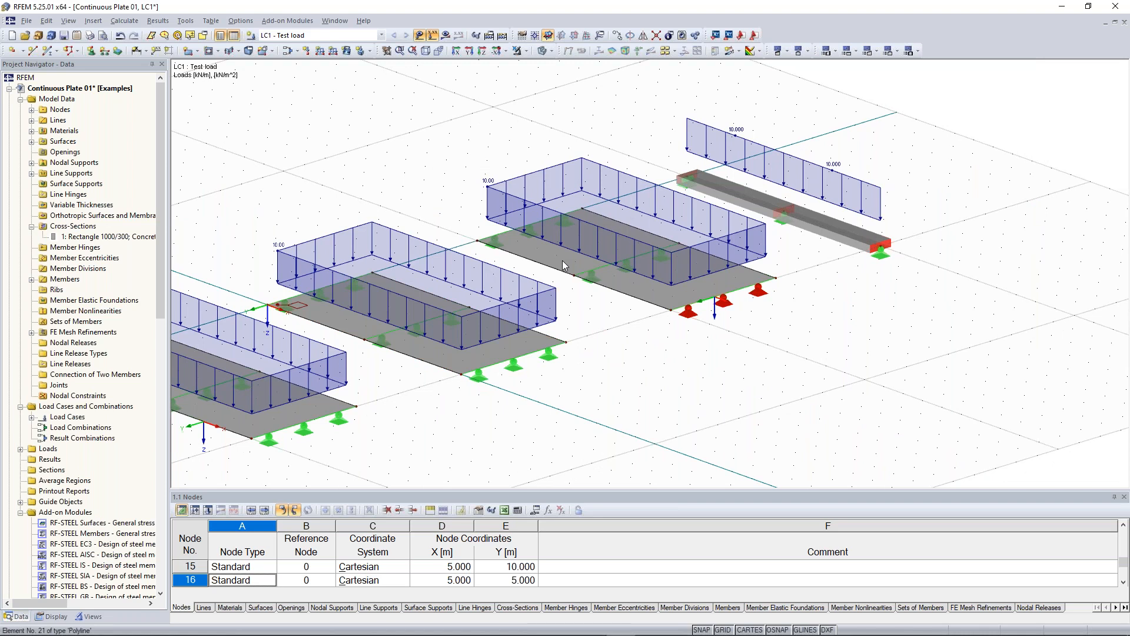
right_click(563, 265)
mouse_move(612, 301)
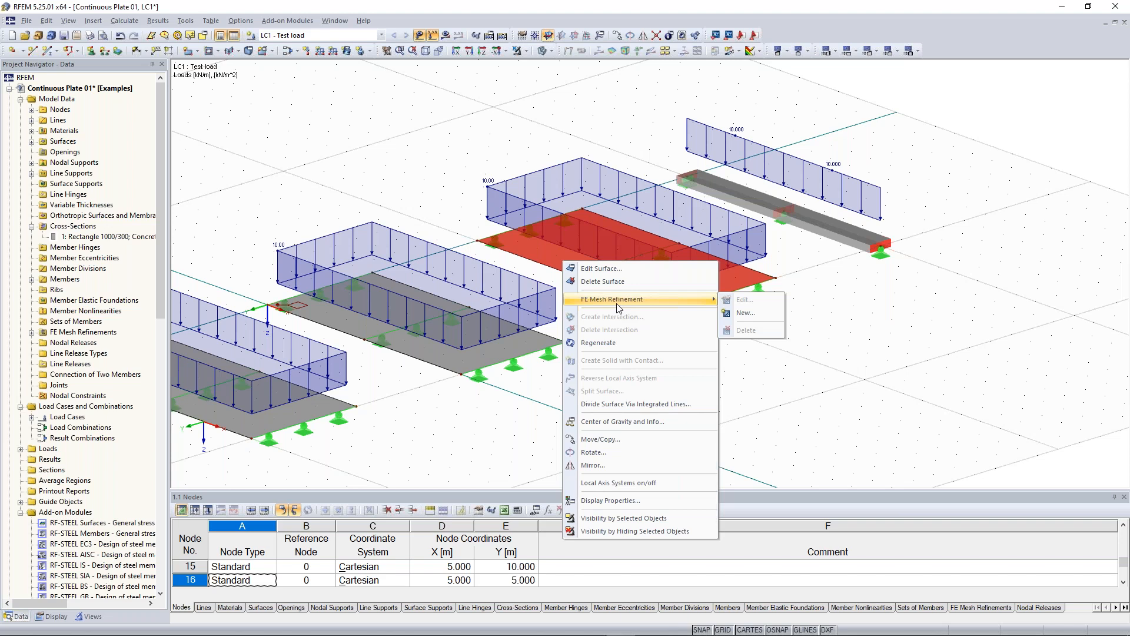
click(745, 313)
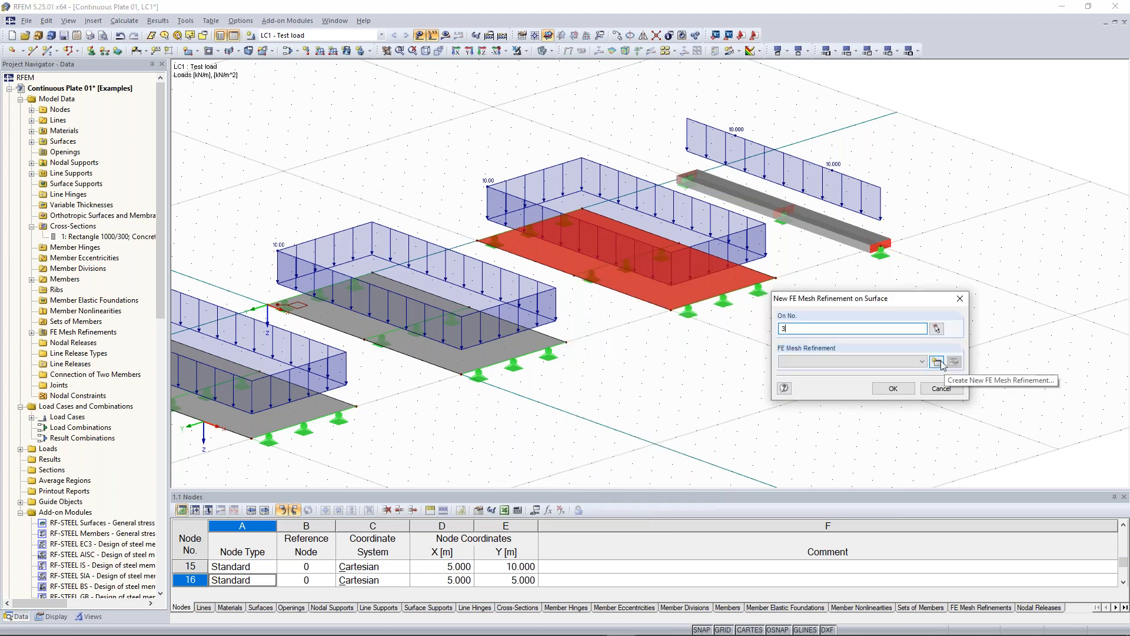
click(937, 361)
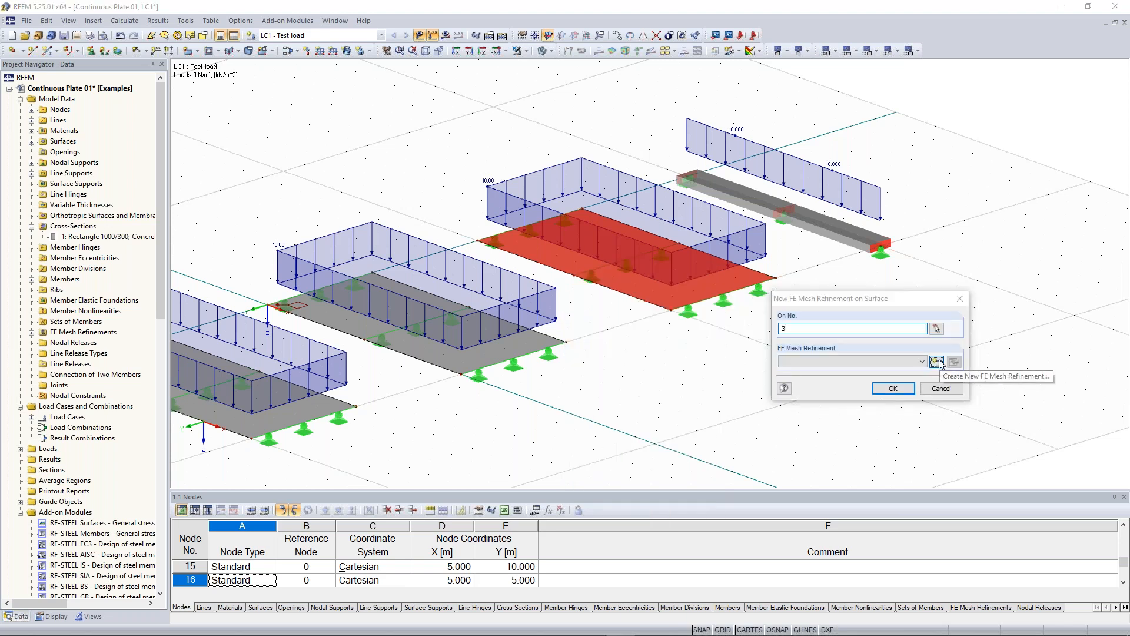
drag(505, 348, 570, 359)
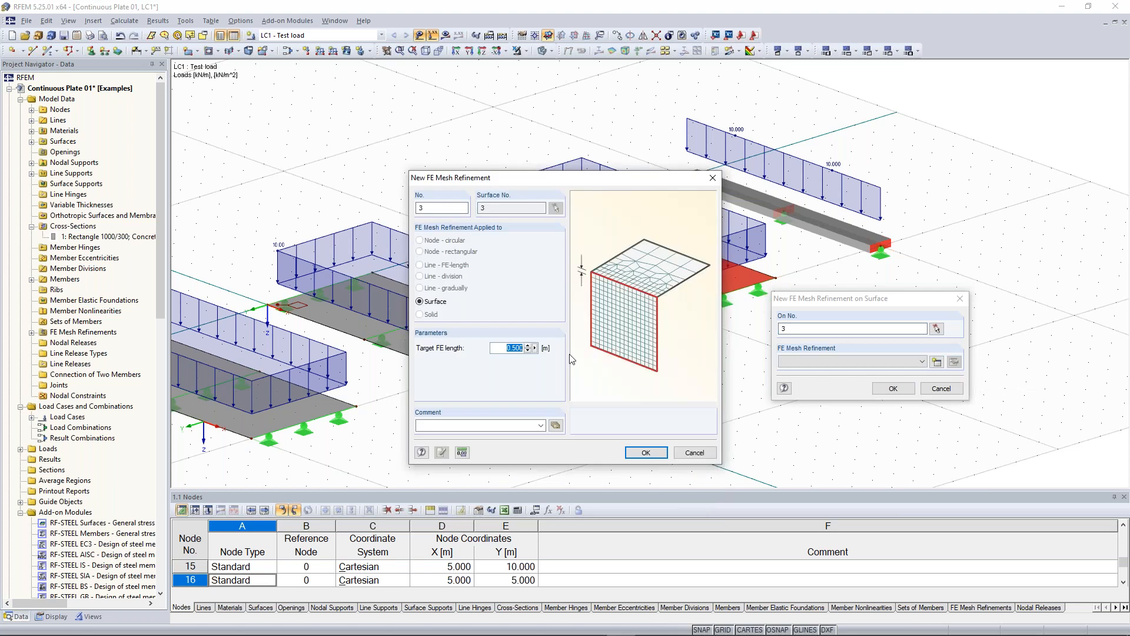
text(0.1)
click(646, 452)
click(884, 389)
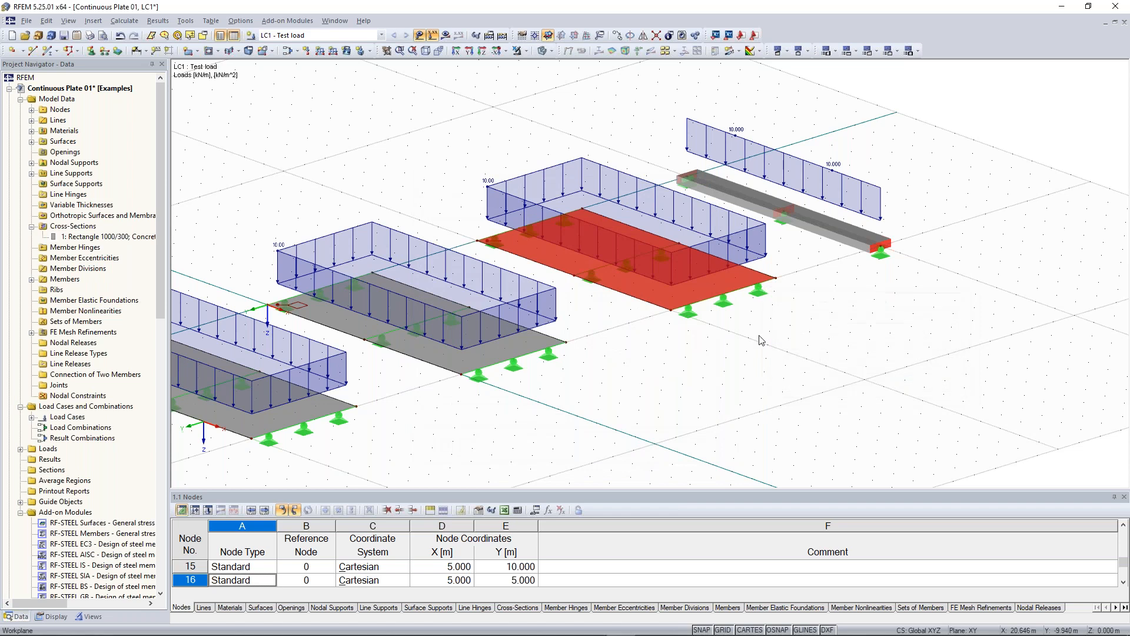
Start a new section through the surfaces and name it 1-1
middle_drag(242, 290, 412, 292)
scroll(412, 290, up, 1)
scroll(415, 294, up, 3)
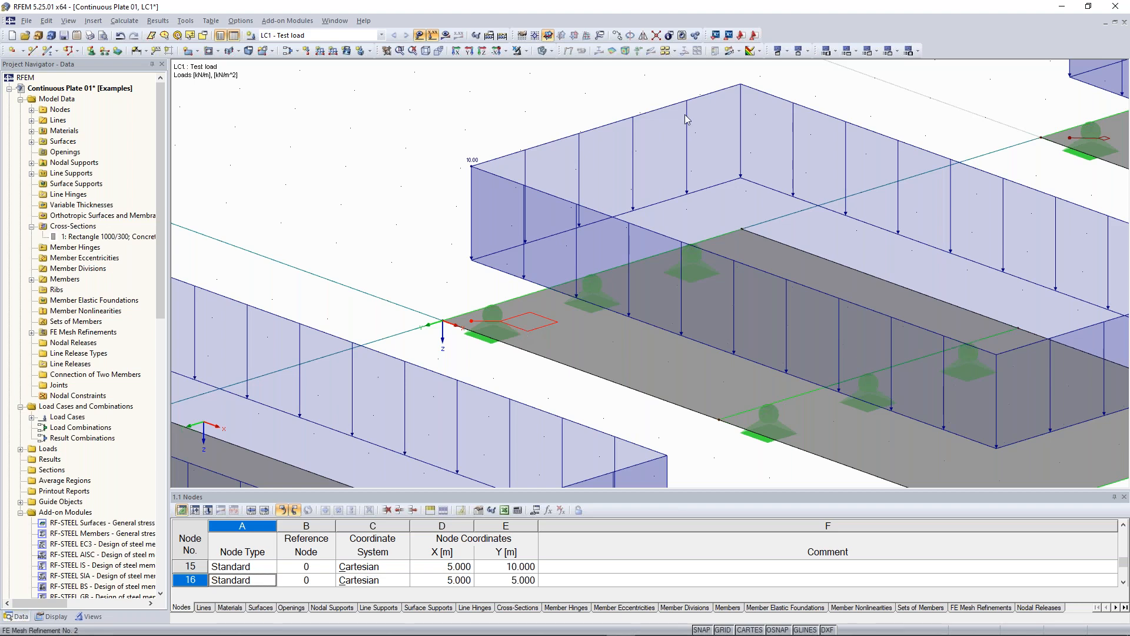
scroll(571, 157, down, 3)
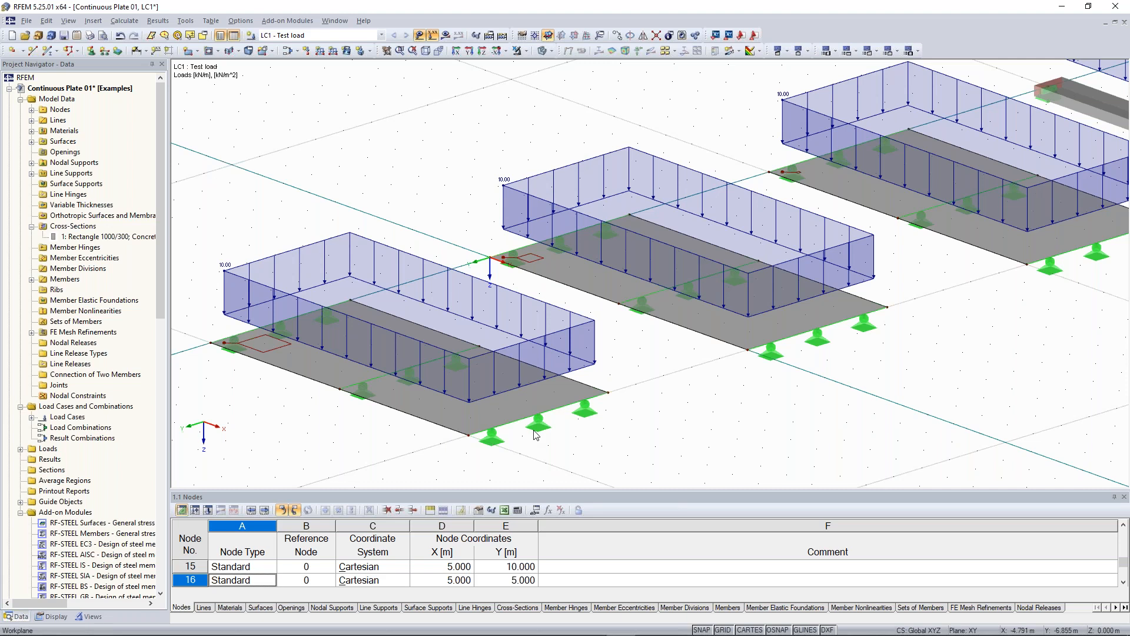
scroll(218, 349, down, 2)
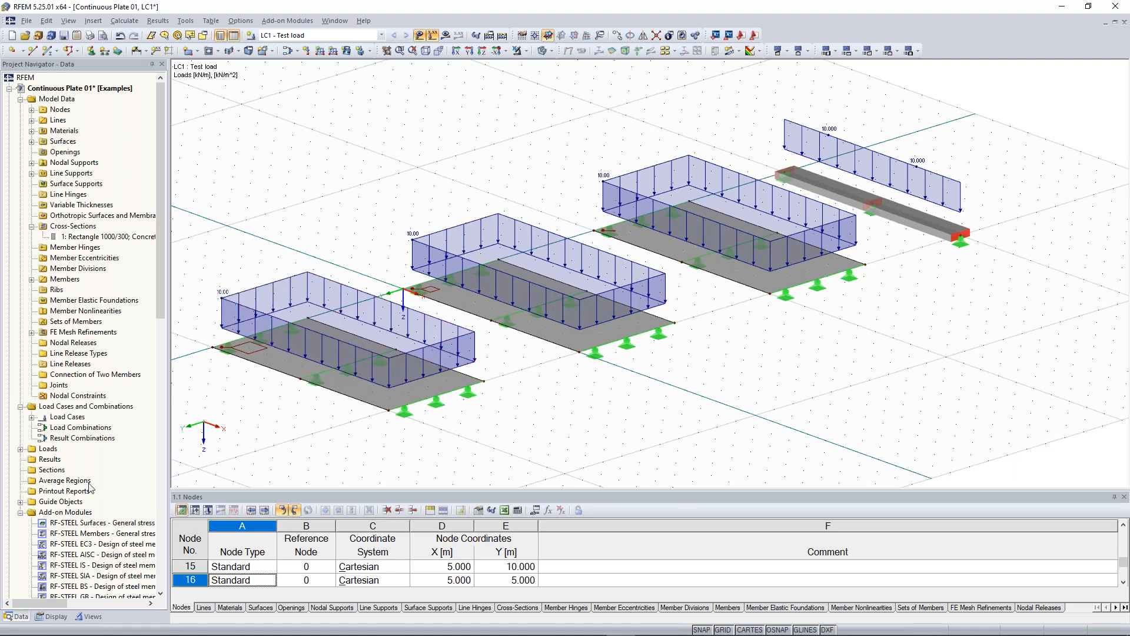
right_click(56, 471)
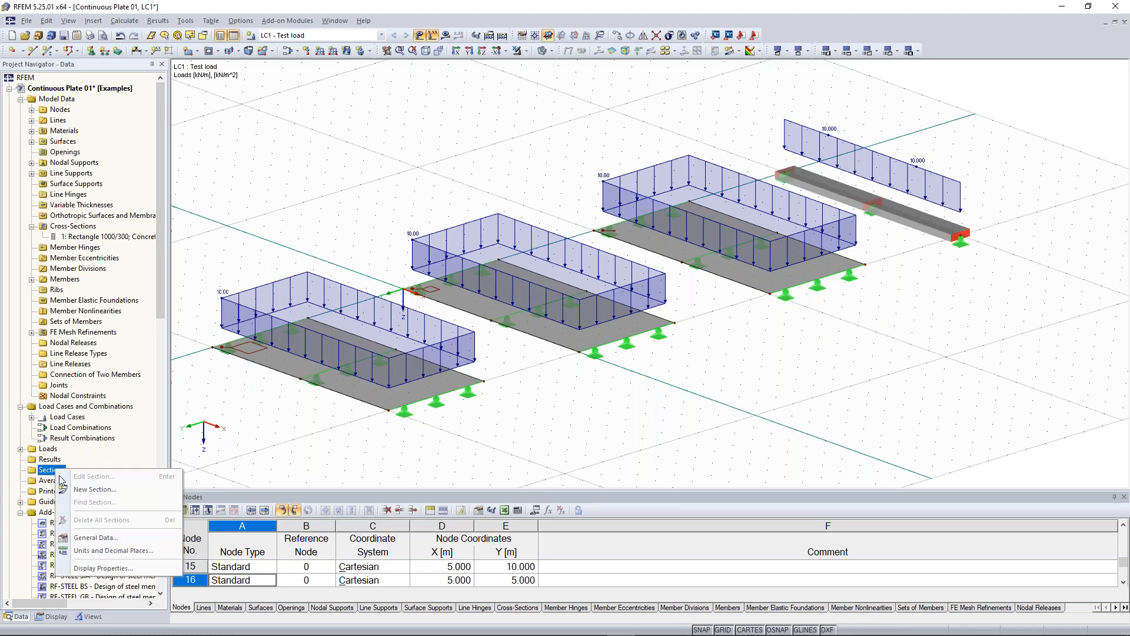
click(114, 491)
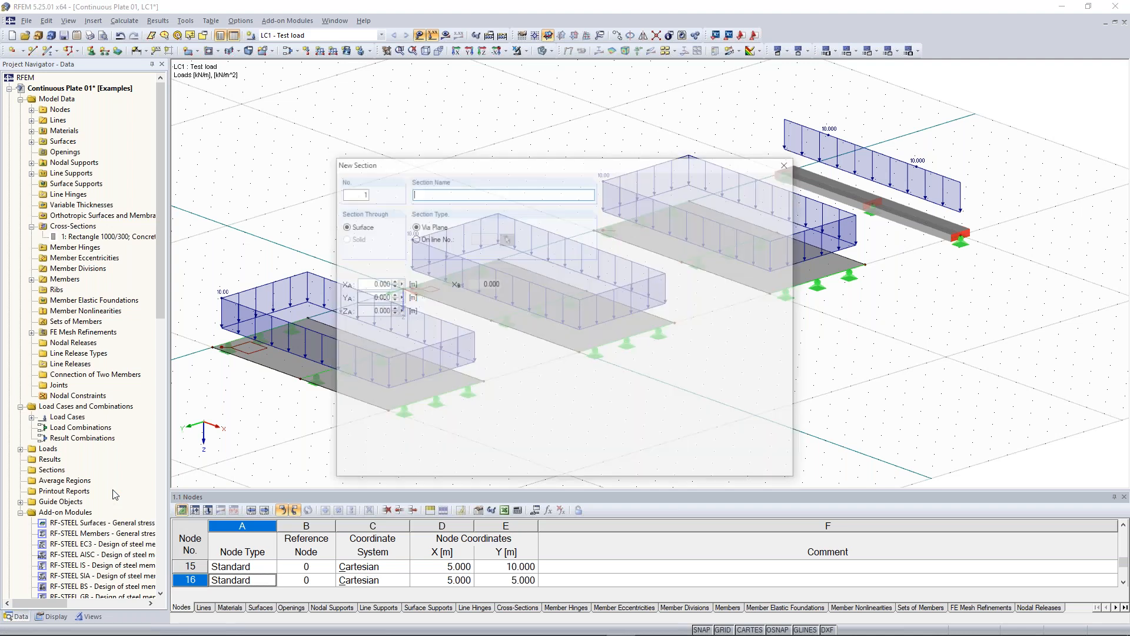
text(1-1)
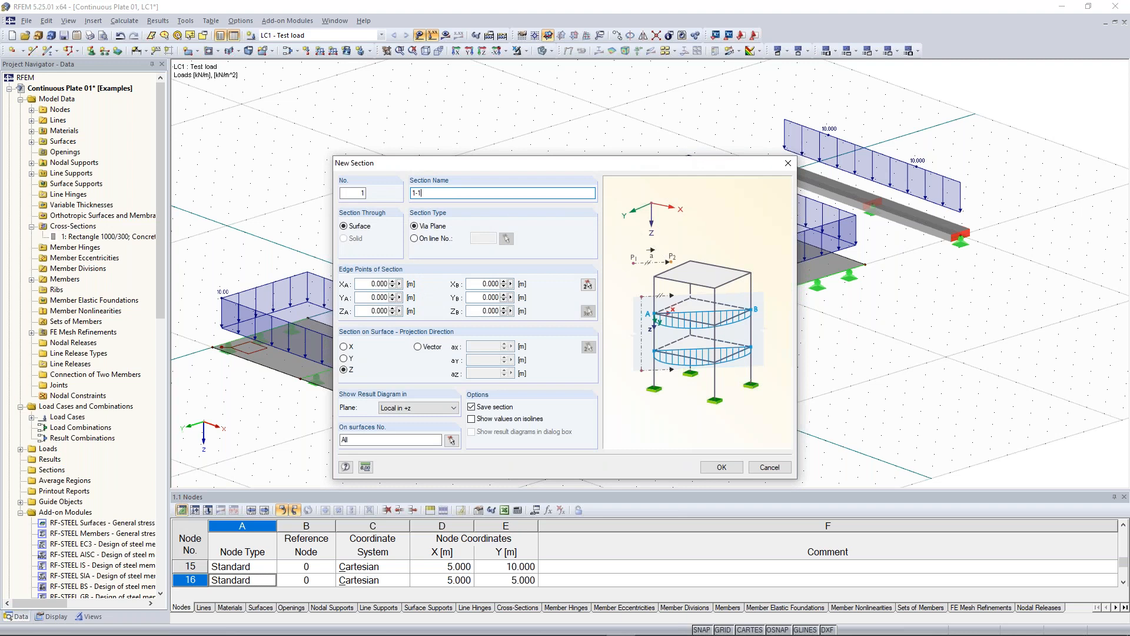
Try A-A as the section name and restore the name 1-1
key(BackSpace)
key(BackSpace)
key(BackSpace)
text(A-A)
key(BackSpace)
key(BackSpace)
key(BackSpace)
text(1-1)
Use Z projection and the local +z result plane for section 1-1, limiting it to surface 1
click(352, 375)
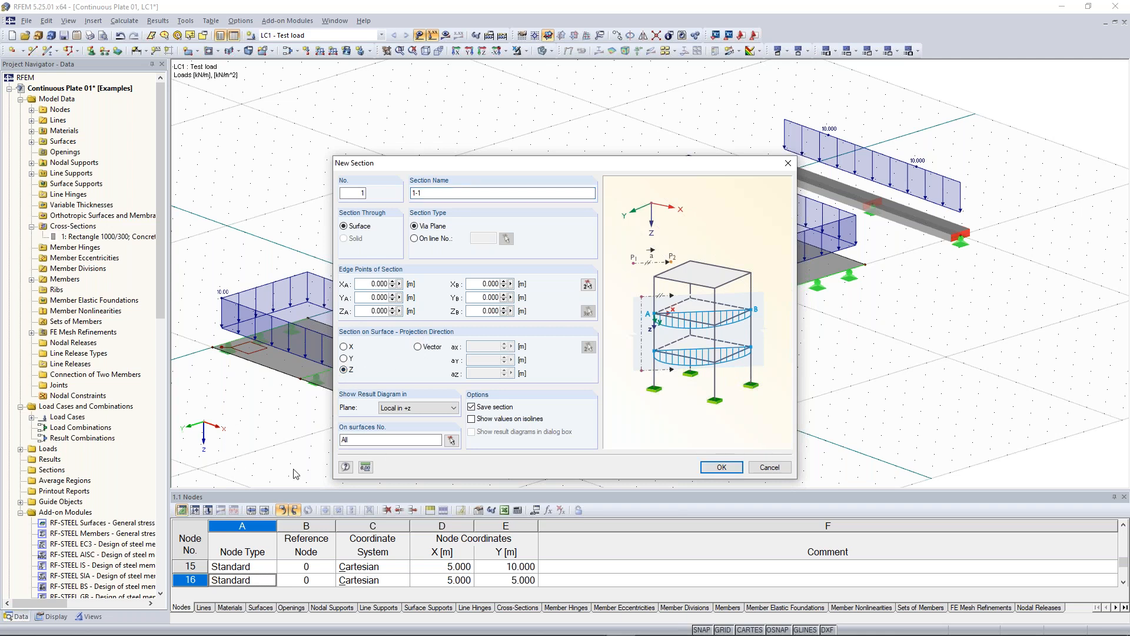
click(406, 408)
click(409, 412)
click(452, 441)
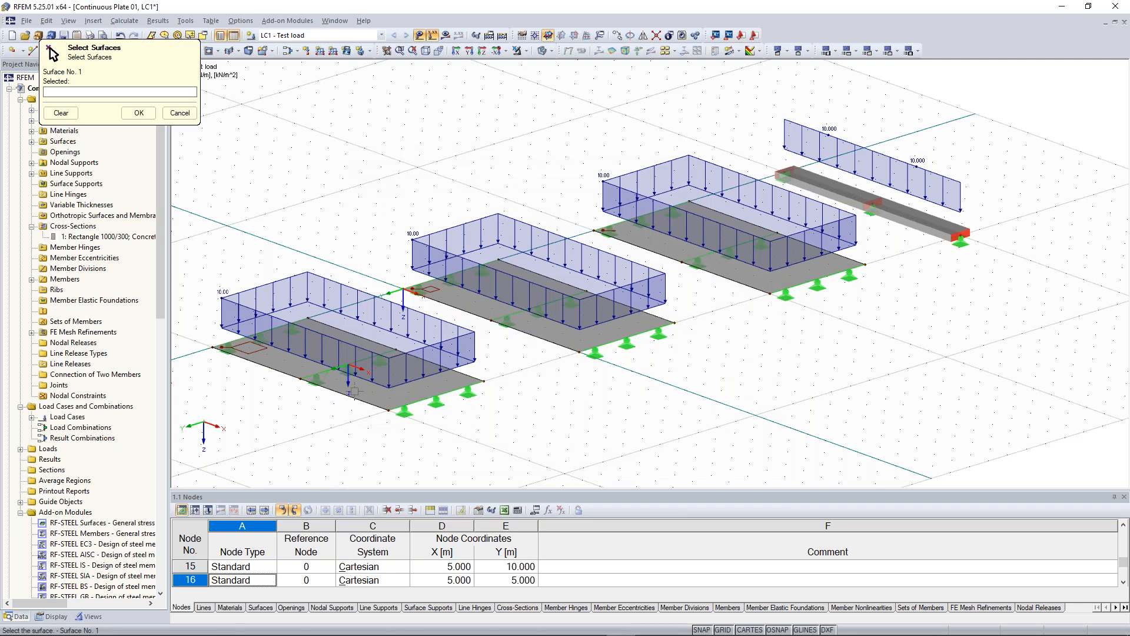
click(354, 390)
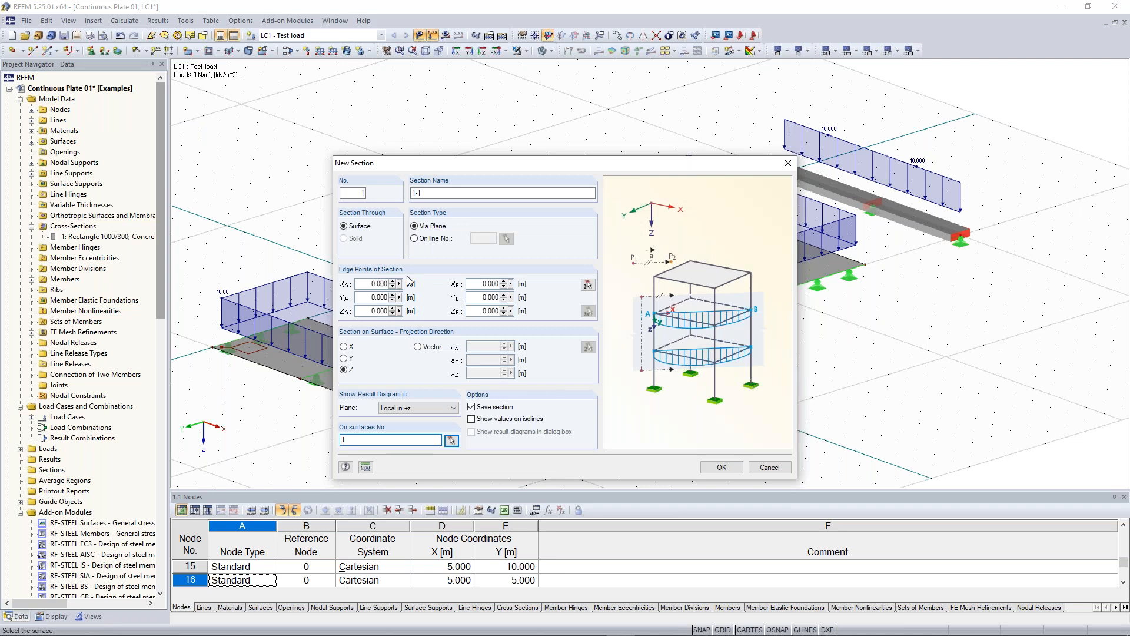
Set the section's edge points to (0, 7.5, 0) and (10, 7.5, 0) m along the plate's centre line and create it
click(587, 285)
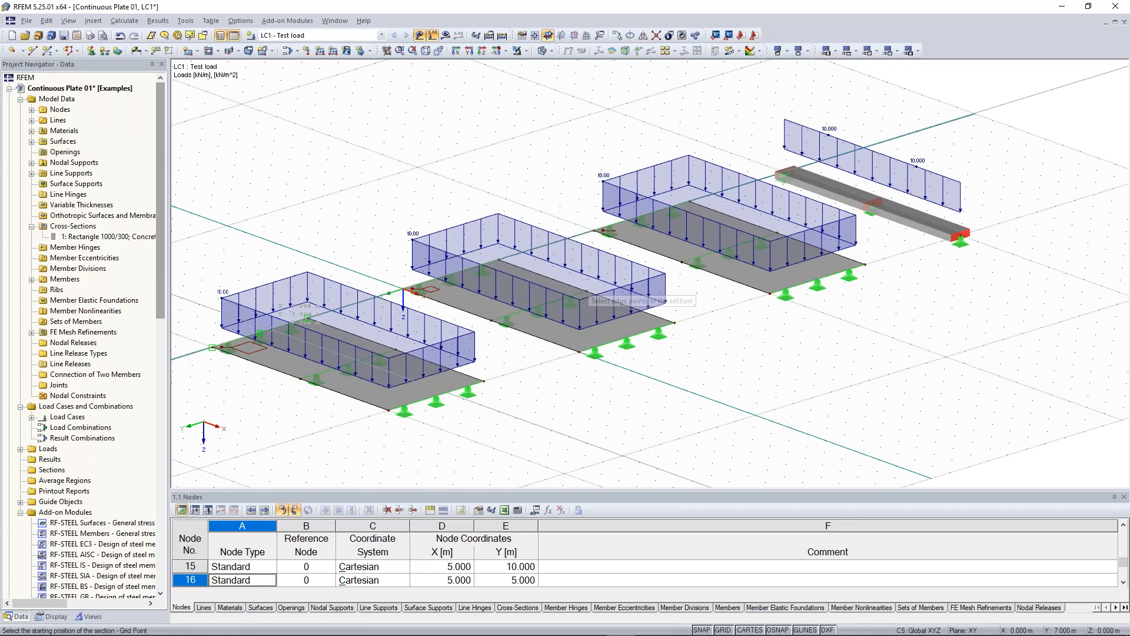
click(212, 348)
click(435, 396)
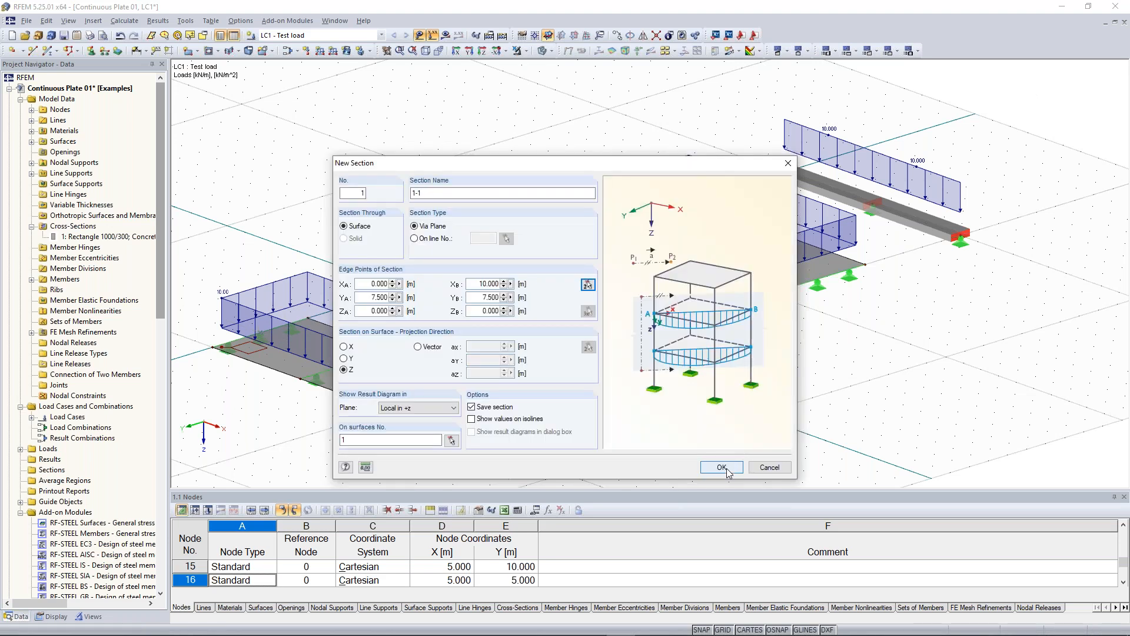
click(728, 472)
Hide the loads and copy section 1-1 to the matching centre lines of the second and third plates
middle_drag(311, 437, 450, 355)
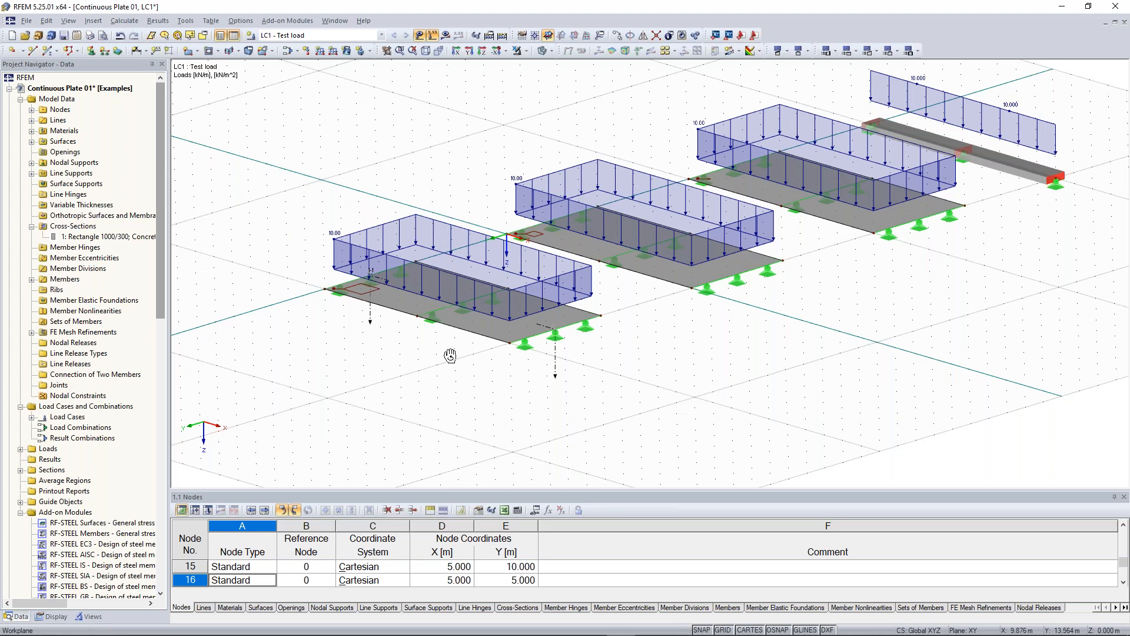
ctrl+middle_drag(450, 355, 457, 353)
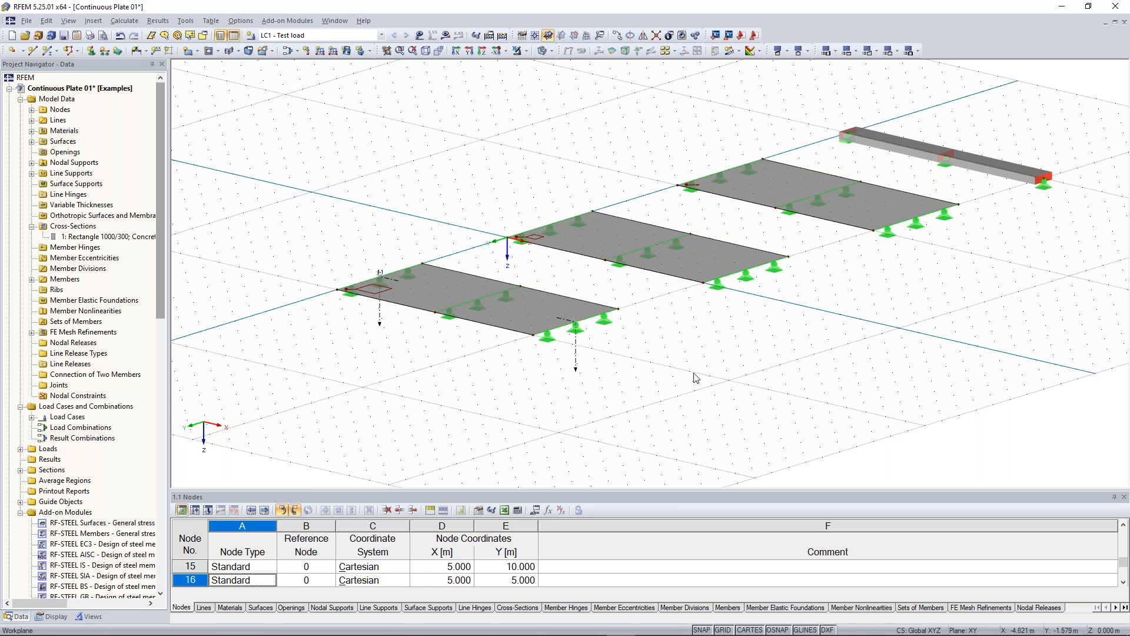
middle_drag(693, 374, 726, 401)
double_click(609, 377)
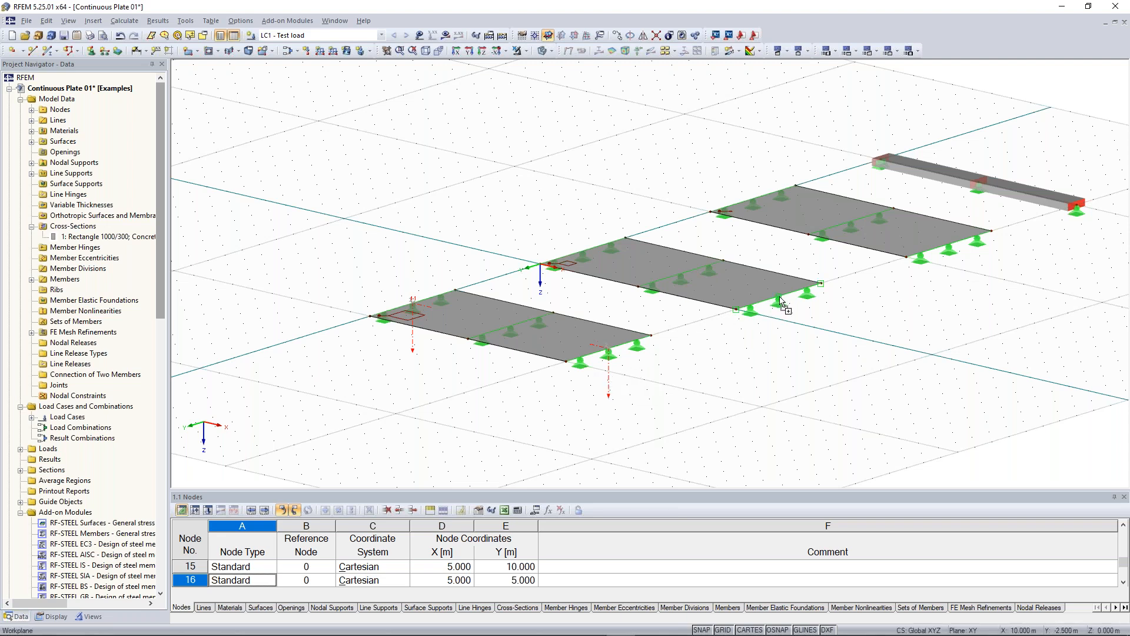
middle_drag(783, 327, 648, 388)
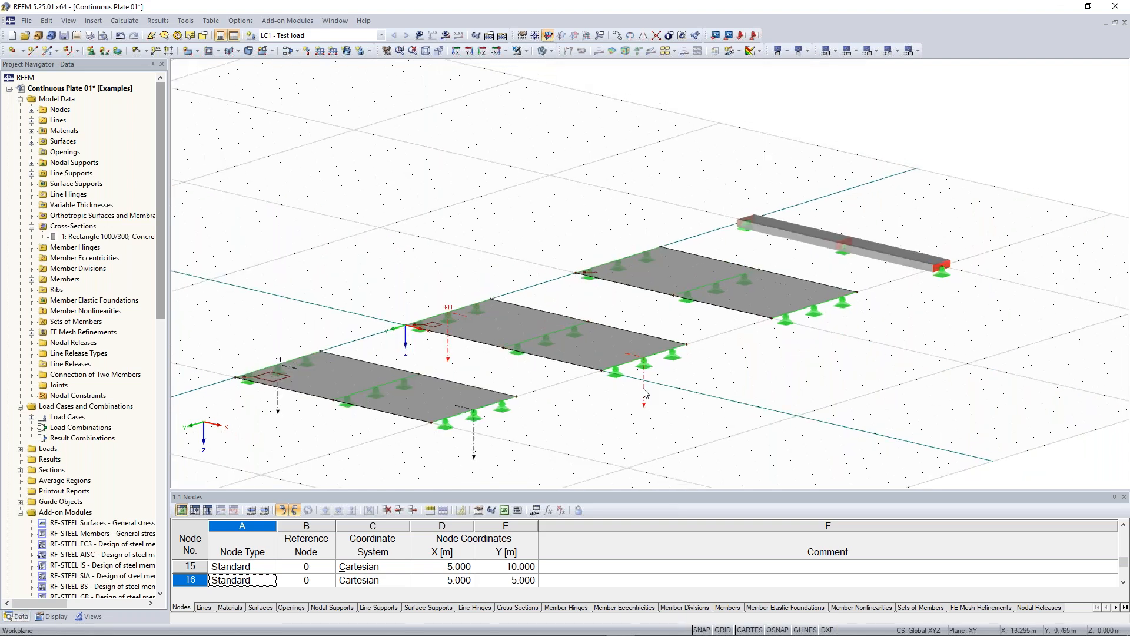
click(818, 310)
Rename the section on the middle plate 2-2 and assign it to surface 2
text(2-2)
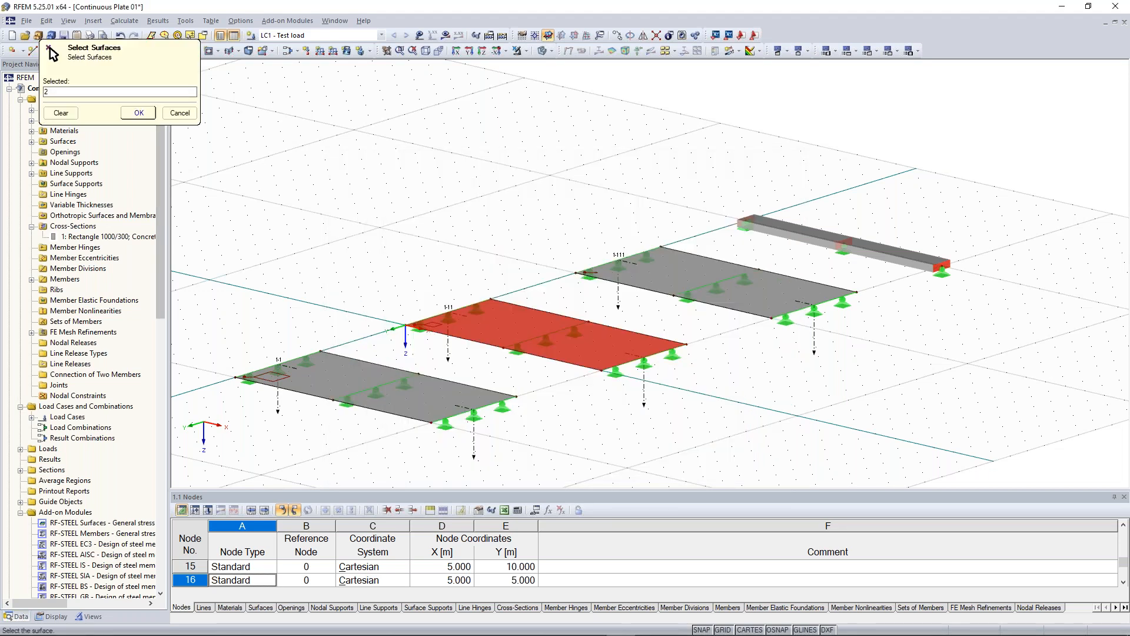
click(138, 112)
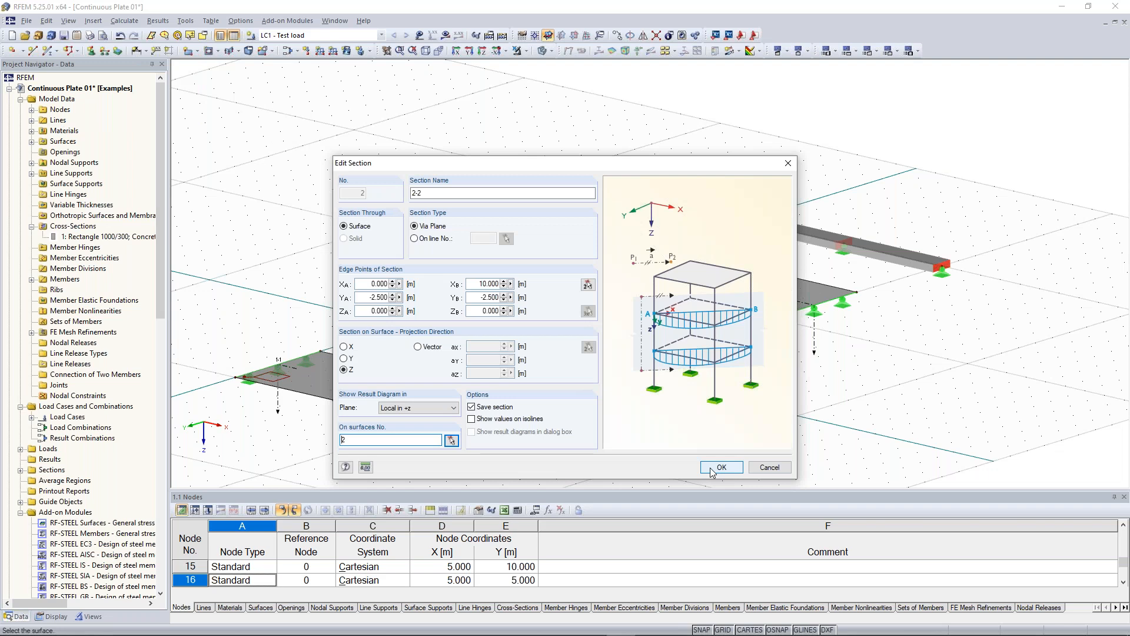
click(711, 470)
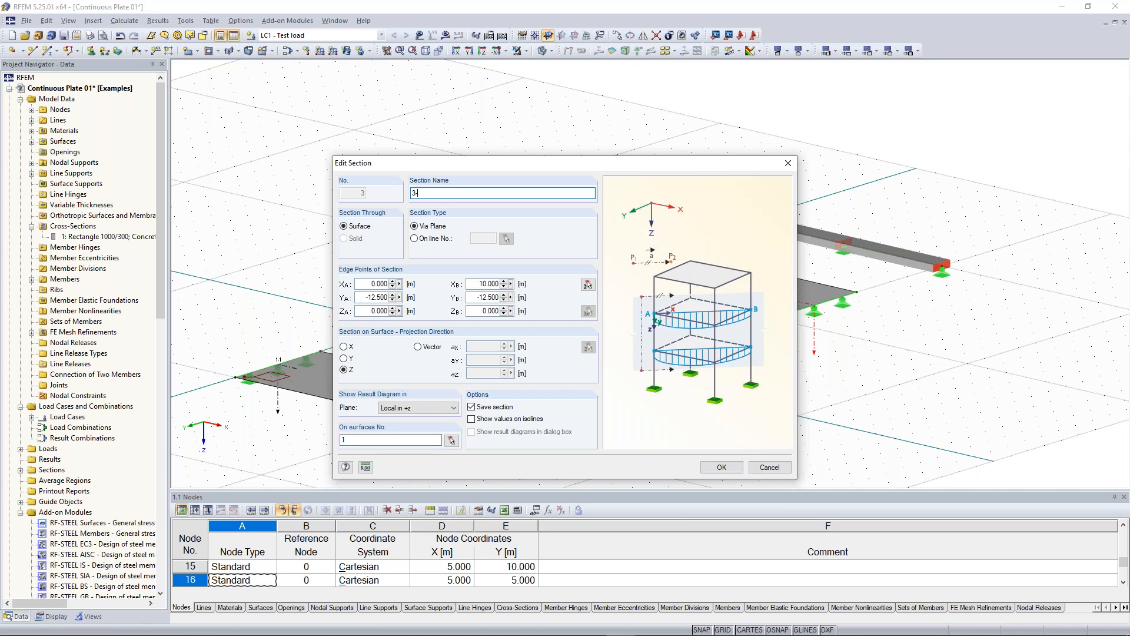
Rename the section on the third plate 3-3 and assign it to surface 3
text(-3)
click(451, 440)
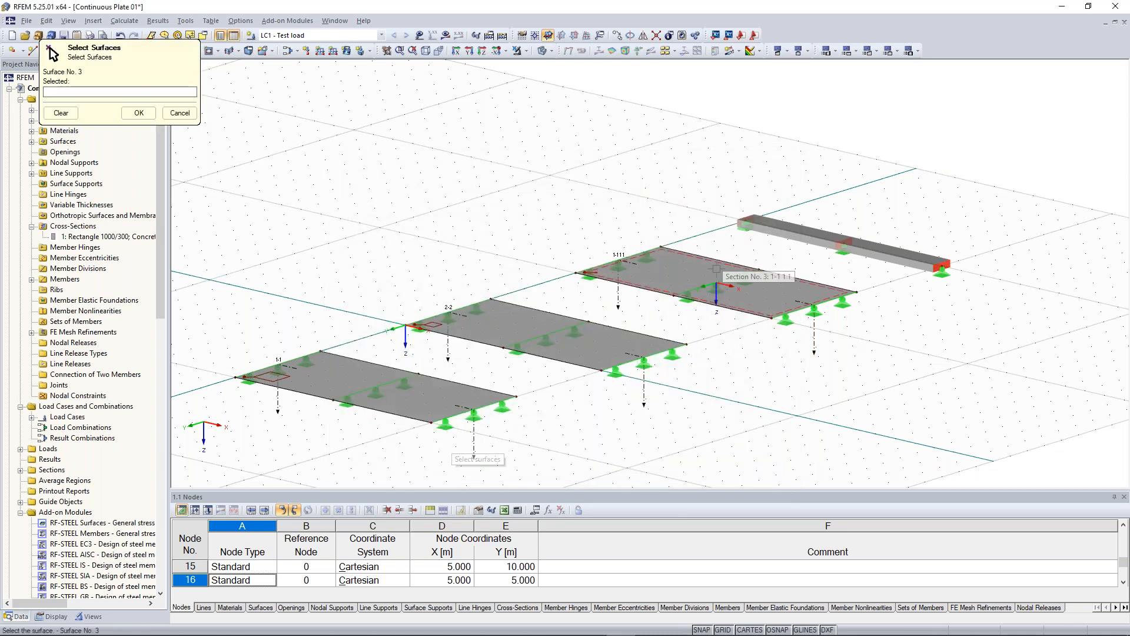
click(719, 275)
click(138, 112)
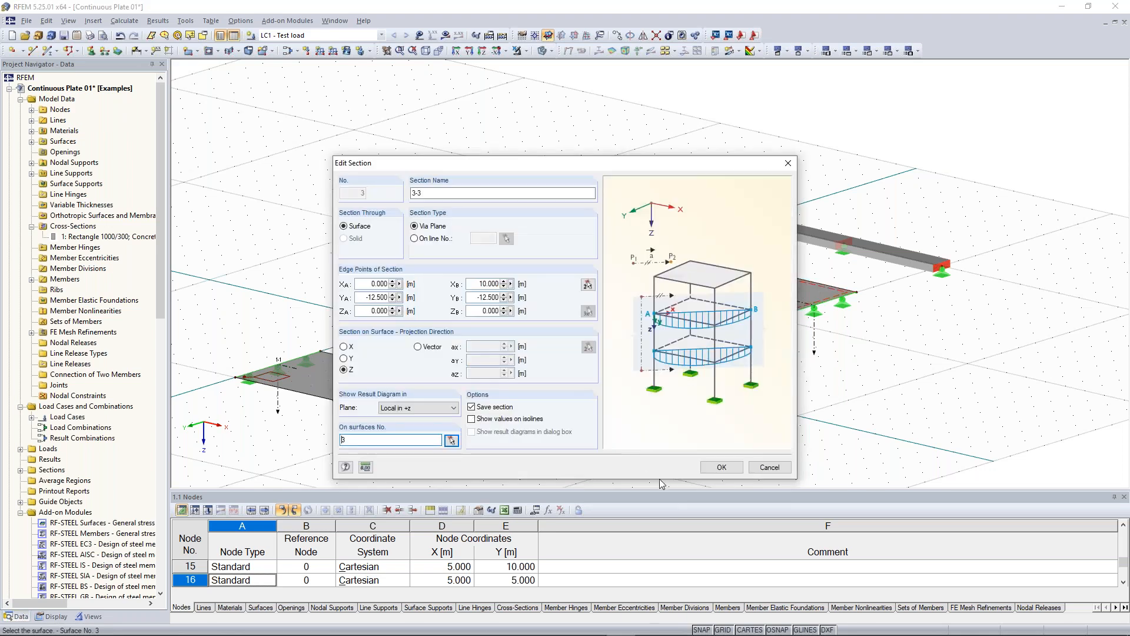
click(722, 467)
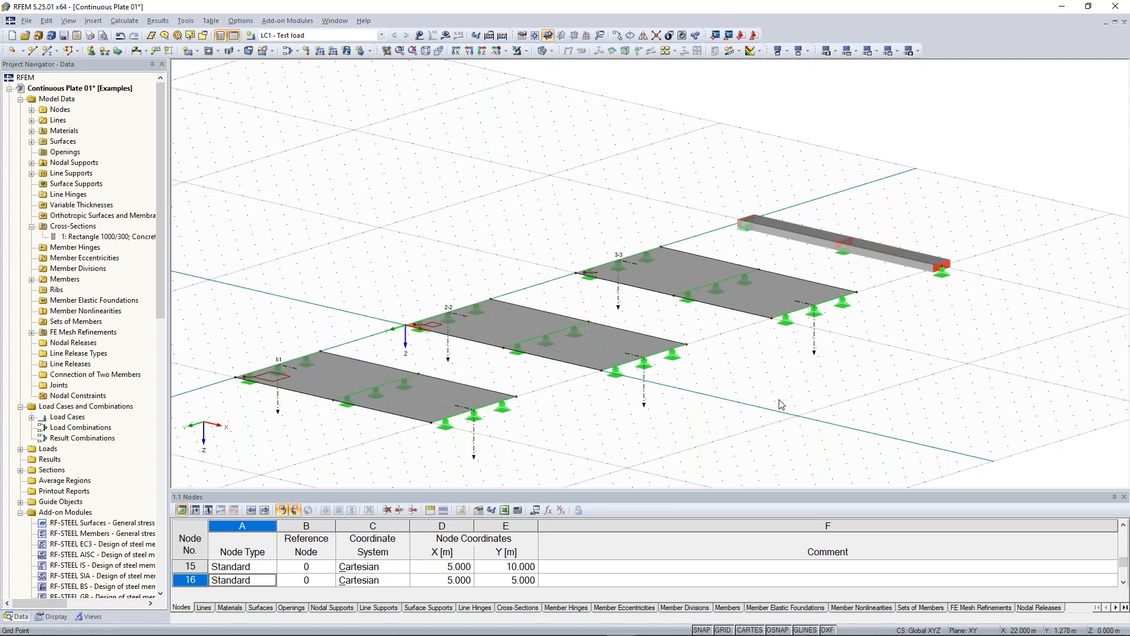
Calculate load case LC1 - Test load and display the global deformations of the plates and beam
ctrl+middle_drag(779, 400, 751, 398)
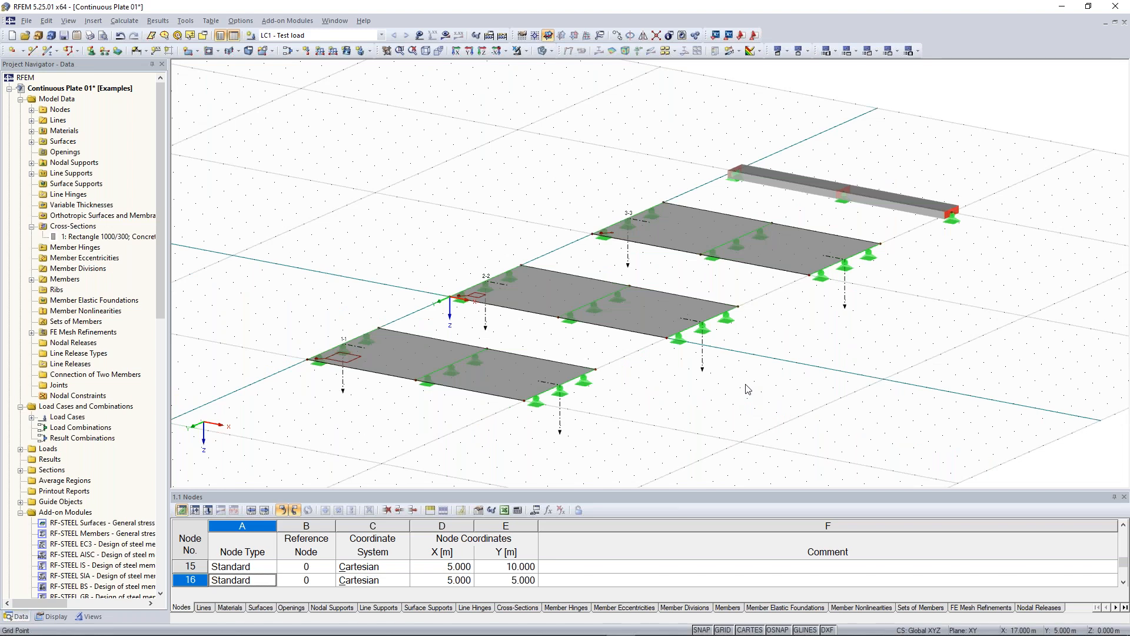
click(502, 37)
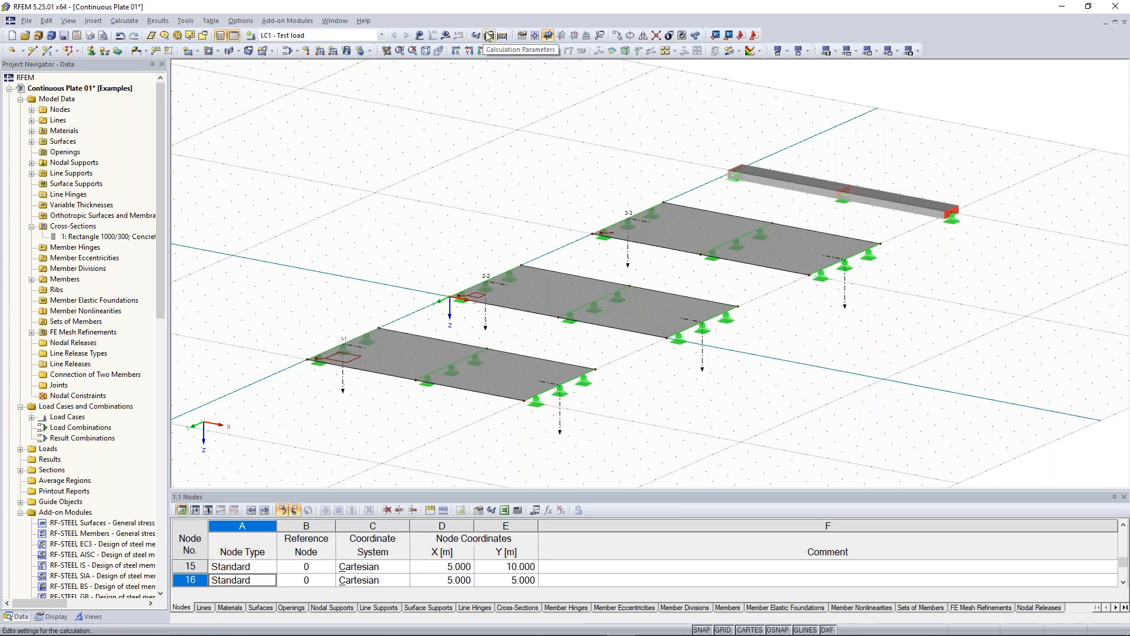
click(127, 21)
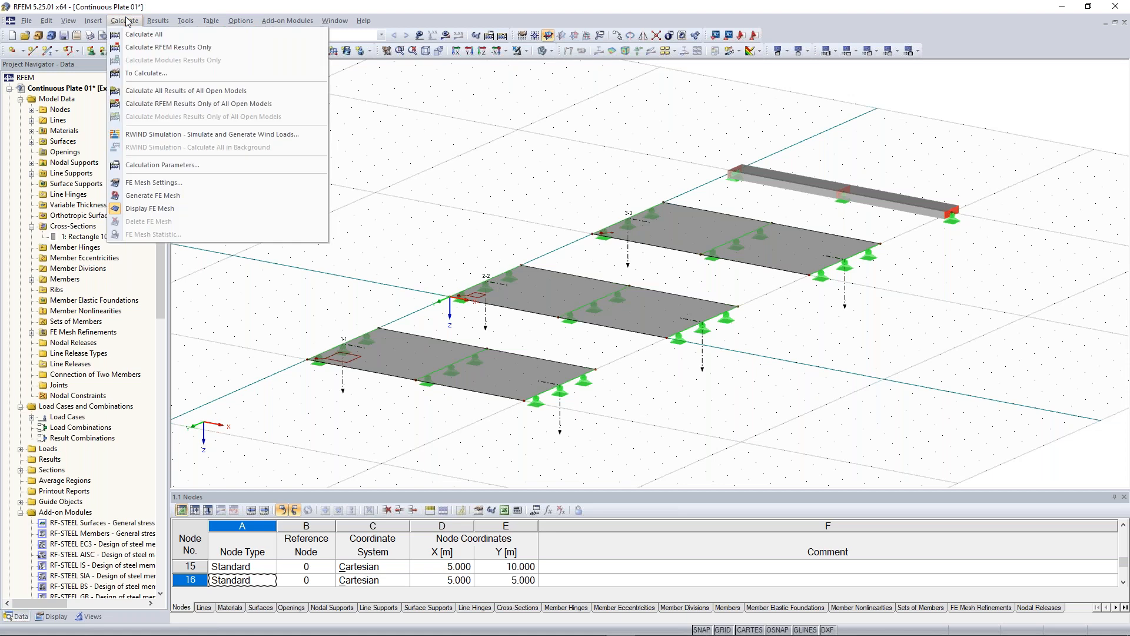
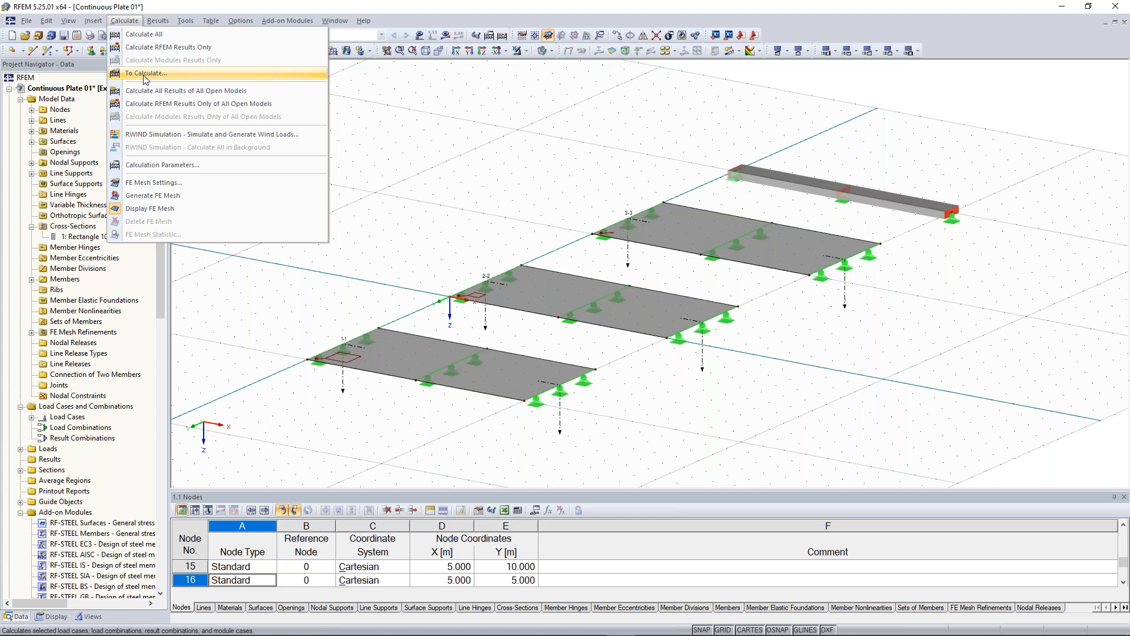
click(409, 120)
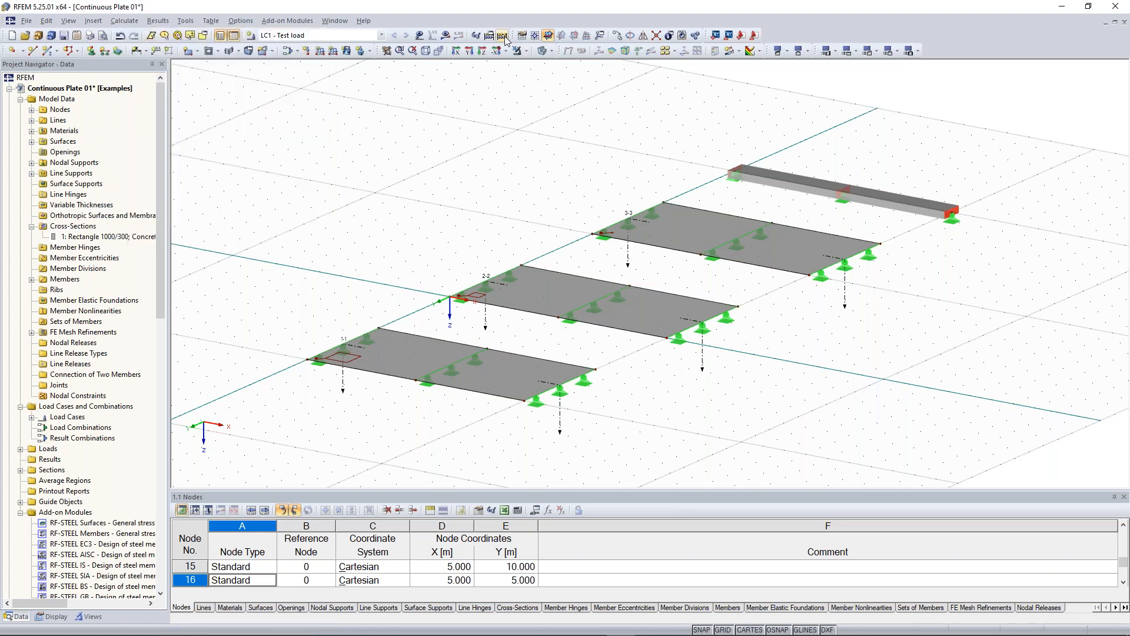
click(502, 36)
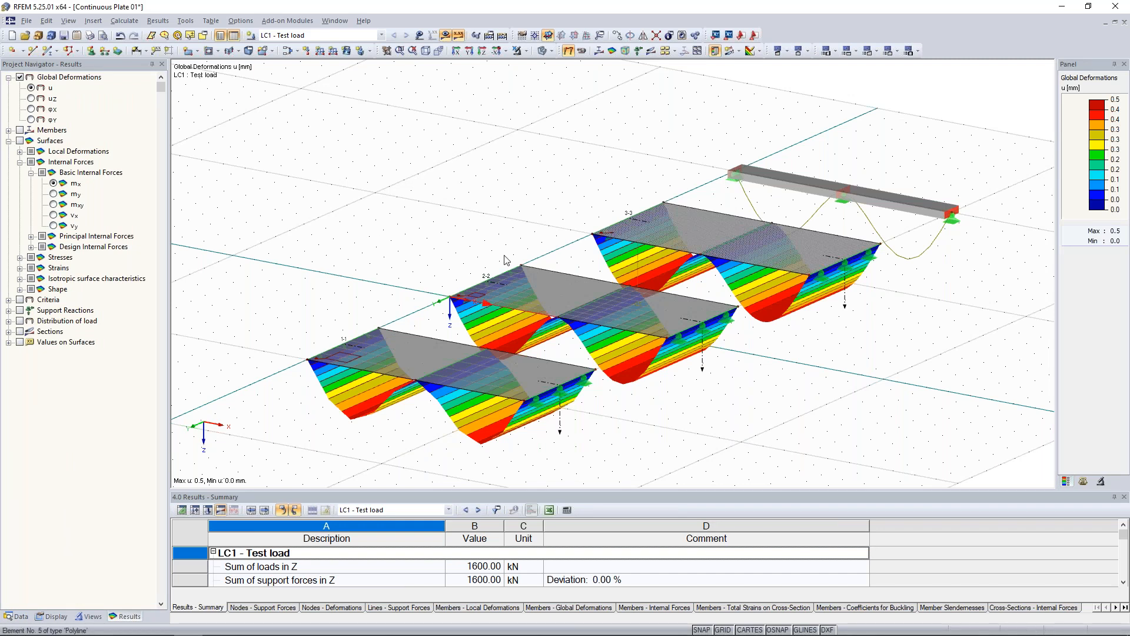
Switch the model display to wireframe to view the deformed plates with their undeformed mesh
middle_drag(387, 239, 429, 189)
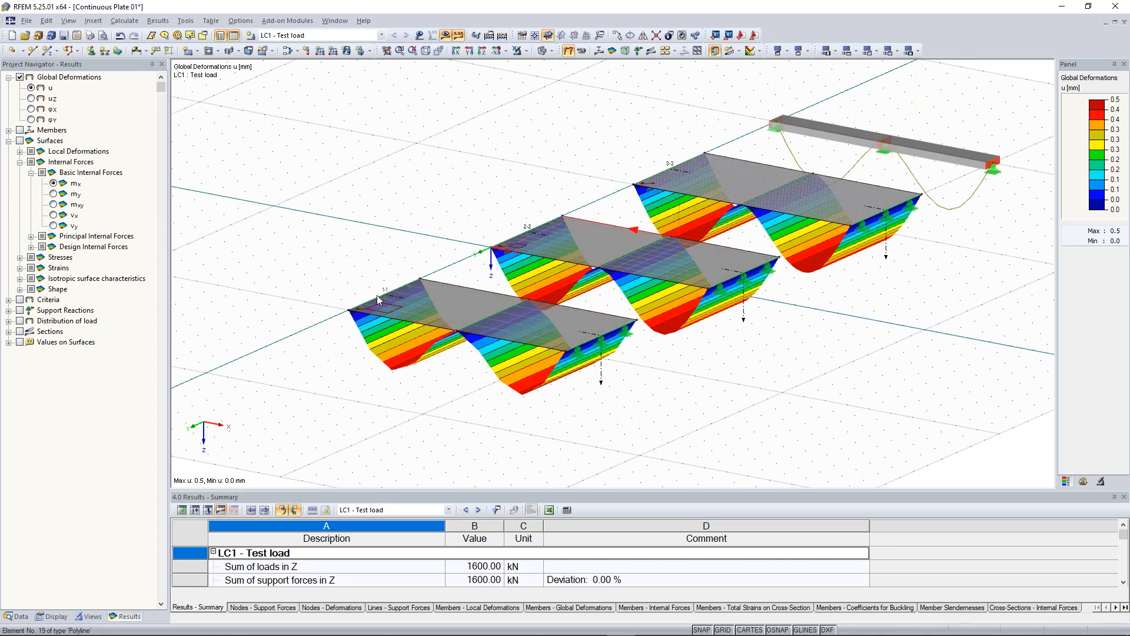
scroll(377, 295, up, 1)
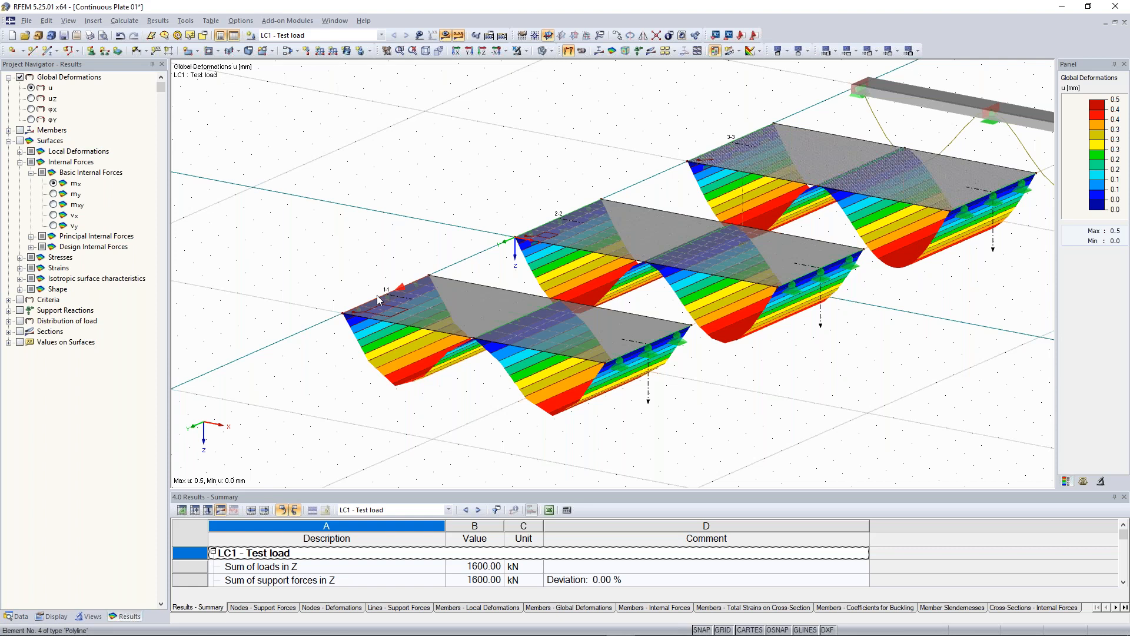
scroll(377, 295, up, 1)
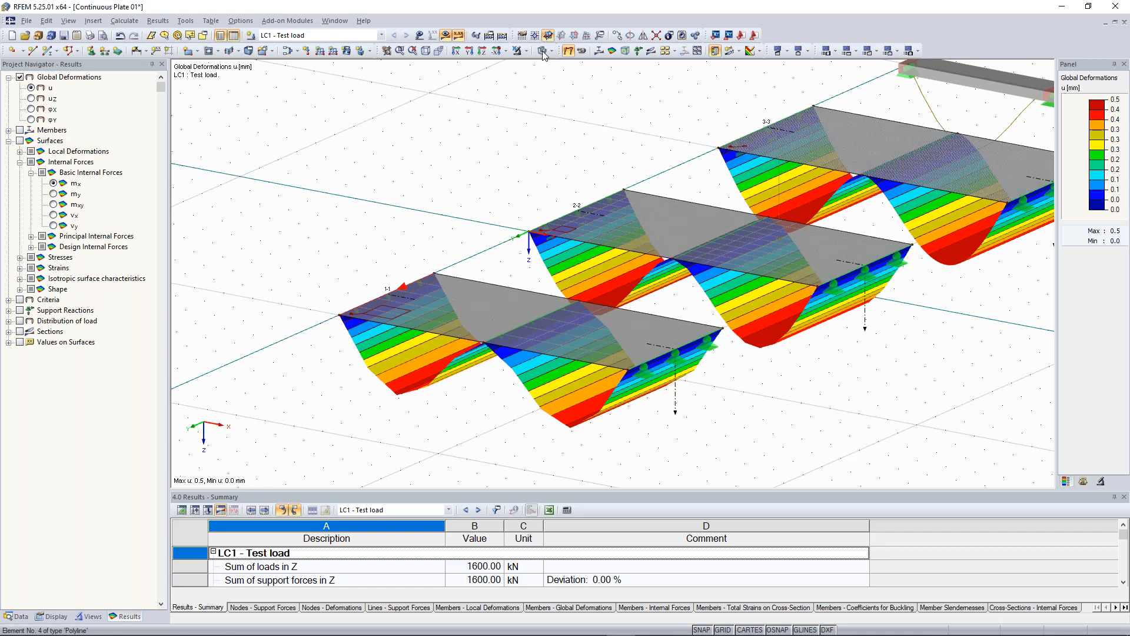
click(542, 50)
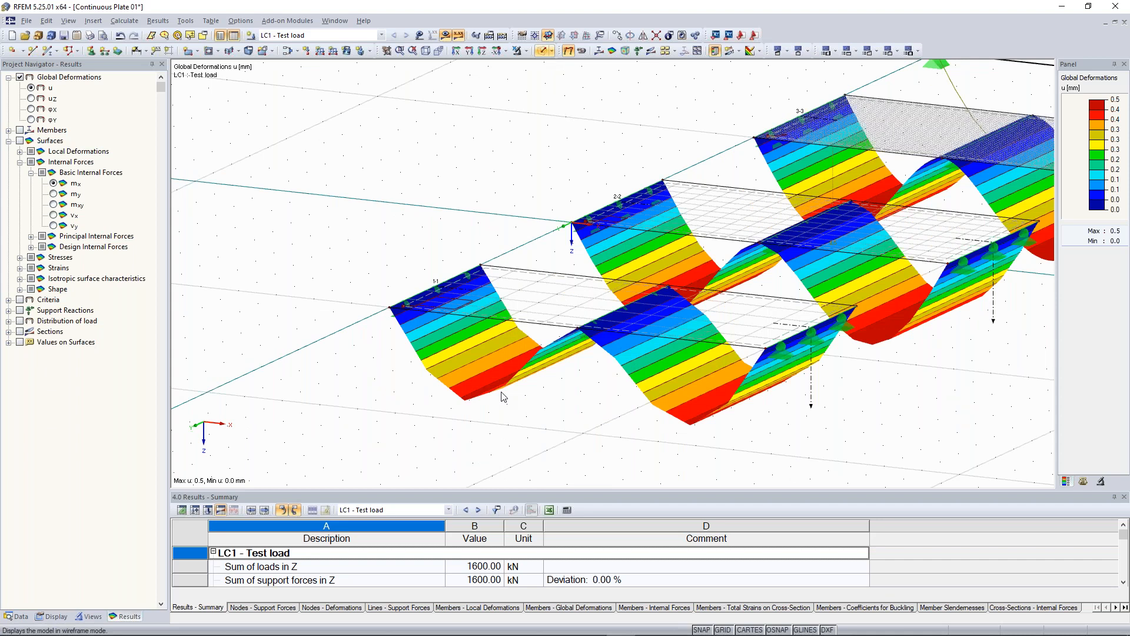
Examine the global deformation shapes of the three plates and the beam, comparing how the different mesh sizes affect the curves
scroll(574, 427, up, 5)
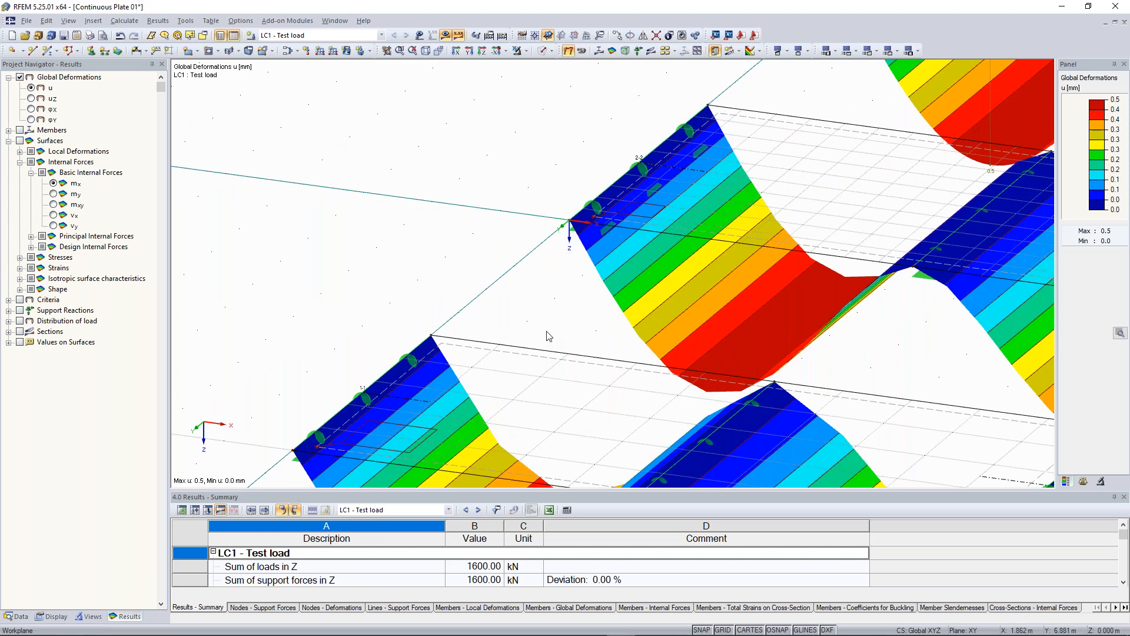
scroll(581, 296, up, 4)
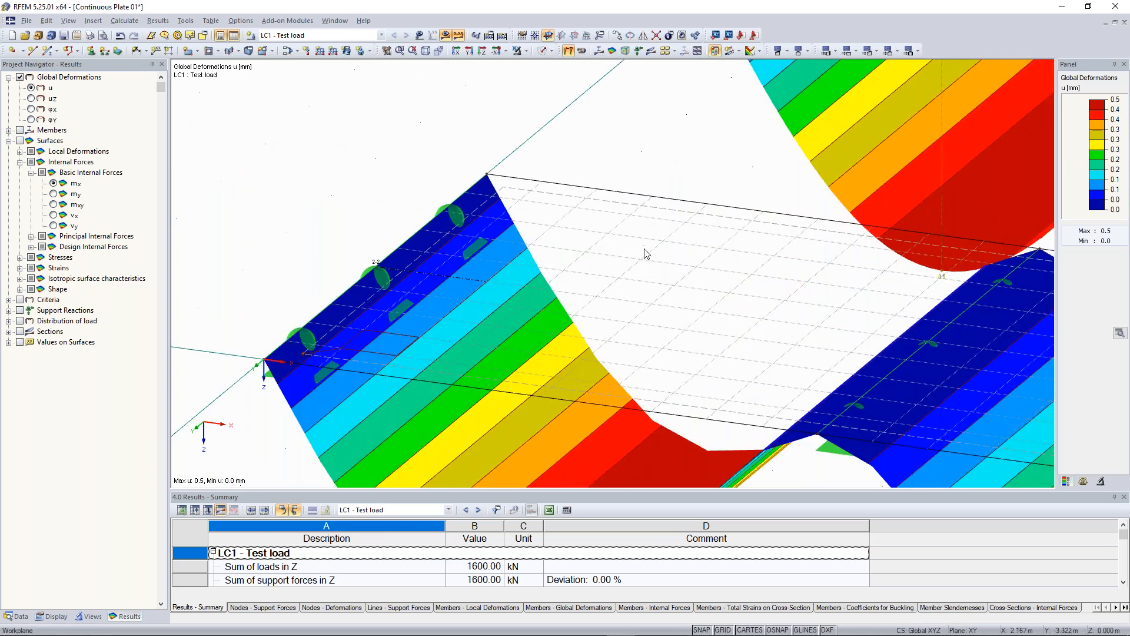
scroll(658, 258, down, 2)
scroll(658, 258, down, 2)
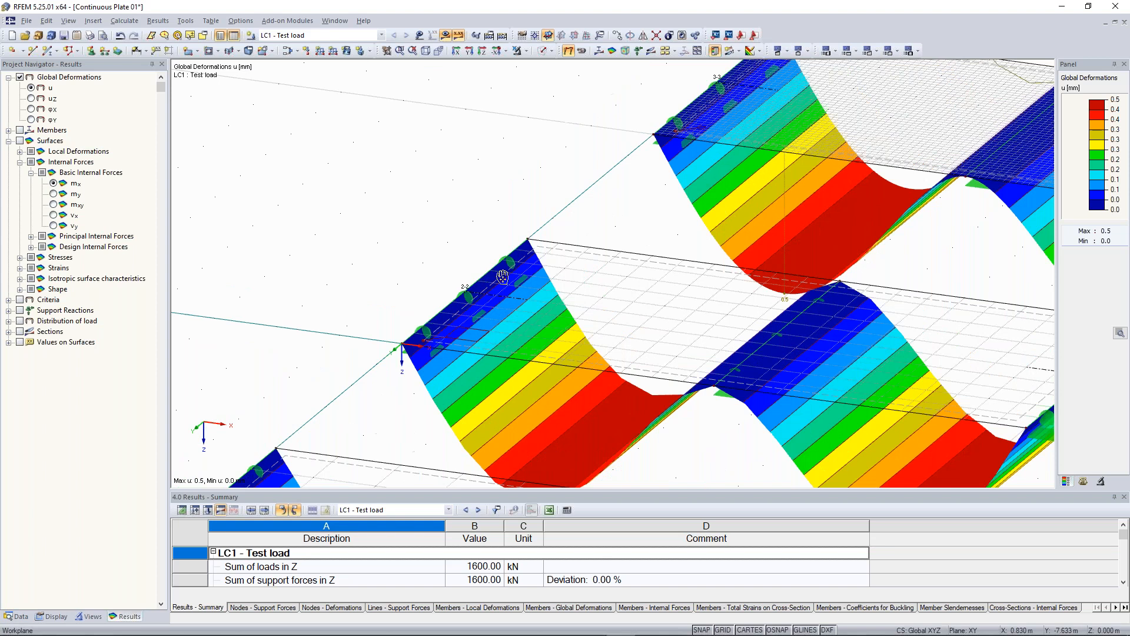
scroll(511, 265, up, 2)
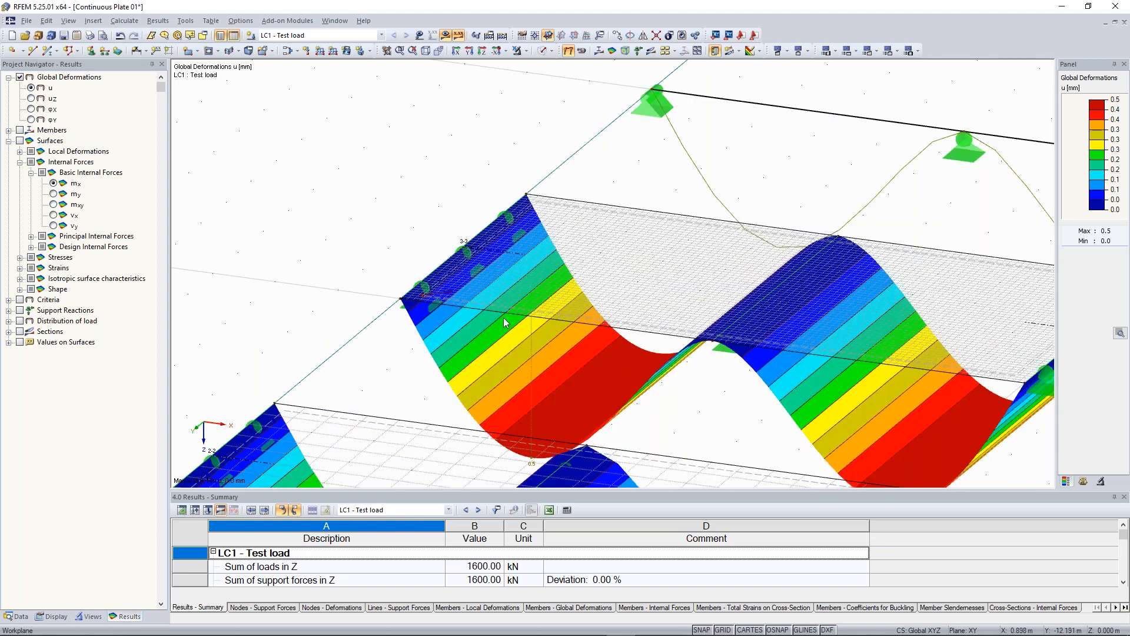
scroll(504, 322, up, 3)
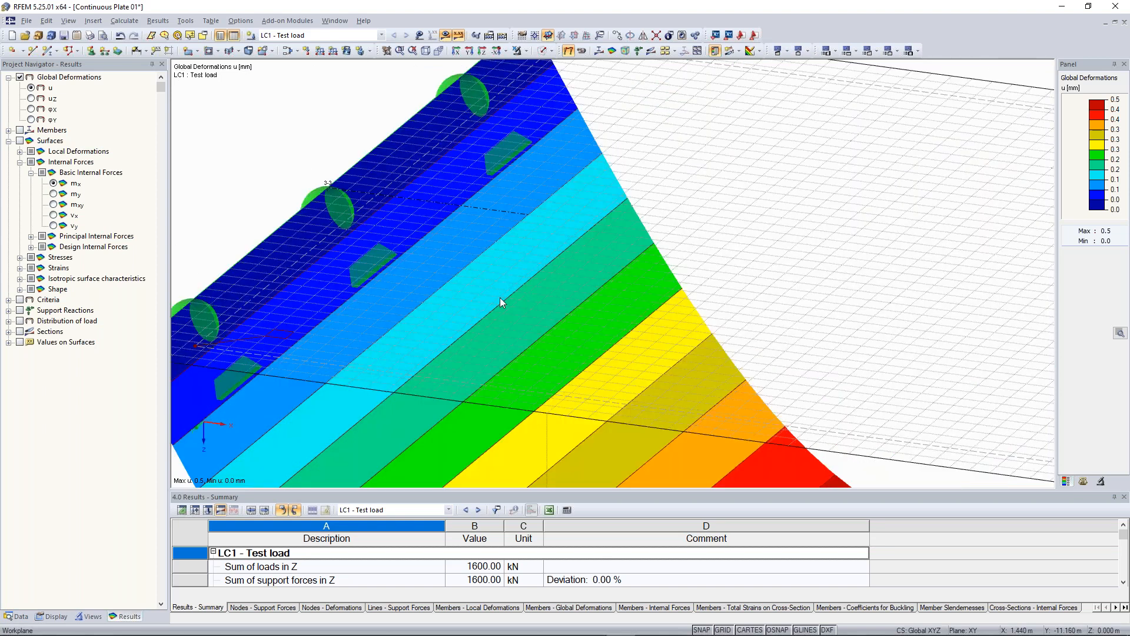
scroll(379, 359, down, 3)
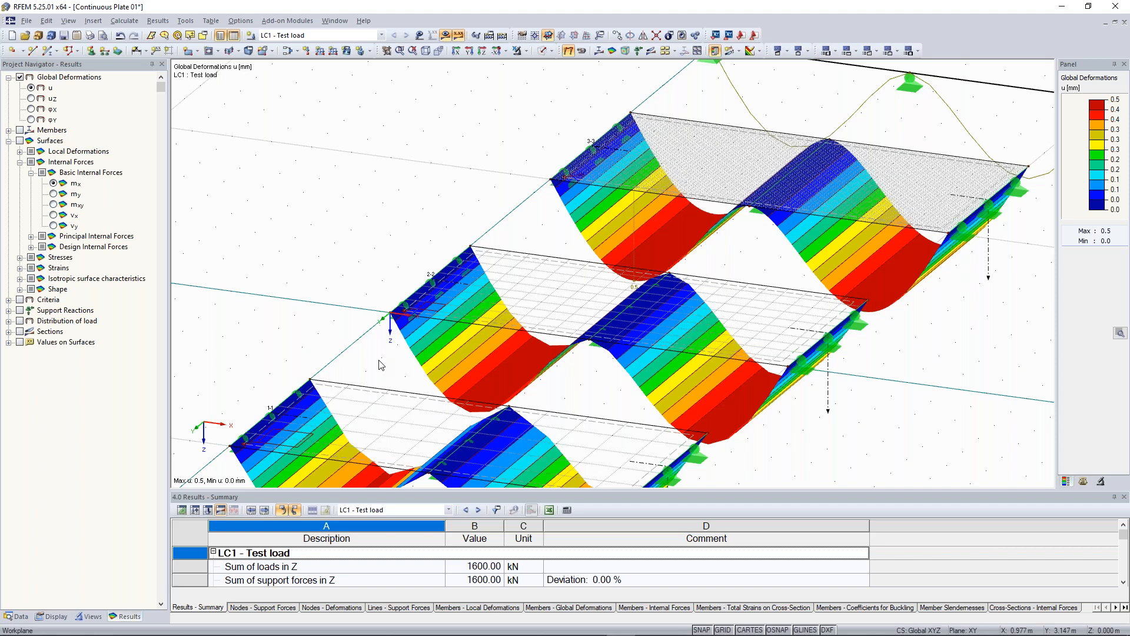
scroll(433, 121, down, 4)
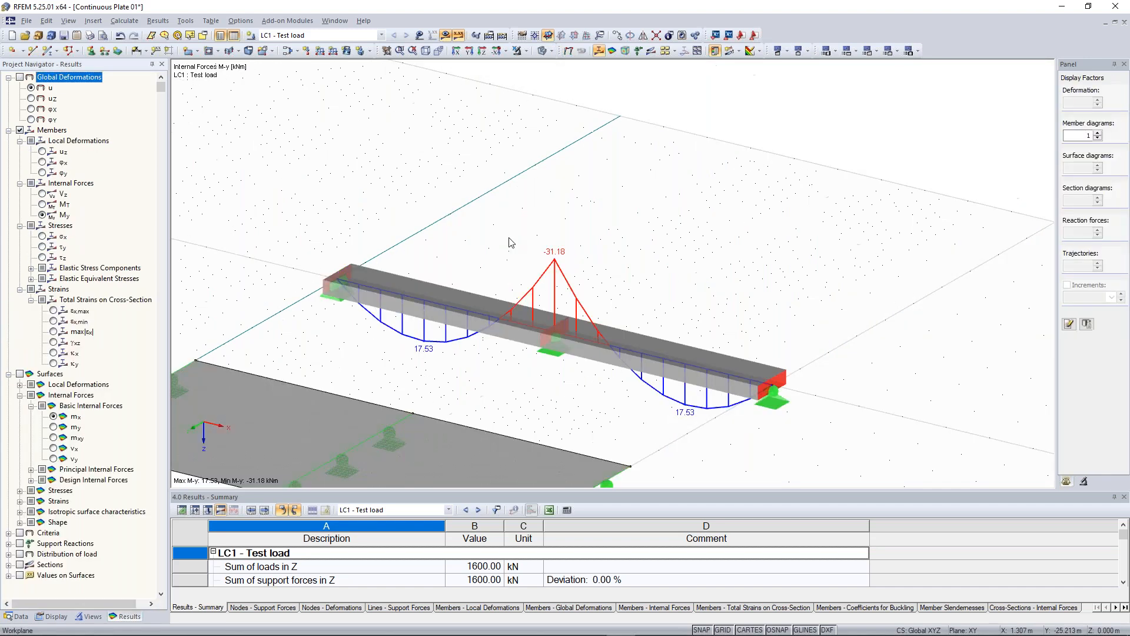
View the beam's shear force Vz diagram and return to the bending moment My diagram
middle_drag(510, 242, 628, 207)
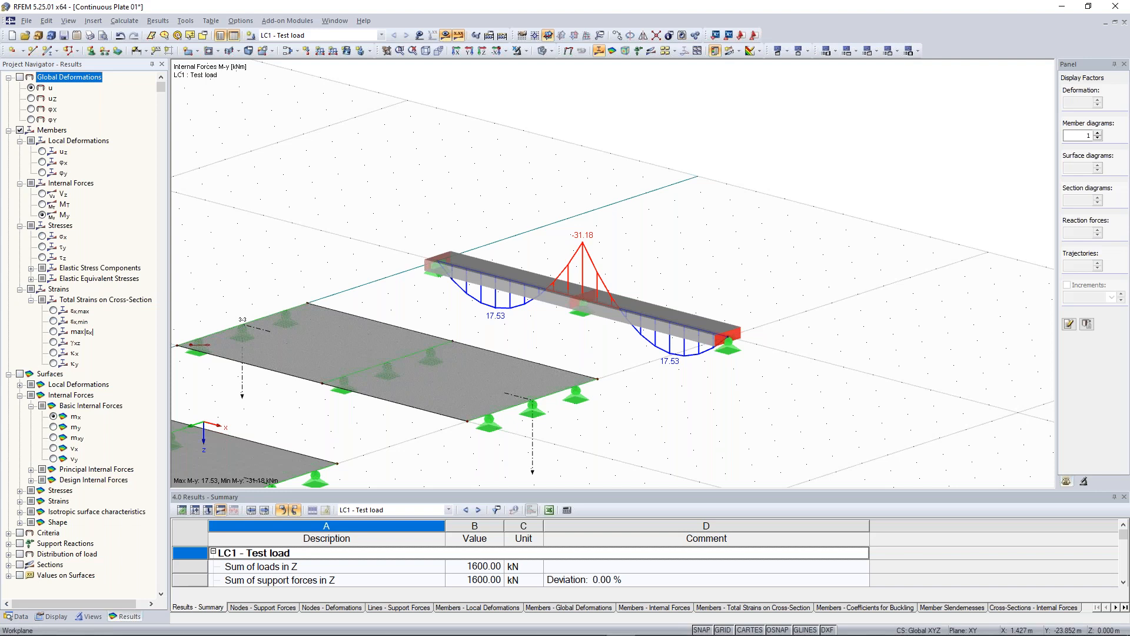
scroll(465, 186, down, 2)
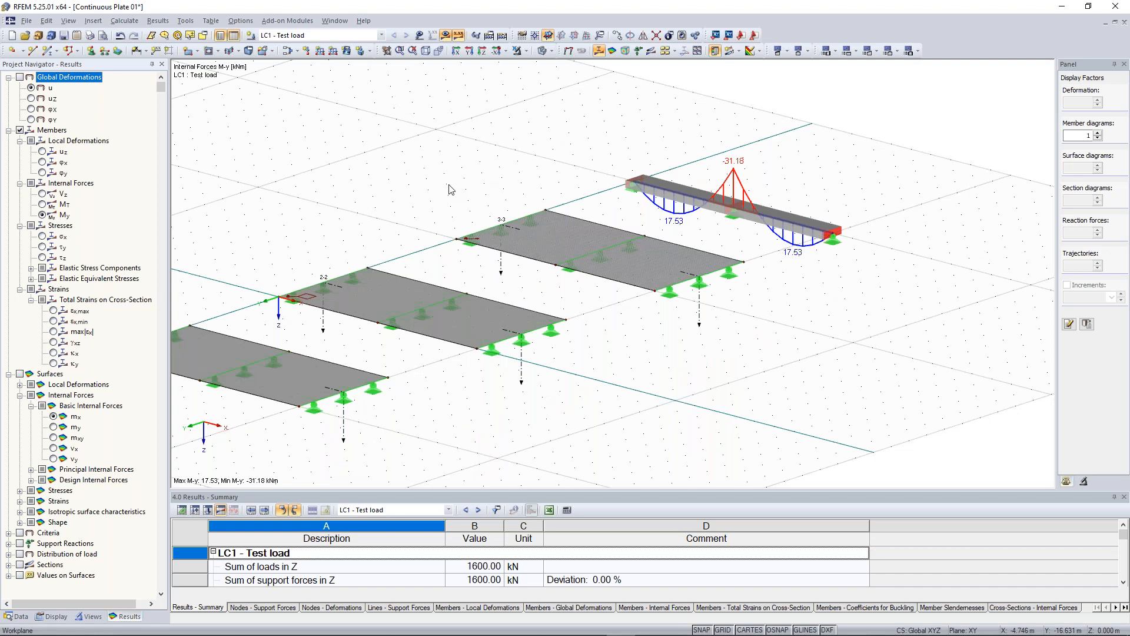
click(44, 193)
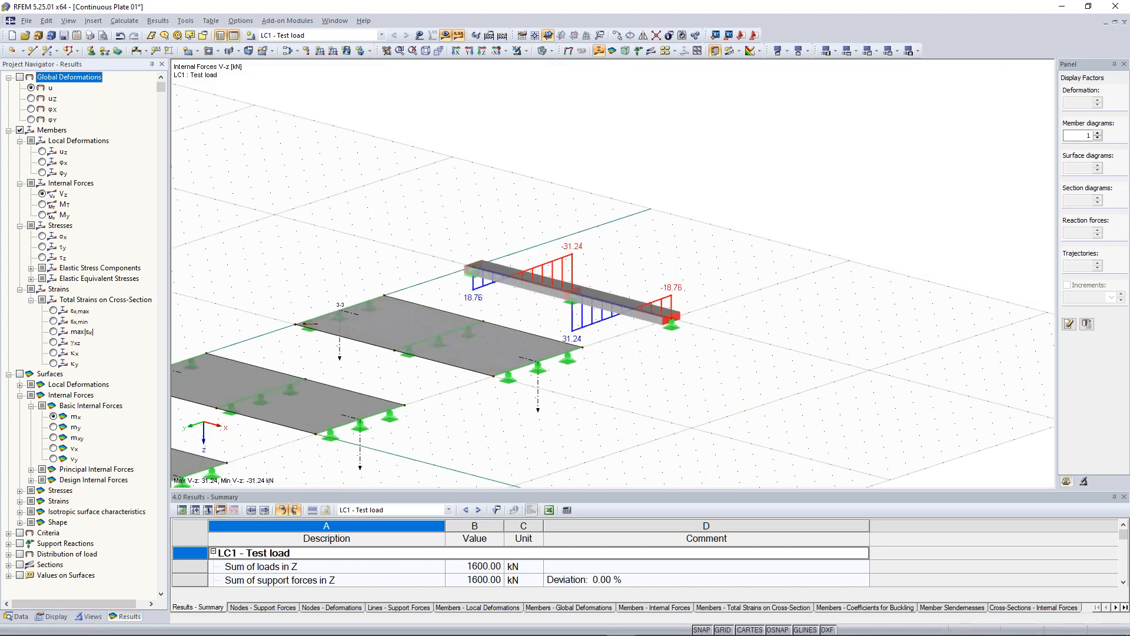
click(42, 215)
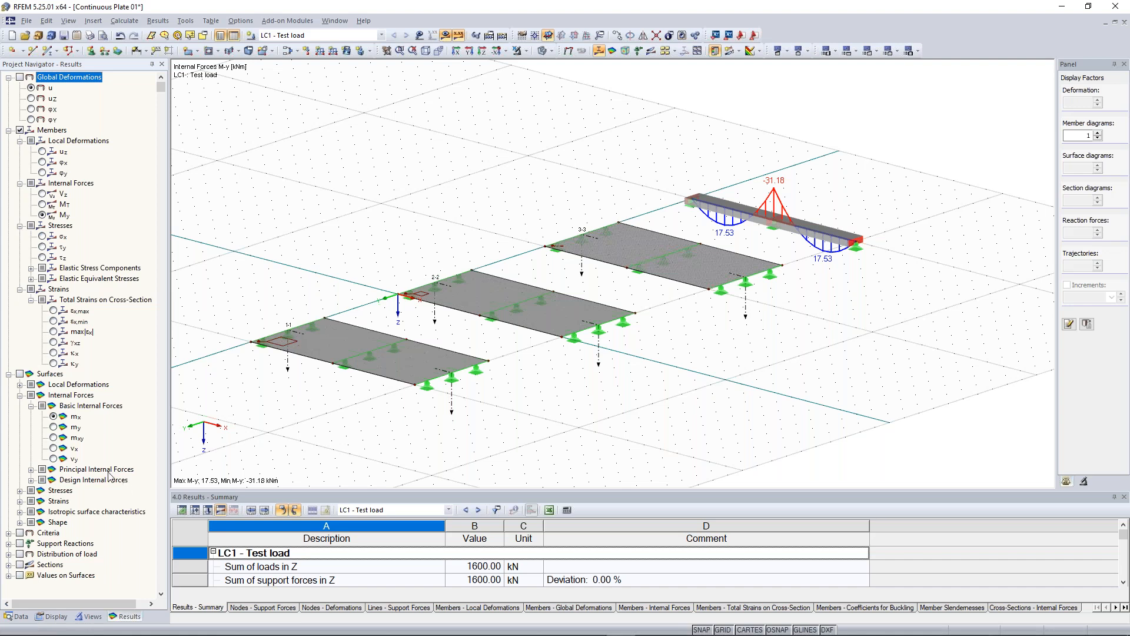
Turn on the section diagrams and the surface results, showing the basic internal force mx on the plates
click(20, 565)
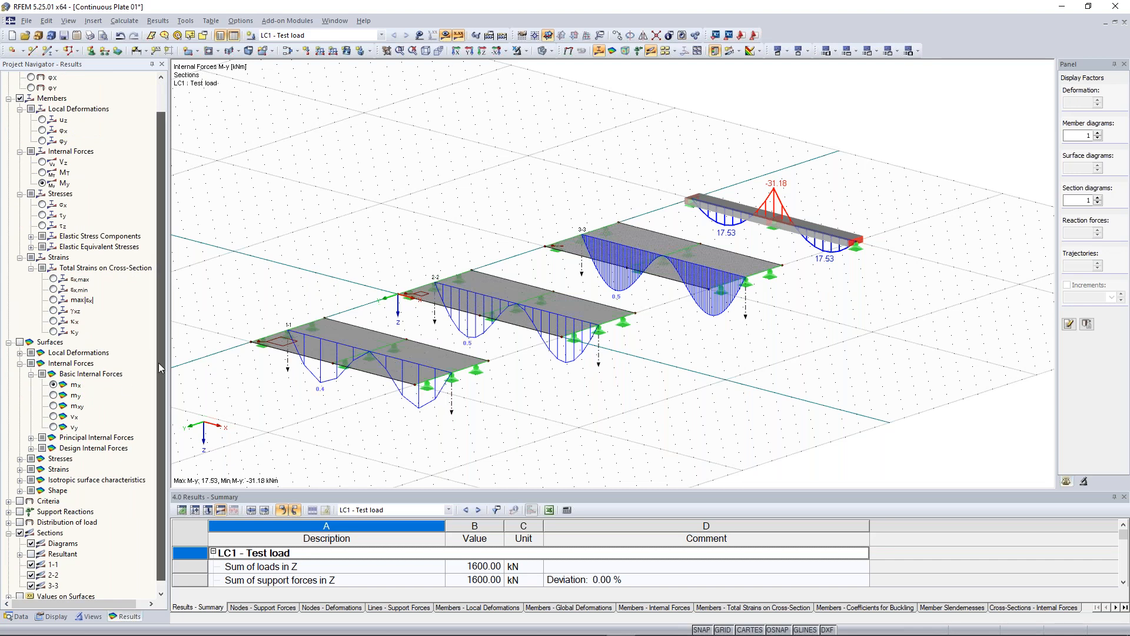
scroll(157, 362, down, 1)
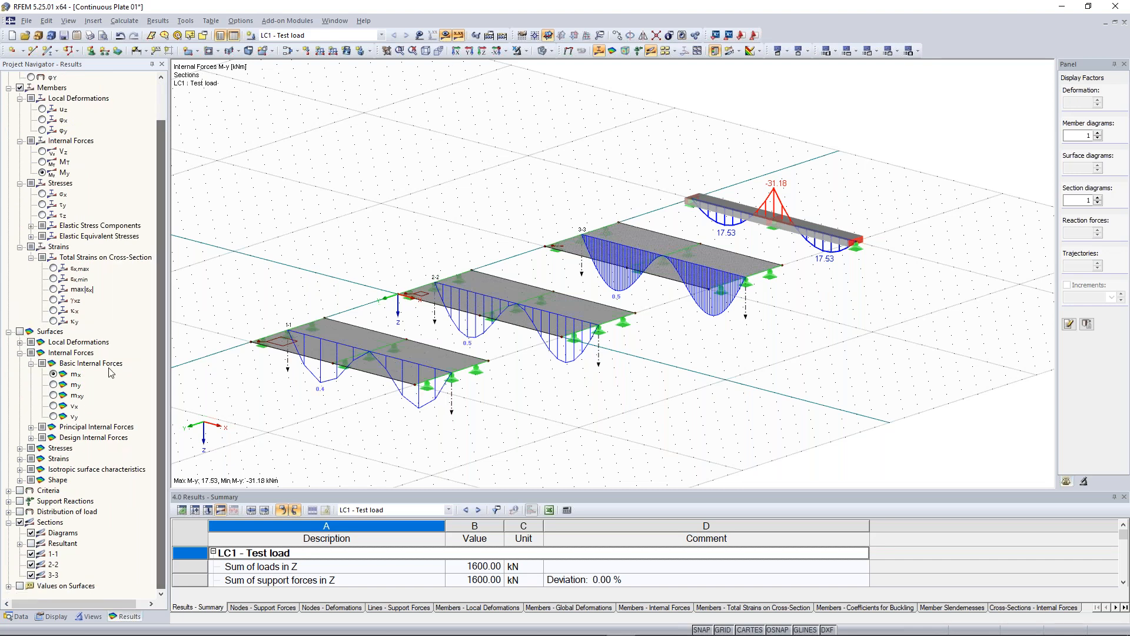
click(20, 332)
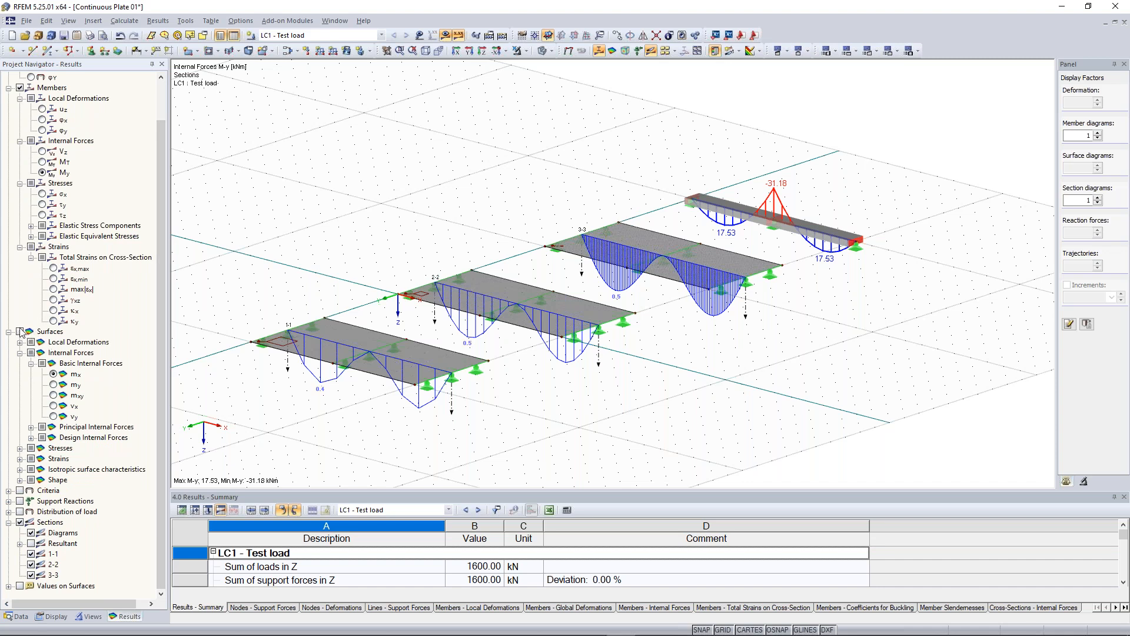
click(53, 374)
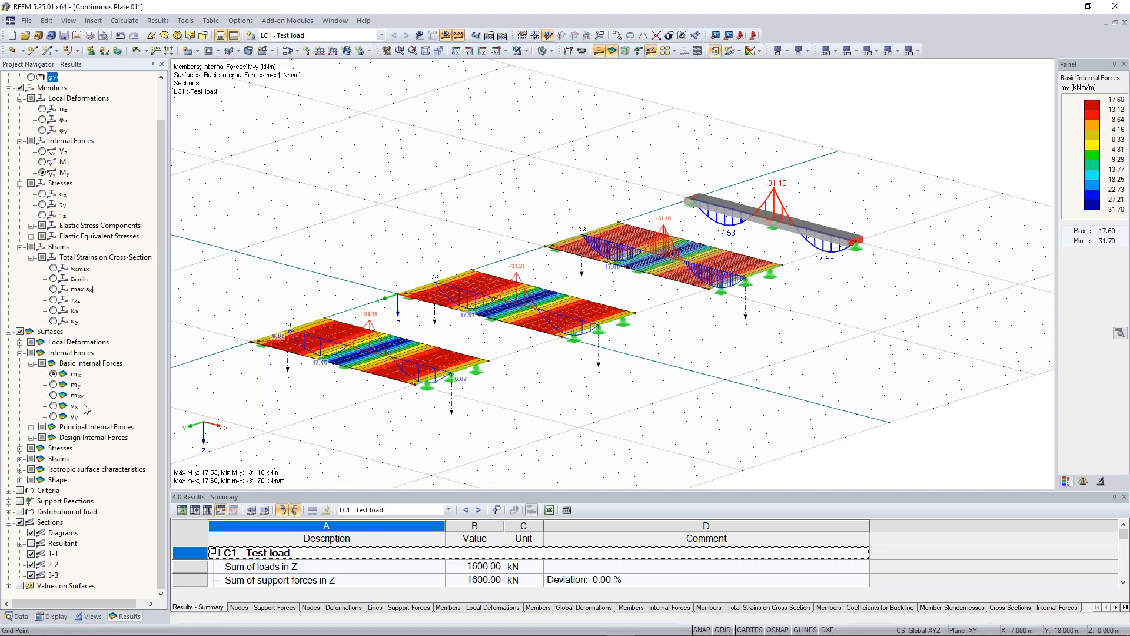
middle_drag(342, 417, 395, 396)
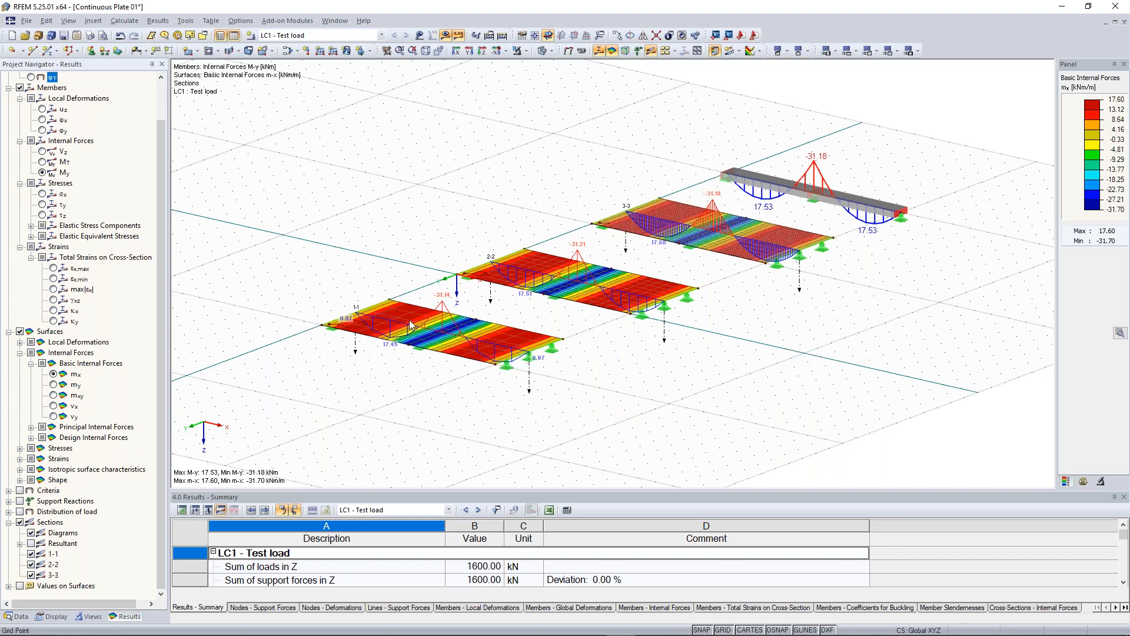
scroll(378, 389, up, 1)
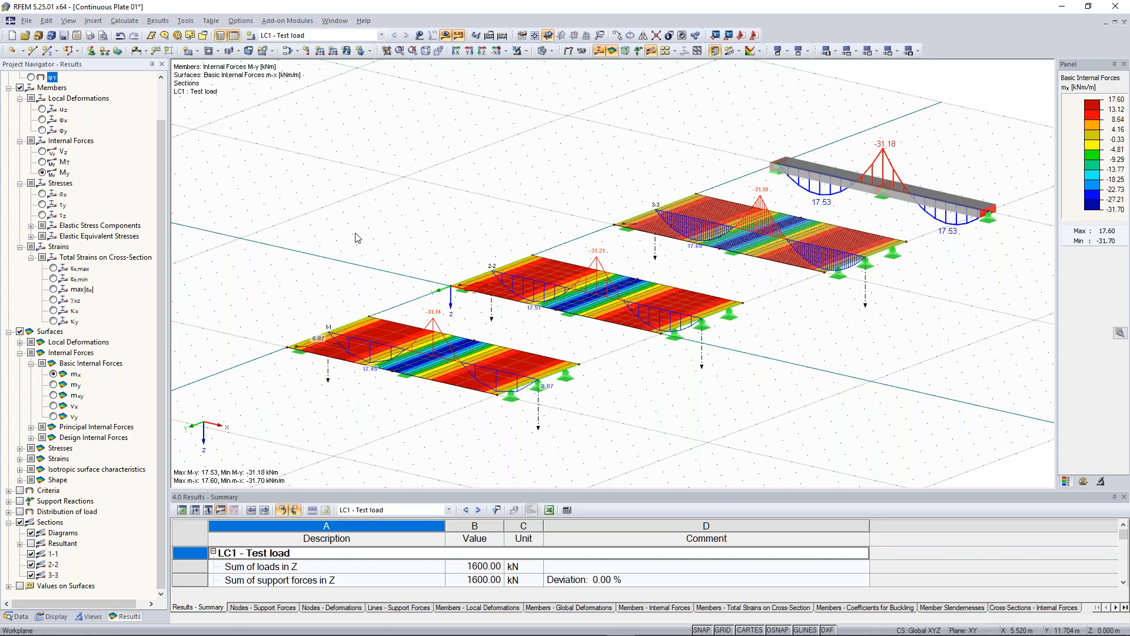
Inspect the plates' local axis systems without results and turn the results display back on
scroll(372, 289, up, 1)
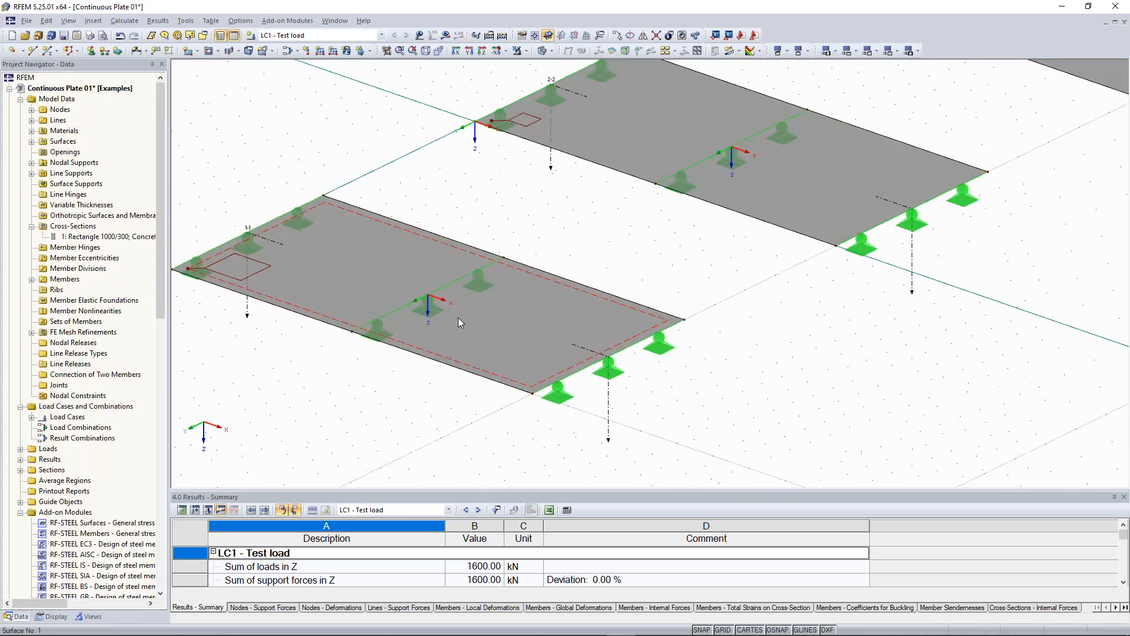
scroll(450, 303, up, 1)
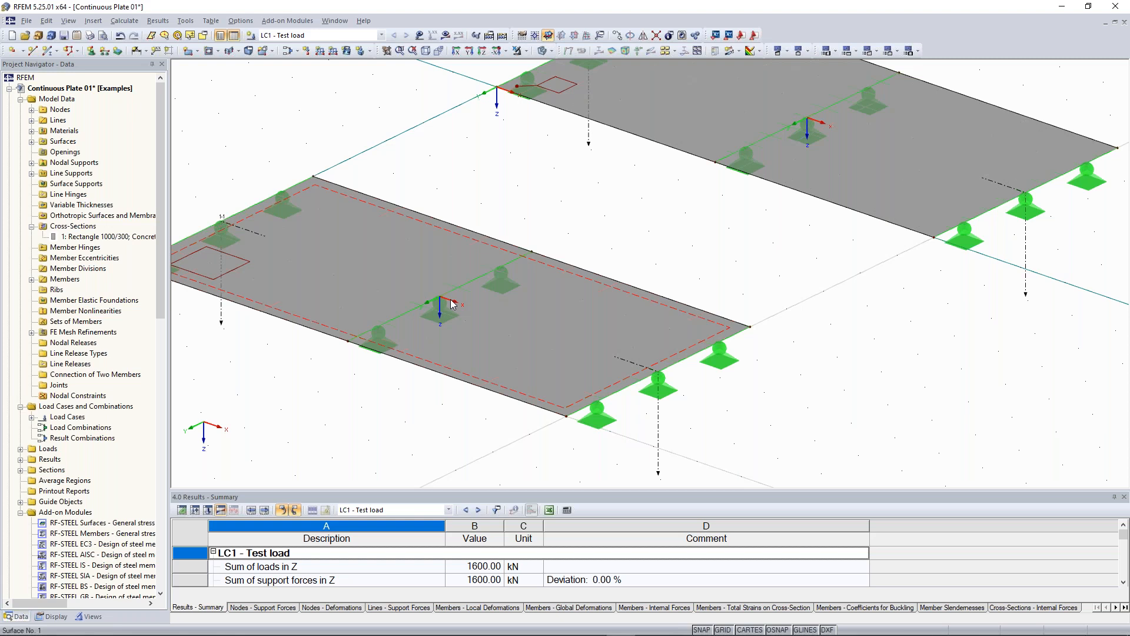
scroll(251, 391, down, 1)
middle_drag(251, 391, 314, 407)
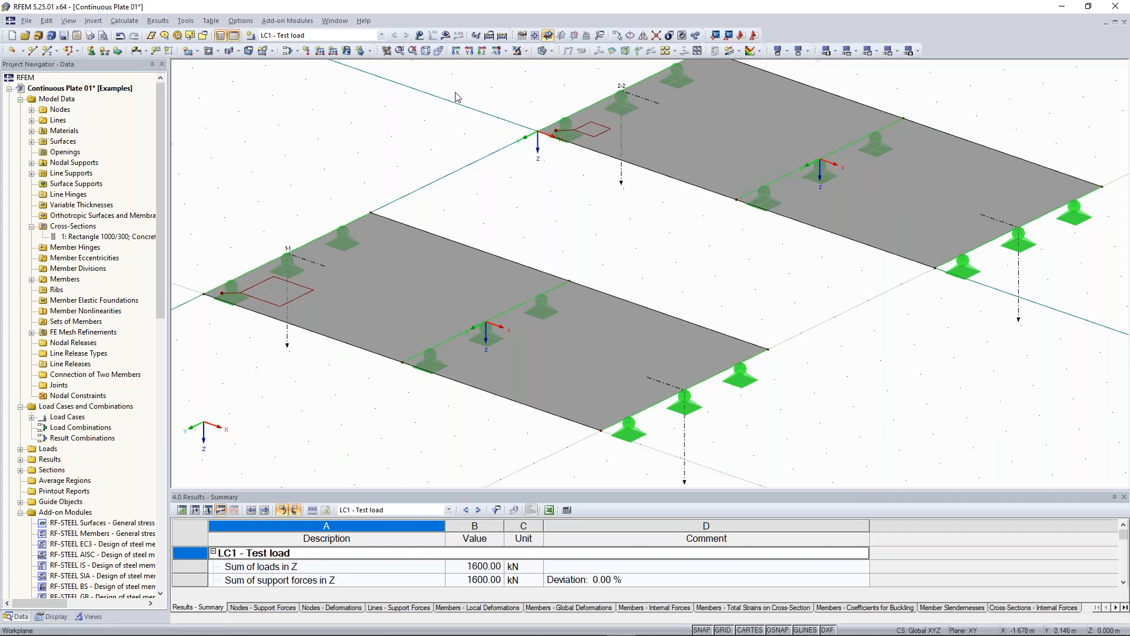
click(458, 35)
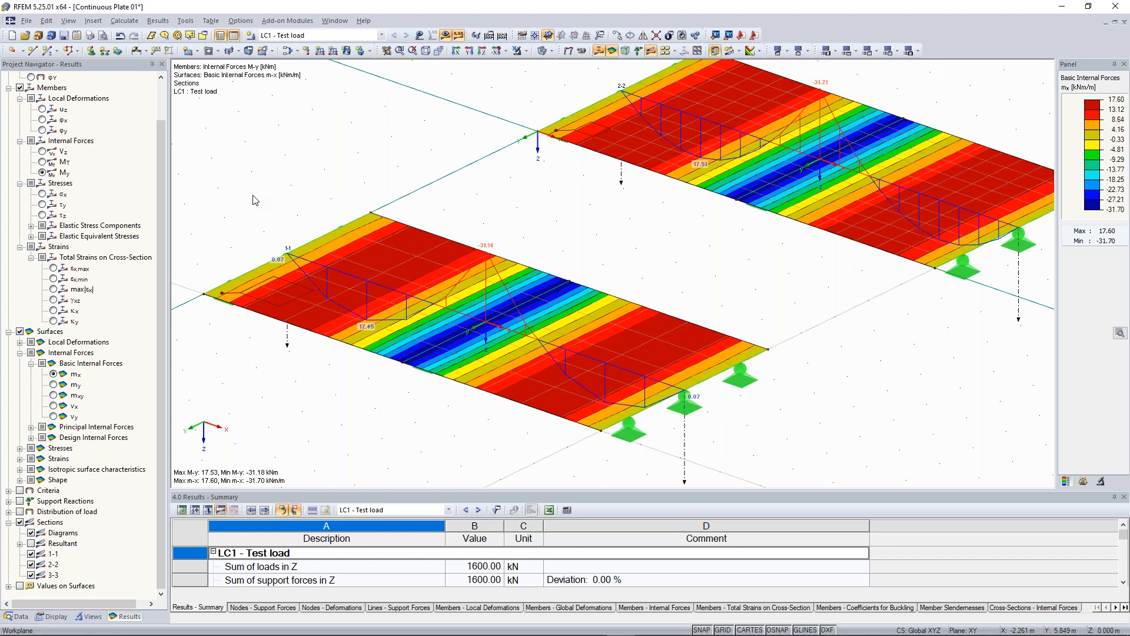
View the surface moment my on the plates and return to mx for comparison
scroll(570, 328, up, 1)
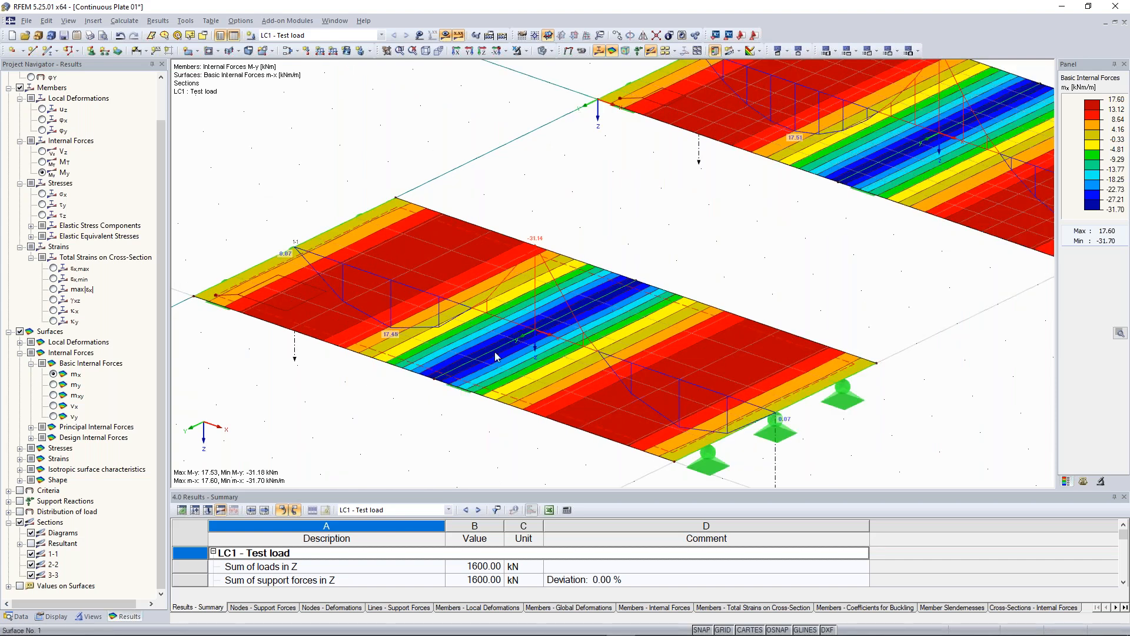
click(53, 384)
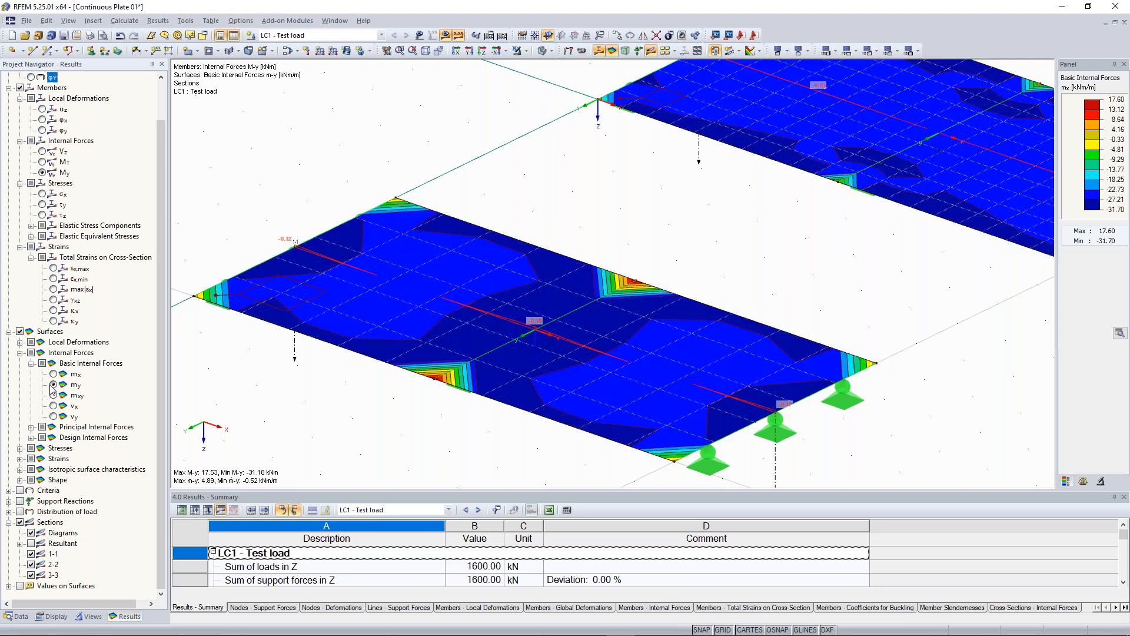
click(53, 374)
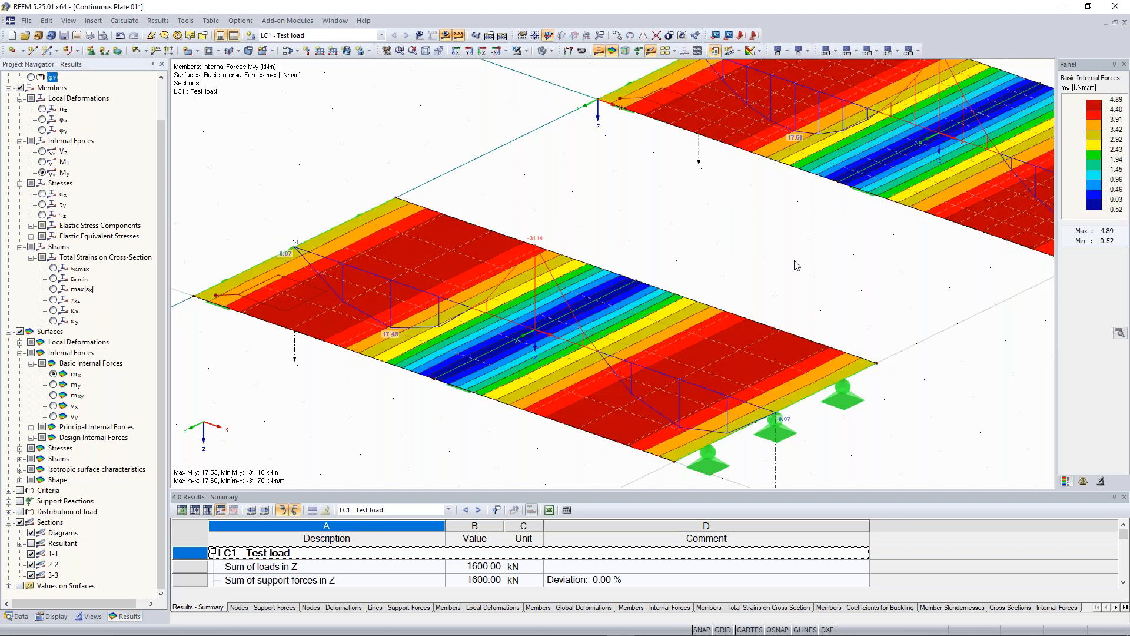
Turn on the local axis systems of members for the beam
scroll(796, 265, down, 5)
middle_drag(925, 198, 531, 350)
scroll(720, 232, up, 3)
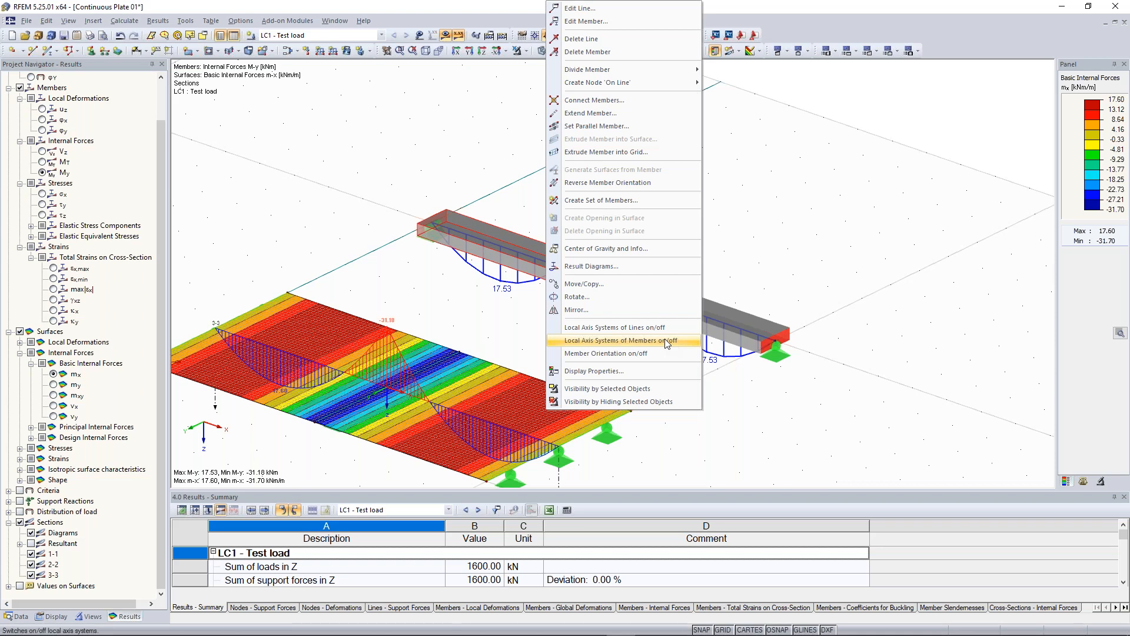
click(667, 344)
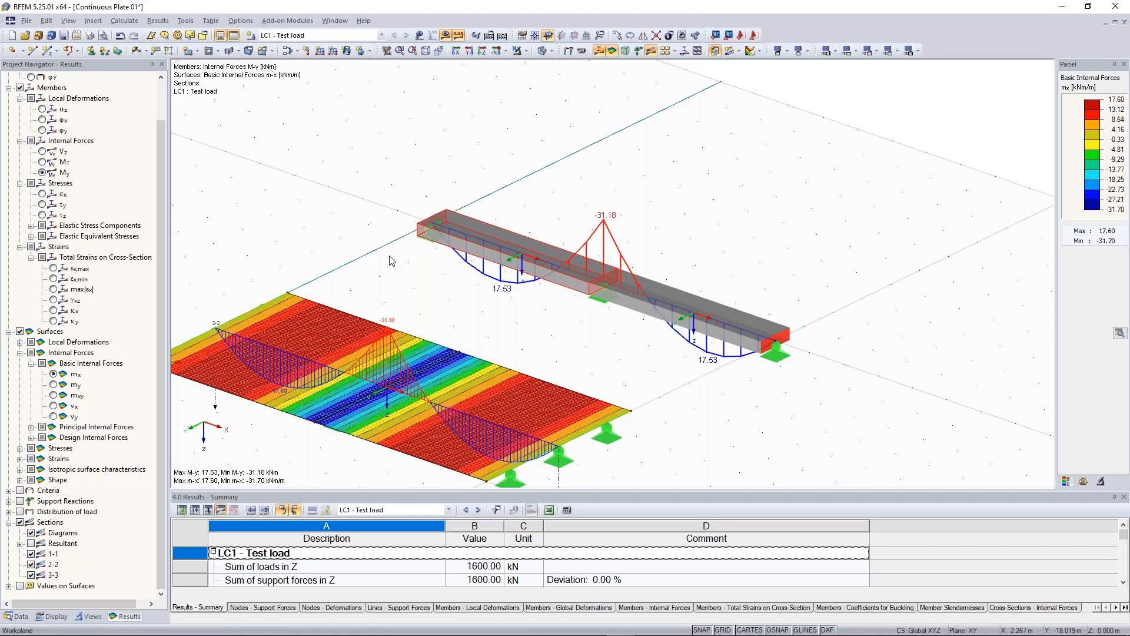
Compare the mx section diagrams of the three plates with the beam's My diagram and local axes
scroll(500, 365, down, 2)
middle_drag(371, 433, 867, 155)
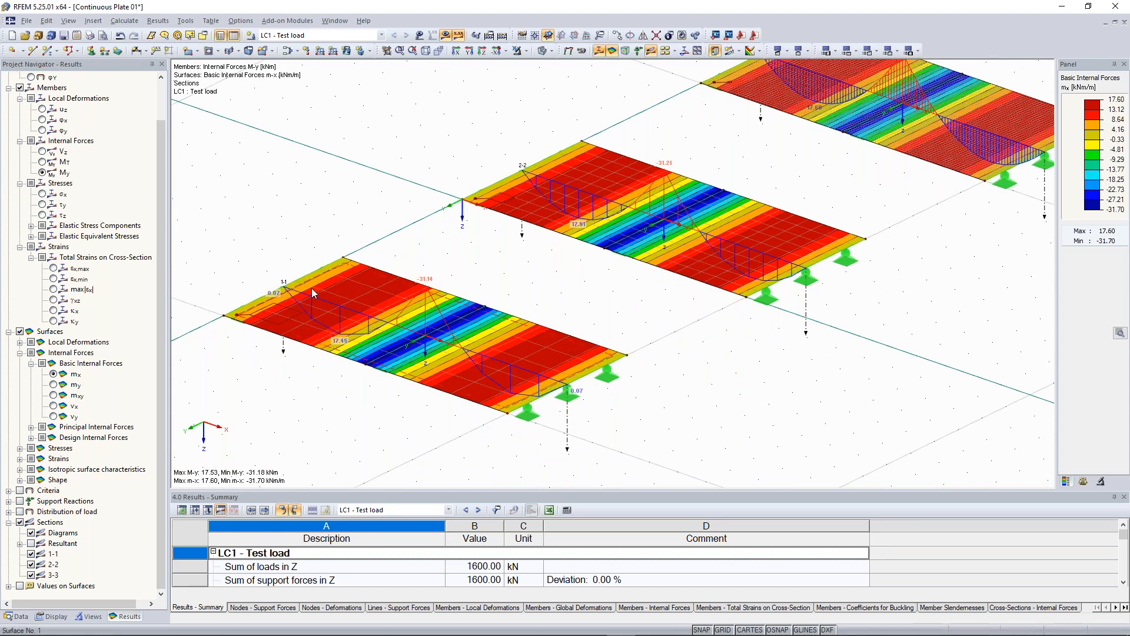
middle_drag(446, 285, 513, 254)
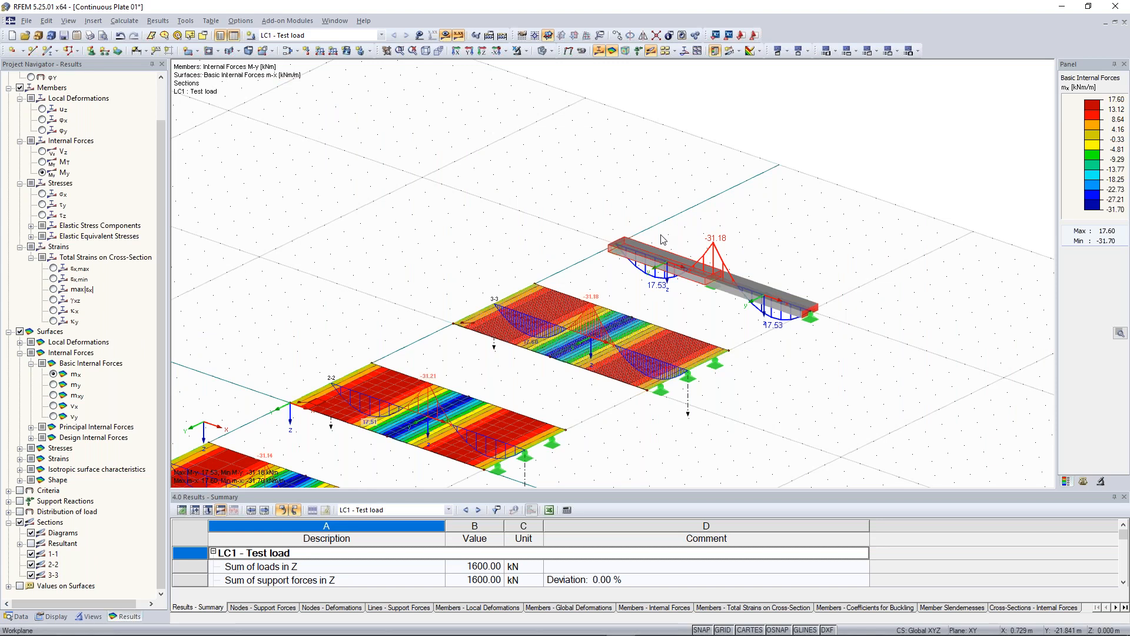
middle_drag(465, 333, 661, 195)
scroll(378, 393, up, 2)
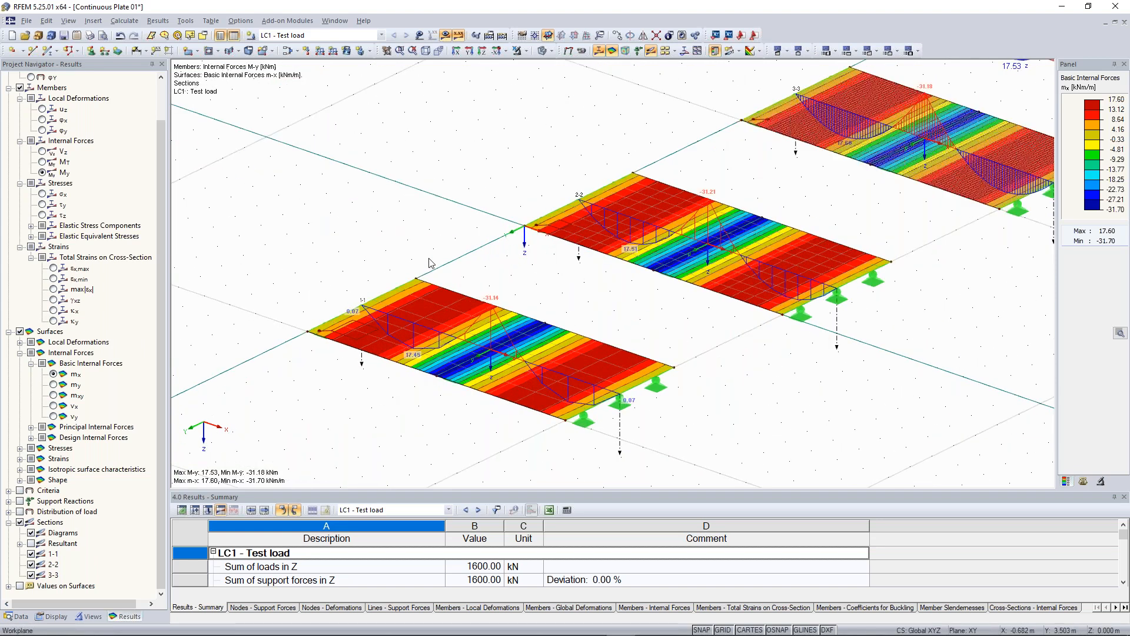
scroll(428, 264, down, 1)
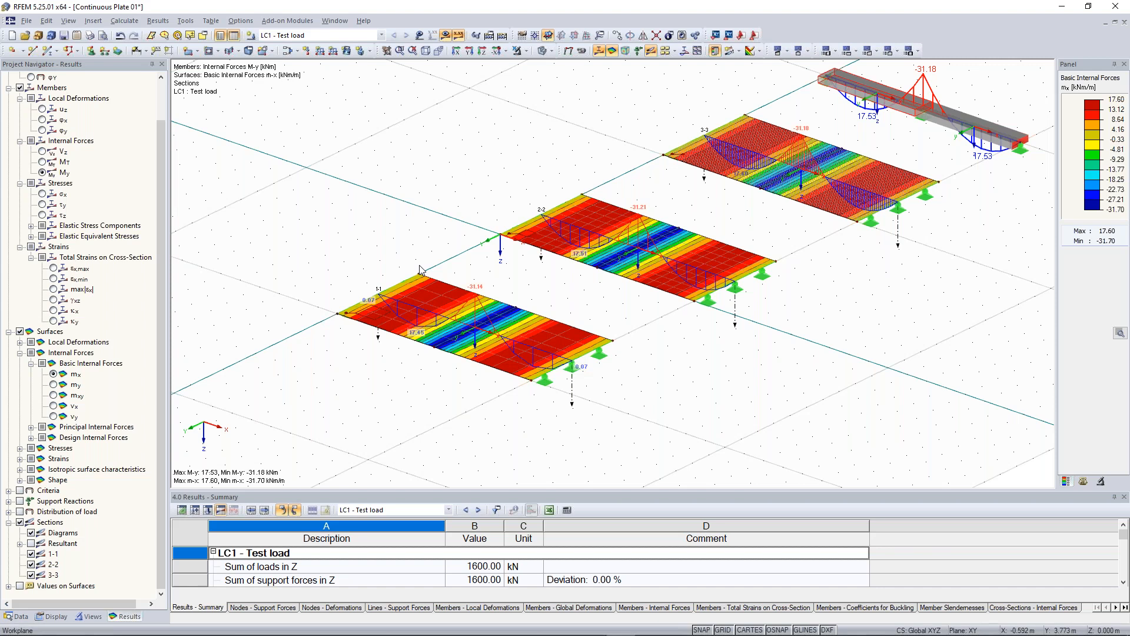
scroll(477, 343, up, 2)
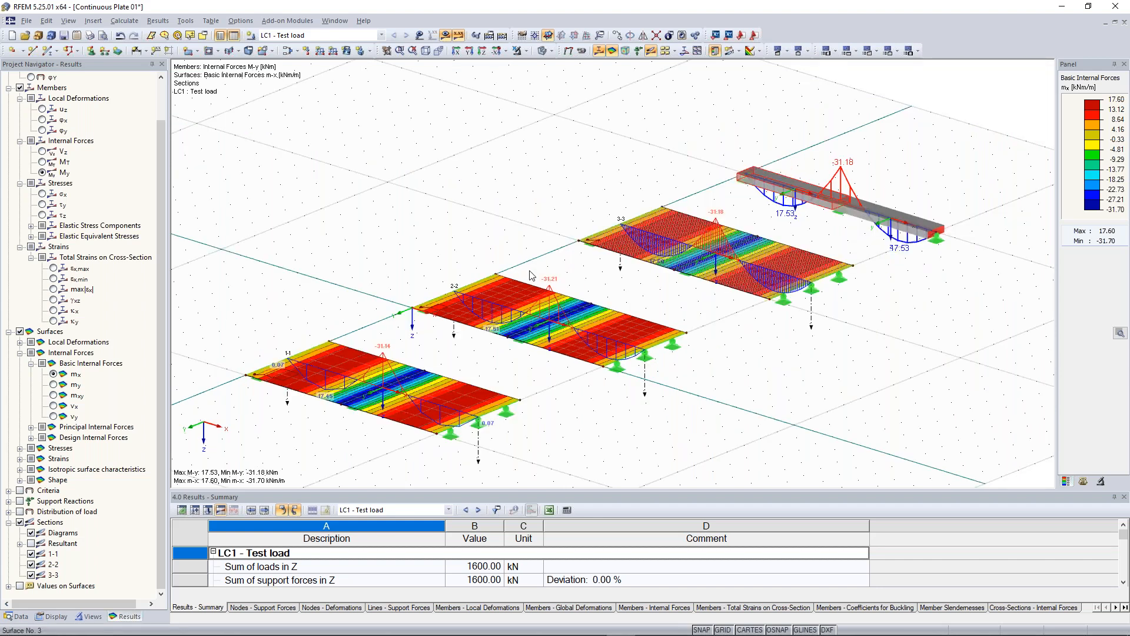
Examine the mx diagrams along sections 1-1 and 2-2 of the two coarser-meshed plates, comparing span and support moments
scroll(374, 224, up, 2)
scroll(579, 191, down, 2)
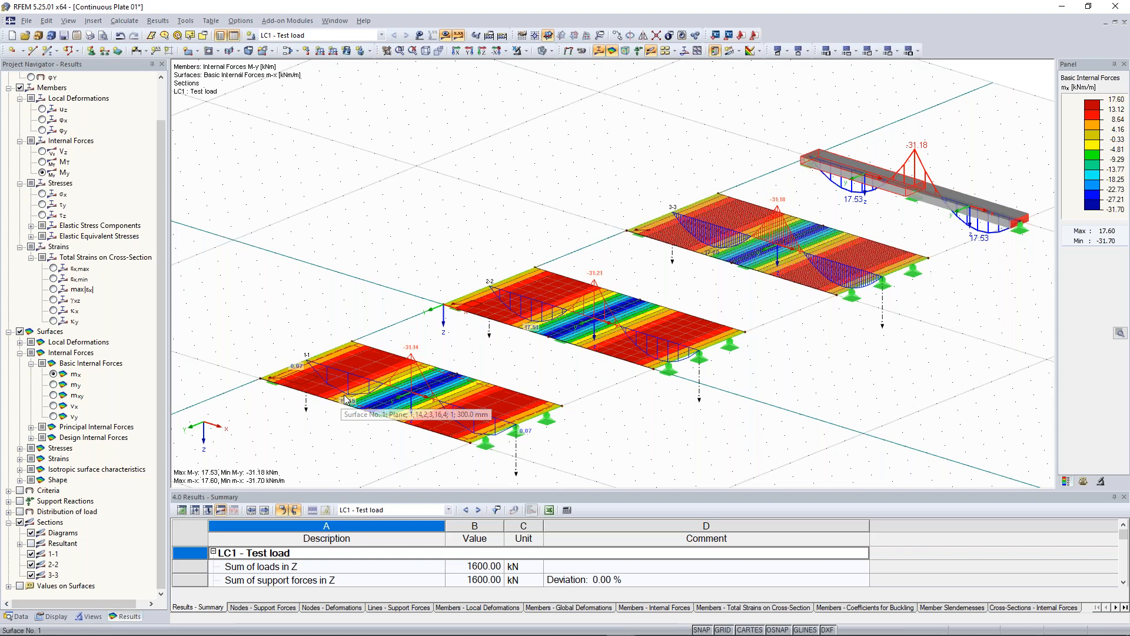
scroll(344, 395, up, 2)
middle_drag(344, 395, 428, 364)
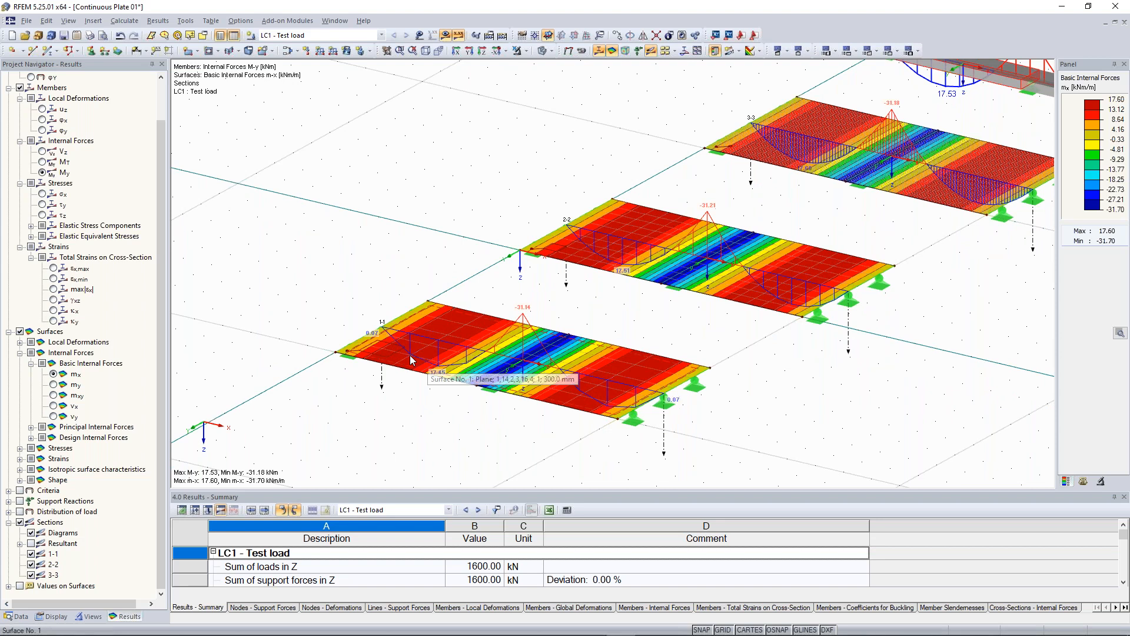
scroll(392, 335, up, 1)
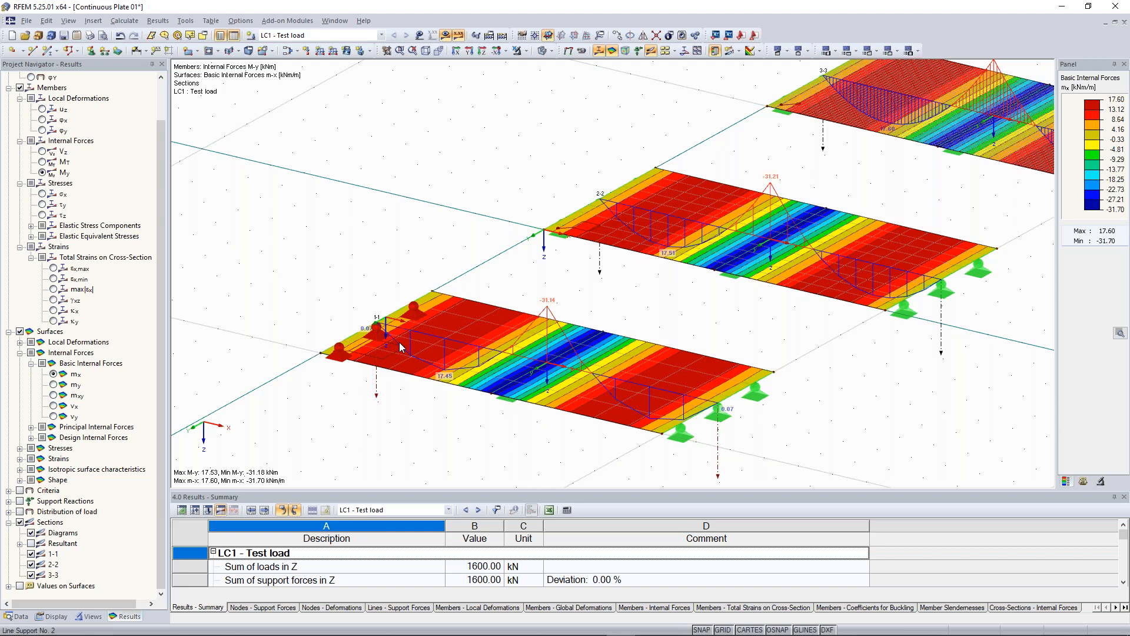
middle_drag(401, 347, 236, 478)
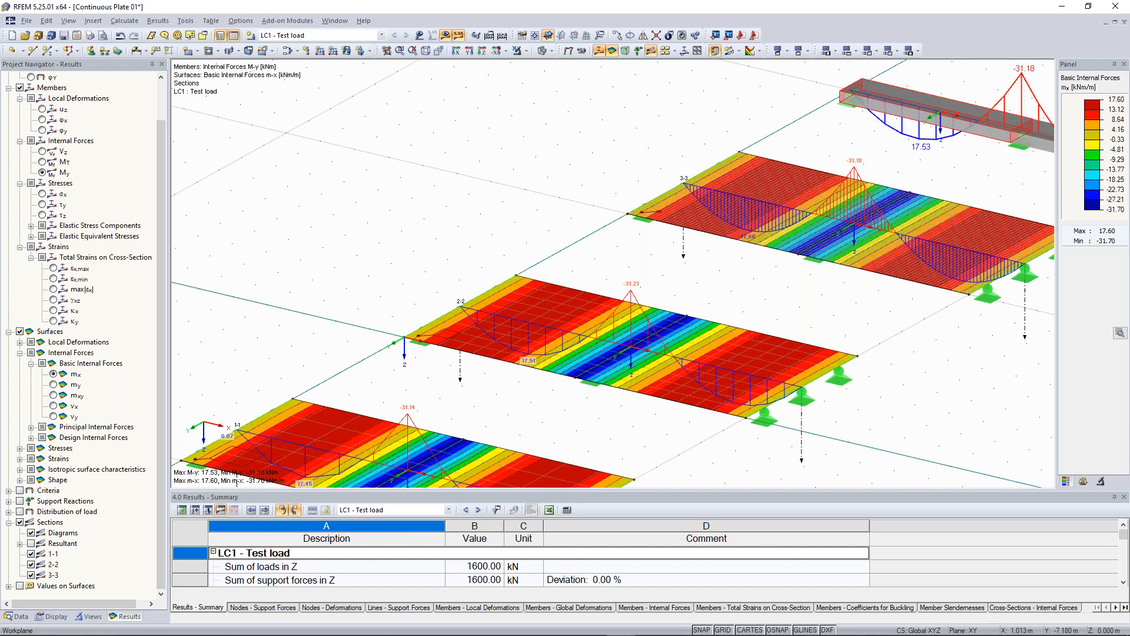
scroll(602, 254, up, 4)
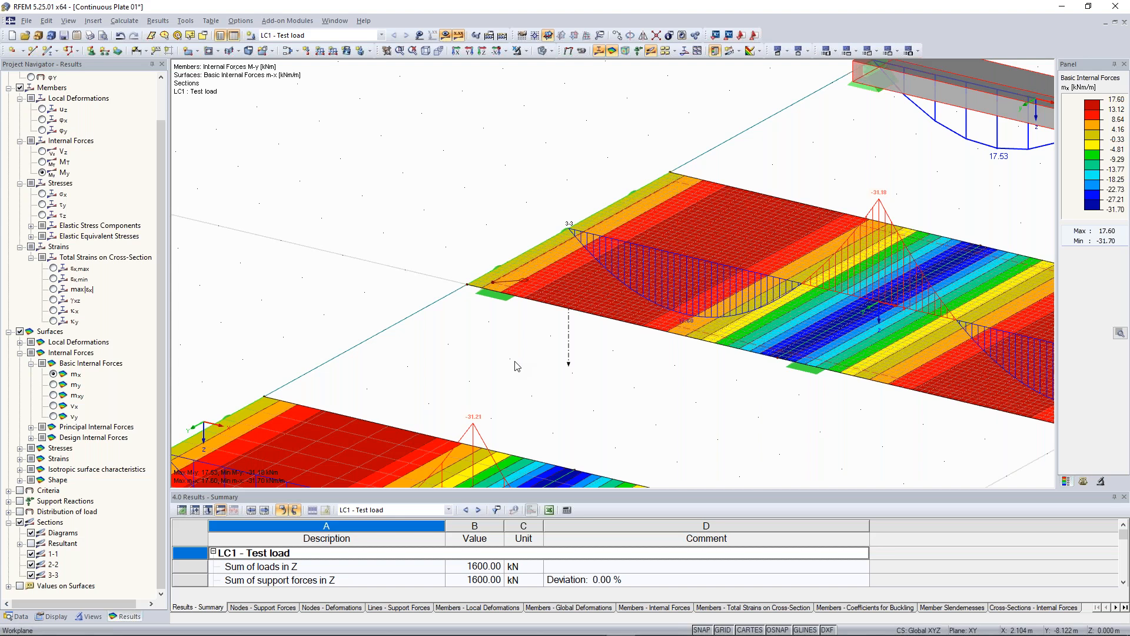
scroll(515, 362, down, 5)
scroll(437, 351, up, 2)
middle_drag(437, 351, 639, 164)
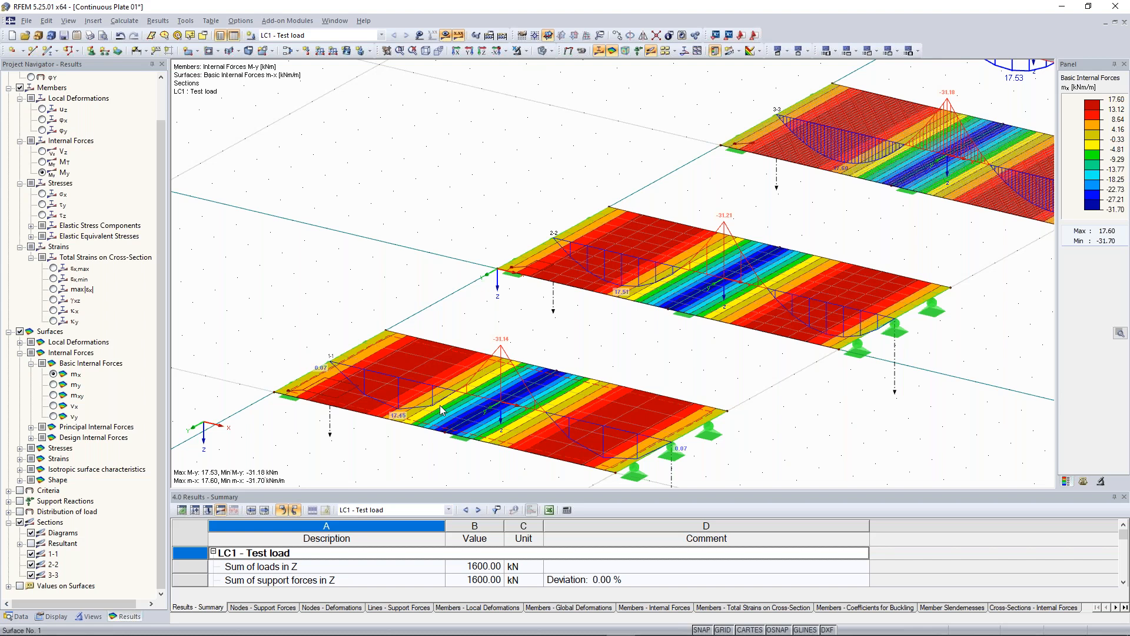
Compare the mx diagrams along sections 2-2 and 3-3 with the My diagram of the beam
middle_drag(797, 208, 627, 299)
scroll(627, 298, up, 2)
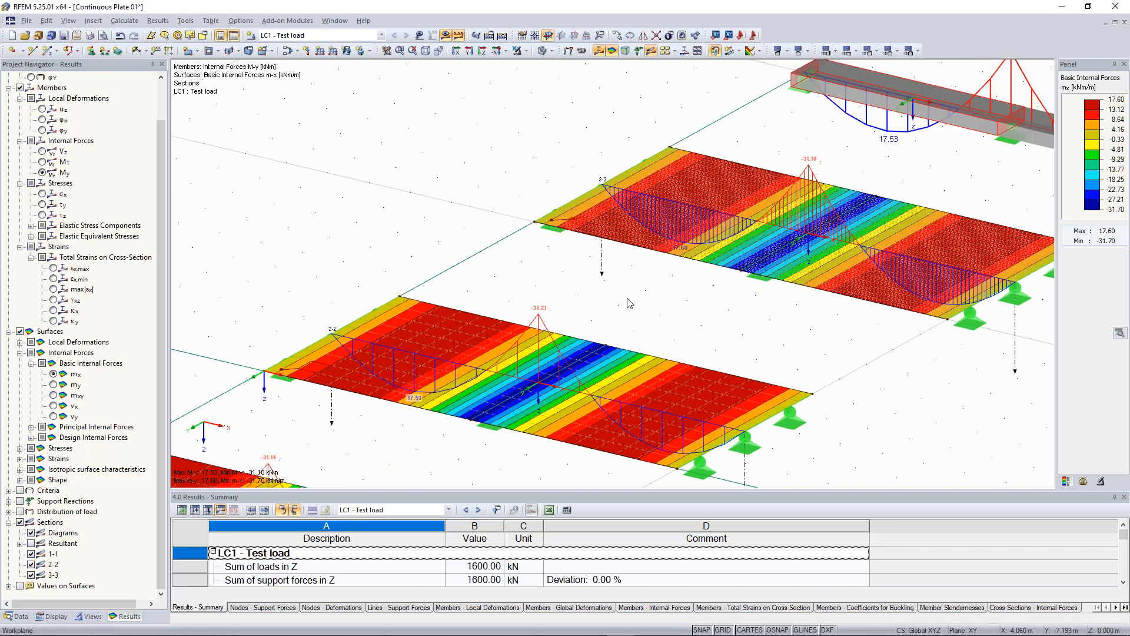
scroll(491, 289, down, 3)
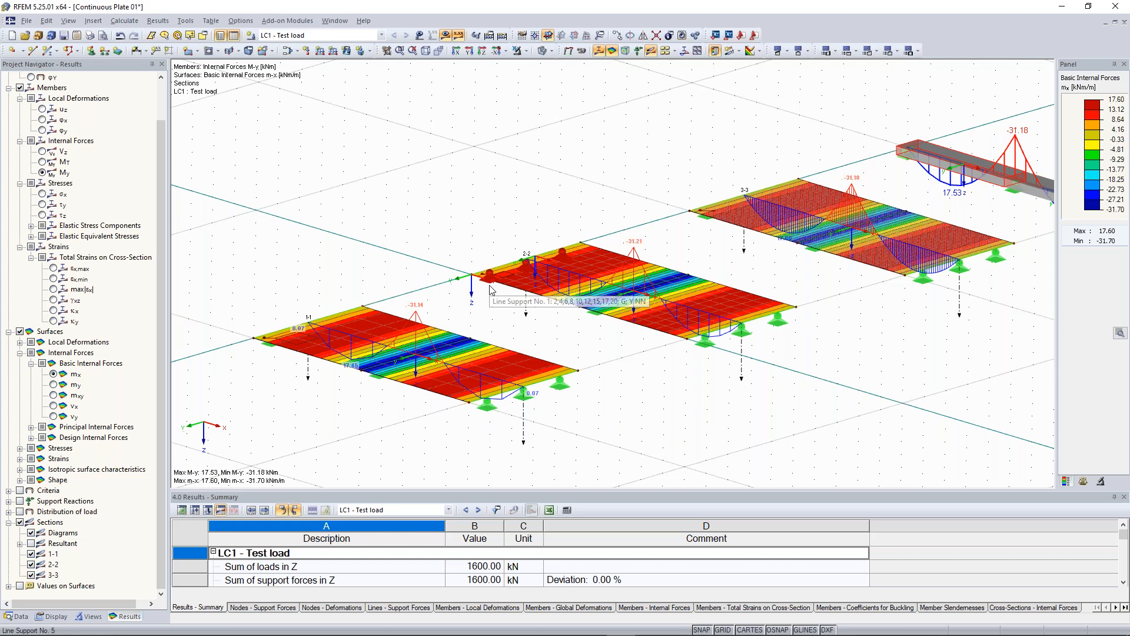
middle_drag(686, 118, 453, 170)
ctrl+middle_drag(570, 177, 594, 214)
scroll(594, 218, up, 2)
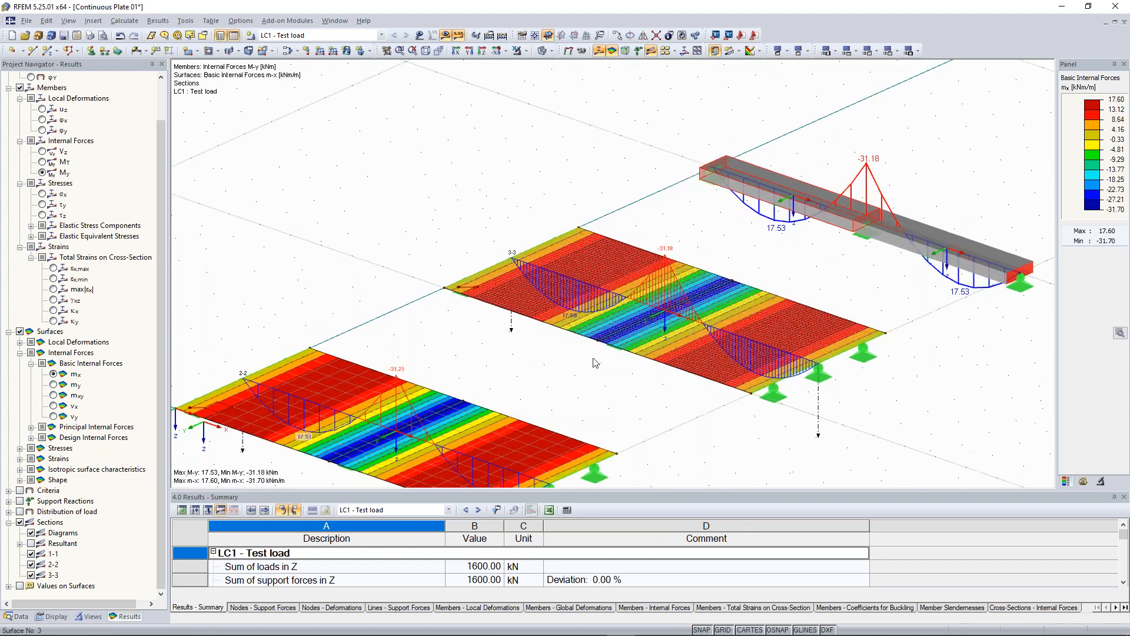
scroll(546, 363, down, 2)
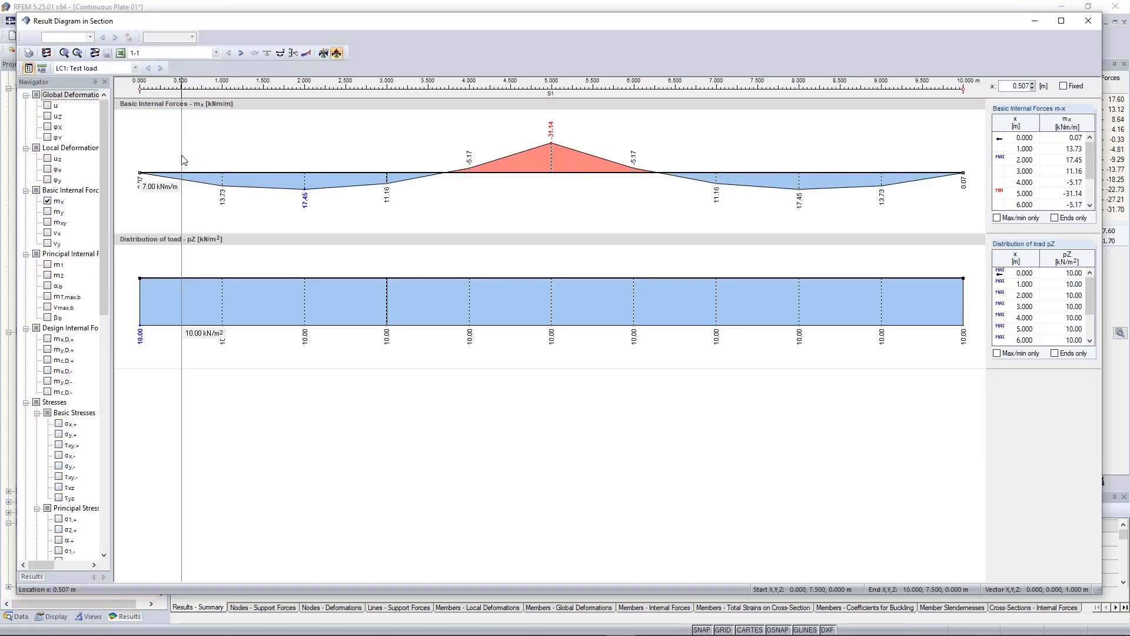
Compare the detailed mx result diagrams of sections 1-1 and 3-3, and review all plates alongside the beam's moments
click(190, 52)
click(166, 78)
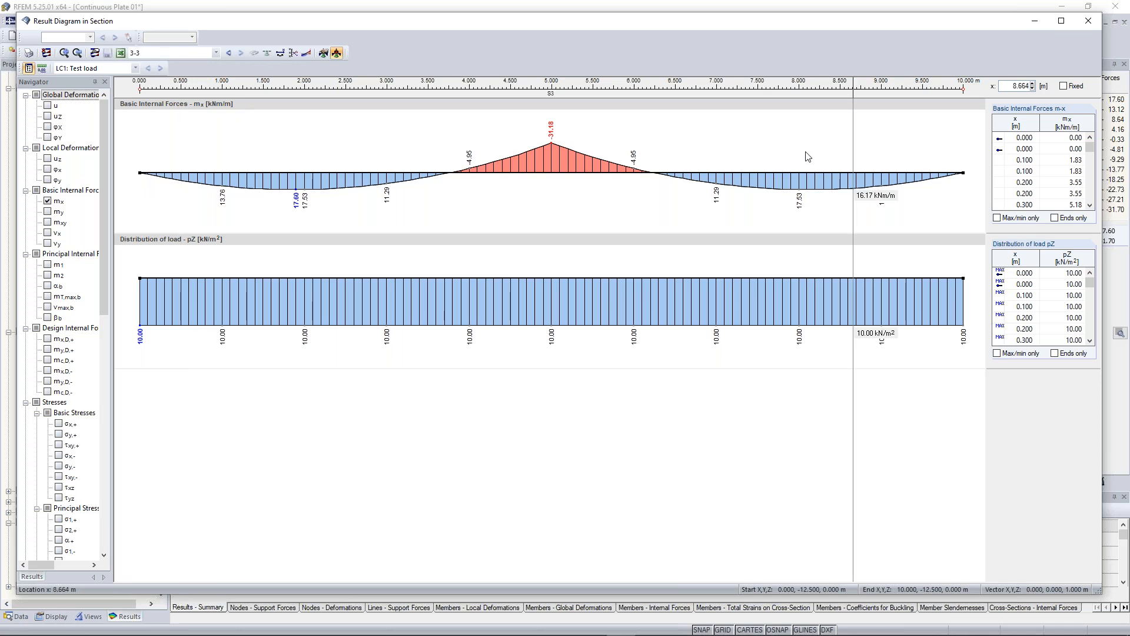
click(1088, 24)
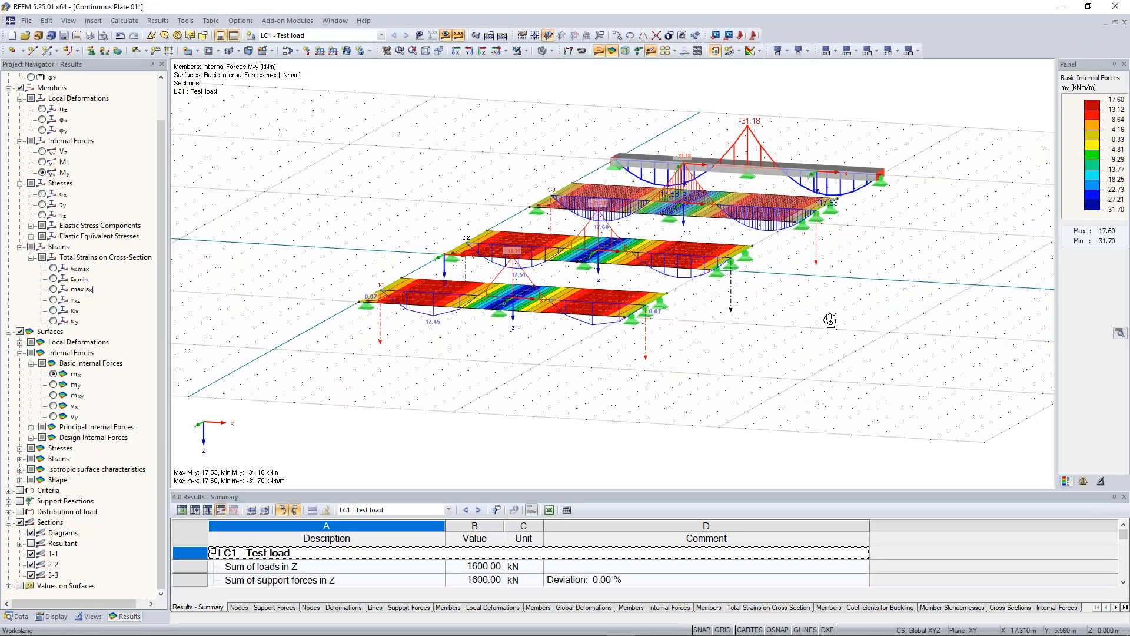
ctrl+middle_drag(830, 321, 772, 340)
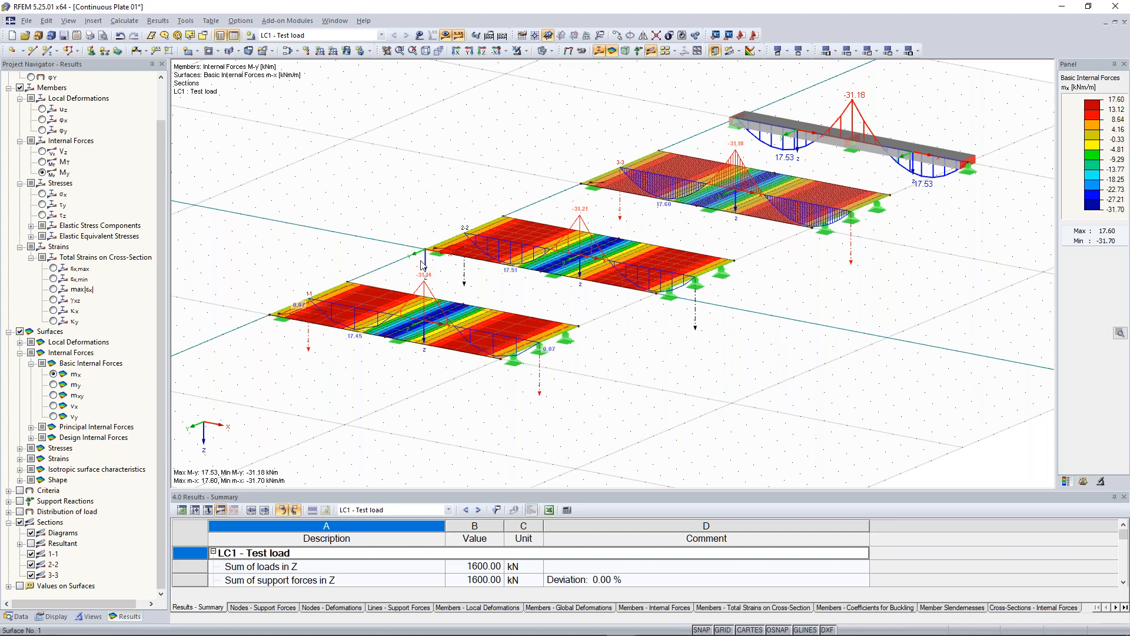
ctrl+middle_drag(423, 266, 651, 265)
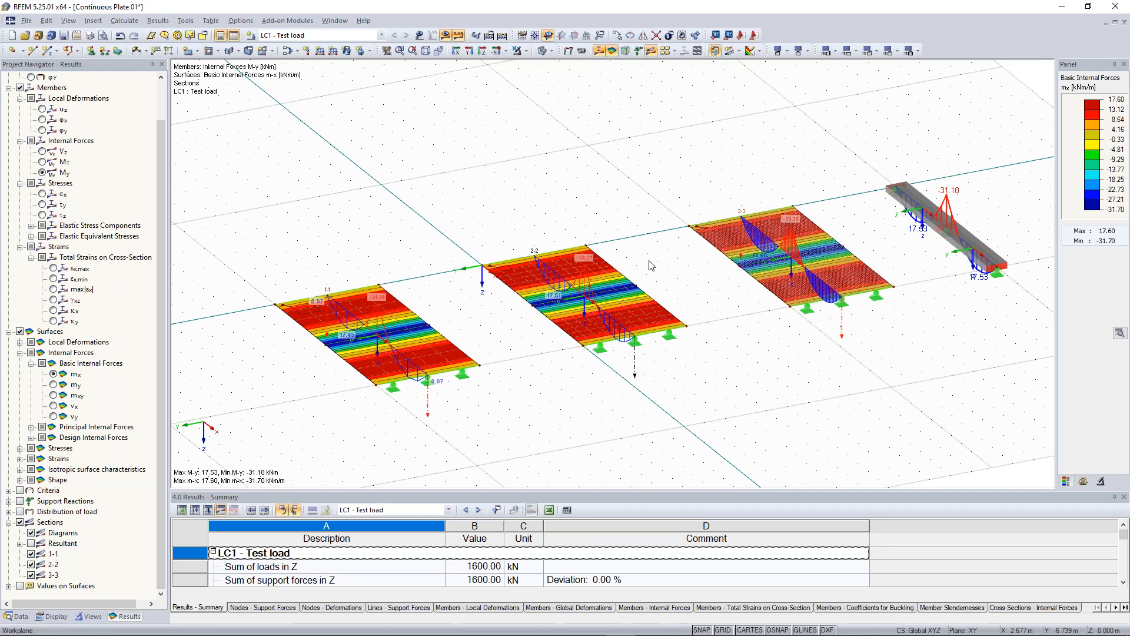
ctrl+middle_drag(587, 262, 588, 262)
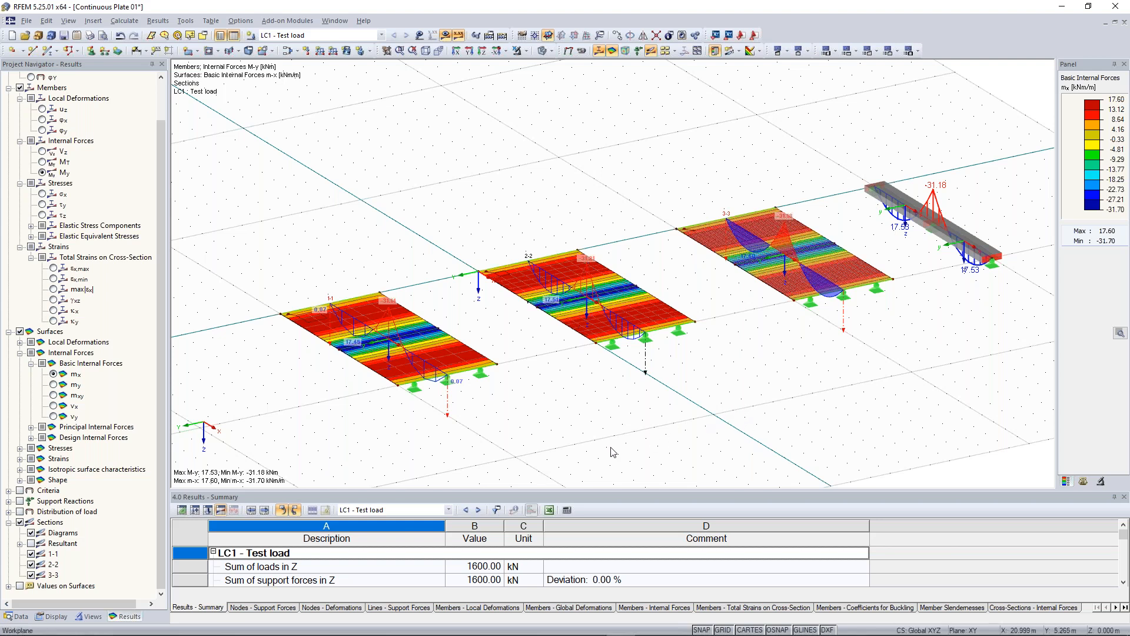
ctrl+middle_drag(516, 432, 719, 361)
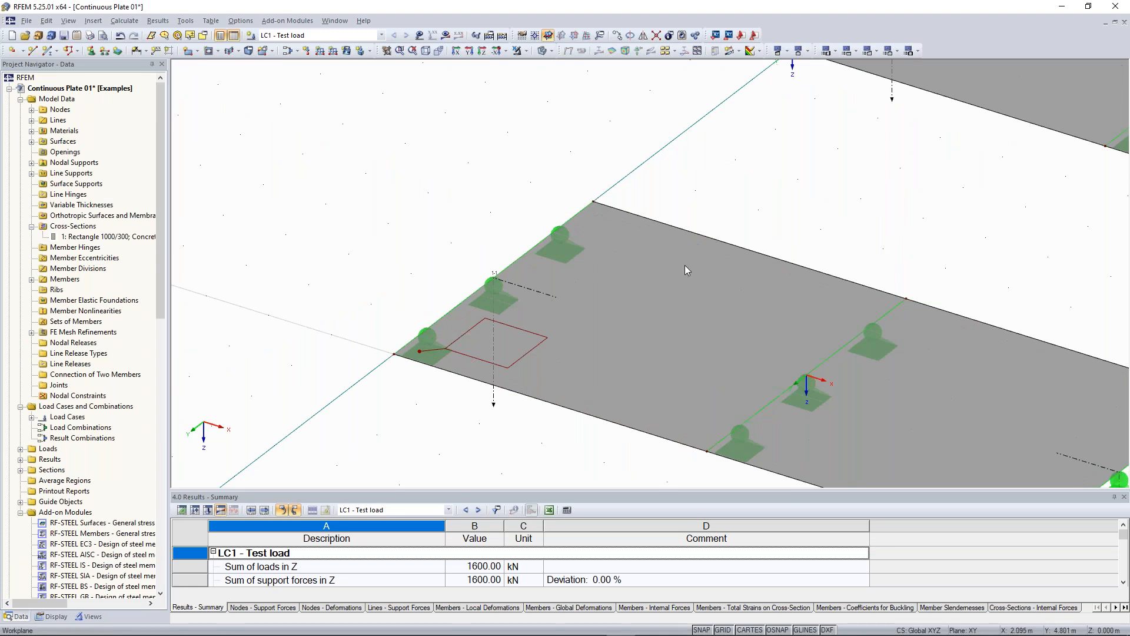
Inspect the FE mesh refinements assigned to each of the three plates with the results hidden
scroll(684, 265, down, 4)
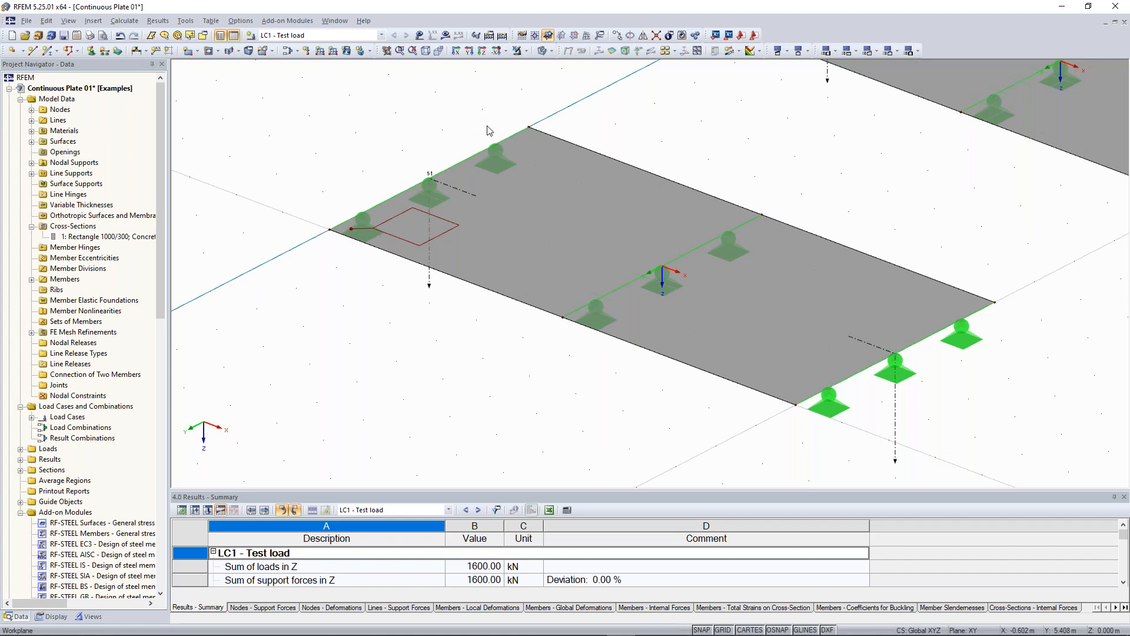
scroll(364, 300, up, 1)
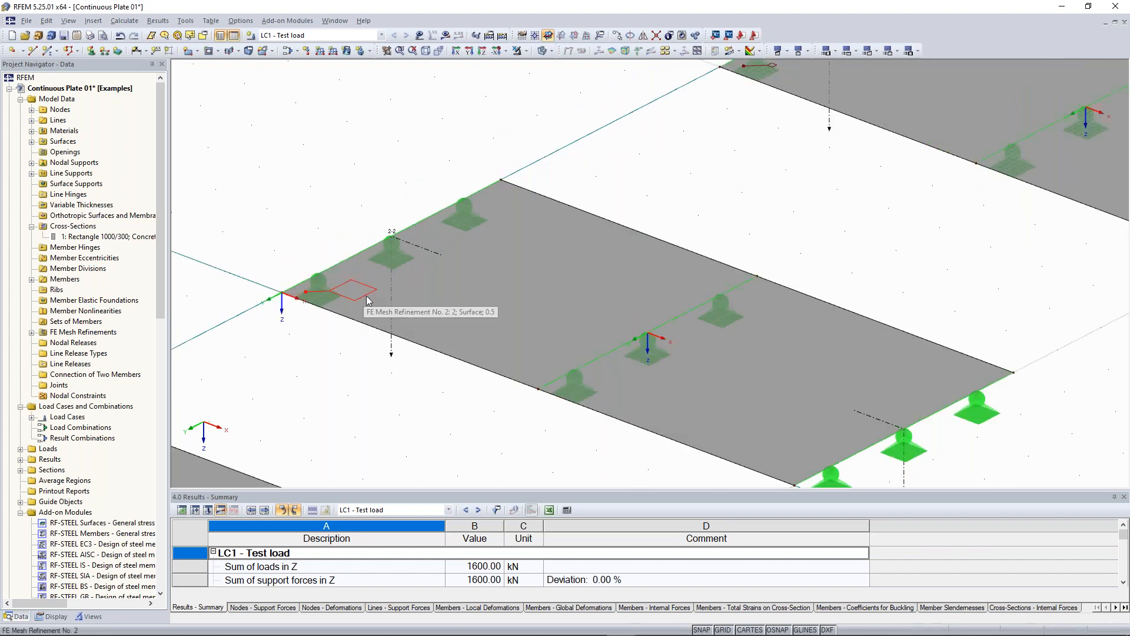
scroll(514, 271, down, 2)
middle_drag(758, 121, 541, 230)
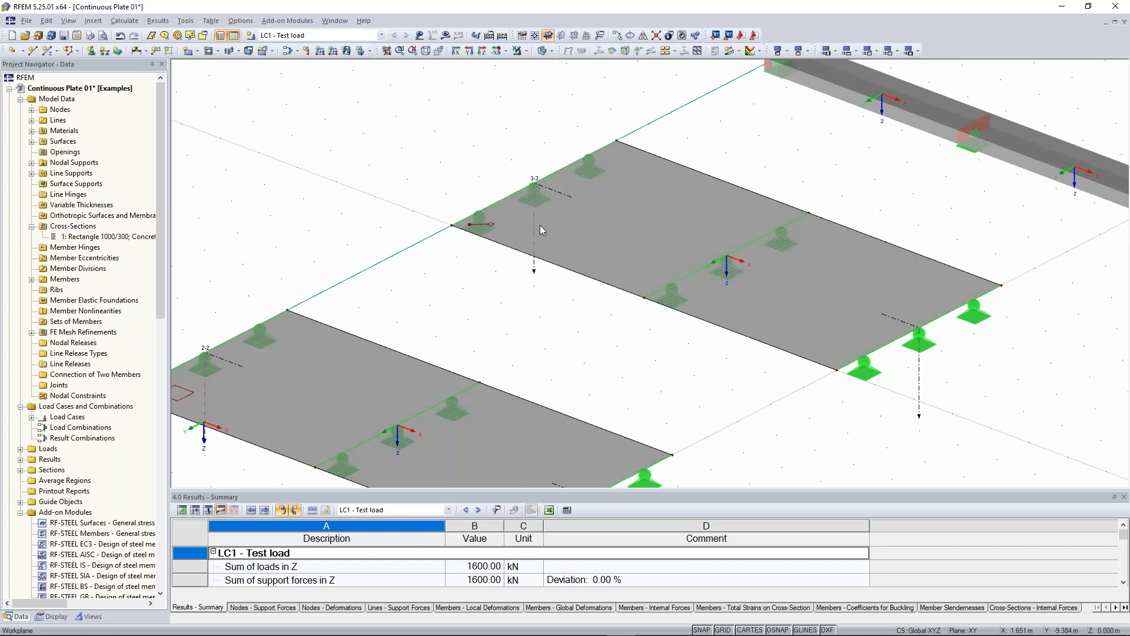
scroll(493, 285, up, 2)
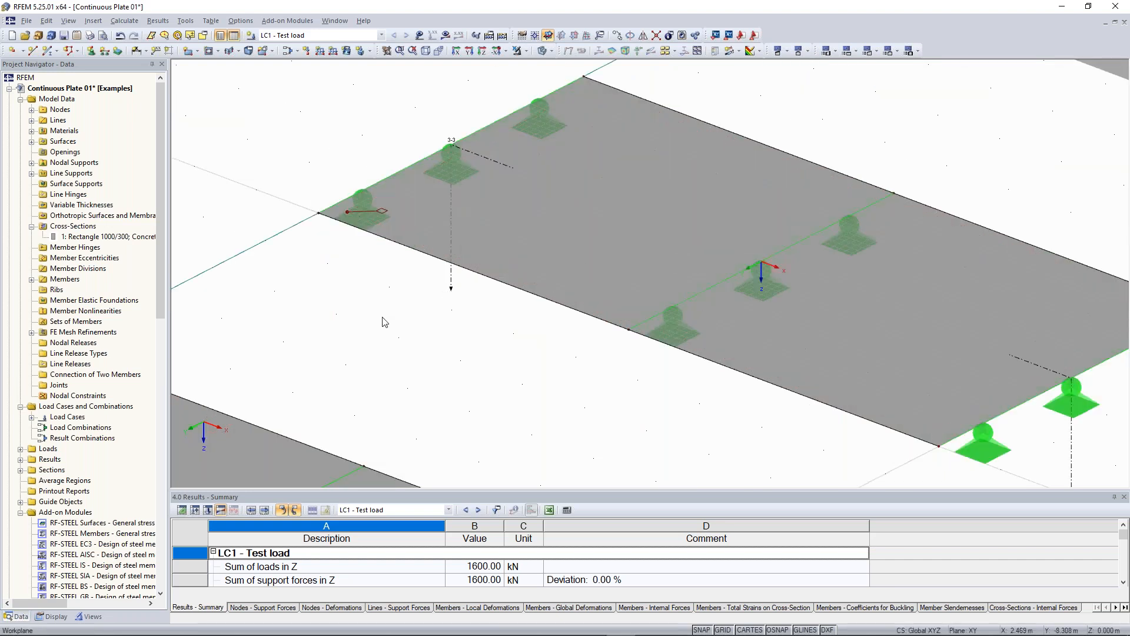
scroll(384, 321, down, 1)
scroll(447, 256, up, 1)
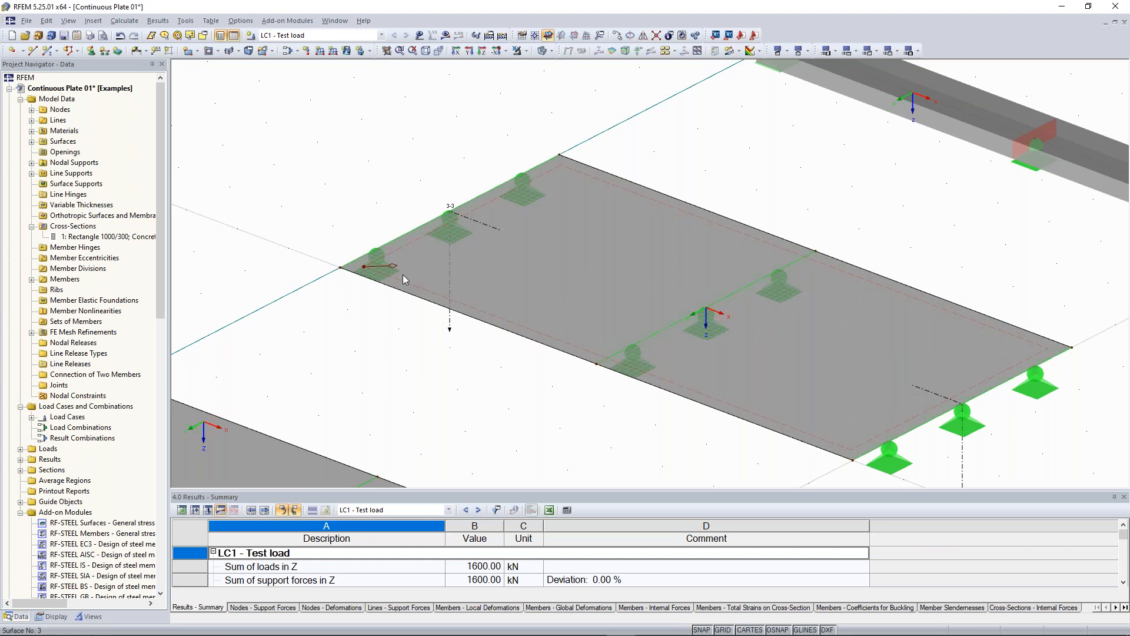
scroll(840, 360, down, 4)
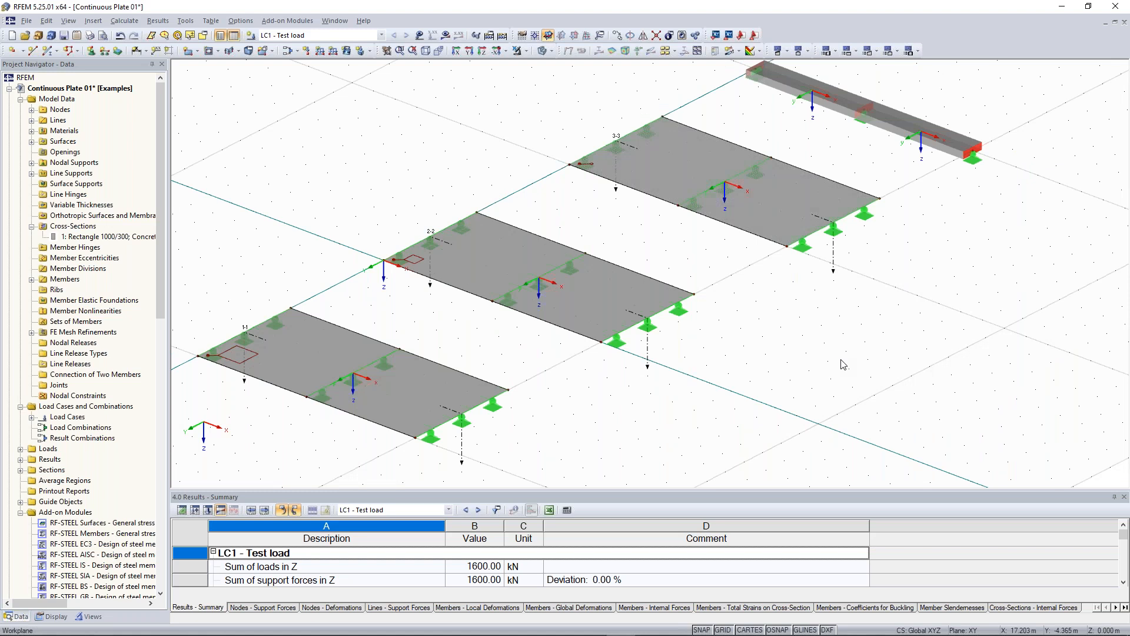
Inspect the beam with its supports and local axes next to the plates, and show the results again
ctrl+middle_drag(843, 364, 750, 357)
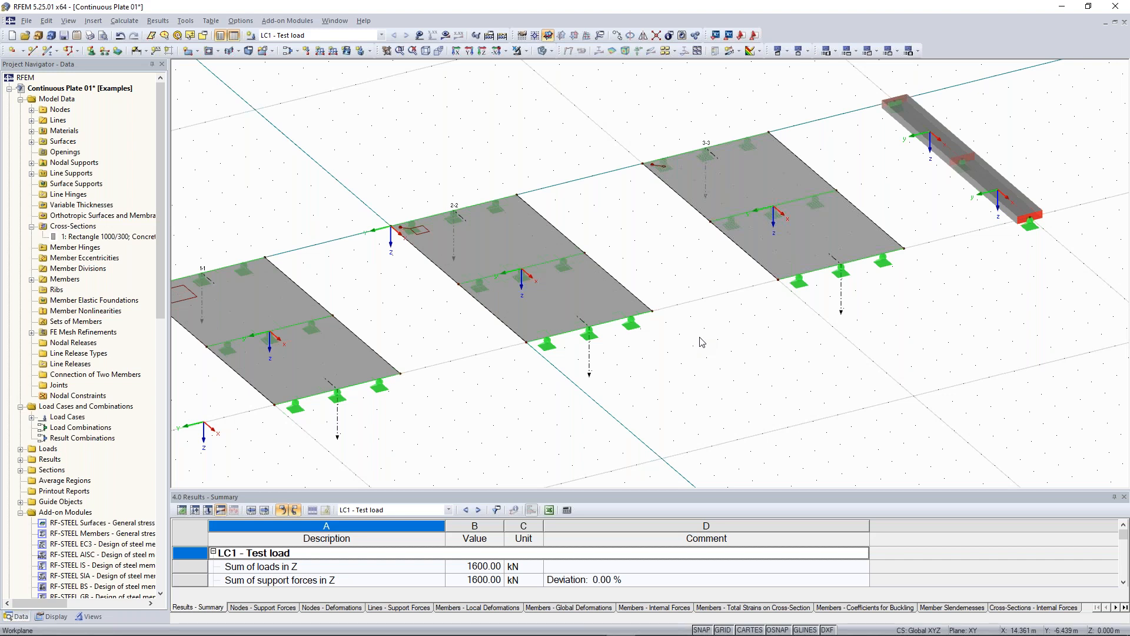
key(alt+Tab)
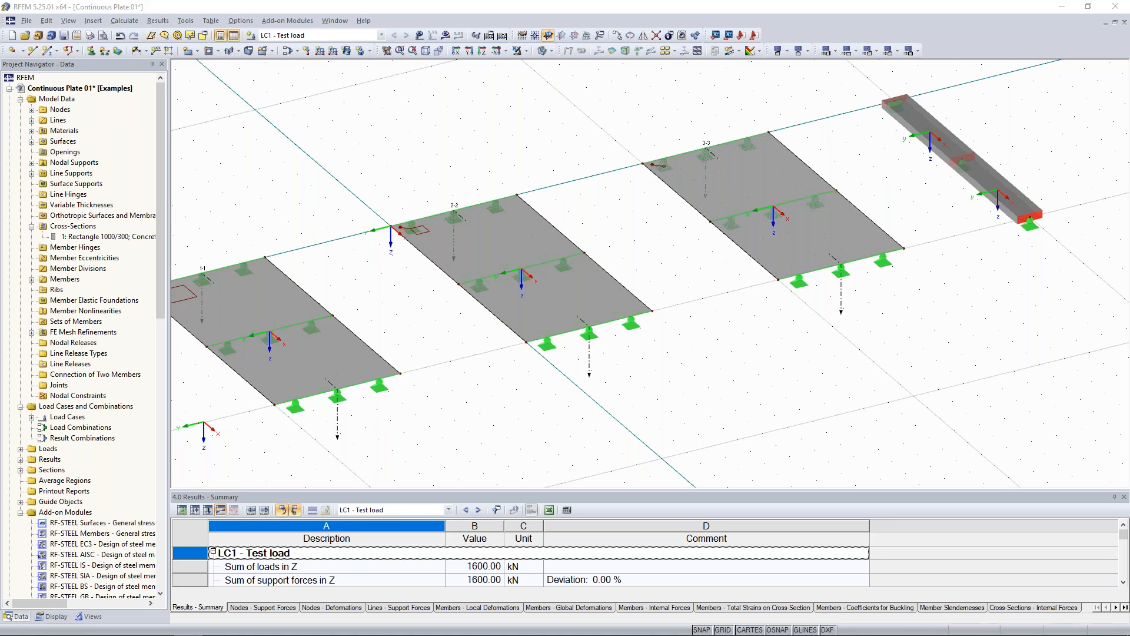
ctrl+middle_drag(709, 261, 862, 178)
middle_drag(795, 203, 716, 239)
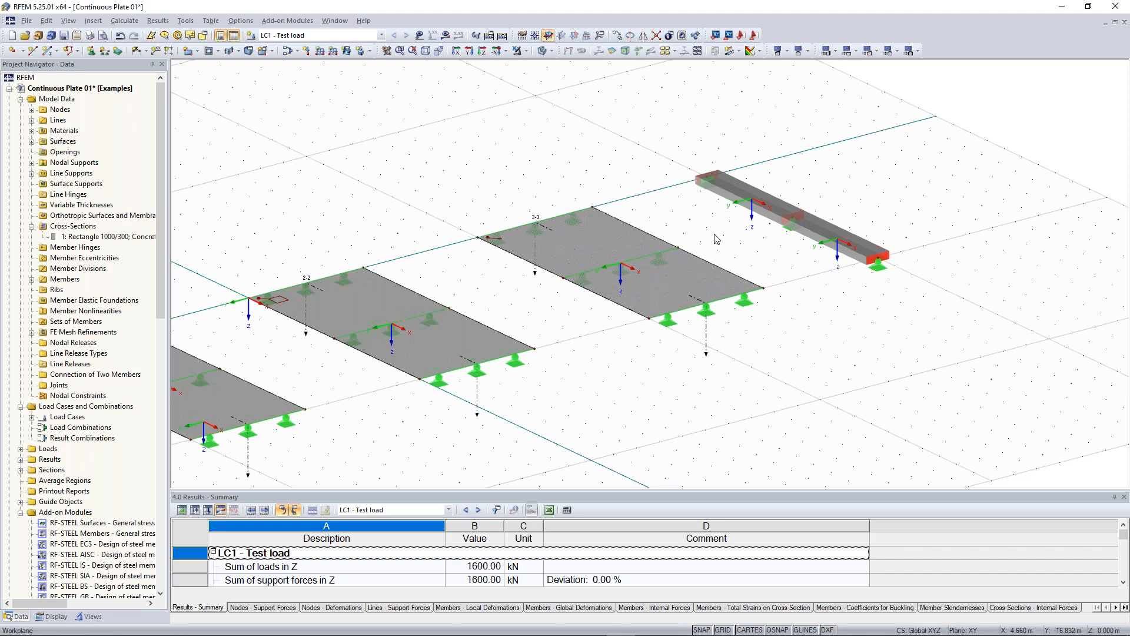
scroll(937, 203, up, 2)
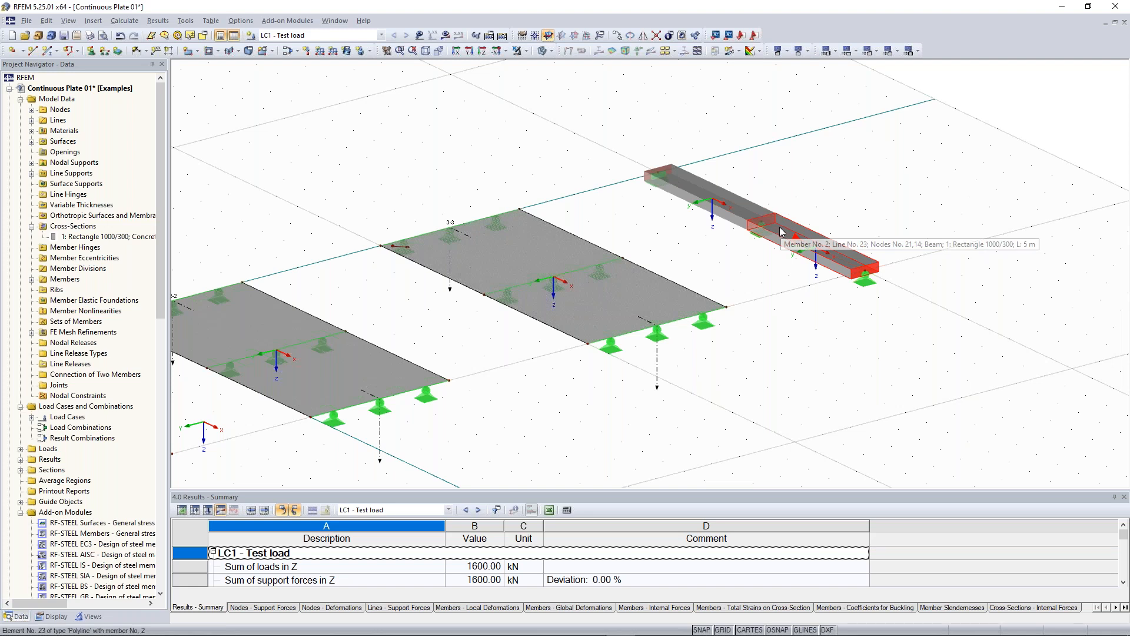
middle_drag(781, 231, 738, 262)
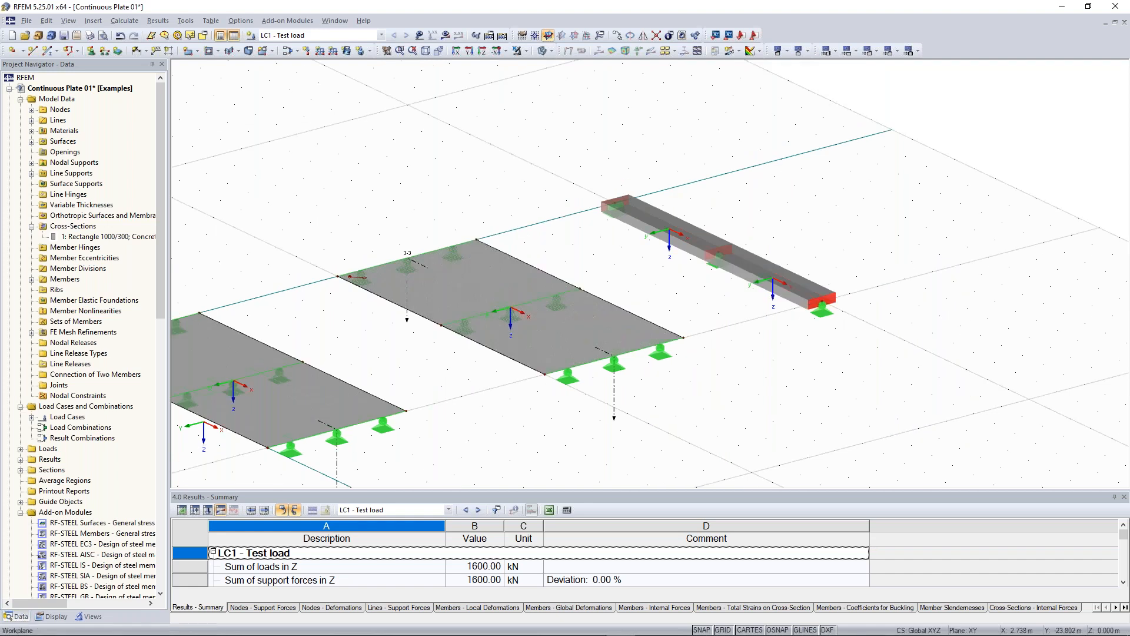
middle_drag(738, 263, 671, 309)
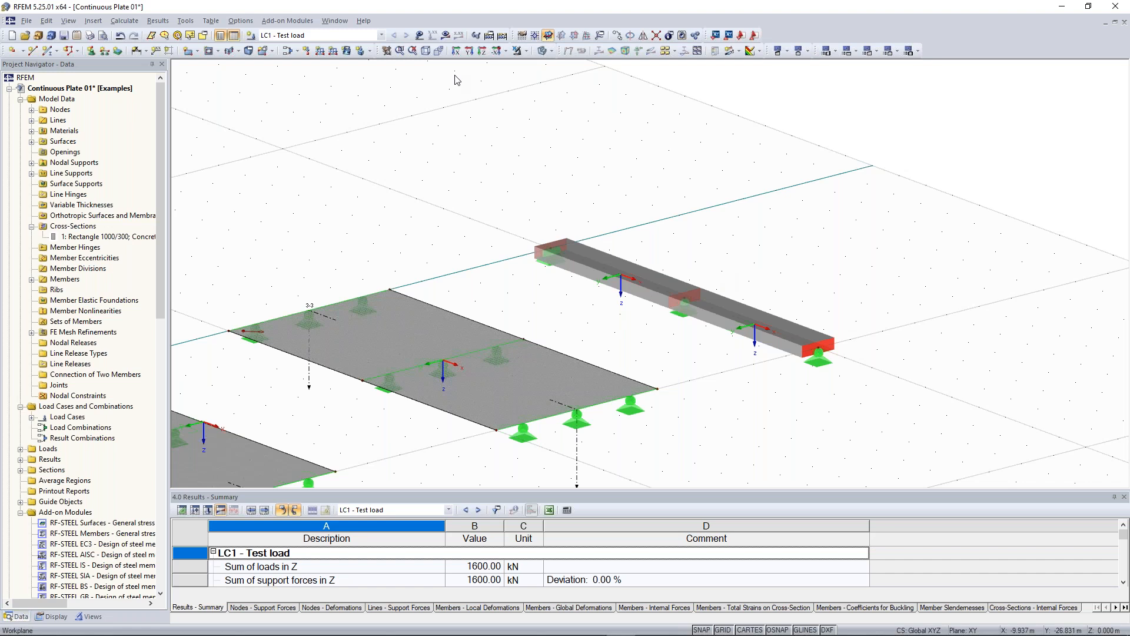
scroll(627, 245, up, 2)
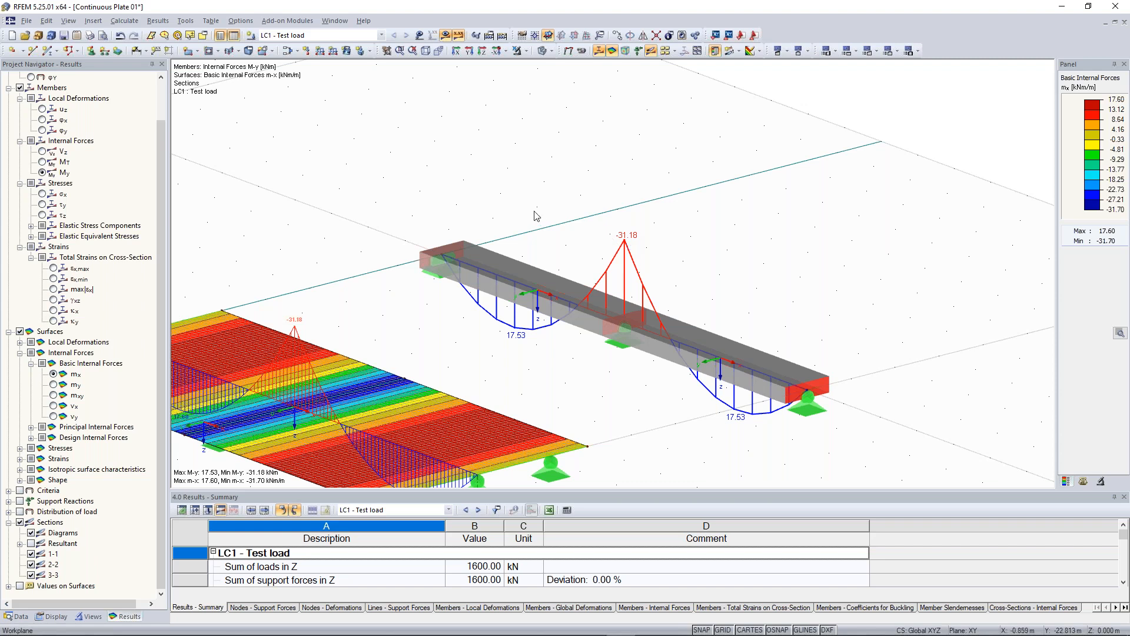
Review the global calculation parameters, including member shear stiffness and plate bending theory, and close them without changes
click(137, 23)
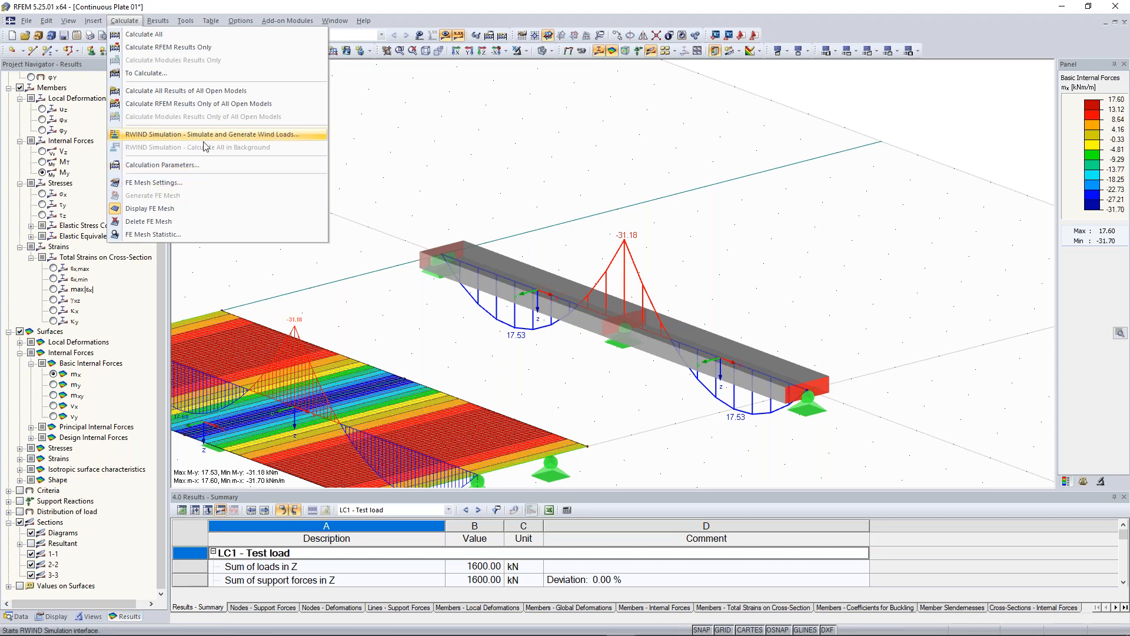
key(Escape)
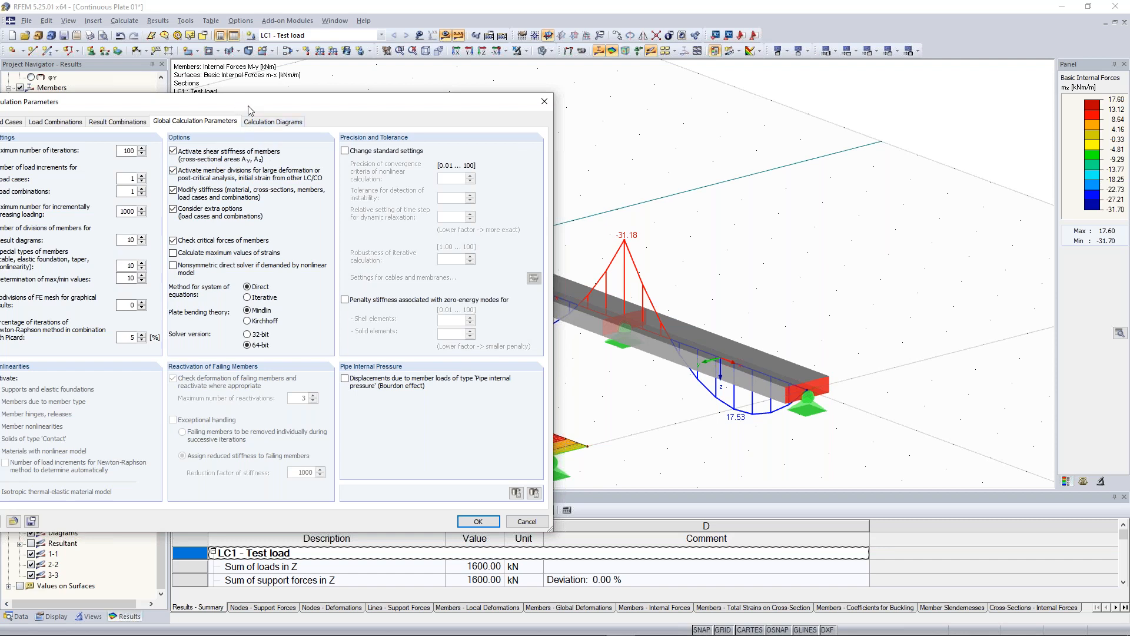
drag(247, 105, 389, 143)
drag(500, 140, 462, 99)
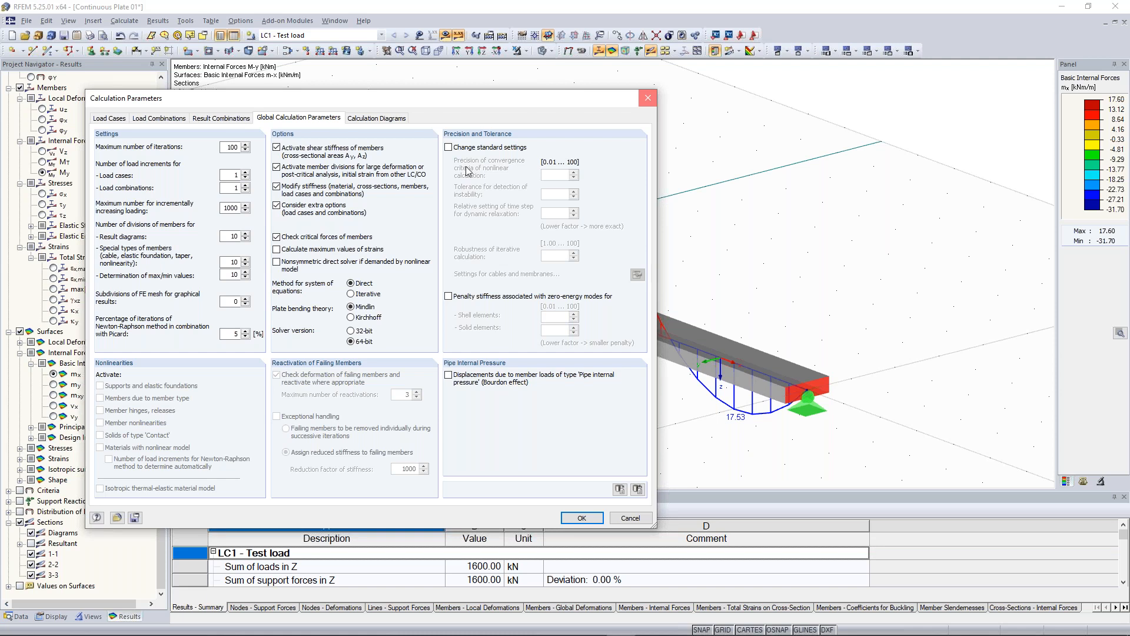
click(648, 99)
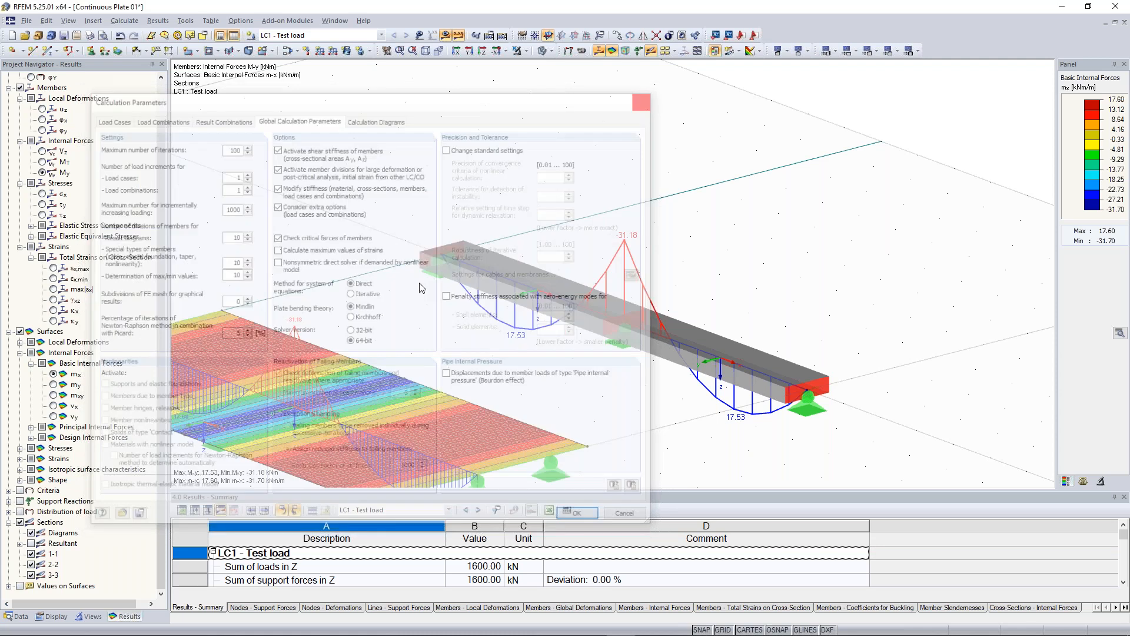
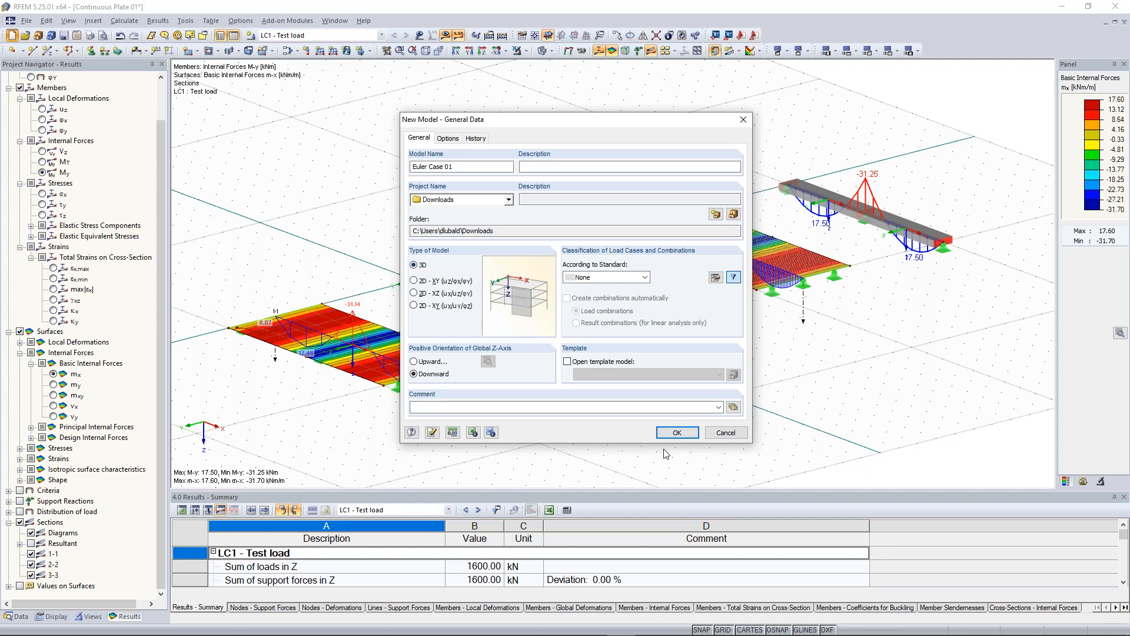
Create a new 3D model named Euler Case 01 in the Downloads project with the global Z-axis oriented downward
click(678, 433)
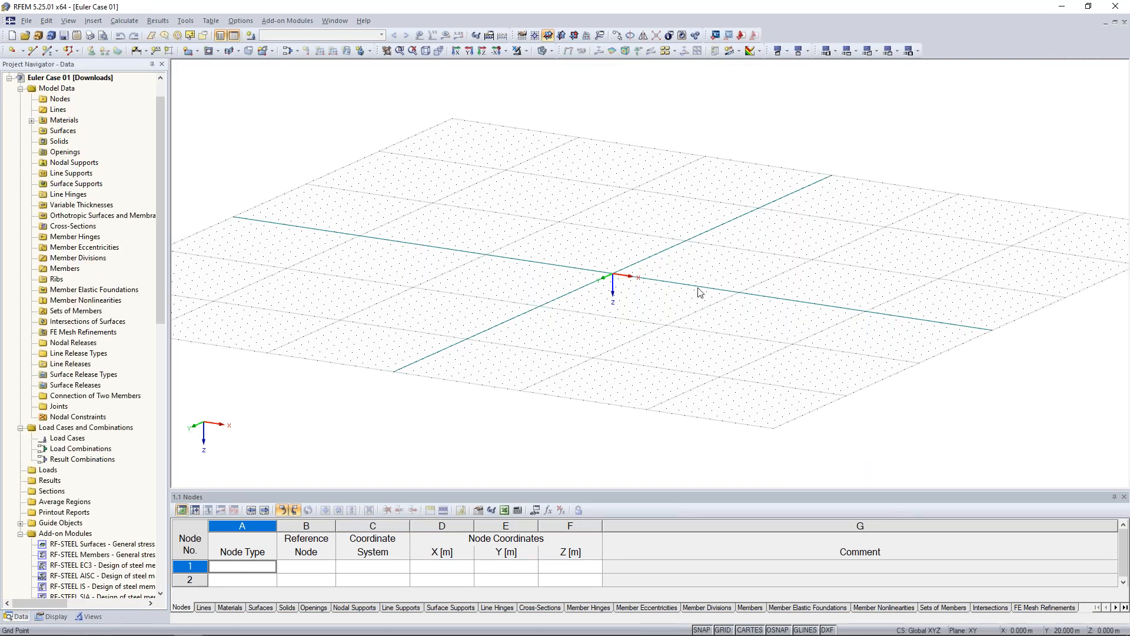
Start a new beam member and choose the rolled HEB 300 I-section as its new cross-section from the library
scroll(720, 260, up, 1)
scroll(655, 230, up, 2)
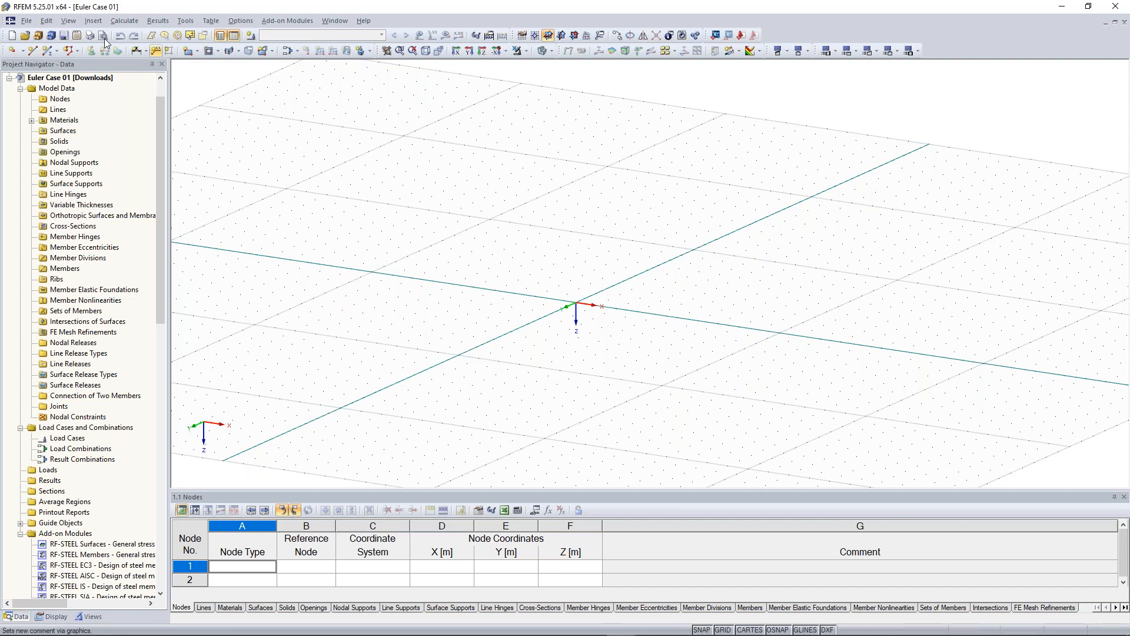
click(47, 51)
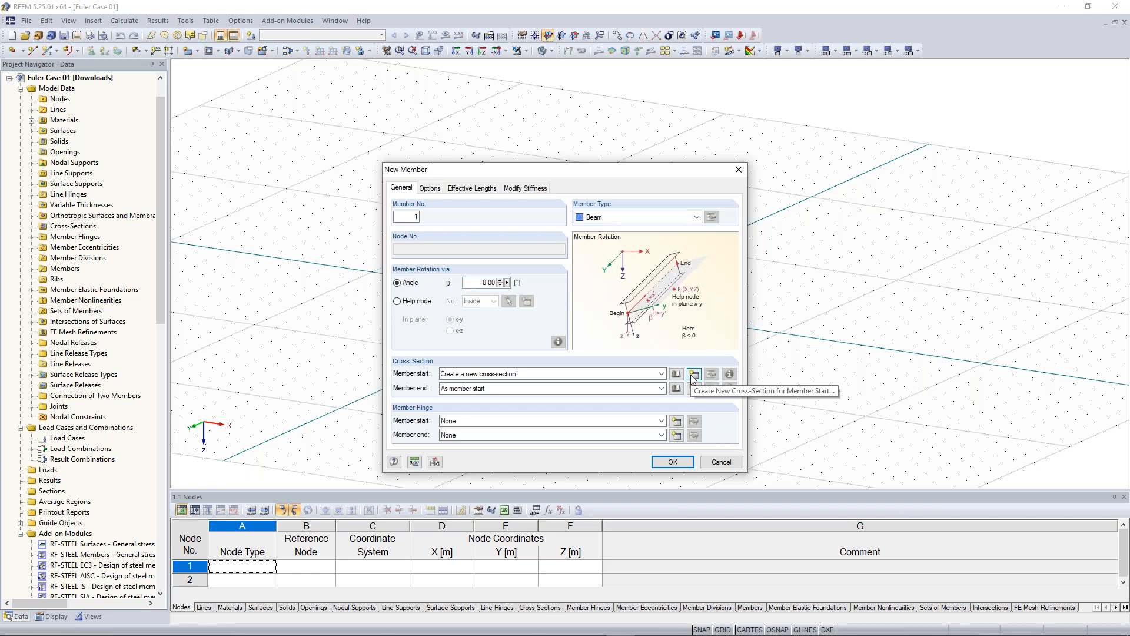
click(694, 375)
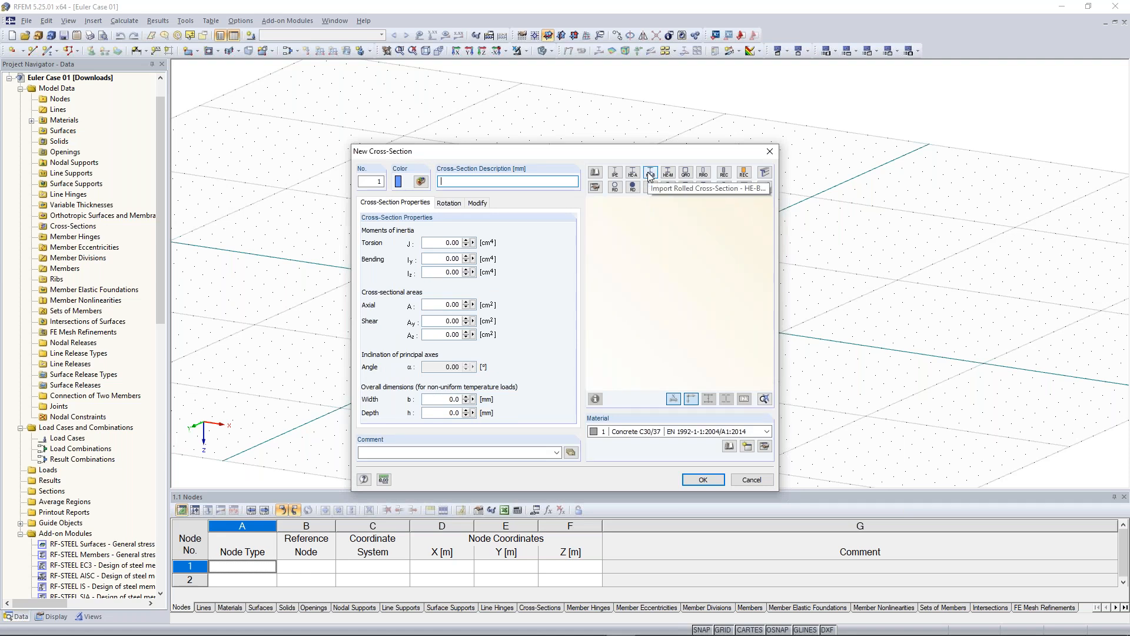
click(598, 172)
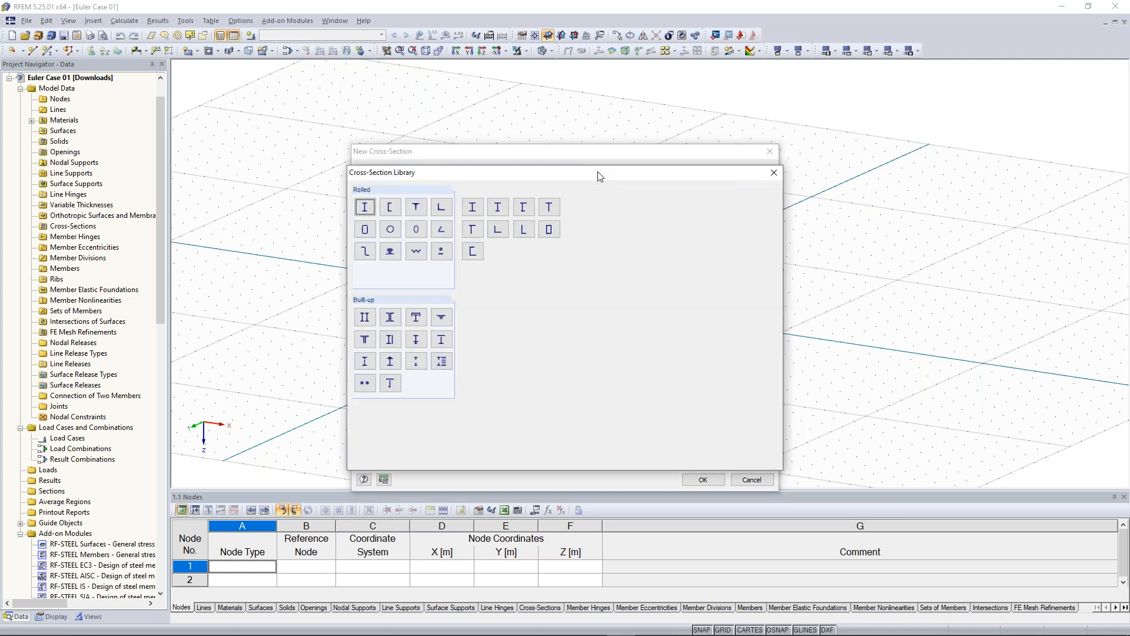
click(366, 207)
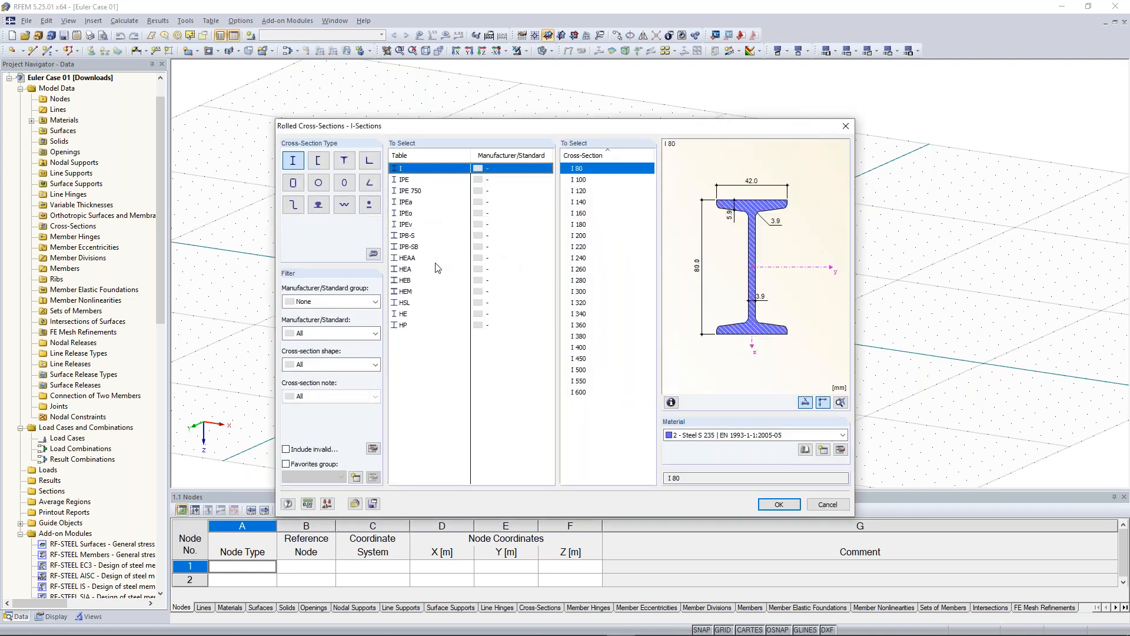
click(412, 281)
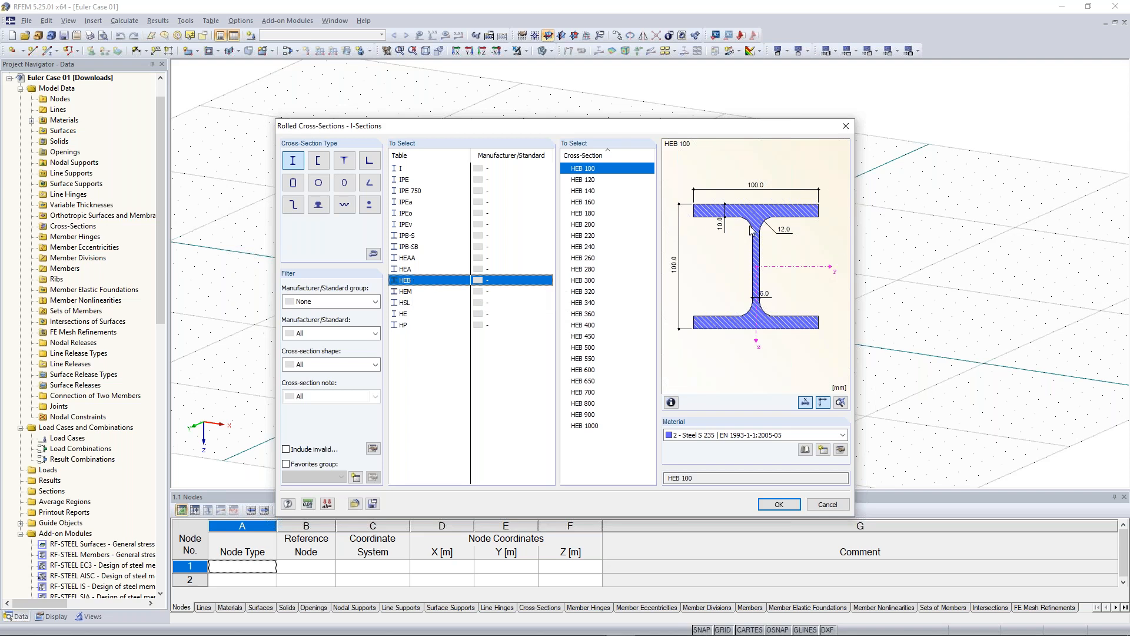
click(591, 282)
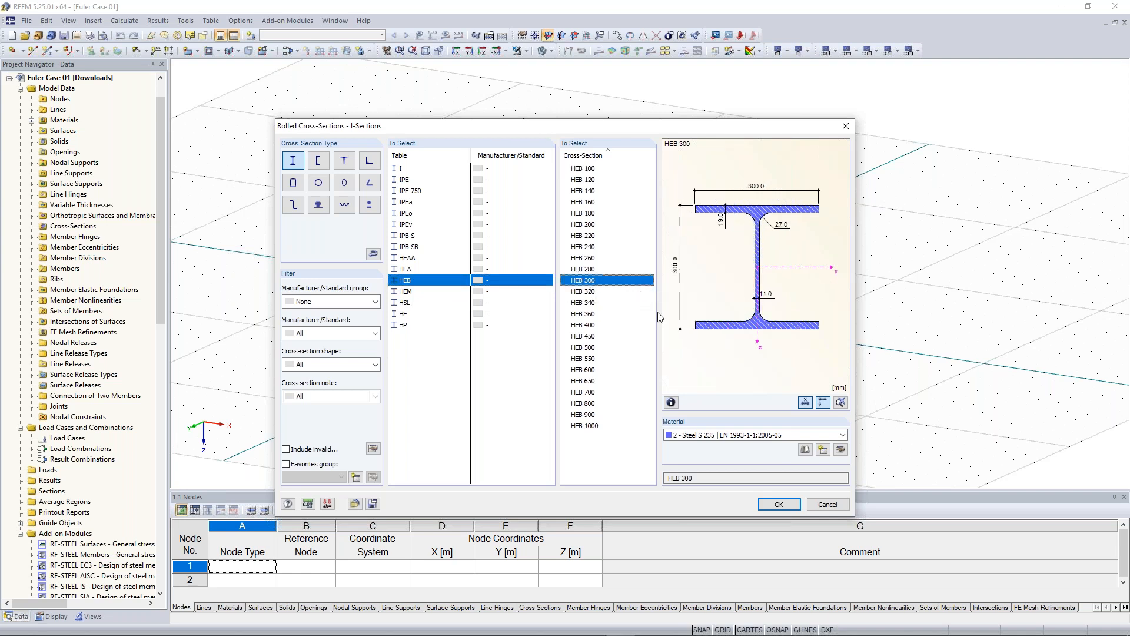
Use Steel S 235 as the section's material, review its properties in the material library, and accept the cross-section
click(734, 436)
click(734, 436)
click(710, 437)
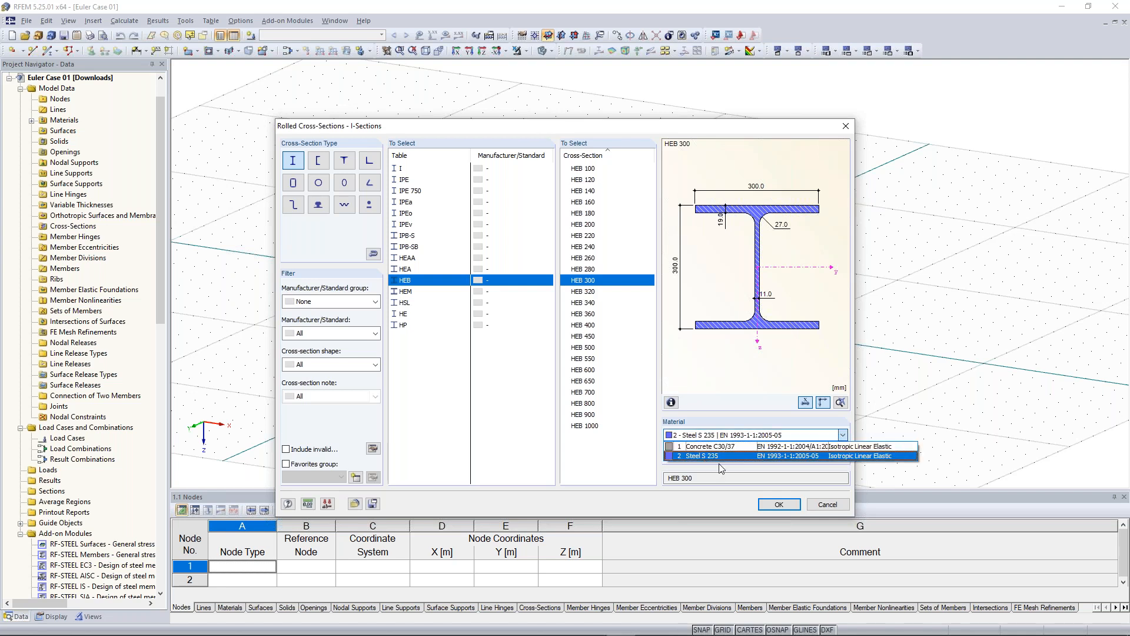
click(717, 462)
click(846, 449)
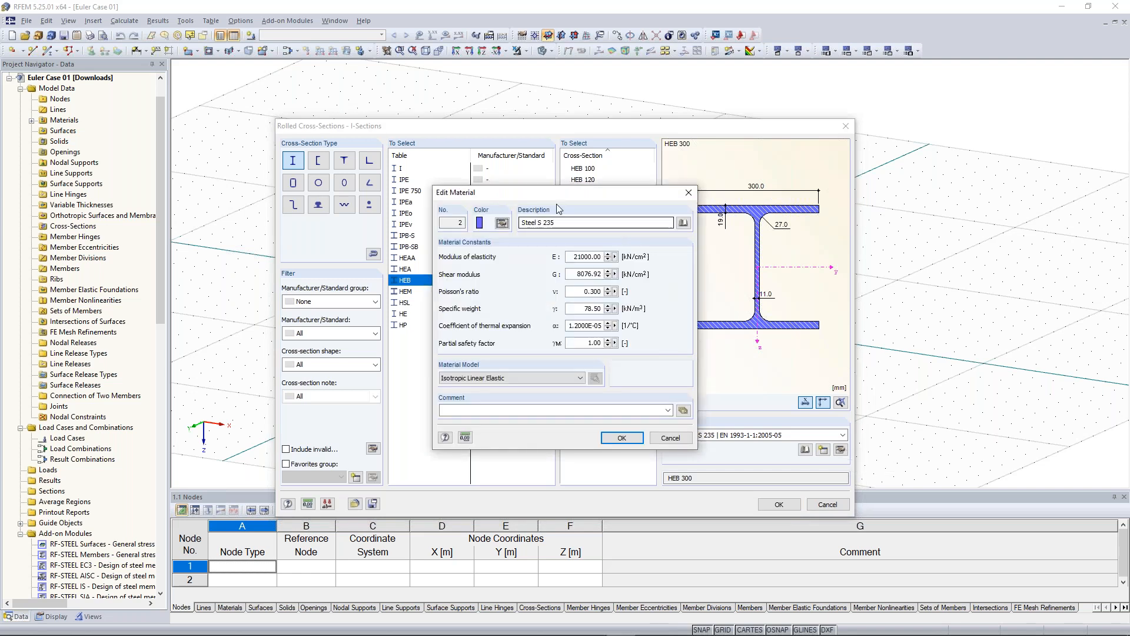
click(577, 222)
click(584, 224)
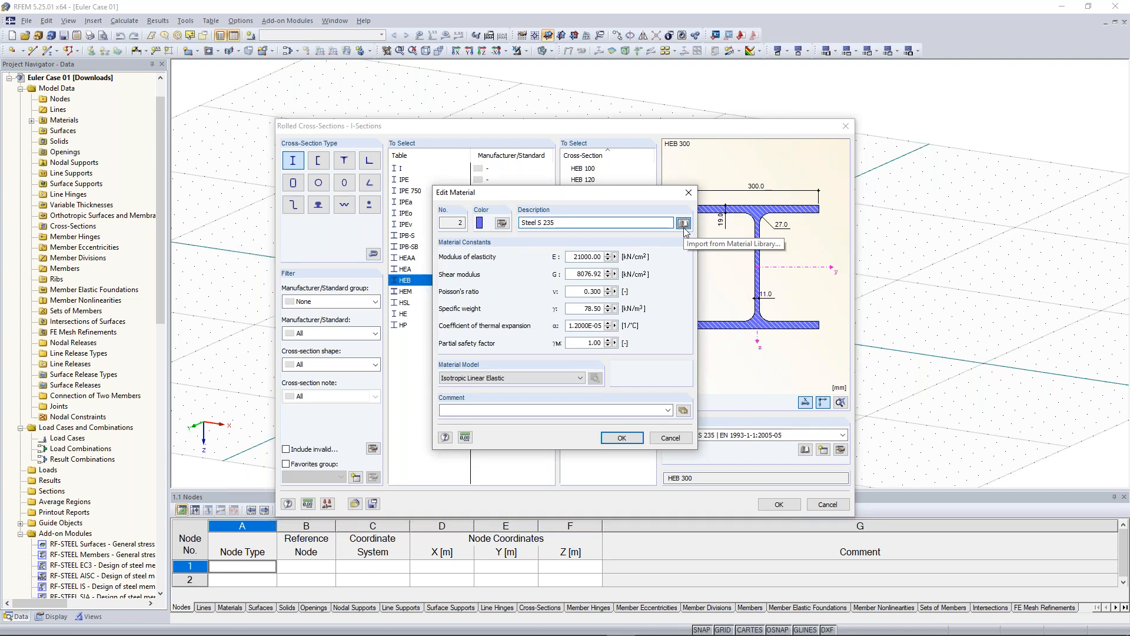
click(683, 225)
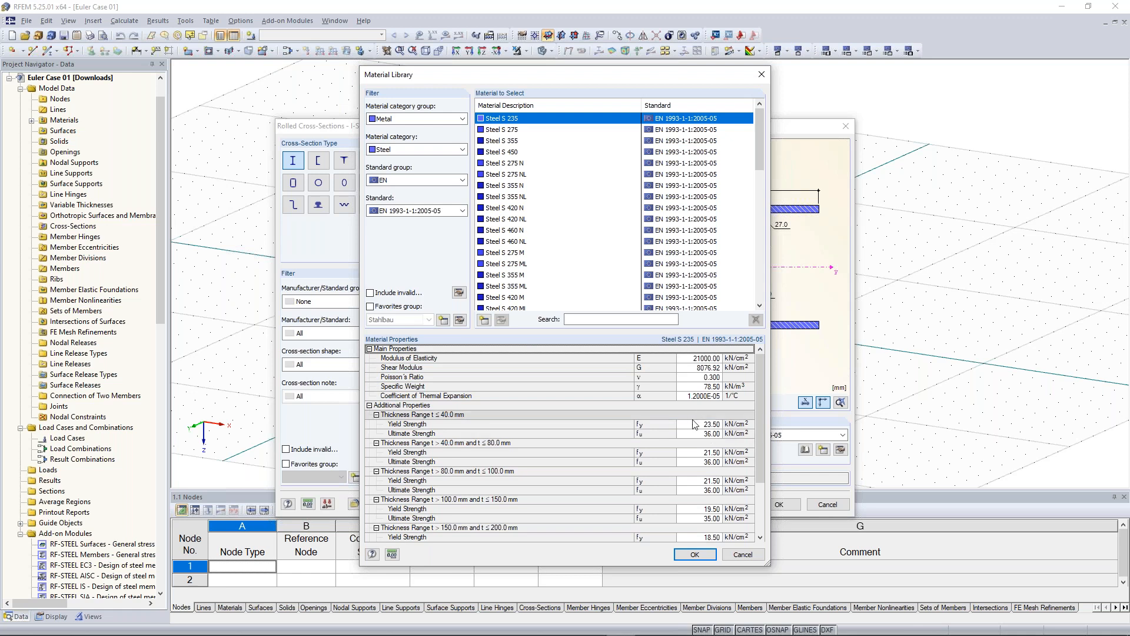
click(694, 554)
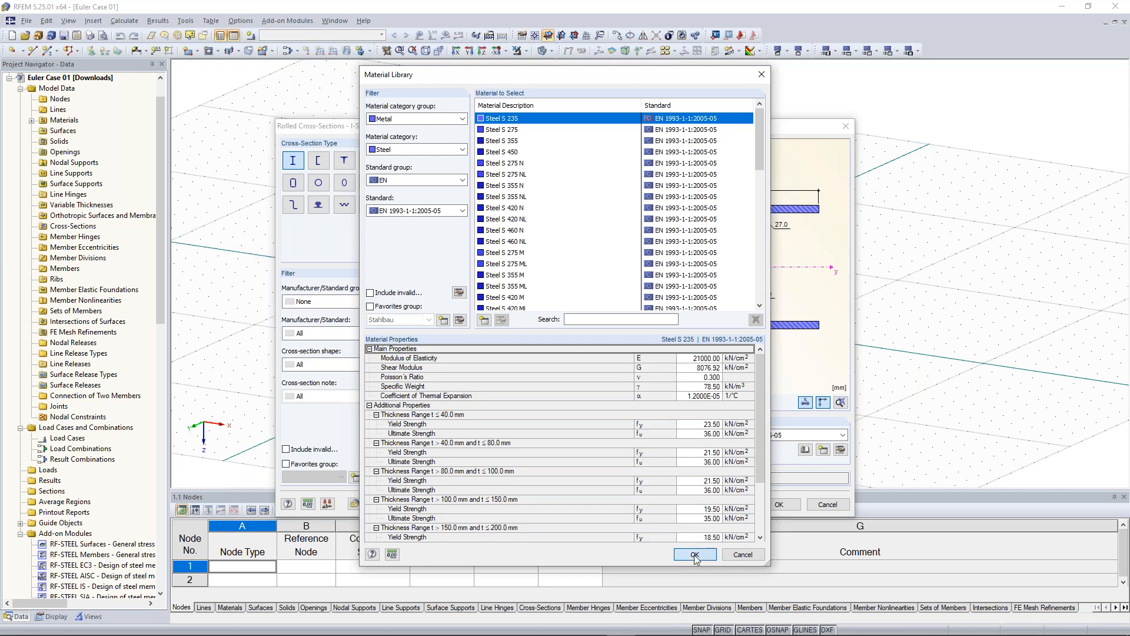
click(622, 438)
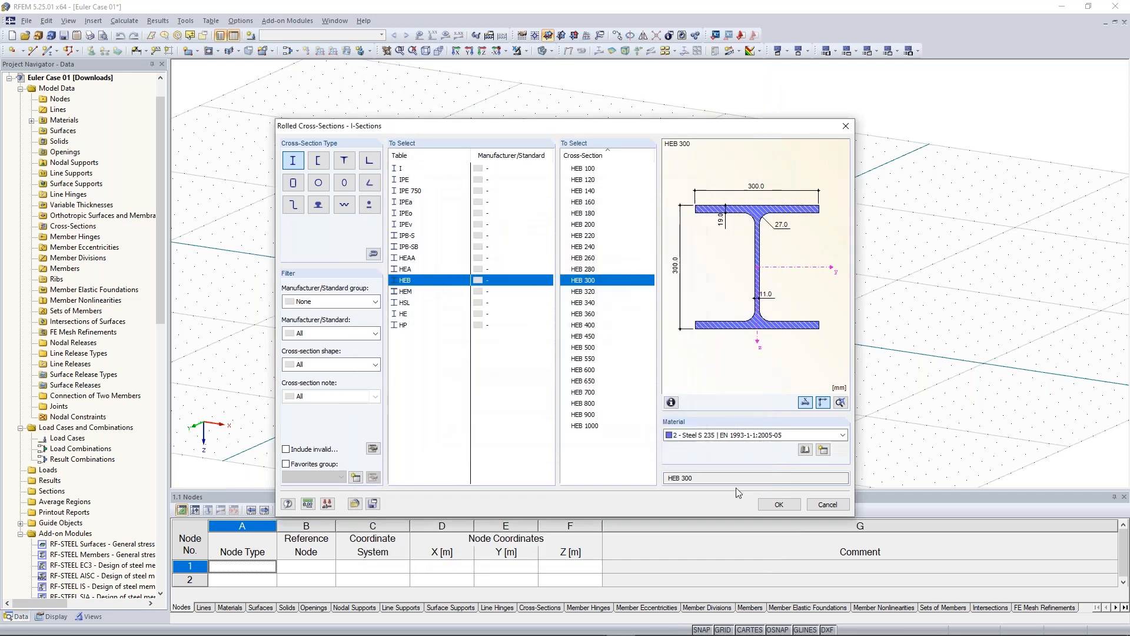
click(779, 503)
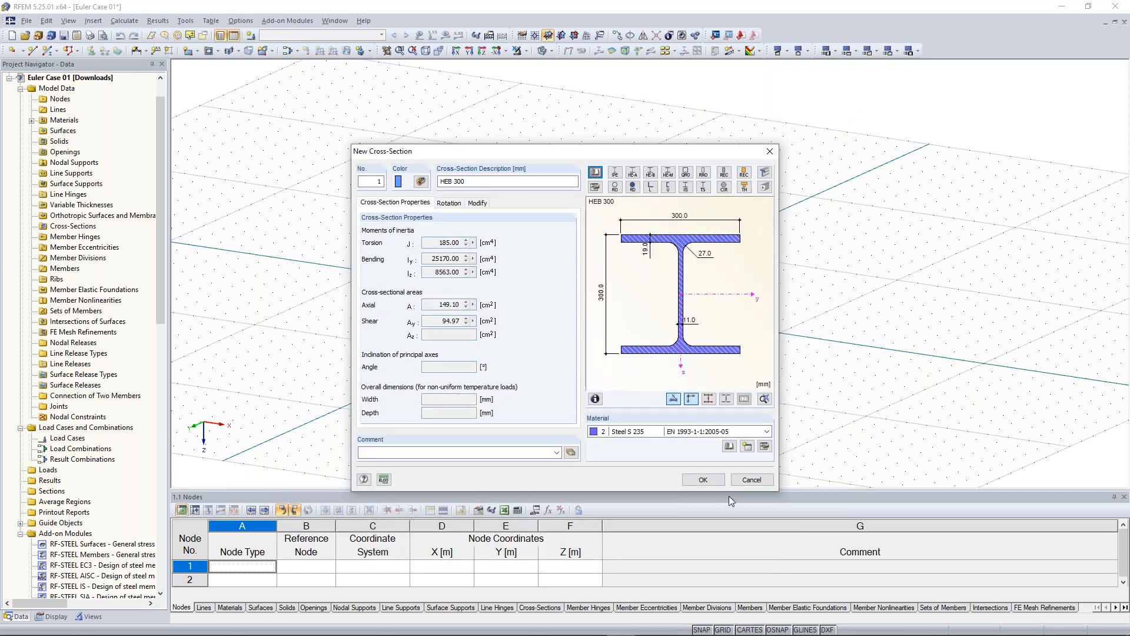
click(703, 479)
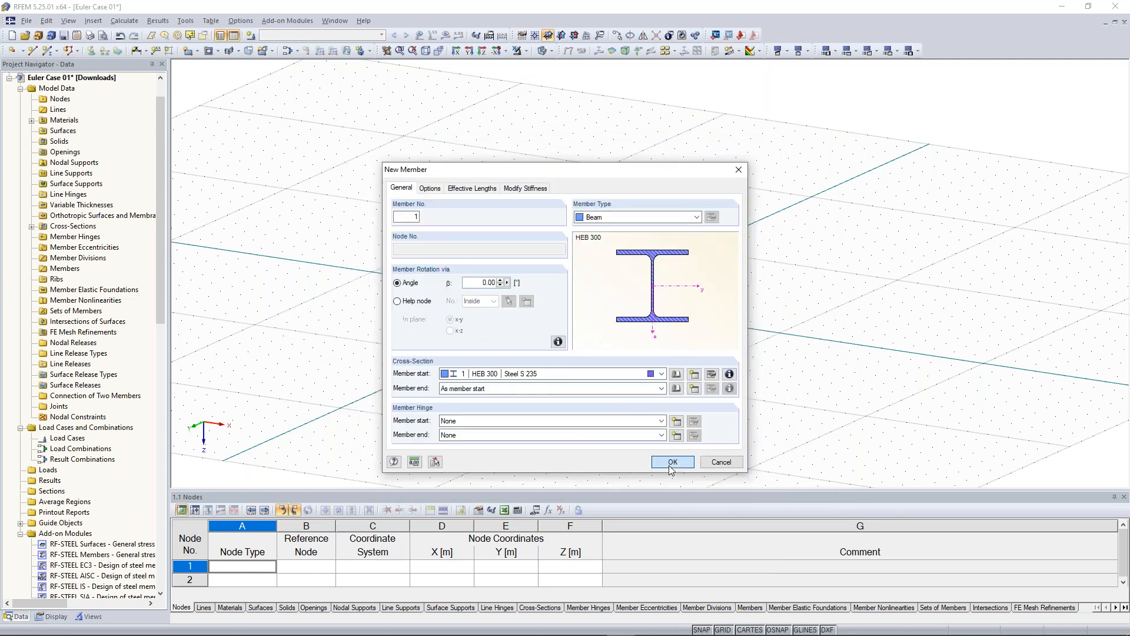
Draw the member as a vertical column from the origin to Z = -10 m, and set XY as the work plane
key(Return)
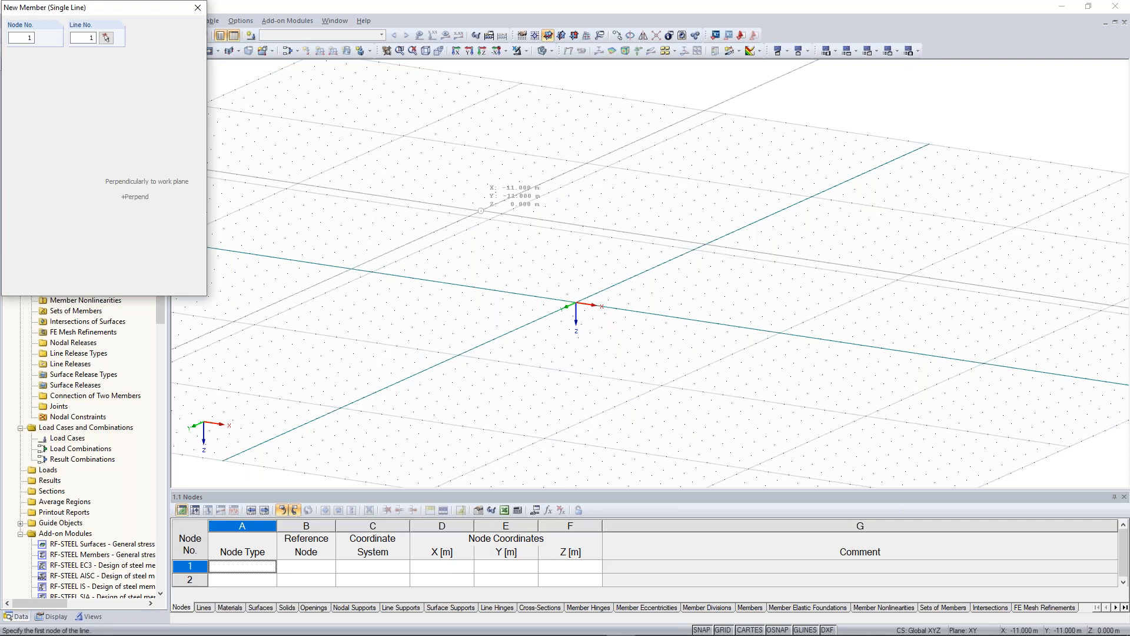
scroll(442, 269, up, 2)
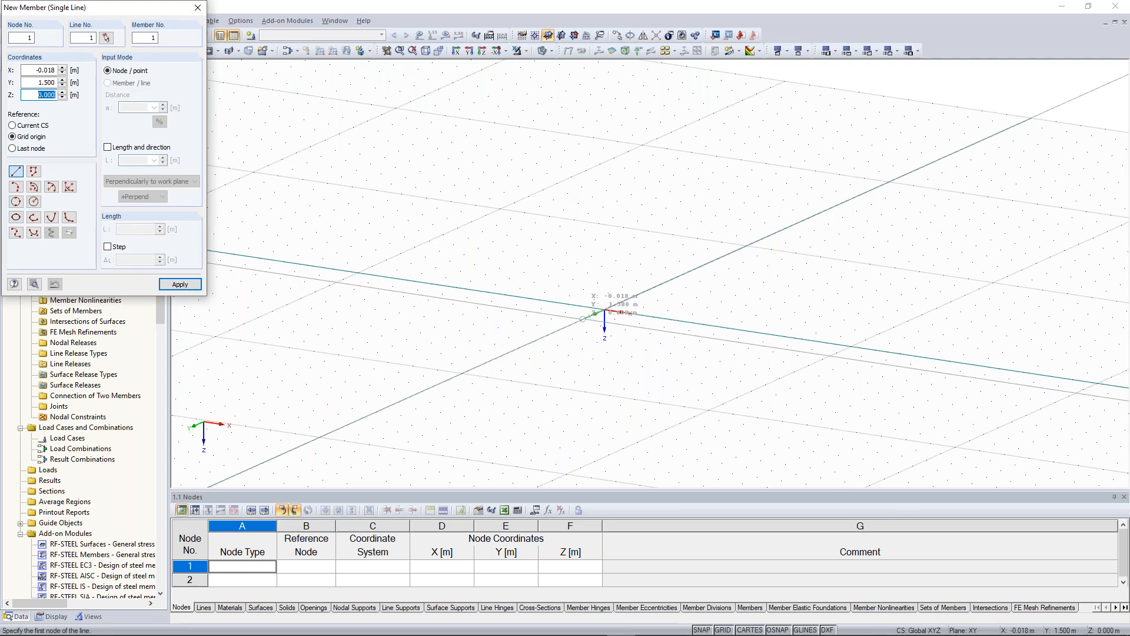
middle_drag(579, 222, 558, 254)
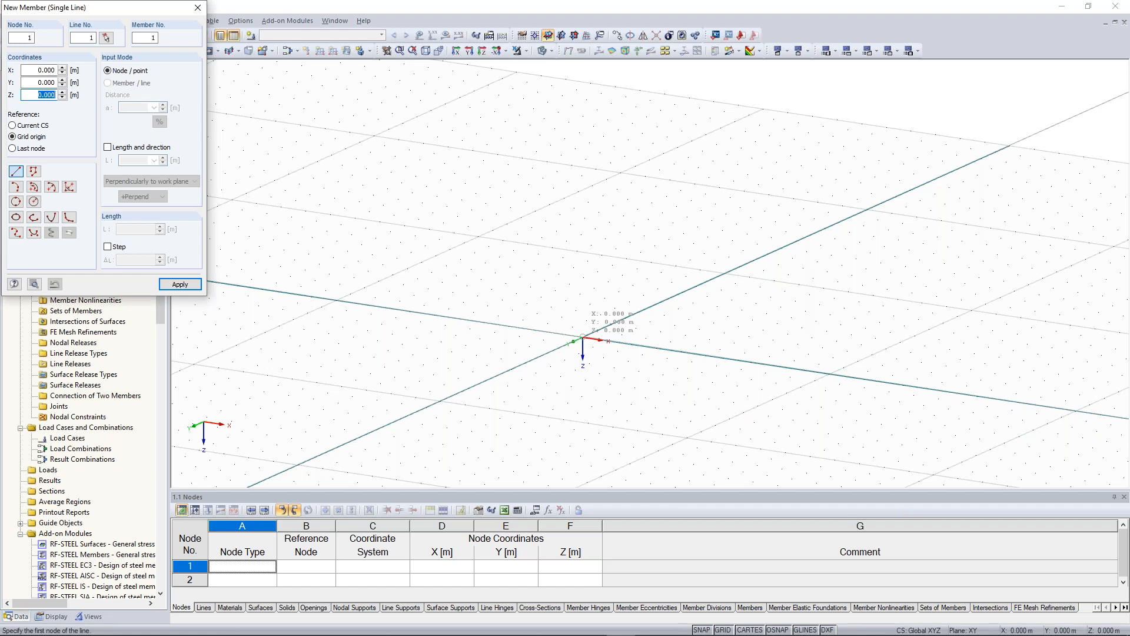
click(582, 337)
ctrl+middle_drag(567, 254, 547, 343)
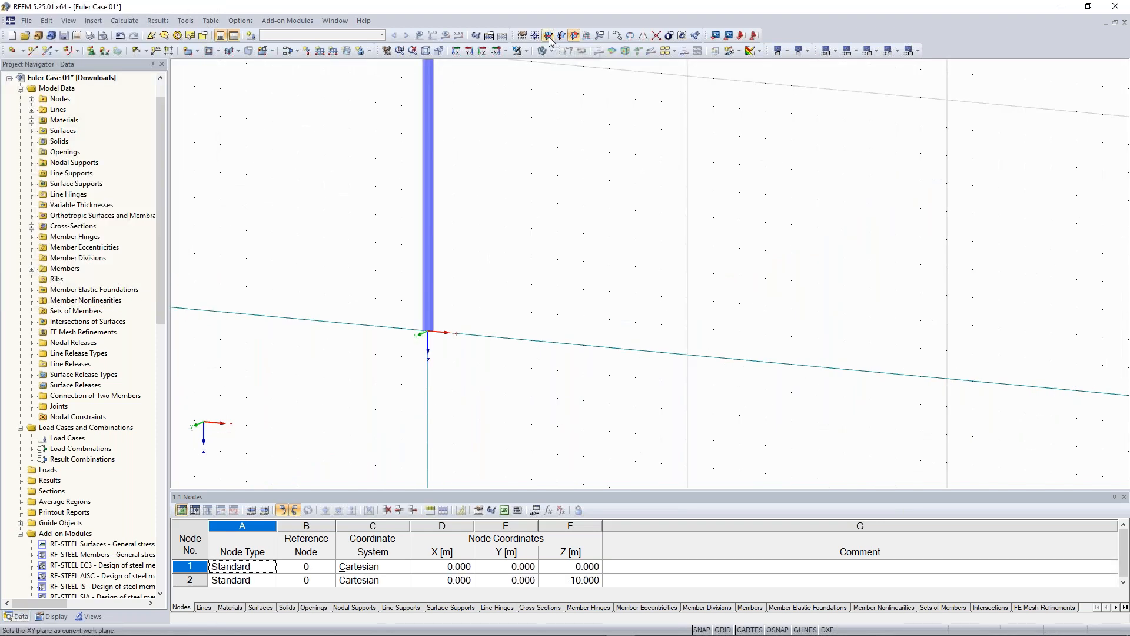
click(548, 36)
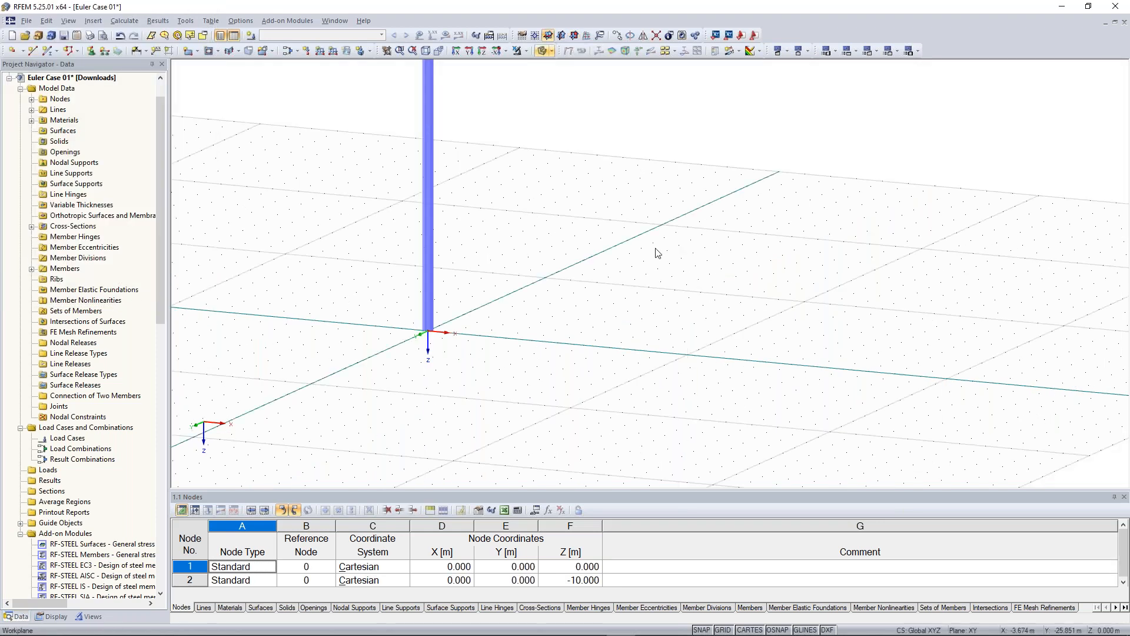
scroll(651, 248, down, 1)
middle_drag(652, 248, 561, 276)
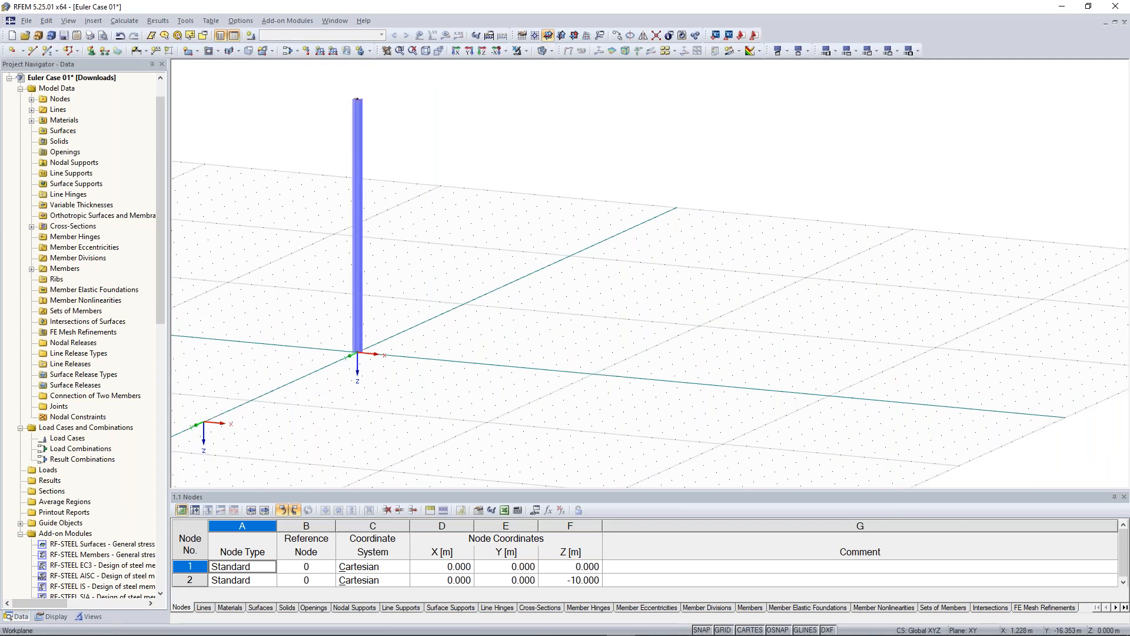
click(47, 51)
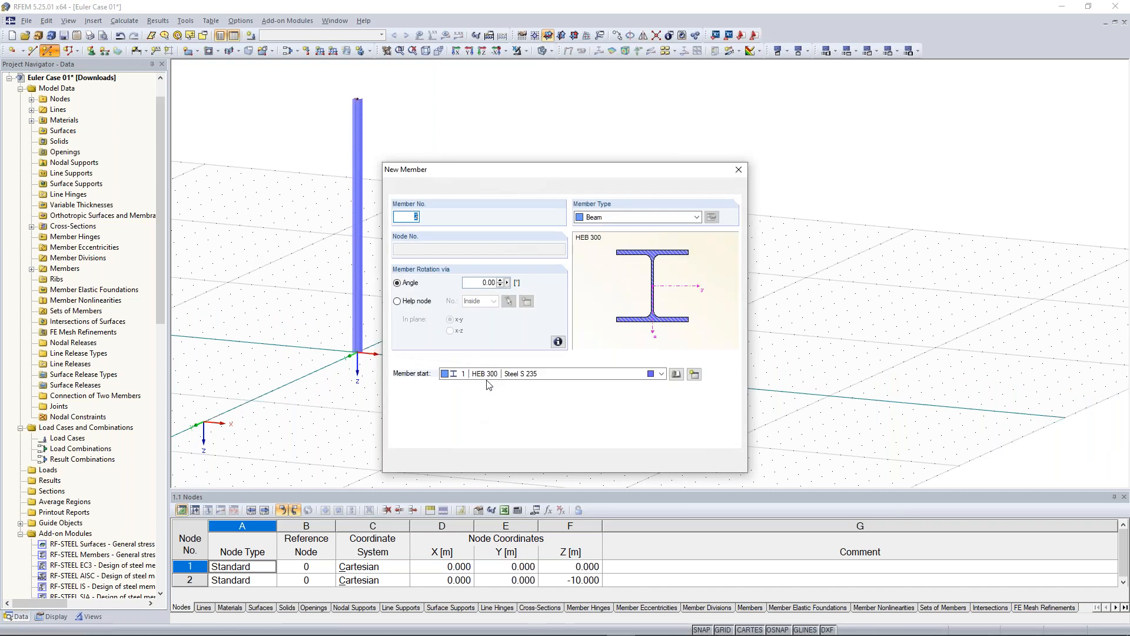
click(671, 462)
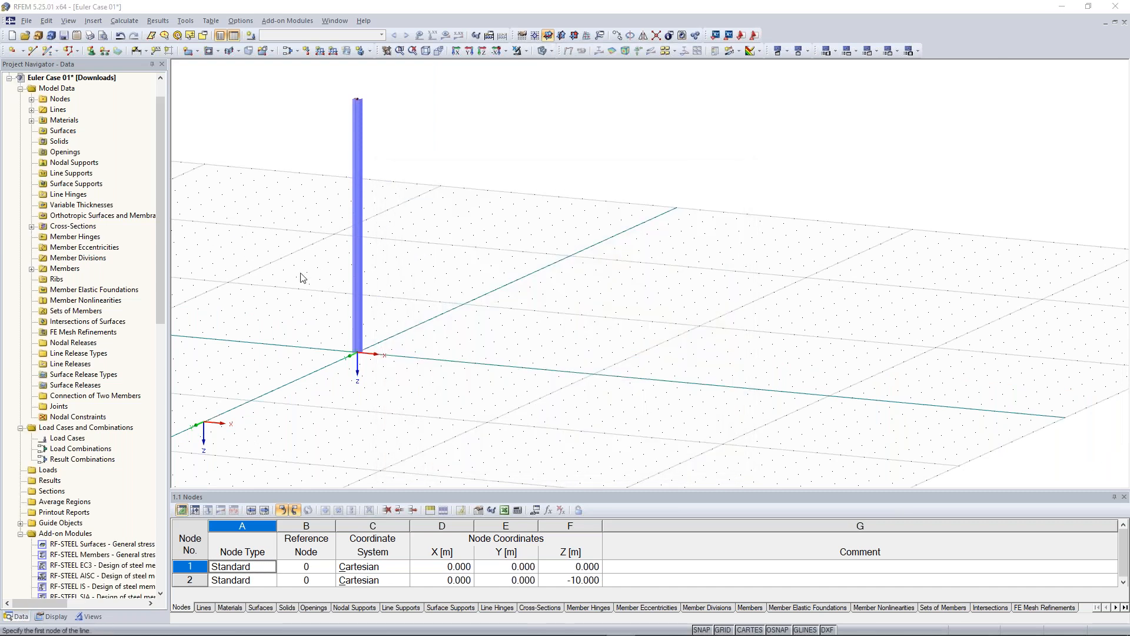
click(148, 149)
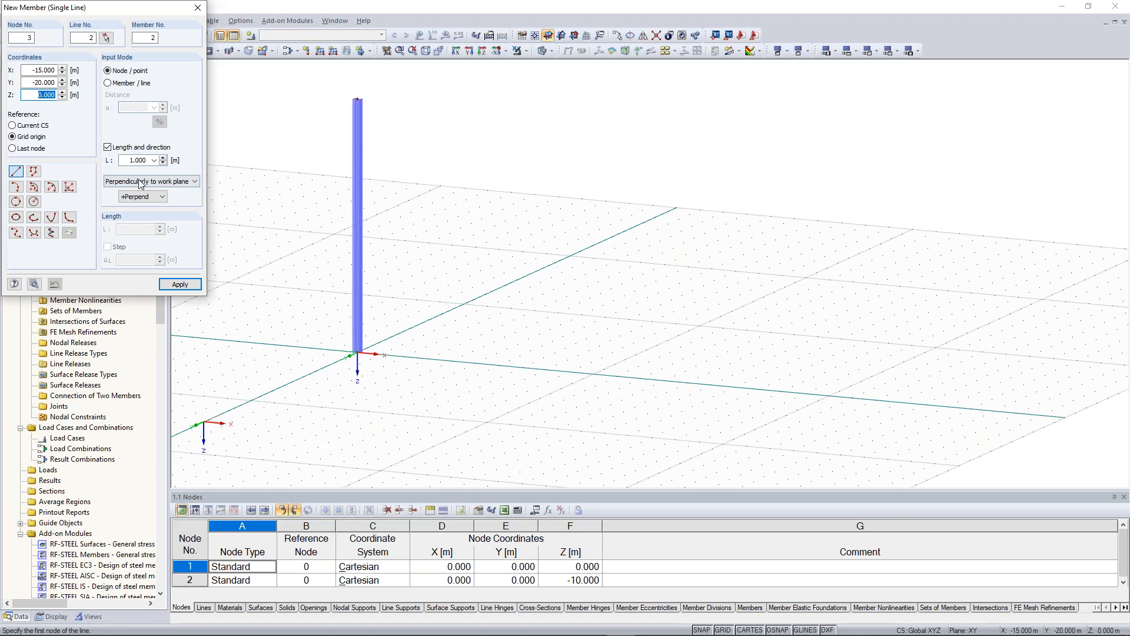
click(141, 196)
key(Escape)
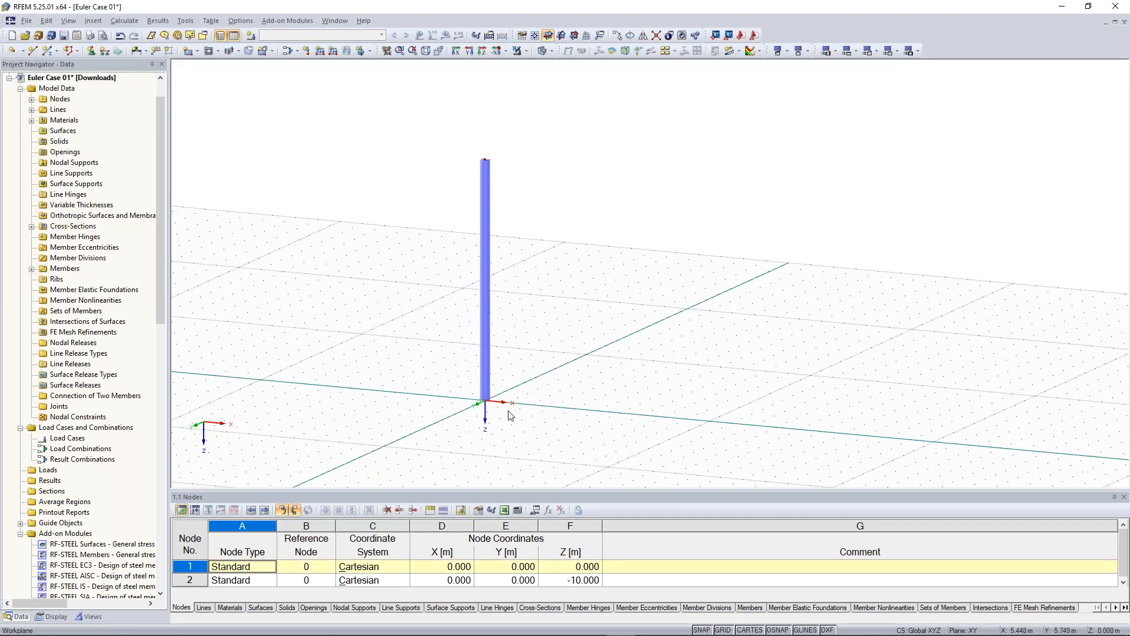
Assign a rigid nodal support to node 1 at the base of the column
click(91, 51)
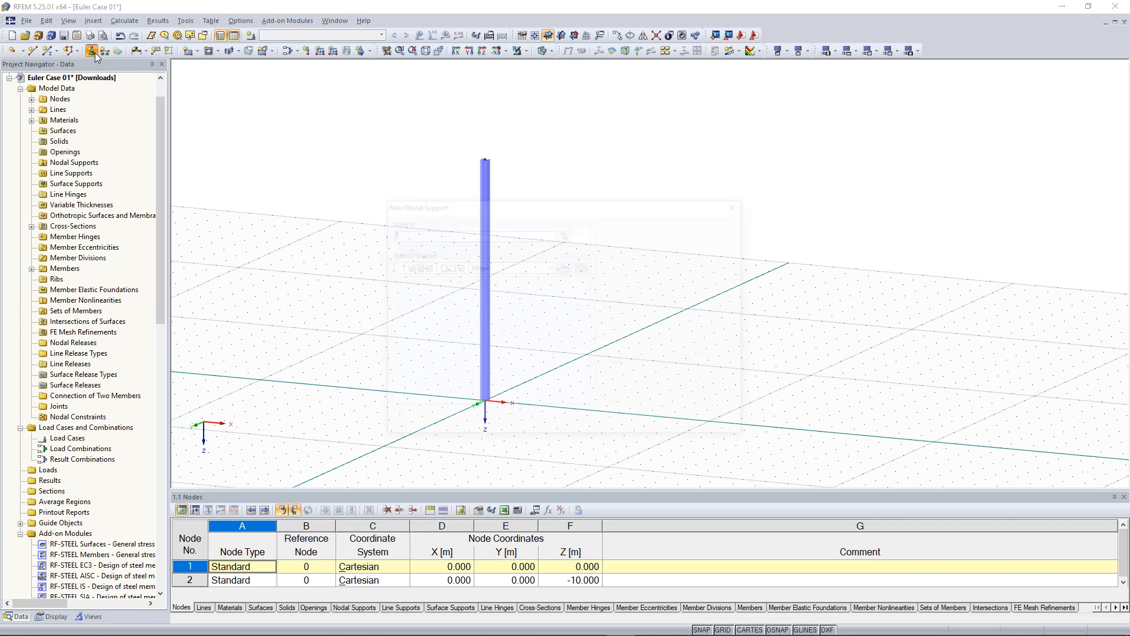
click(551, 267)
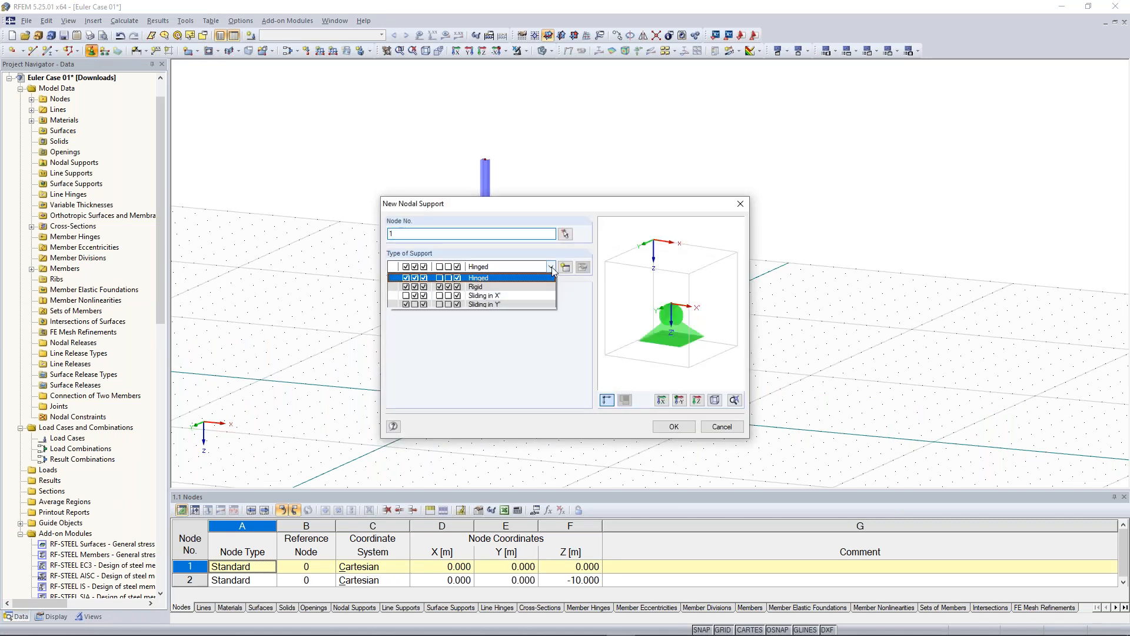
click(539, 287)
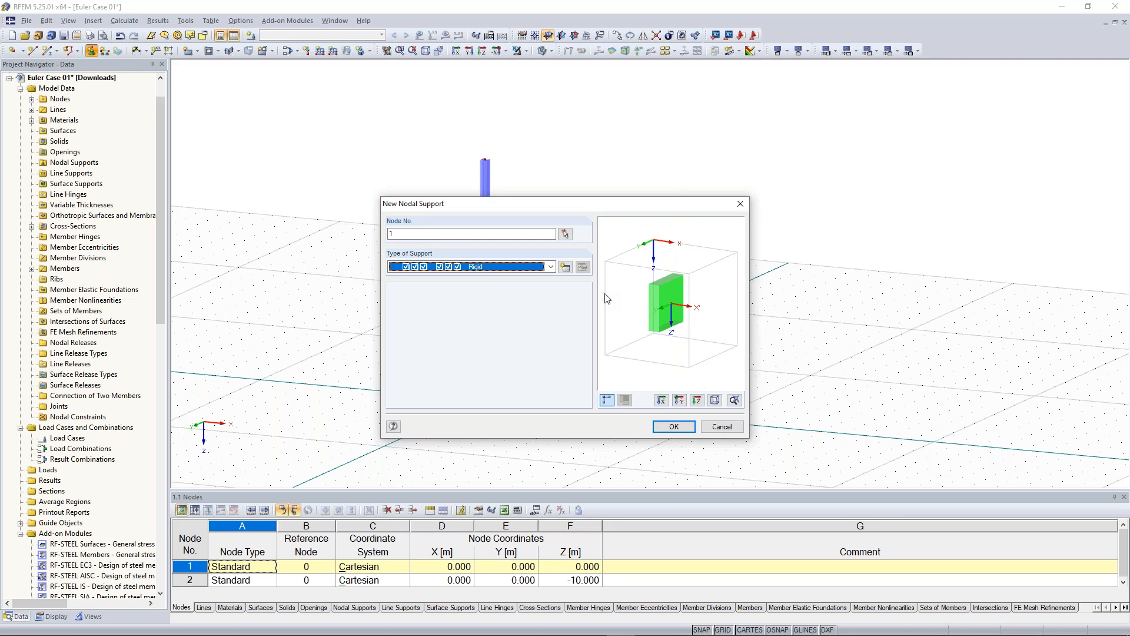
click(677, 429)
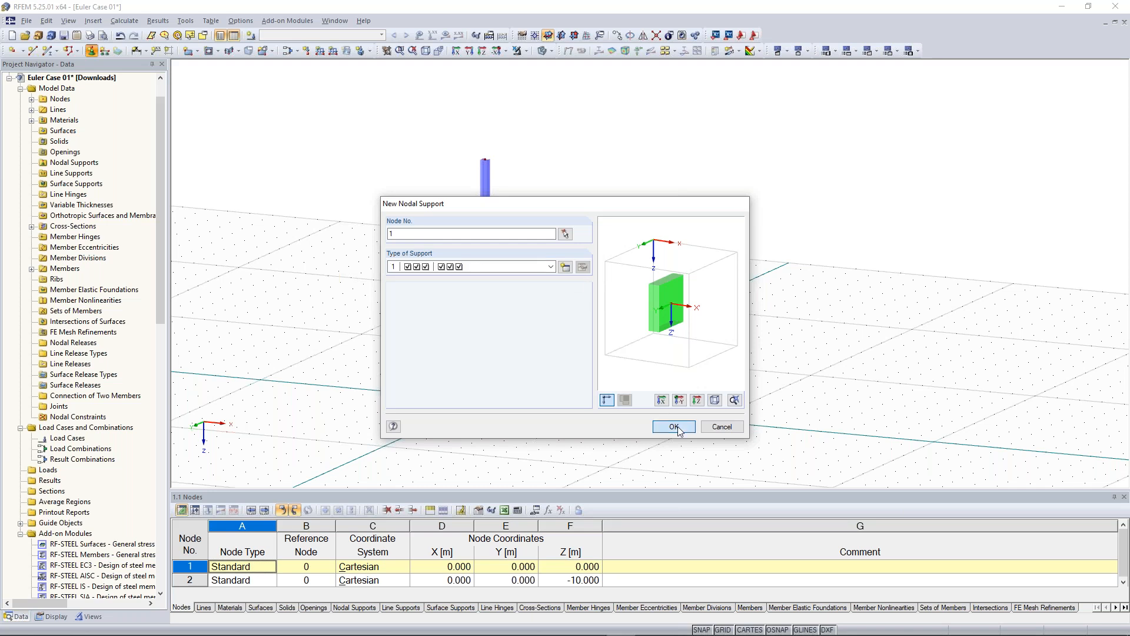
scroll(459, 429, up, 5)
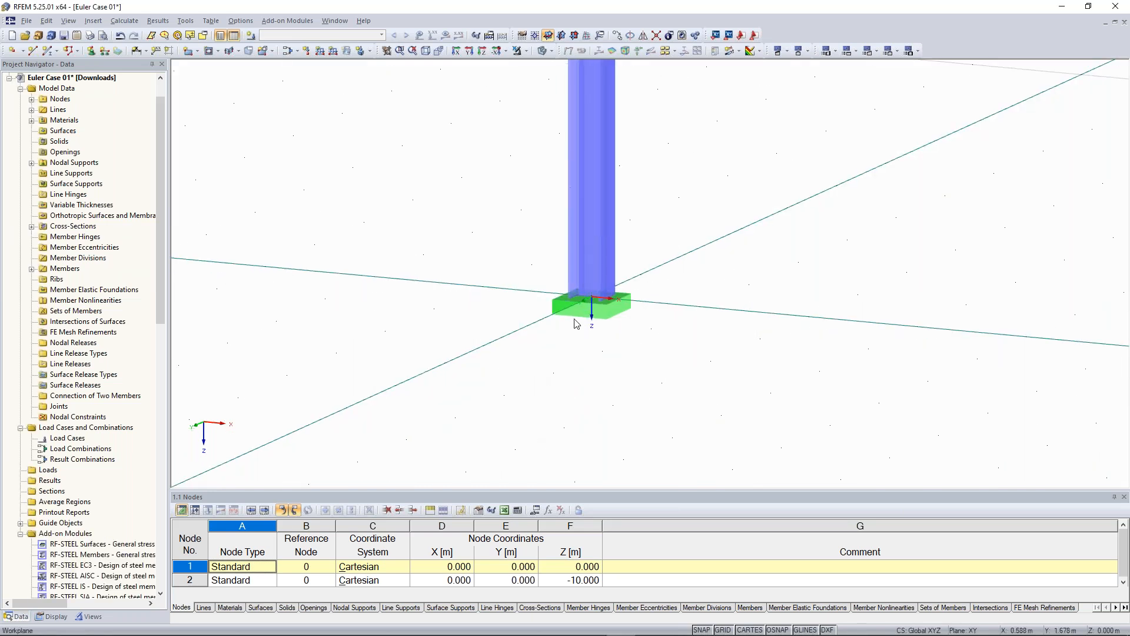
middle_drag(664, 277, 651, 315)
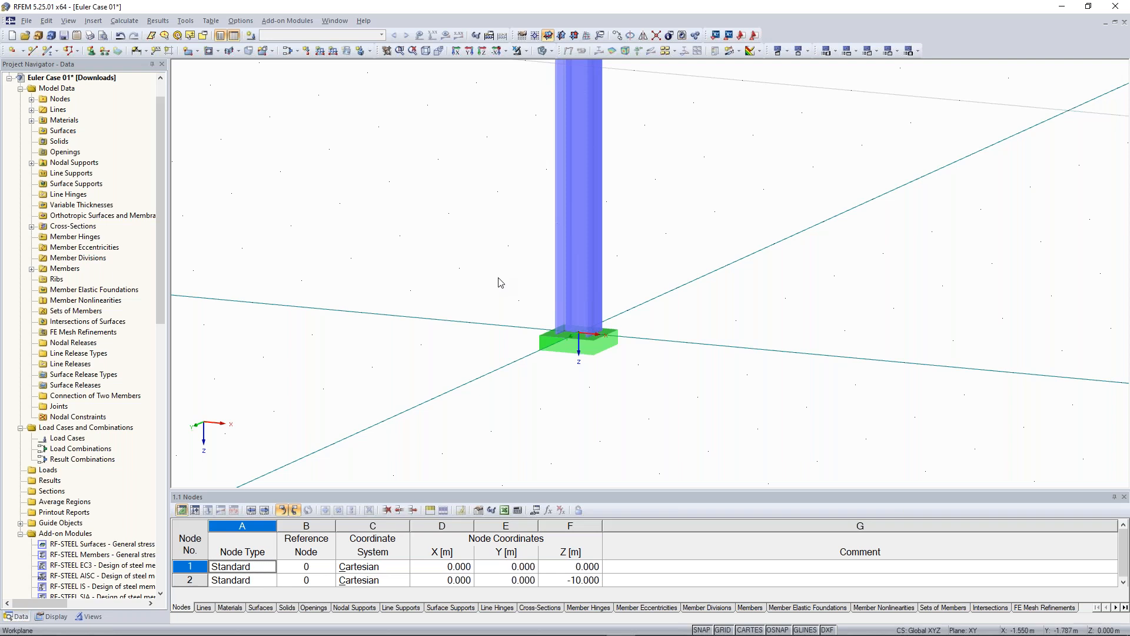
Create load case LC1 described as Test load, in the Permanent category, with self-weight deactivated
click(255, 37)
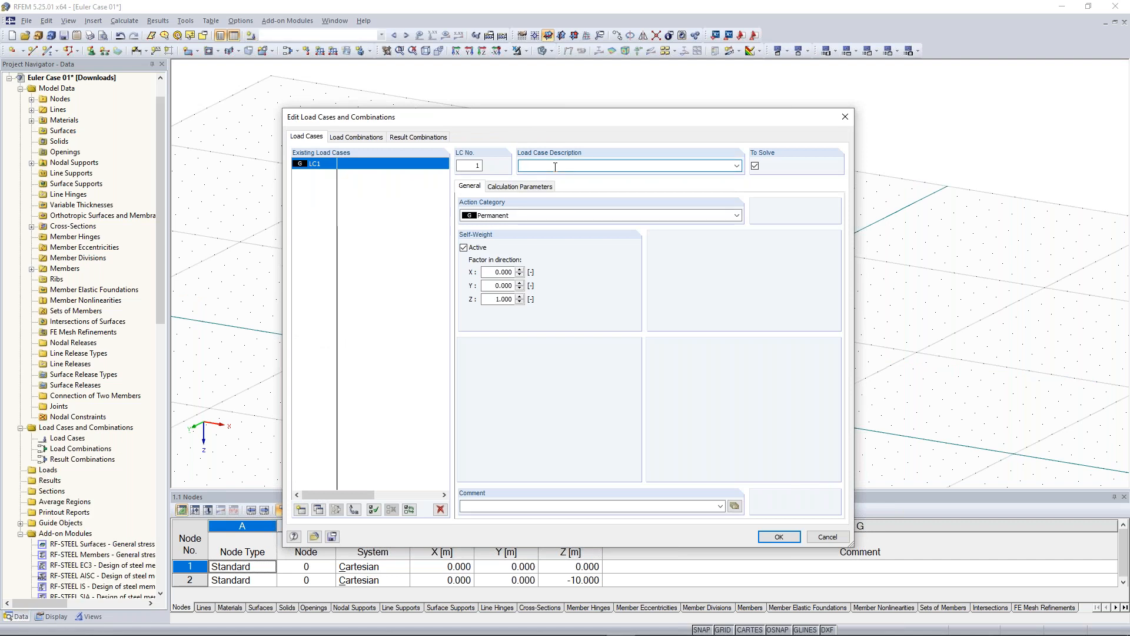
text(Test load)
click(477, 248)
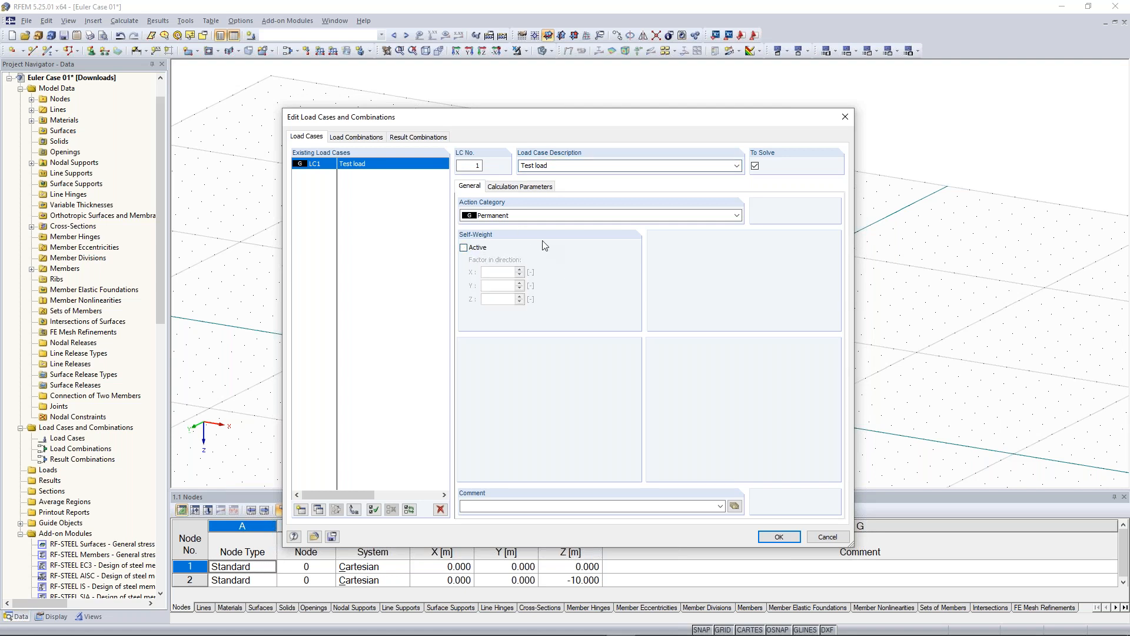
click(780, 537)
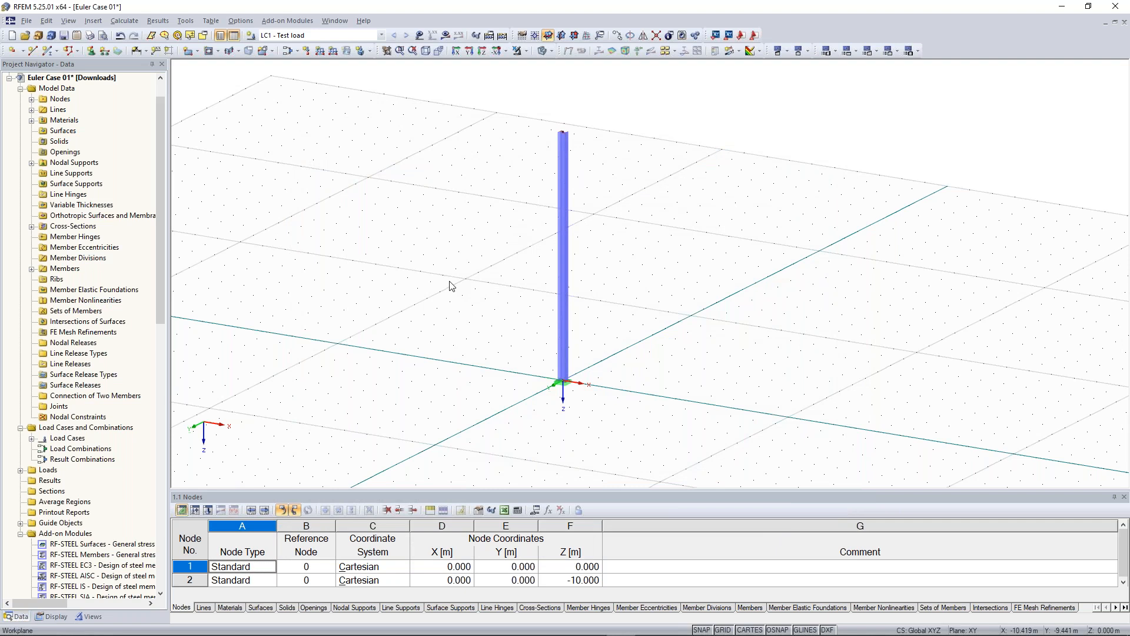
ctrl+middle_drag(449, 281, 423, 262)
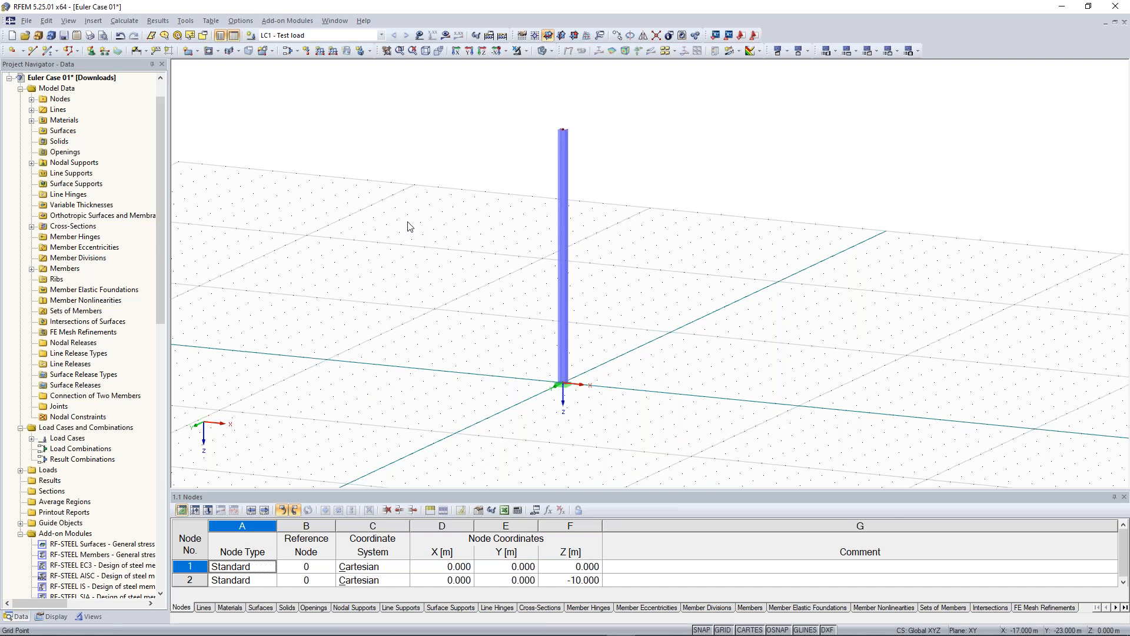
Apply a nodal load with PX = 10 kN and PZ = 100 kN to the column's top node
drag(526, 105, 596, 140)
click(308, 50)
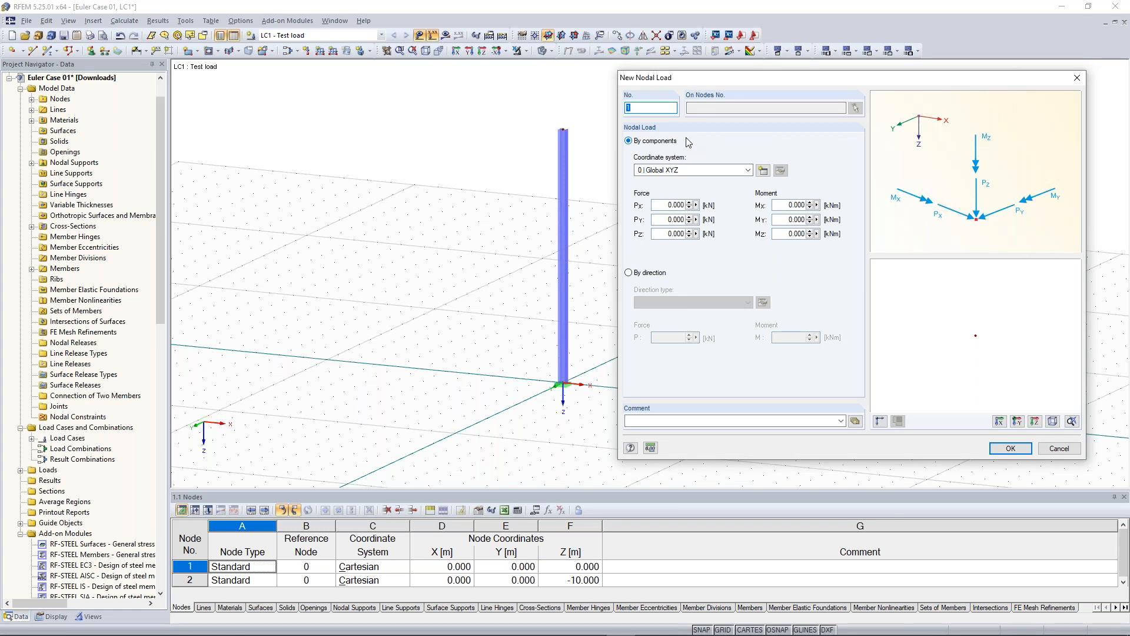
click(663, 204)
drag(662, 205, 684, 205)
text(10)
key(Tab)
key(Tab)
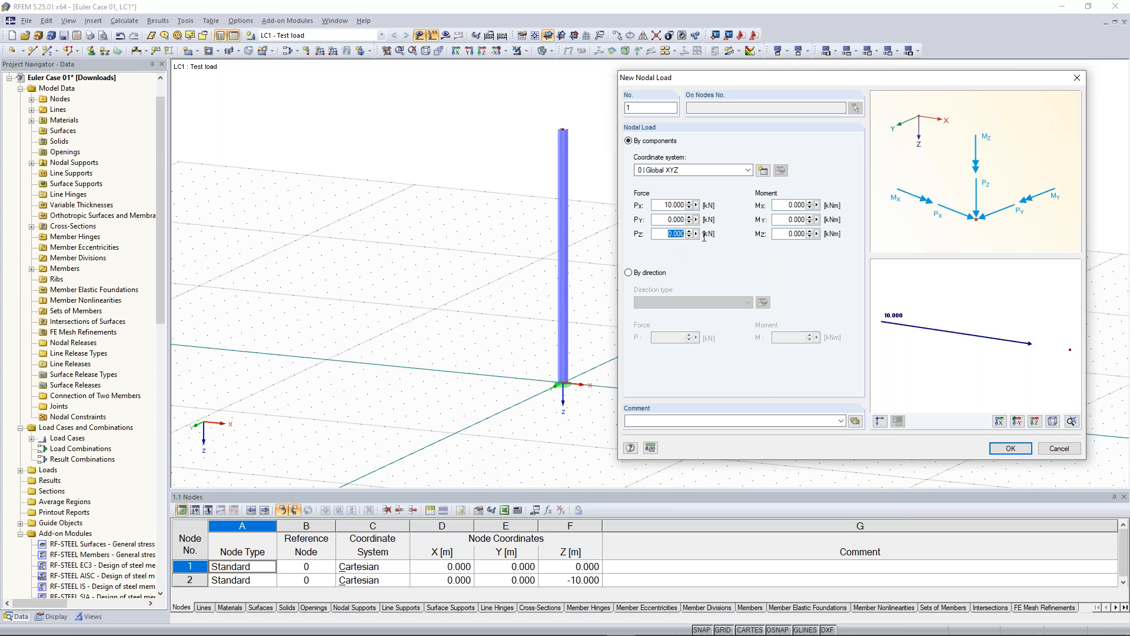
text(100)
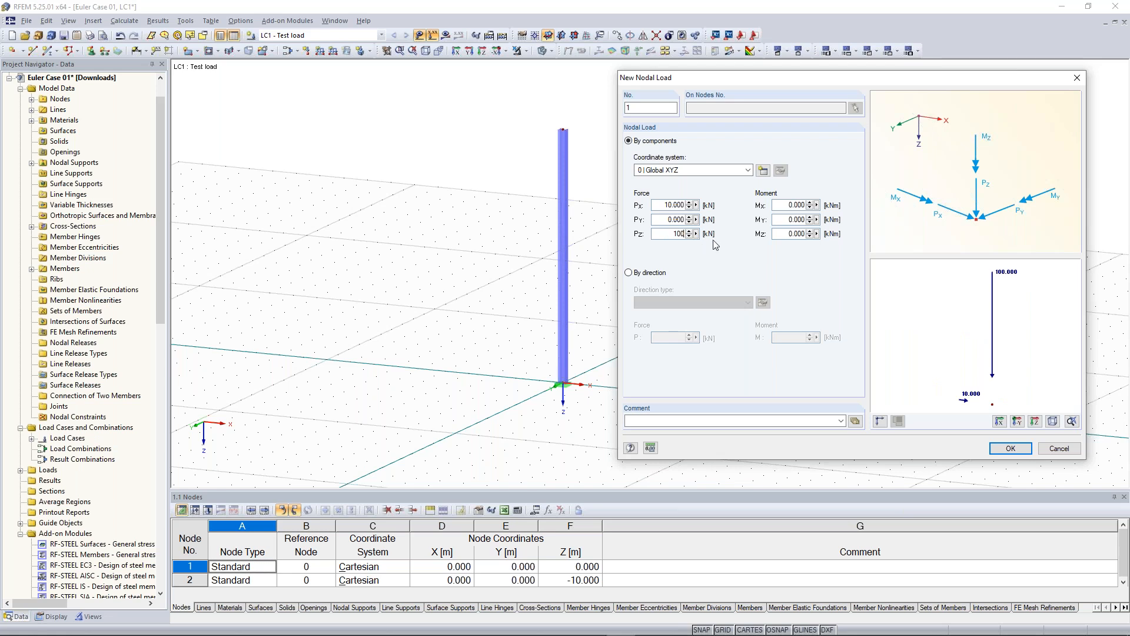
click(1010, 449)
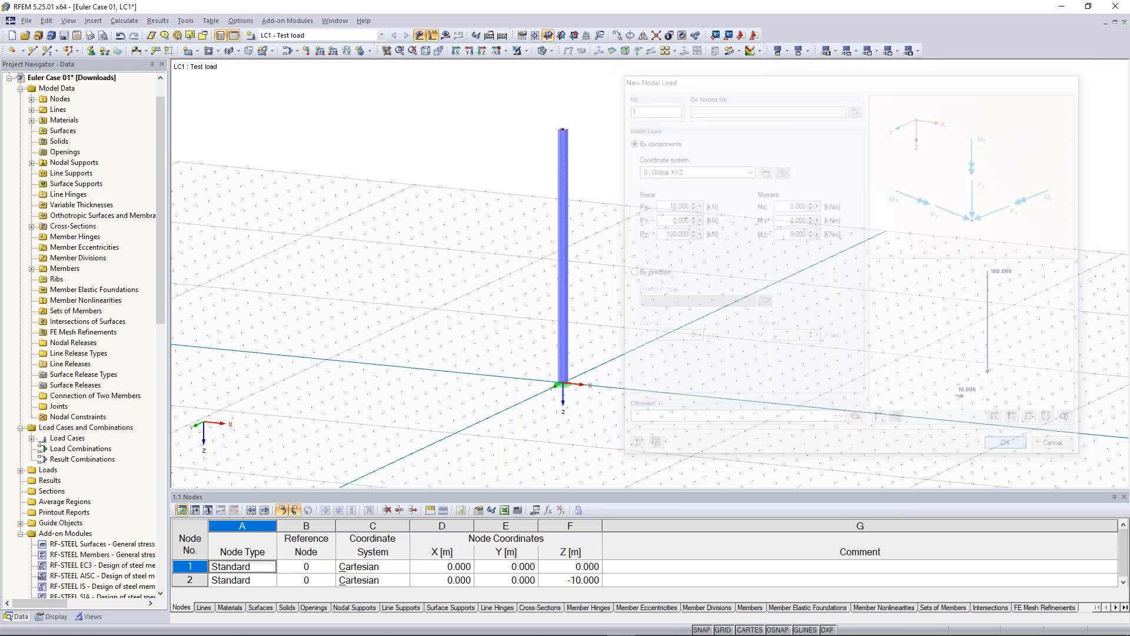
click(563, 129)
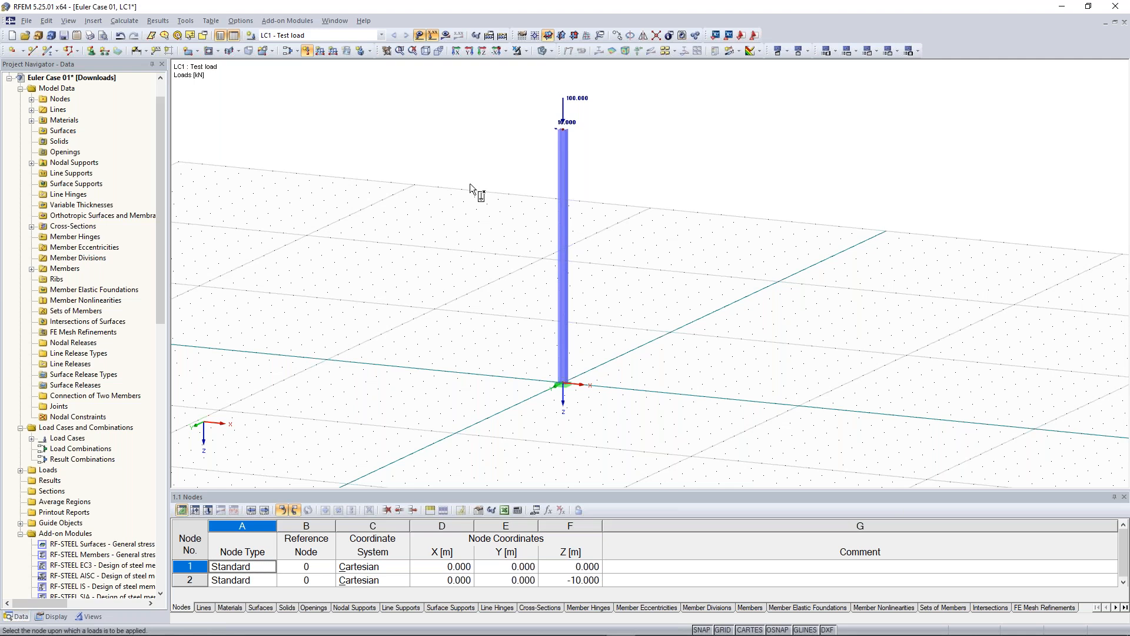
key(Escape)
Calculate load case LC1 and show its global deformation results
scroll(444, 218, down, 1)
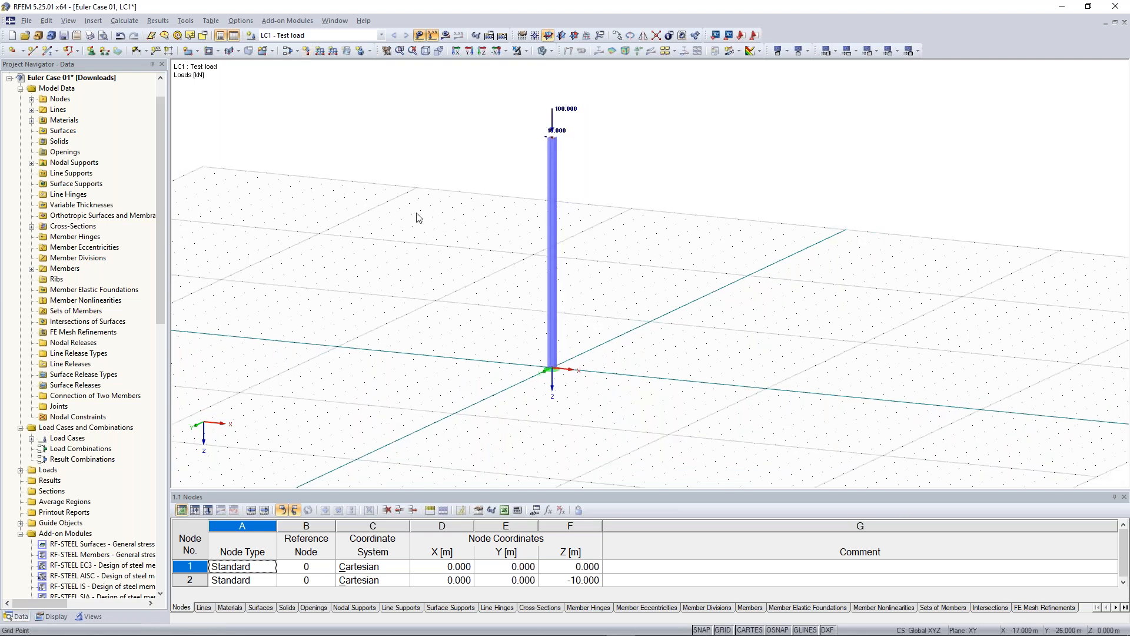
scroll(418, 218, up, 1)
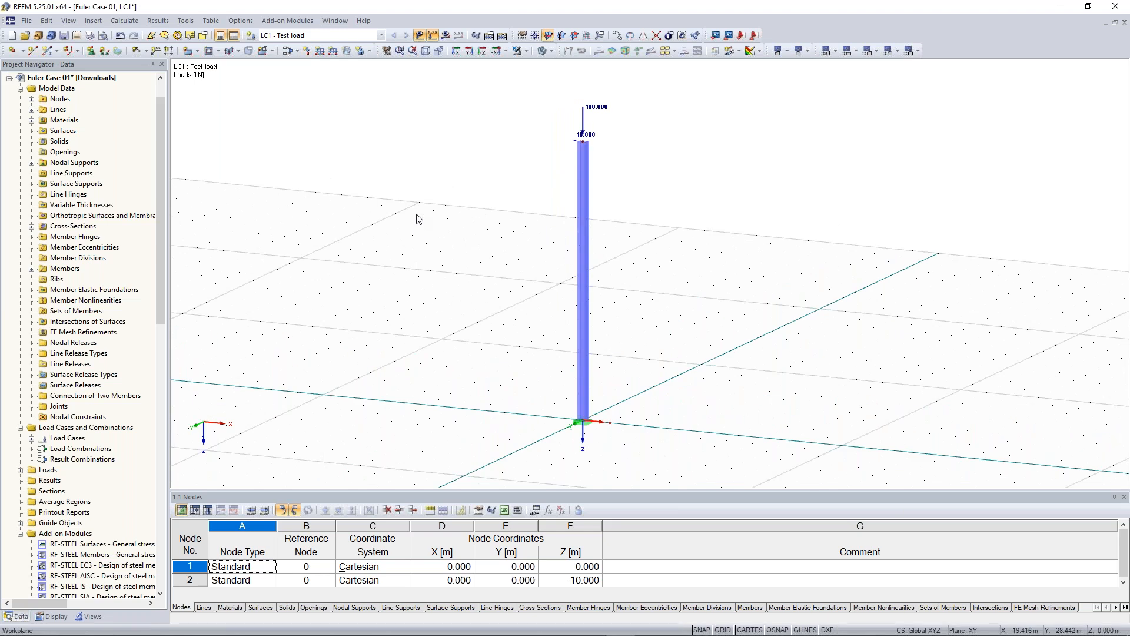
click(445, 37)
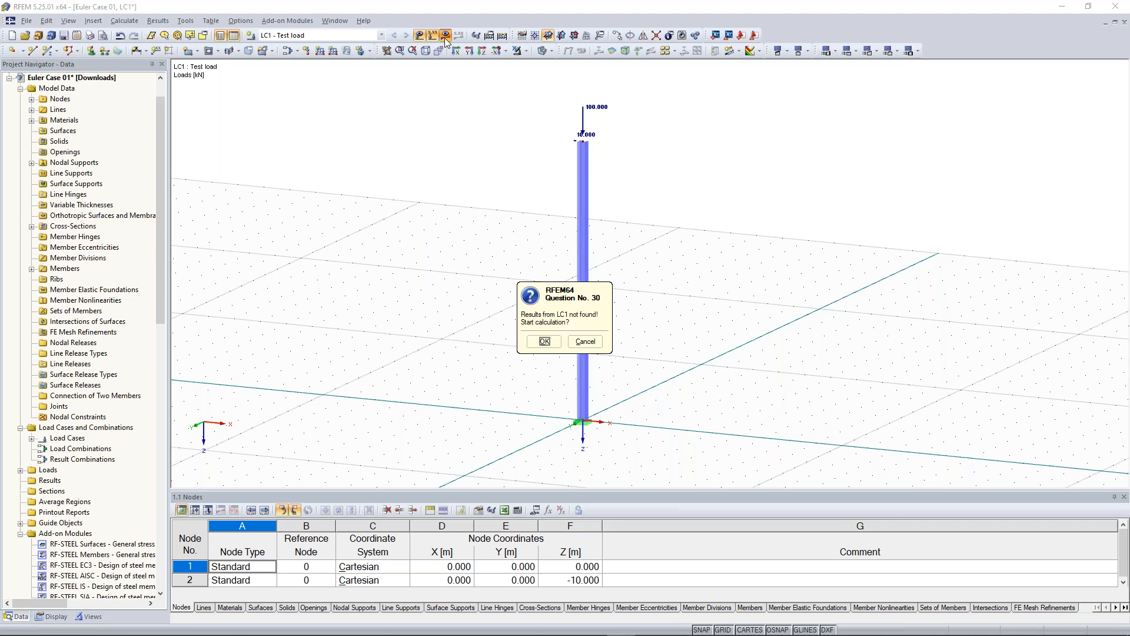
click(545, 341)
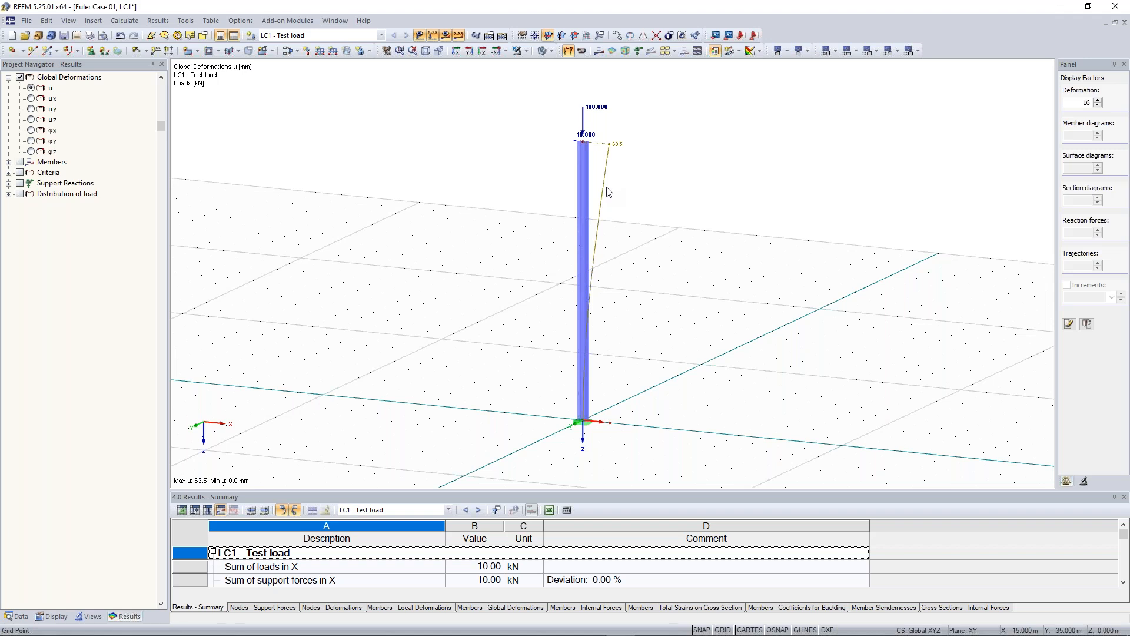
Set the members' deformation display to Cross-Sections Colored
scroll(550, 198, up, 2)
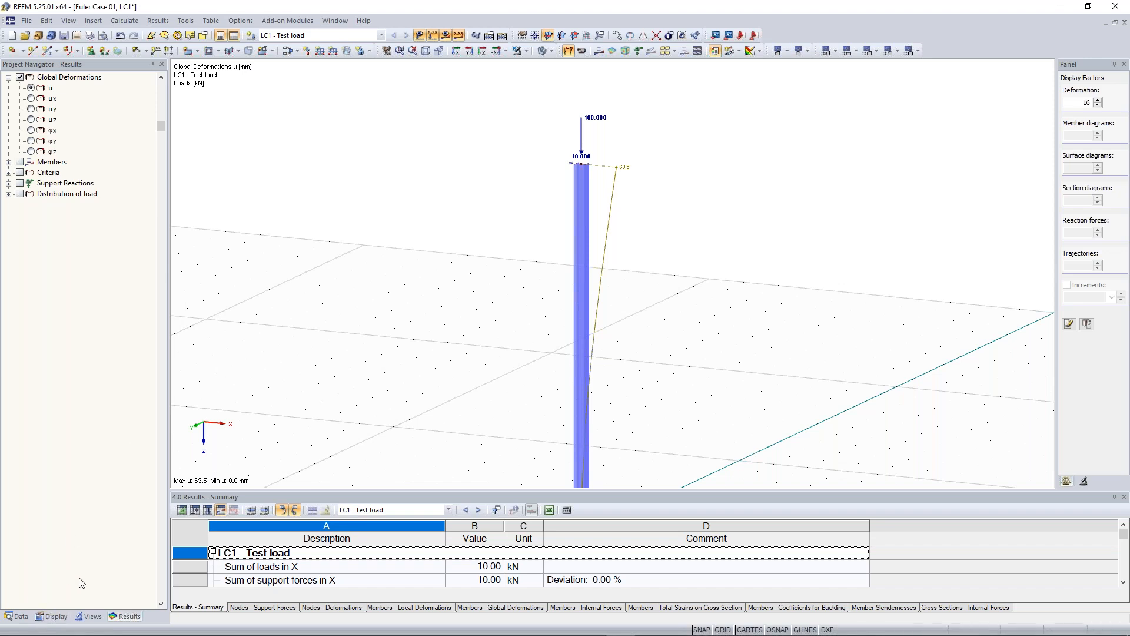
click(54, 617)
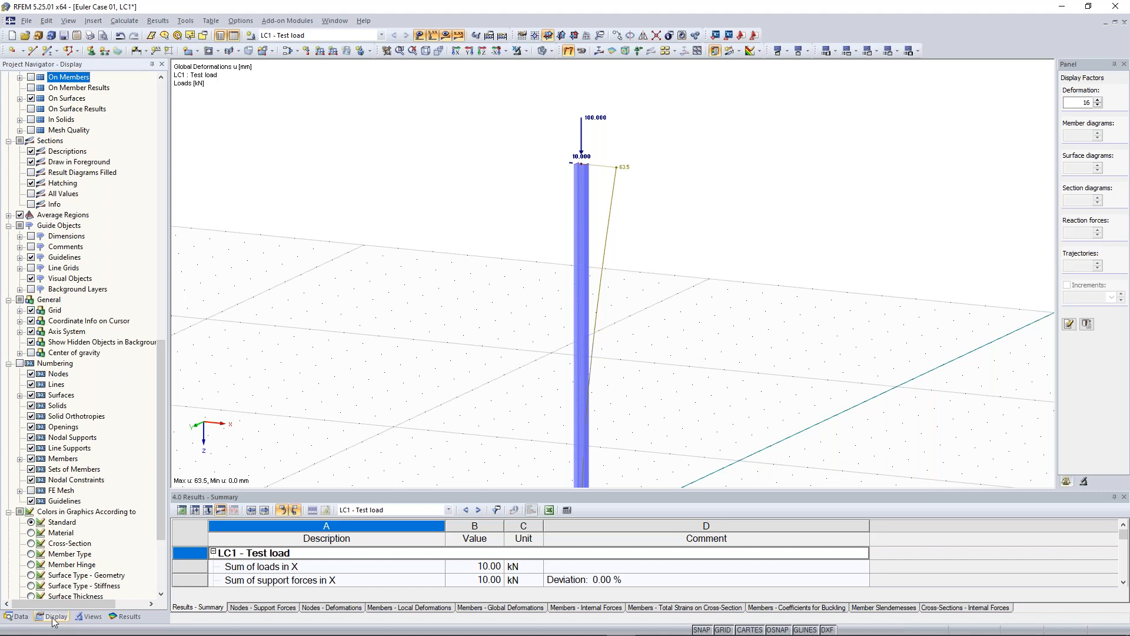
drag(160, 374, 162, 237)
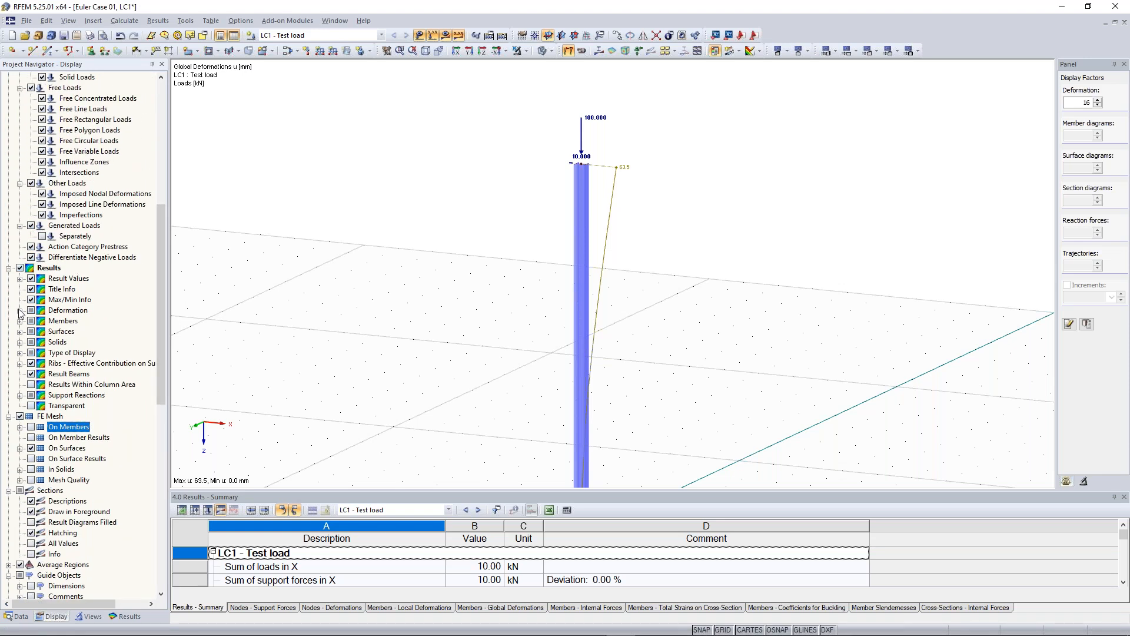
click(19, 310)
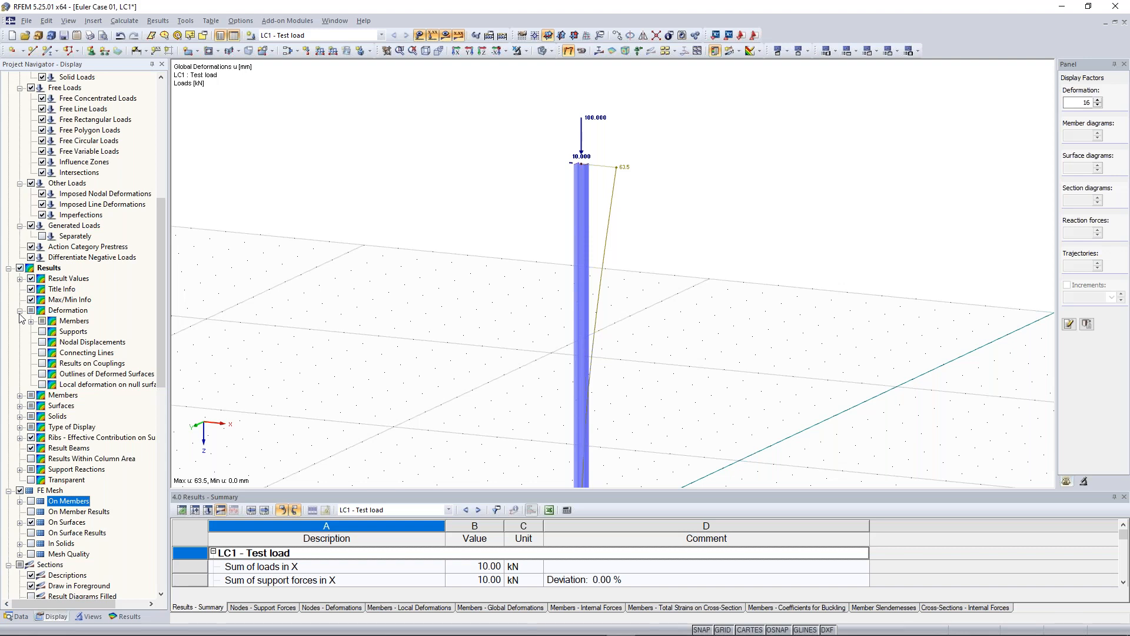
click(31, 321)
click(53, 353)
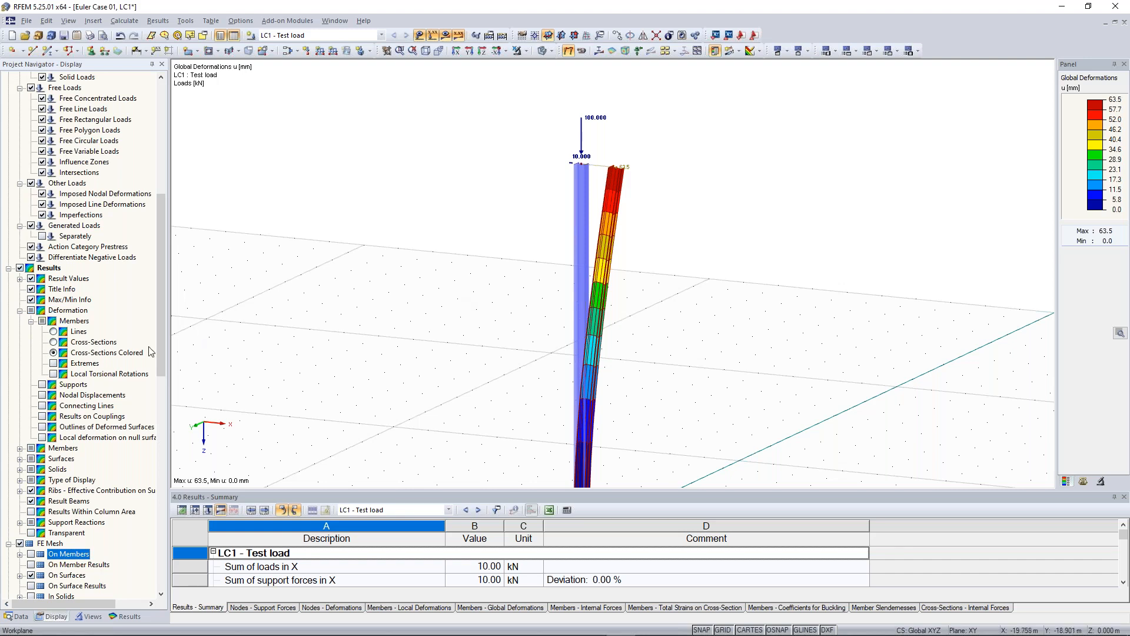
Examine the deformed column against its undeformed shape and the loads at its top
scroll(481, 283, down, 3)
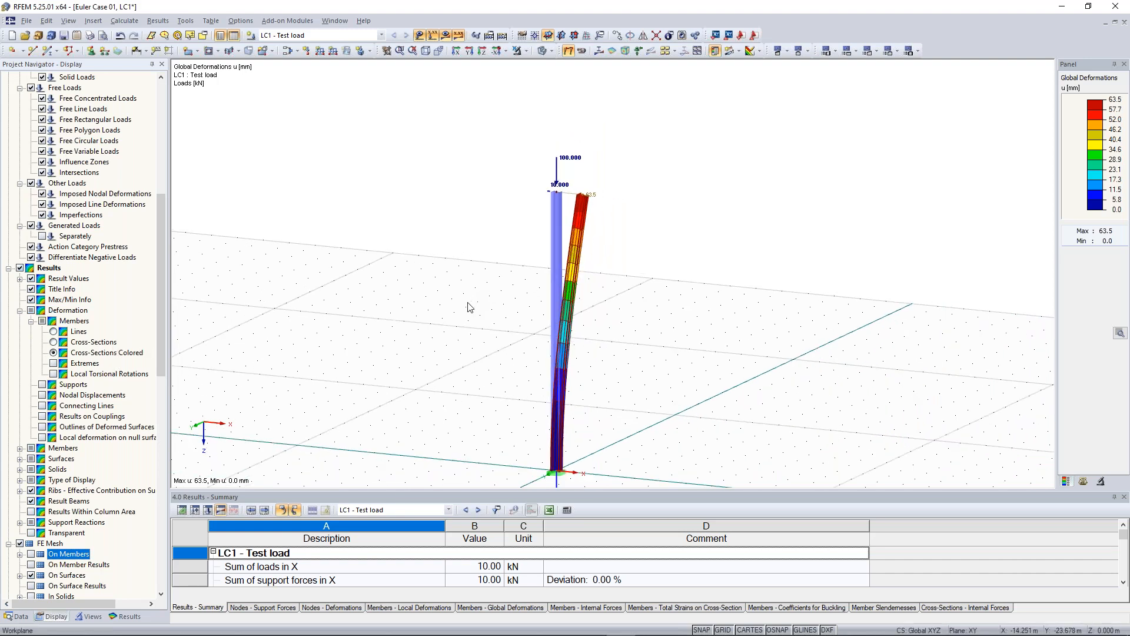
ctrl+middle_drag(468, 307, 506, 307)
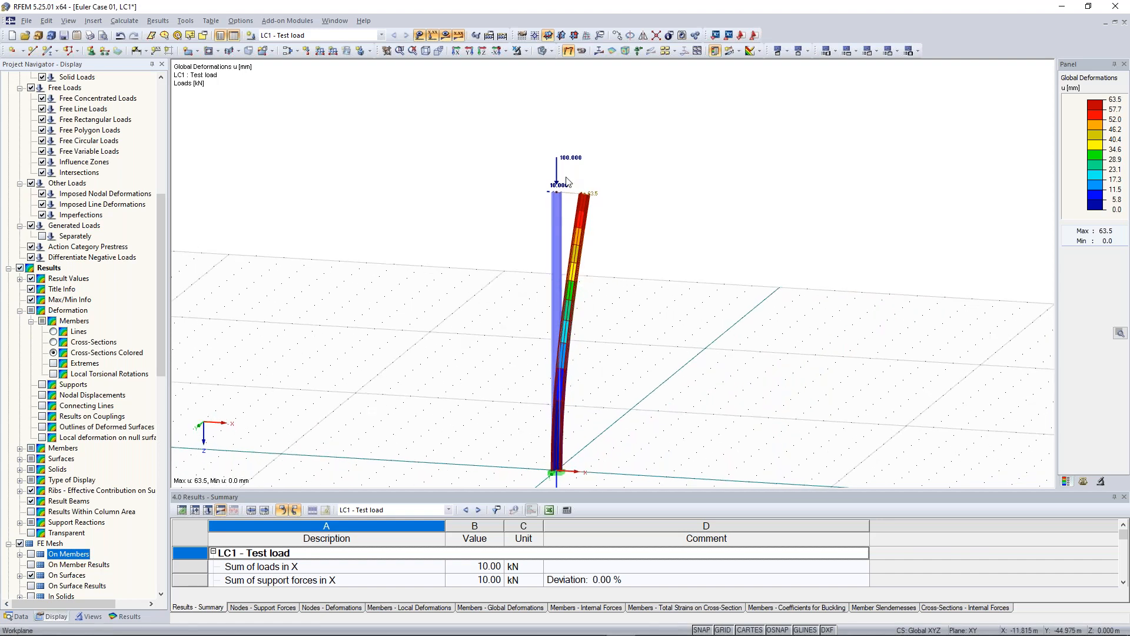
scroll(568, 181, up, 3)
scroll(503, 200, up, 2)
scroll(510, 197, up, 1)
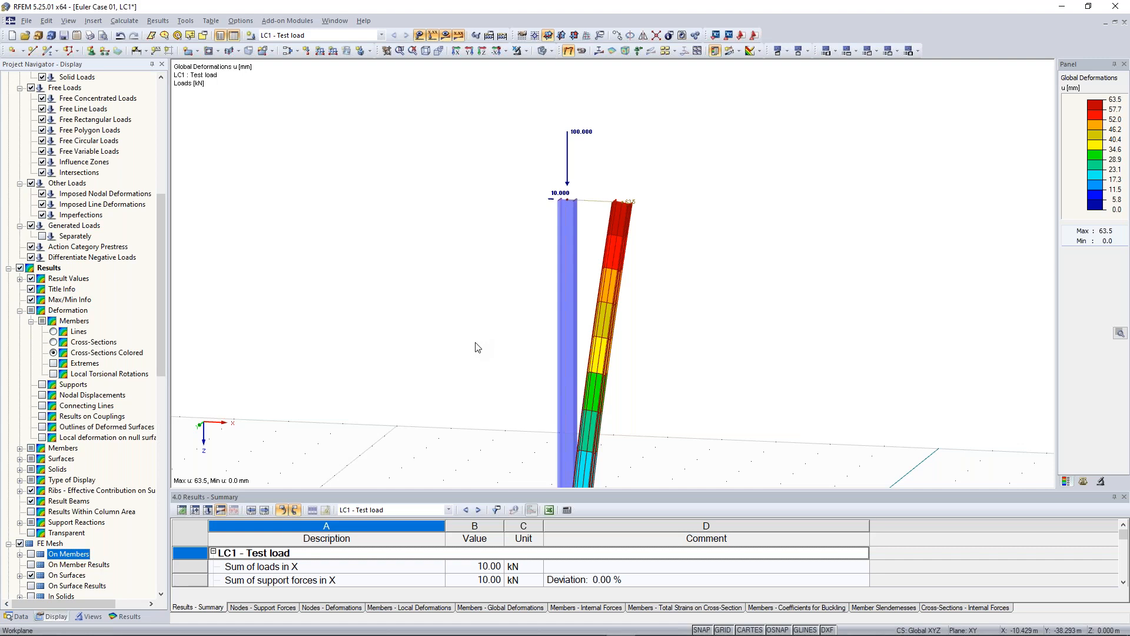
scroll(477, 347, down, 3)
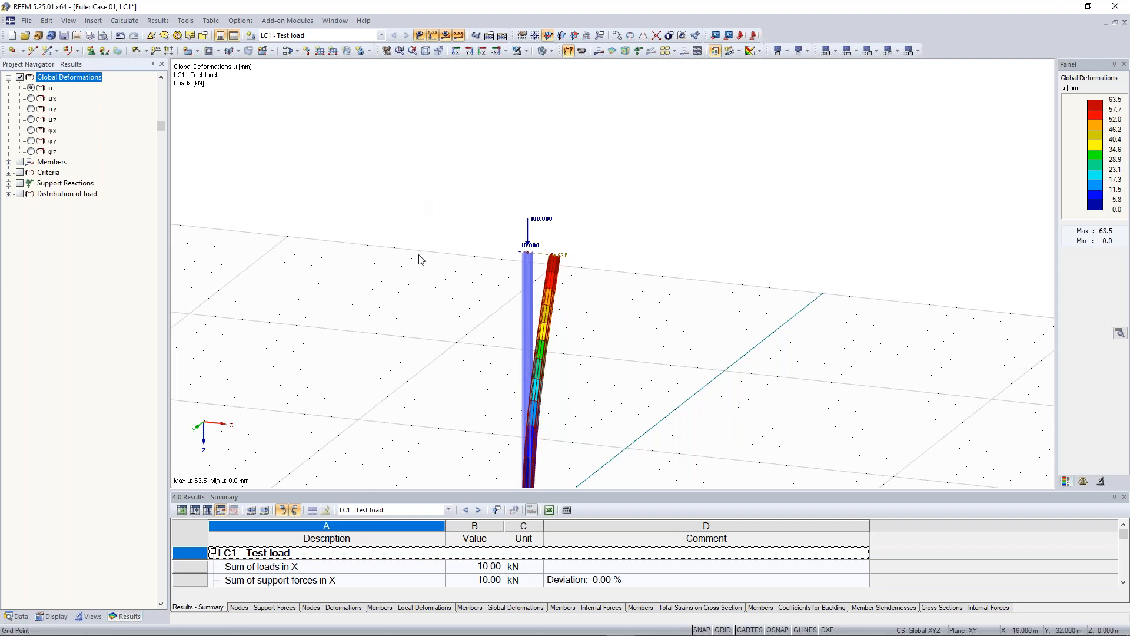
middle_drag(430, 249, 526, 156)
scroll(511, 183, down, 1)
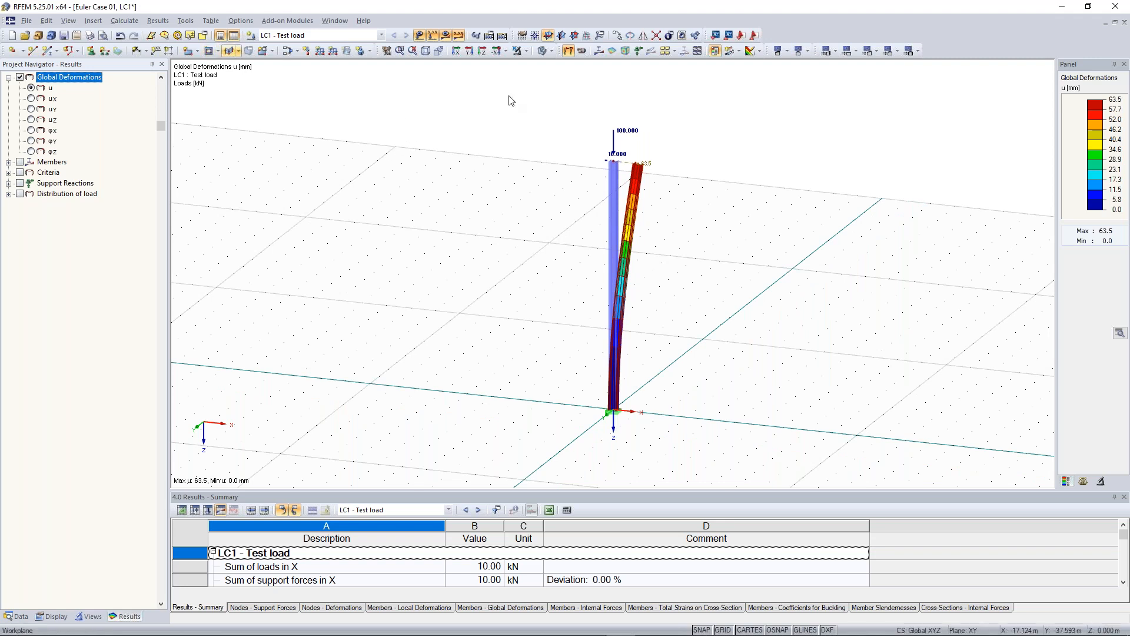
middle_drag(455, 160, 419, 173)
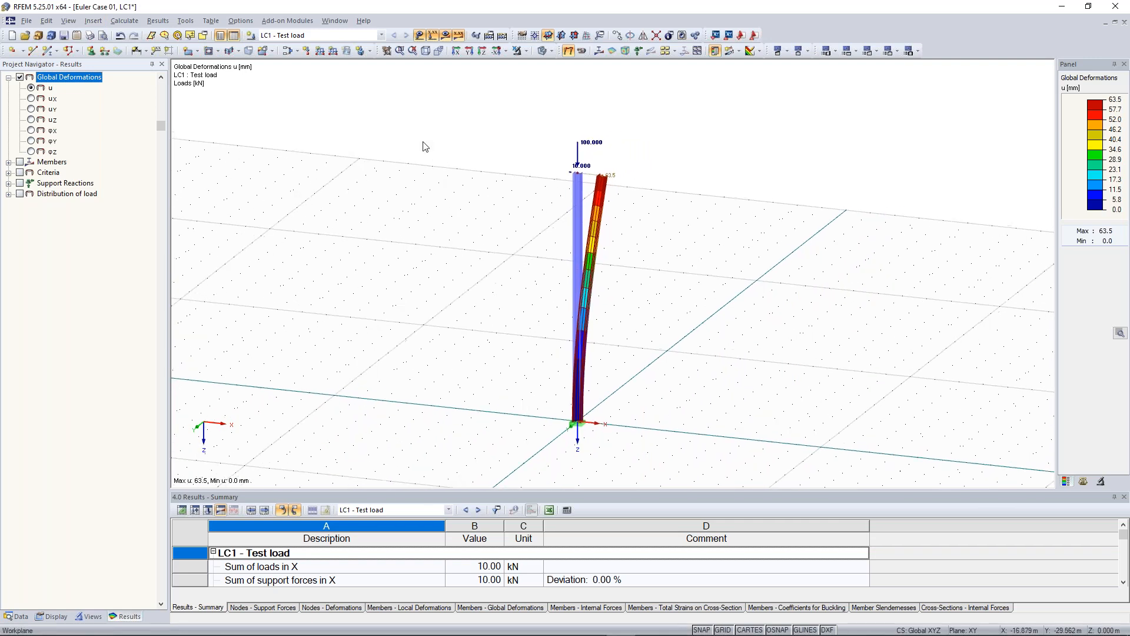
Open two more windows of the Euler Case 01 model, tile the windows vertically, and minimize the other open models
click(333, 22)
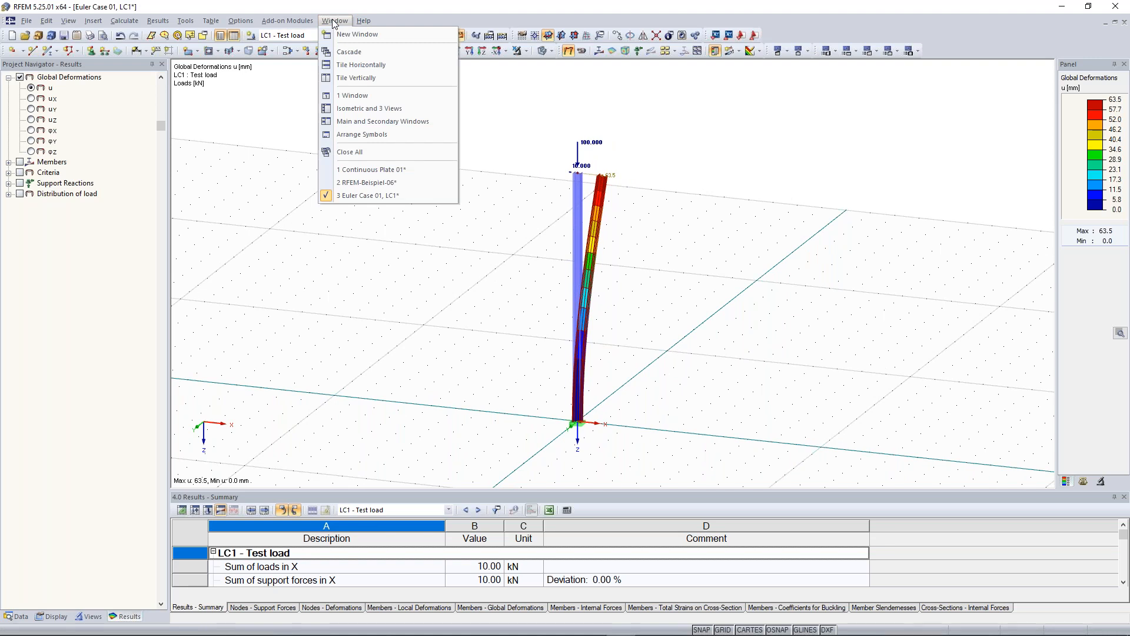
click(349, 34)
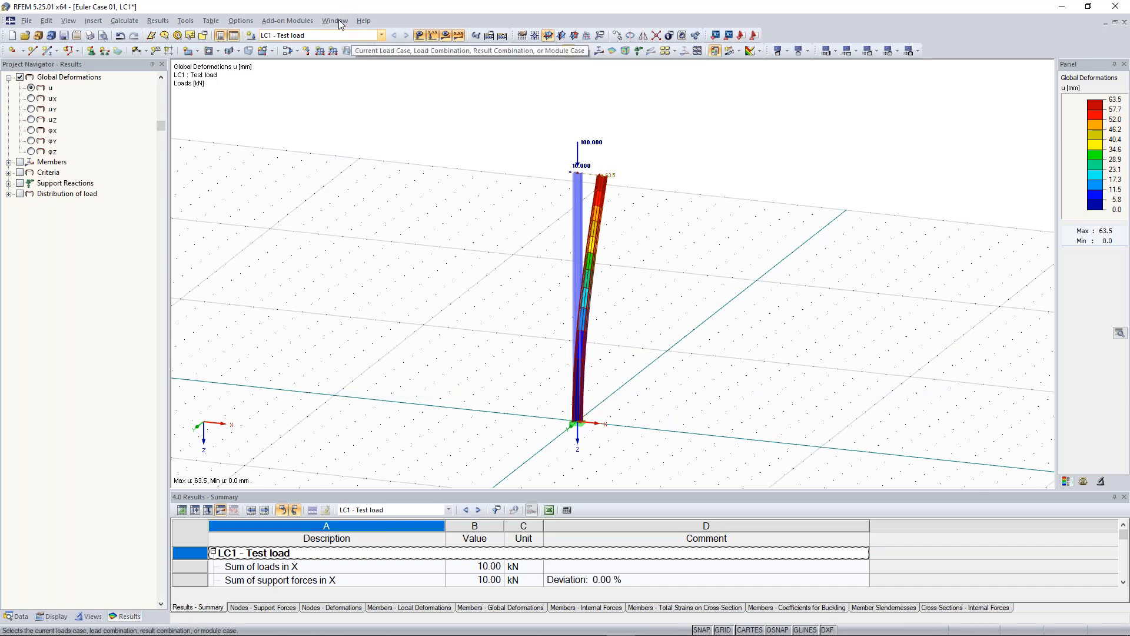
click(339, 20)
click(344, 37)
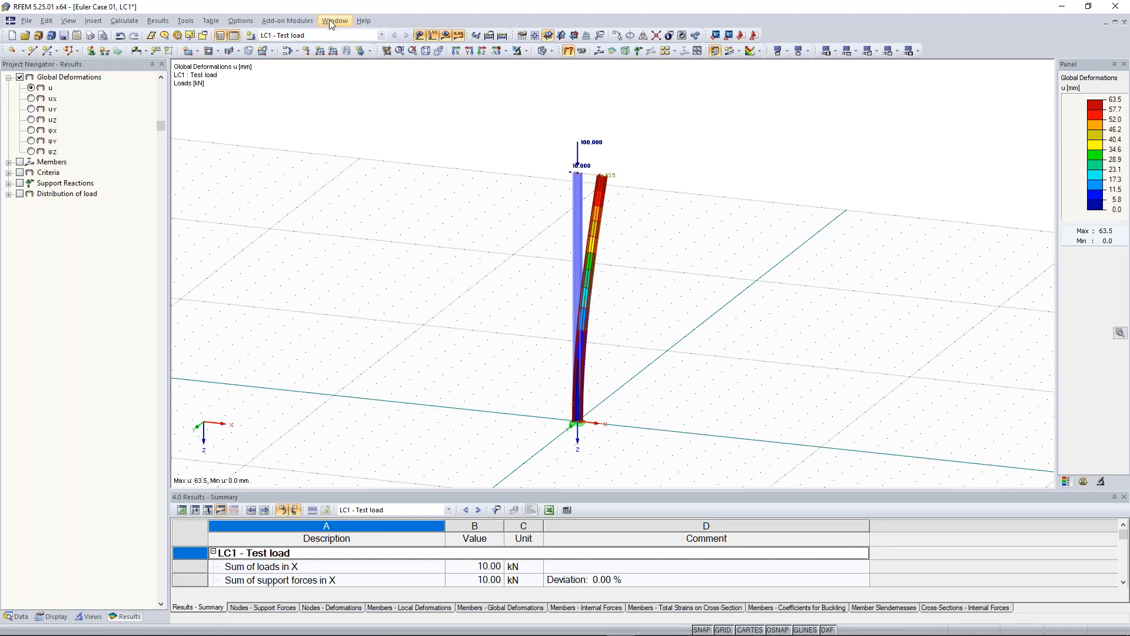
click(330, 20)
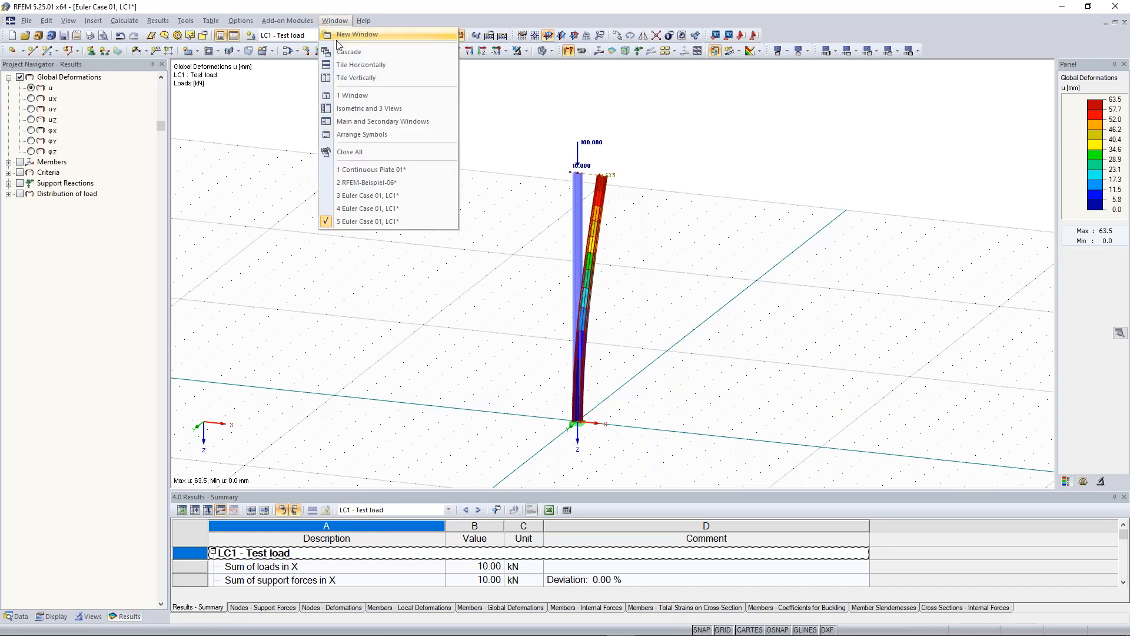
click(369, 80)
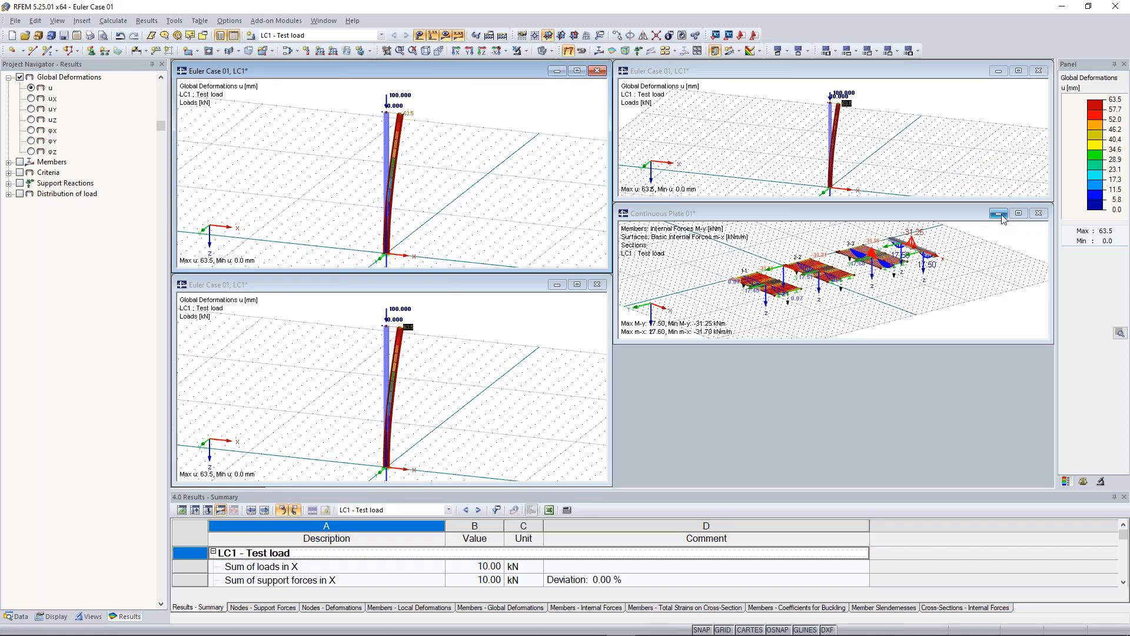
click(1001, 215)
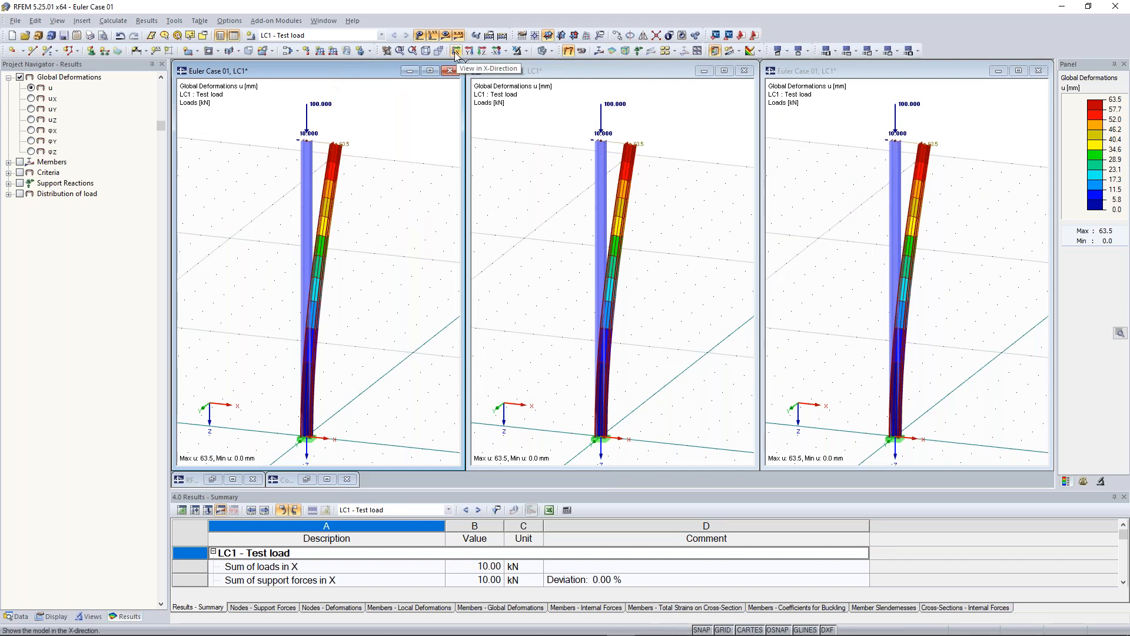
Set all three Euler Case 01 windows to the view in reverse Y-direction
click(506, 52)
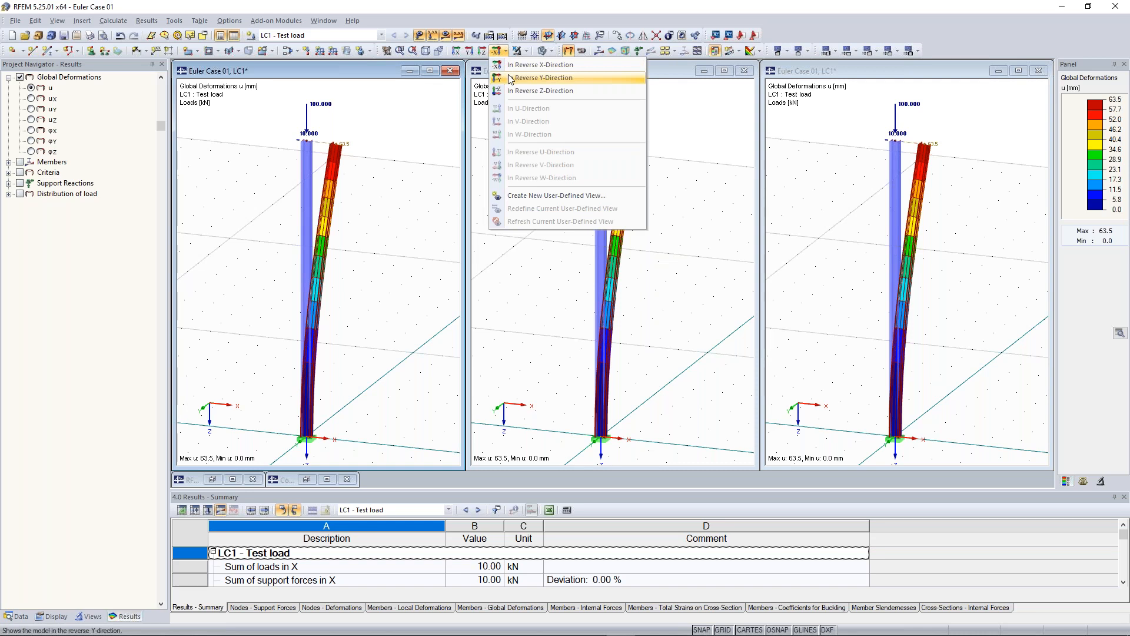
click(510, 79)
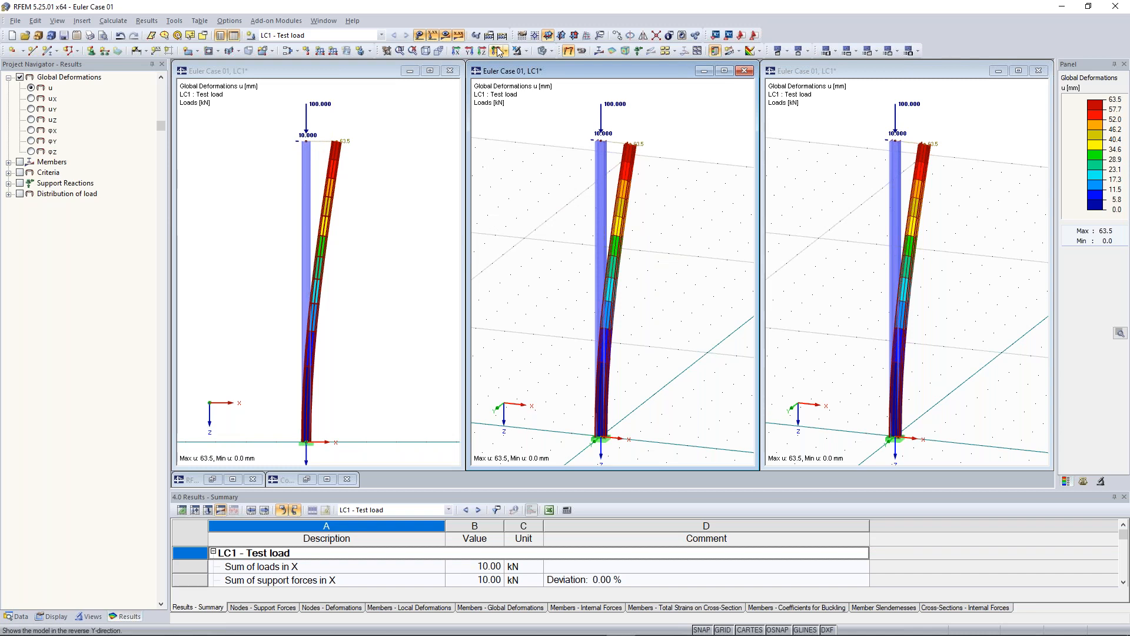
click(498, 52)
click(802, 262)
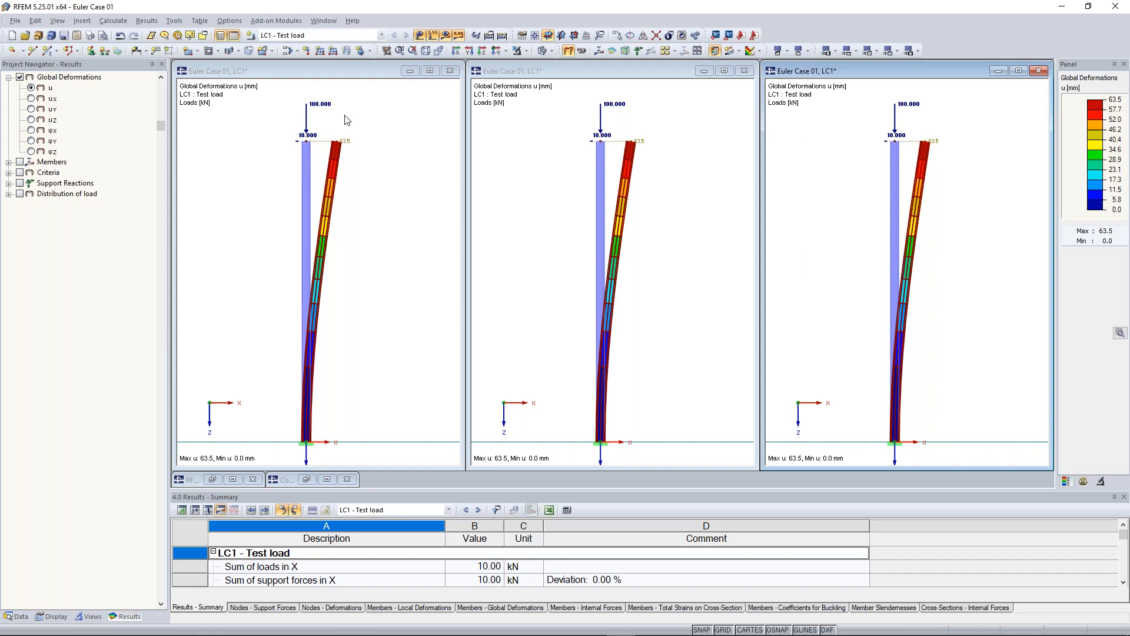
Change LC1's method of analysis to Second-order analysis (P-Delta / P-delta) in the calculation parameters
click(346, 71)
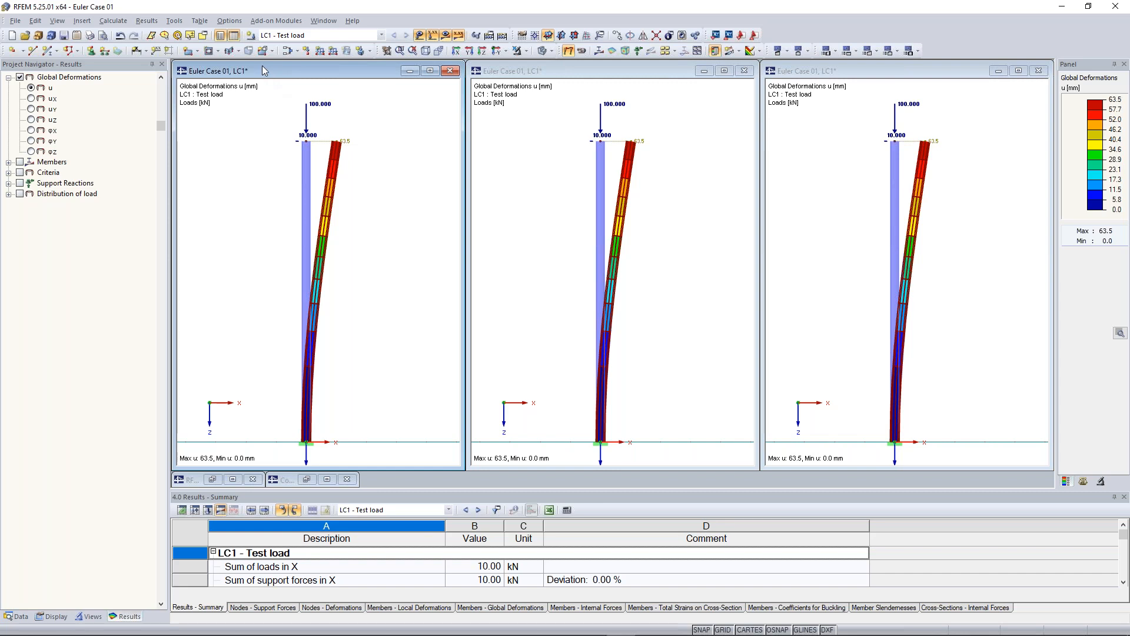
click(113, 22)
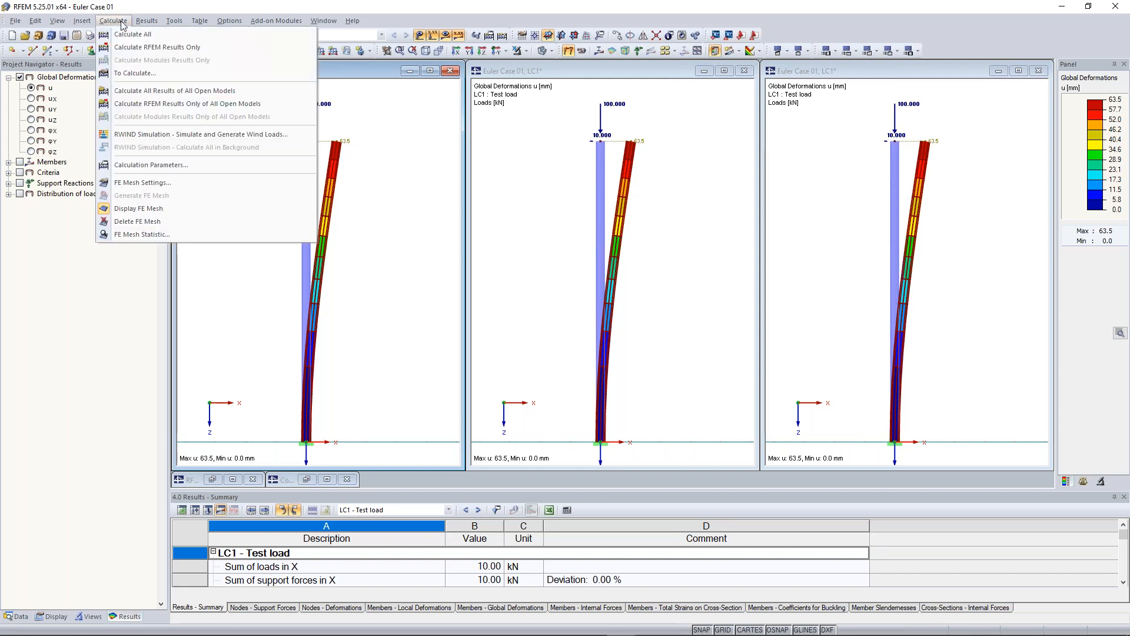
click(157, 167)
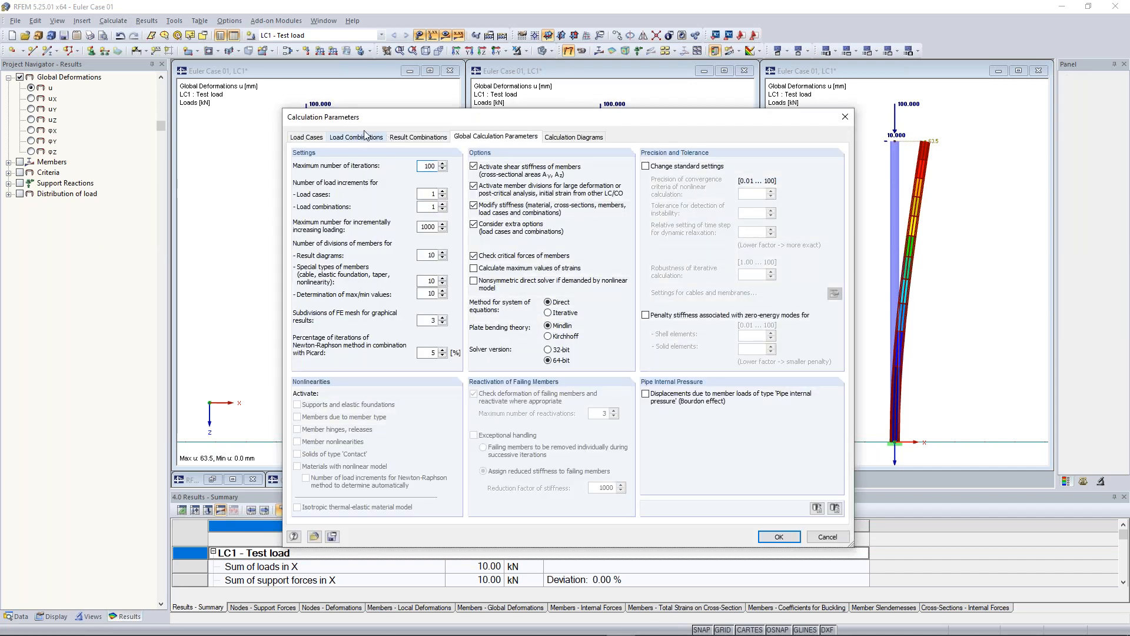
click(310, 140)
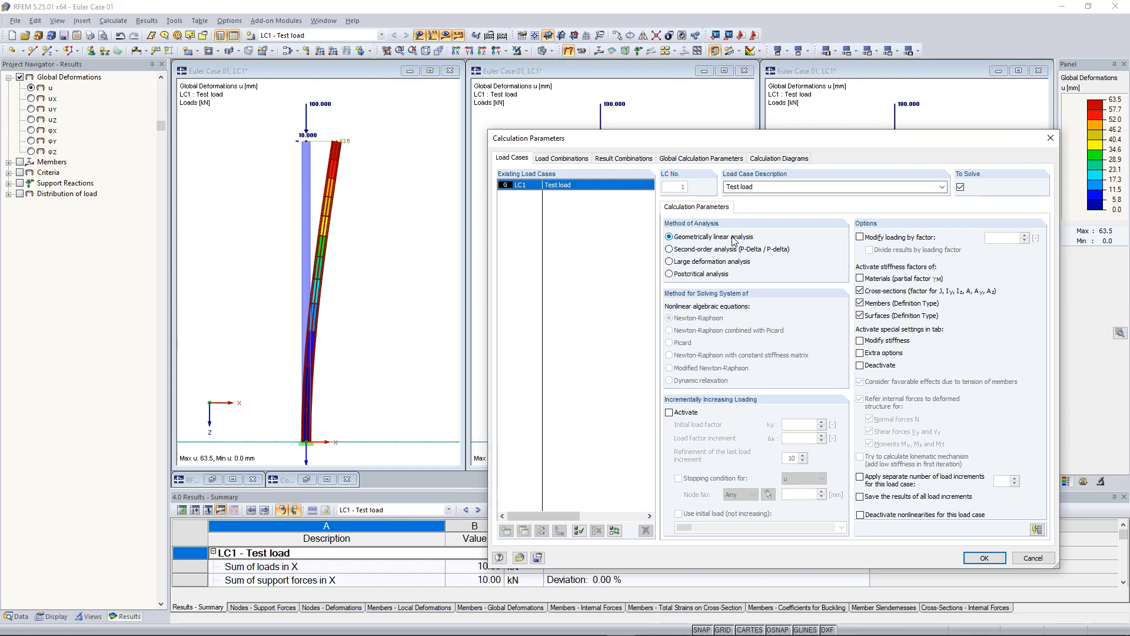
click(703, 249)
click(703, 249)
drag(711, 143, 520, 109)
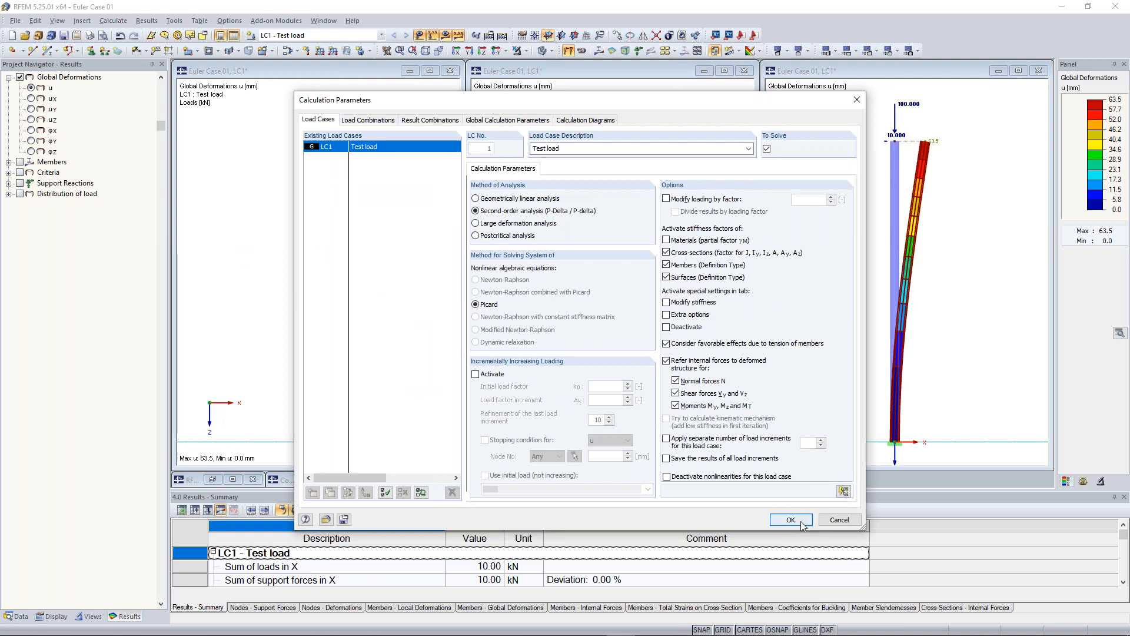
click(800, 528)
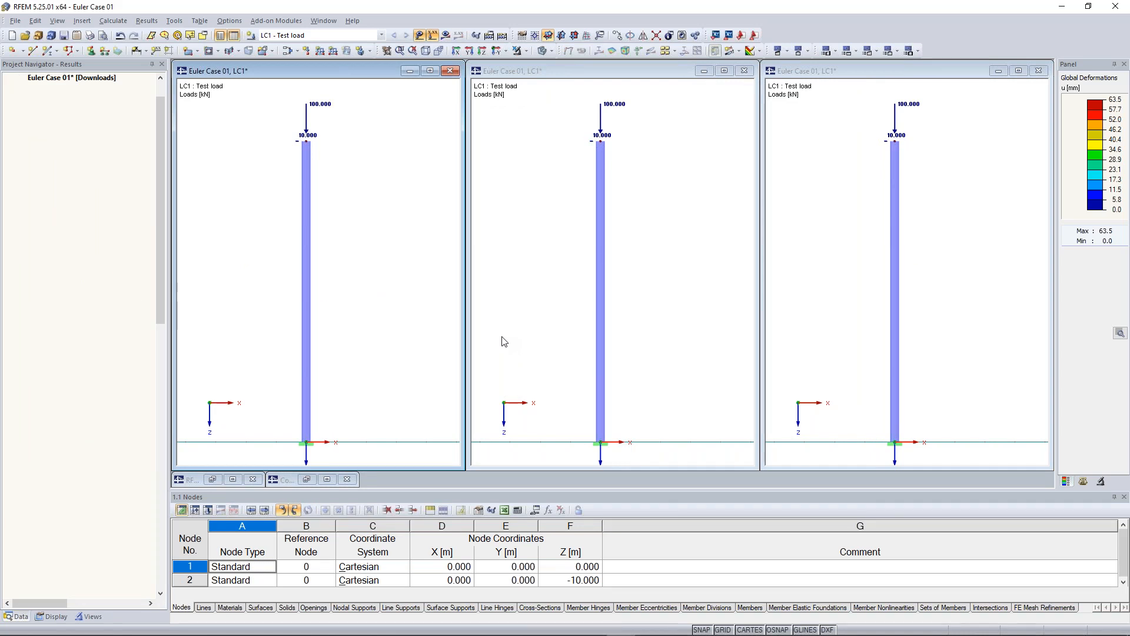
Calculate LC1 and display the member bending moment My in the first Euler Case 01 window, with its grid hidden
click(446, 36)
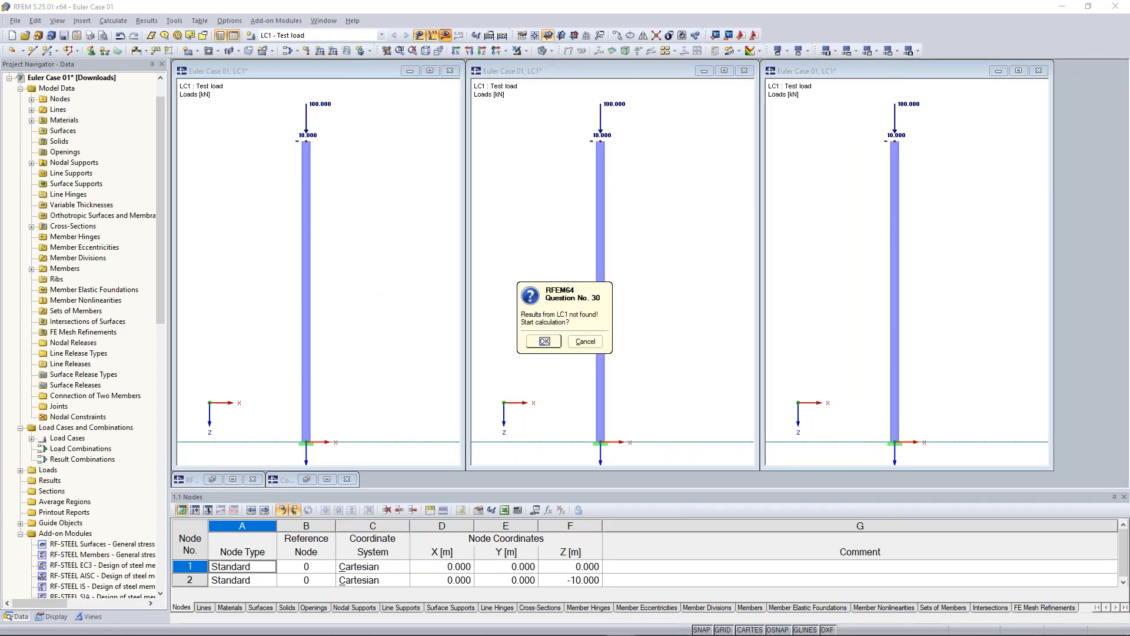
click(545, 341)
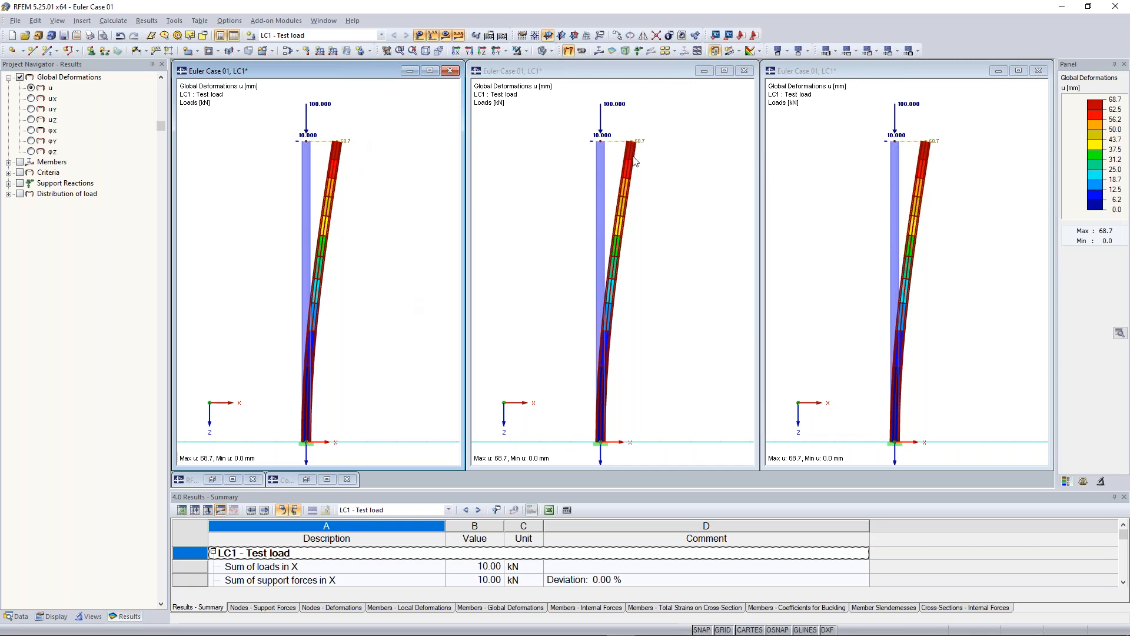
click(18, 163)
click(18, 163)
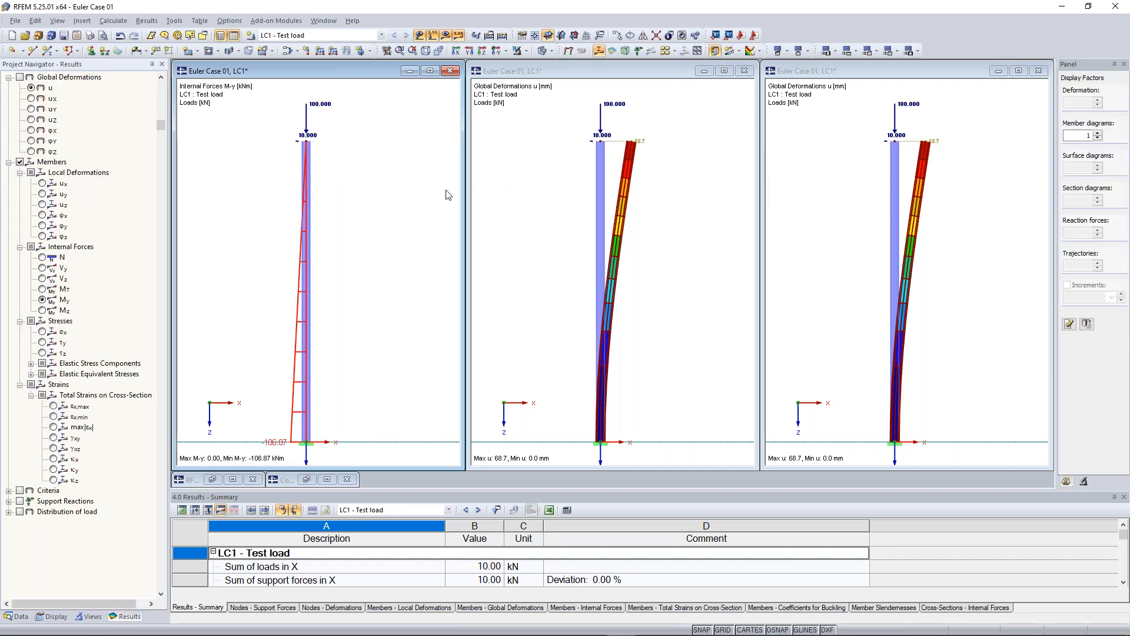
middle_drag(242, 340, 276, 306)
click(724, 629)
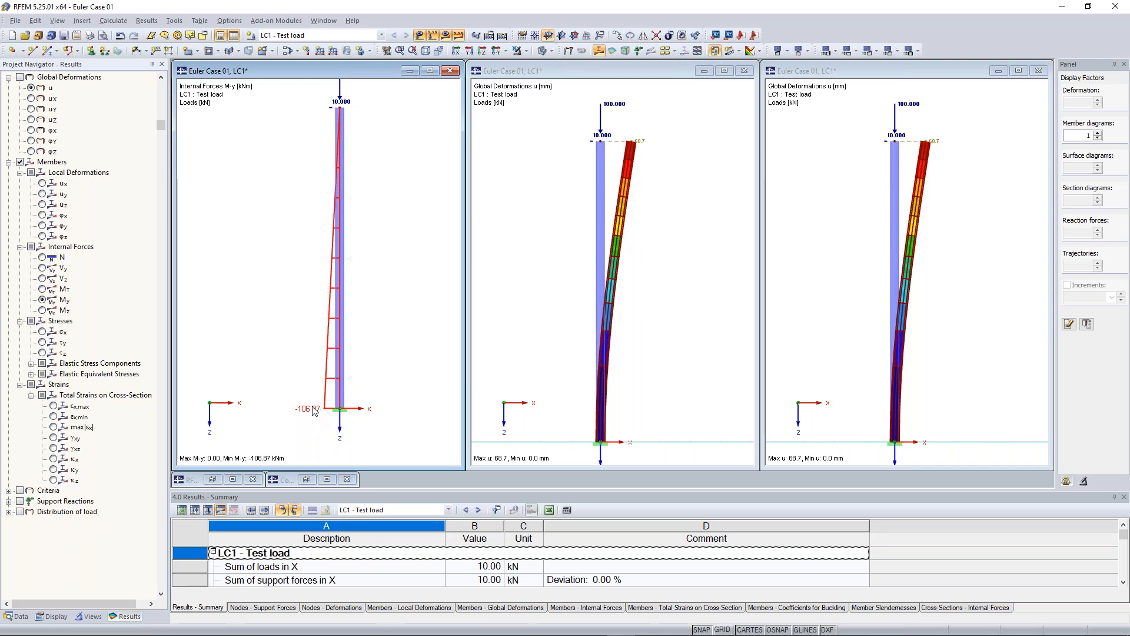
middle_drag(294, 258, 303, 278)
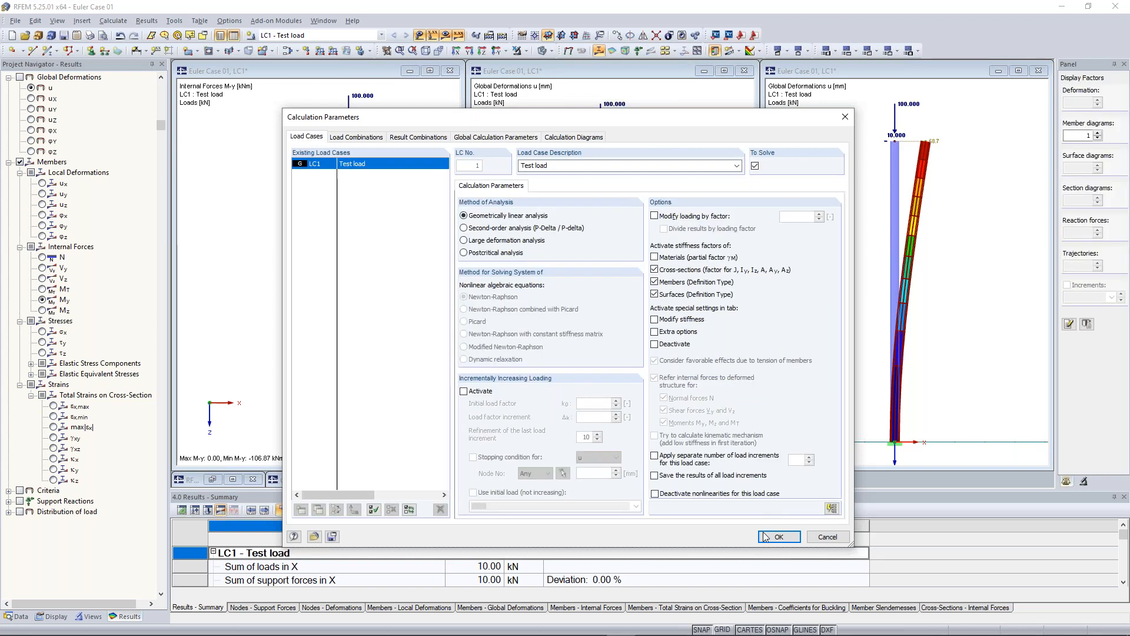
Set LC1's method of analysis to Geometrically linear analysis and recalculate the results
click(778, 537)
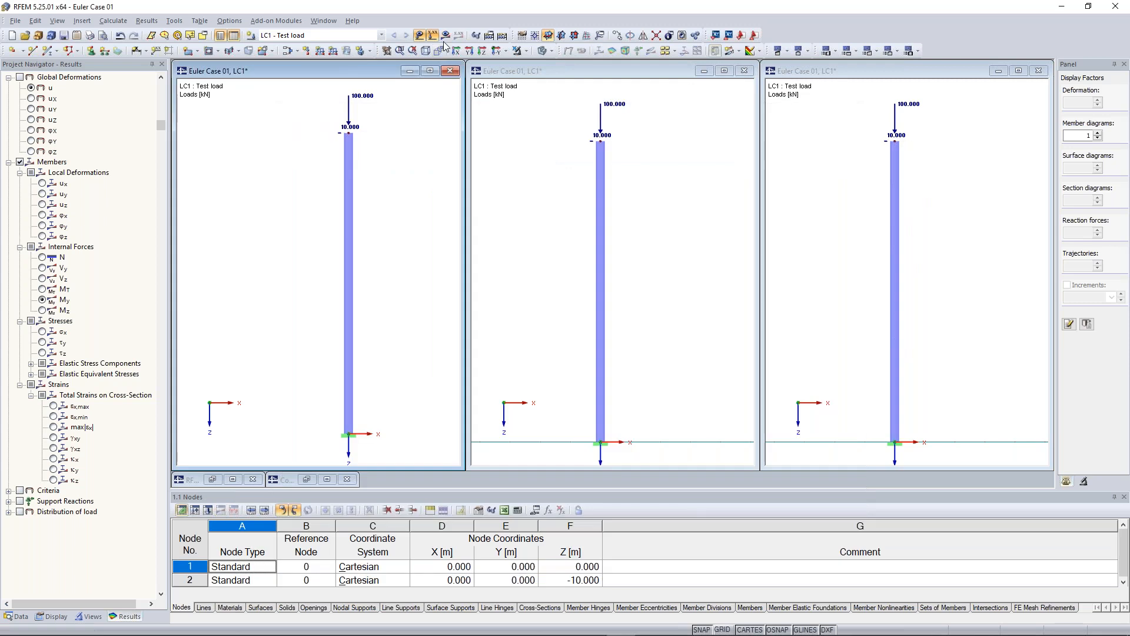
click(446, 36)
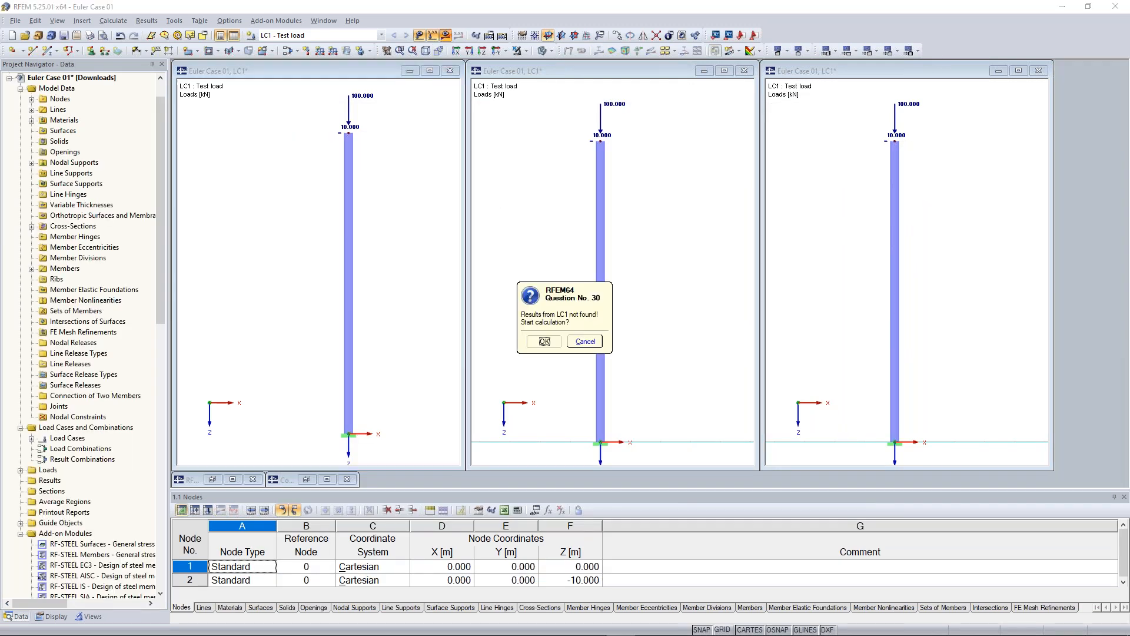
click(544, 341)
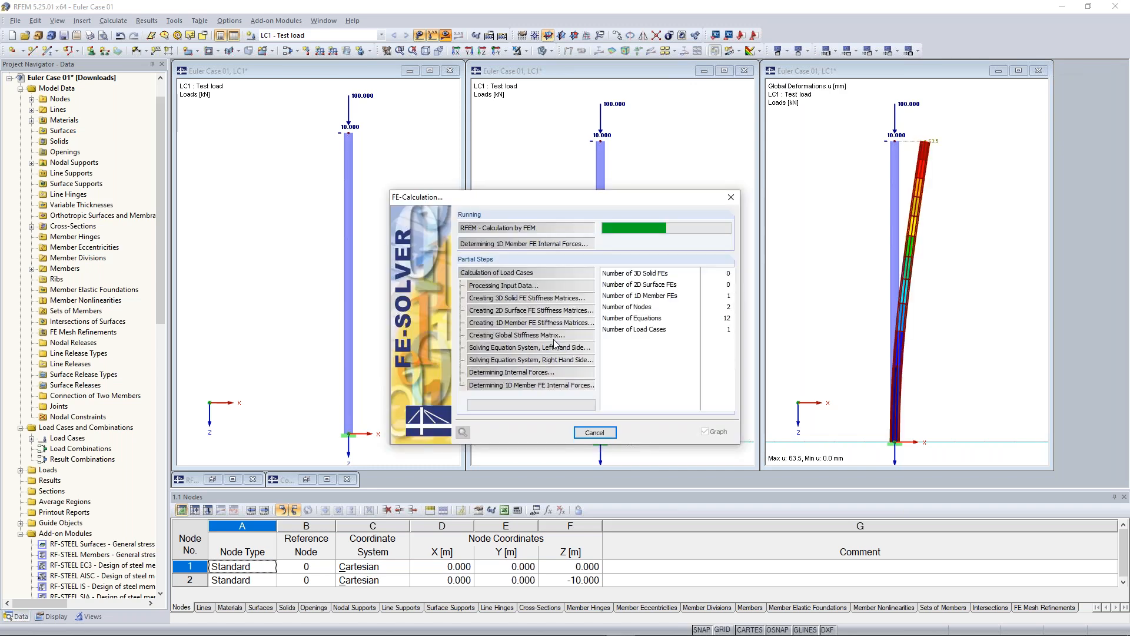
Change LC1's method of analysis back to Second-order analysis (P-Delta / P-delta) and recalculate the results
click(113, 21)
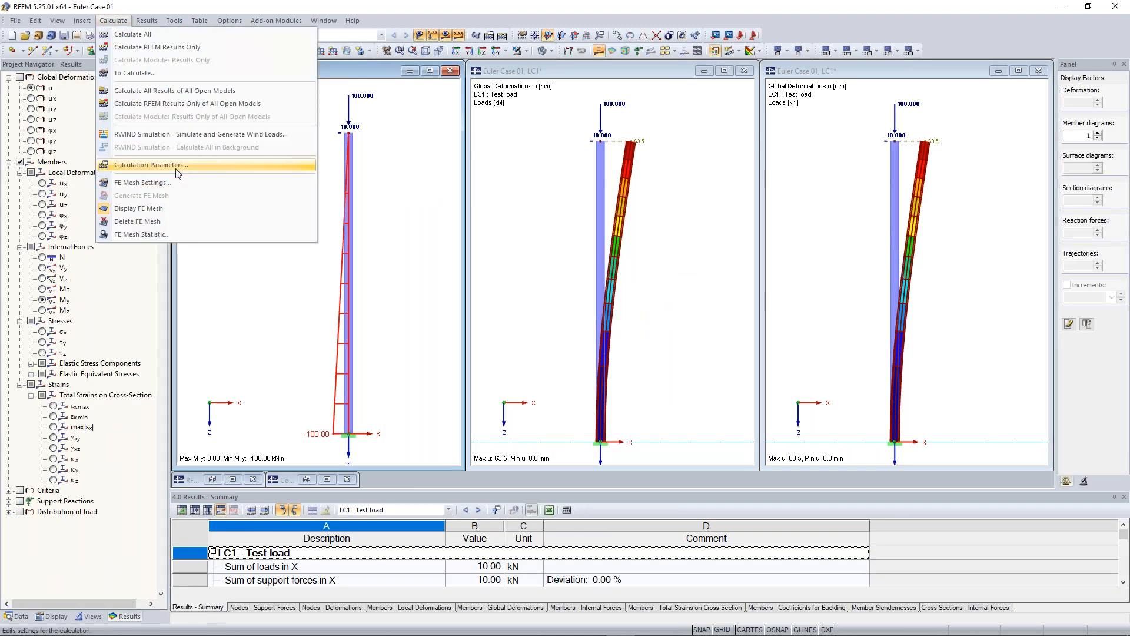
click(178, 170)
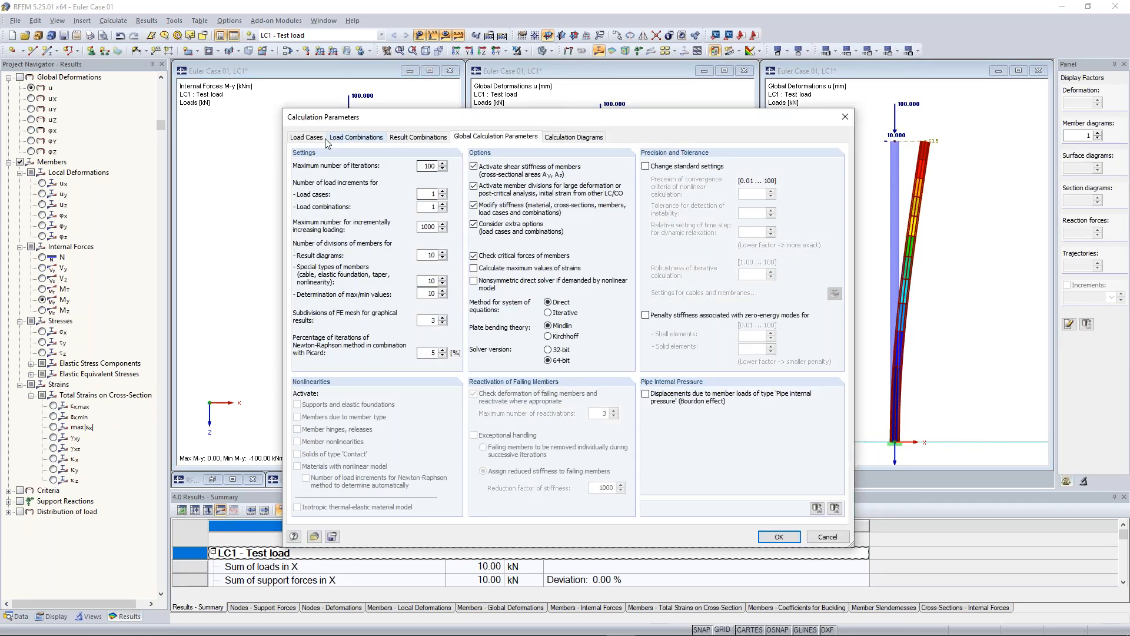
click(306, 136)
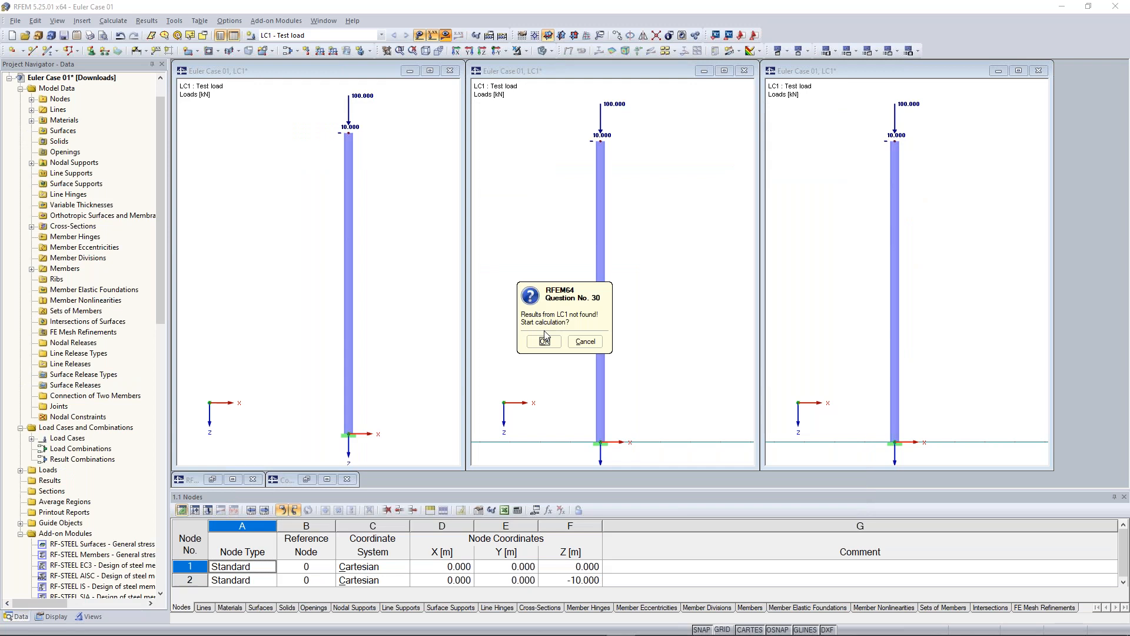
key(Return)
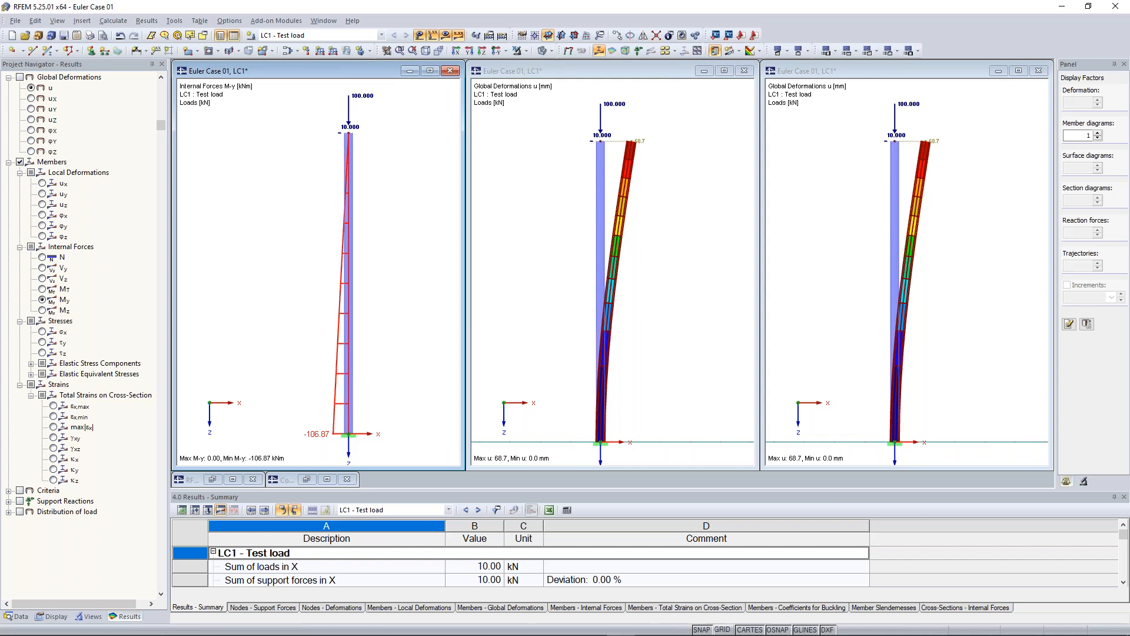
click(623, 131)
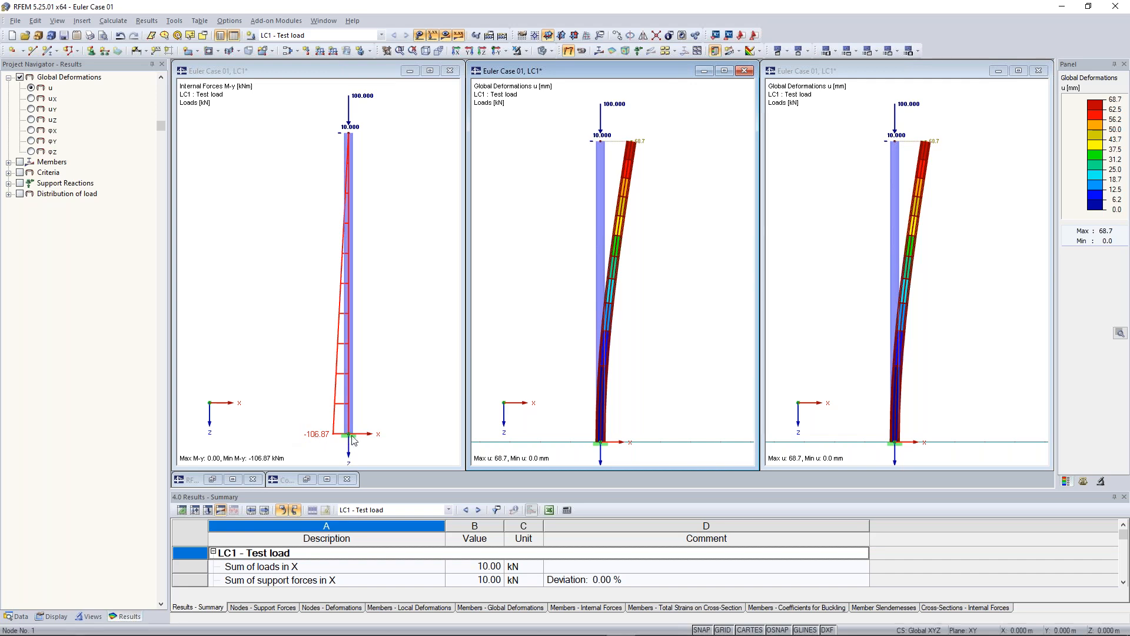
click(351, 135)
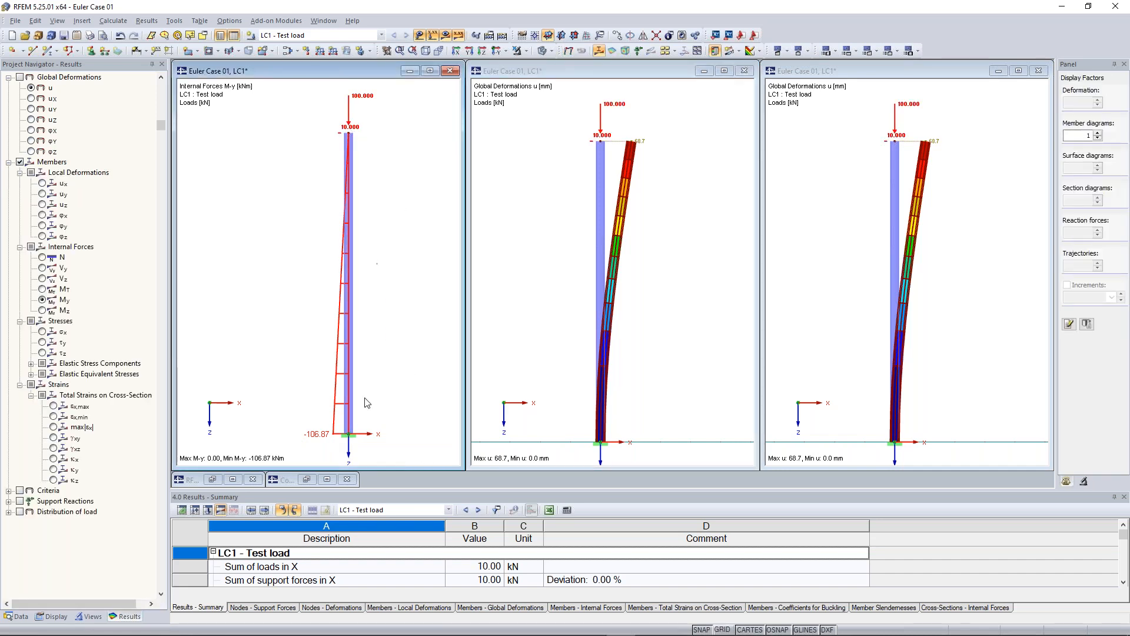
click(351, 127)
click(644, 148)
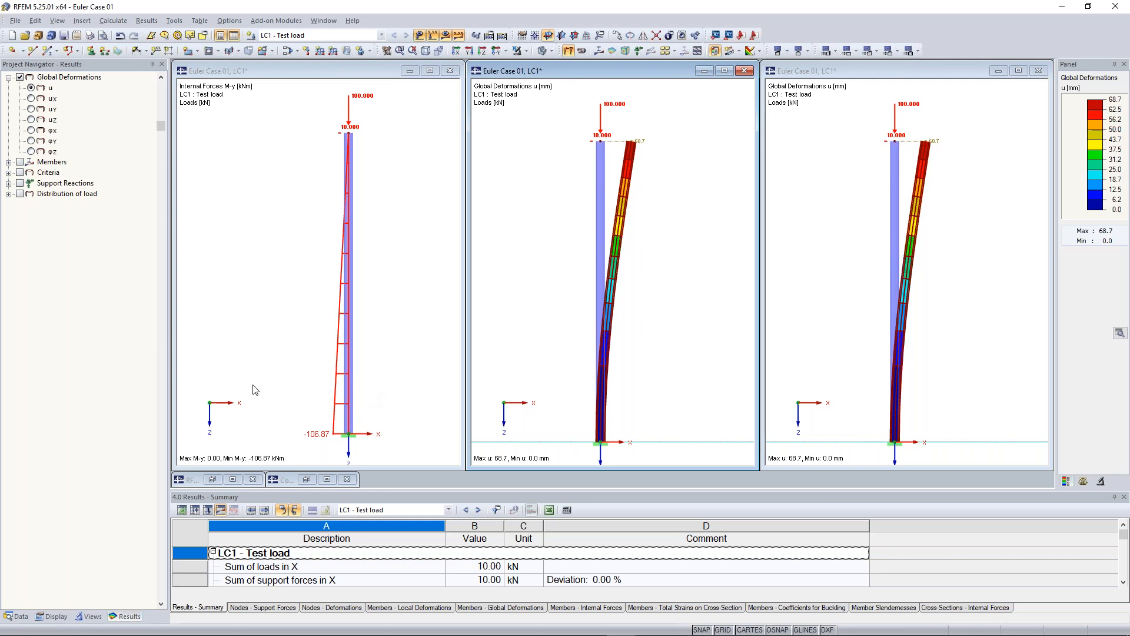
key(alt+Tab)
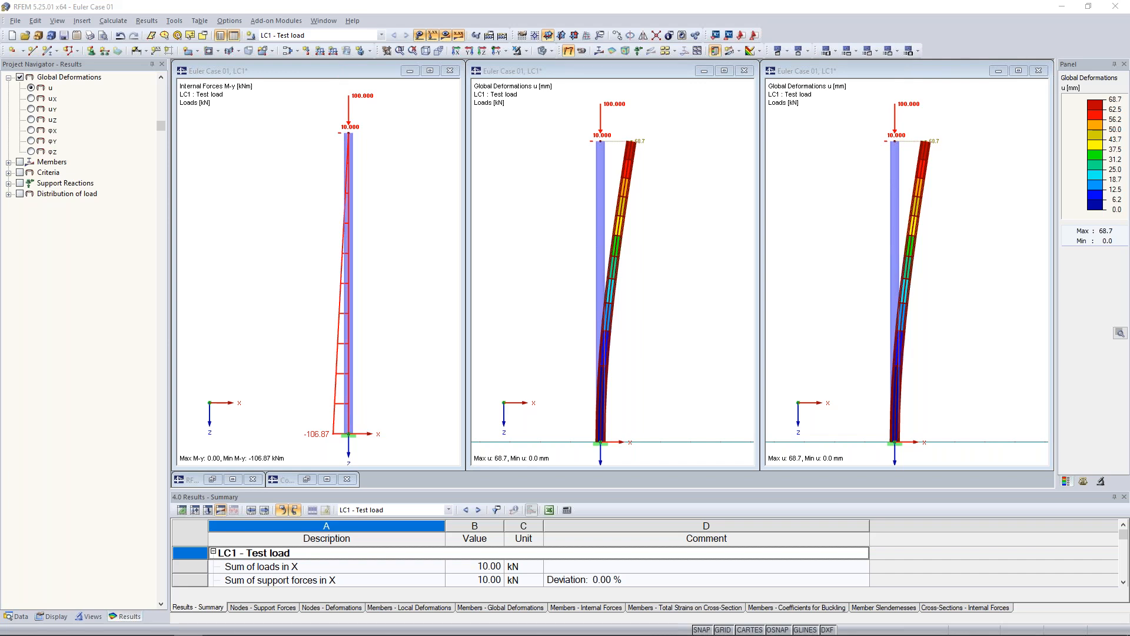
Minimize the two windows with the global deformations and maximize the window with the My moment diagram
click(708, 77)
click(704, 71)
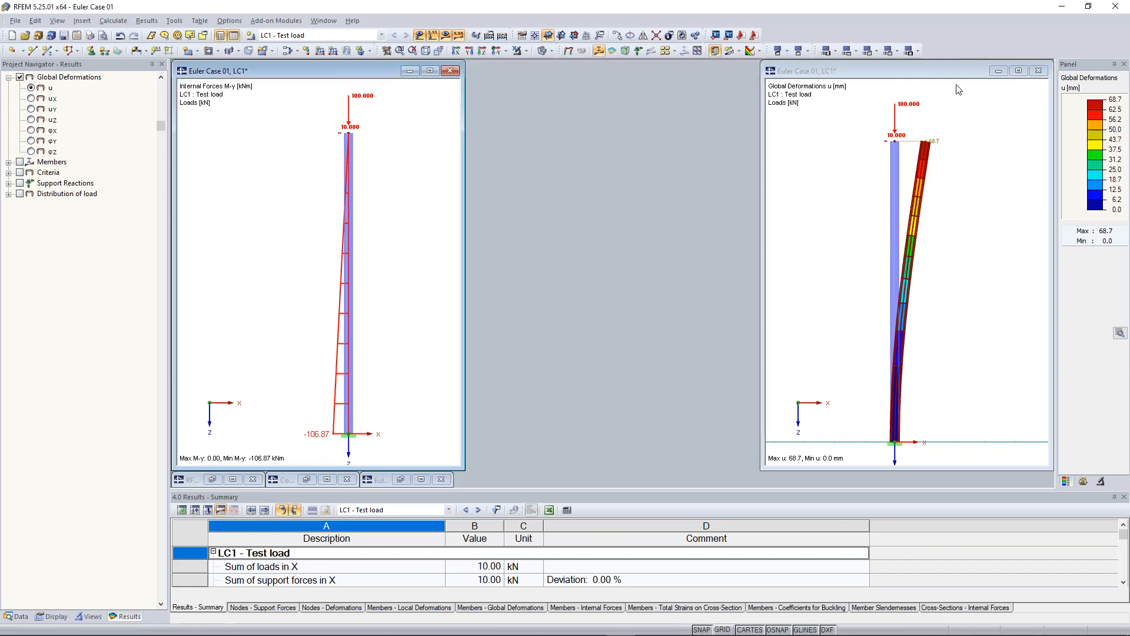
click(999, 71)
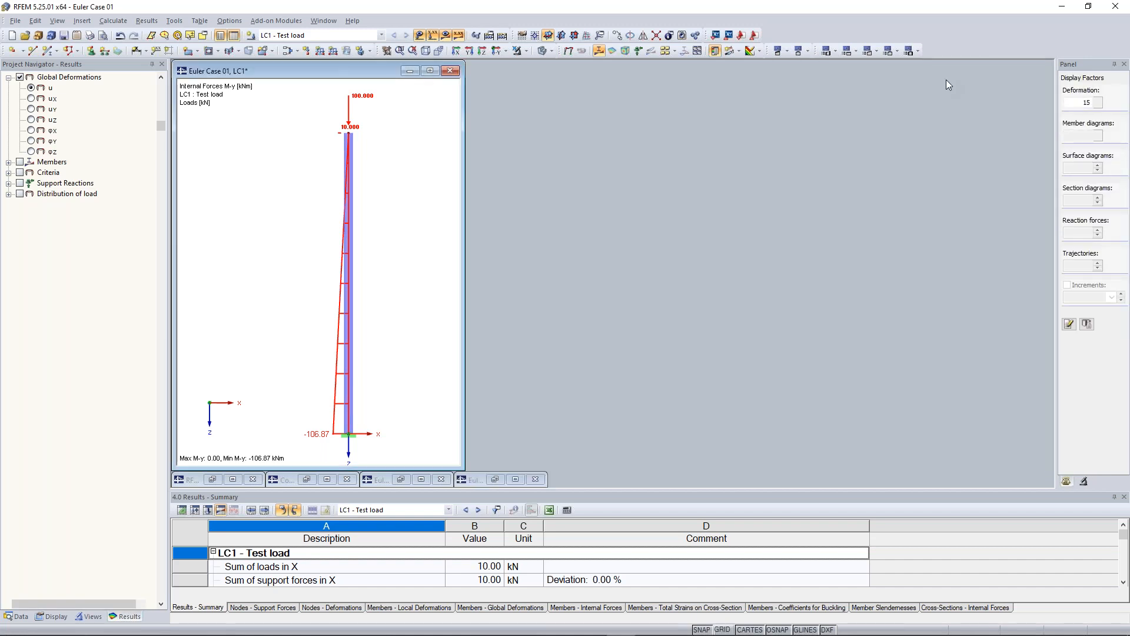
click(430, 71)
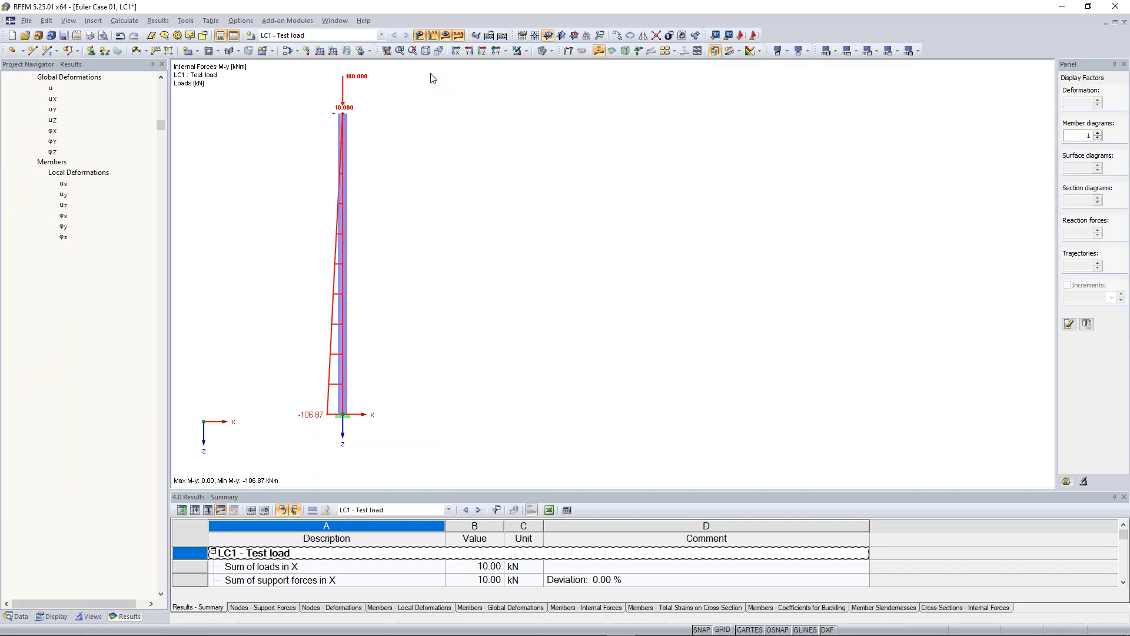
middle_drag(311, 206, 507, 254)
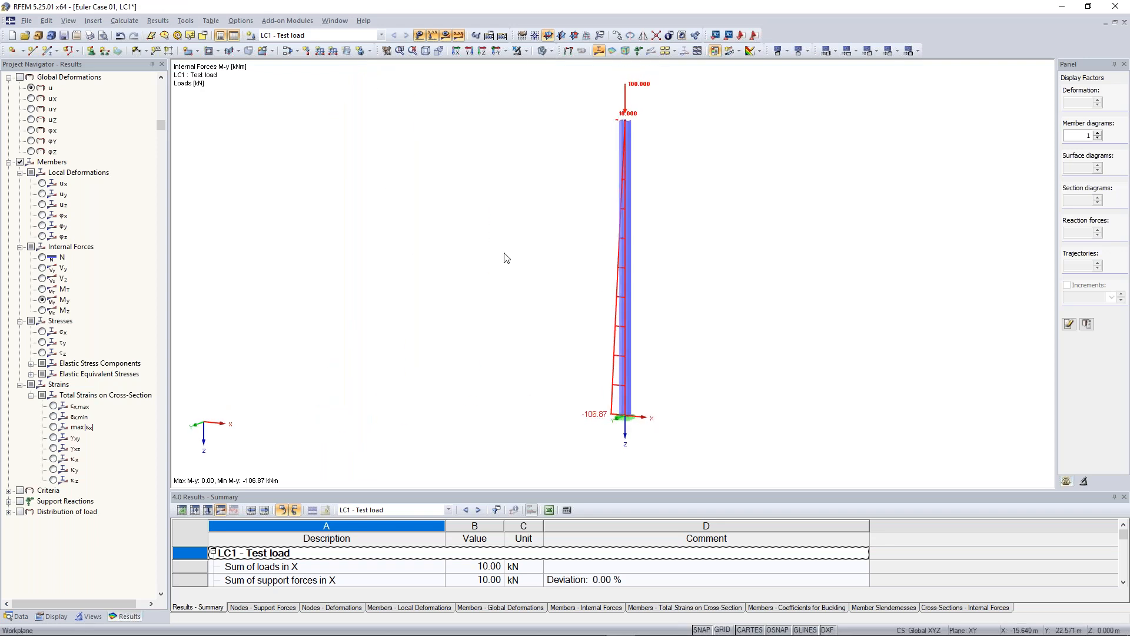
click(542, 53)
click(439, 162)
Remove the horizontal force Px from the nodal load at the column's top, keeping only the 100 kN vertical force Pz
click(433, 35)
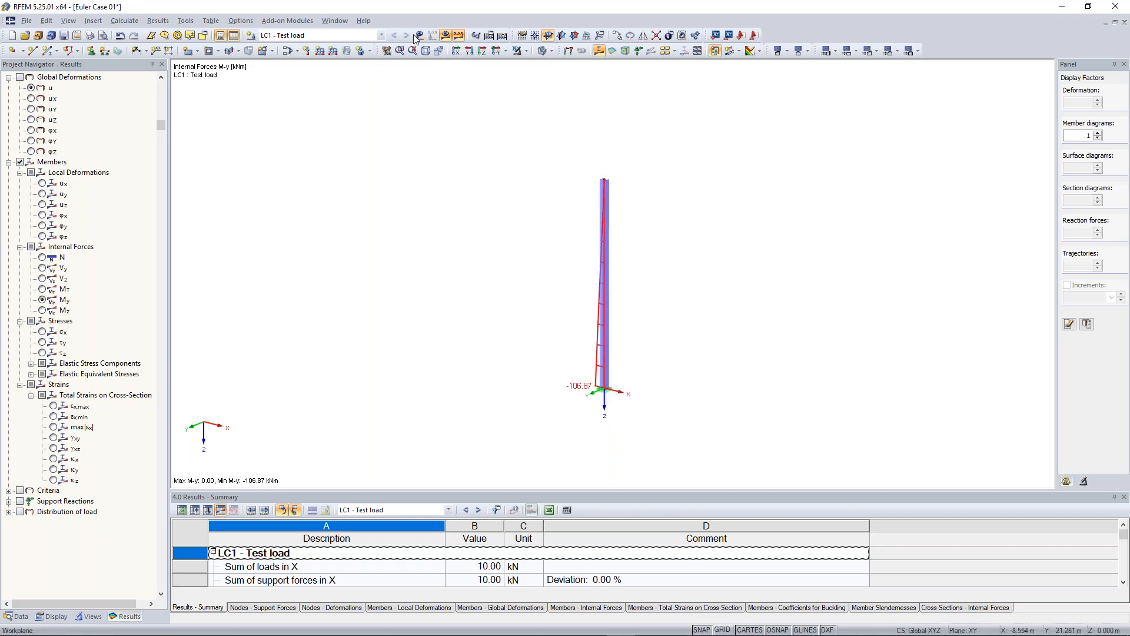
click(433, 35)
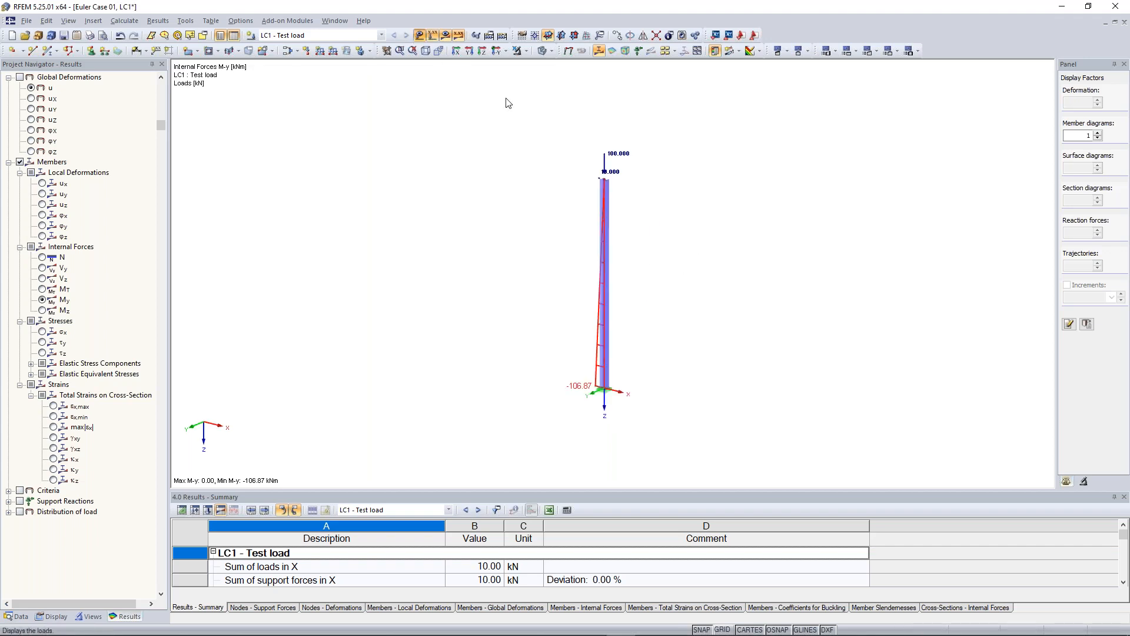
double_click(615, 153)
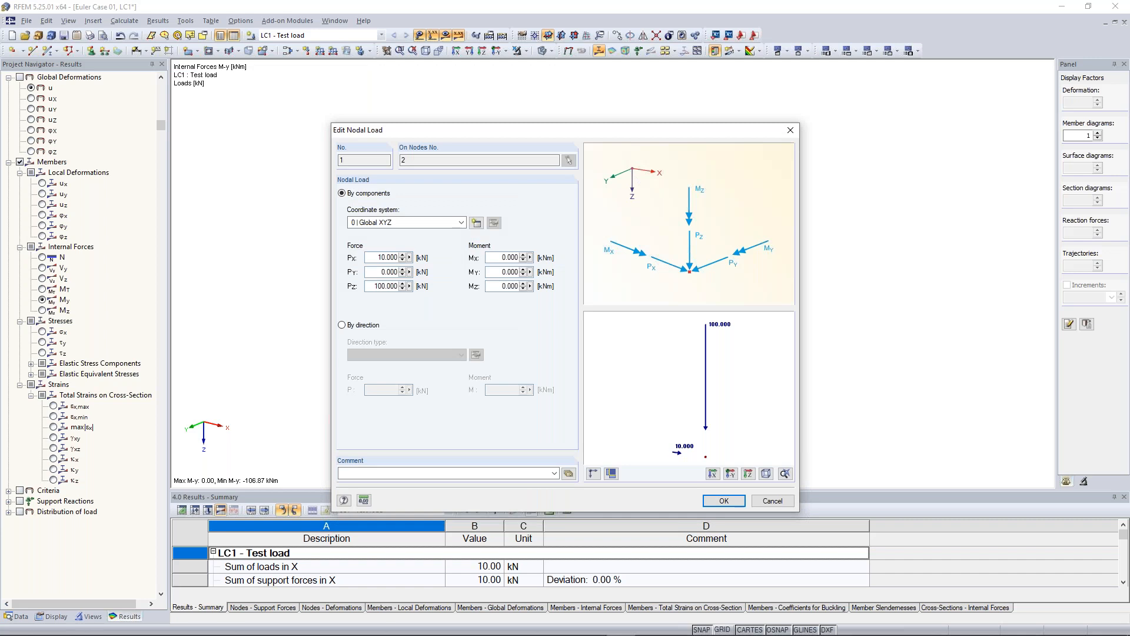
click(724, 500)
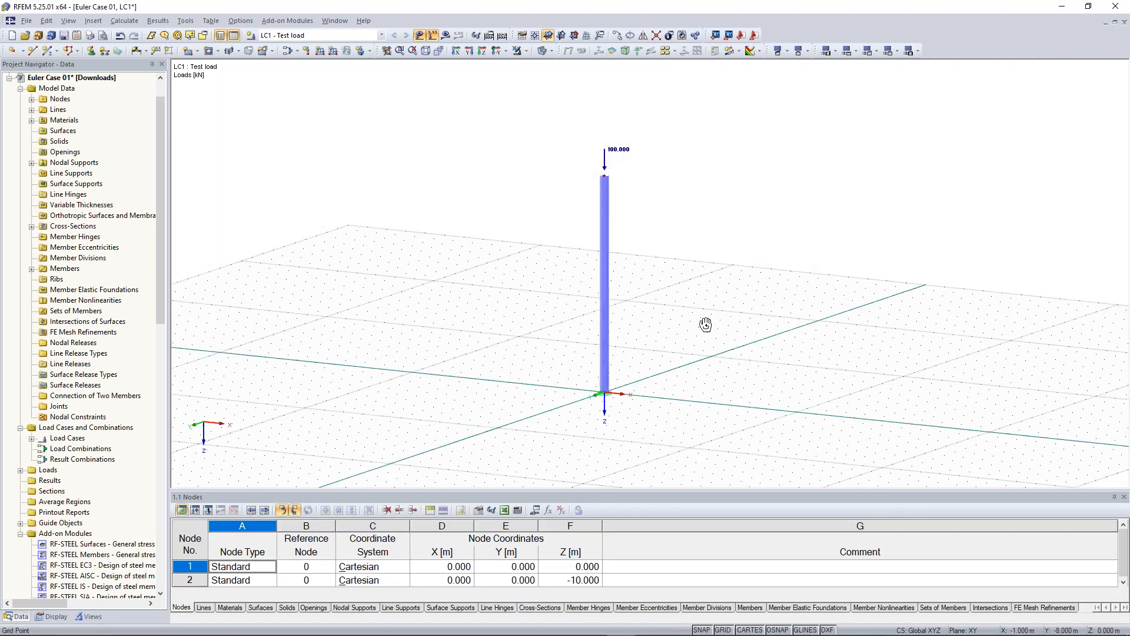
Open the RF-STABILITY add-on module for the Euler Case 01 model
ctrl+middle_drag(706, 324, 693, 339)
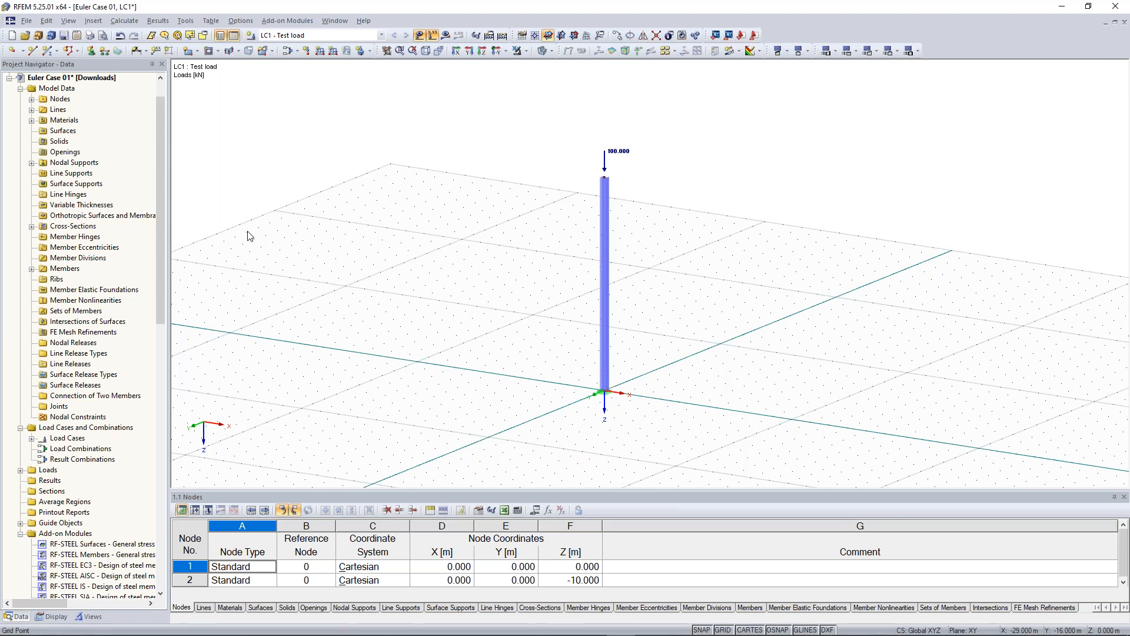
drag(159, 224, 154, 449)
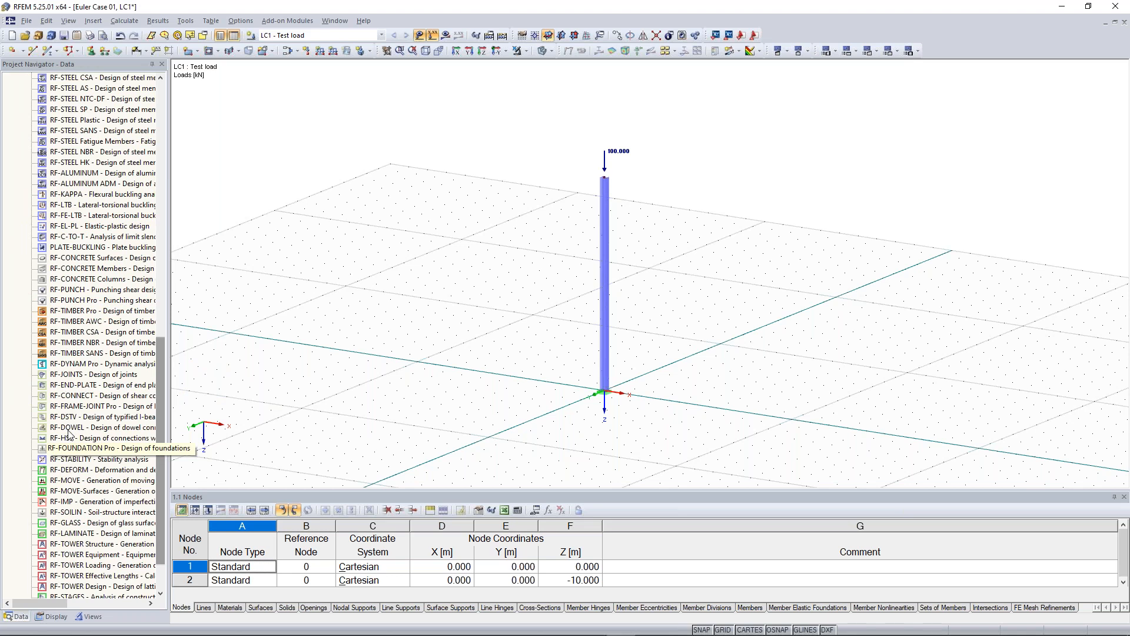
click(99, 459)
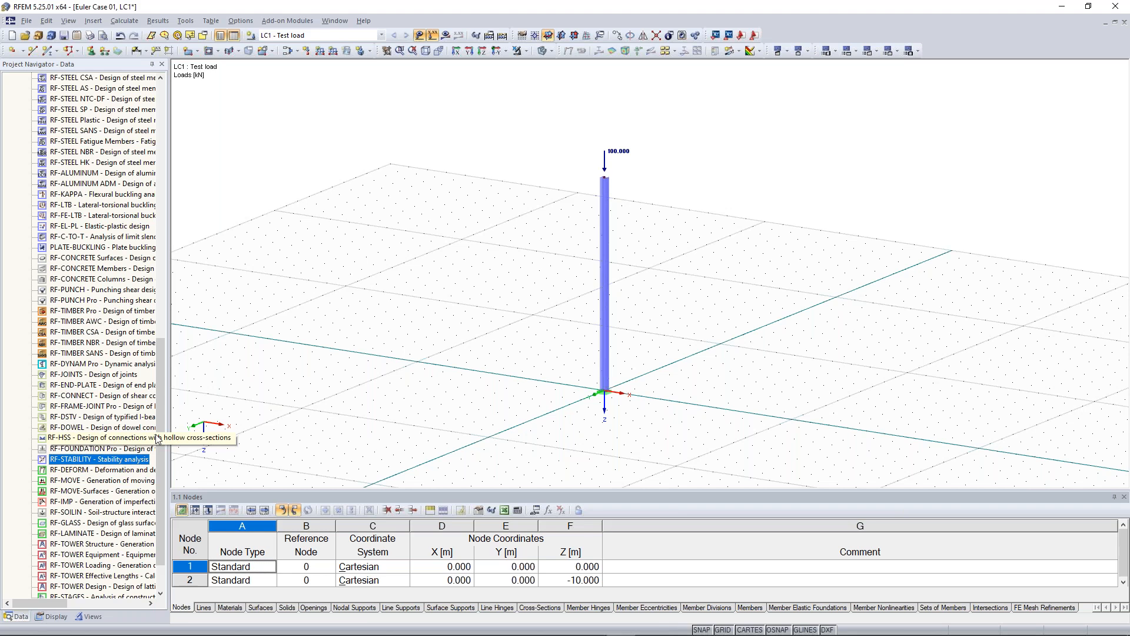
scroll(88, 419, down, 2)
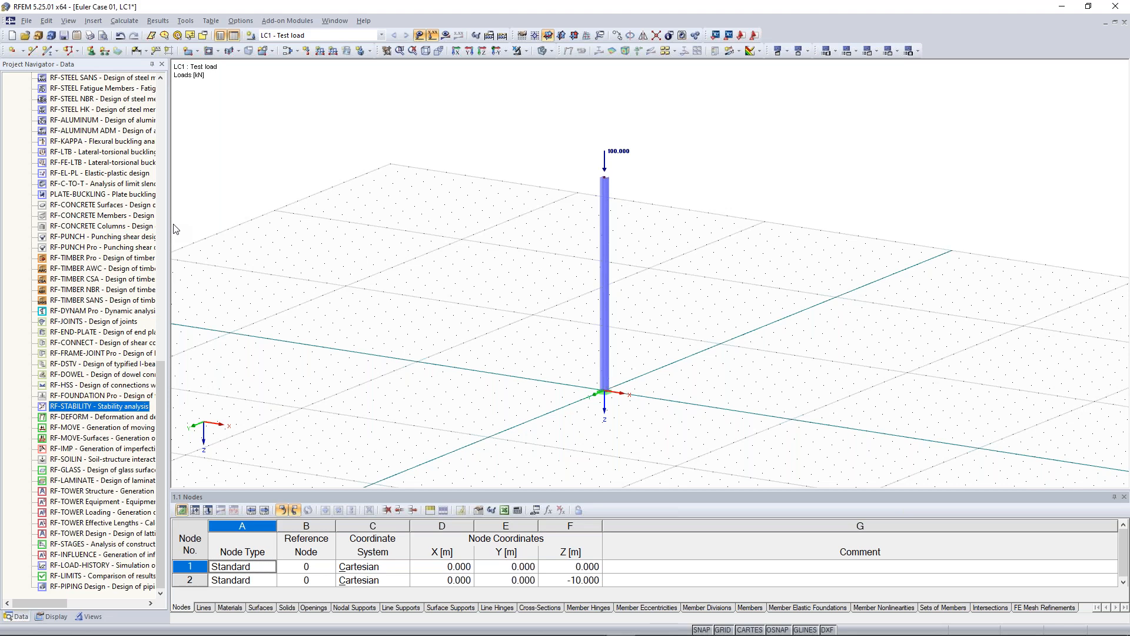
scroll(176, 229, up, 20)
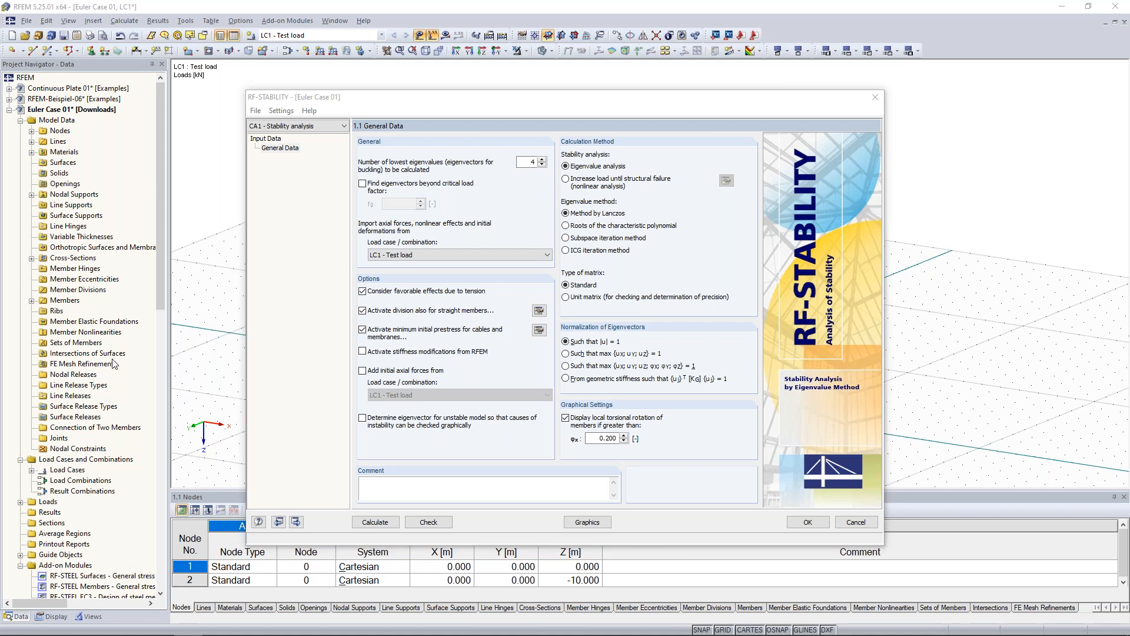
Configure the stability case for 2 lowest eigenvalues with forces from LC1 - Test load, deactivating favorable tension effects and minimum initial prestress
double_click(527, 162)
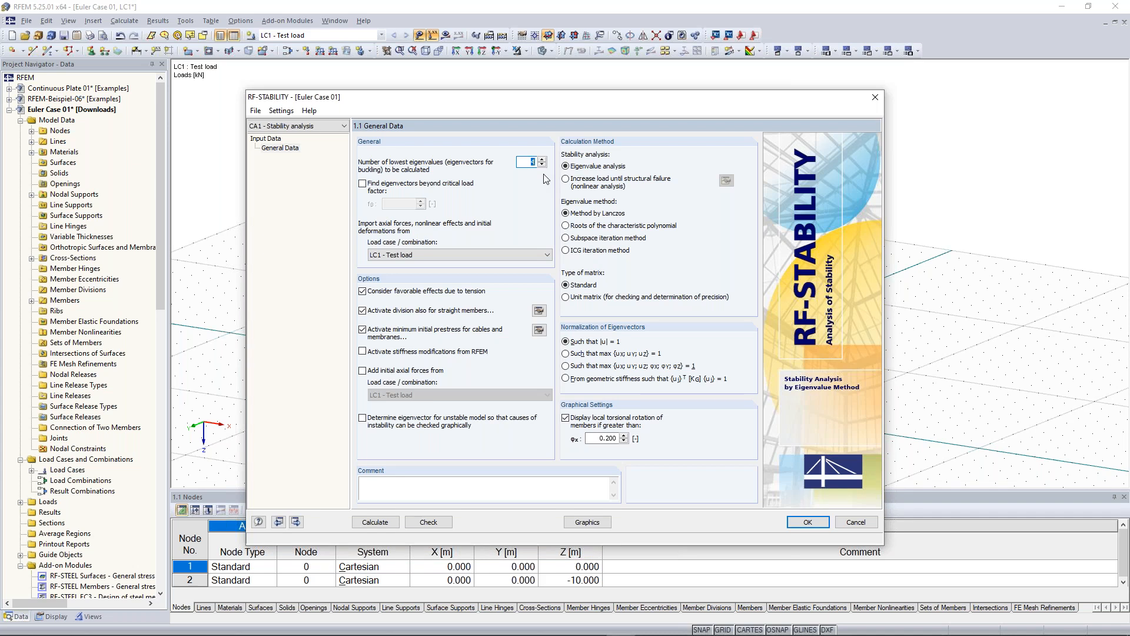
text(2)
click(422, 256)
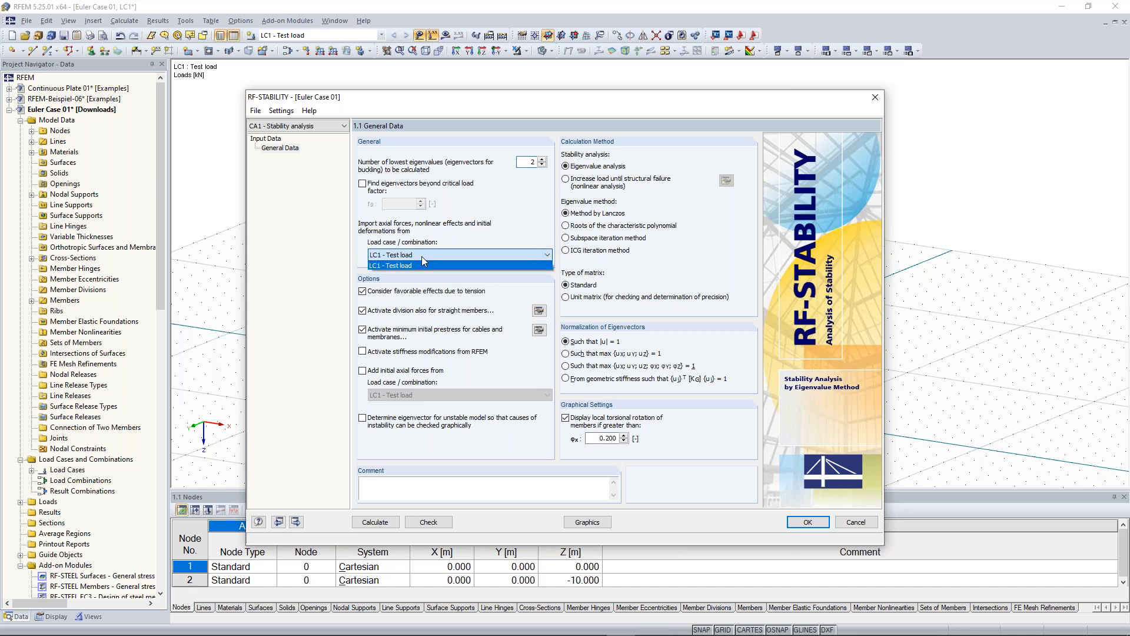
click(422, 266)
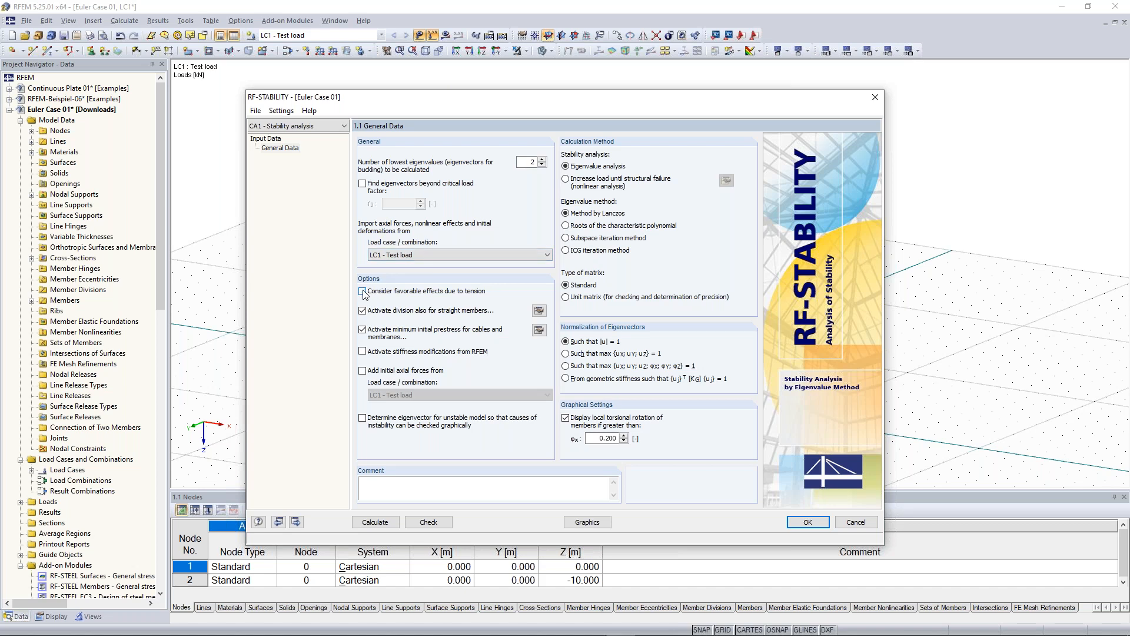
click(363, 330)
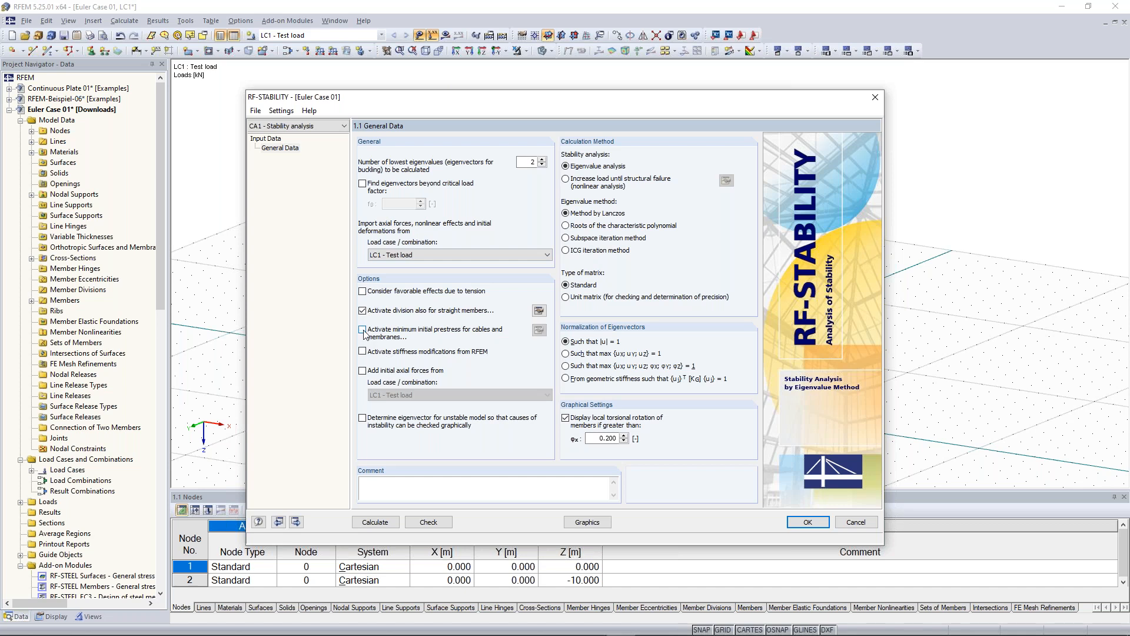
Set the minimum number of member divisions to 10 for straight members not integrated in surfaces in the FE mesh settings
click(539, 312)
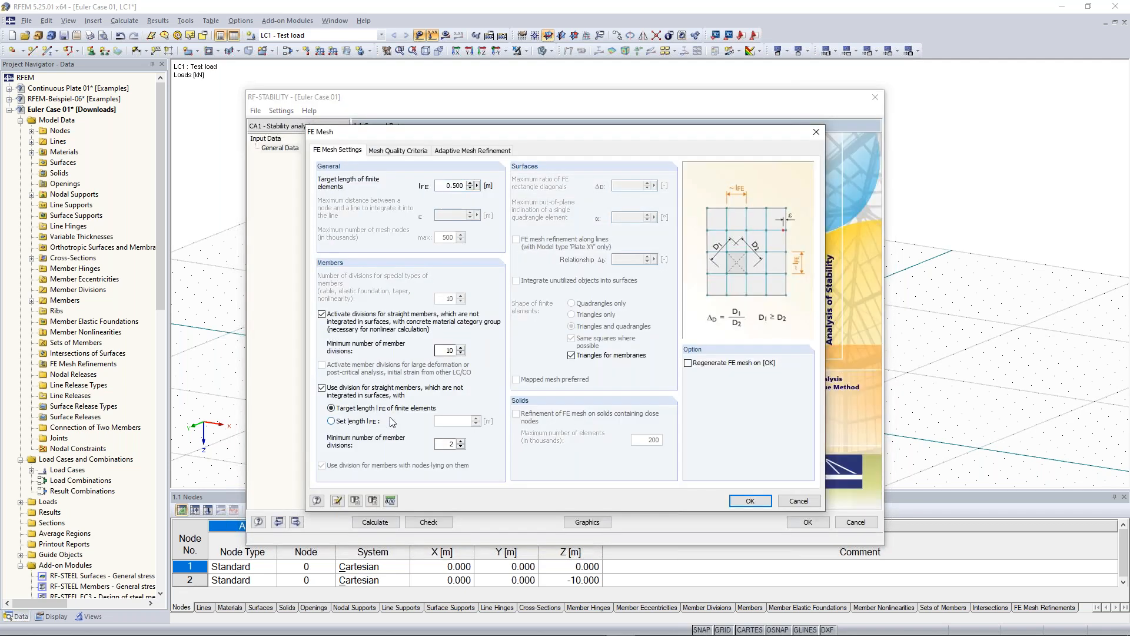
click(445, 446)
key(BackSpace)
text(10)
click(750, 501)
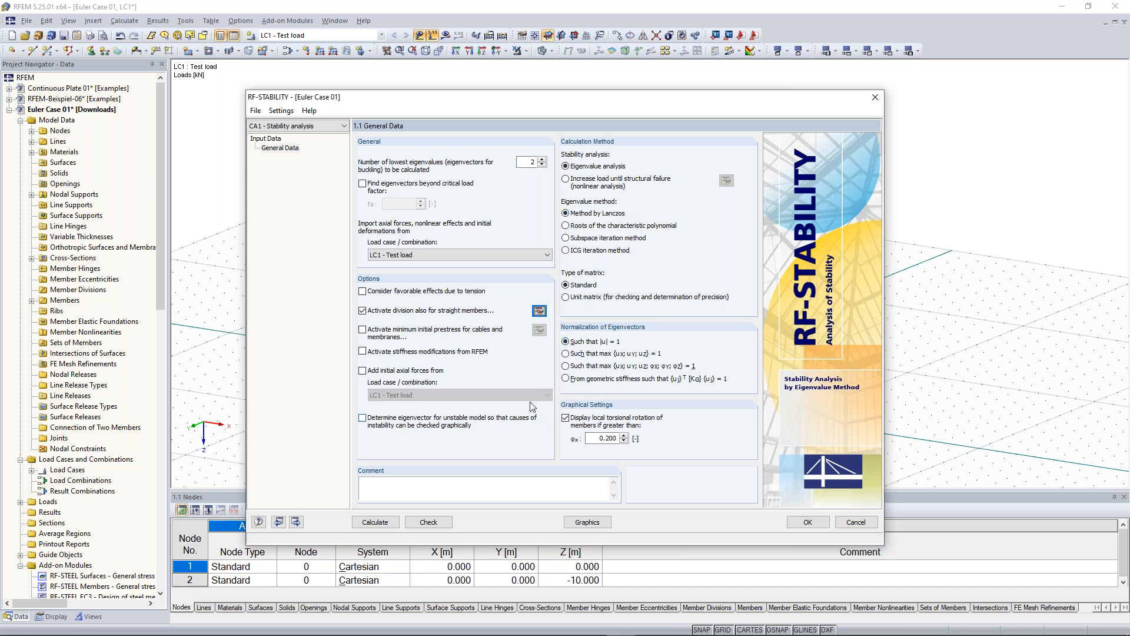
Calculate the stability case and examine the critical load factors and the column's effective lengths and critical loads
click(375, 522)
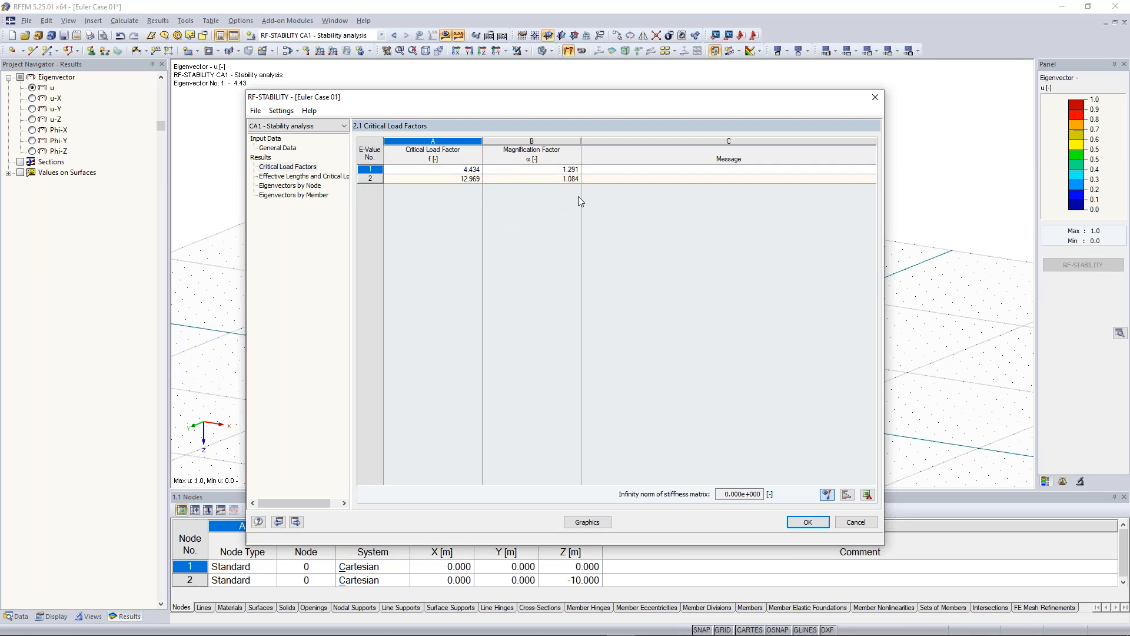
click(558, 170)
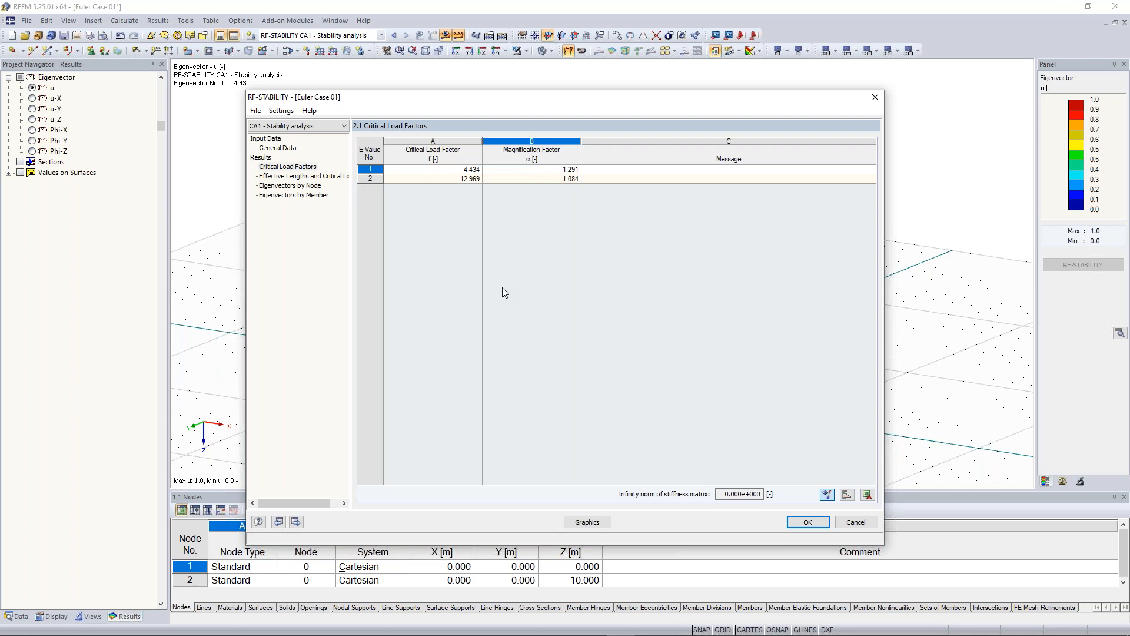
click(303, 176)
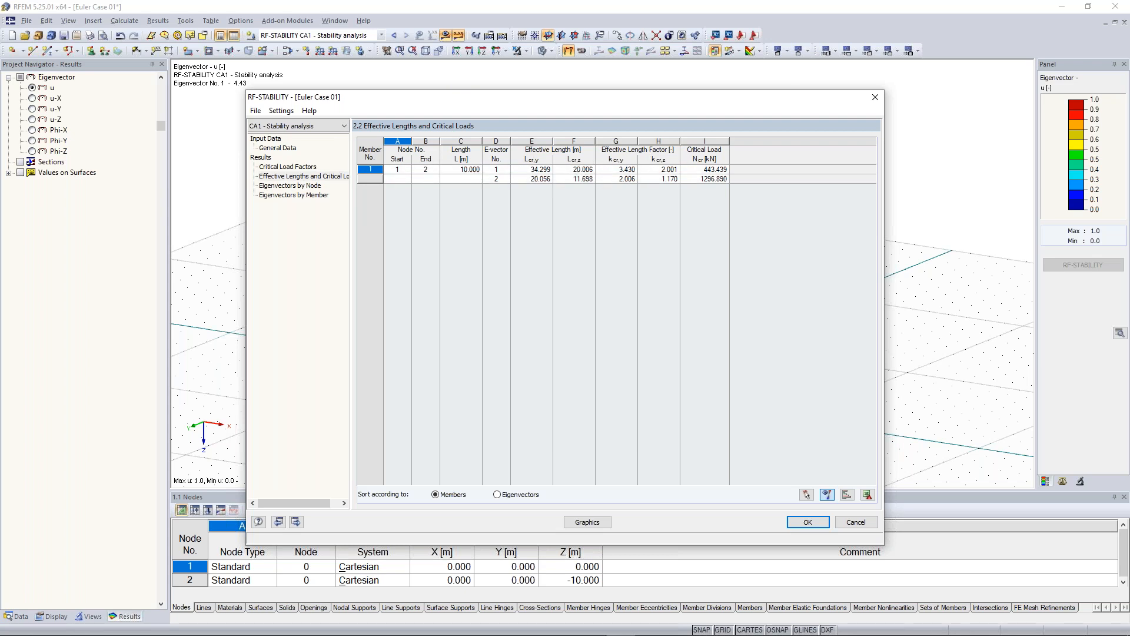
click(719, 170)
click(294, 167)
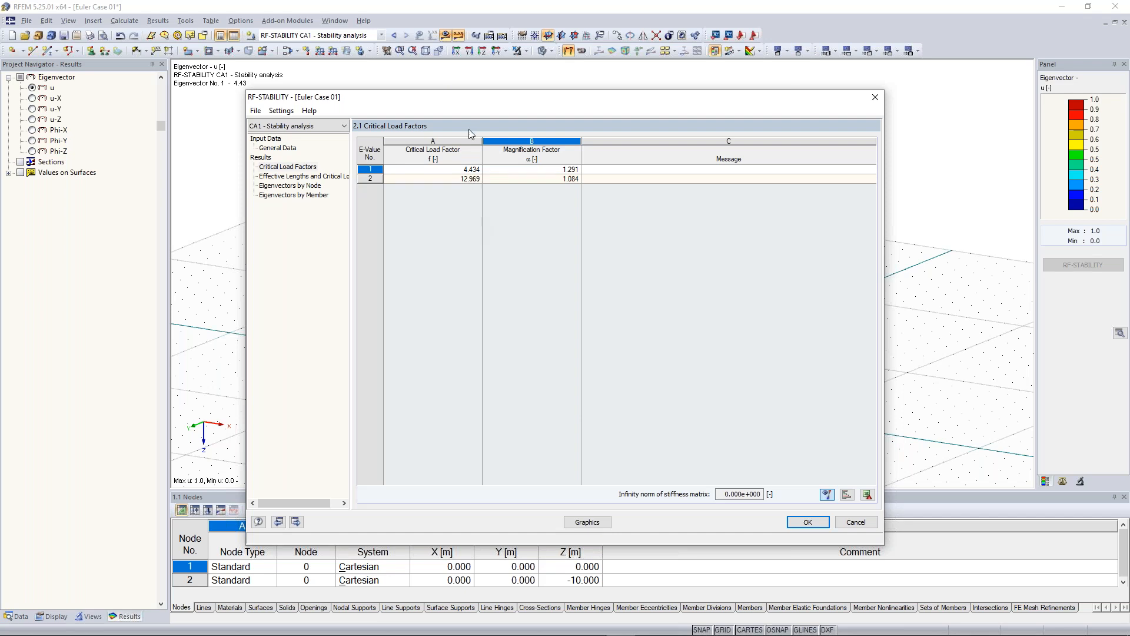
drag(489, 108, 491, 292)
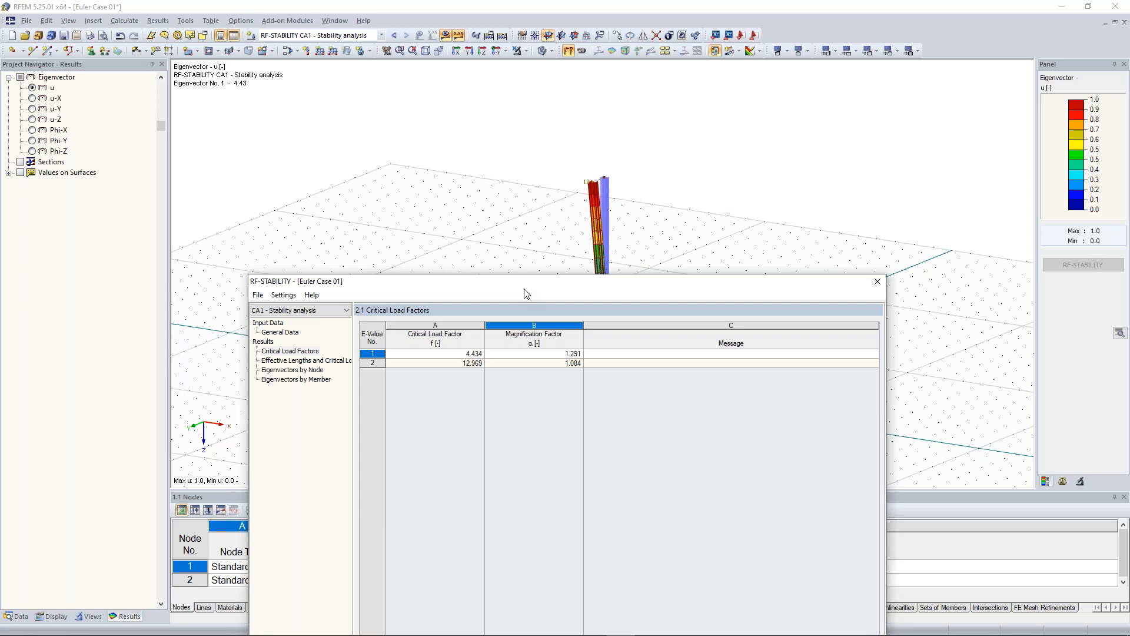
drag(525, 293, 530, 122)
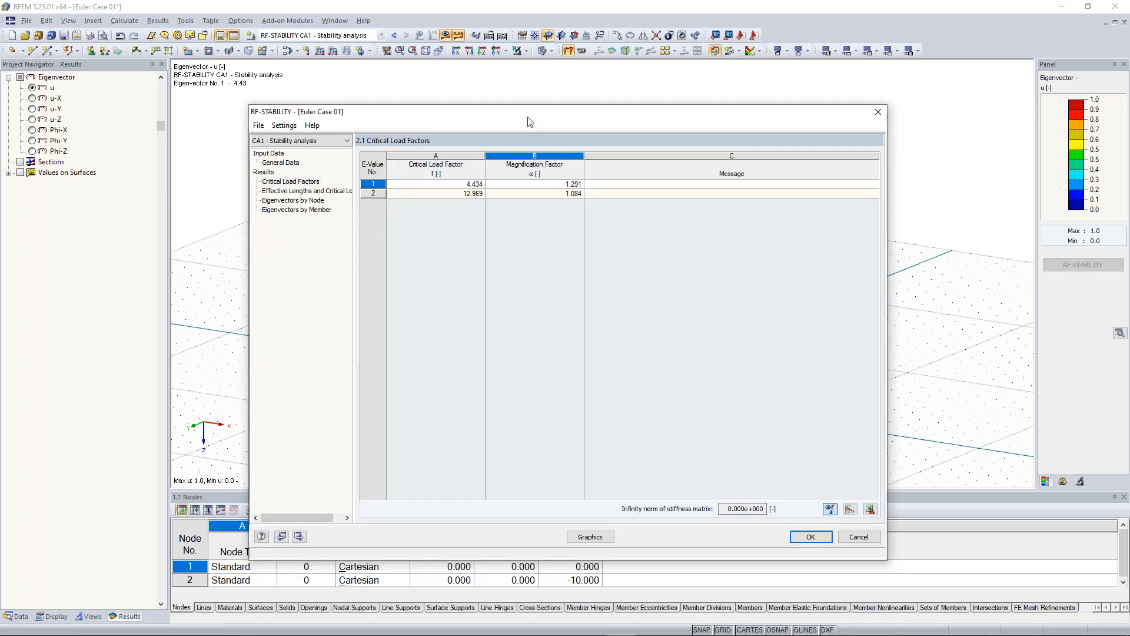
Show the buckling shape of eigenvector No. 1 graphically on the column model
click(590, 536)
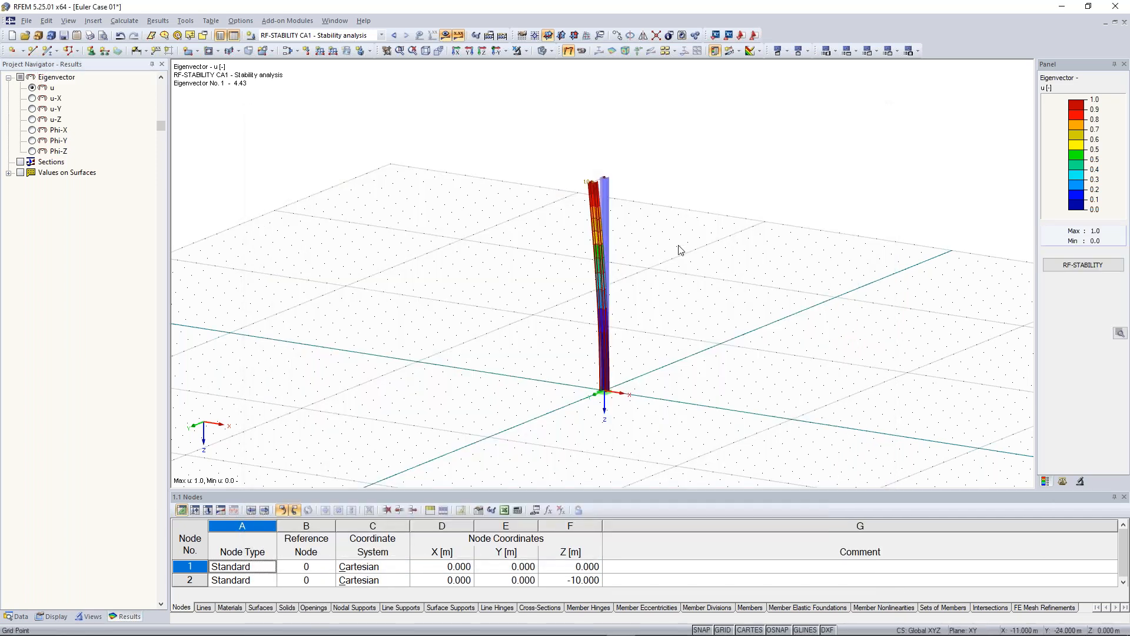
scroll(599, 194, up, 3)
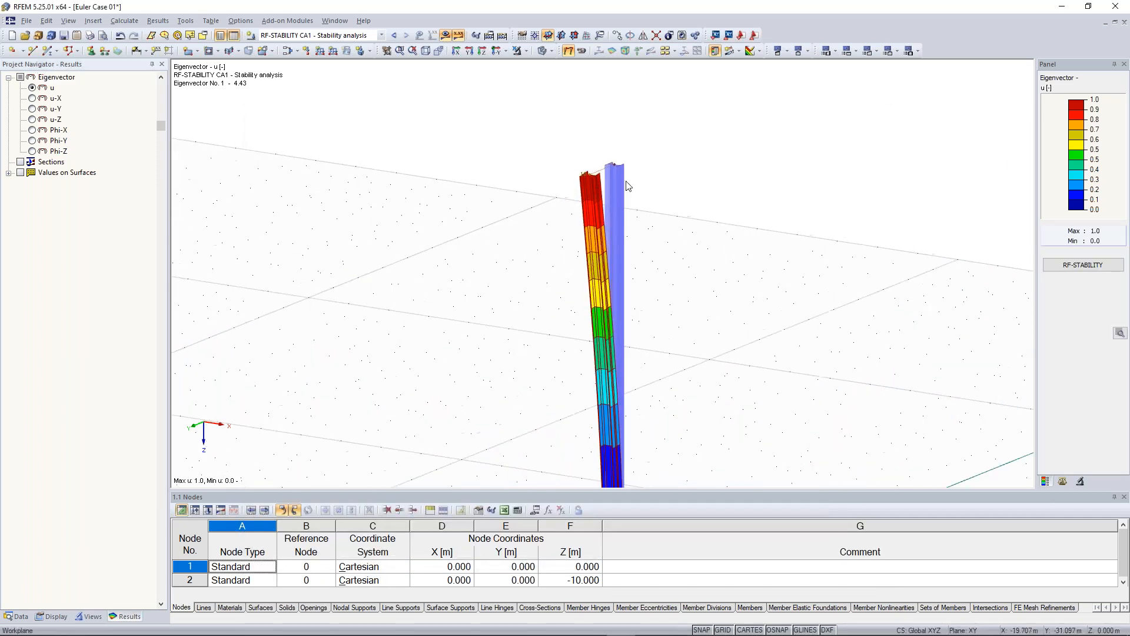
ctrl+middle_drag(721, 152, 651, 192)
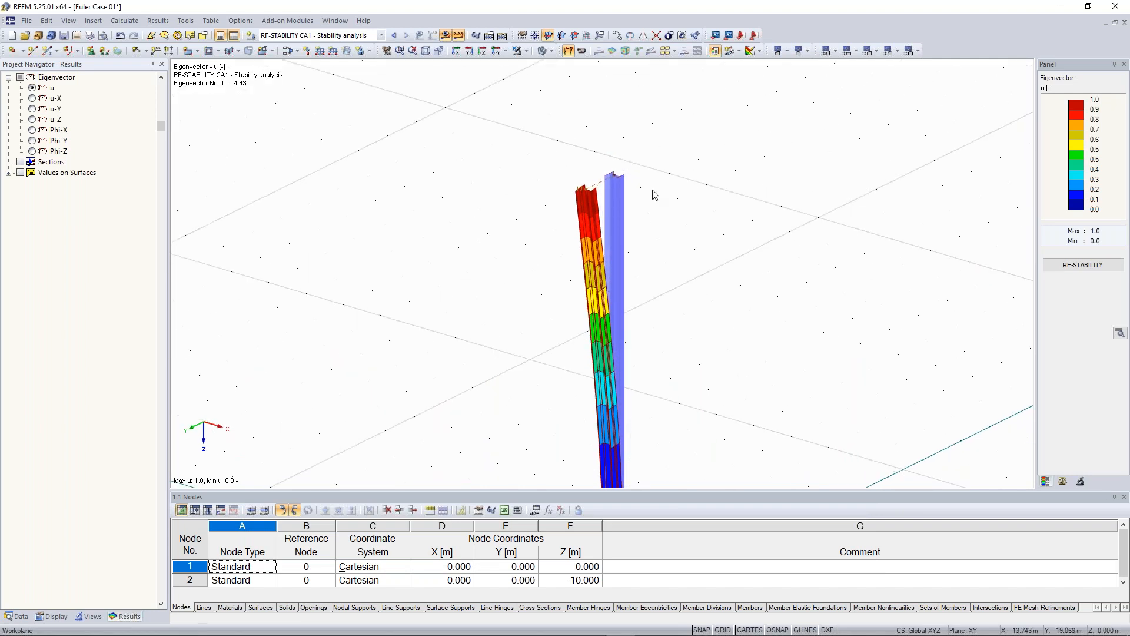
Turn on the local axis systems of members for the column and compare them with the buckling direction
middle_drag(666, 318, 627, 151)
right_click(624, 147)
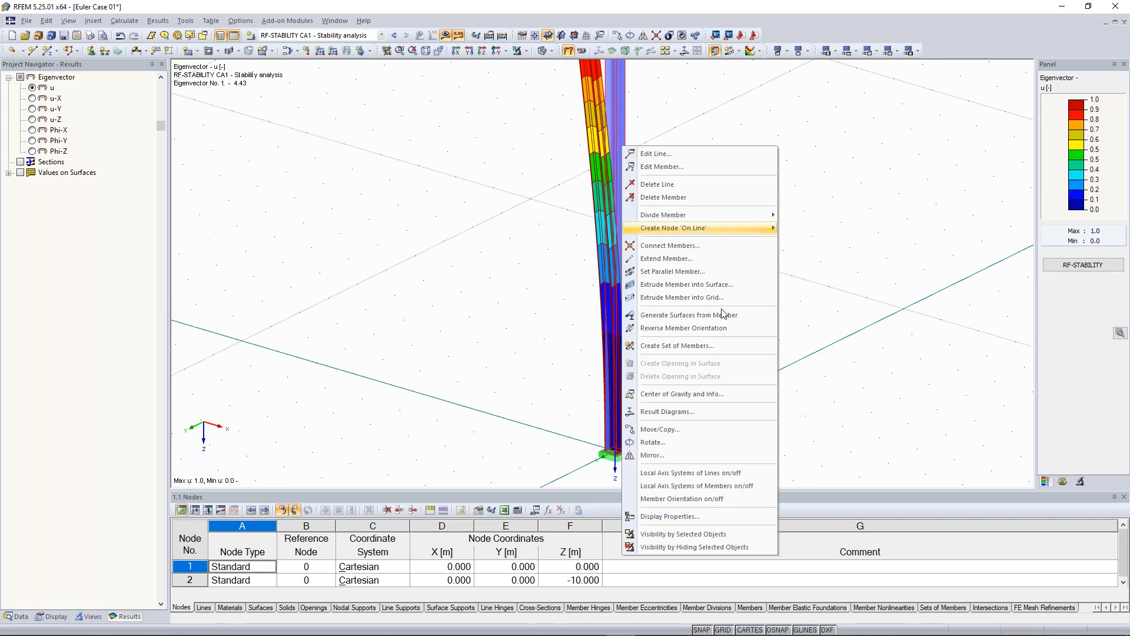
click(751, 488)
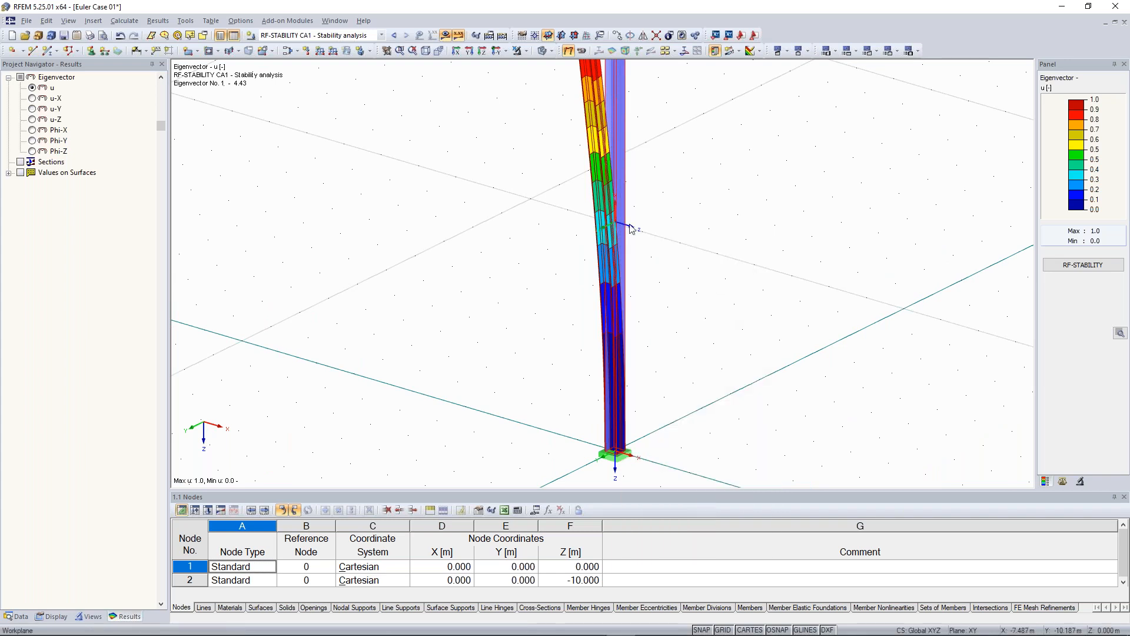
ctrl+middle_drag(658, 207, 606, 207)
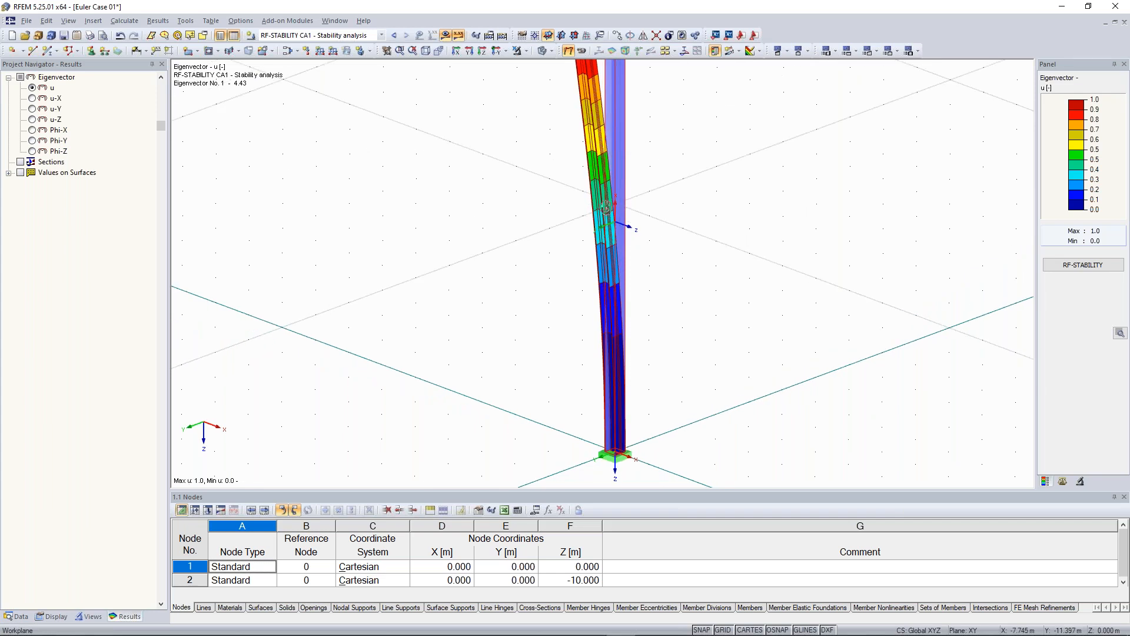
ctrl+middle_drag(606, 208, 592, 355)
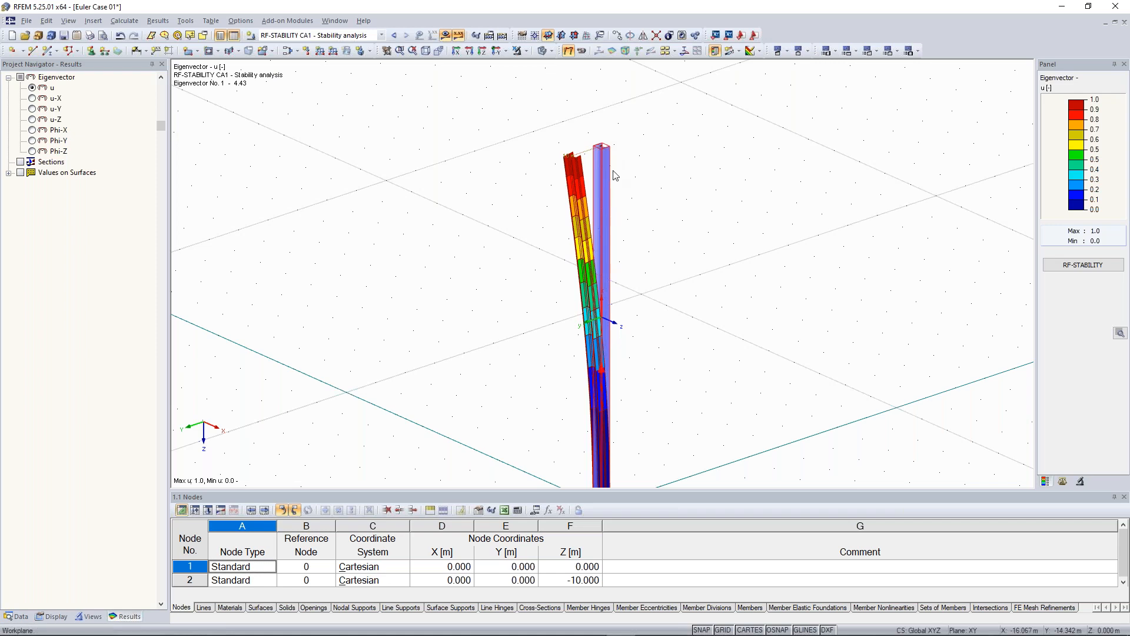
Switch the displayed buckling shape to eigenvector No. 2 and inspect its direction relative to the member axes
click(1062, 481)
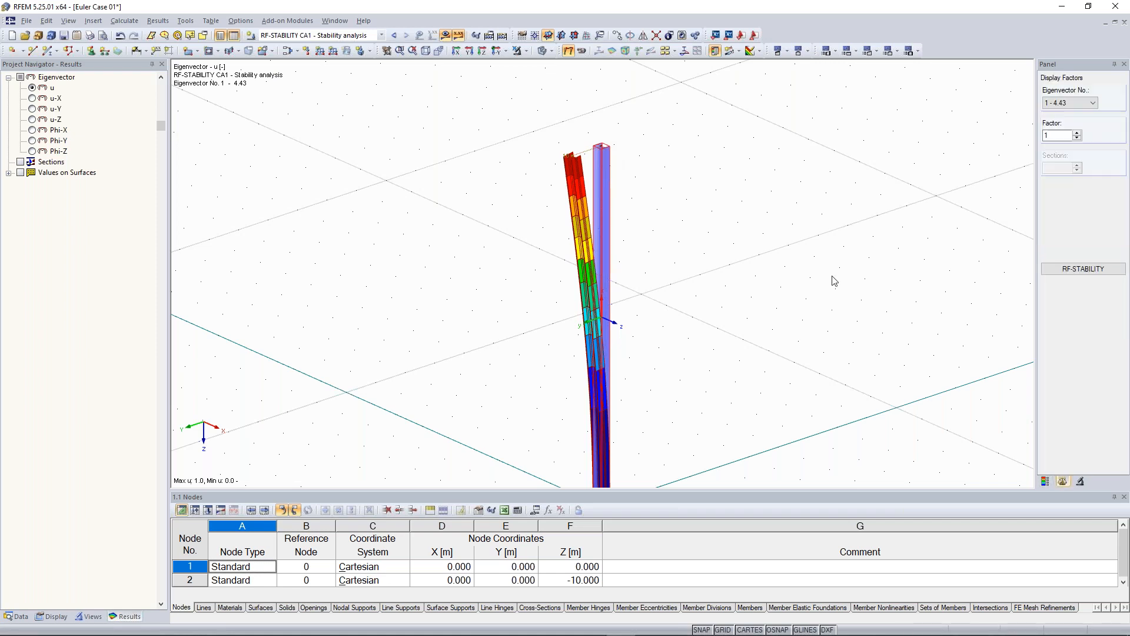
click(1085, 104)
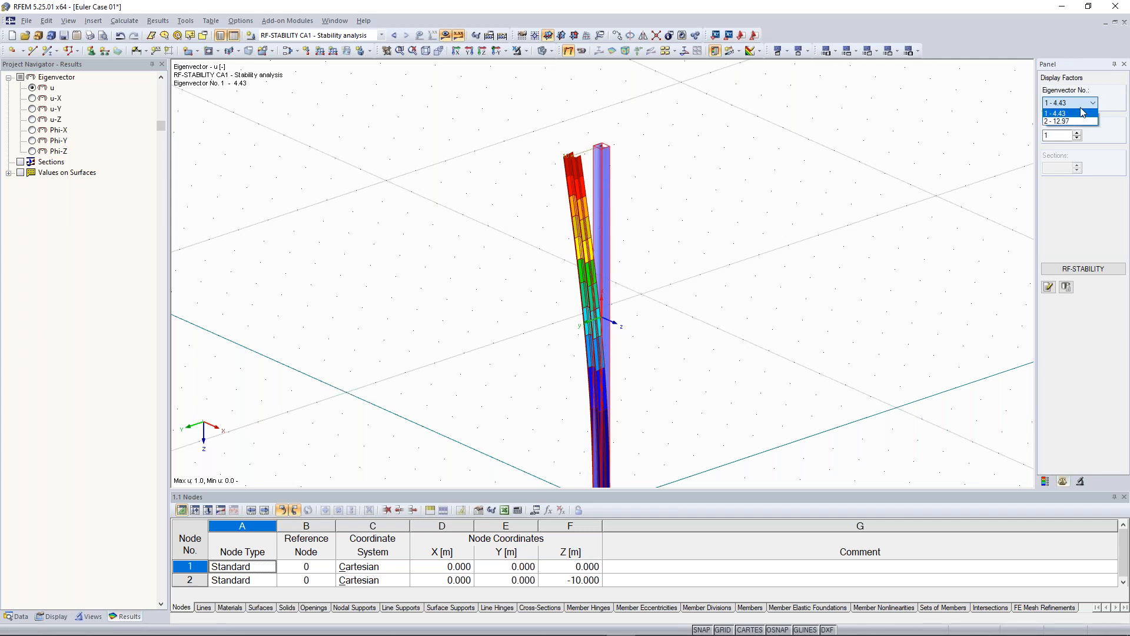
click(1075, 121)
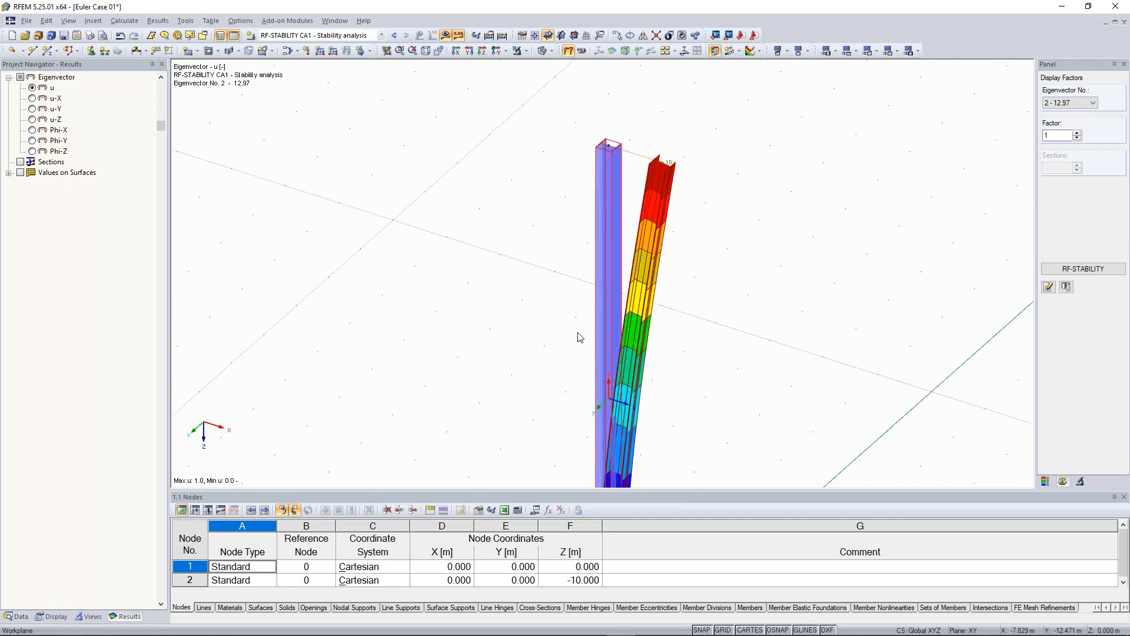
ctrl+middle_drag(574, 294, 557, 253)
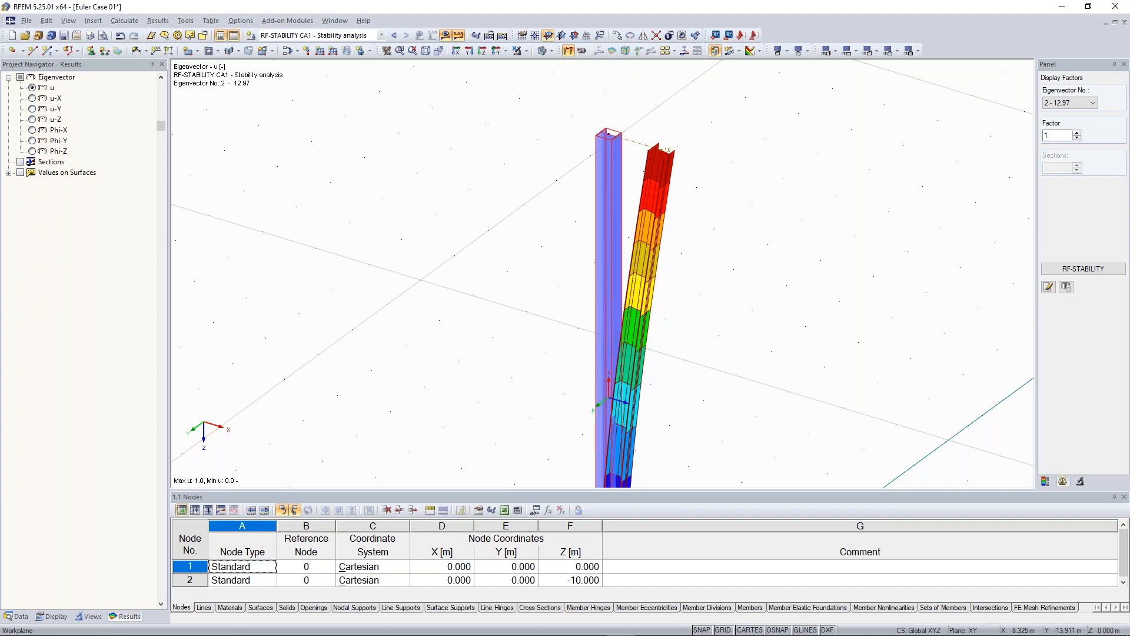
Return to load case LC1 - Test load and set the vertical nodal force Pz at the column's top to 443 kN
click(394, 35)
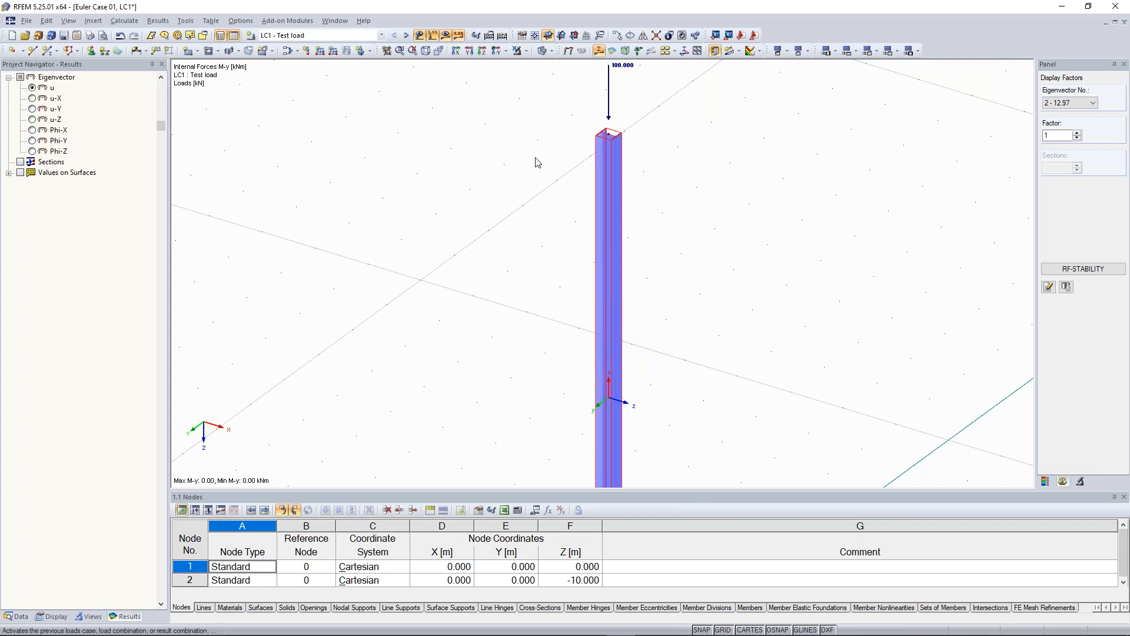
scroll(528, 159, down, 4)
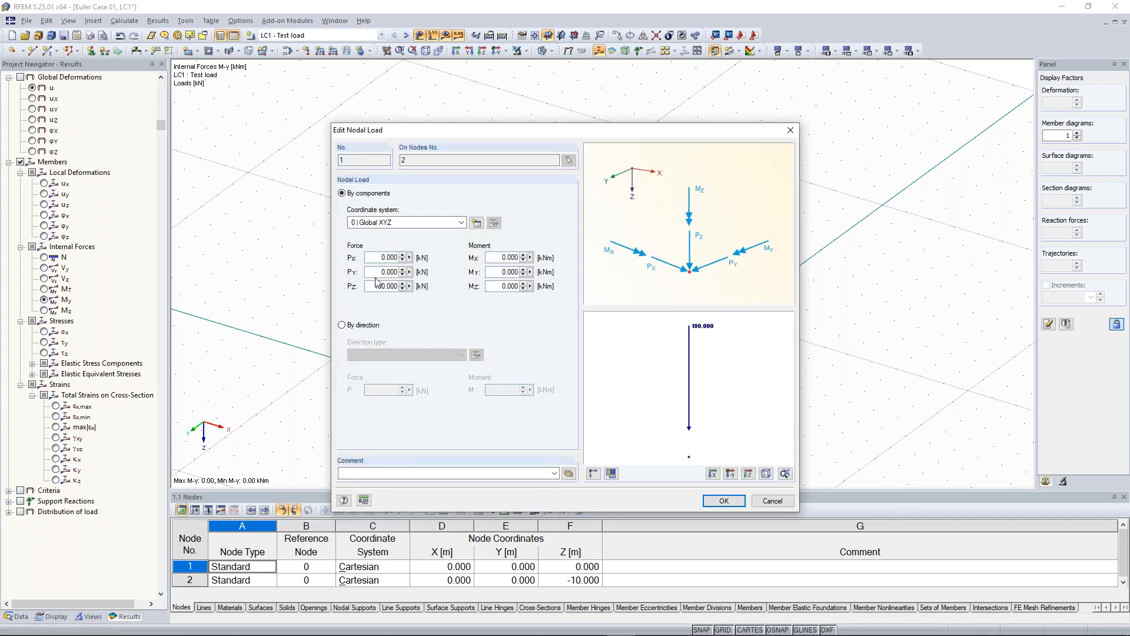
double_click(398, 287)
text(443)
click(717, 504)
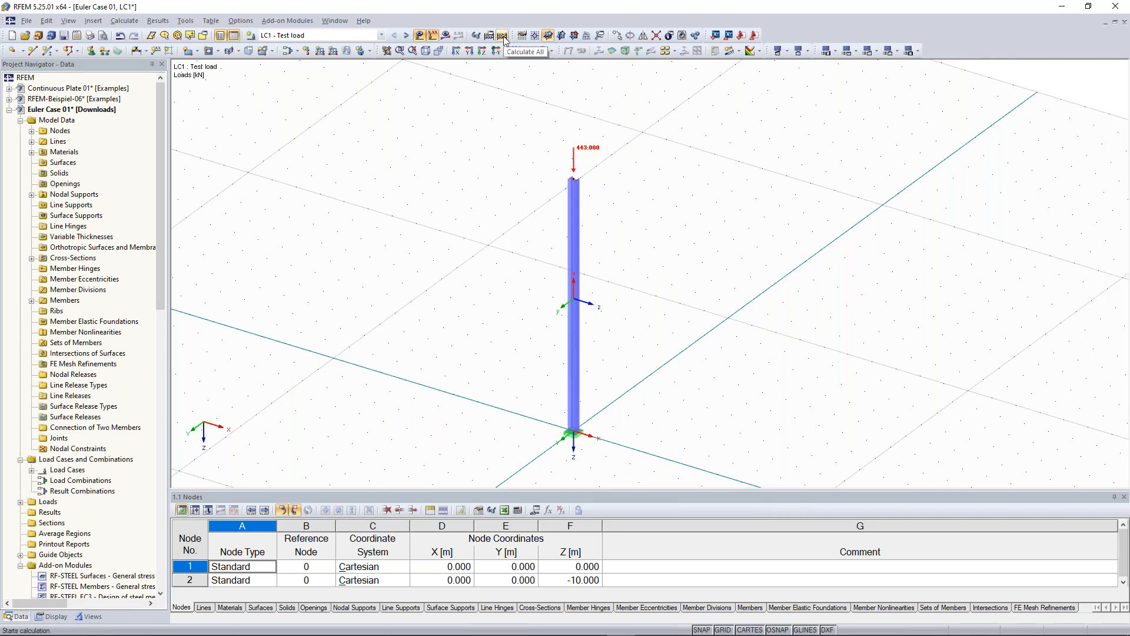
Recalculate all load and stability cases and view the first eigenvector of RF-STABILITY CA1 on the column
click(406, 36)
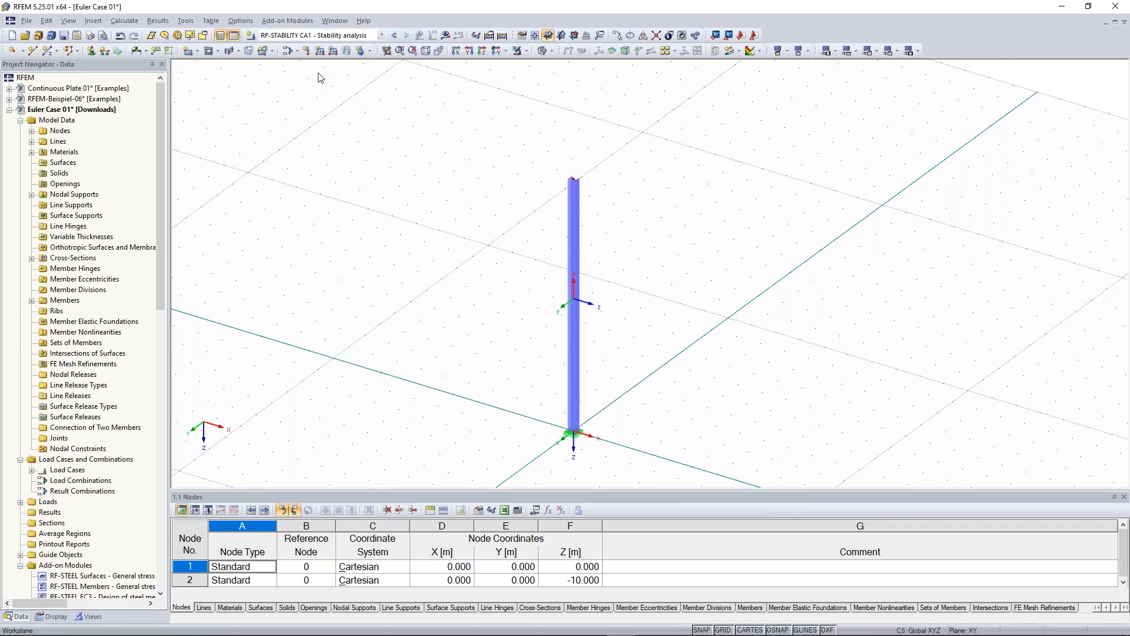
click(395, 36)
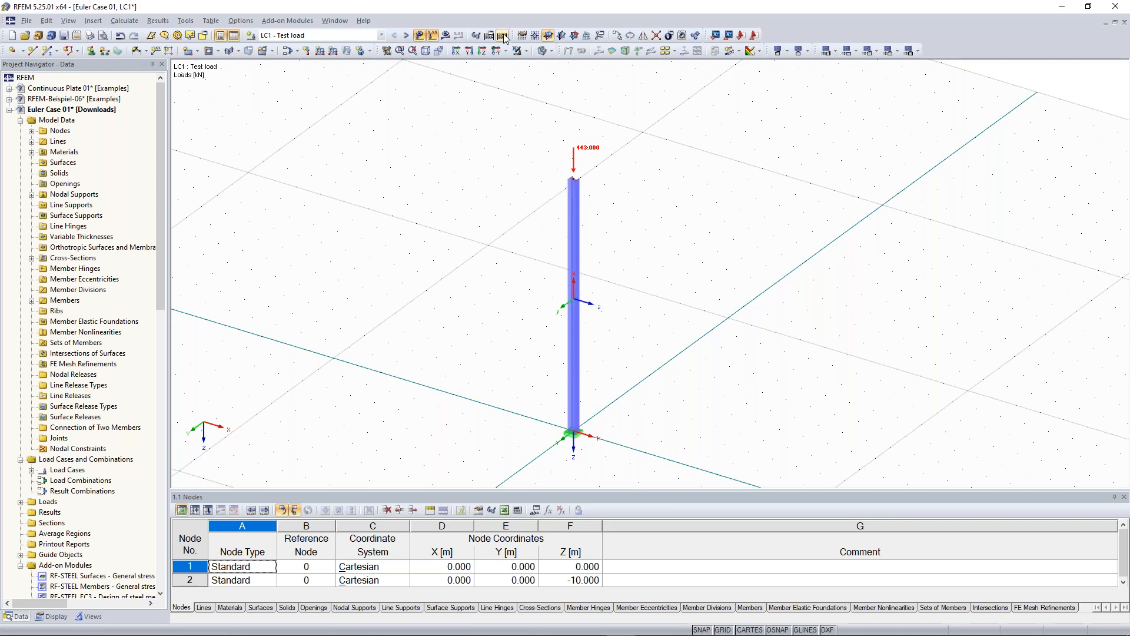
click(502, 36)
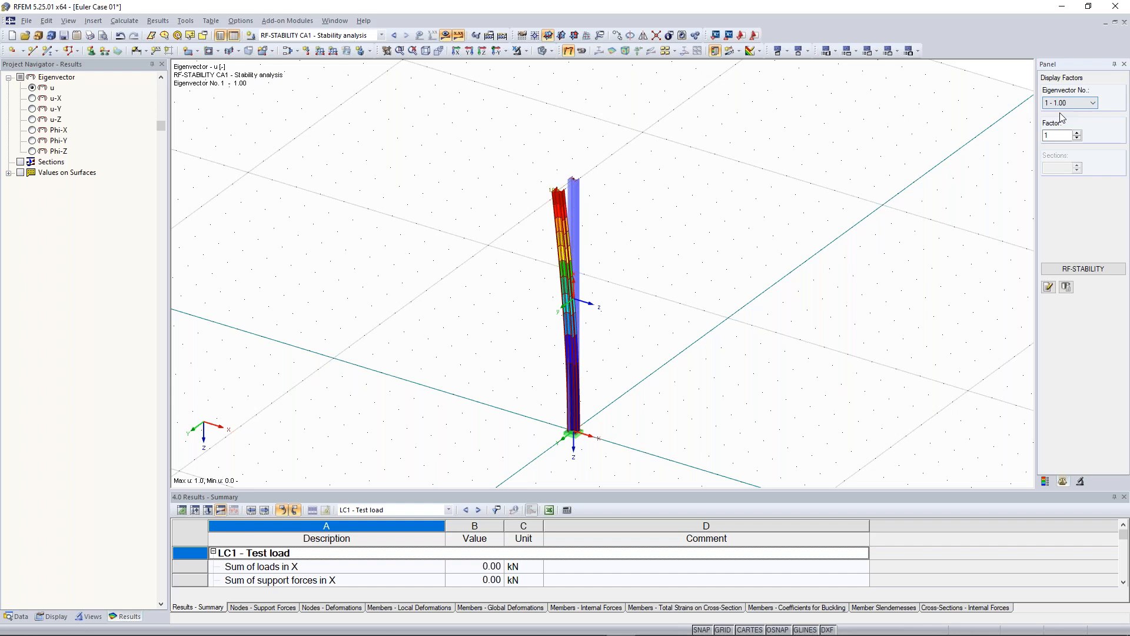
ctrl+middle_drag(688, 281, 673, 272)
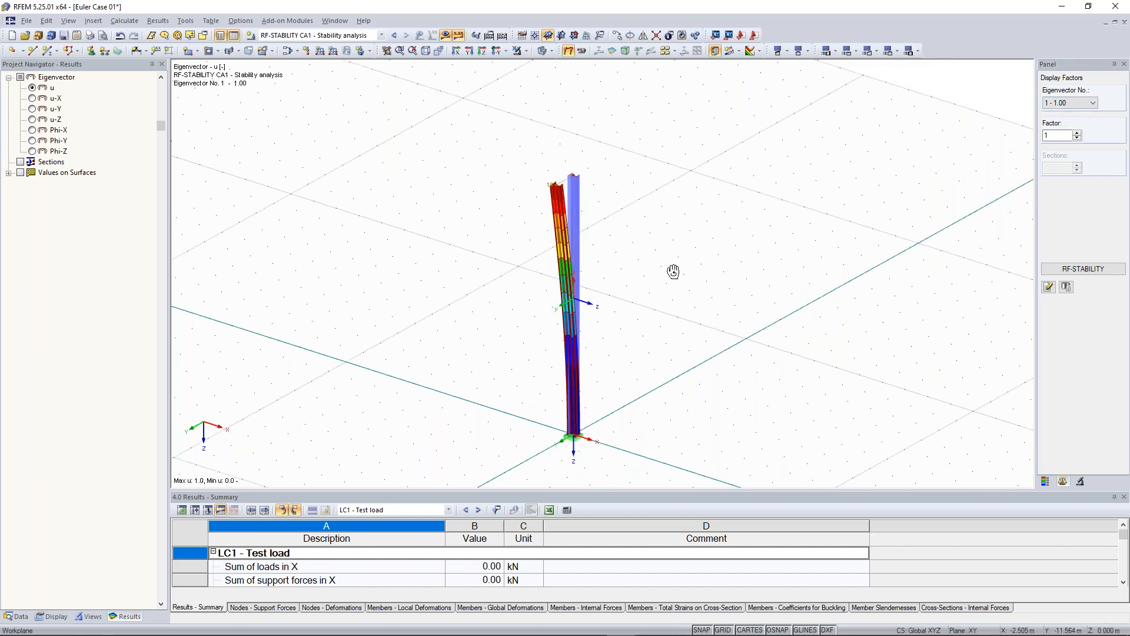
ctrl+middle_drag(673, 272, 672, 268)
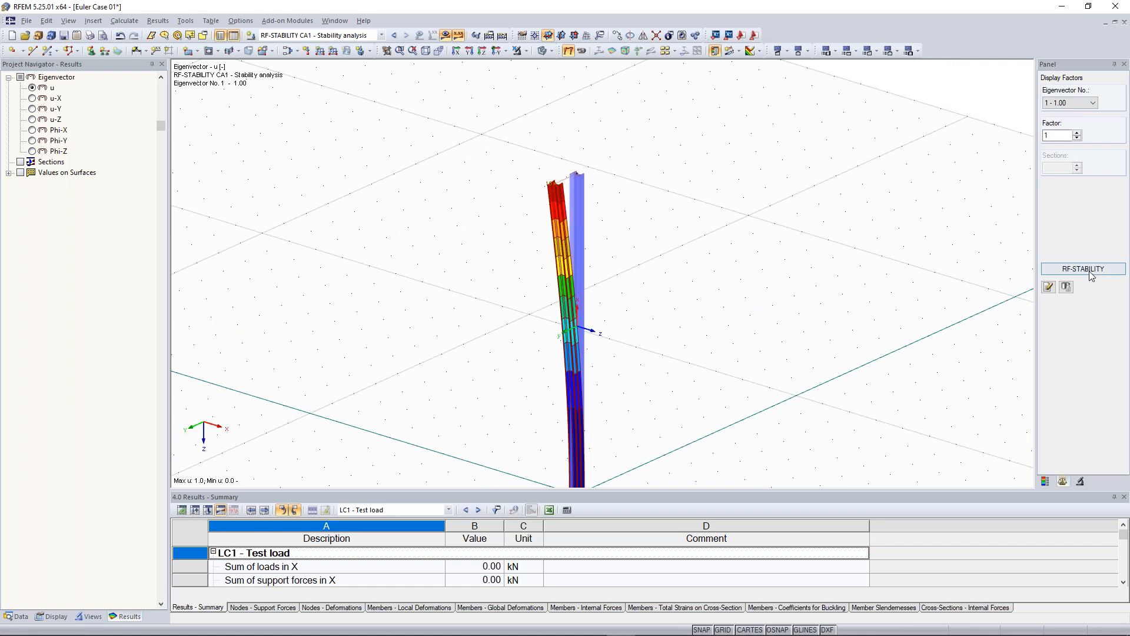
Check the critical load factors of the recalculated case in RF-STABILITY, keeping the buckled column in view, and close the module
click(1088, 271)
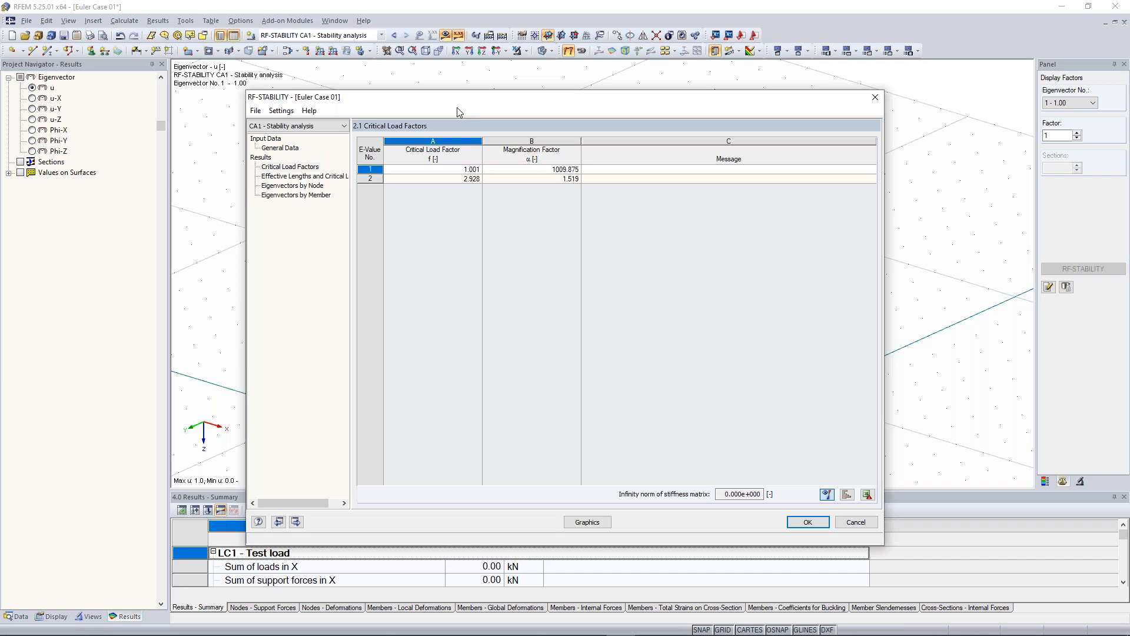
drag(456, 107, 427, 270)
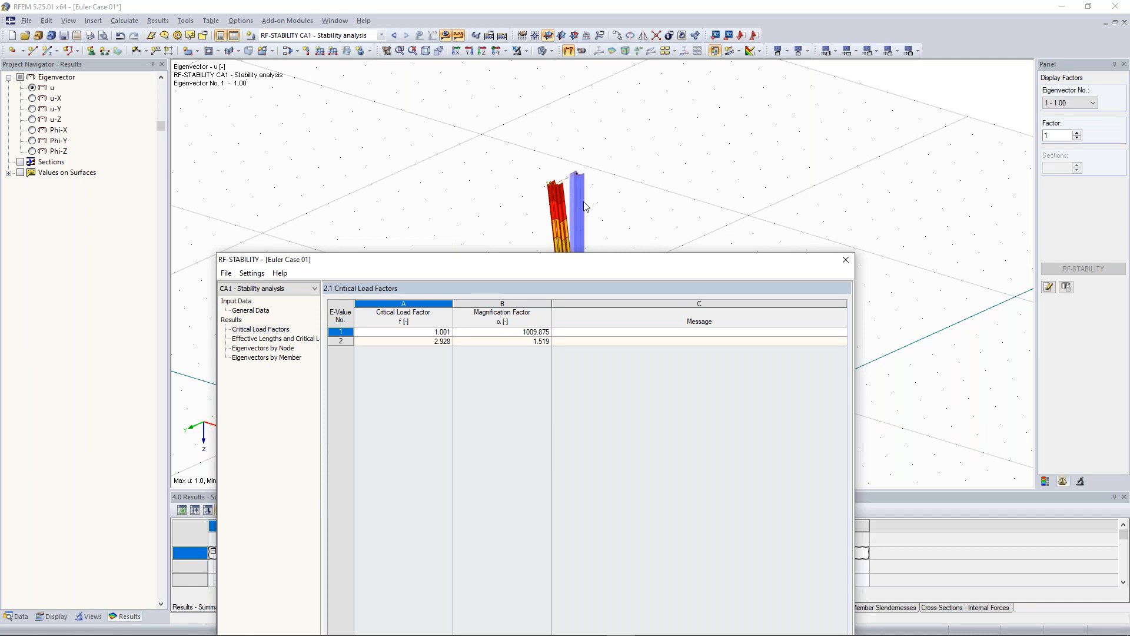
click(846, 259)
Return to load case LC1 - Test load and raise the vertical nodal force Pz at the column's top to 444 kN
click(357, 35)
click(357, 46)
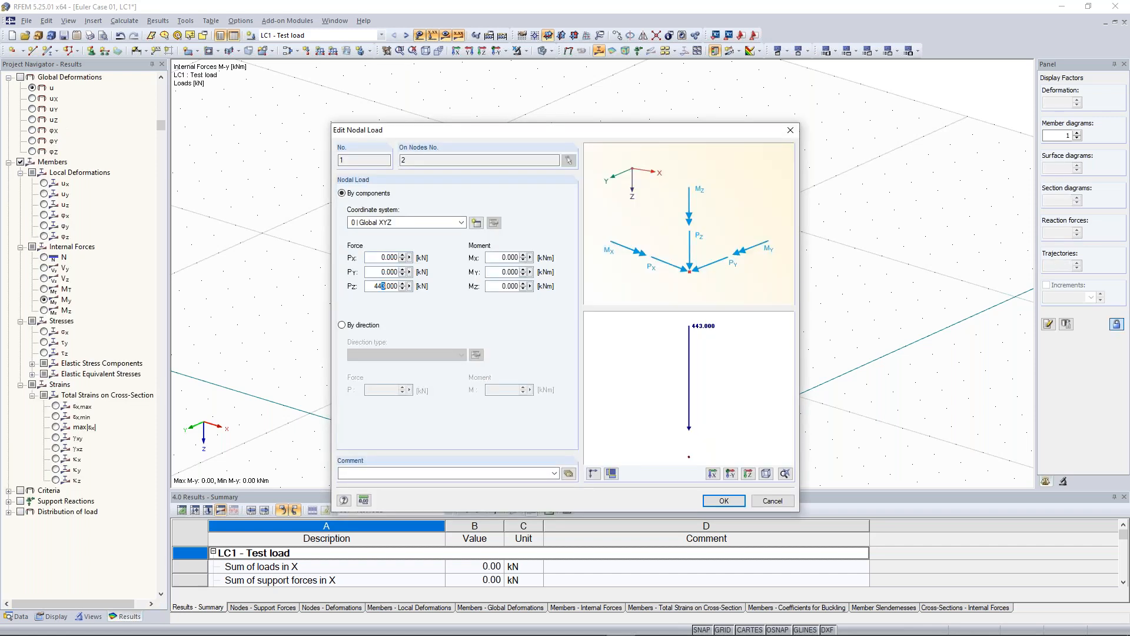
text(444.000)
click(724, 500)
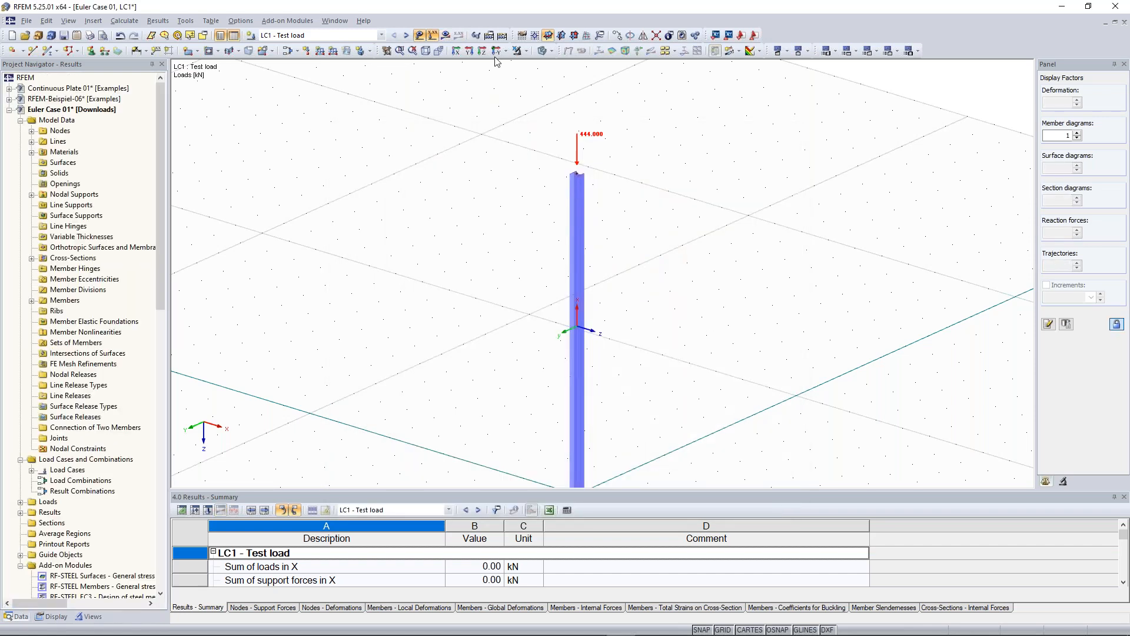
Try to calculate all cases with the 444 kN load, close the calculation messages and inspect the column
click(501, 35)
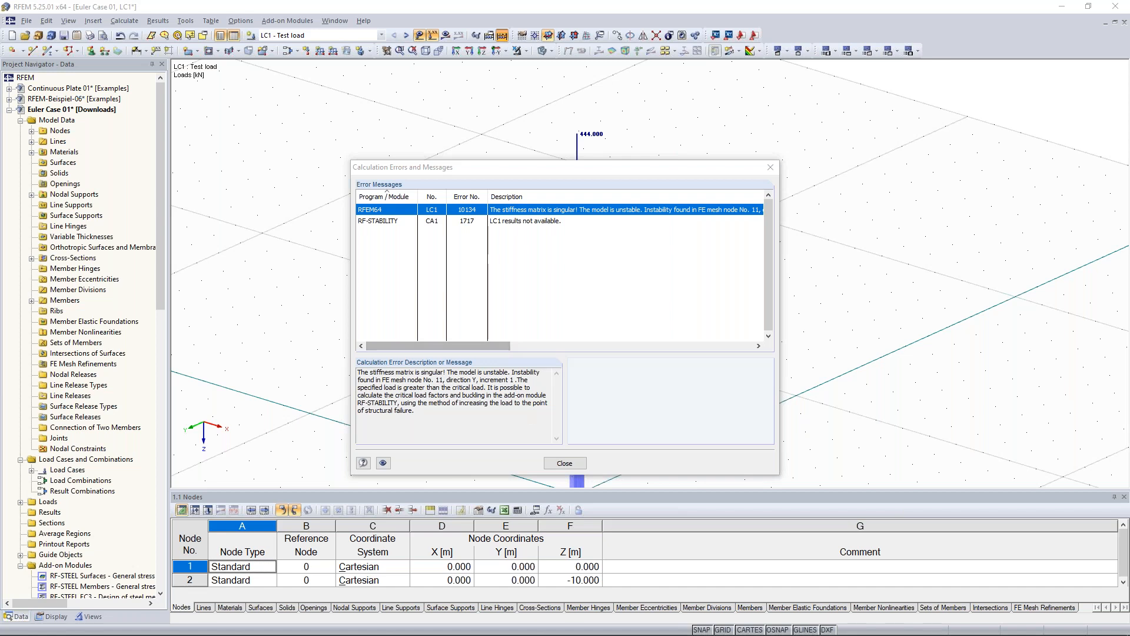
click(564, 462)
scroll(524, 312, down, 2)
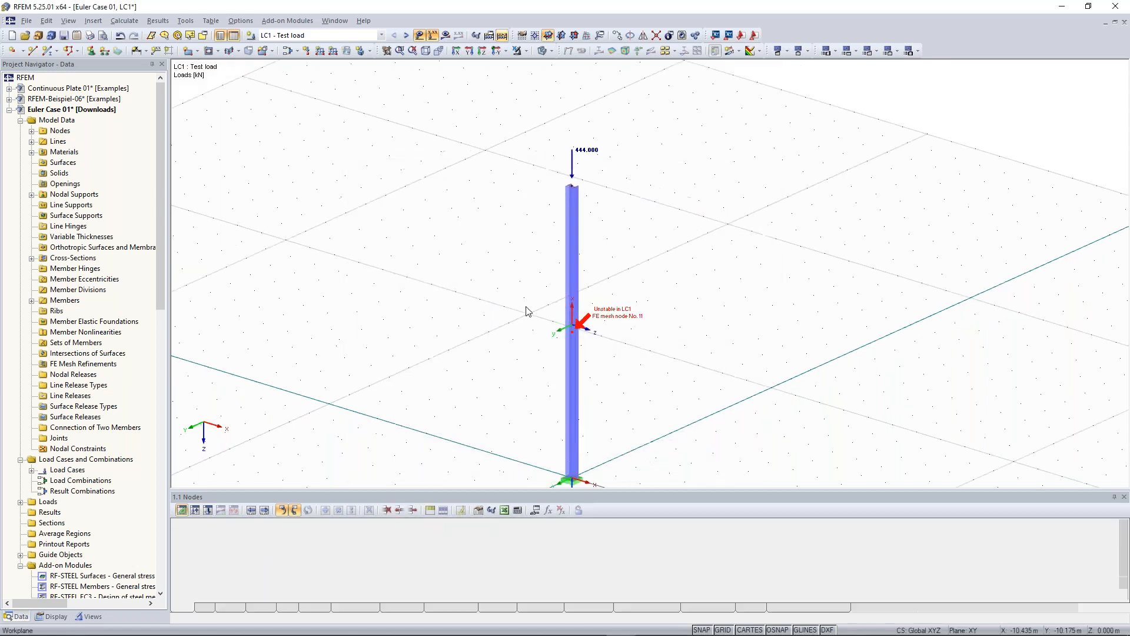
middle_drag(631, 339, 636, 310)
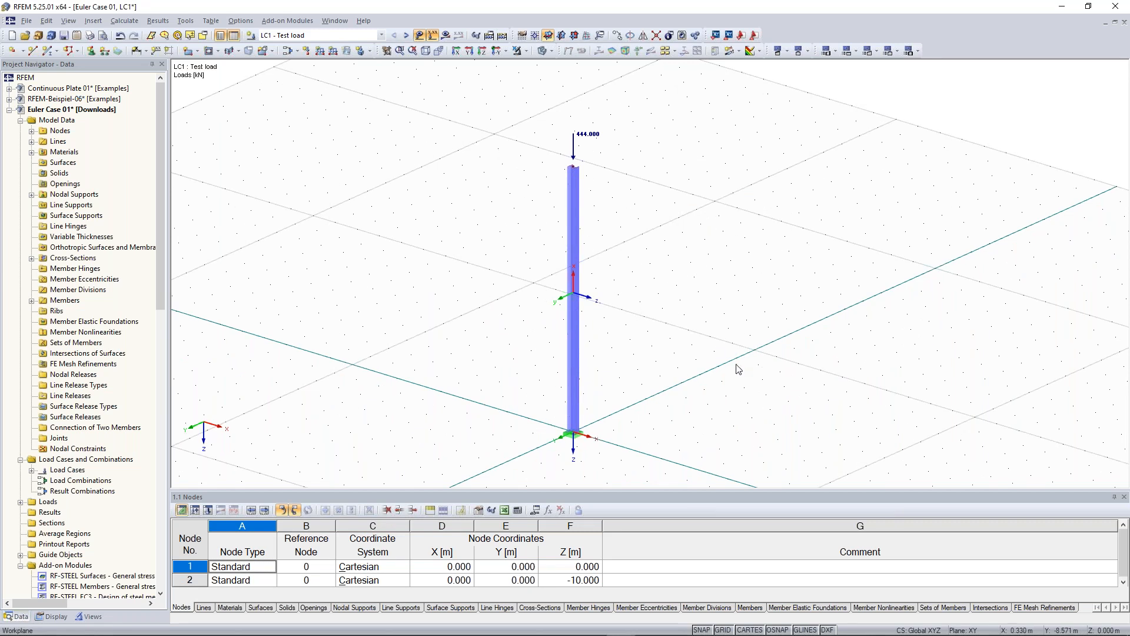
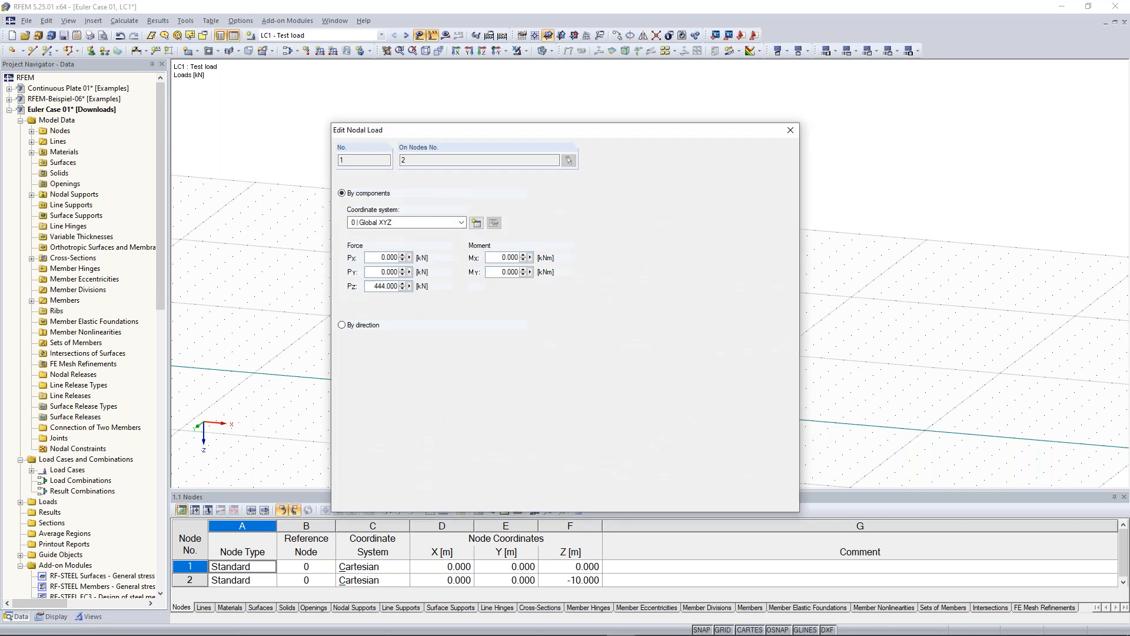
Set the vertical nodal force Pz at the column's top back to 100 kN
double_click(373, 287)
text(1)
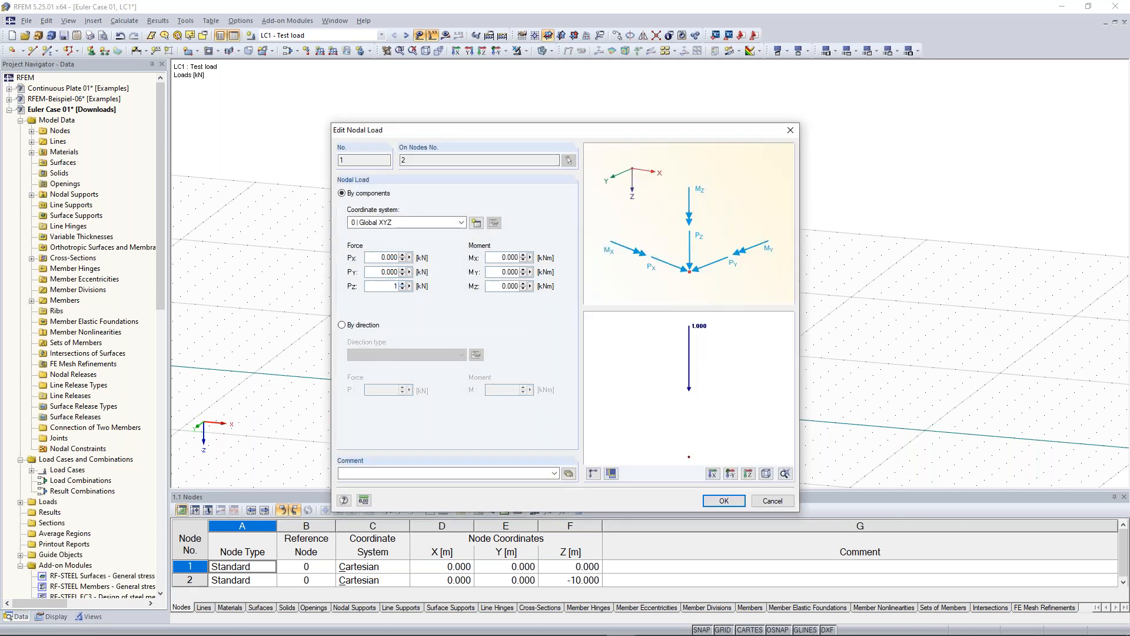
text(00)
click(724, 500)
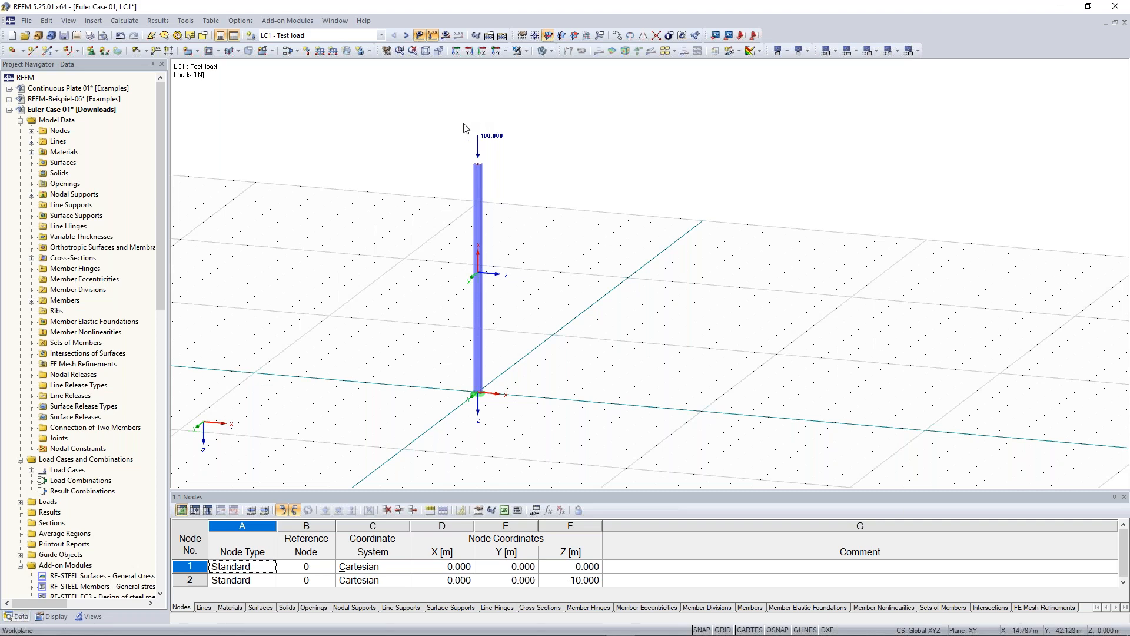
Copy the column together with its support and nodal load once, displaced 10 m in the global X direction
drag(371, 94, 582, 434)
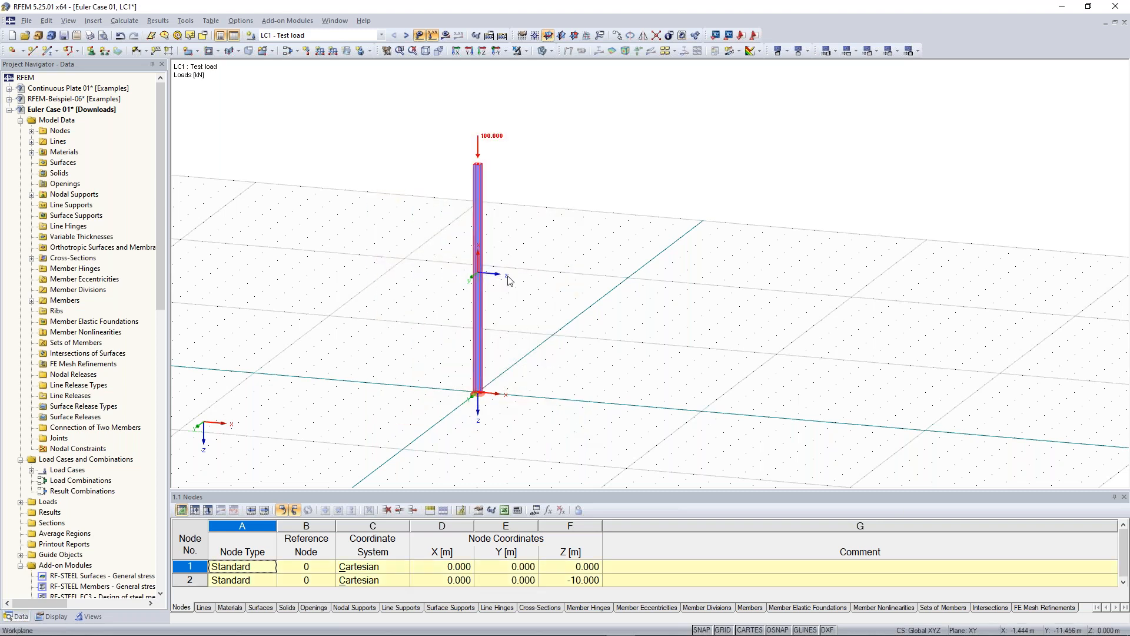
right_click(477, 208)
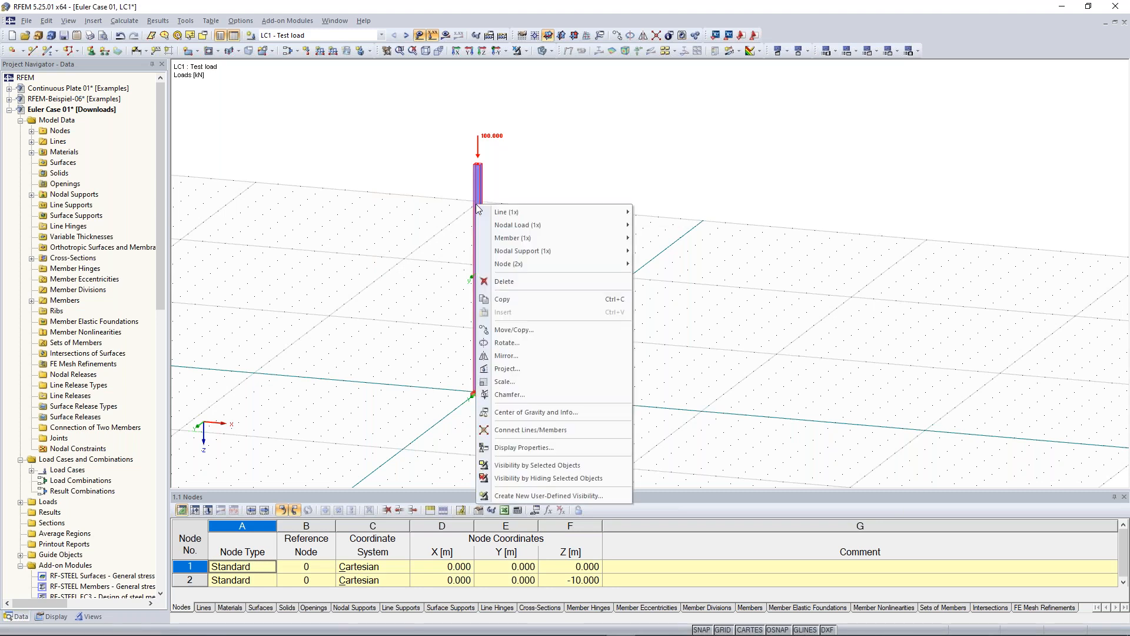
click(585, 334)
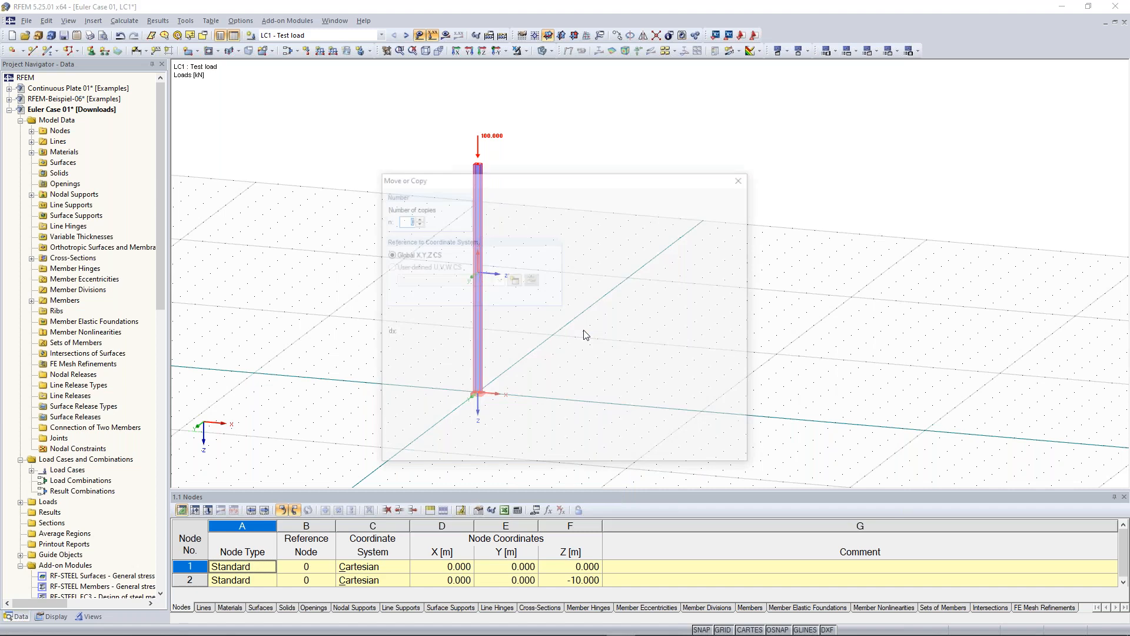
drag(459, 176, 164, 94)
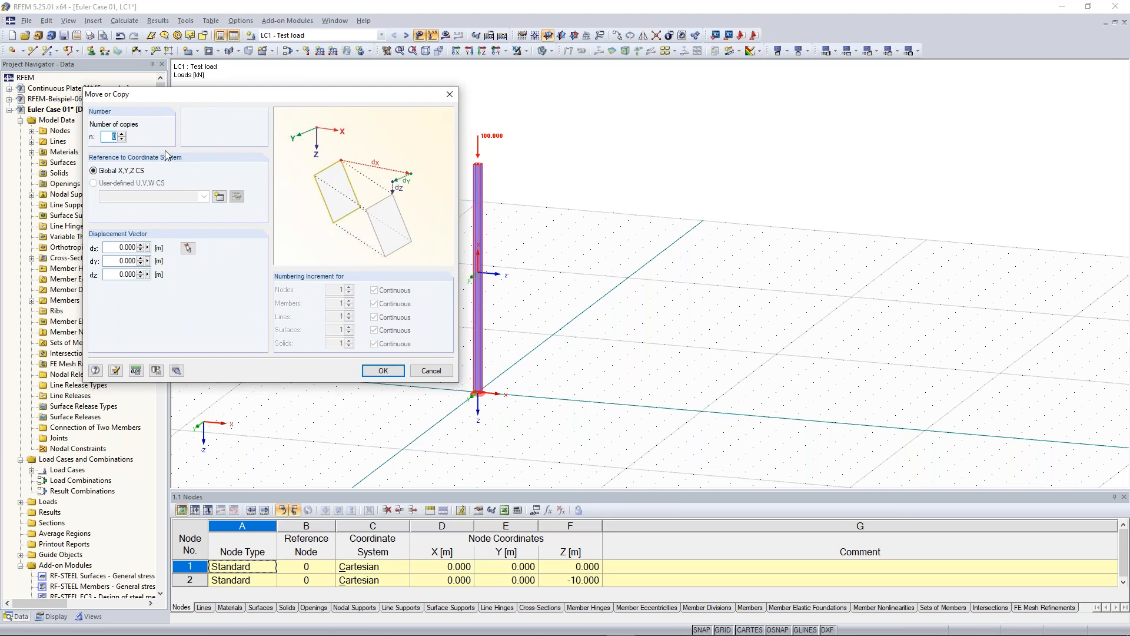
click(123, 134)
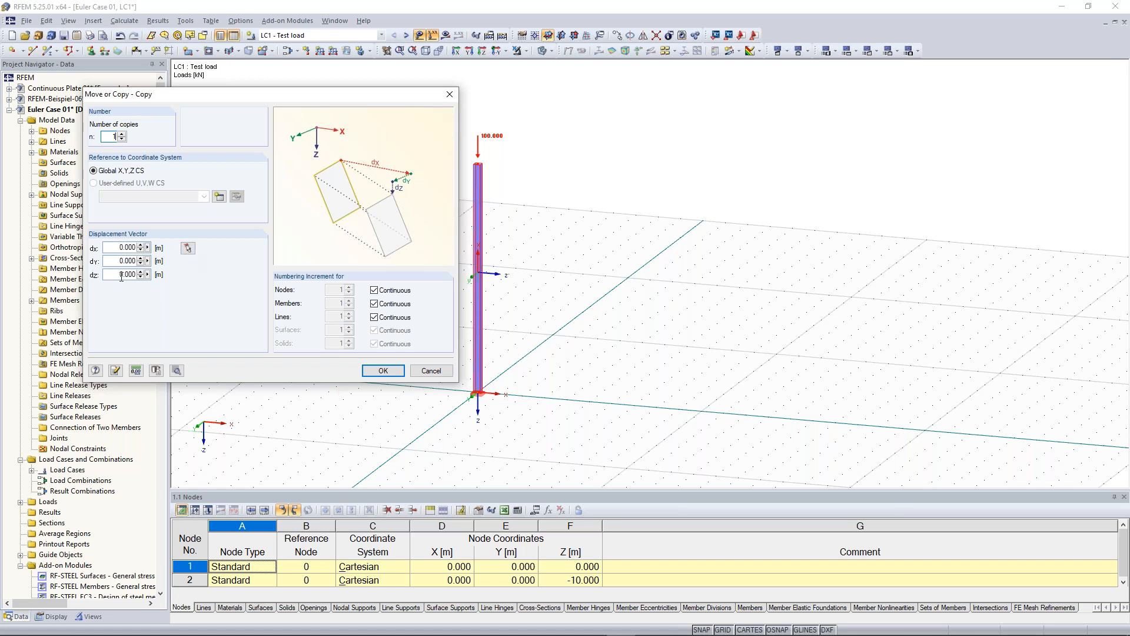
double_click(123, 247)
text(10)
key(BackSpace)
key(BackSpace)
click(188, 248)
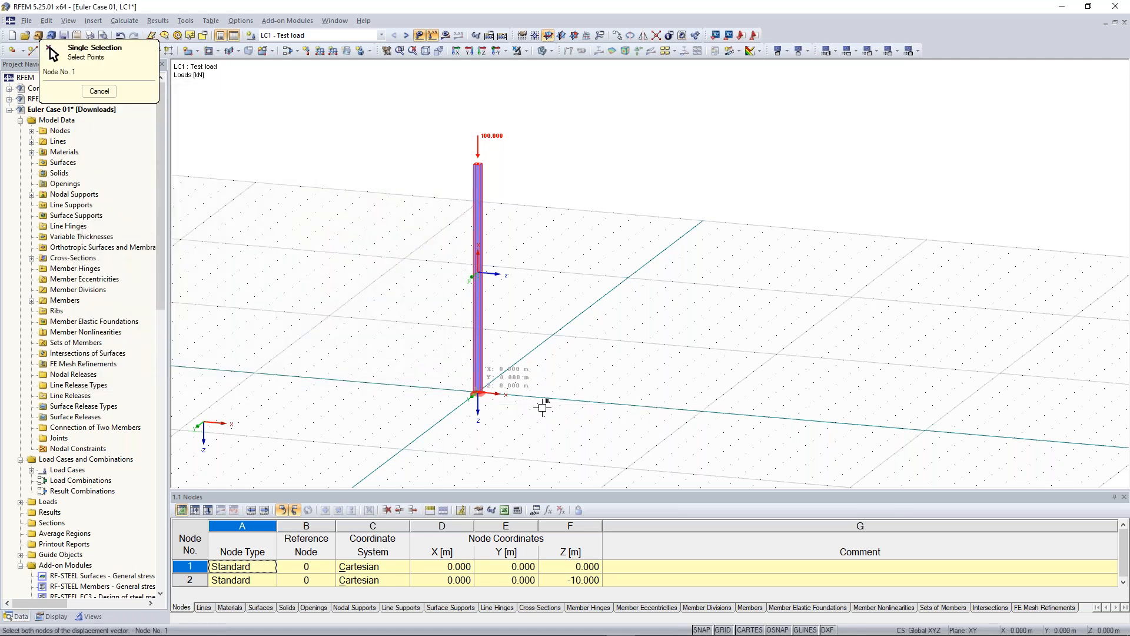
click(700, 409)
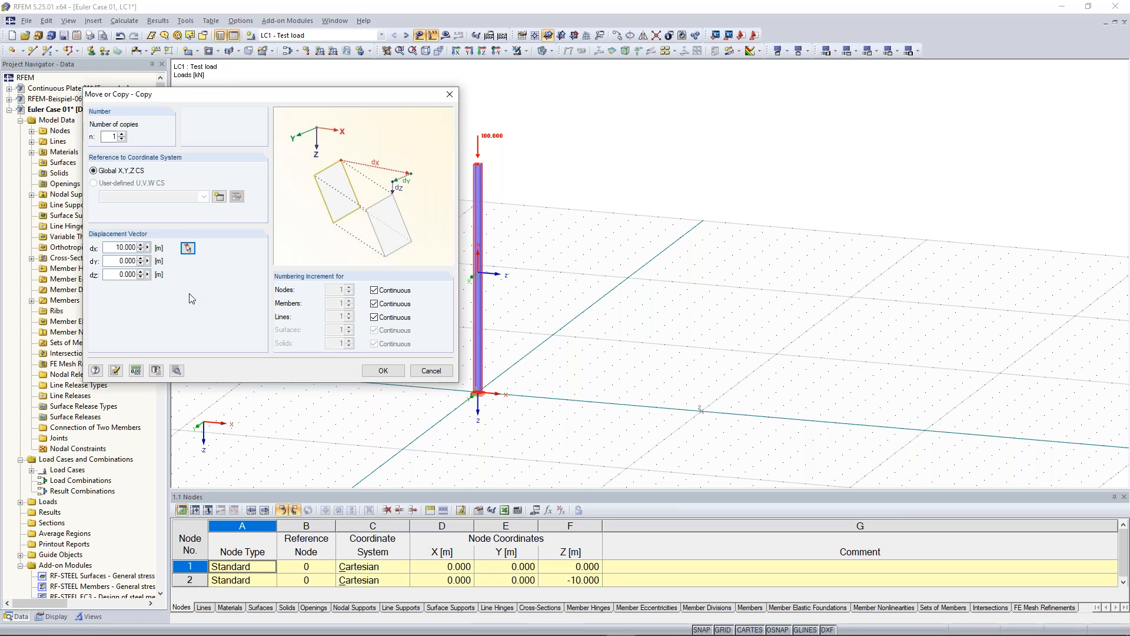
click(389, 374)
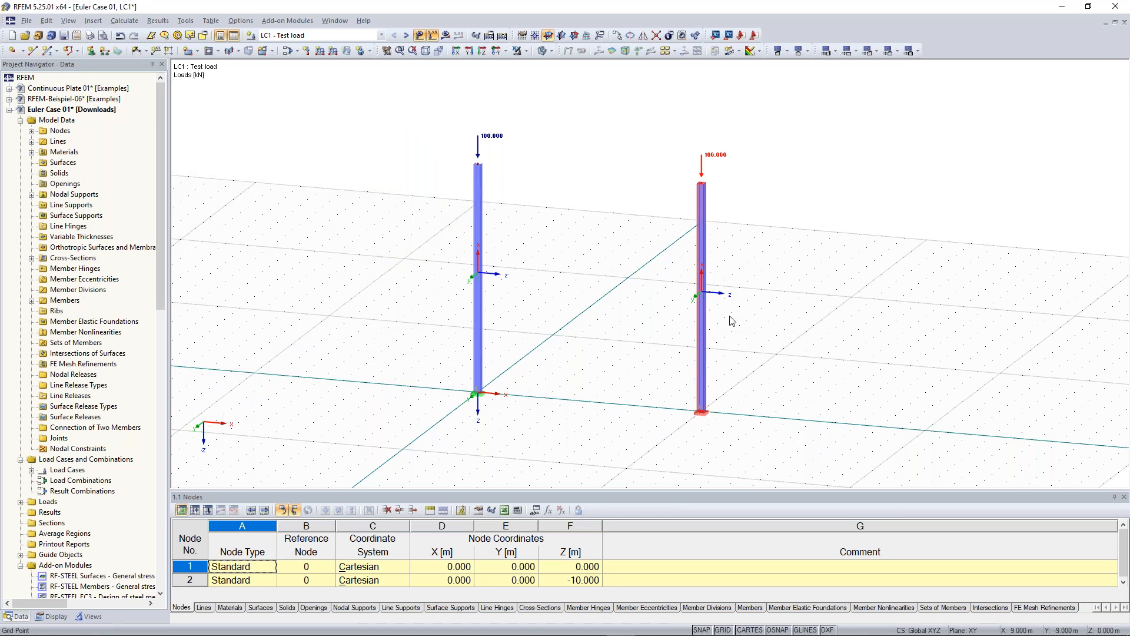
click(392, 154)
Create an IPE 300 cross-section in Steel S 235 and connect the two column tops with a beam member of that section
scroll(578, 162, up, 5)
scroll(338, 169, down, 2)
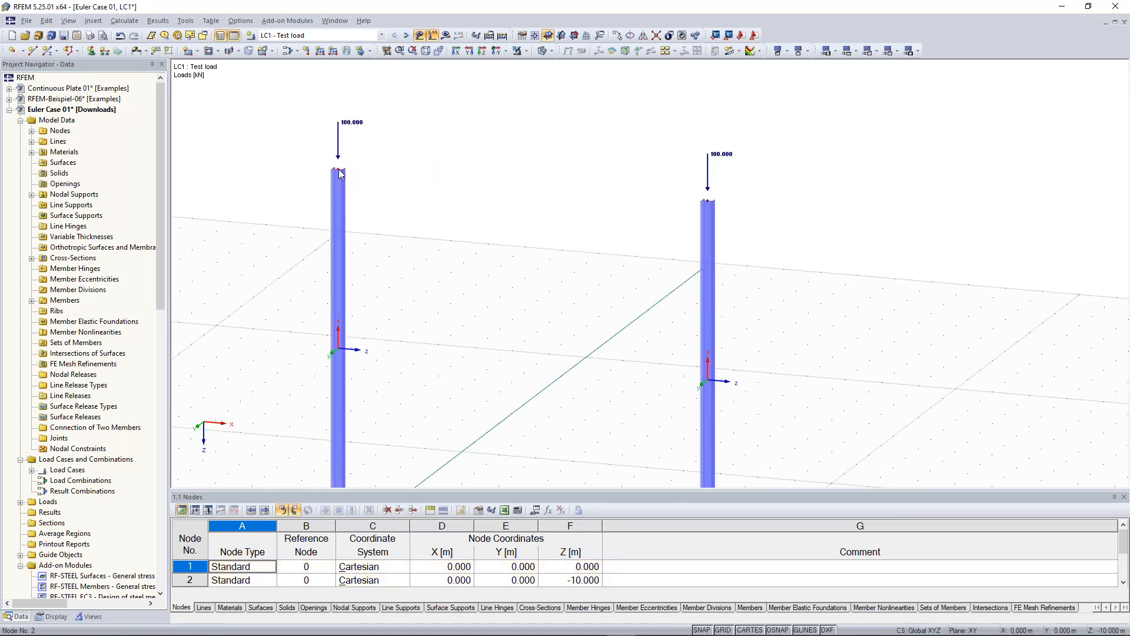
scroll(415, 151, down, 1)
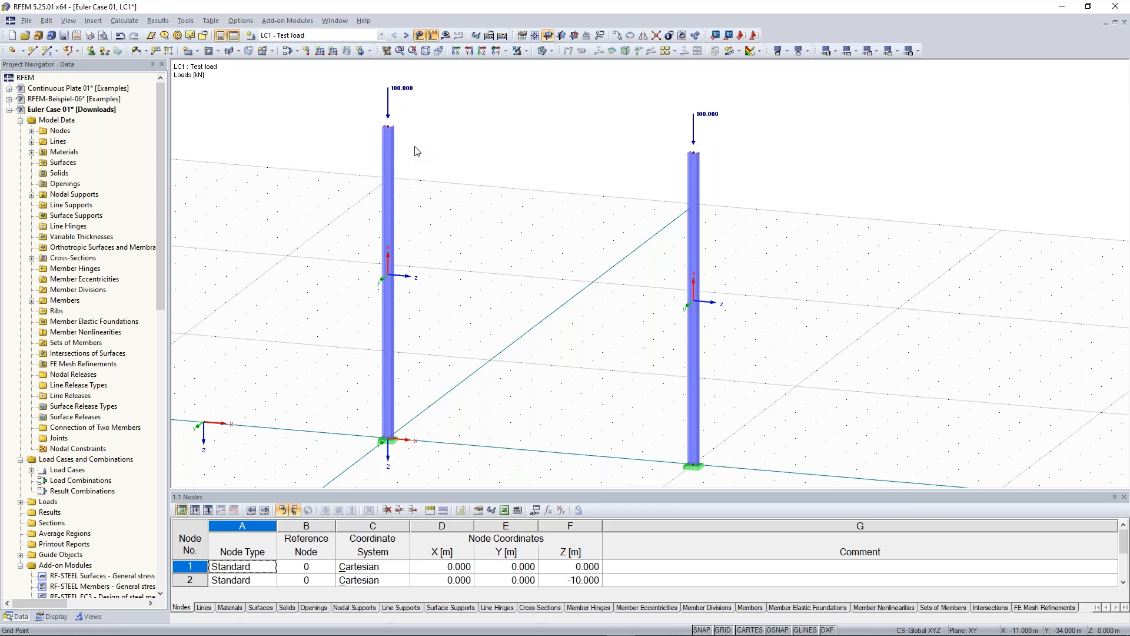
click(49, 51)
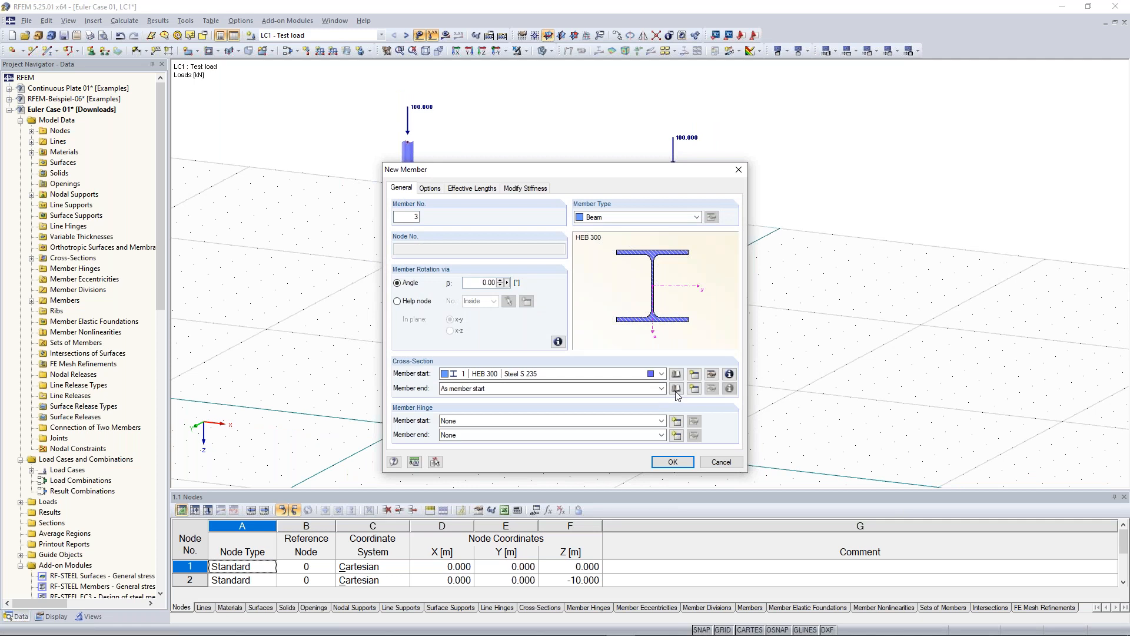
click(696, 375)
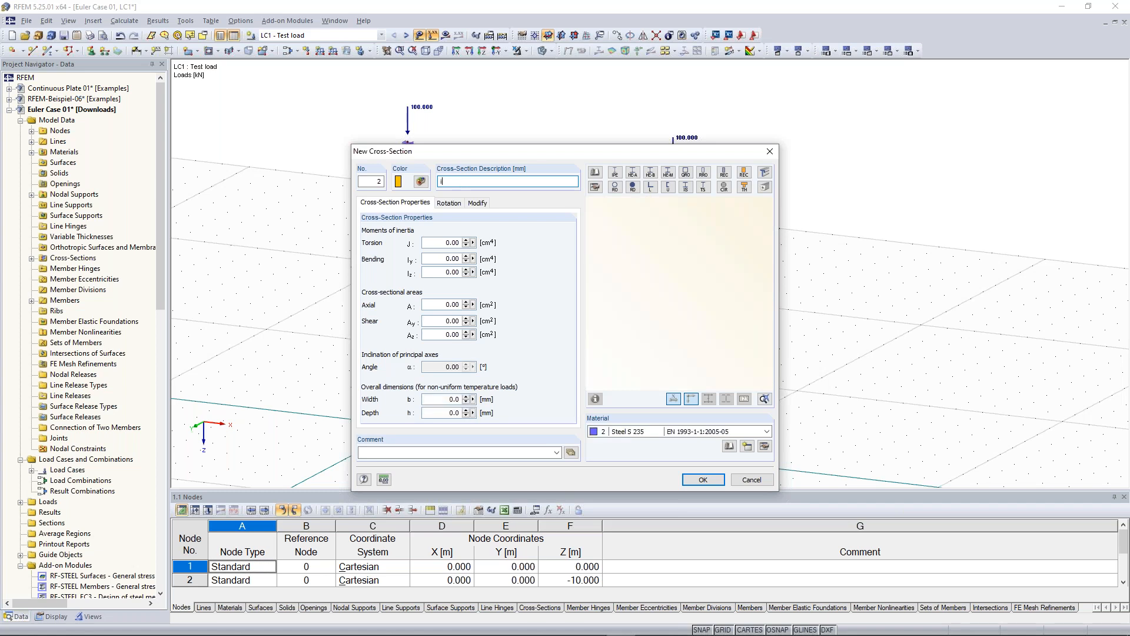
text(pe 300)
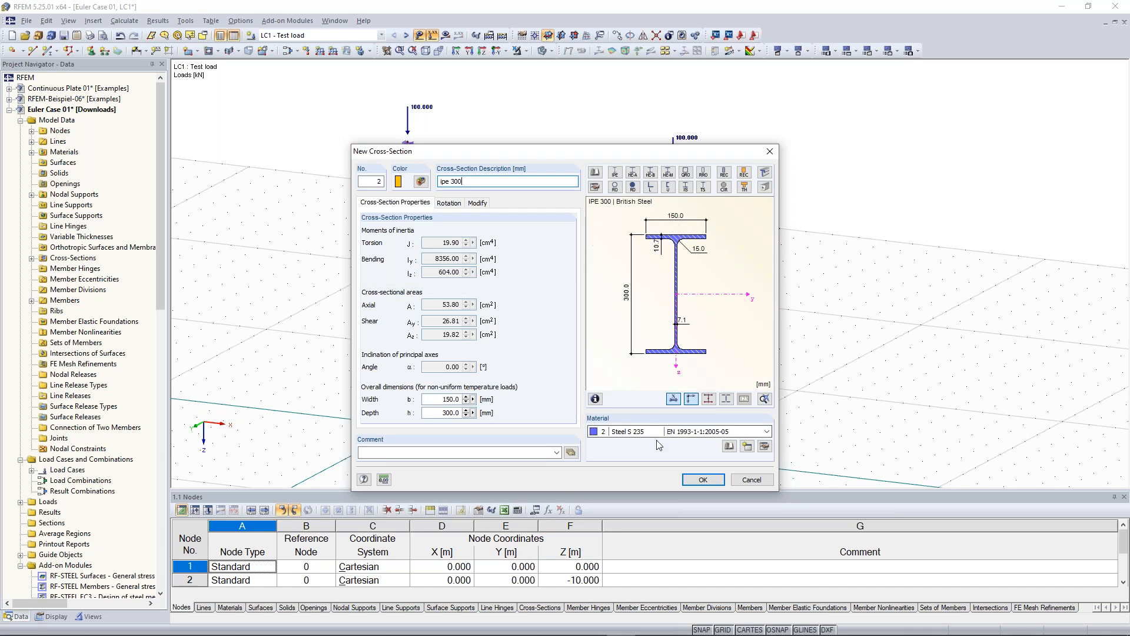
click(703, 479)
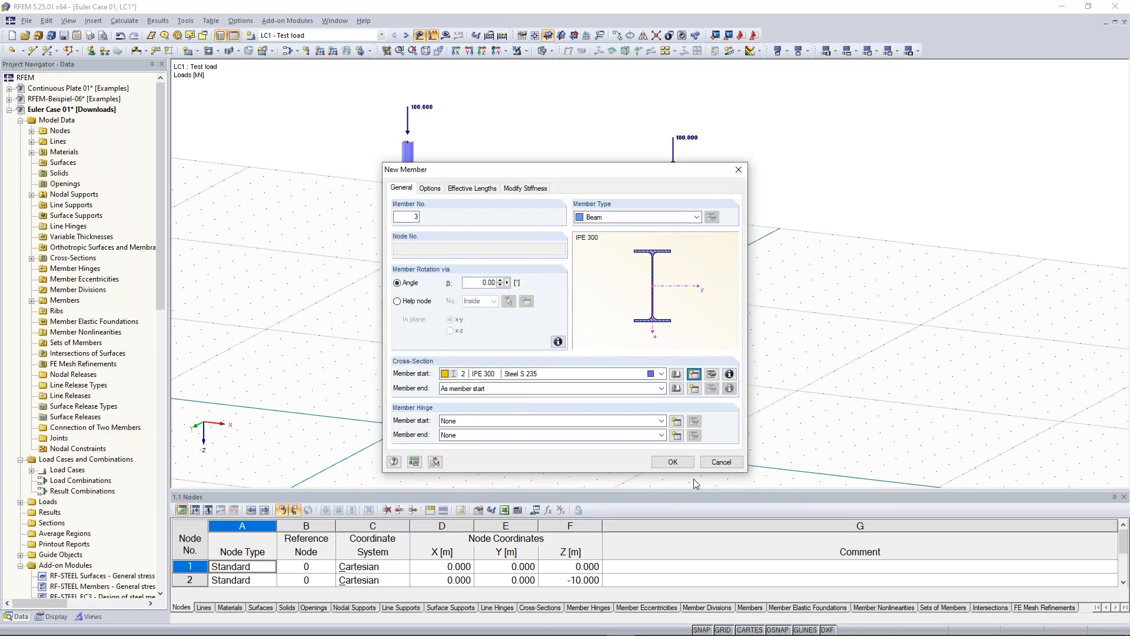
click(673, 461)
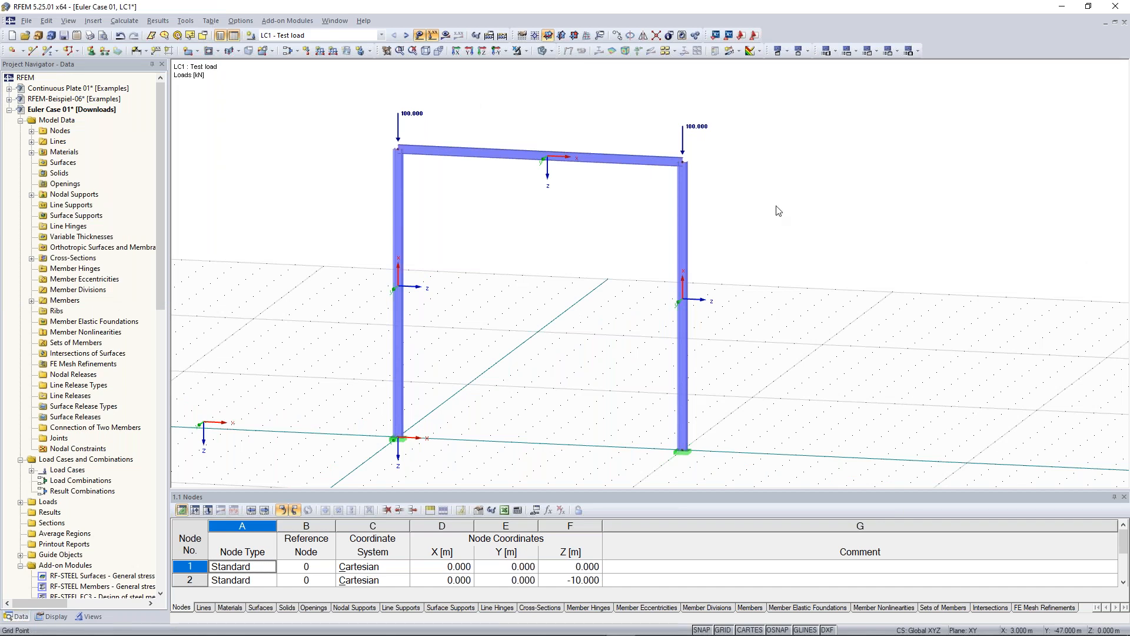
Set the Z coordinate of the two top nodes of the frame to 6 m
drag(363, 100, 725, 205)
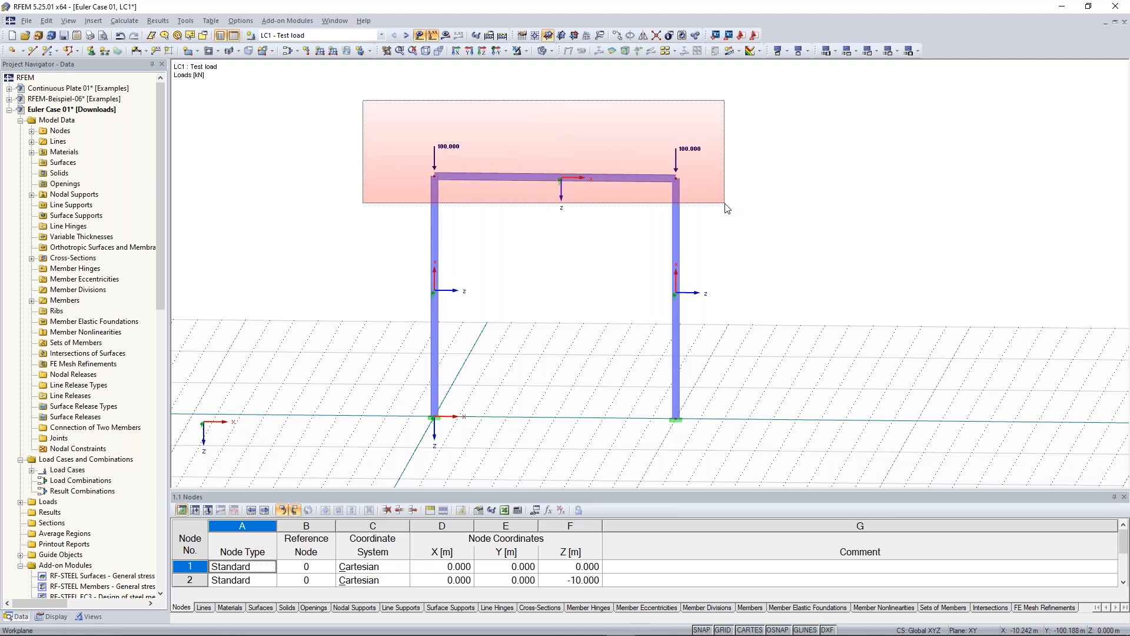
drag(726, 207, 726, 208)
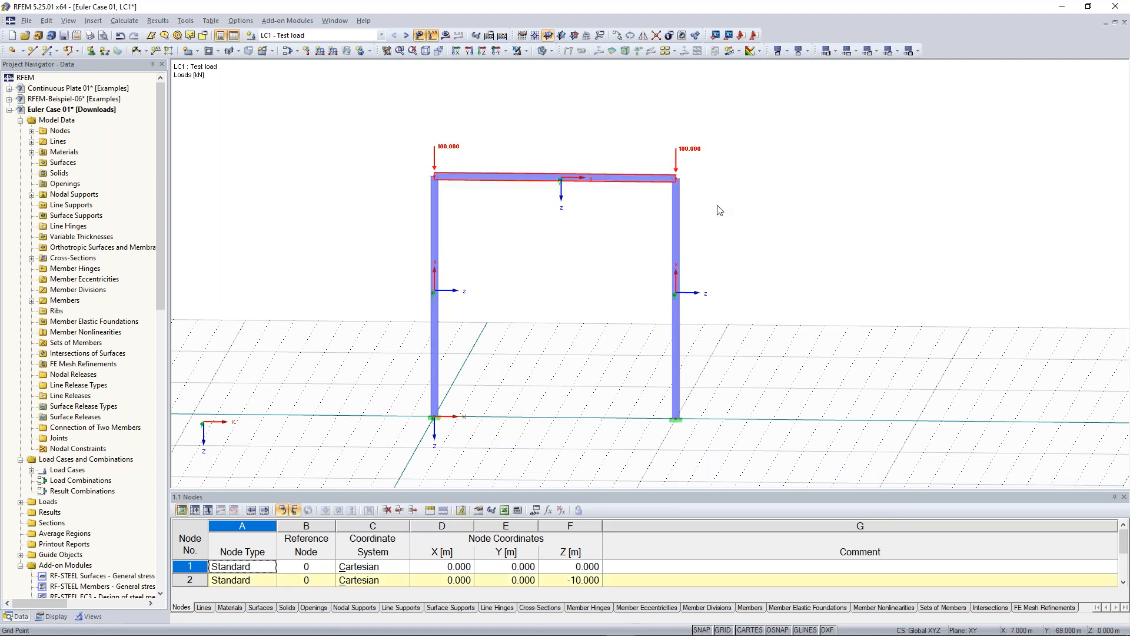
right_click(456, 184)
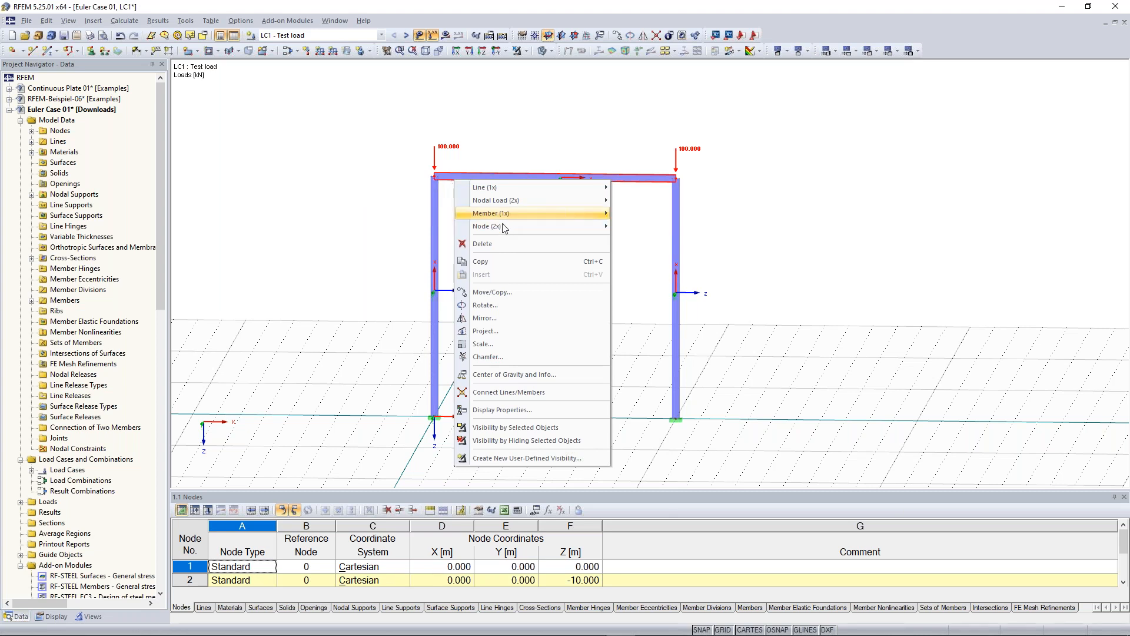
mouse_move(504, 231)
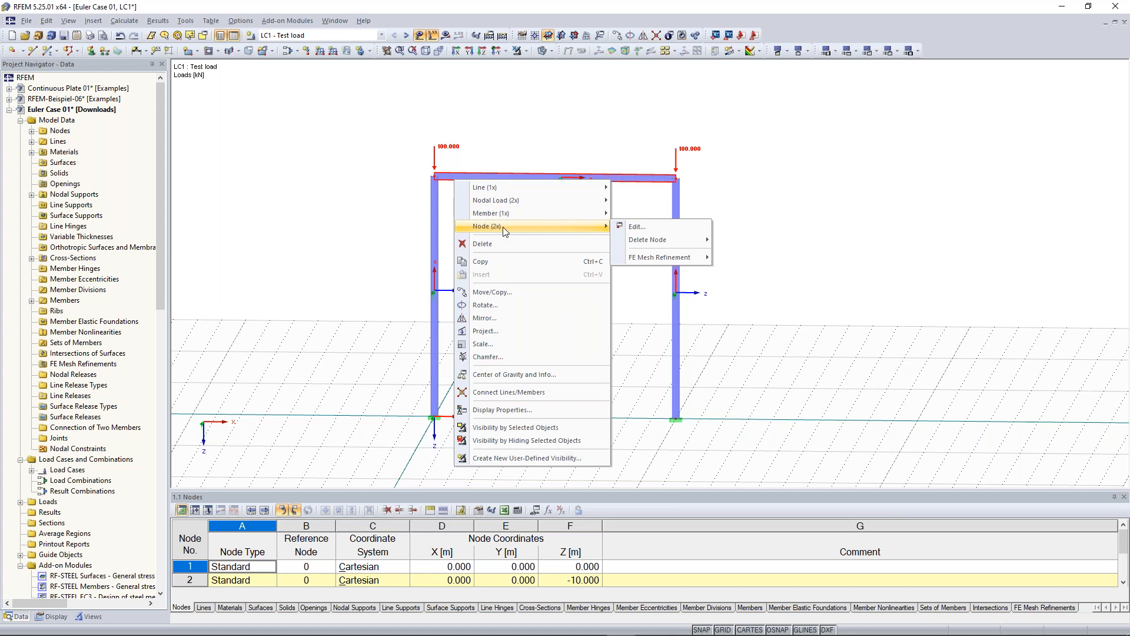
click(668, 228)
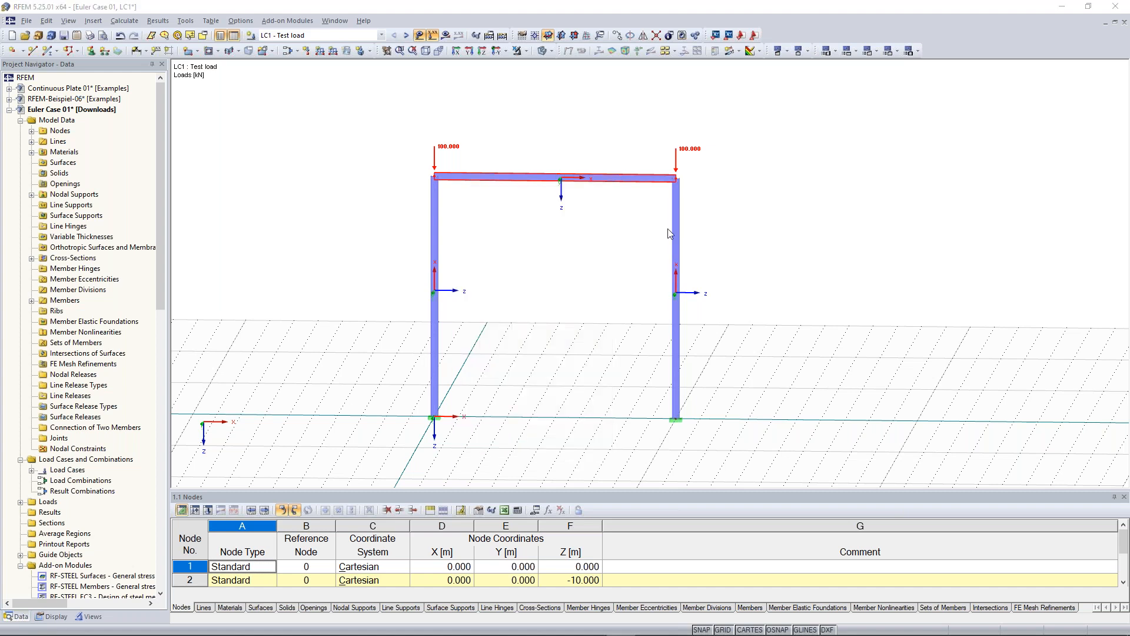
drag(543, 180, 878, 119)
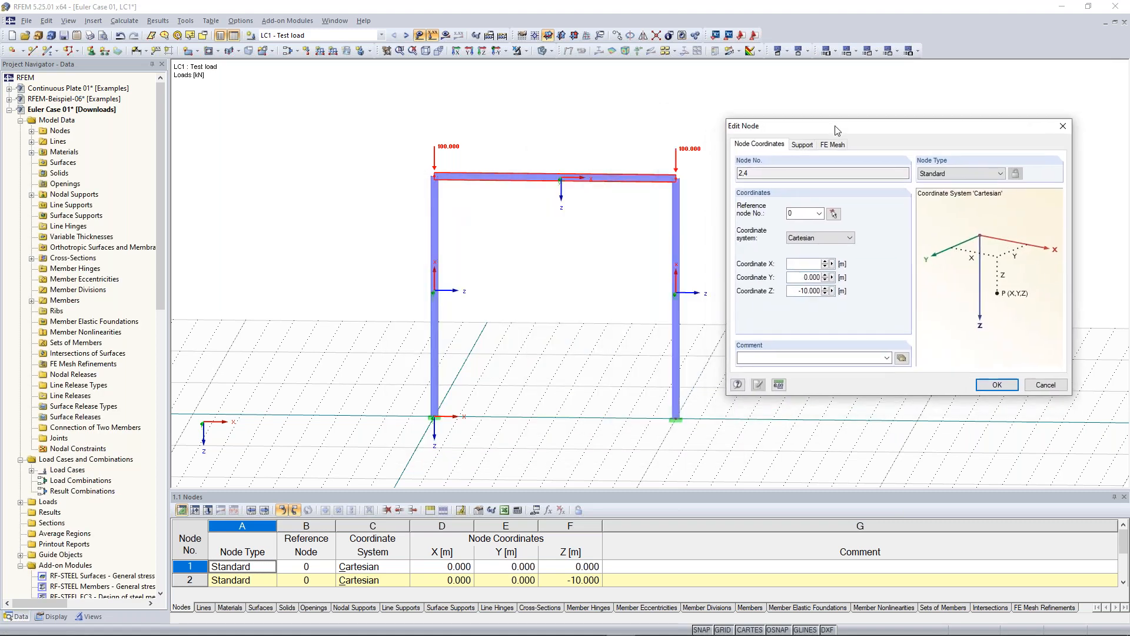
double_click(810, 293)
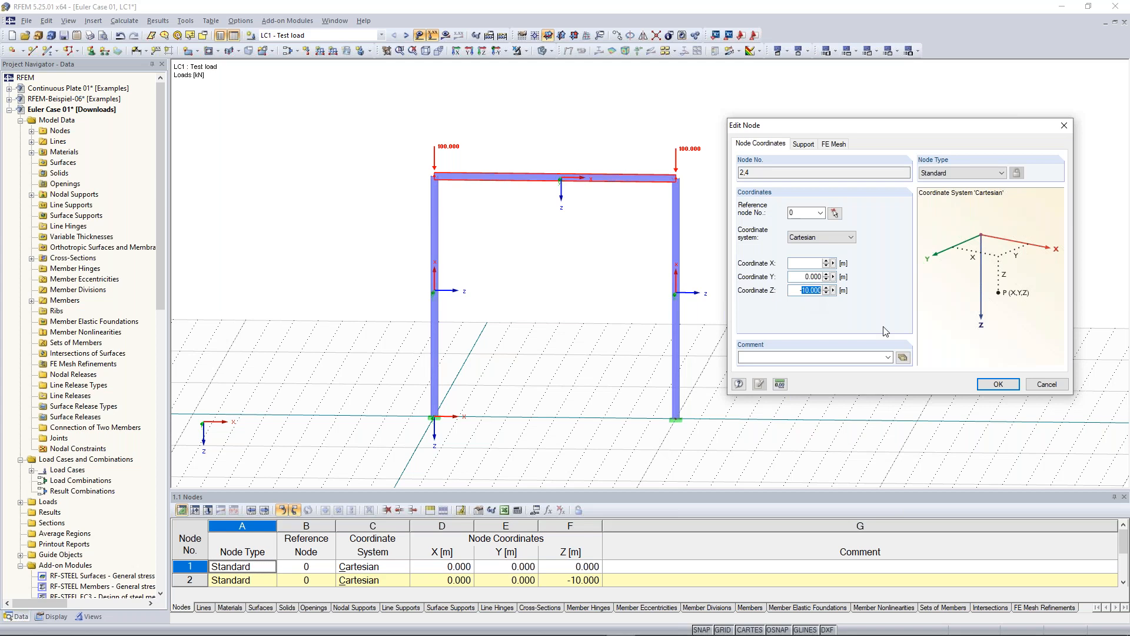
text(6)
click(997, 386)
scroll(988, 381, down, 1)
scroll(989, 381, down, 1)
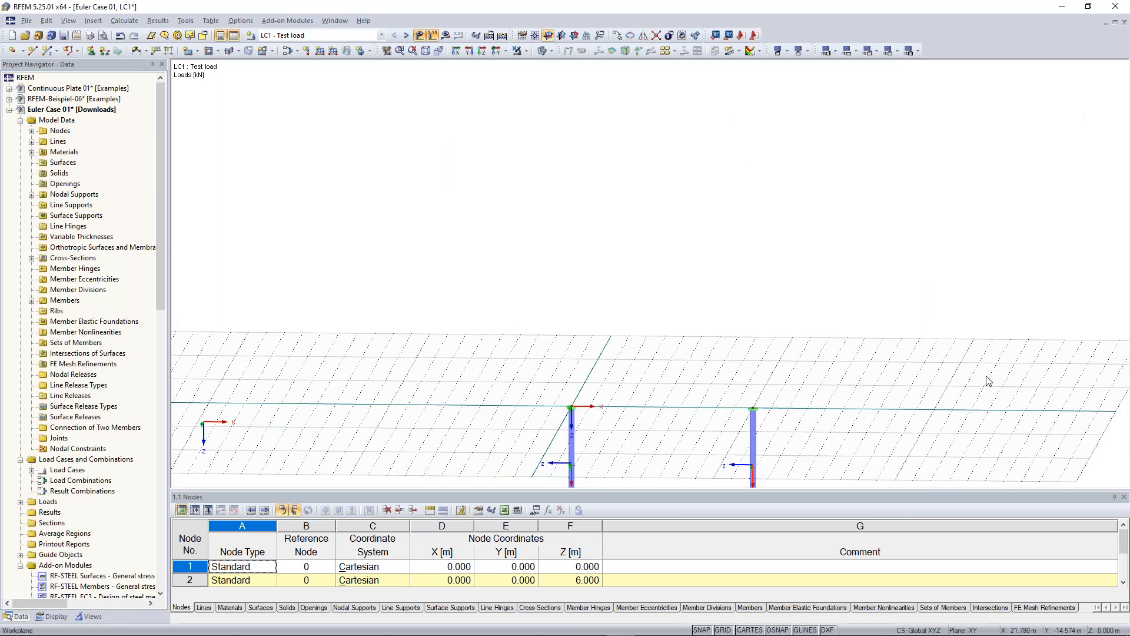
Set the Z coordinate of the frame's two beam-end nodes to -6 m
middle_drag(885, 393, 884, 236)
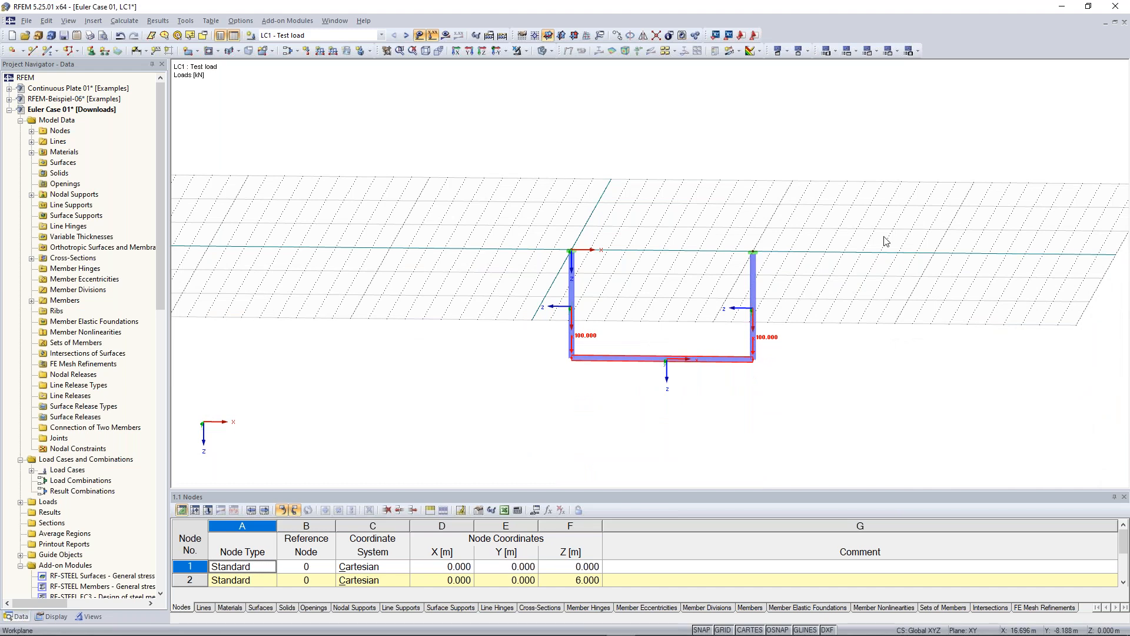
right_click(753, 361)
mouse_move(842, 120)
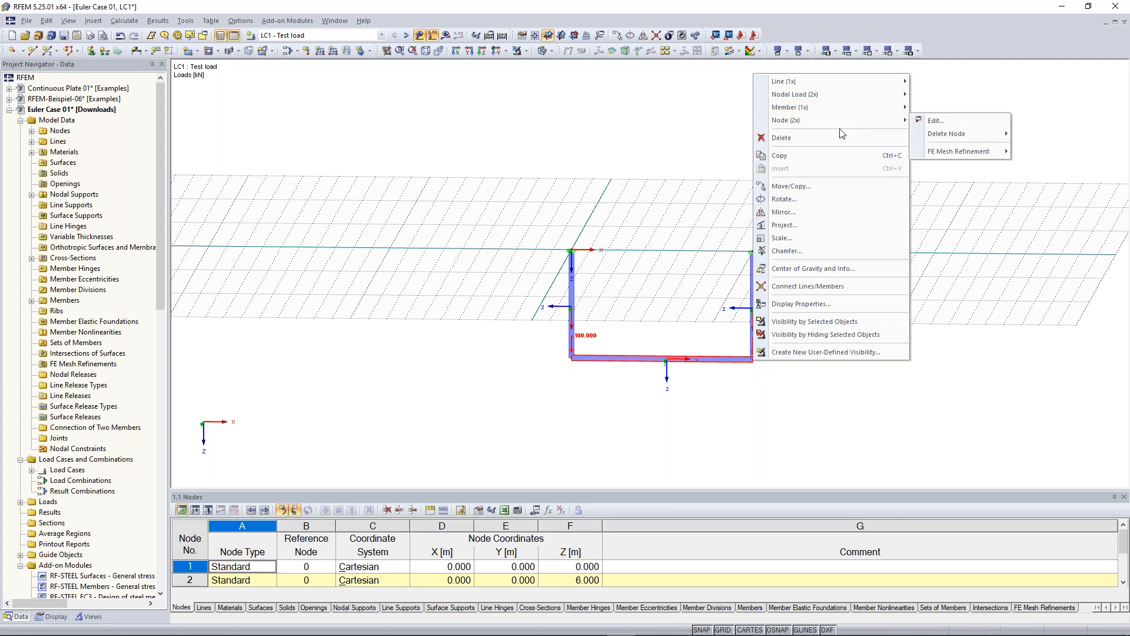
click(927, 121)
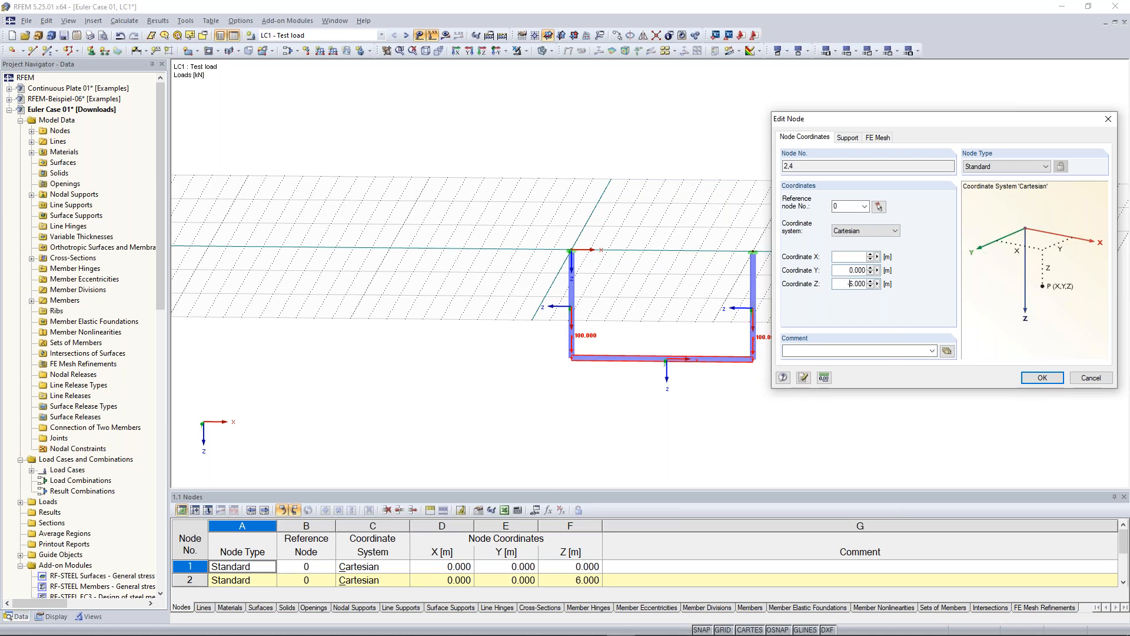
click(1042, 378)
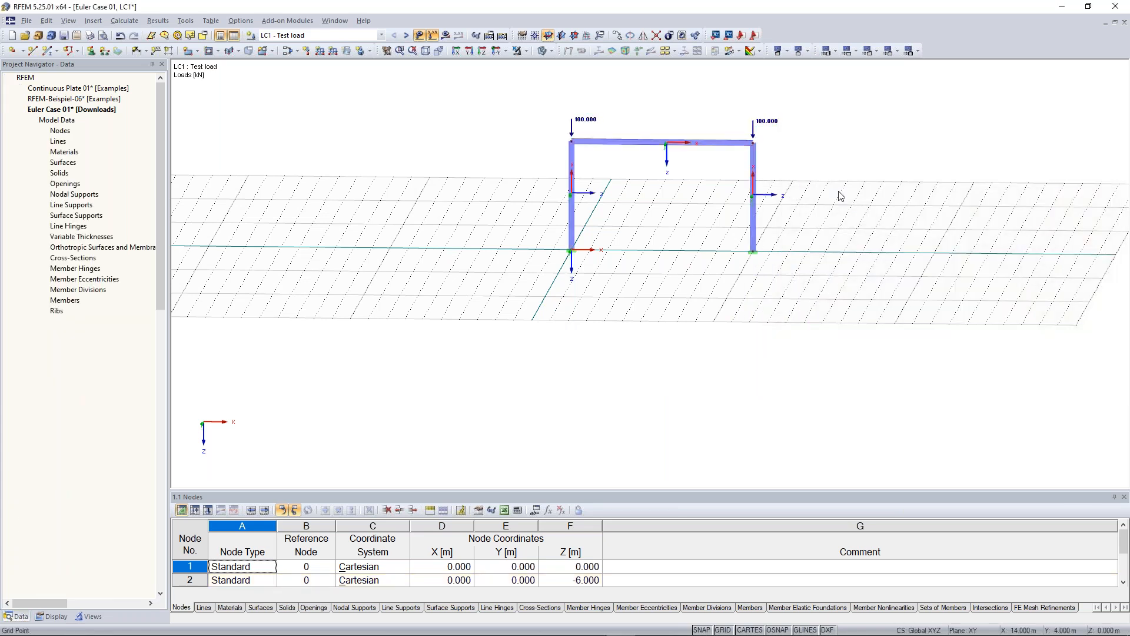
Calculate the RF-STABILITY case CA1 for the portal frame and inspect the buckling shape of eigenvector 1 graphically
ctrl+middle_drag(612, 285, 624, 252)
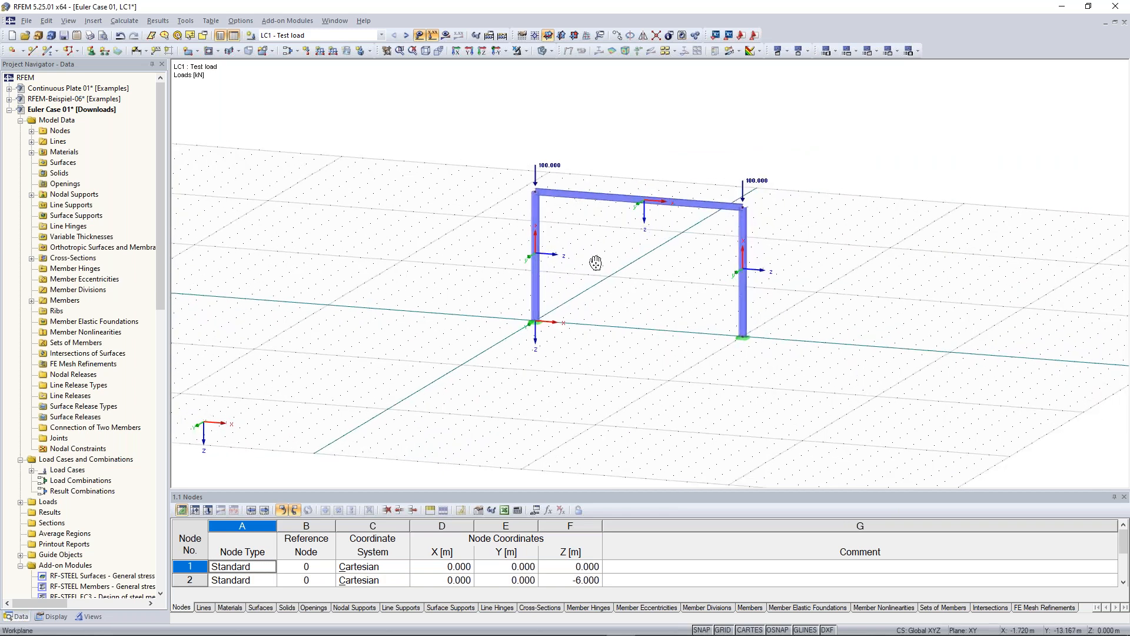
scroll(595, 263, up, 2)
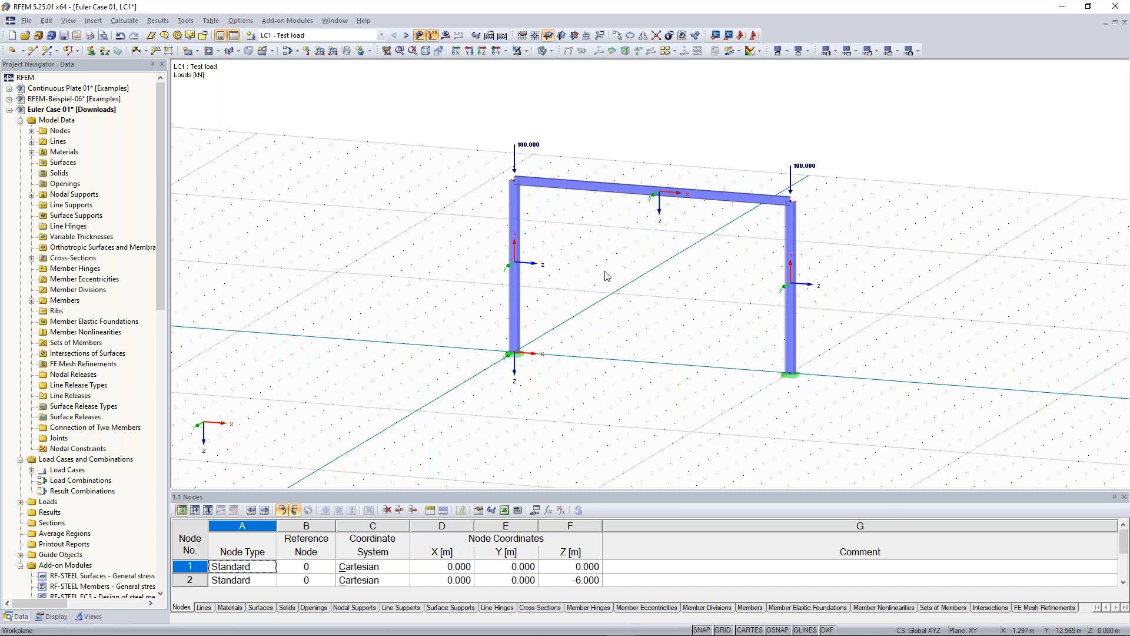
ctrl+middle_drag(607, 276, 587, 242)
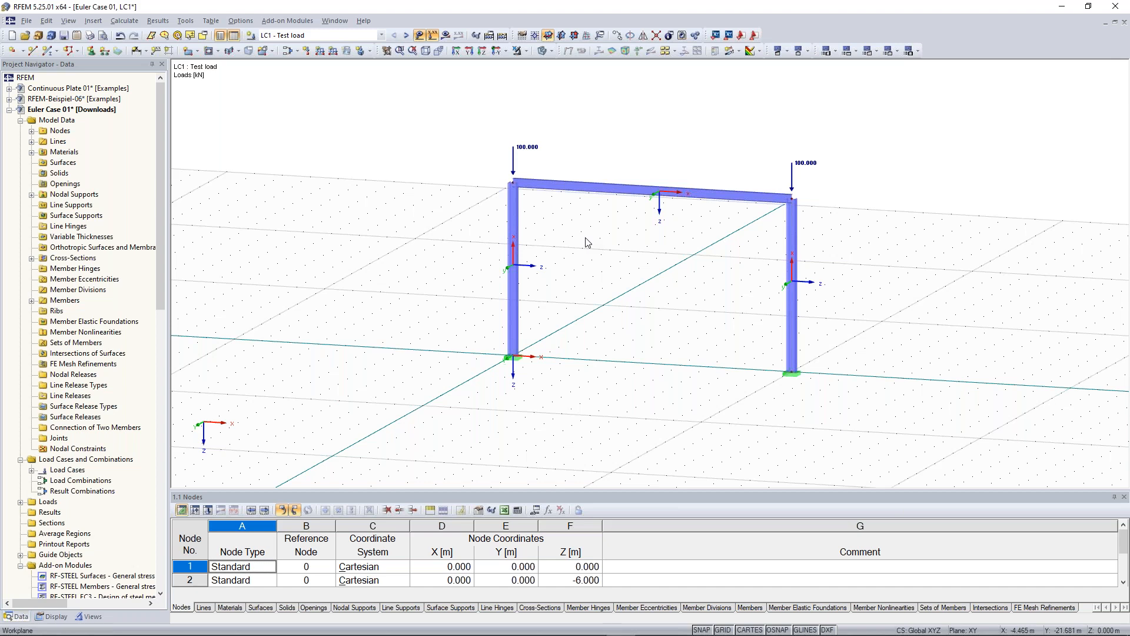
scroll(103, 242, down, 20)
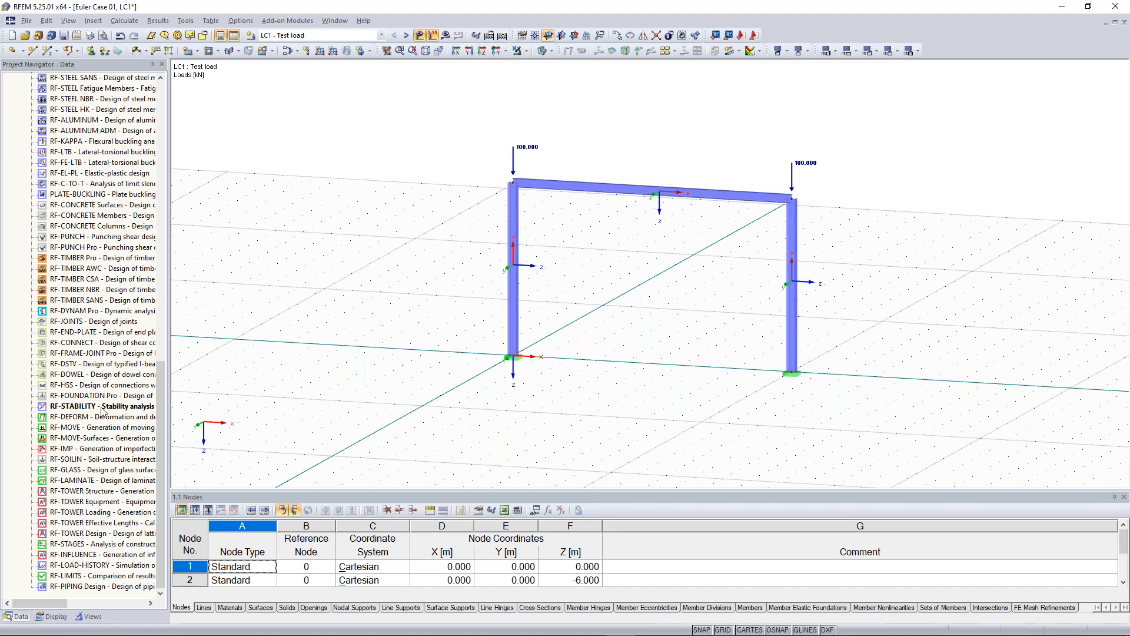
double_click(101, 407)
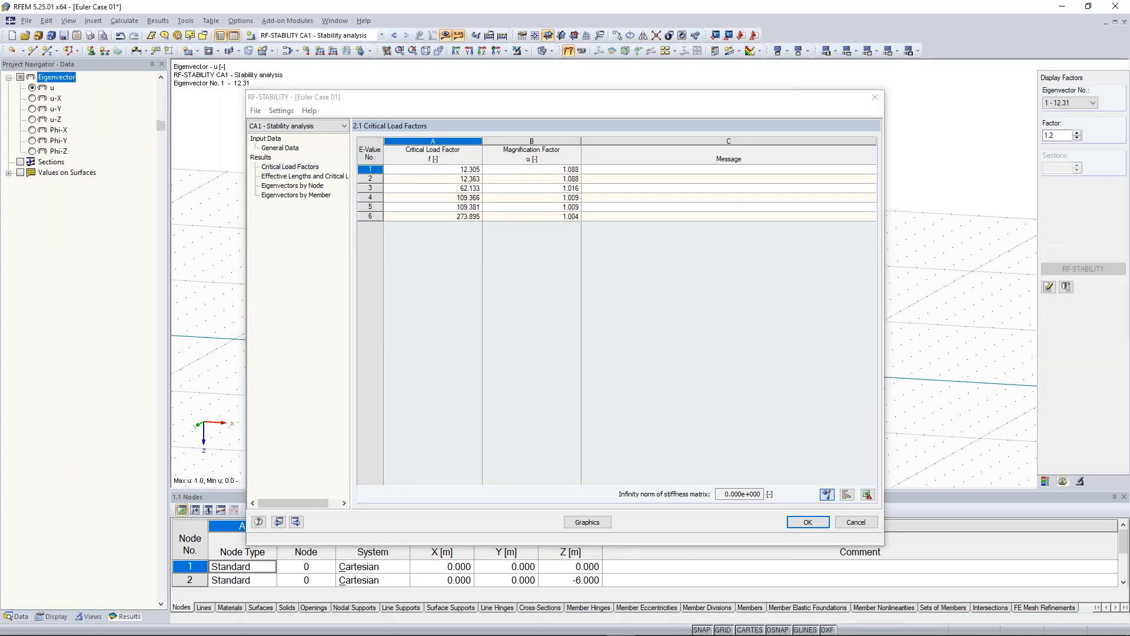
click(587, 522)
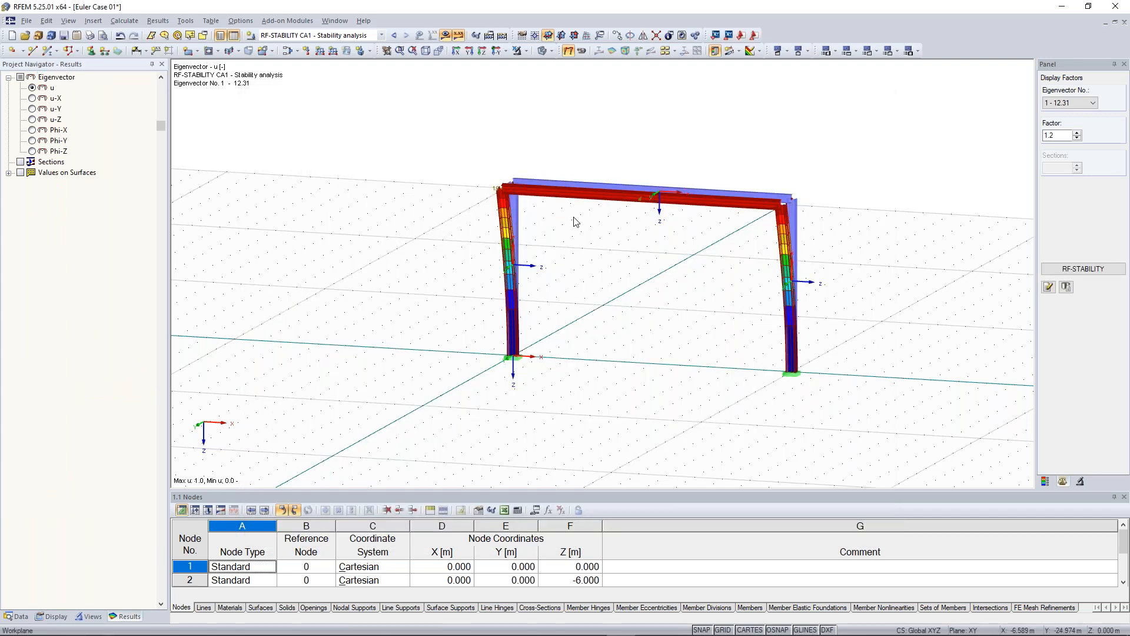
ctrl+middle_drag(571, 215, 552, 203)
scroll(785, 180, up, 1)
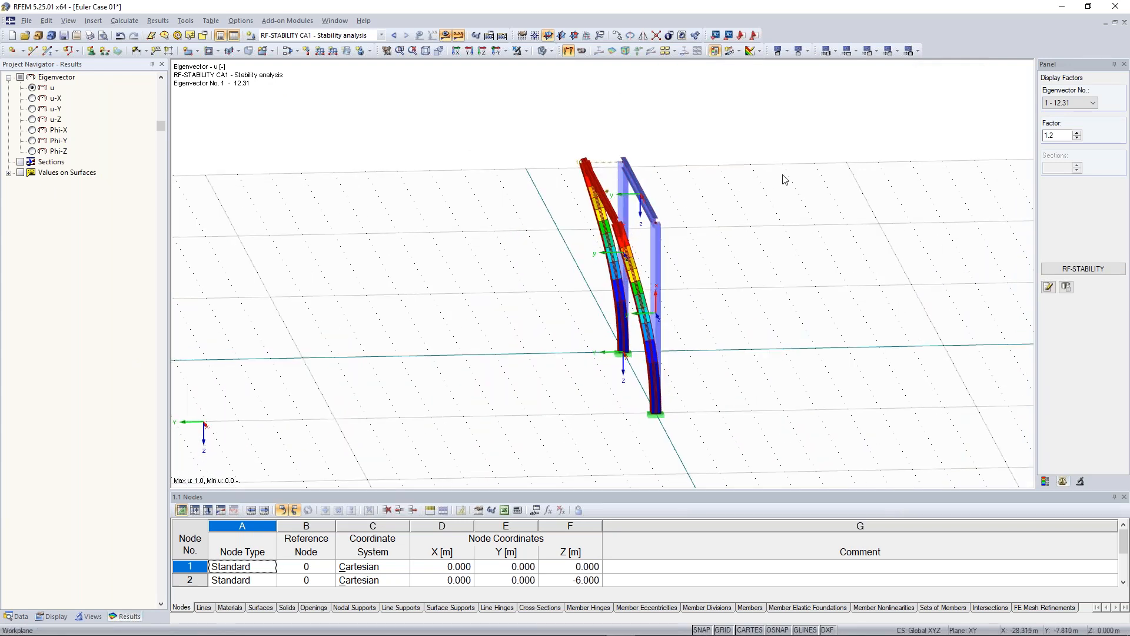
ctrl+middle_drag(489, 257, 534, 260)
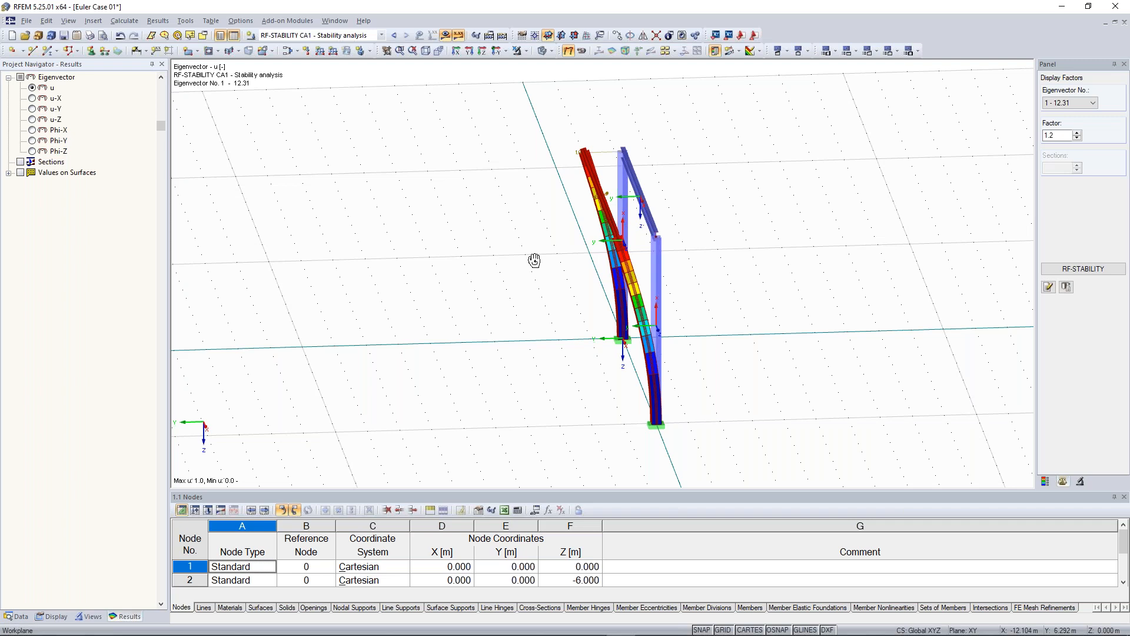
Examine the portal frame's buckling shapes for eigenvectors 2, 3 and 4 of RF-STABILITY CA1 from several viewing angles
ctrl+middle_drag(534, 260, 565, 262)
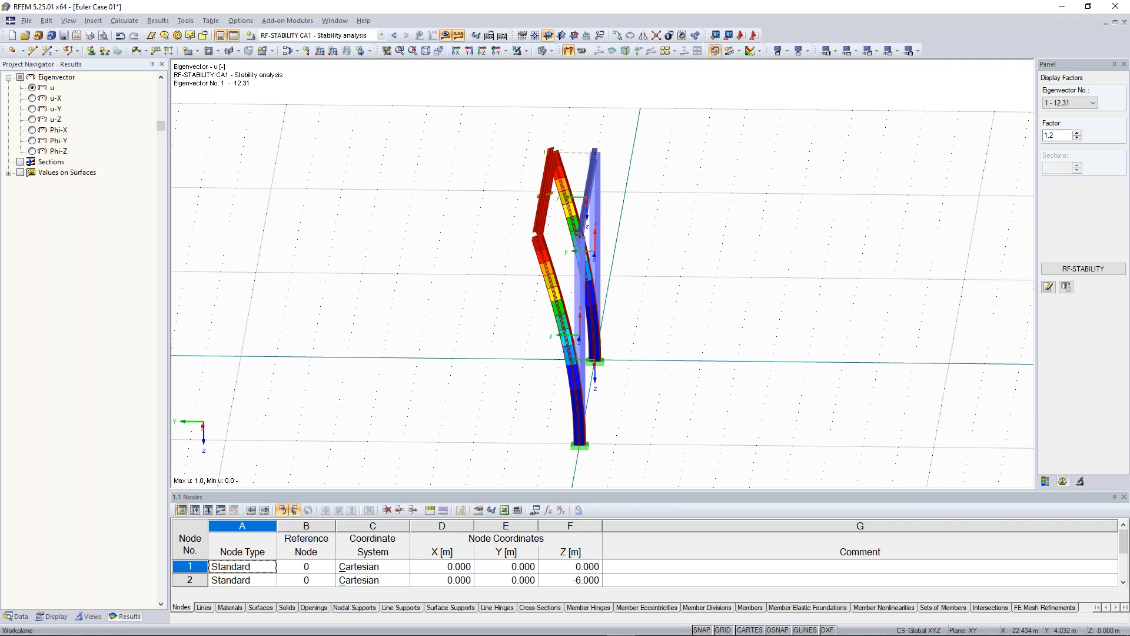
click(1070, 104)
click(1070, 121)
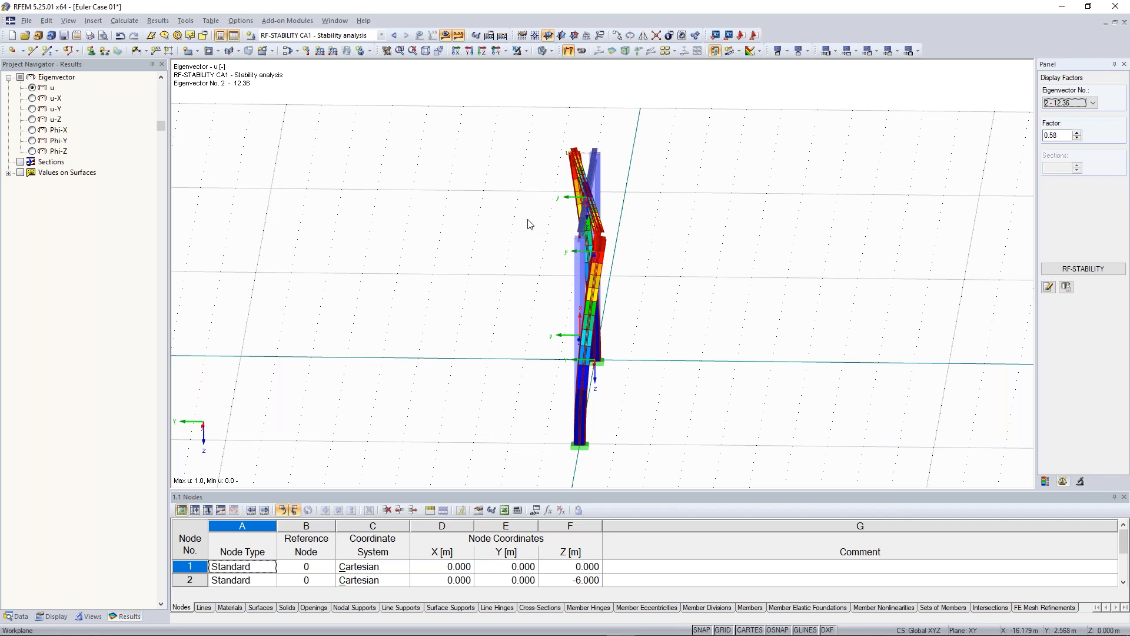
ctrl+middle_drag(687, 262, 795, 263)
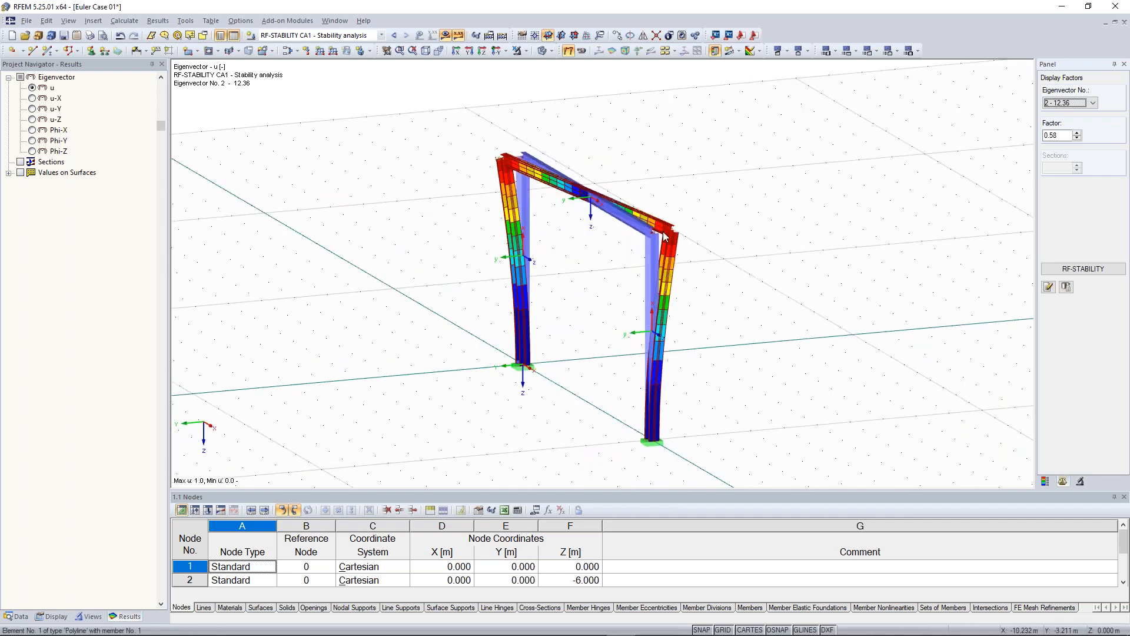
scroll(588, 297, up, 1)
scroll(586, 296, down, 2)
middle_drag(562, 318, 567, 311)
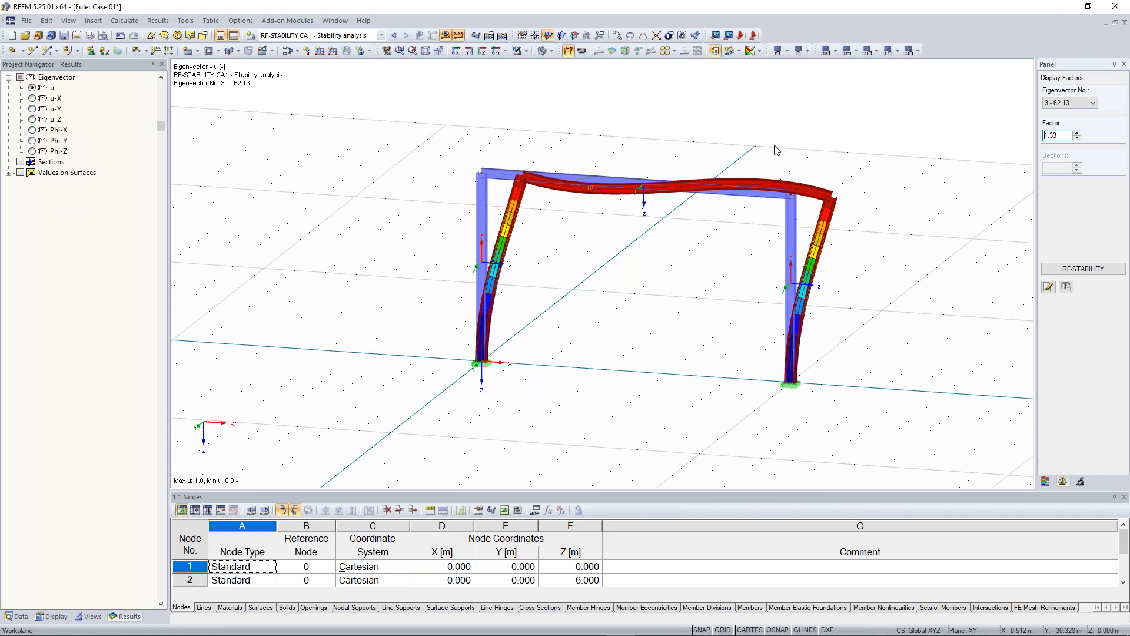
click(1068, 102)
click(1076, 134)
ctrl+middle_drag(880, 232, 818, 217)
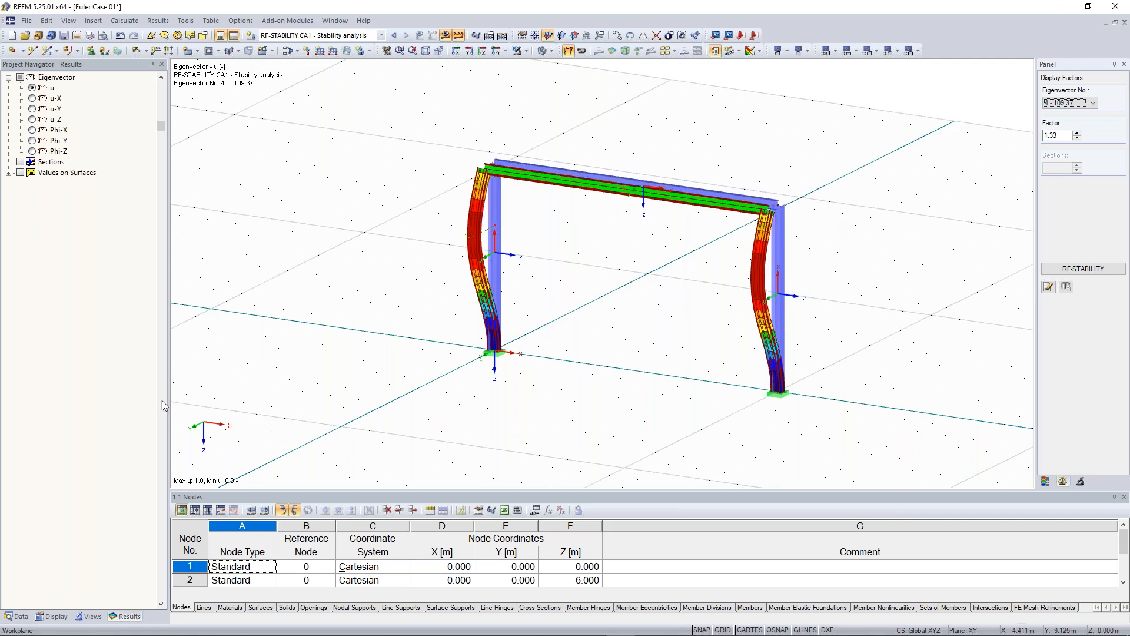
Change the Euler Case 01 model type to 2D - XZ in its general data and accept the possible loss of one dimension
click(21, 615)
scroll(73, 122, up, 15)
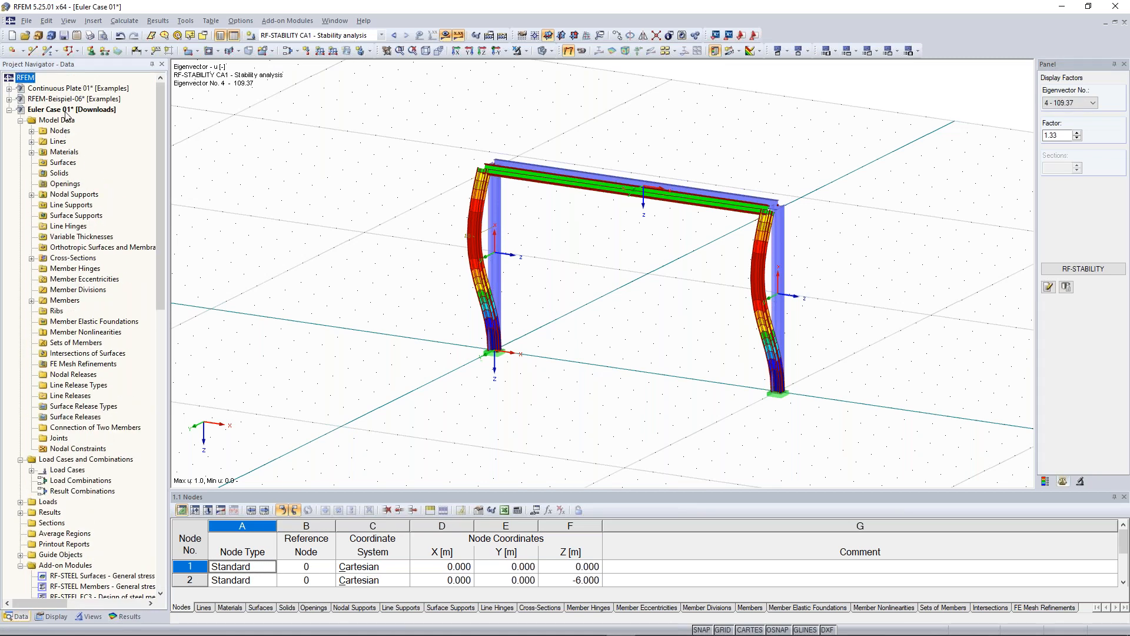
right_click(75, 112)
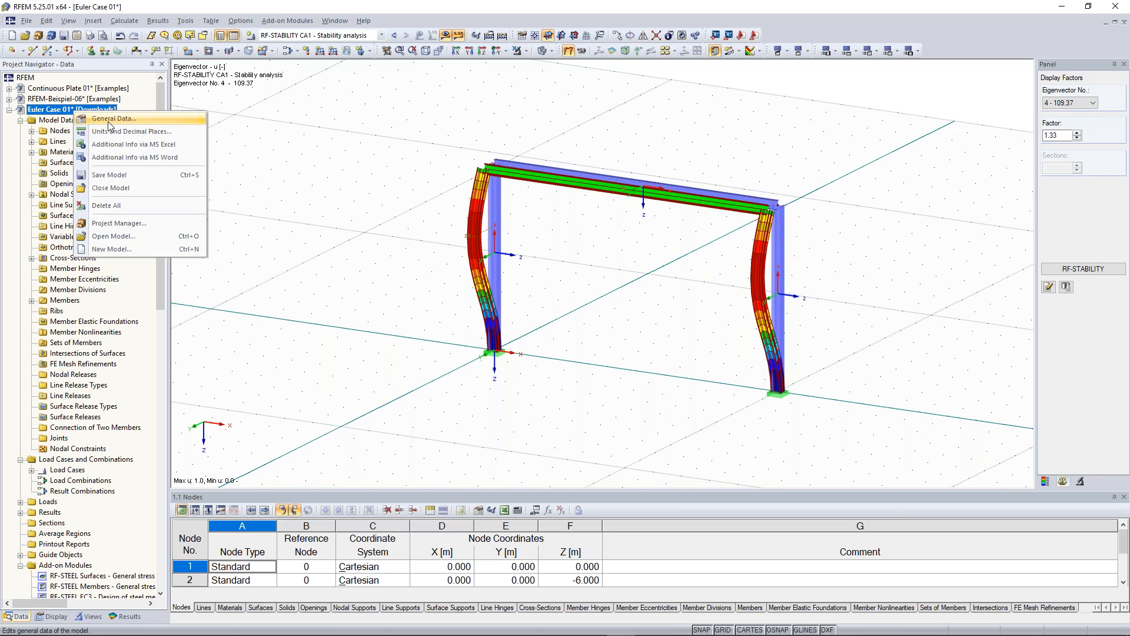
click(109, 125)
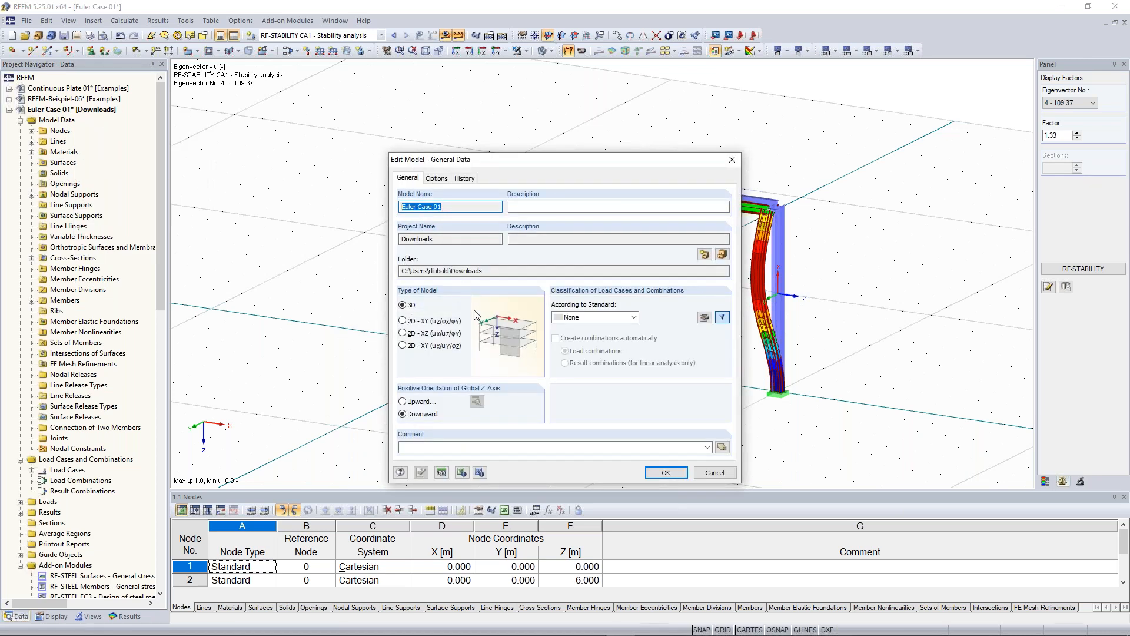
click(410, 334)
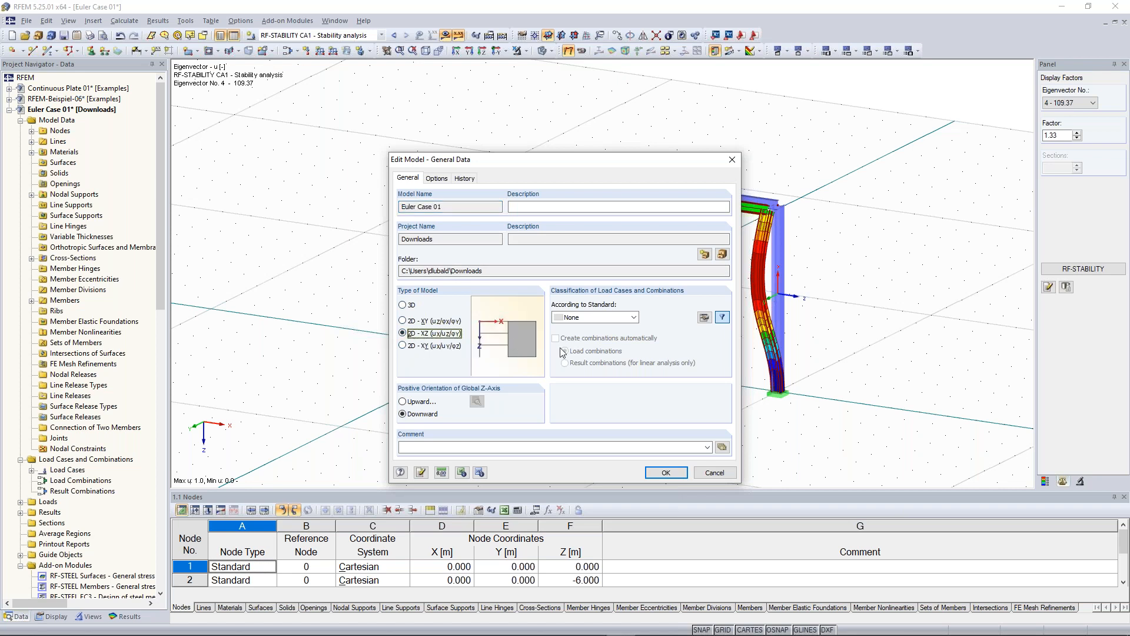
click(666, 473)
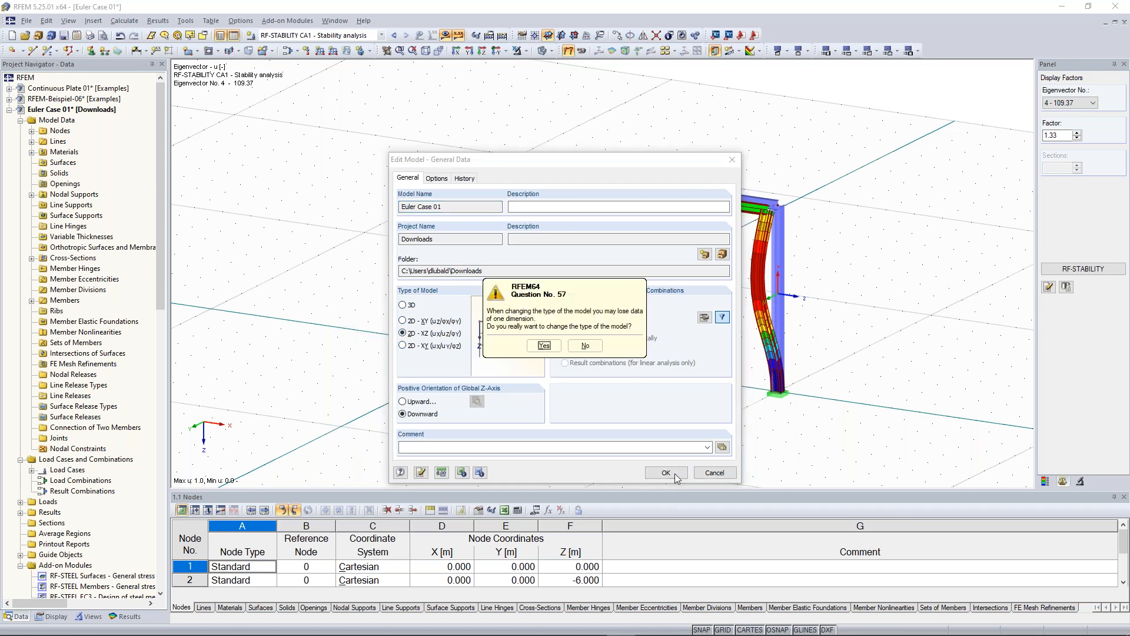
click(541, 352)
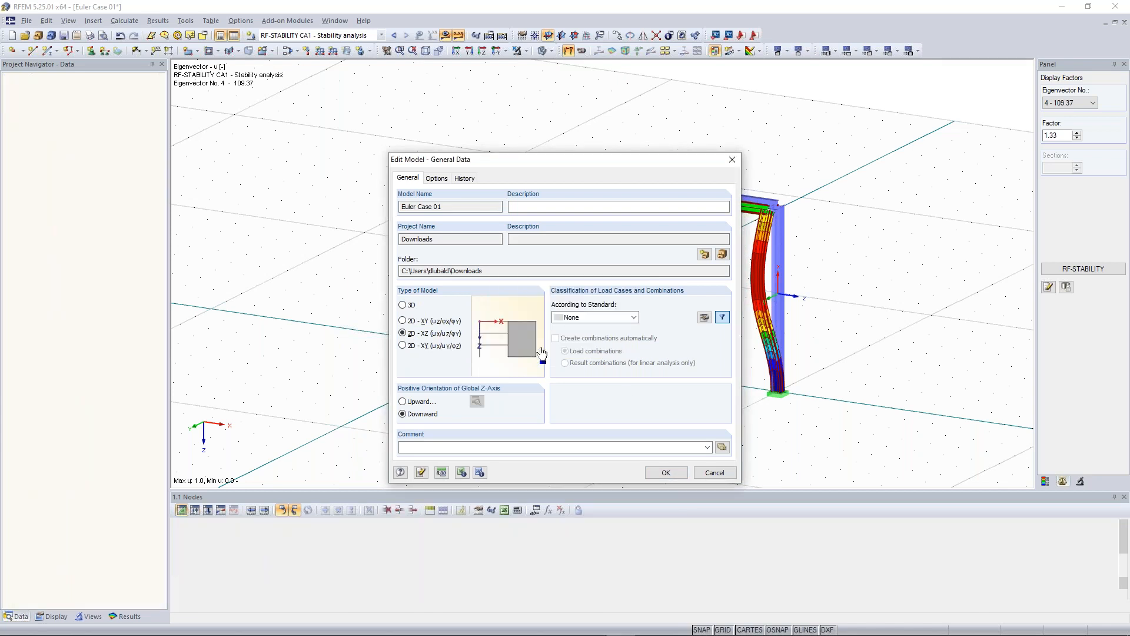
Calculate RF-STABILITY CA1 for the planar frame and compare the in-plane buckling shapes of its eigenvectors, returning to eigenvector 1
click(503, 37)
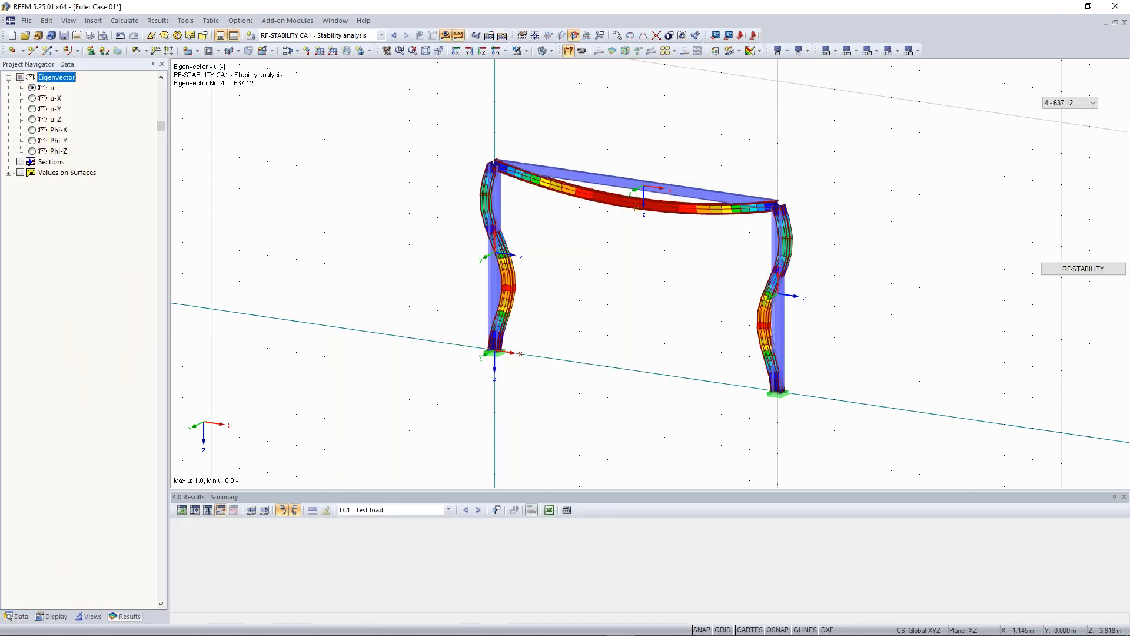
click(1077, 104)
click(1072, 113)
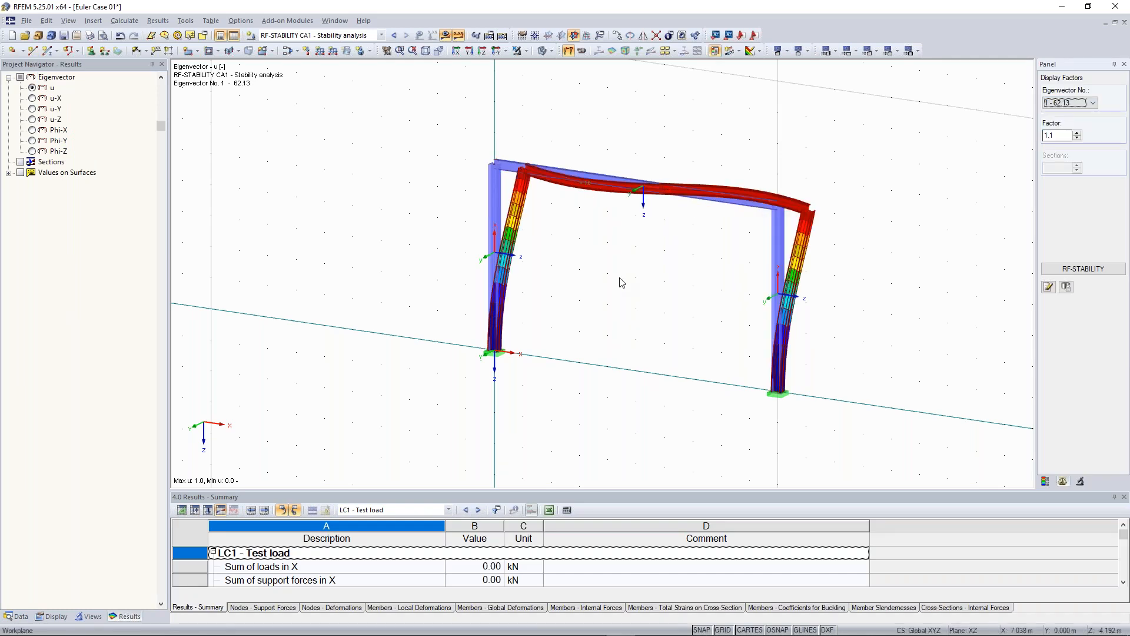
key(Down)
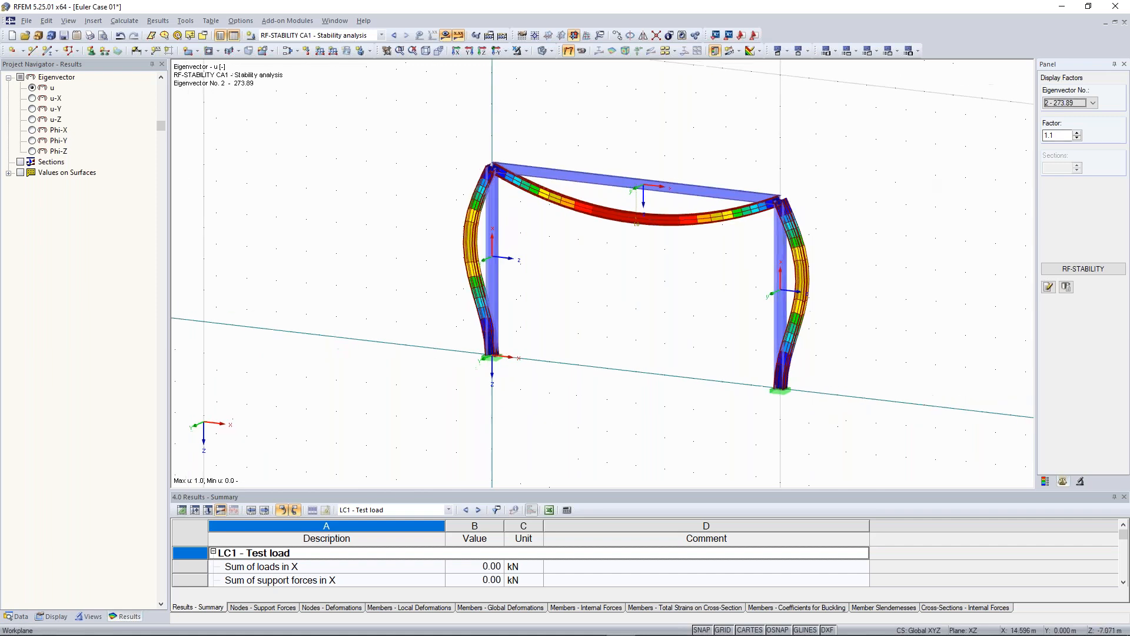
click(1068, 103)
click(1066, 127)
click(1069, 103)
click(1063, 137)
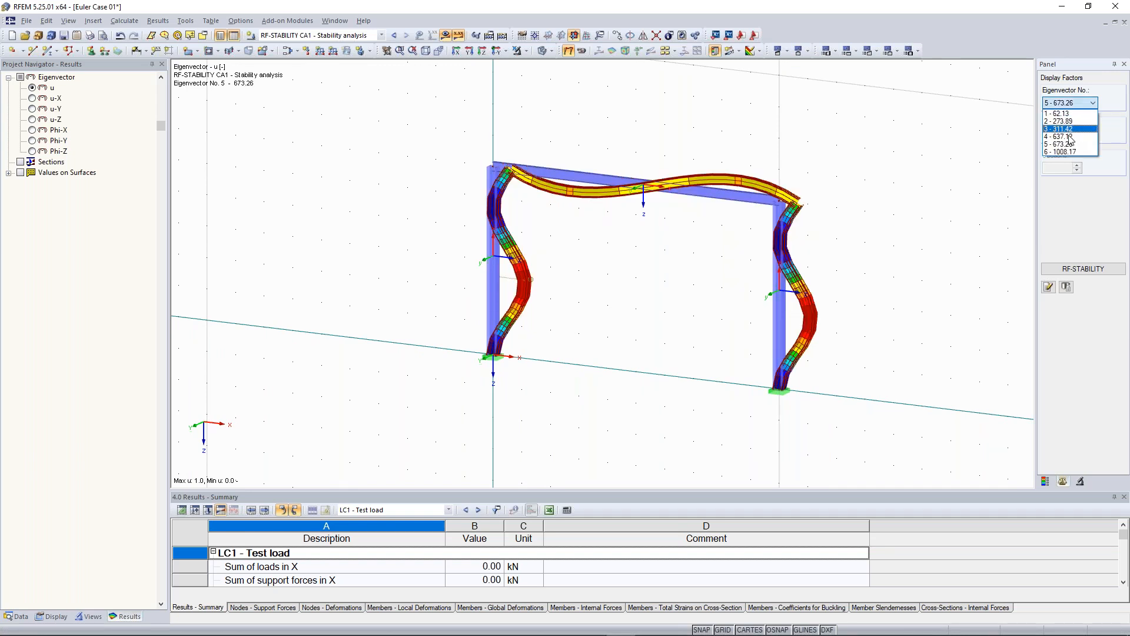
click(1059, 113)
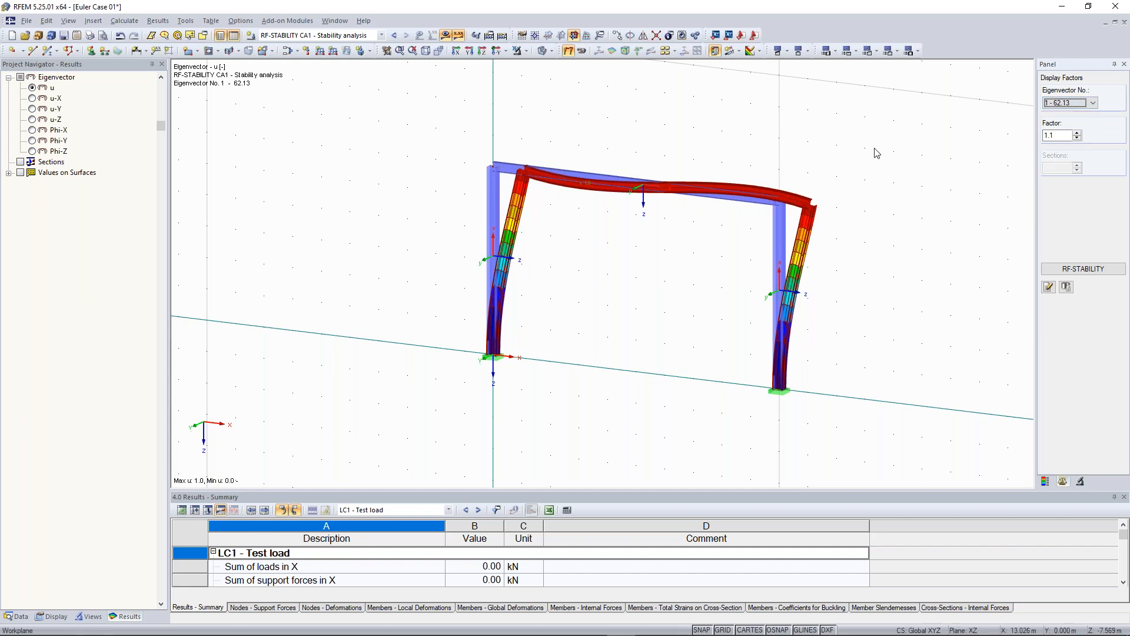
click(874, 151)
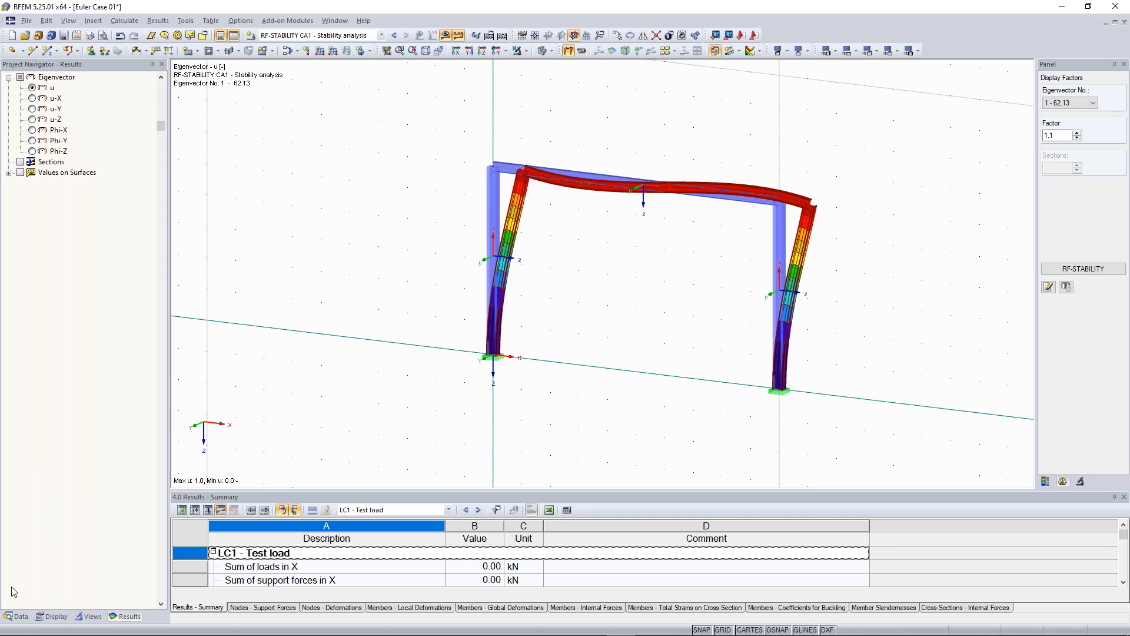
Change the Euler Case 01 model type back to 3D in its general data
click(17, 616)
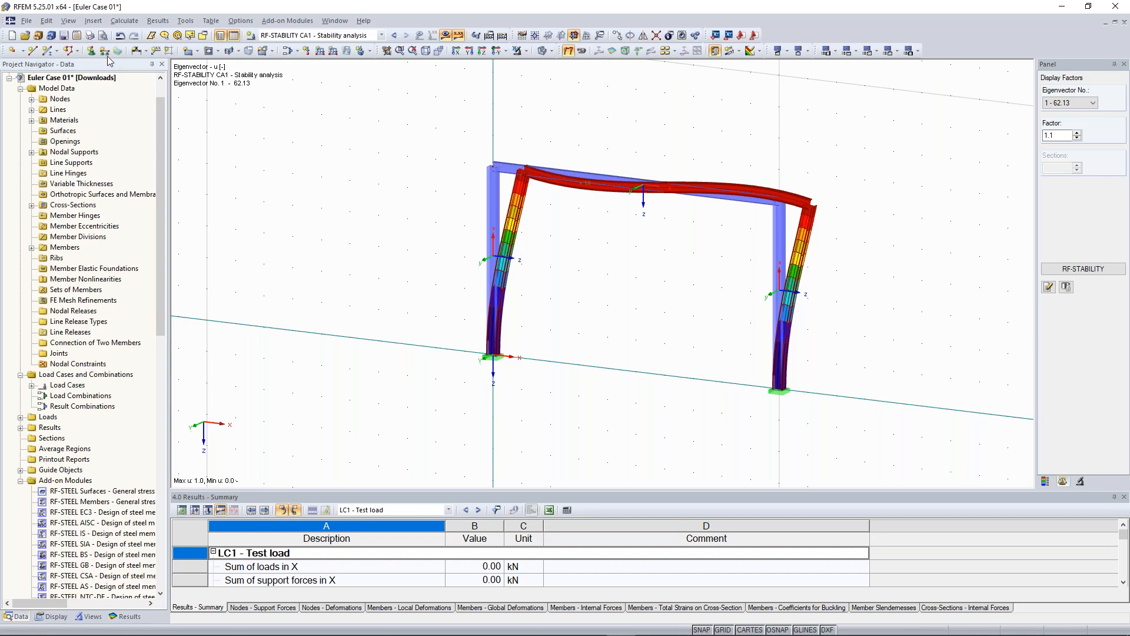
right_click(81, 77)
click(112, 83)
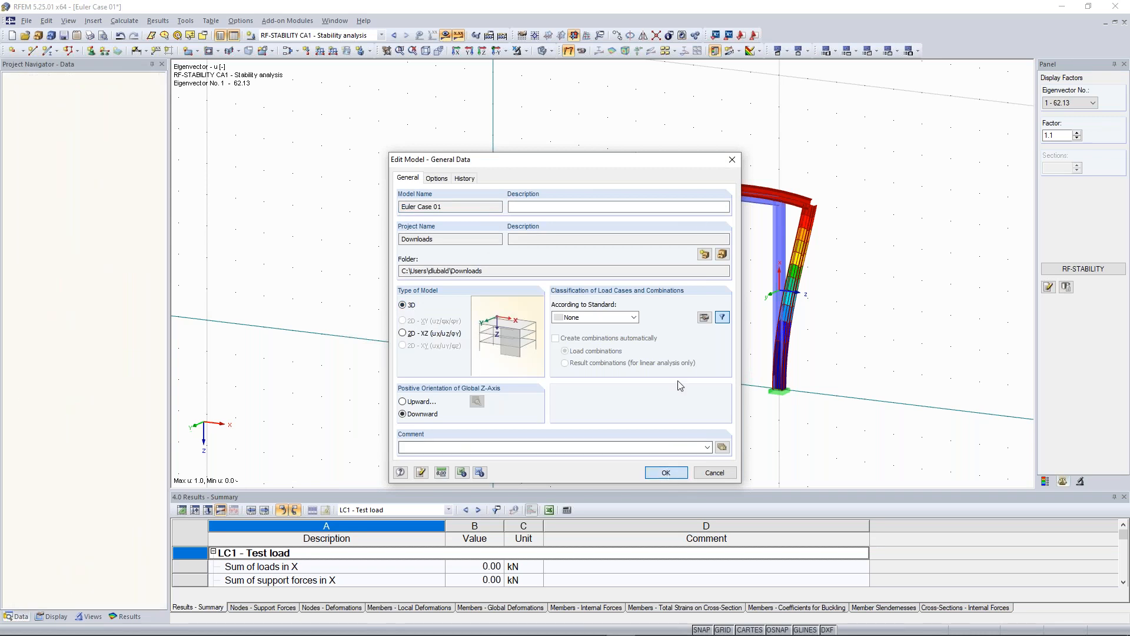
key(Return)
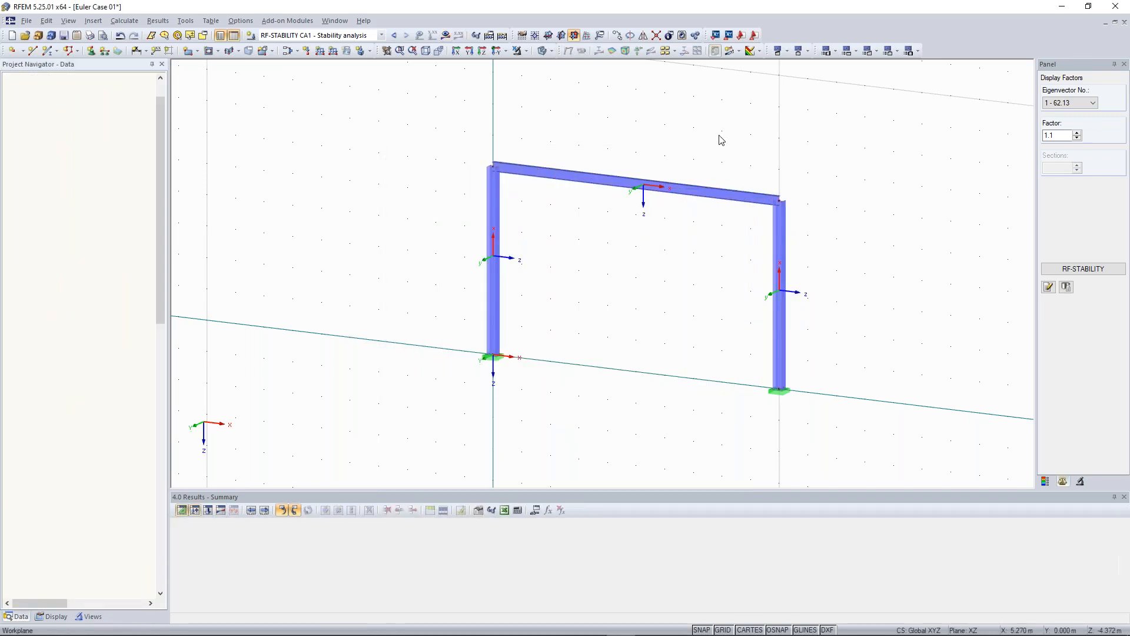
Assign a new nodal support to both column-top nodes 2 and 4, fixing only uY and leaving all other displacements and rotations free
middle_drag(721, 140, 690, 126)
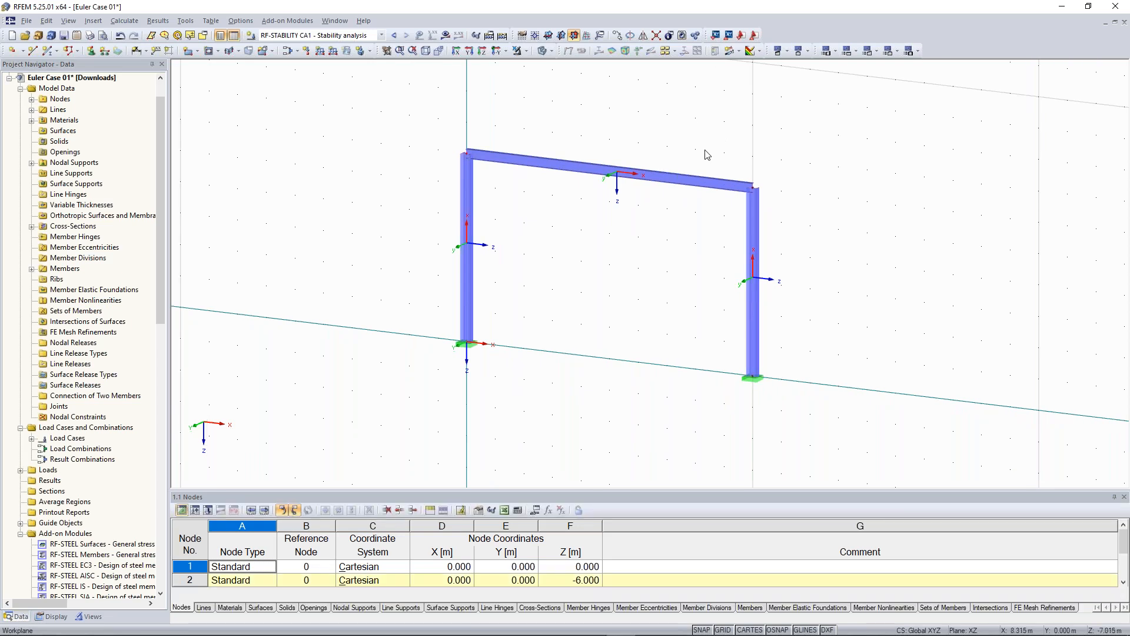
middle_drag(705, 150, 711, 176)
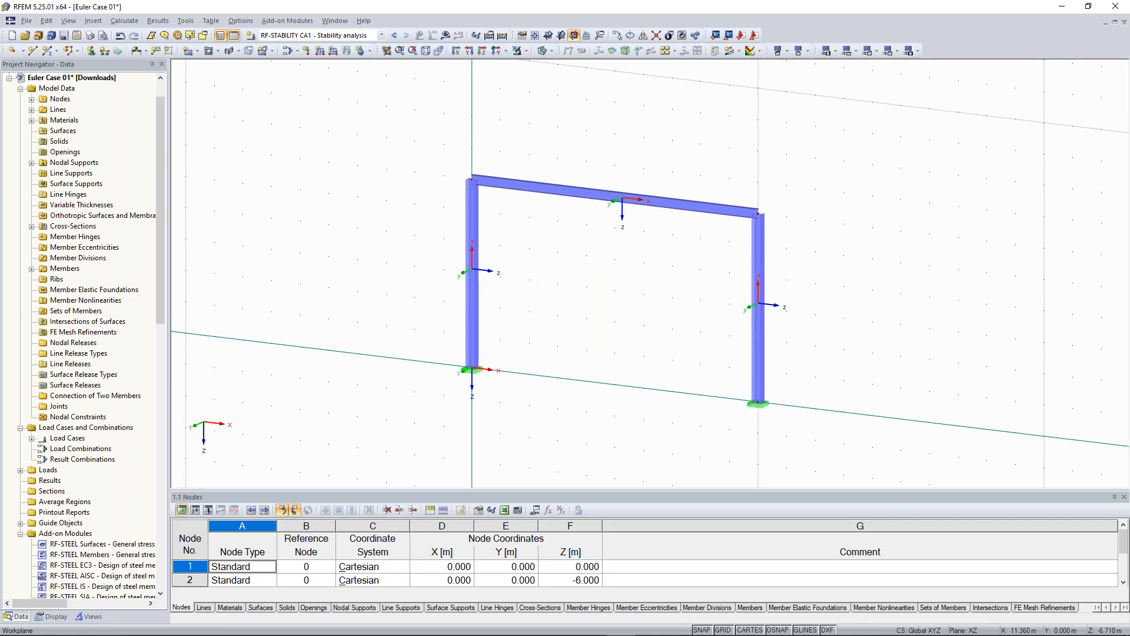
drag(361, 94, 833, 237)
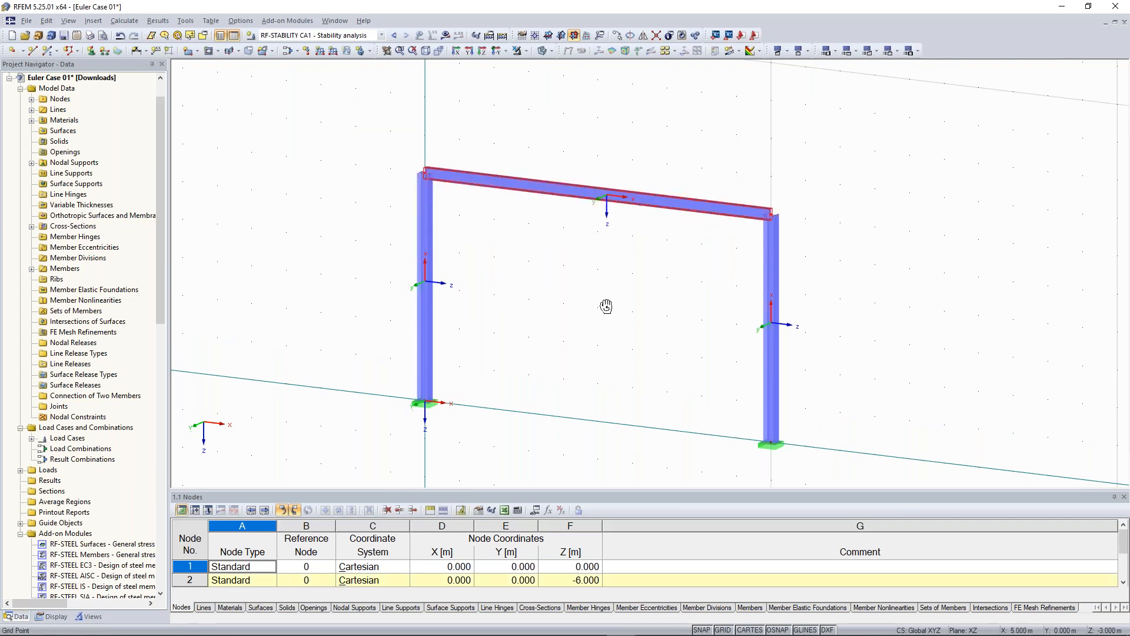
ctrl+middle_drag(606, 306, 640, 300)
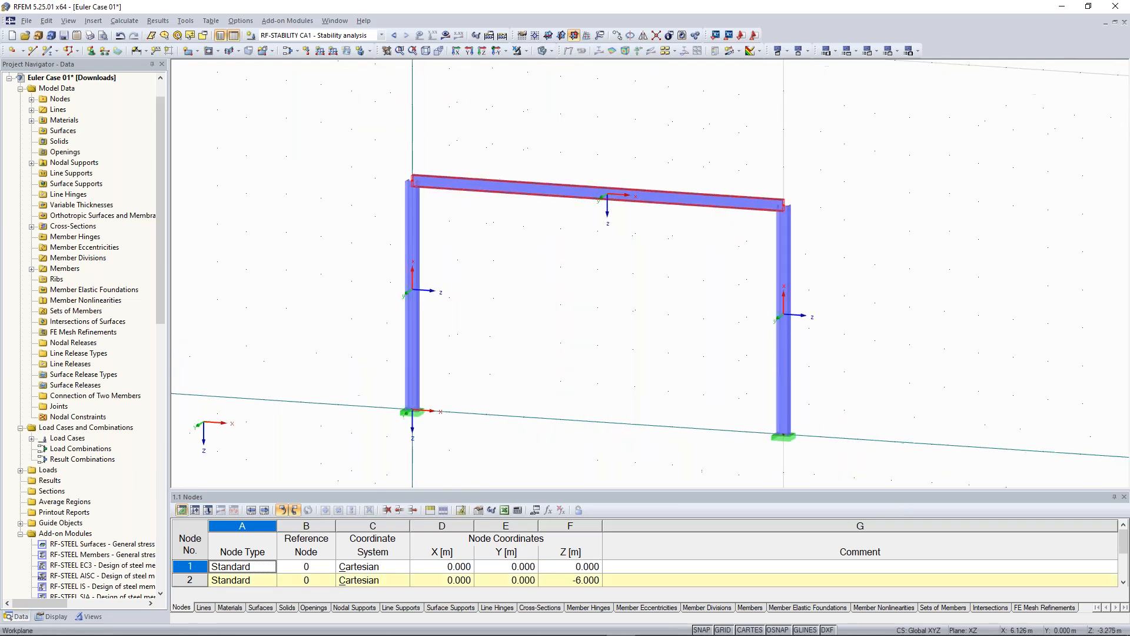
click(92, 52)
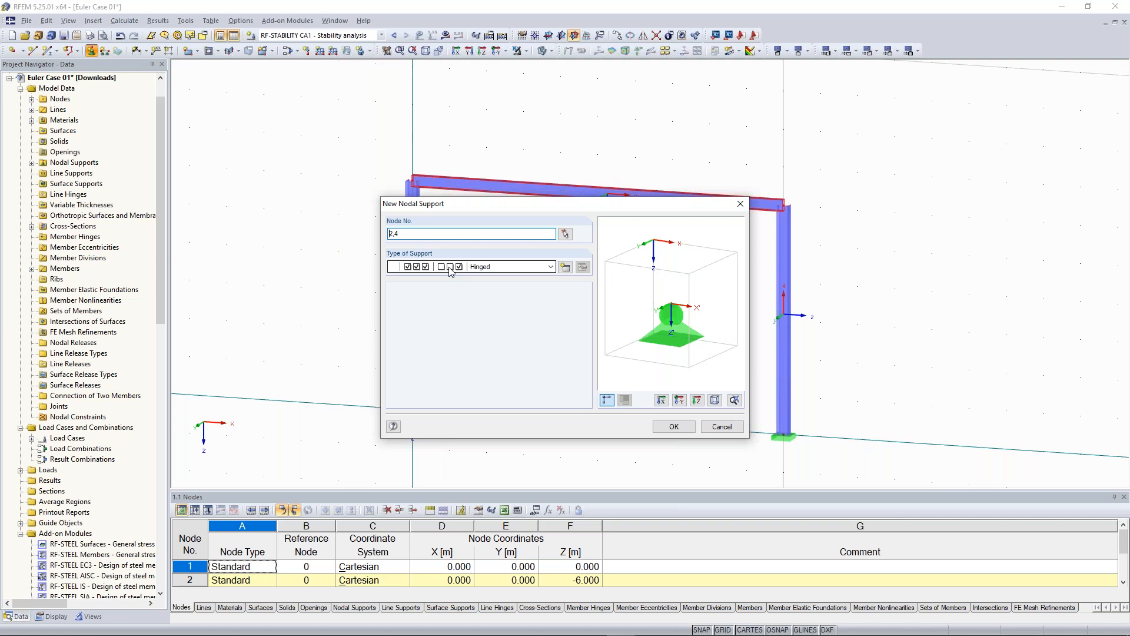
click(564, 267)
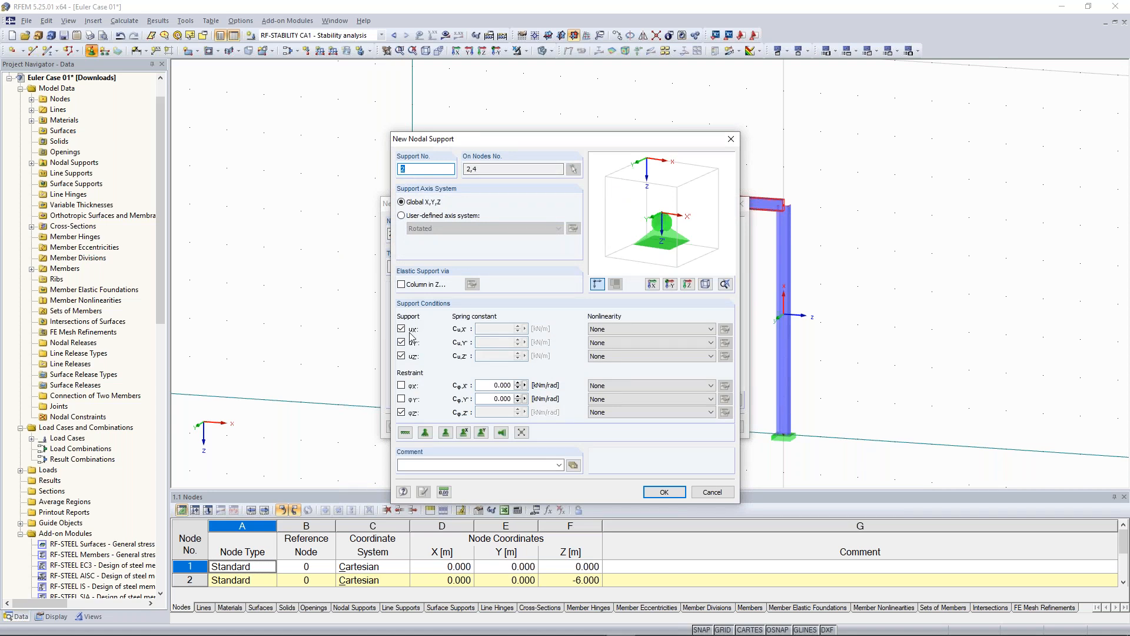
click(401, 329)
click(401, 355)
click(401, 412)
click(402, 413)
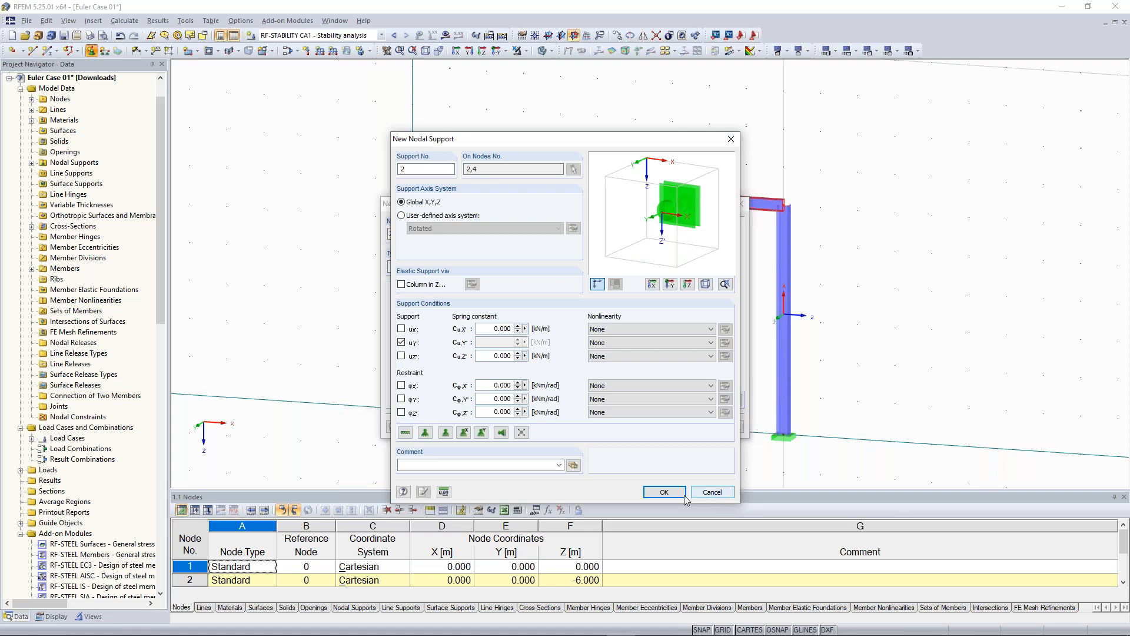
click(664, 492)
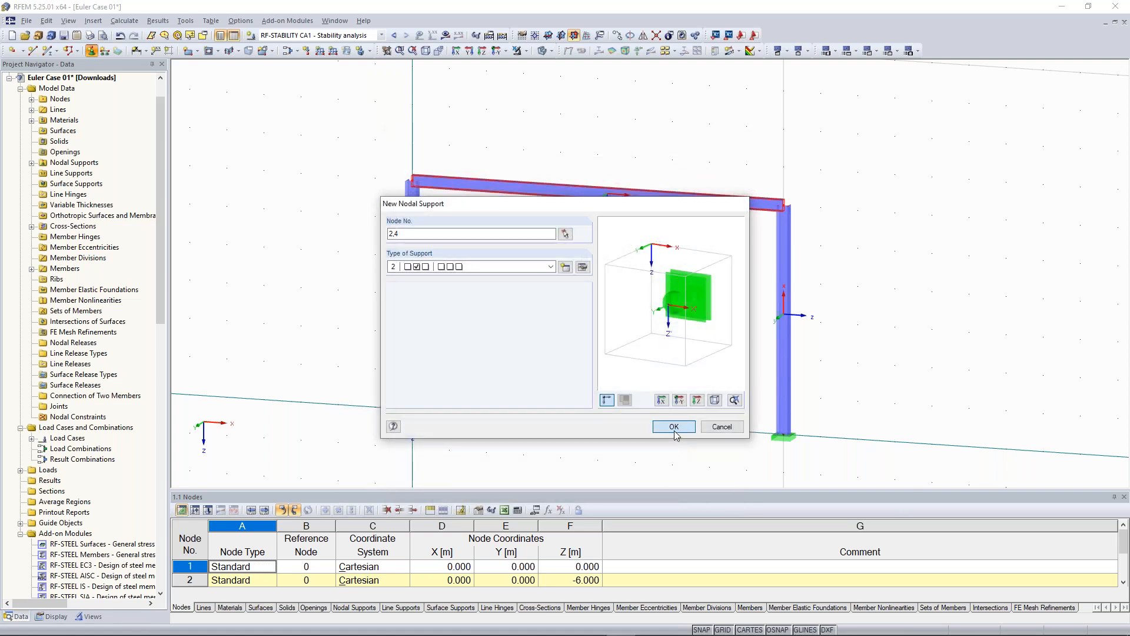
click(674, 426)
Calculate RF-STABILITY CA1 for the laterally supported frame and inspect the buckling shapes of eigenvectors 2 and 1
click(502, 37)
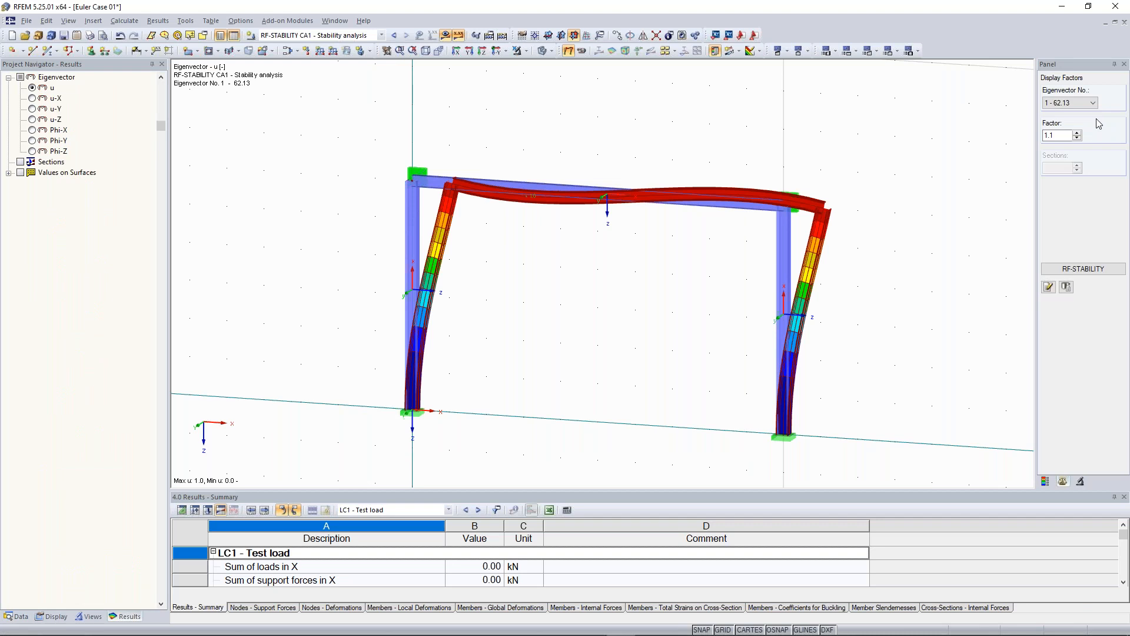
click(1081, 104)
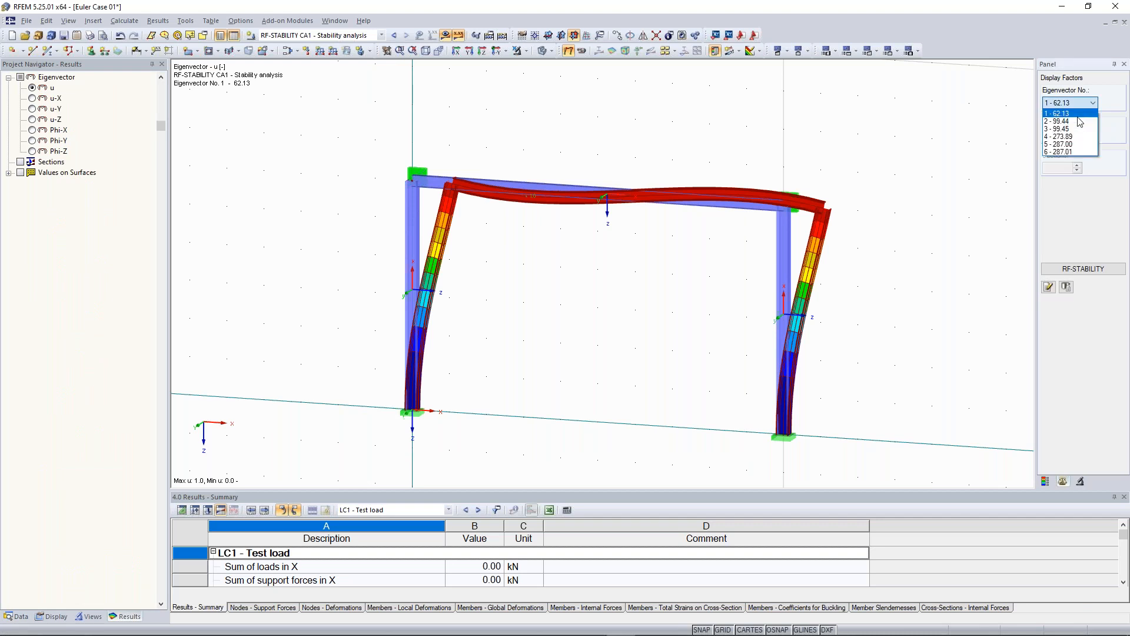
click(1078, 124)
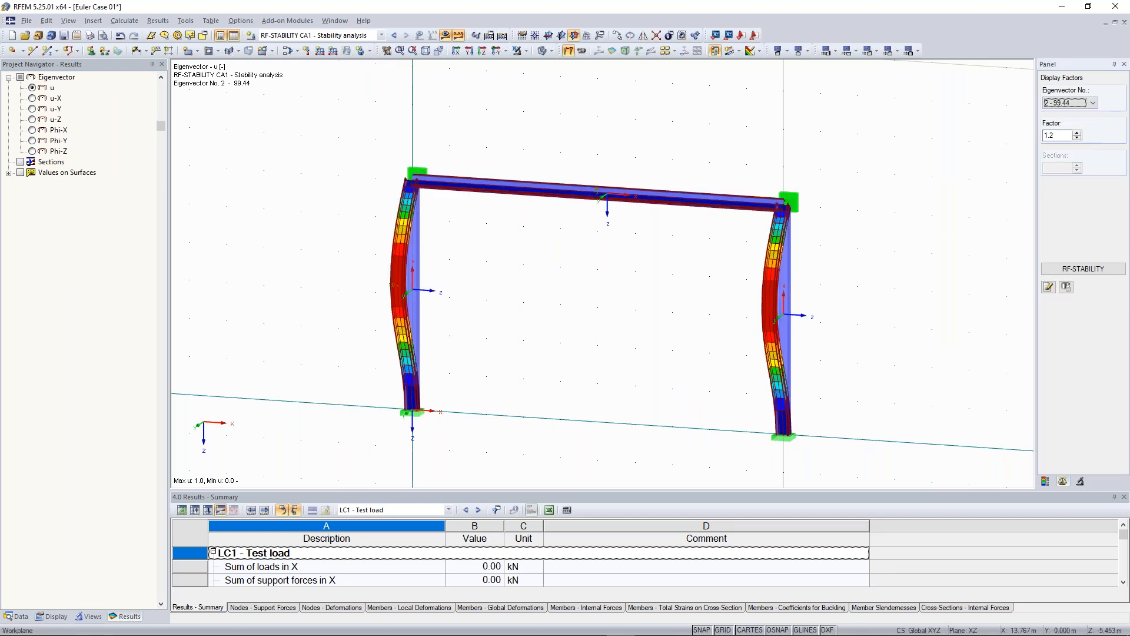
ctrl+middle_drag(641, 264, 465, 167)
ctrl+middle_drag(713, 215, 553, 136)
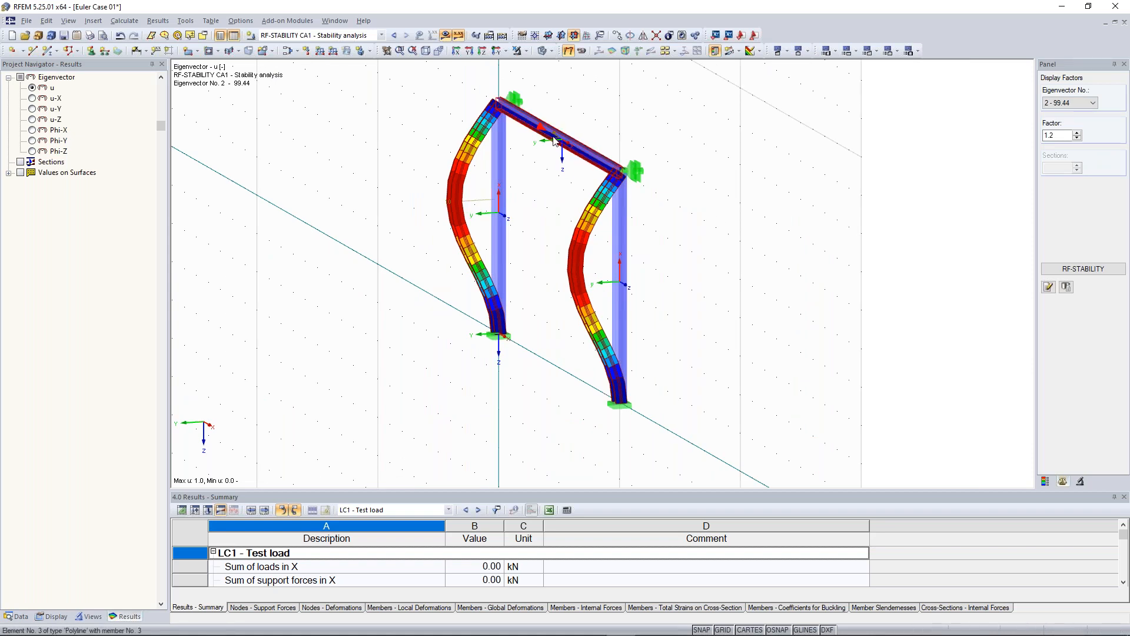
ctrl+middle_drag(554, 140, 653, 279)
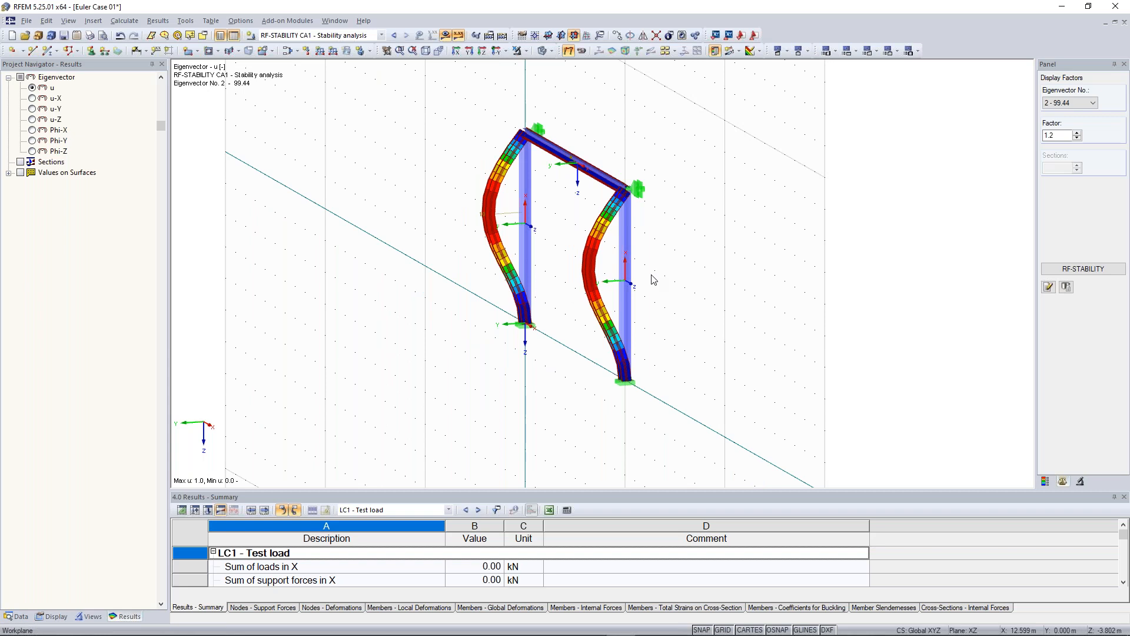
ctrl+middle_drag(442, 244, 446, 294)
scroll(446, 294, up, 2)
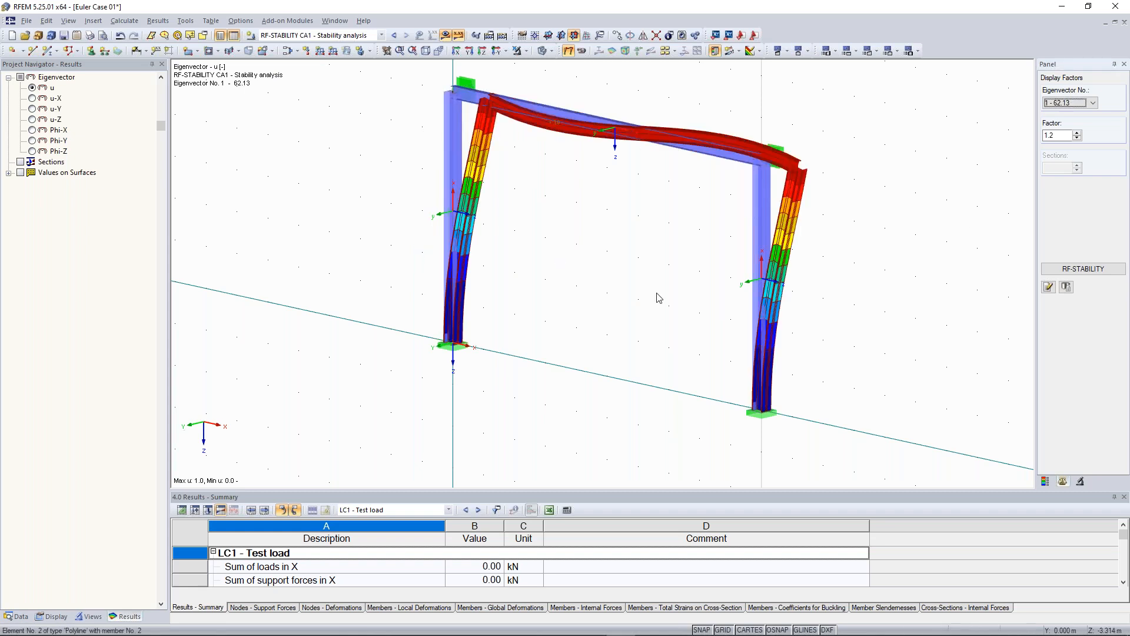
scroll(724, 286, down, 2)
ctrl+middle_drag(724, 286, 756, 281)
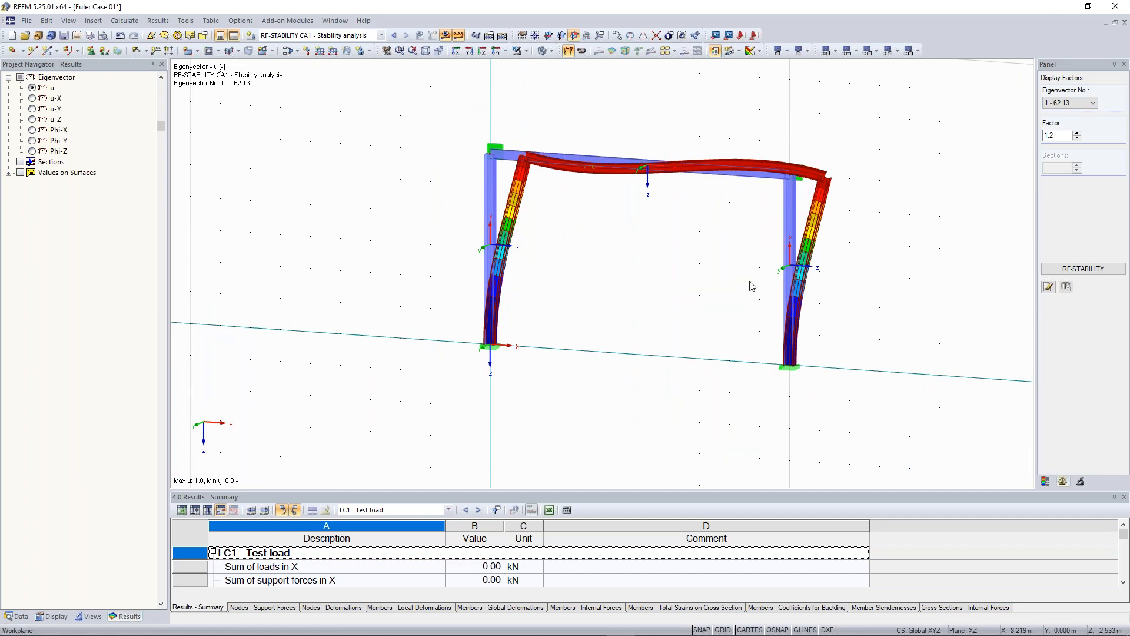
Examine the RF-STABILITY critical load factors and the columns' effective lengths and critical loads for the laterally supported frame
ctrl+middle_drag(637, 217, 637, 231)
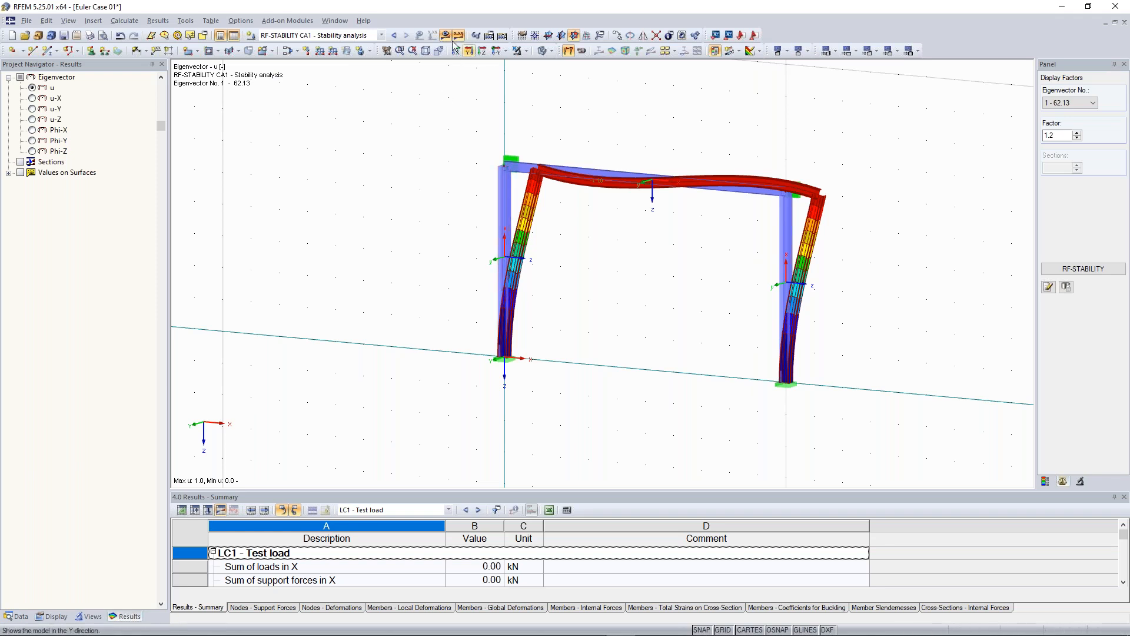
click(1083, 268)
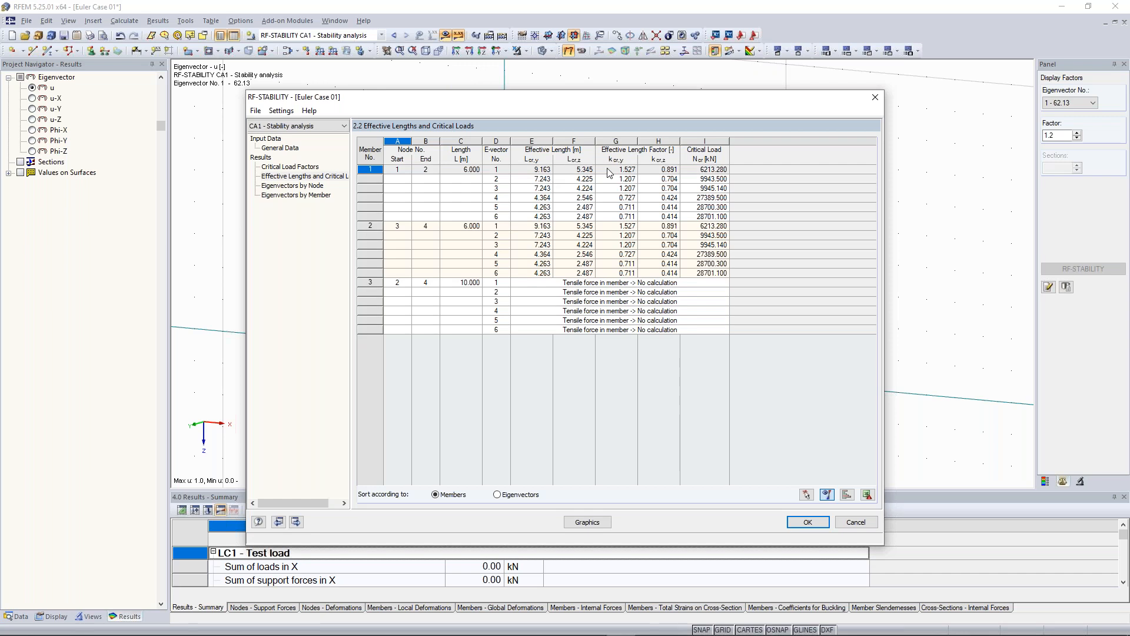
click(874, 99)
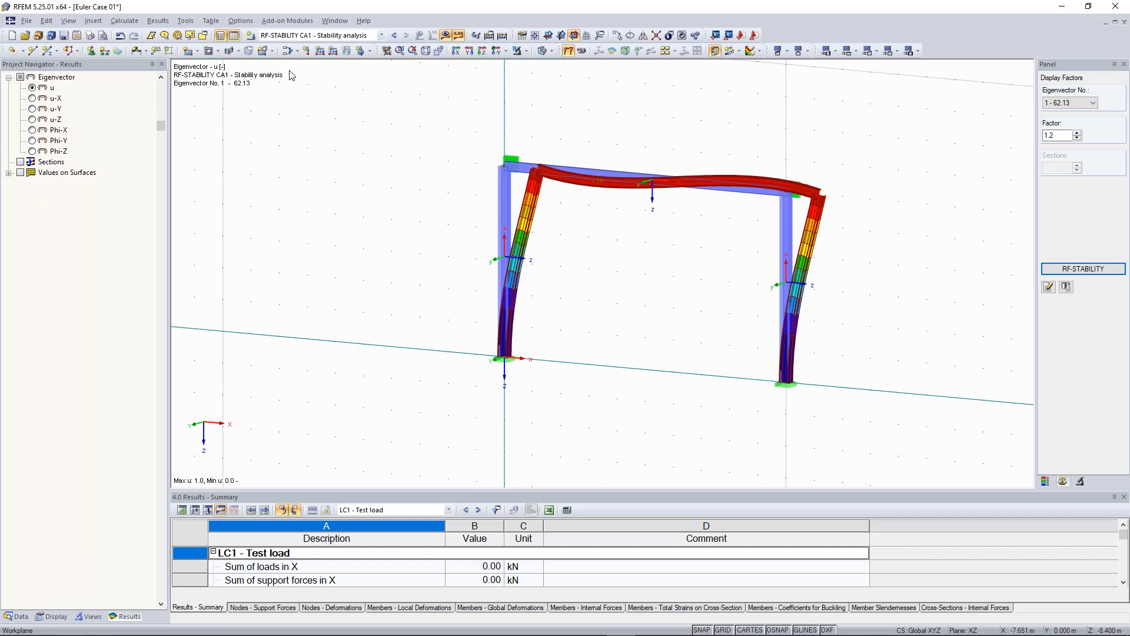
scroll(569, 148, down, 1)
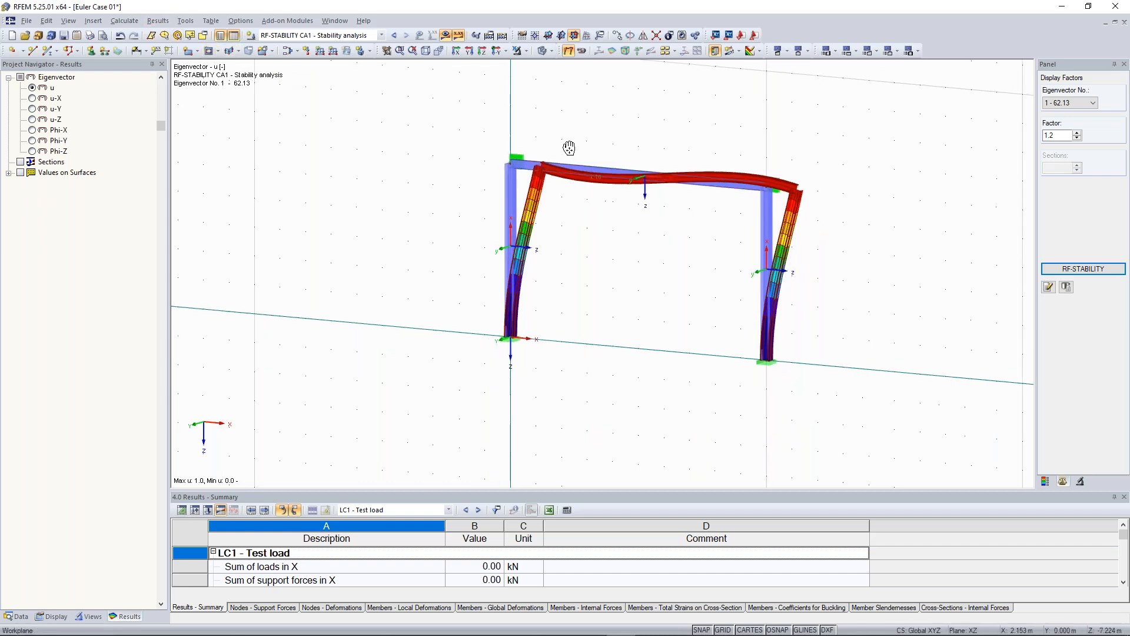
middle_drag(569, 147, 575, 165)
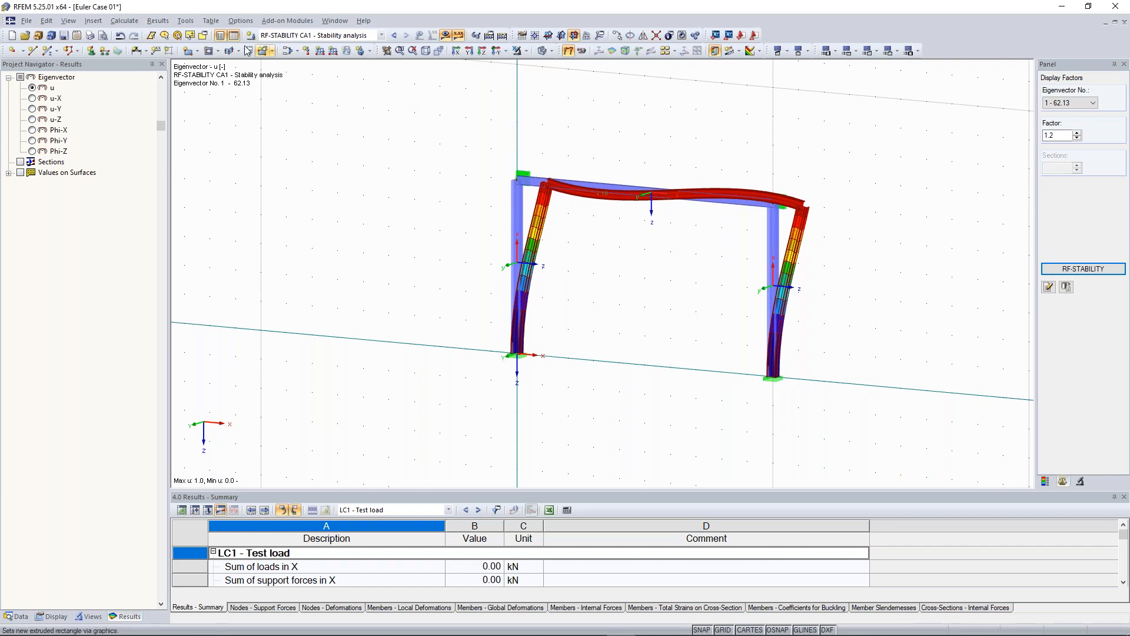
click(124, 20)
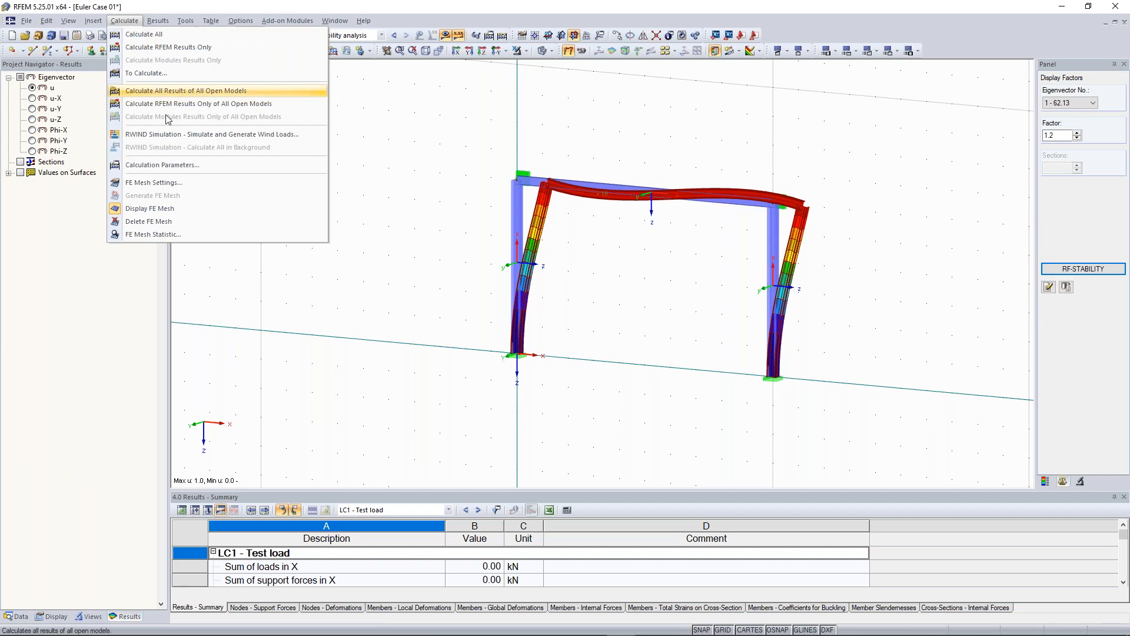
click(168, 171)
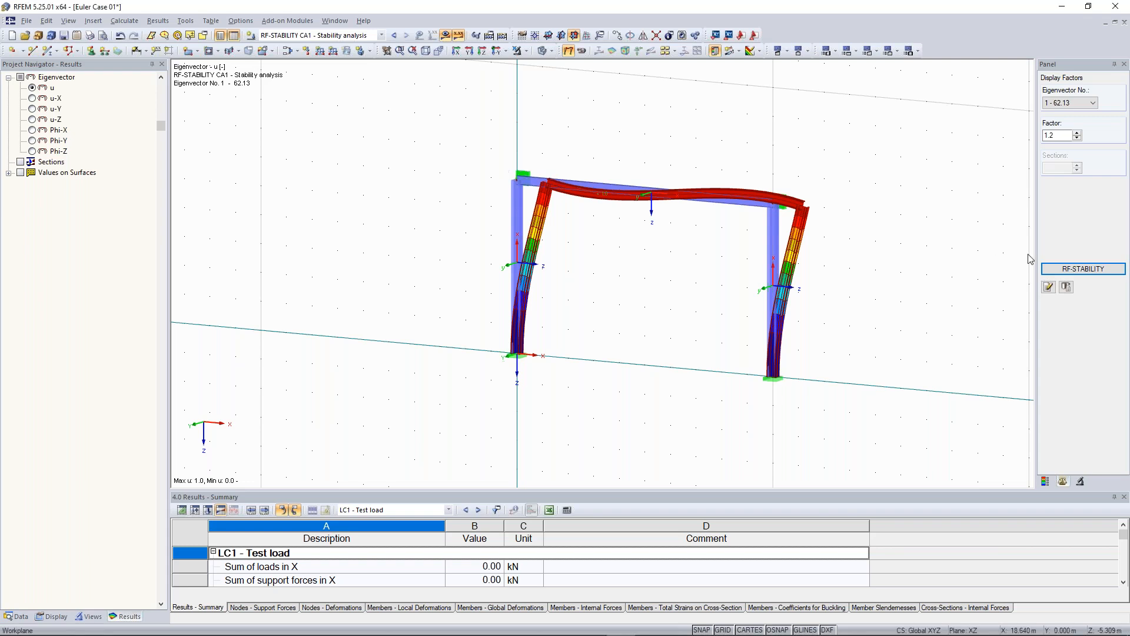
click(1053, 268)
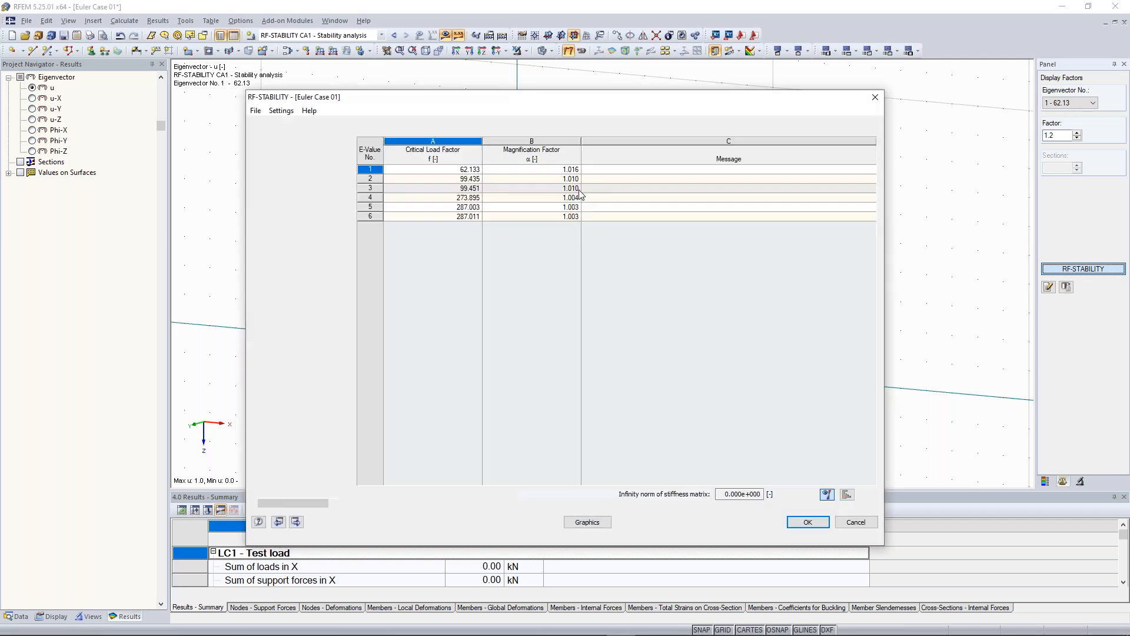
click(321, 176)
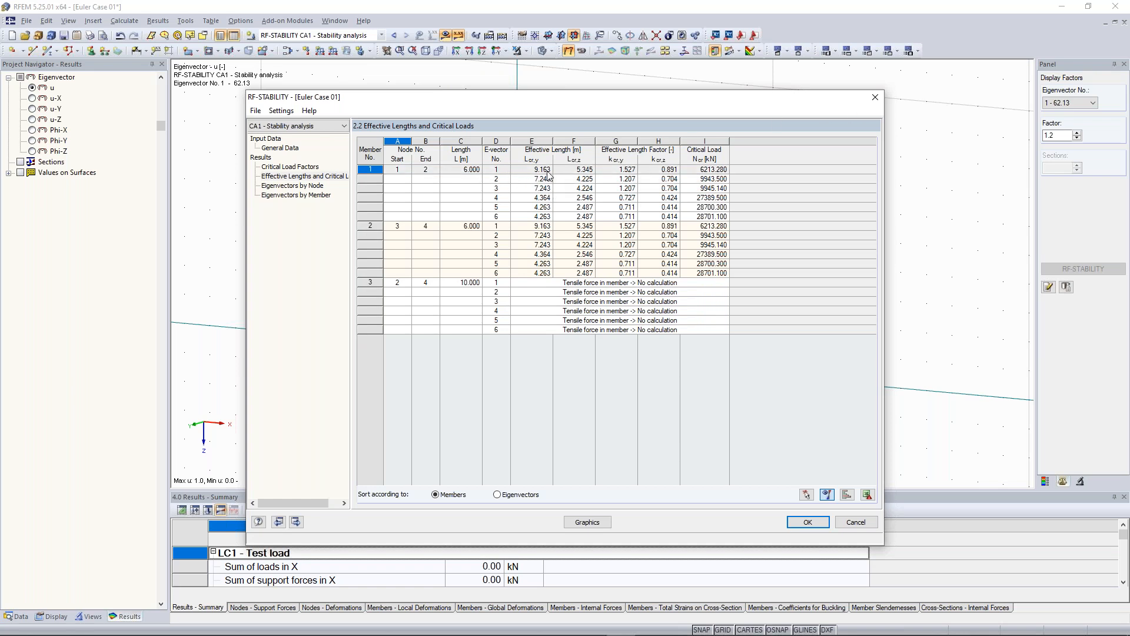
click(874, 97)
Deactivate the shear stiffness of members in the global calculation parameters and recalculate RF-STABILITY CA1
click(125, 21)
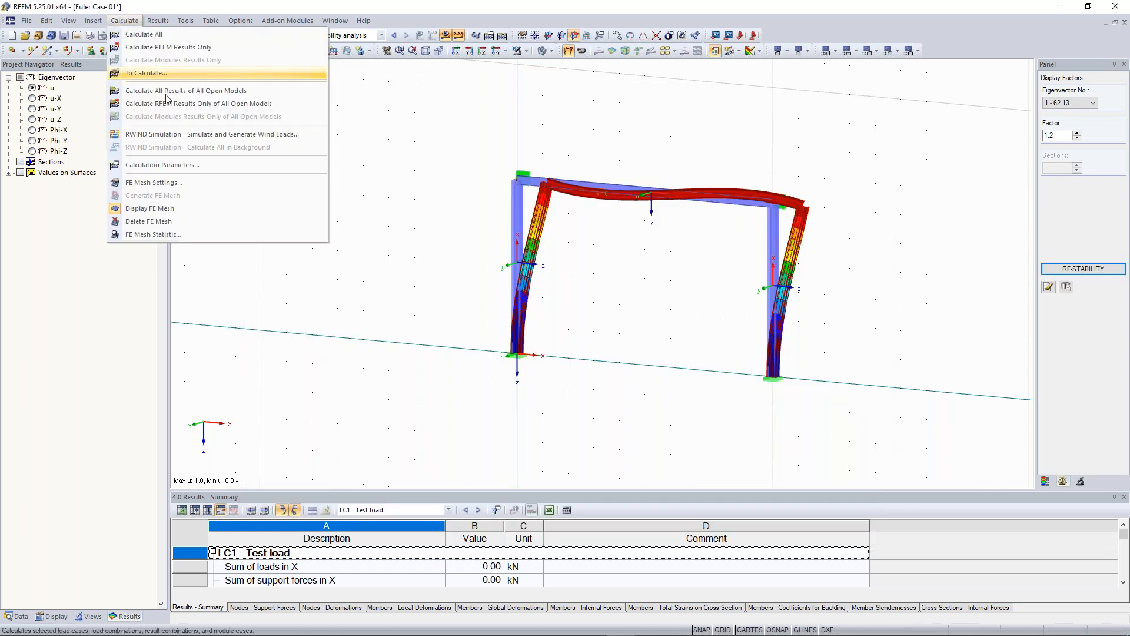
click(155, 166)
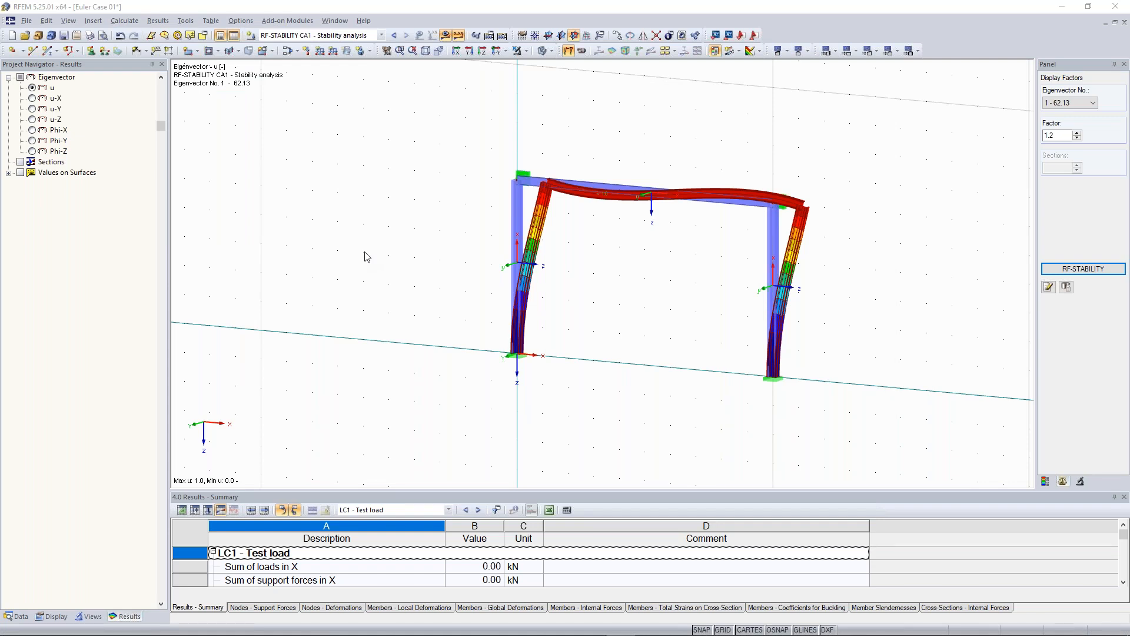
click(501, 172)
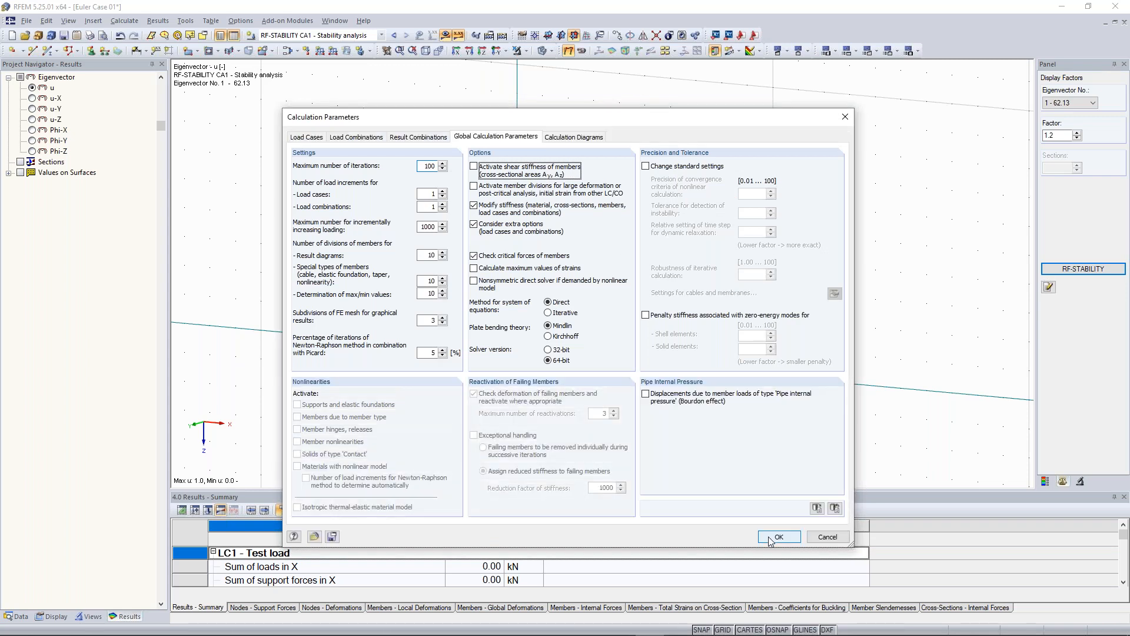
click(778, 537)
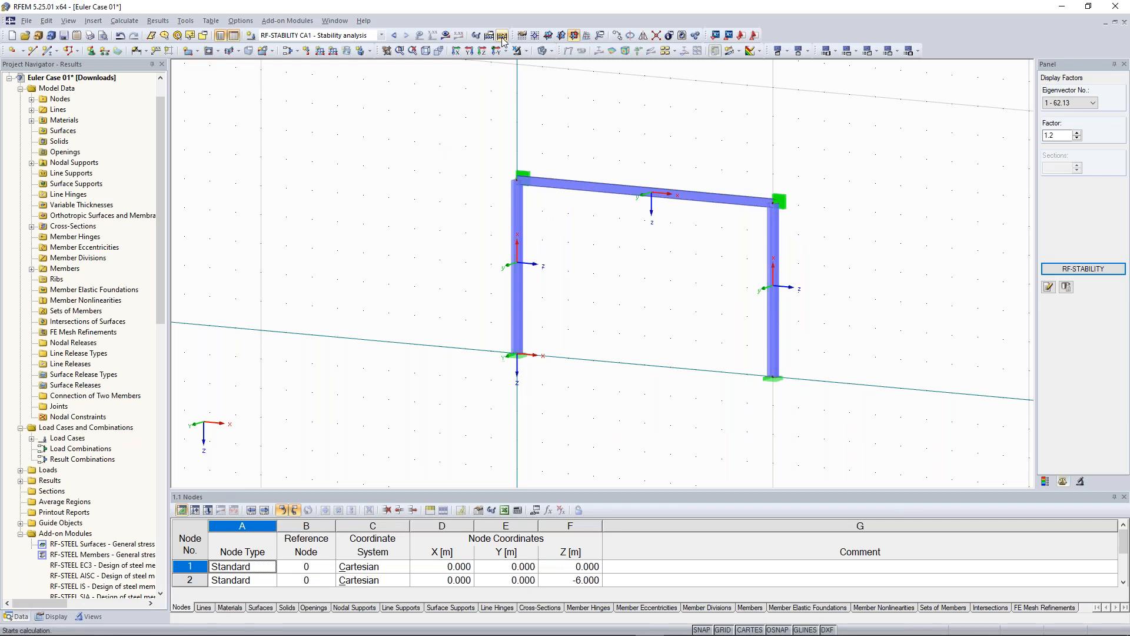
click(502, 36)
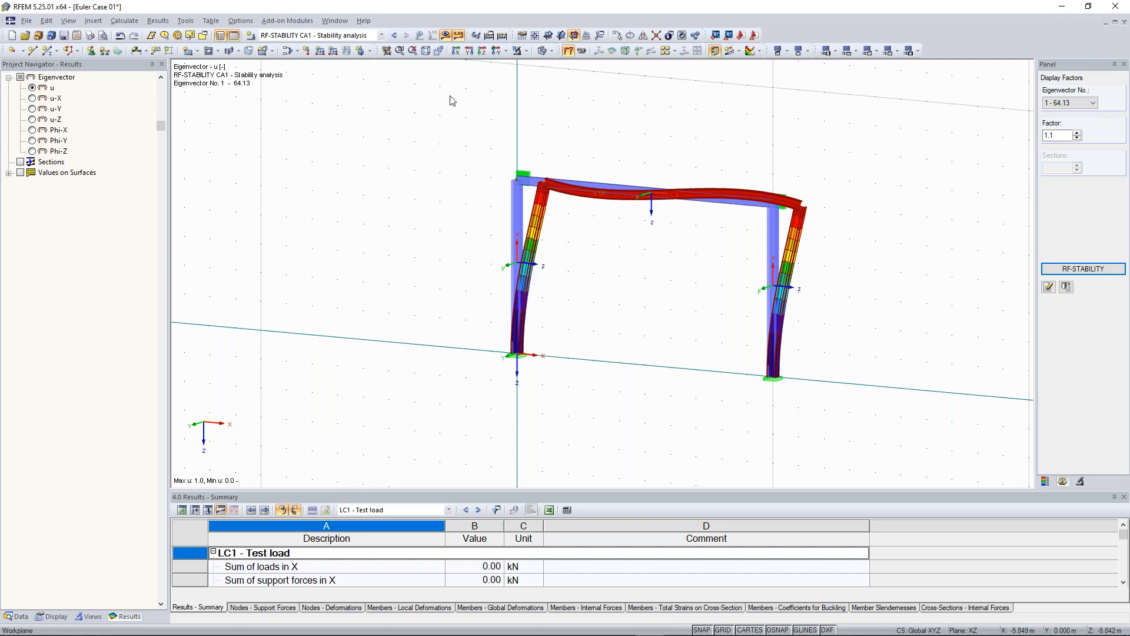
Compare the recalculated effective lengths and critical loads of member 1 with its buckling shape in the model
click(1093, 269)
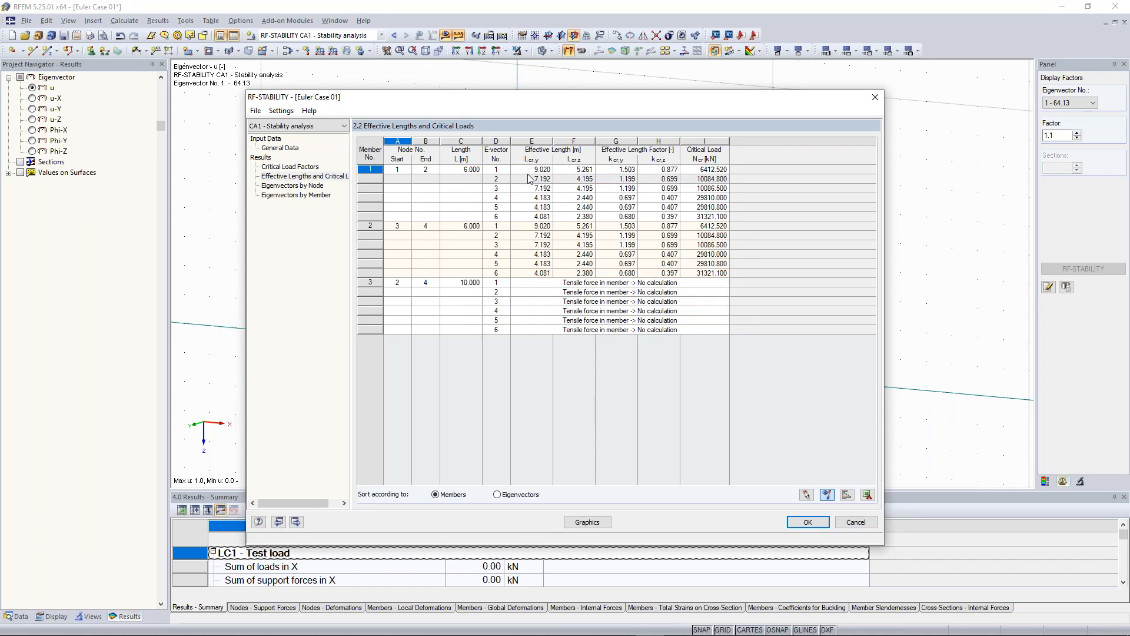
drag(535, 103, 361, 232)
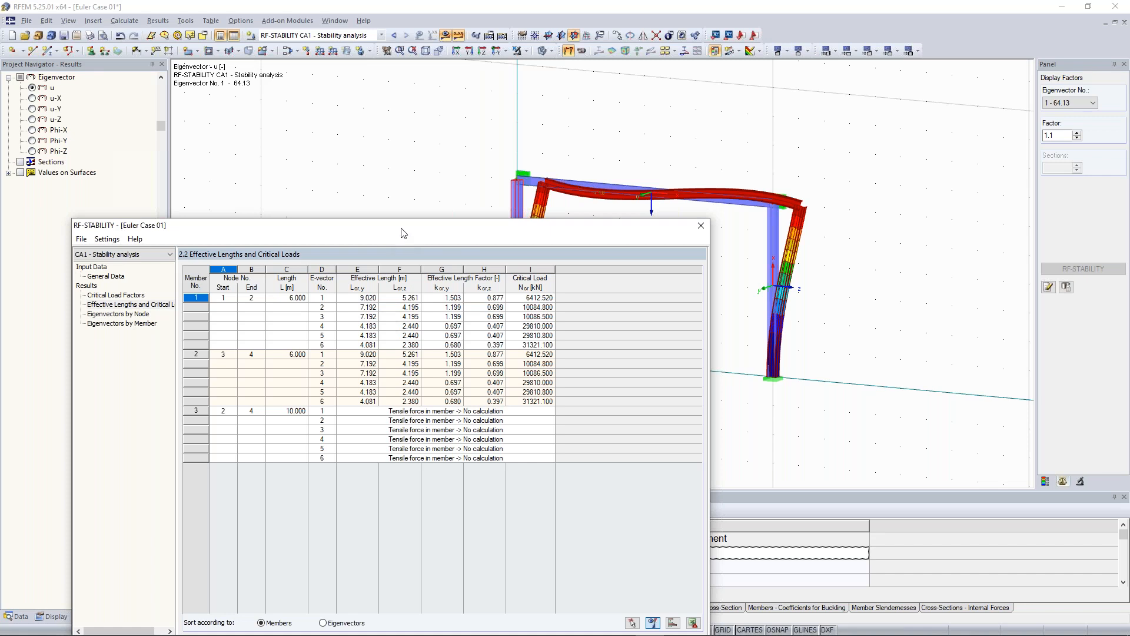
drag(402, 228, 376, 241)
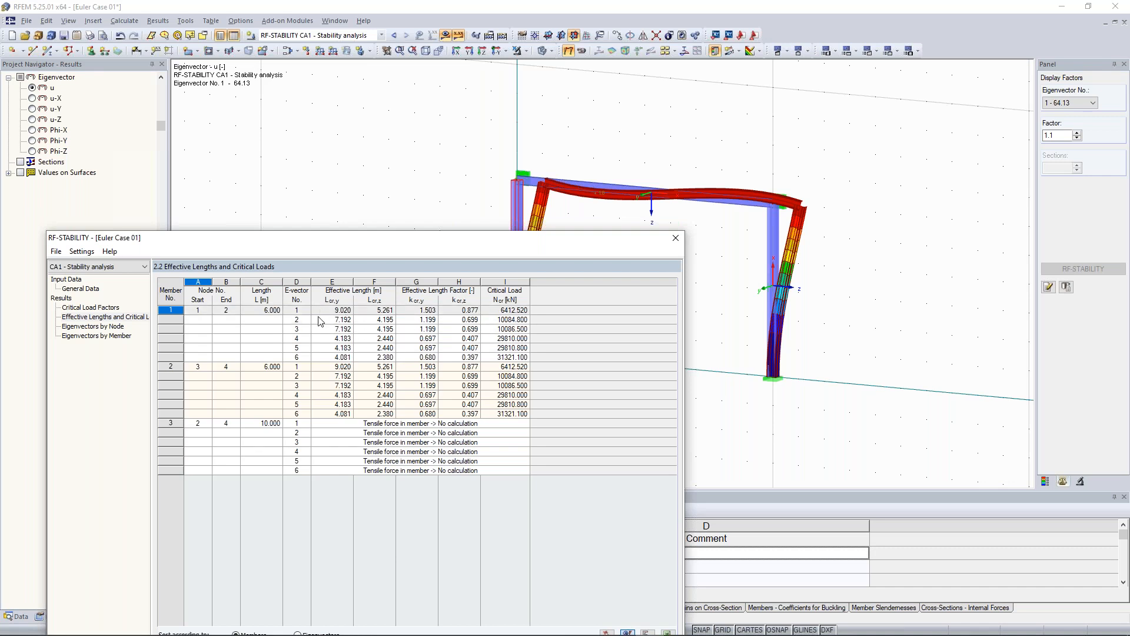
drag(583, 247, 577, 292)
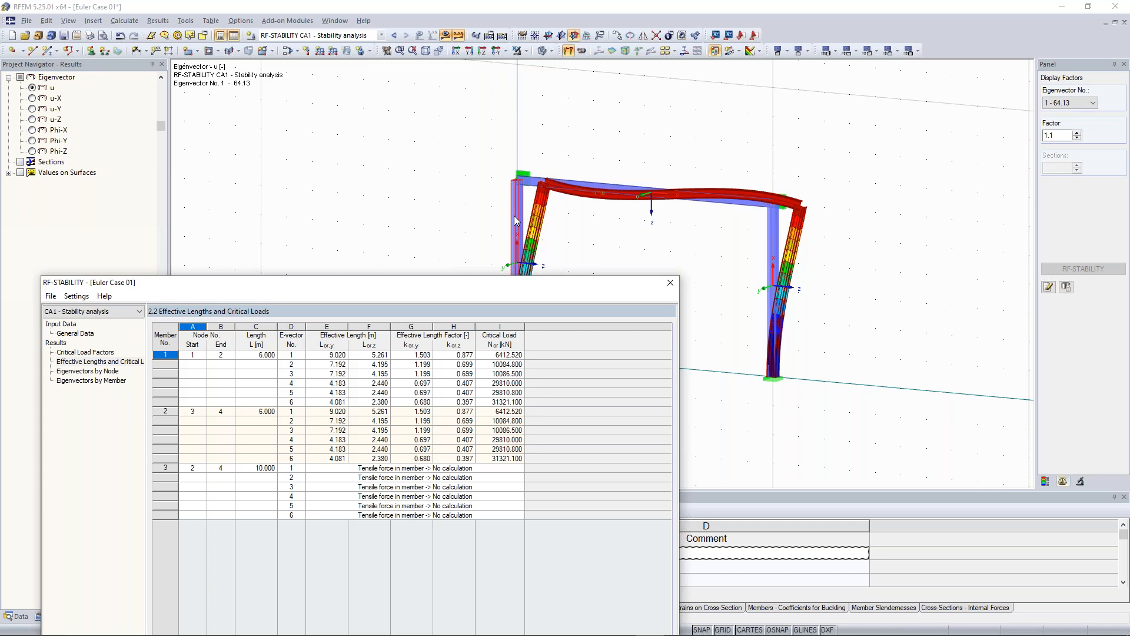
click(340, 353)
click(670, 285)
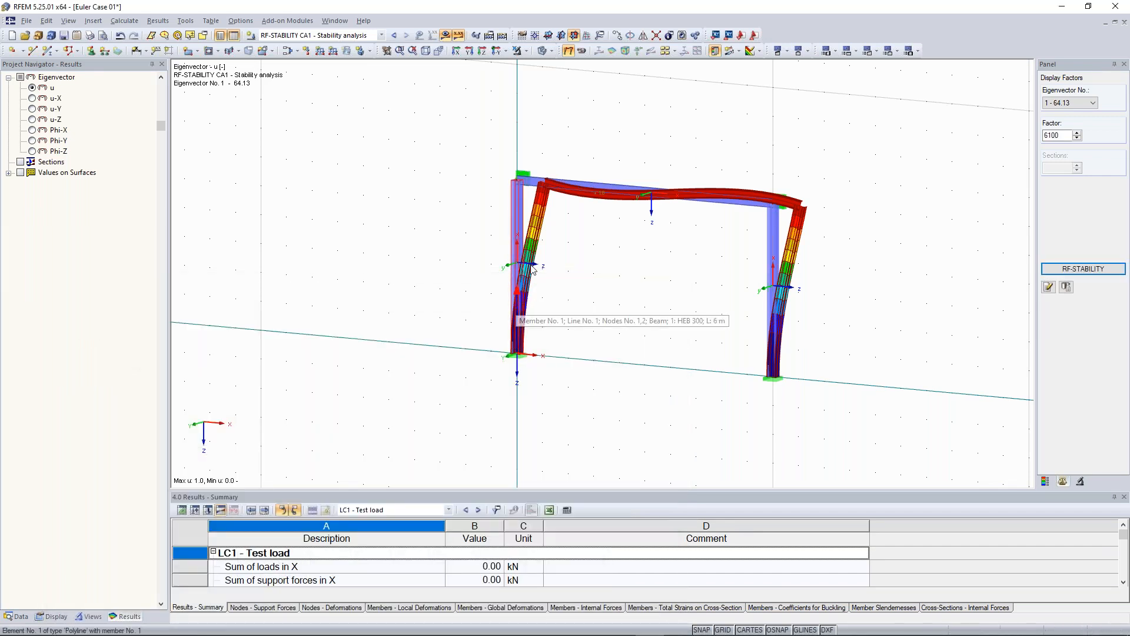
Set the display factor of the eigenvector 1 deformation to 10, and reduce it by repeated halving to 1.25
click(1077, 133)
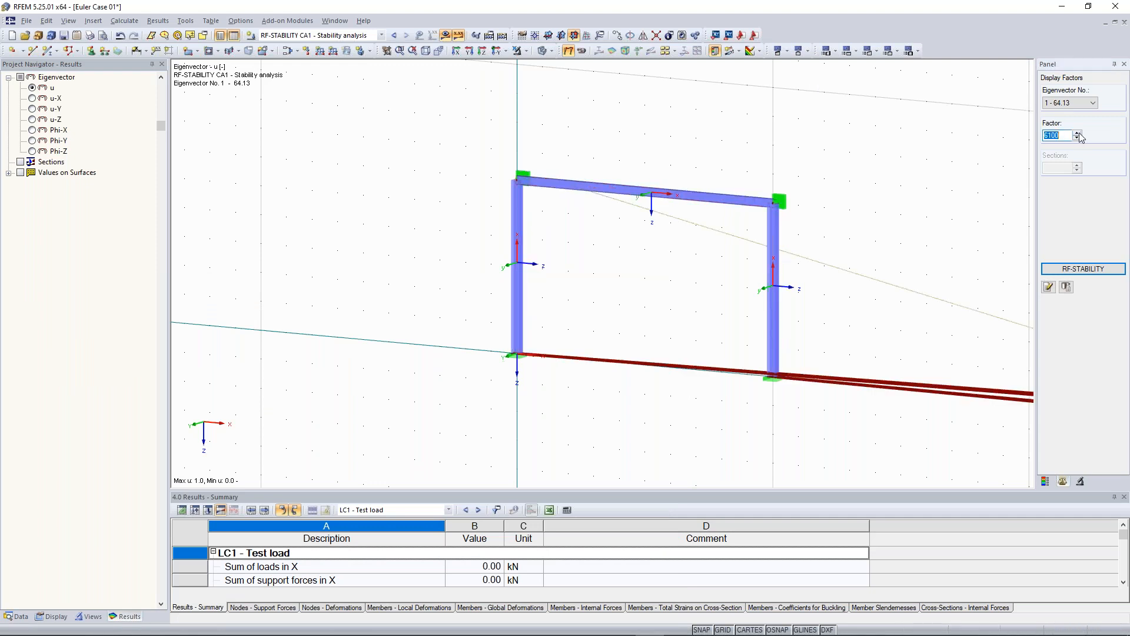
text(1)
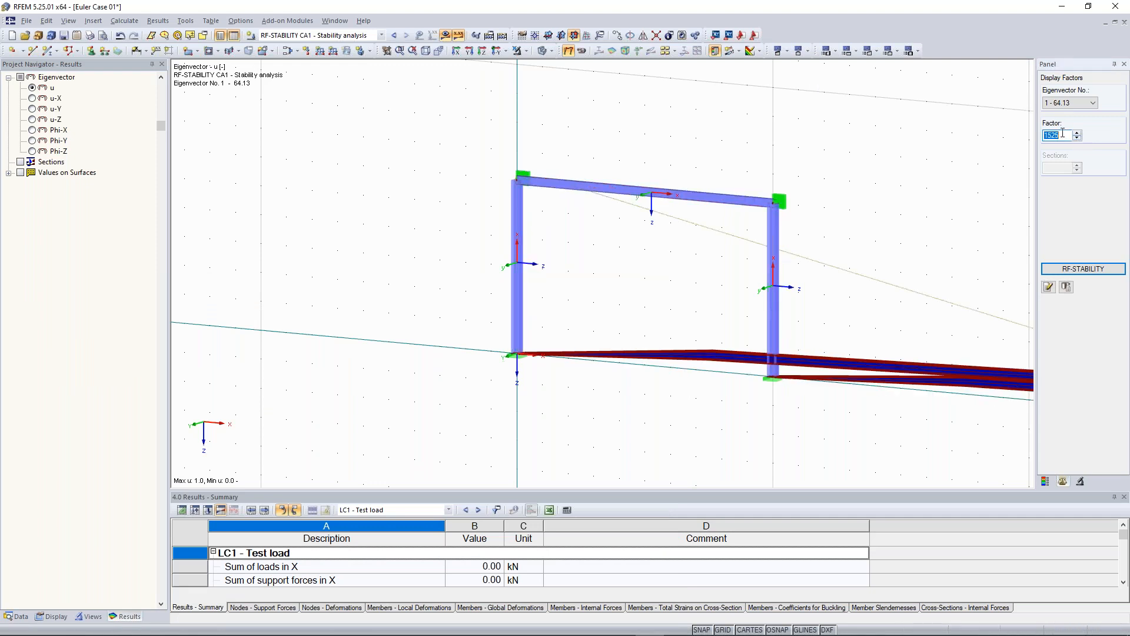
text(0)
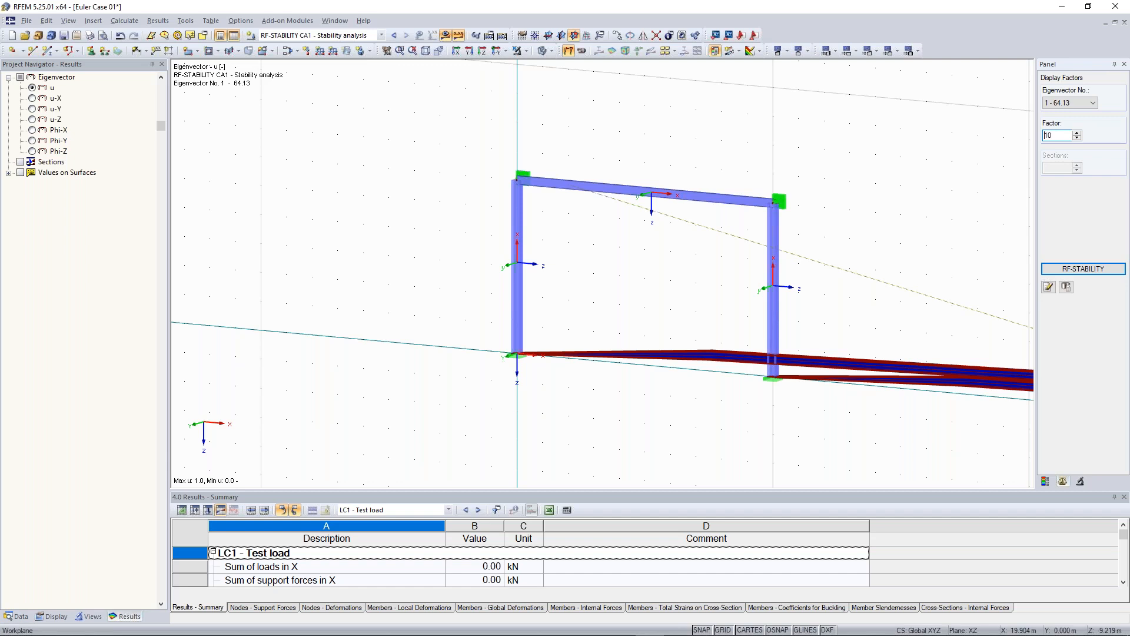
click(1076, 138)
click(1077, 138)
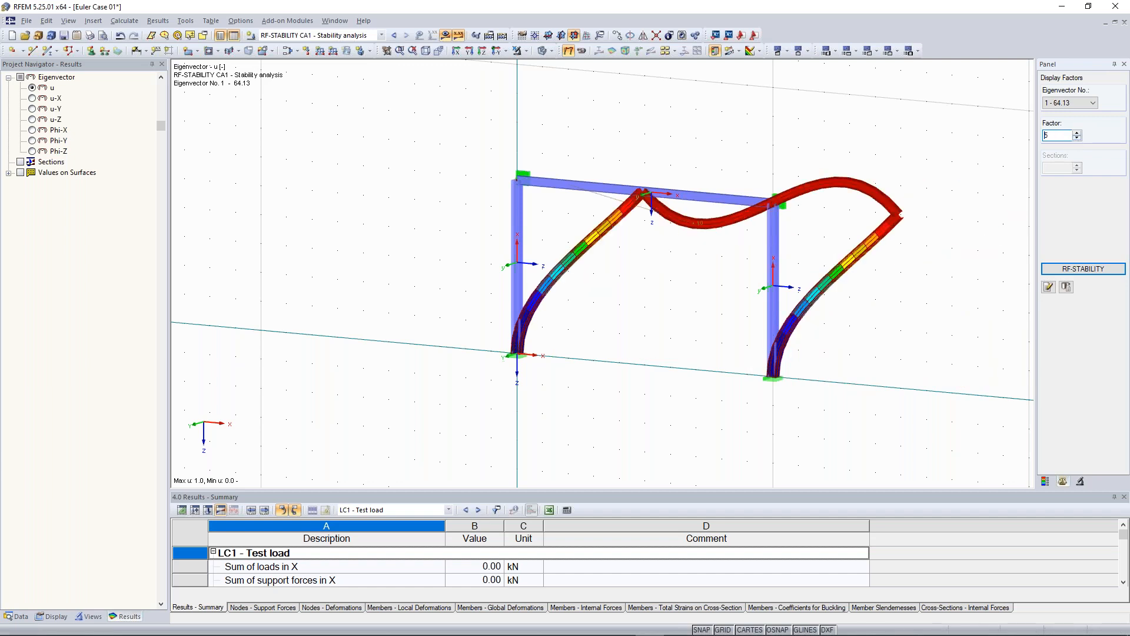
click(1077, 138)
middle_drag(669, 142, 673, 274)
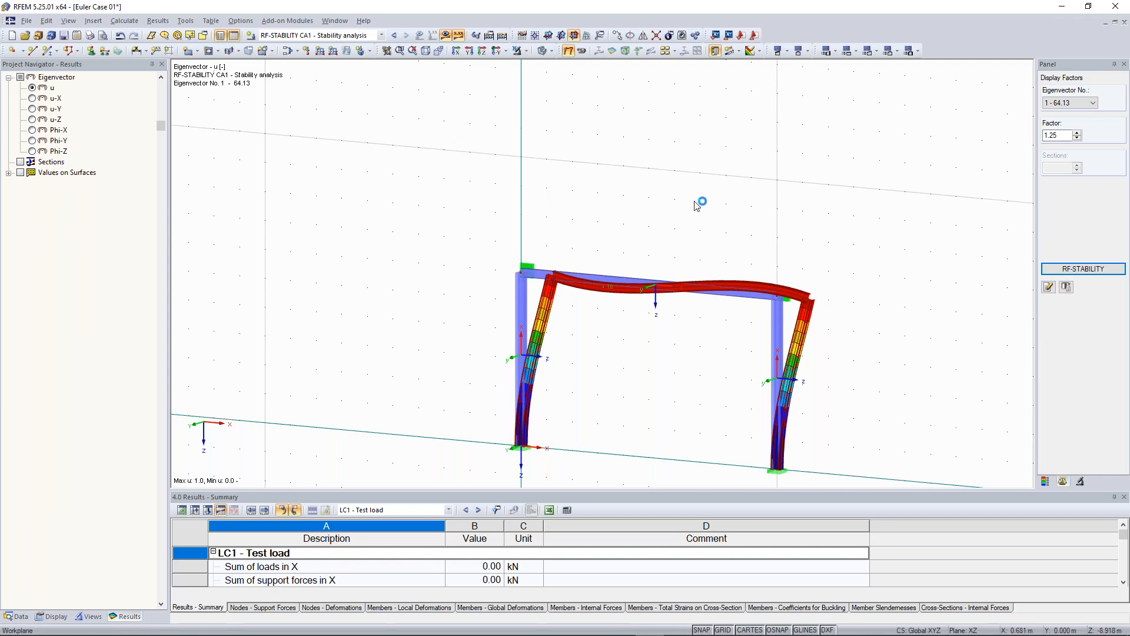
Review the critical load factors, effective lengths, eigenvectors by node and general data of RF-STABILITY CA1
click(1082, 269)
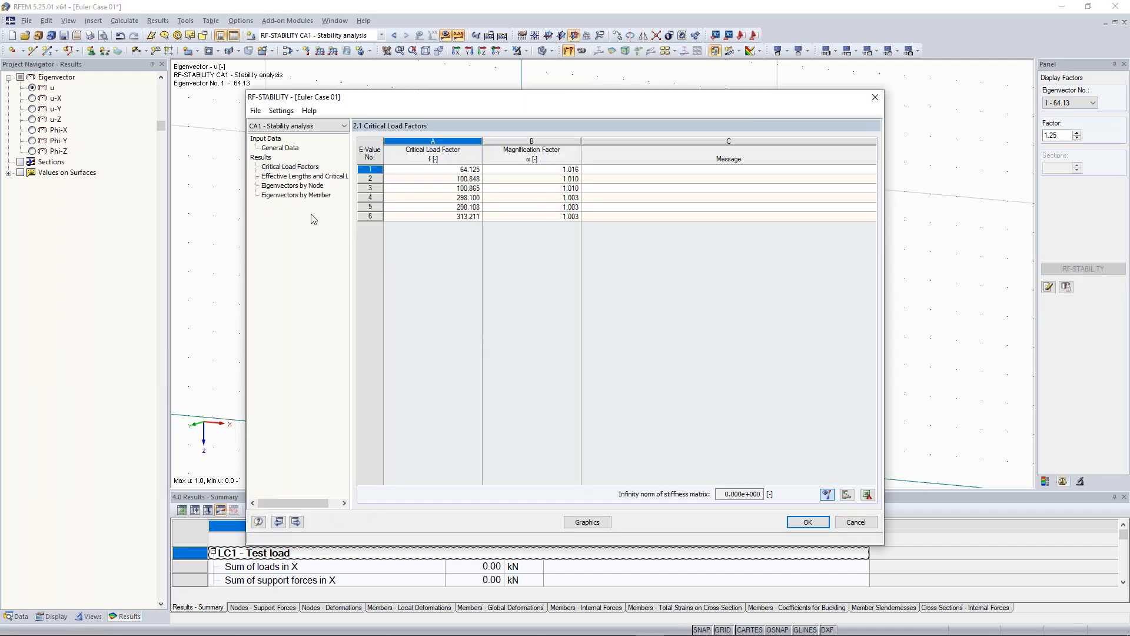
click(314, 177)
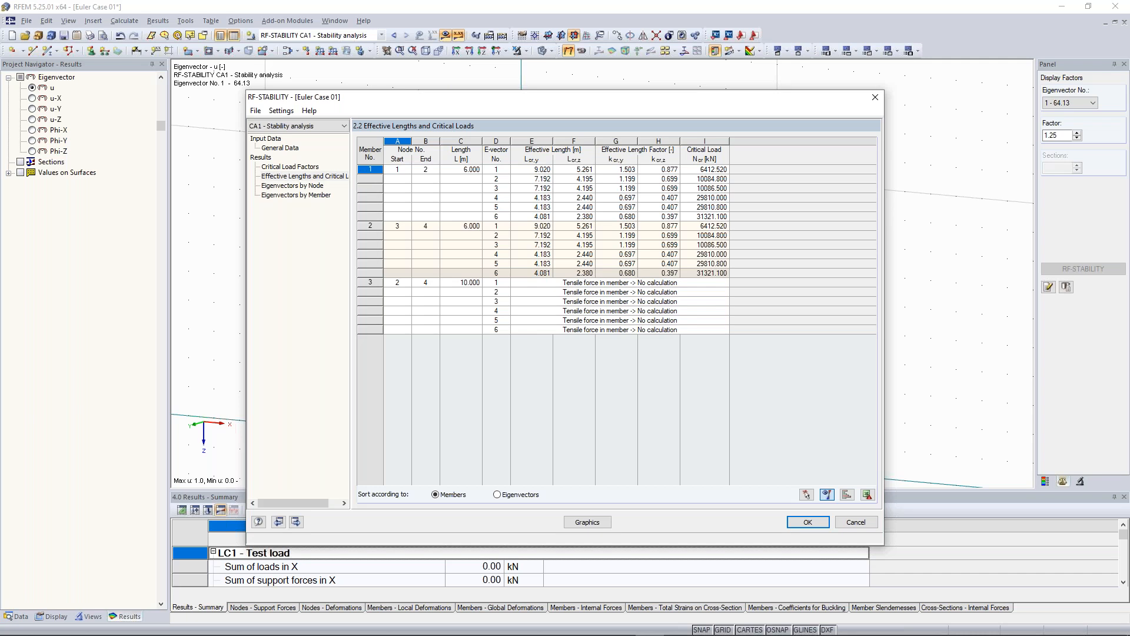
click(294, 186)
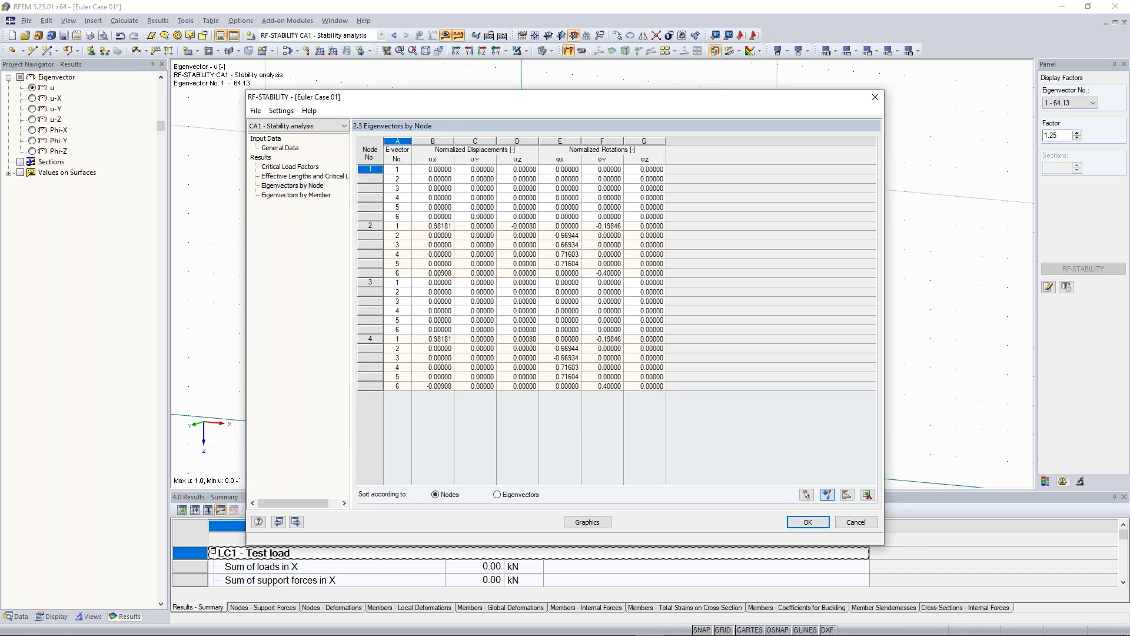
click(297, 195)
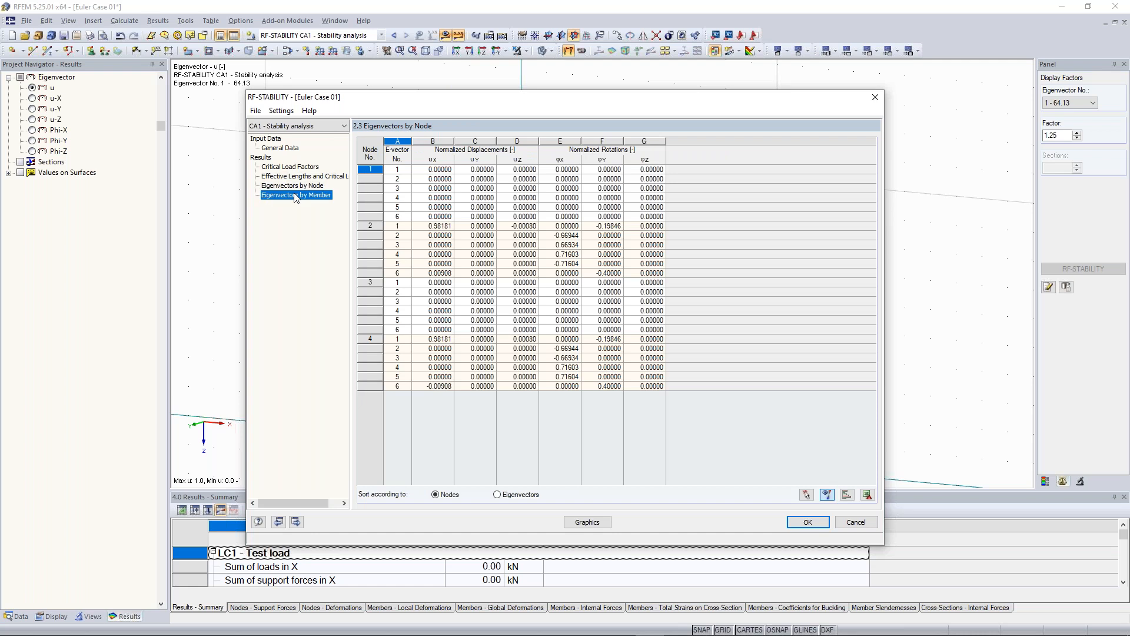
click(300, 168)
click(295, 148)
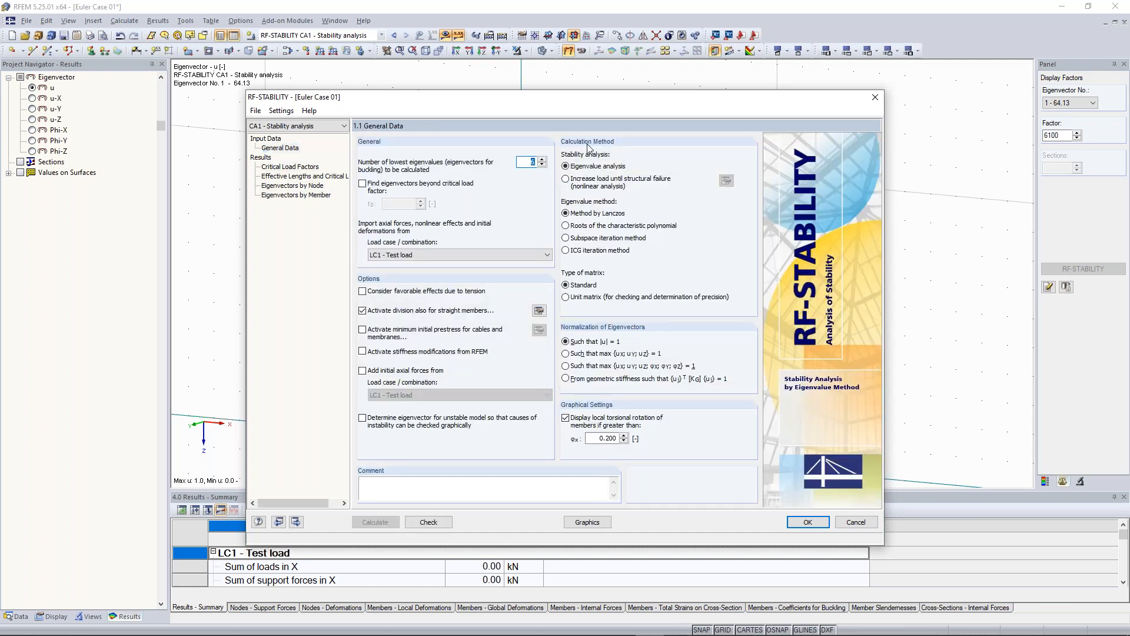
click(875, 97)
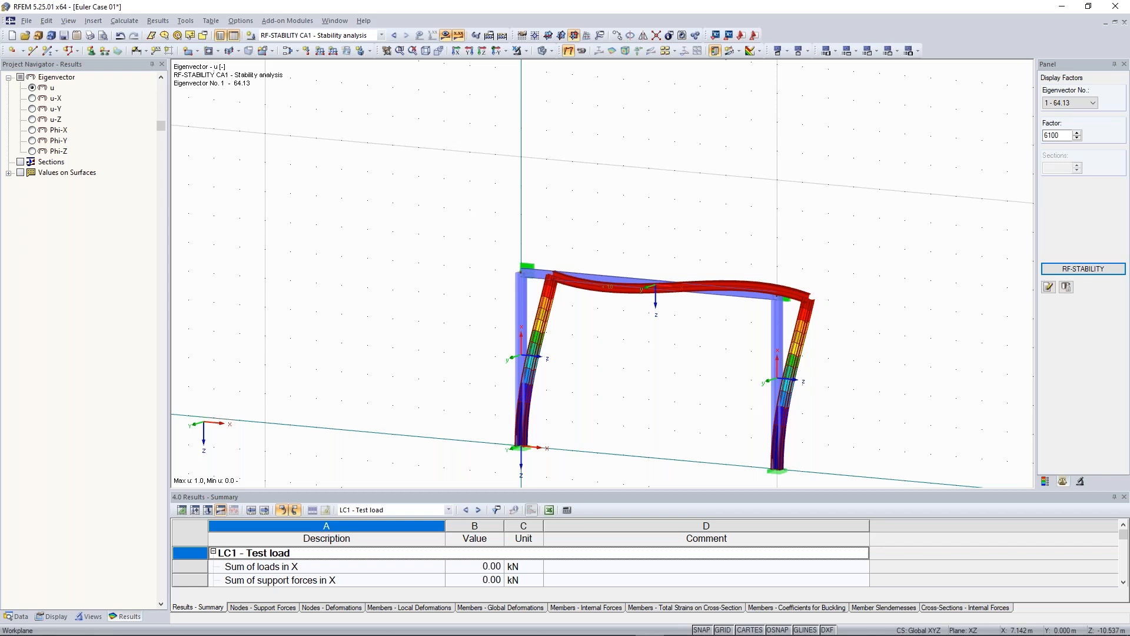
Hide the results and open the horizontal beam, member 3, for editing, keeping its member type as Beam
click(445, 36)
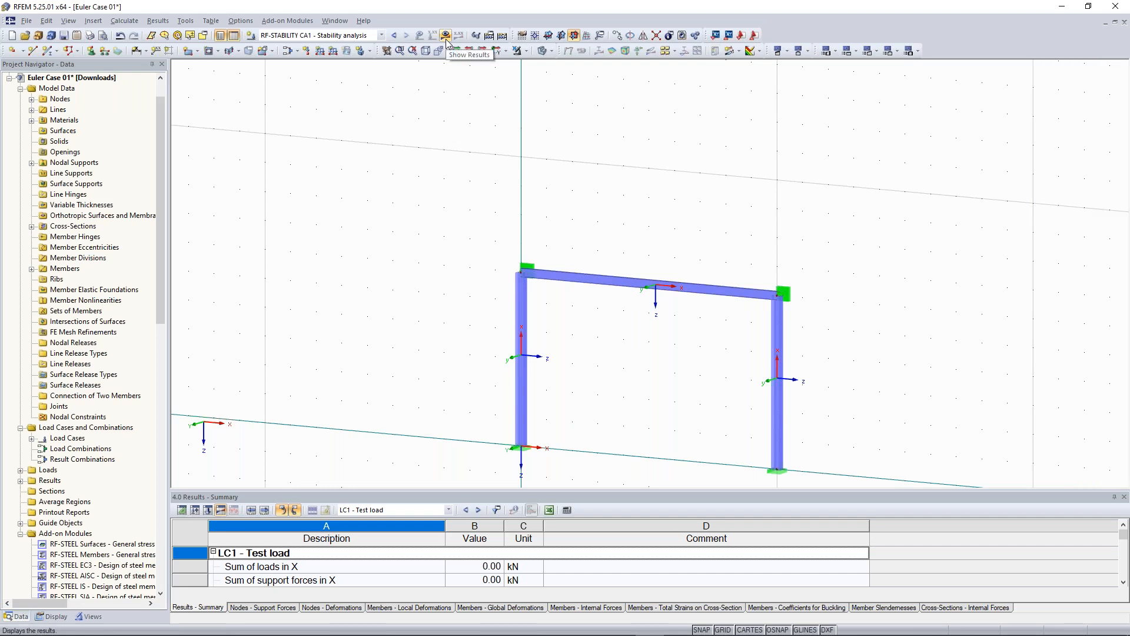
double_click(629, 288)
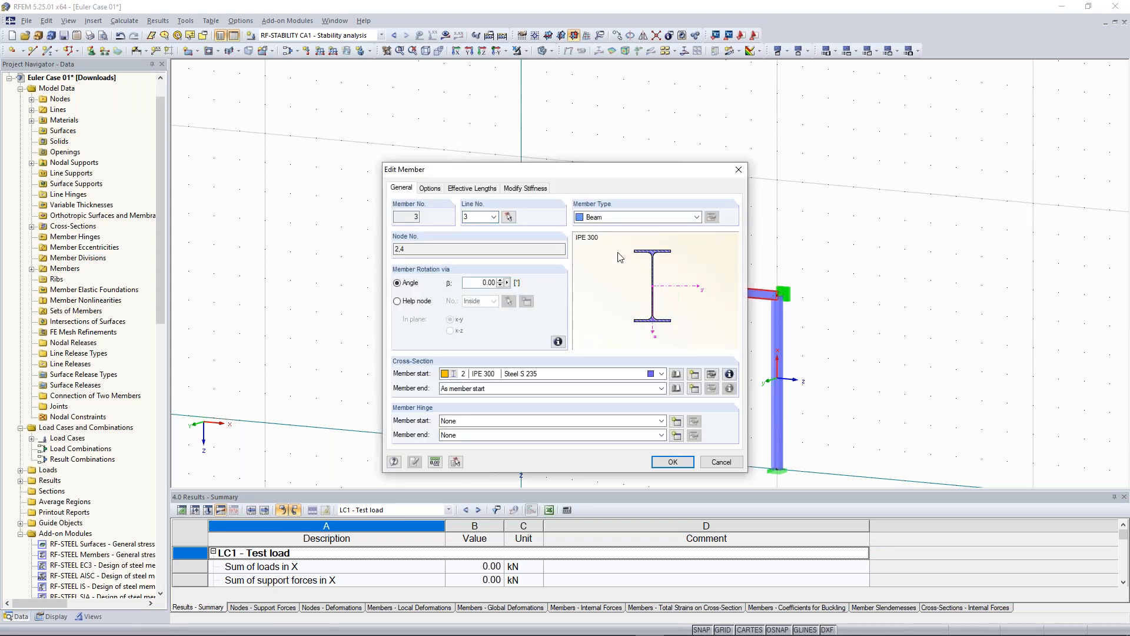
click(616, 219)
click(616, 230)
drag(620, 176, 348, 82)
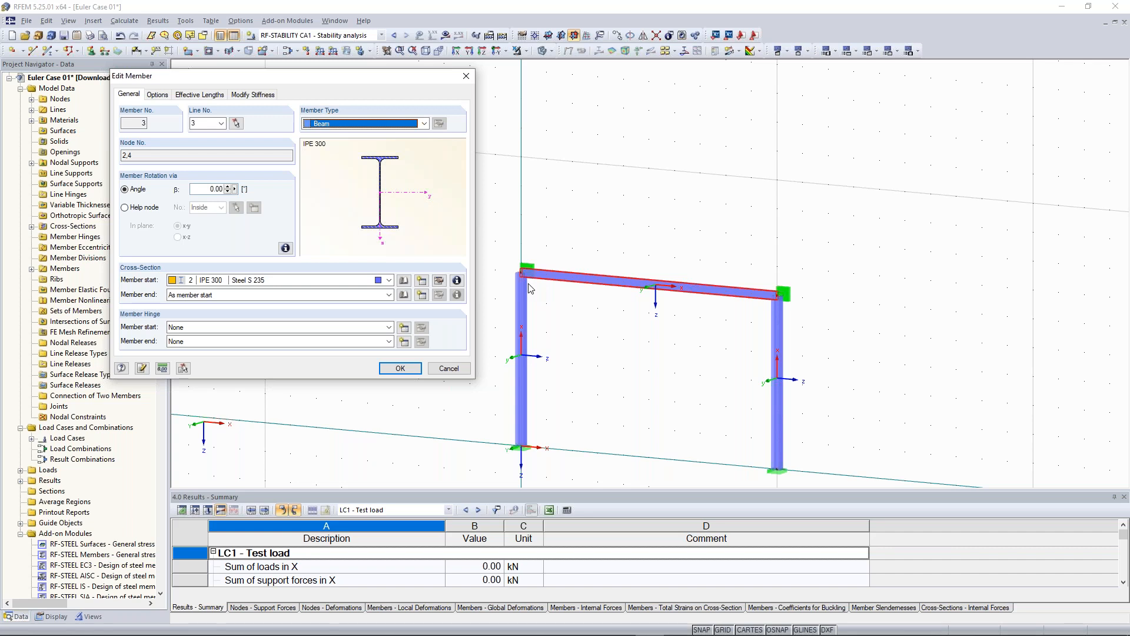
Create a member hinge at the start of member 3 in local axes, releasing the rotations φy and φz
click(201, 328)
click(191, 329)
click(193, 343)
click(200, 342)
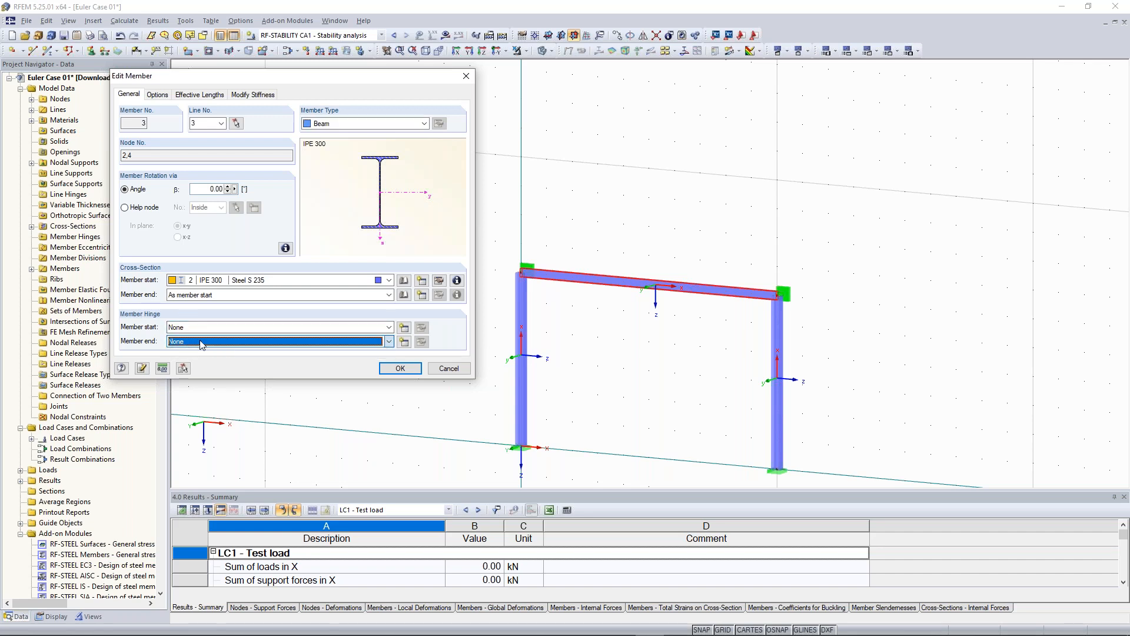
click(284, 328)
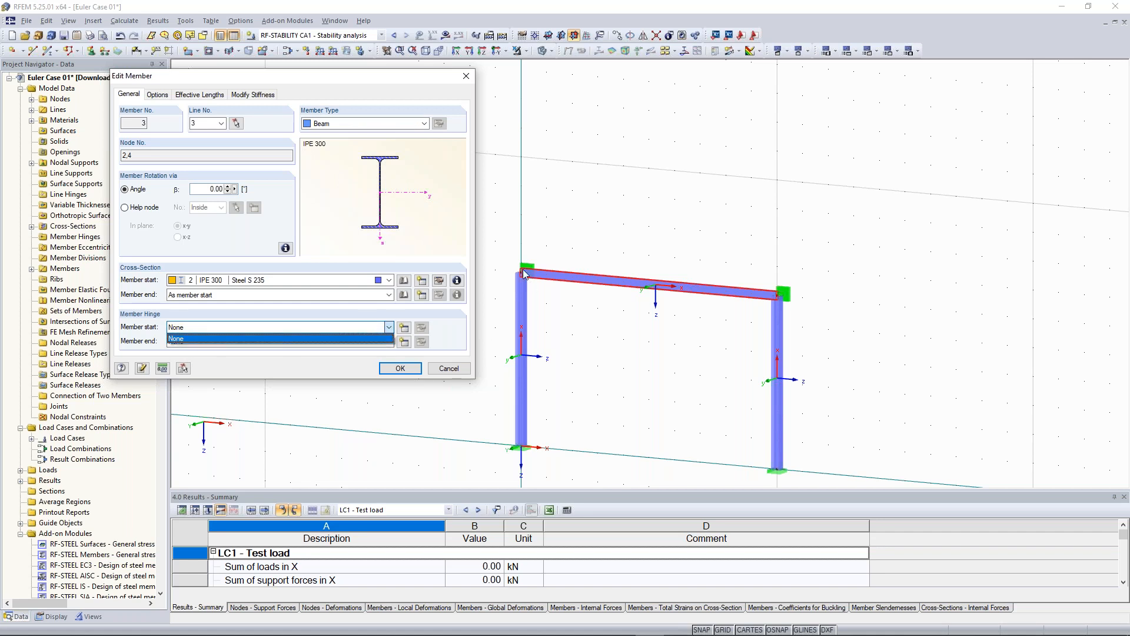
click(346, 327)
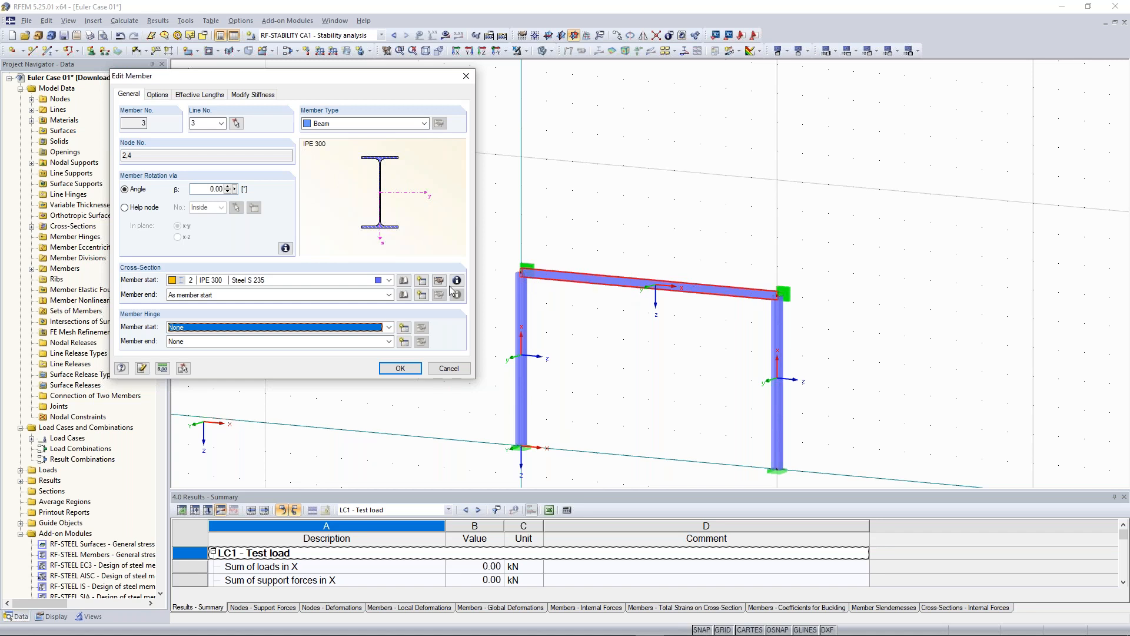
click(403, 329)
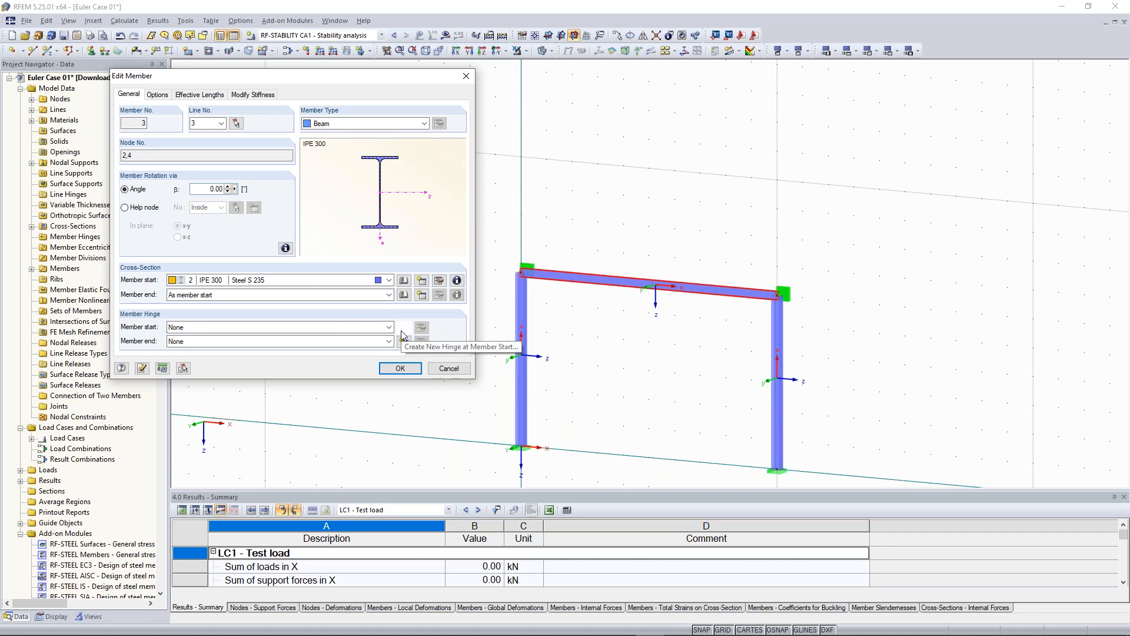
click(403, 333)
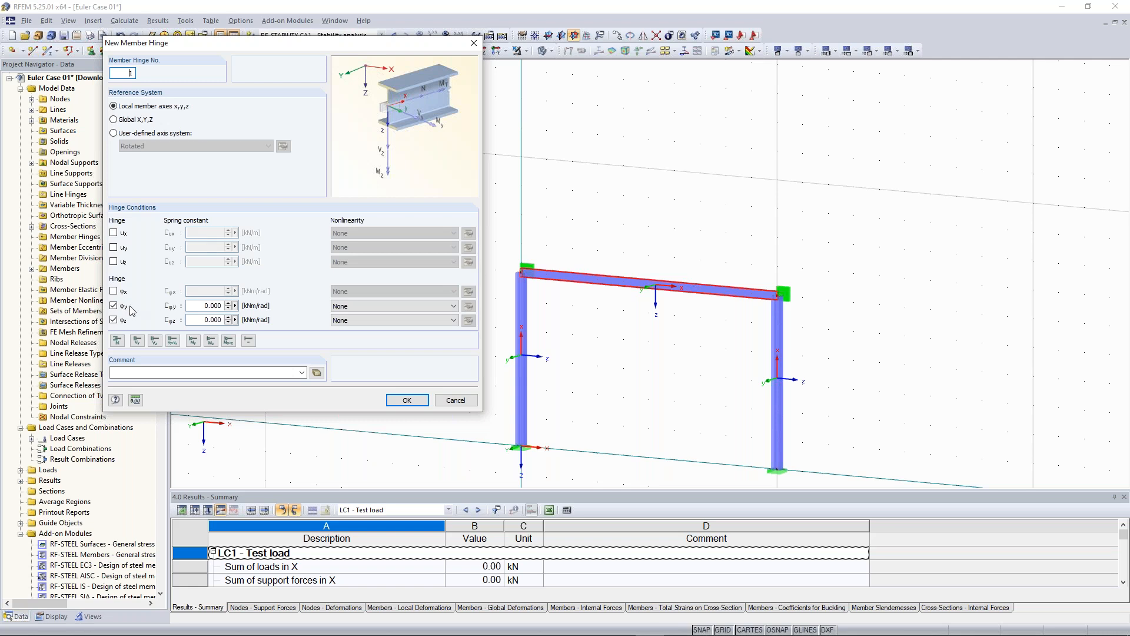
click(406, 400)
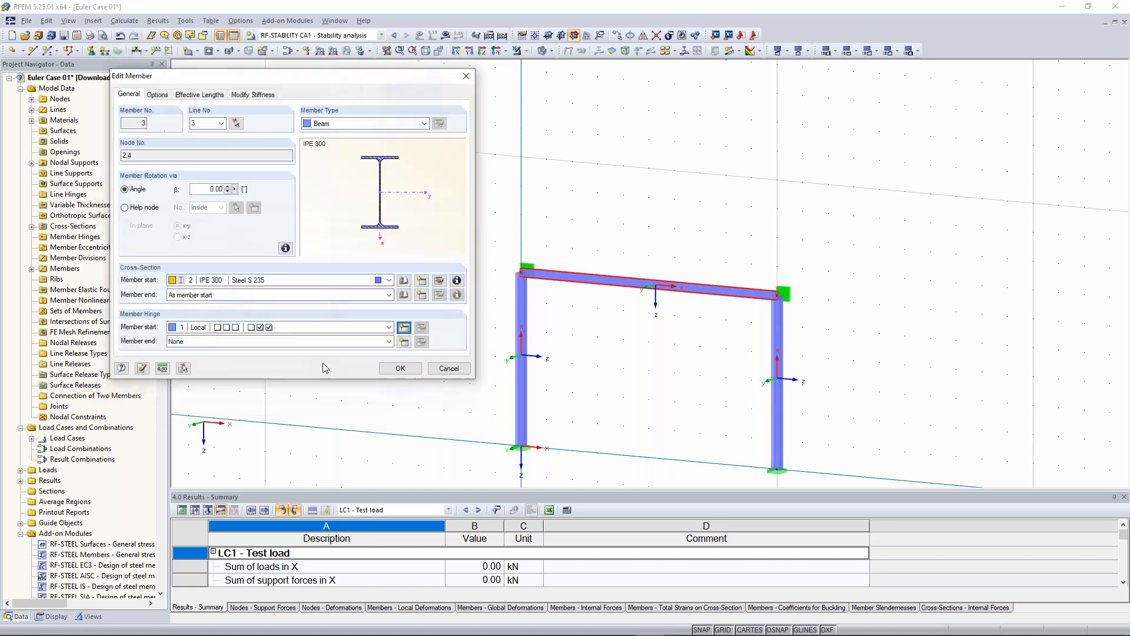
Assign member hinge 1 to the end of member 3 as well and apply the member changes
click(271, 342)
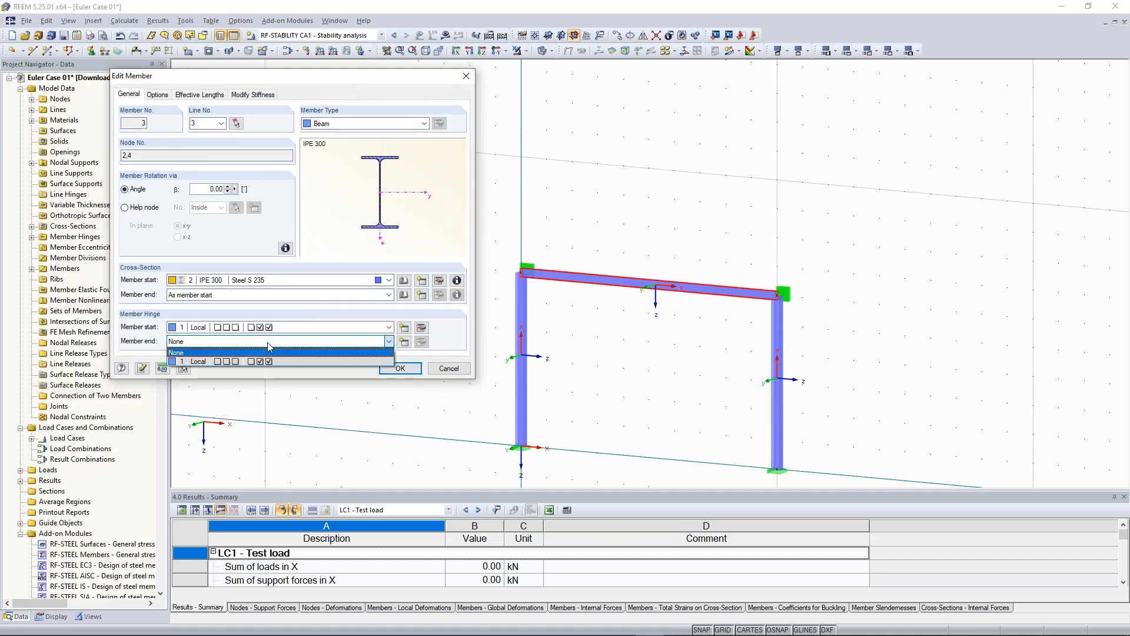
click(244, 362)
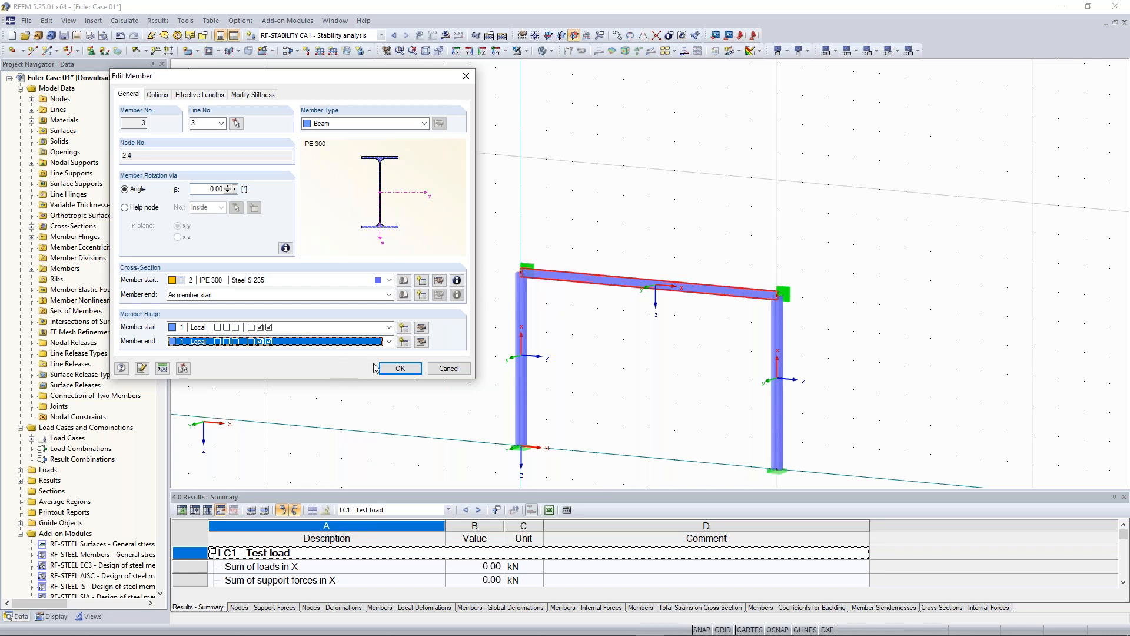
click(404, 370)
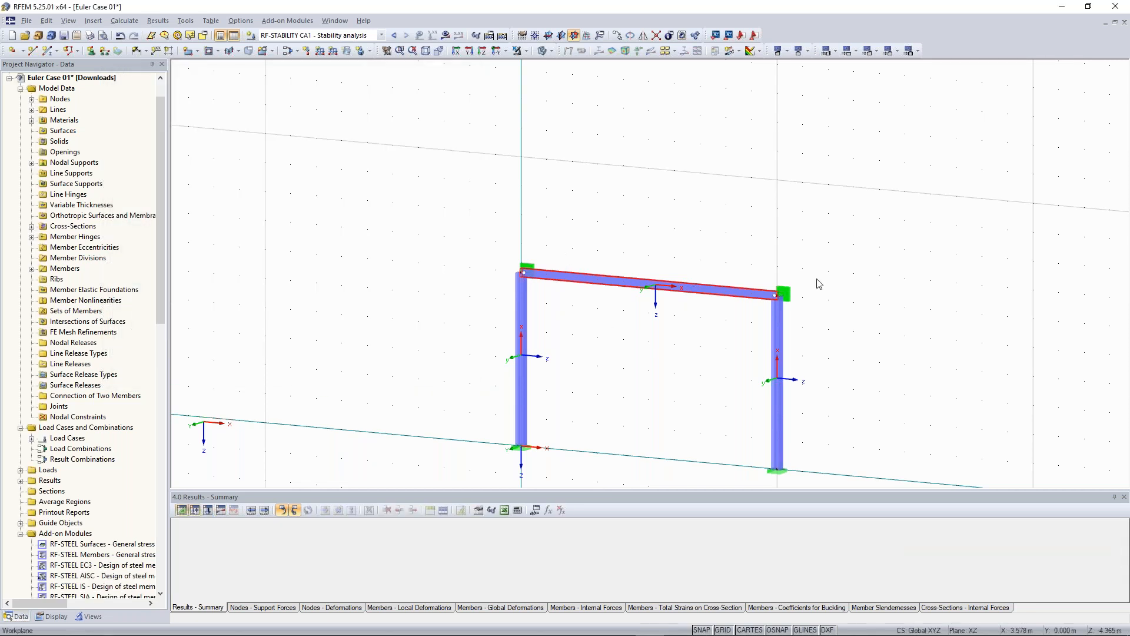
Calculate load case LC1 - Test load for the hinged frame and display its global deformations u
scroll(773, 297, up, 8)
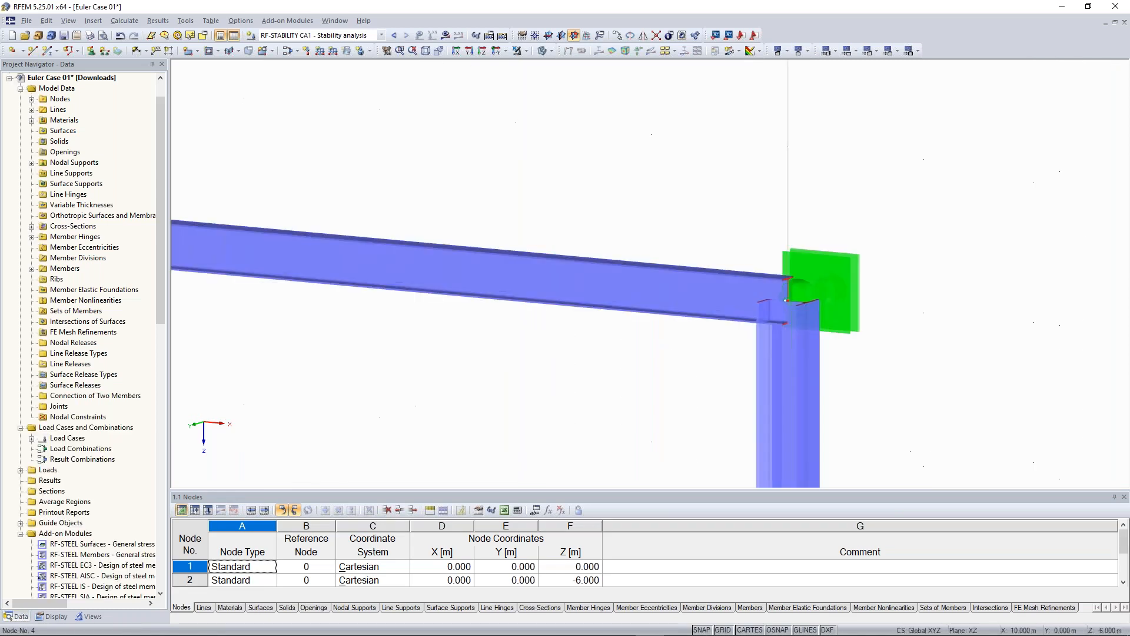
scroll(518, 330, down, 4)
scroll(518, 337, down, 5)
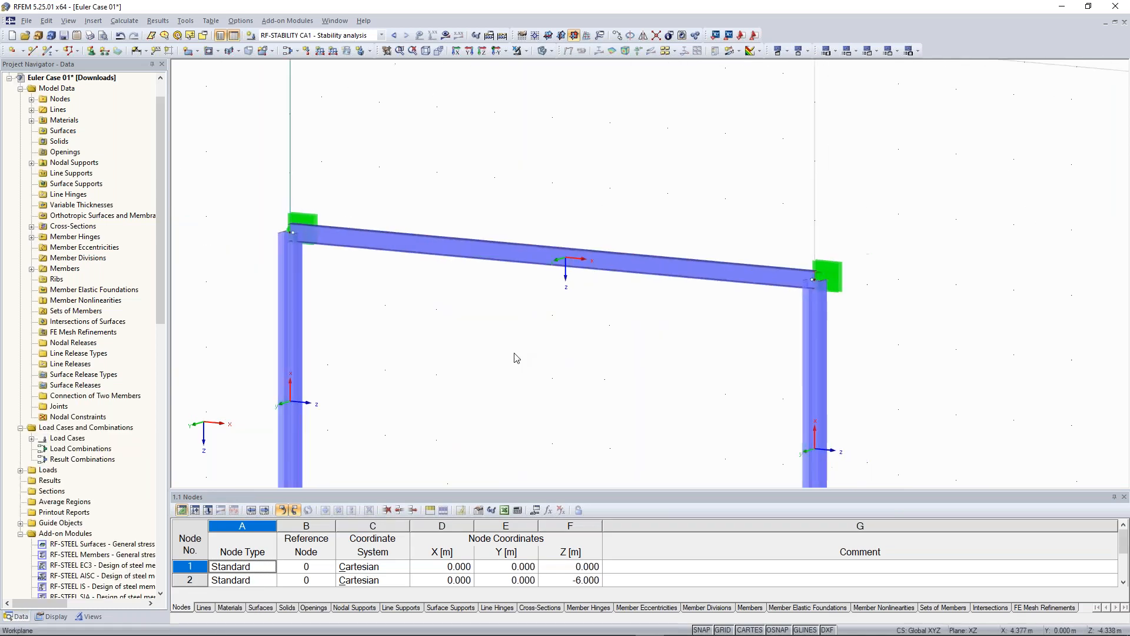
middle_drag(336, 273, 446, 269)
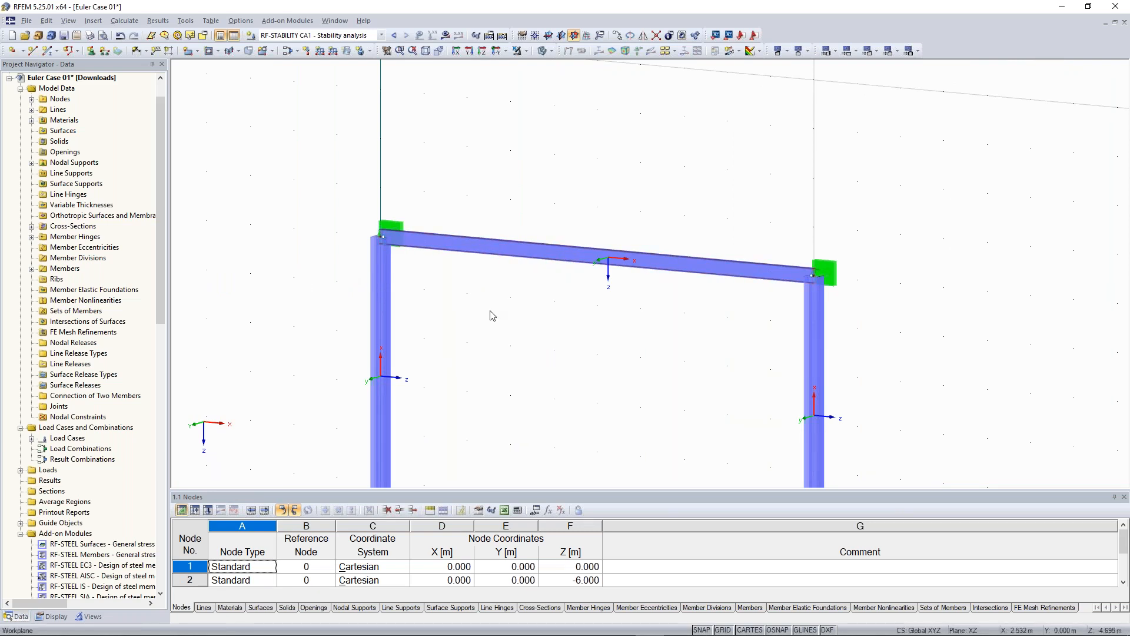
scroll(492, 316, down, 2)
click(394, 36)
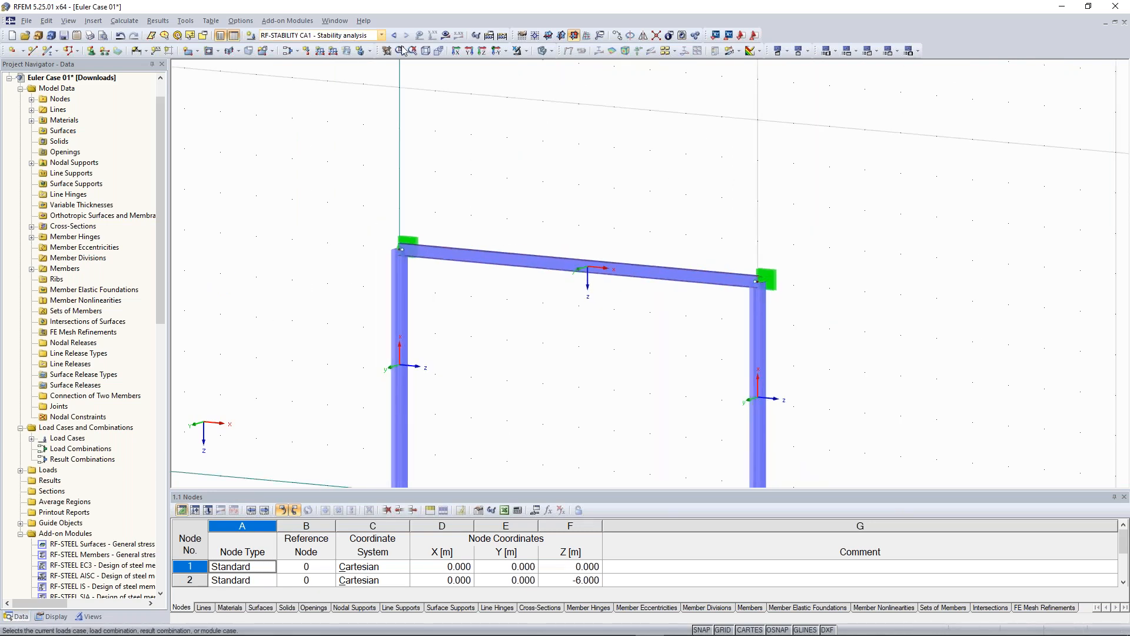
click(445, 37)
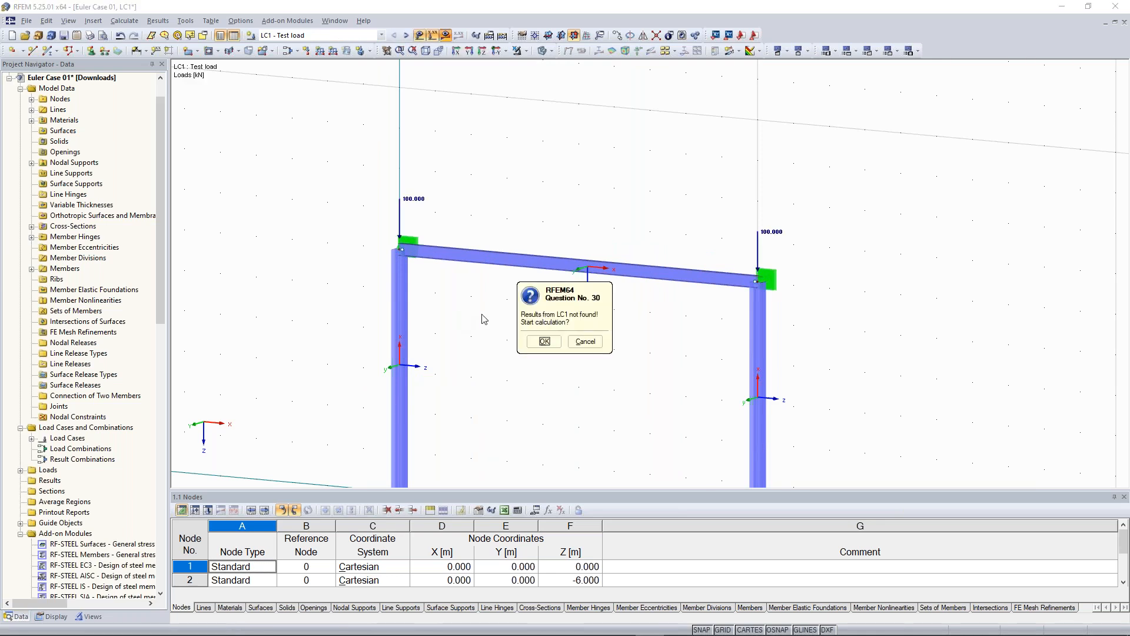
click(548, 344)
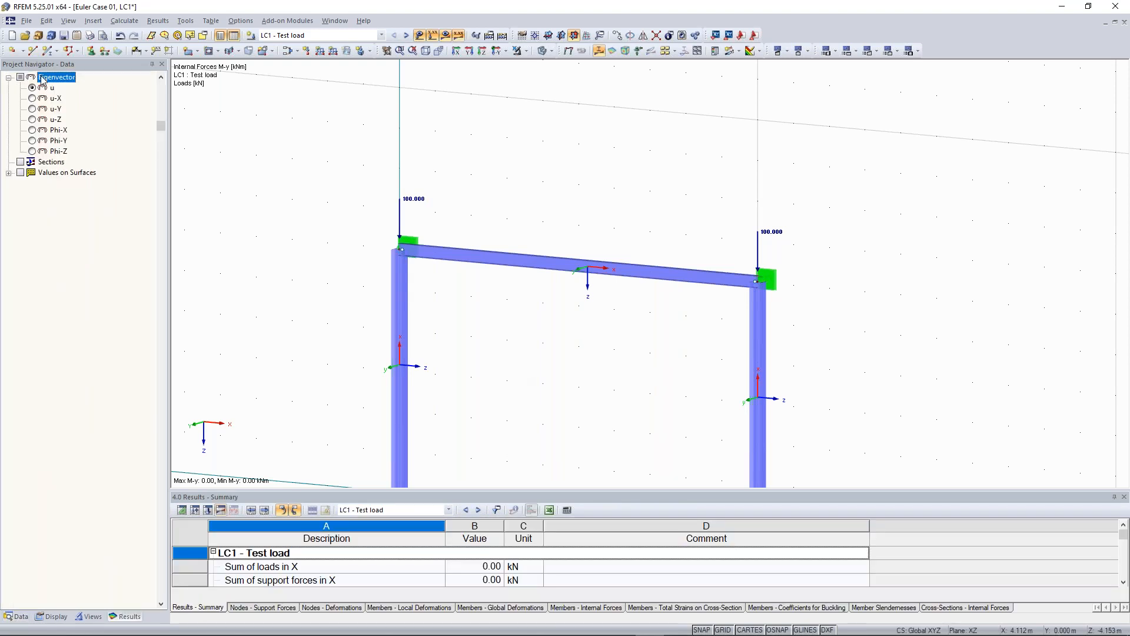
click(21, 79)
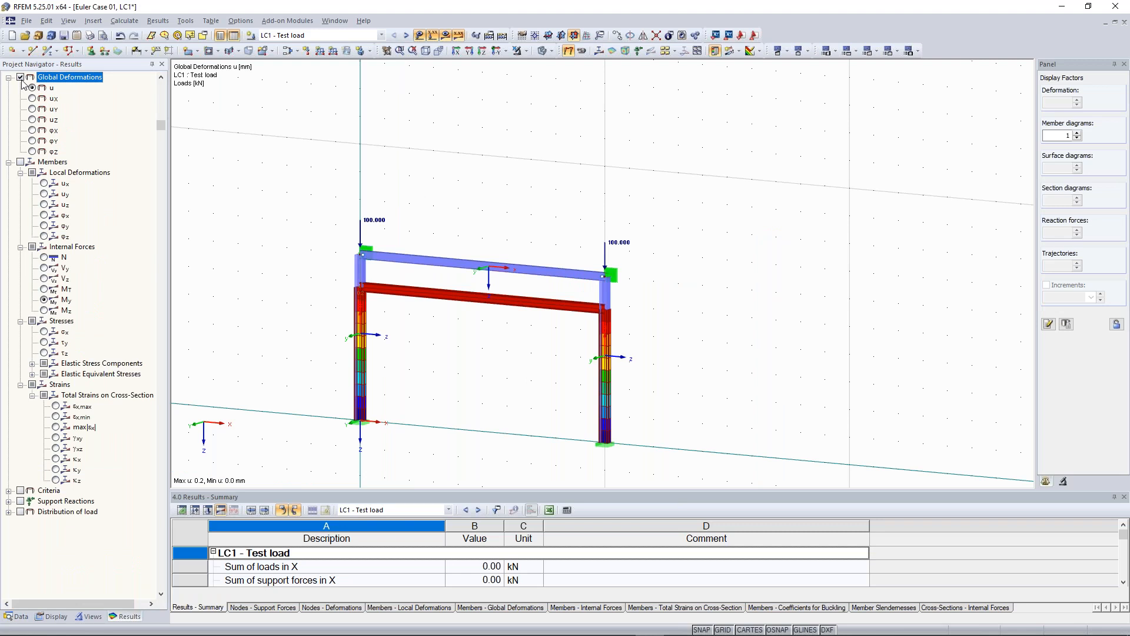
middle_drag(364, 249, 431, 241)
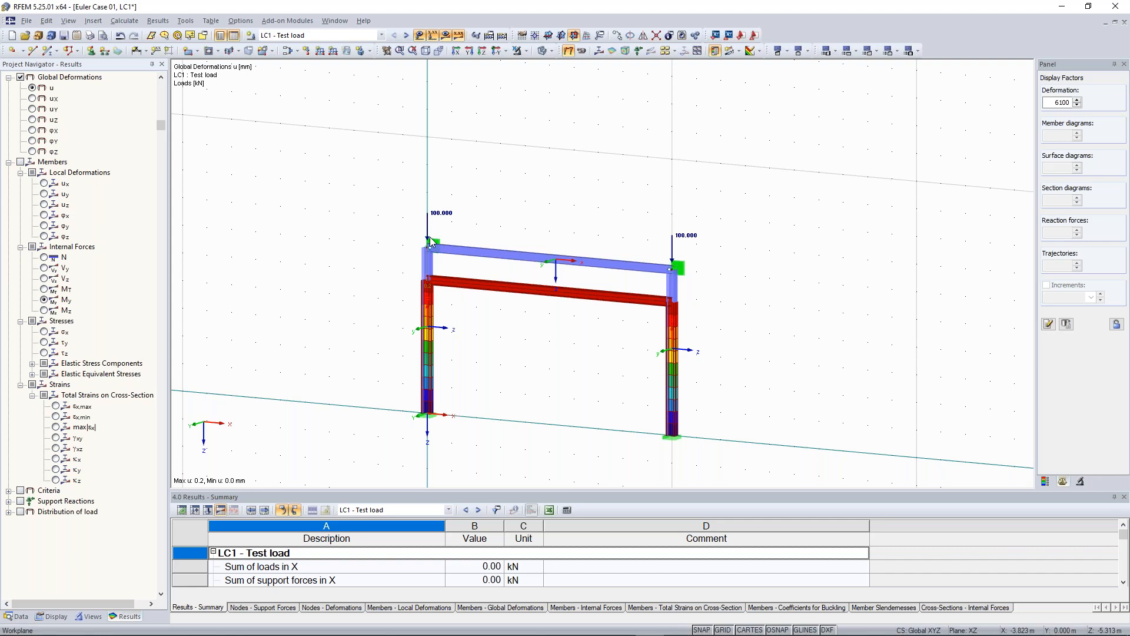
scroll(432, 241, up, 1)
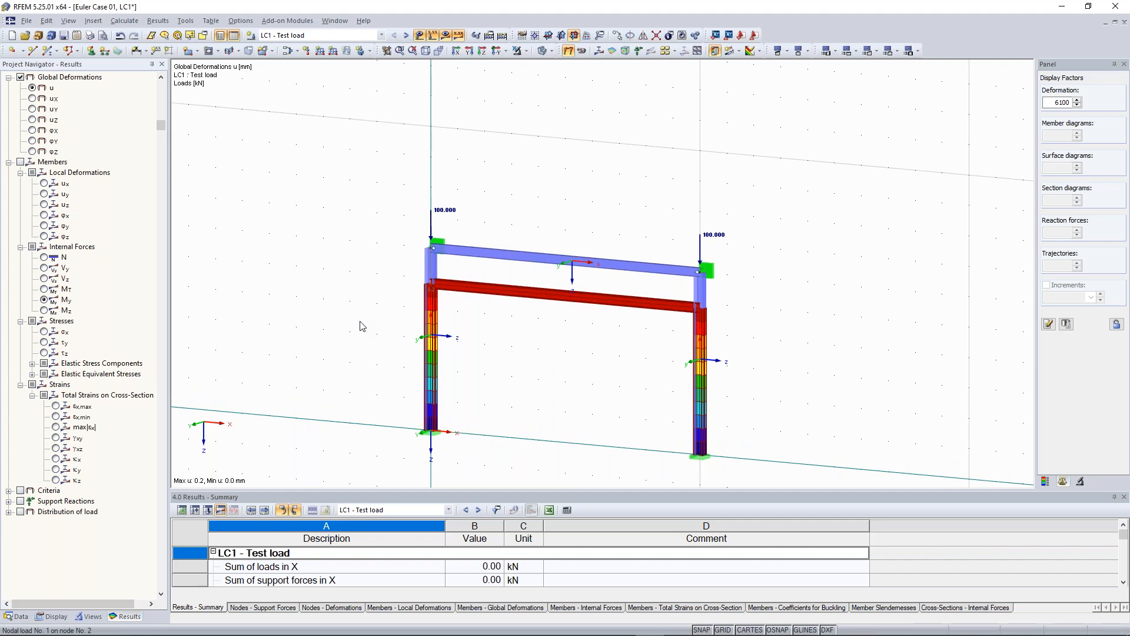
Apply a 10 kN/m member load to the horizontal beam in LC1 and display the bending moments My
click(319, 51)
click(723, 500)
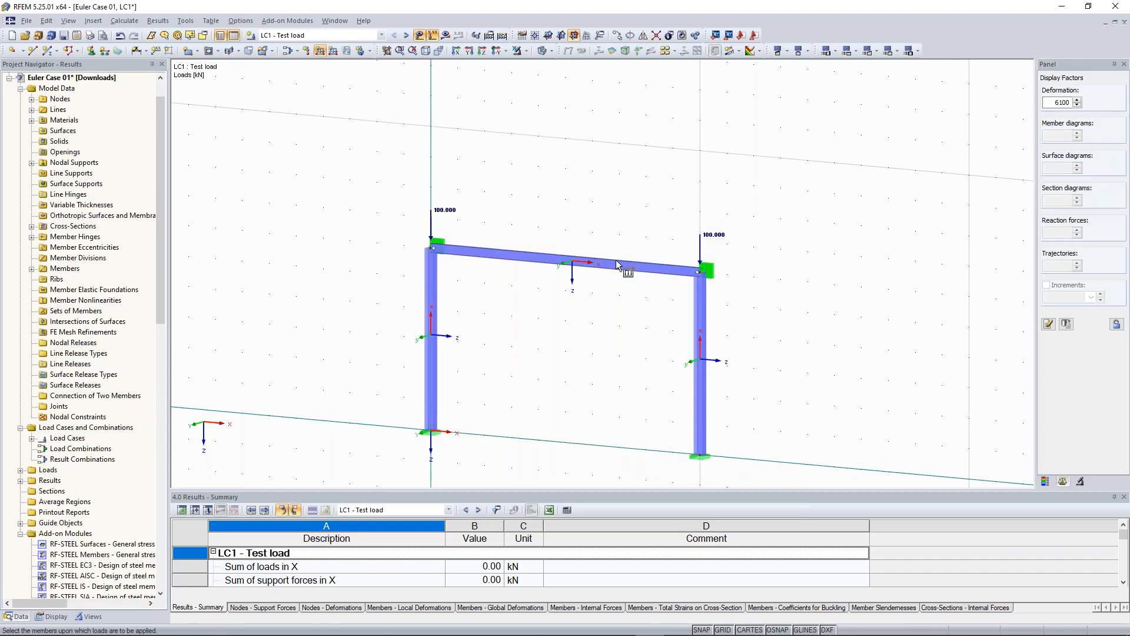
click(617, 265)
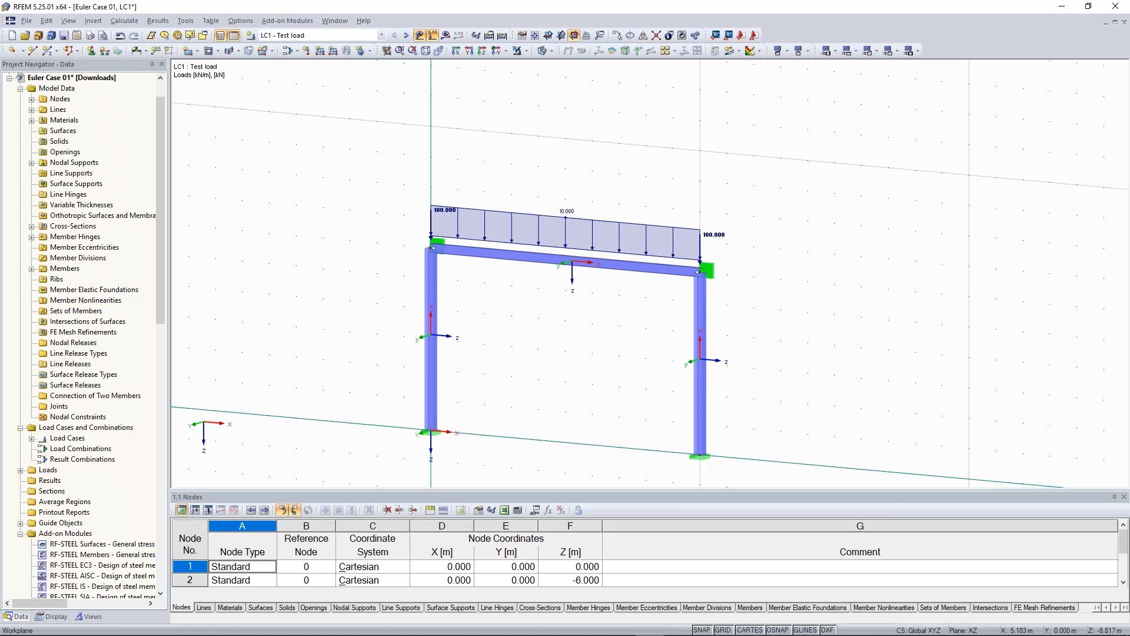
click(501, 35)
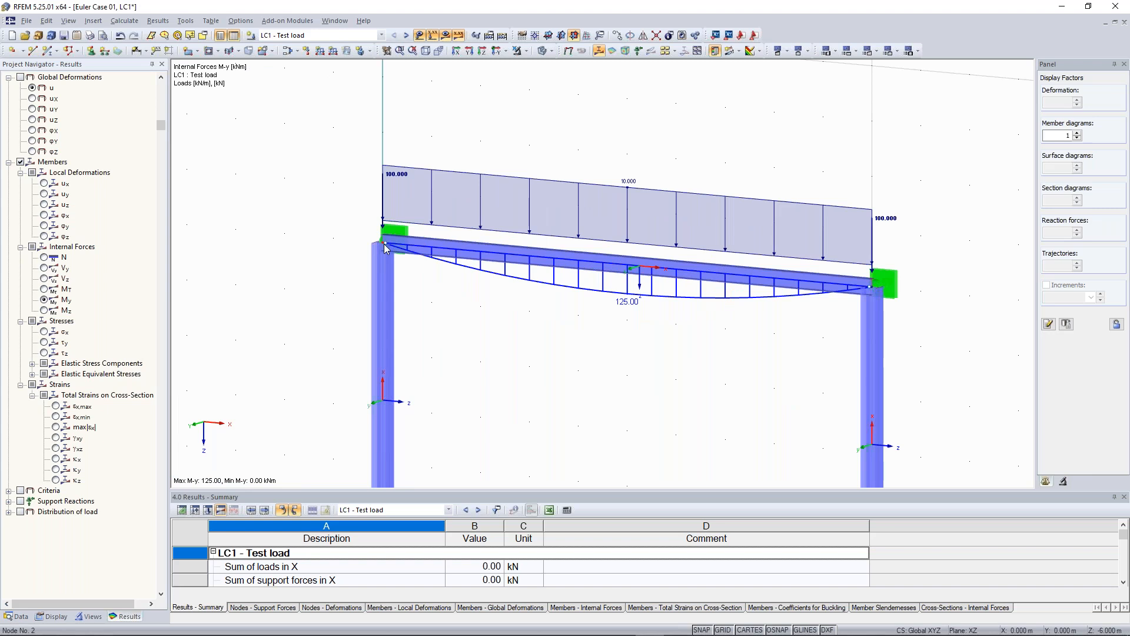
Set both hinges of the horizontal beam, member 3, to None and change its member type to Truss
double_click(546, 268)
click(591, 420)
click(588, 434)
click(588, 435)
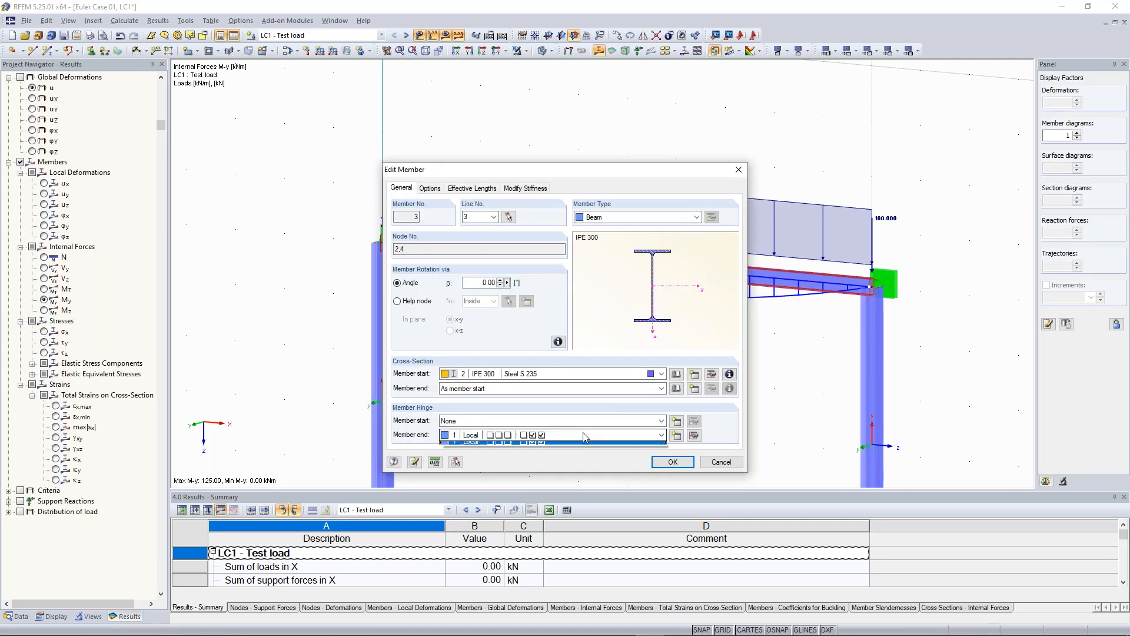
click(586, 445)
click(695, 218)
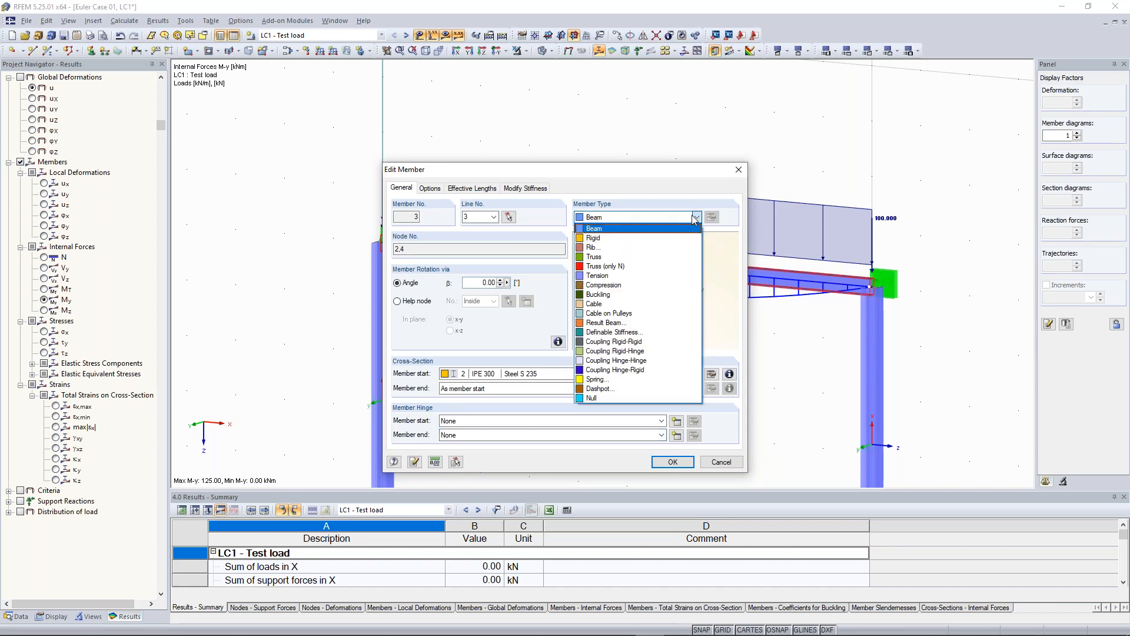
click(639, 256)
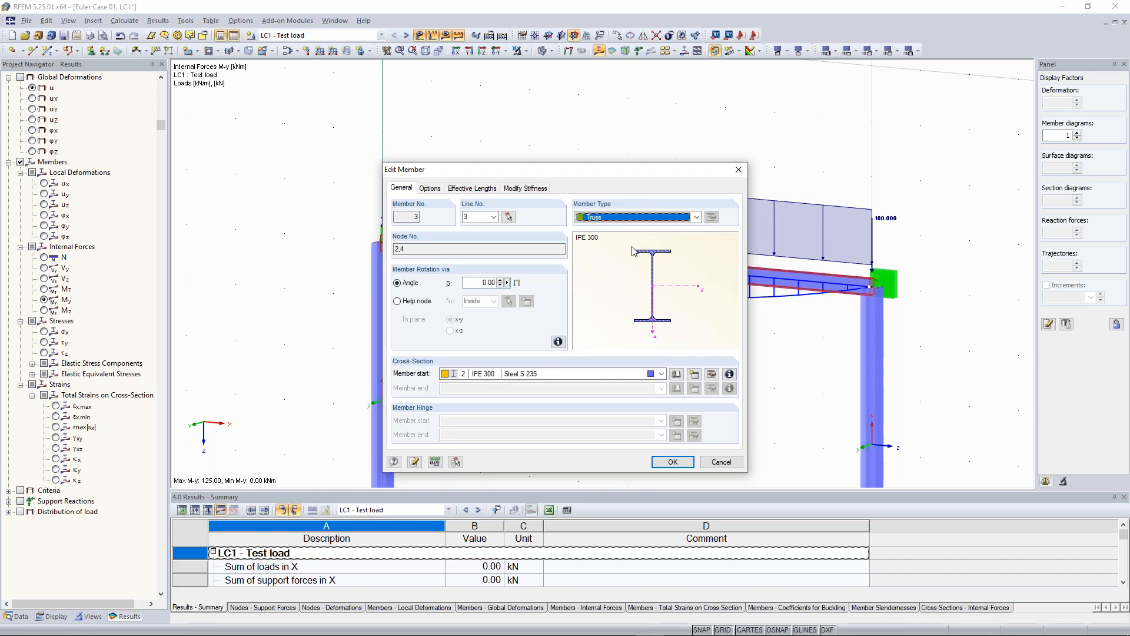
click(686, 464)
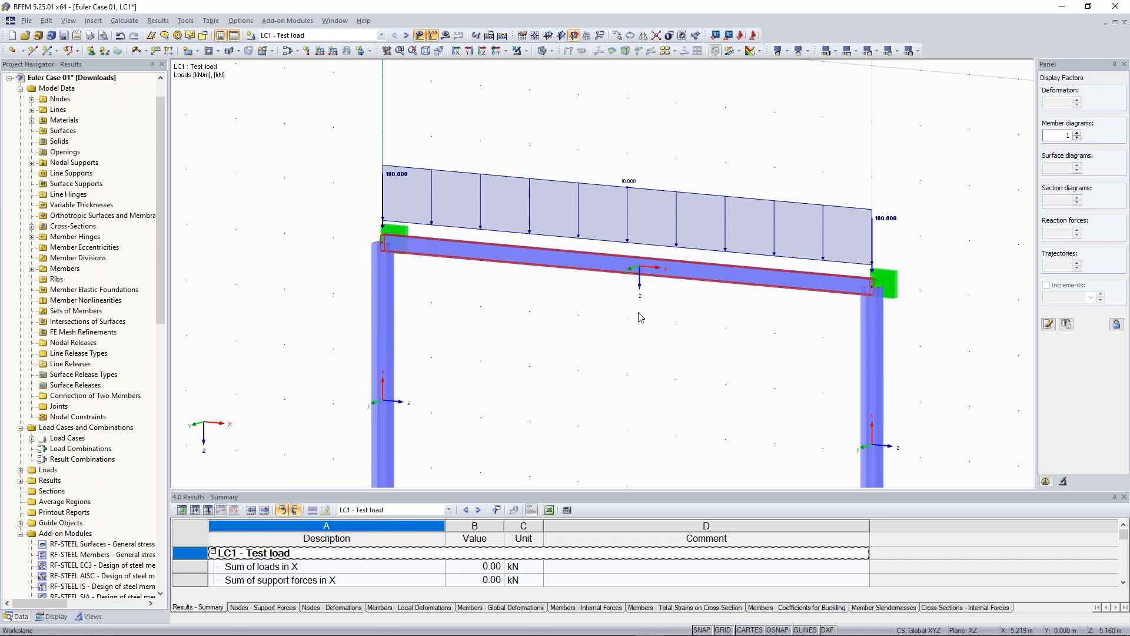
Recalculate LC1 with the truss beam and examine the moment diagram My across the whole frame
click(445, 35)
click(549, 347)
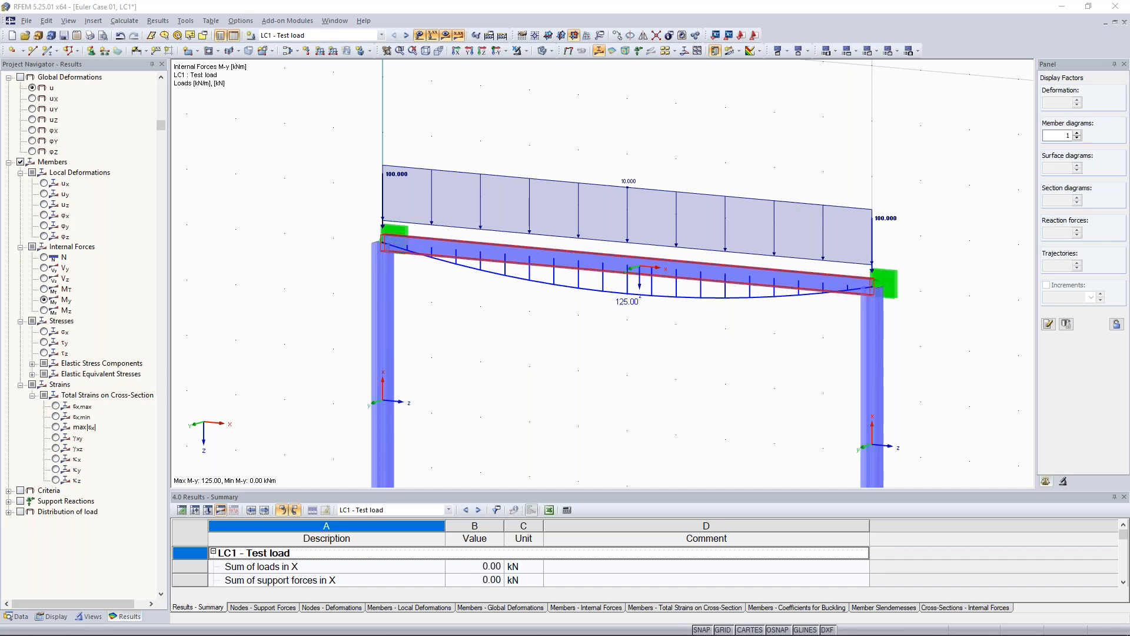
scroll(742, 374, down, 2)
scroll(743, 375, down, 2)
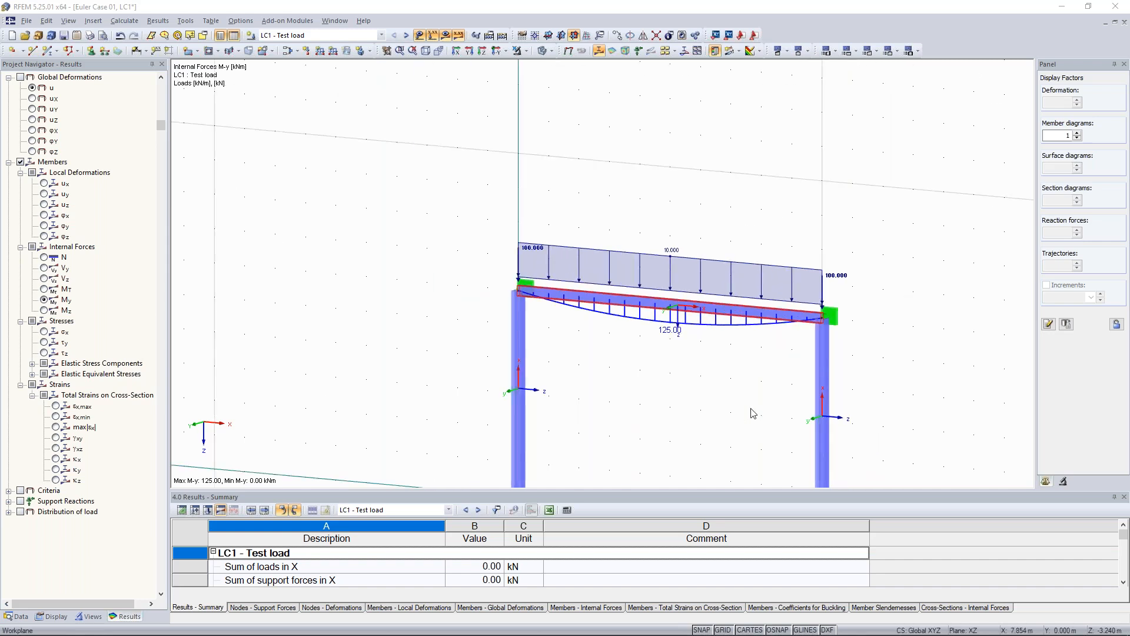
middle_drag(751, 409, 721, 309)
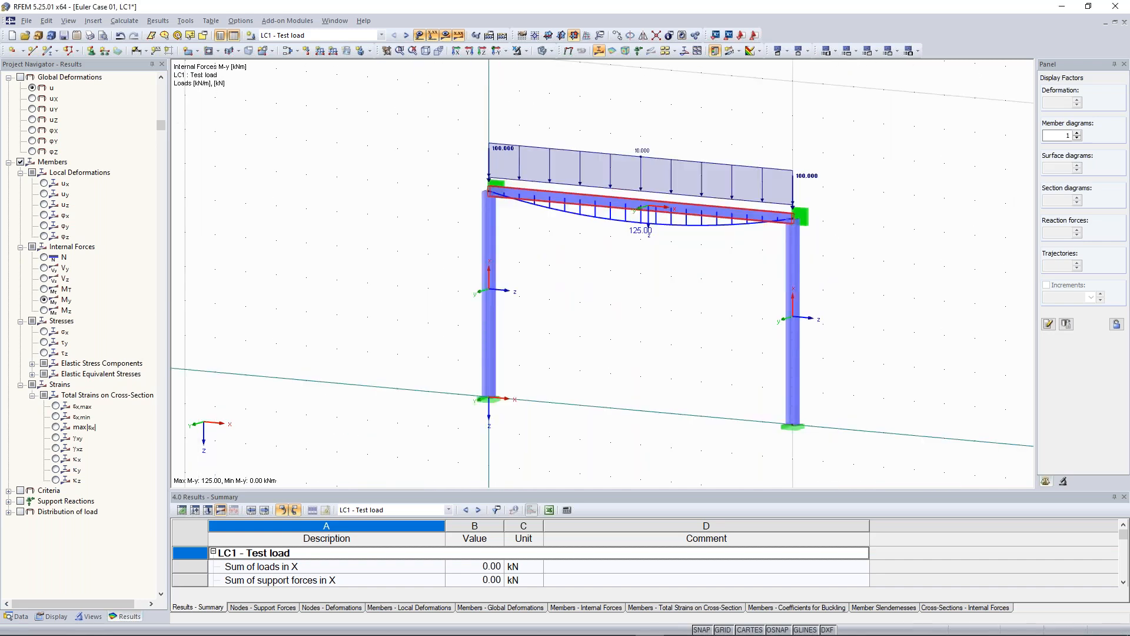
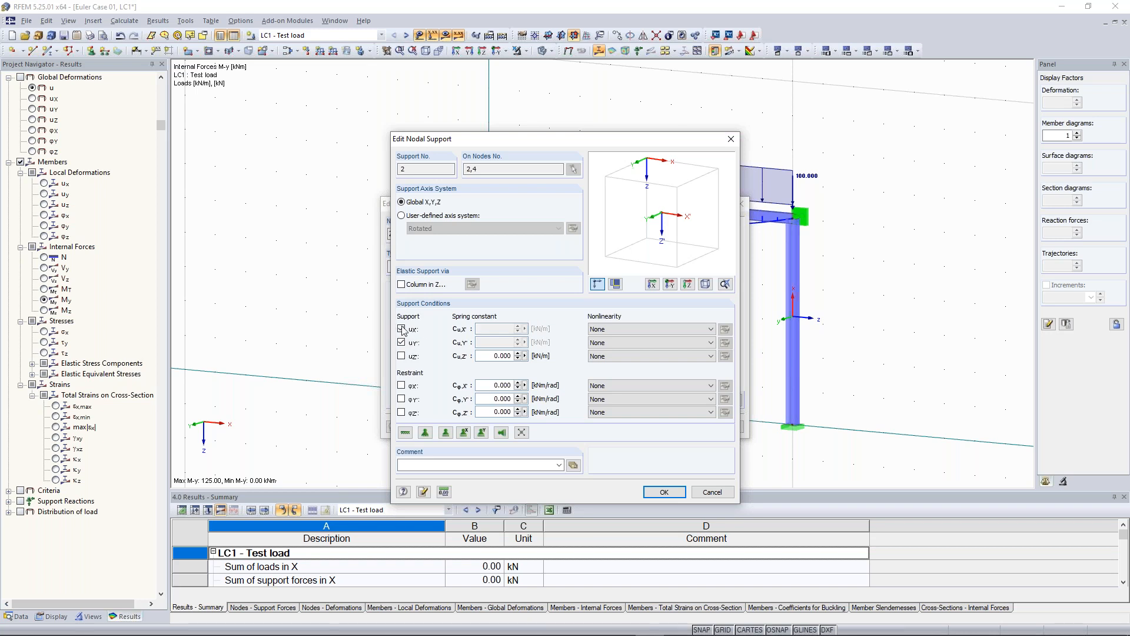
Fix the nodal support at nodes 2 and 4 in X and Y, leaving Z and all rotations free
click(667, 499)
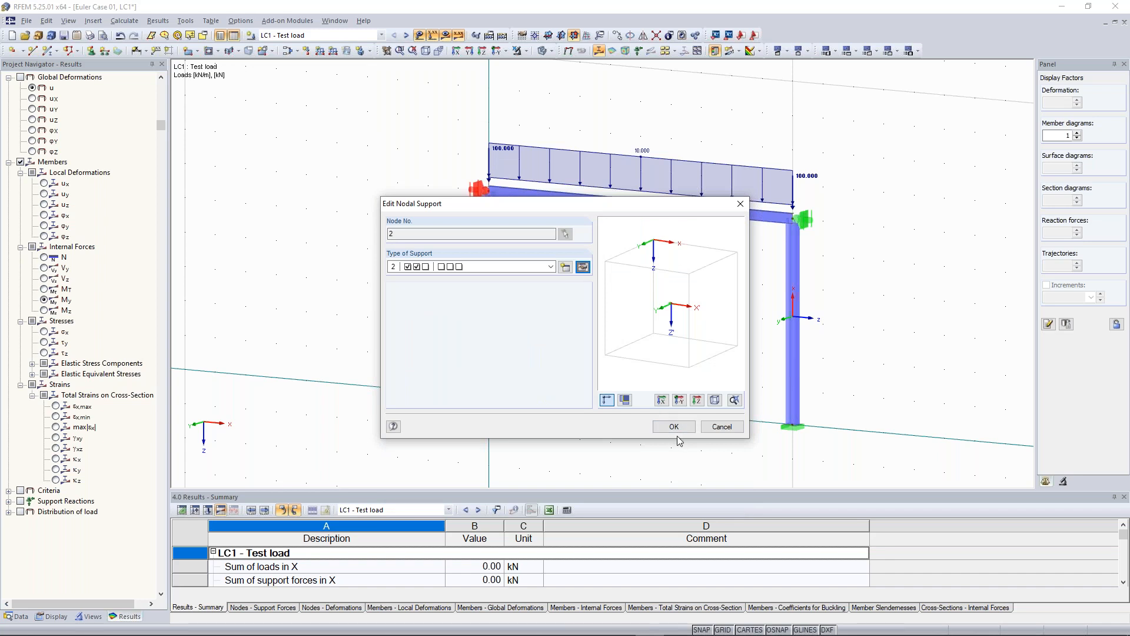
click(673, 426)
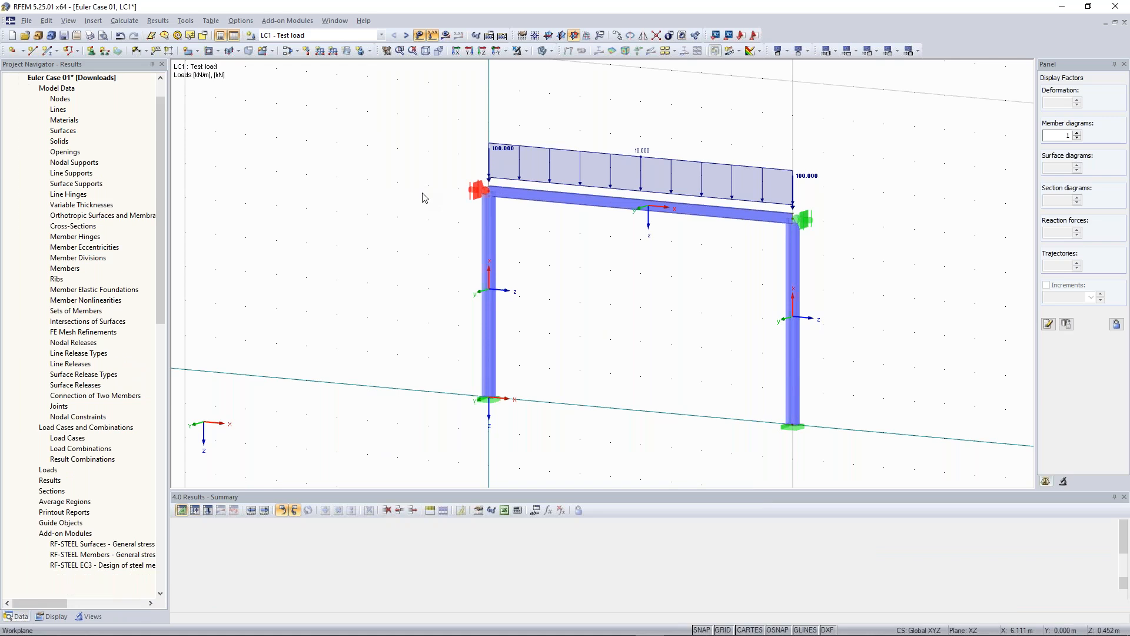
double_click(468, 194)
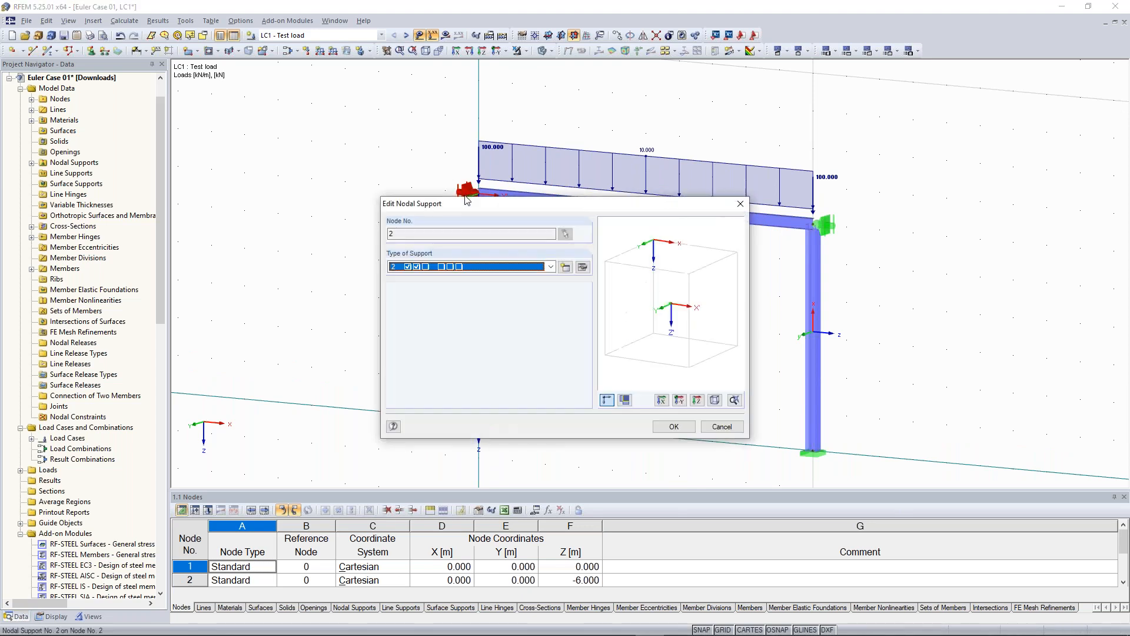
key(Escape)
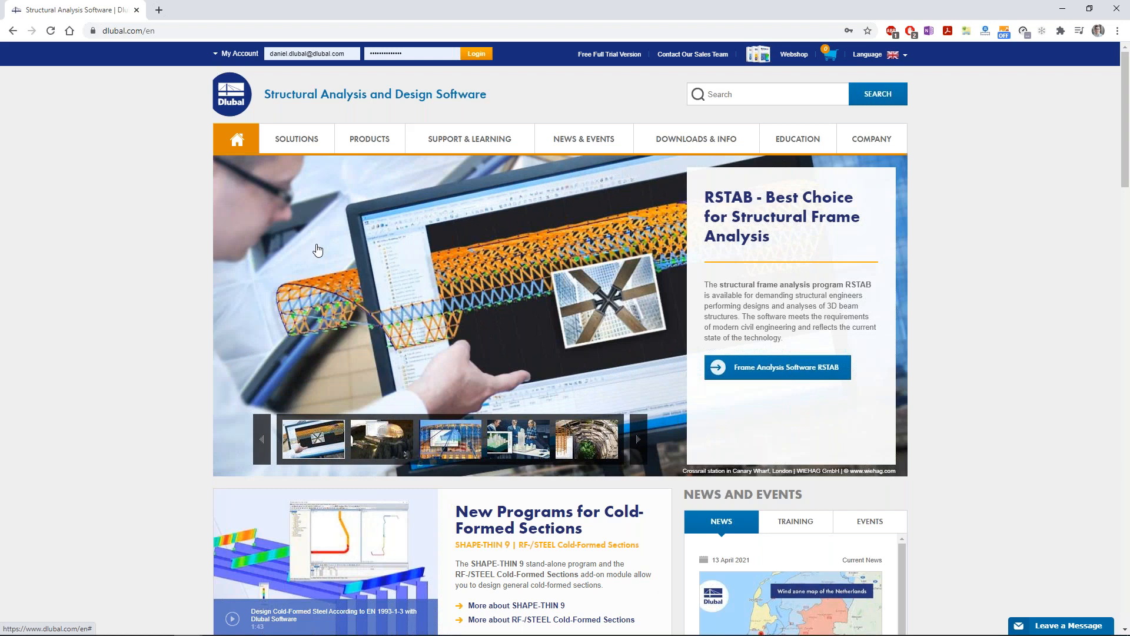
Review the Solutions and Support & Learning offerings on the Dlubal home page
mouse_move(296, 154)
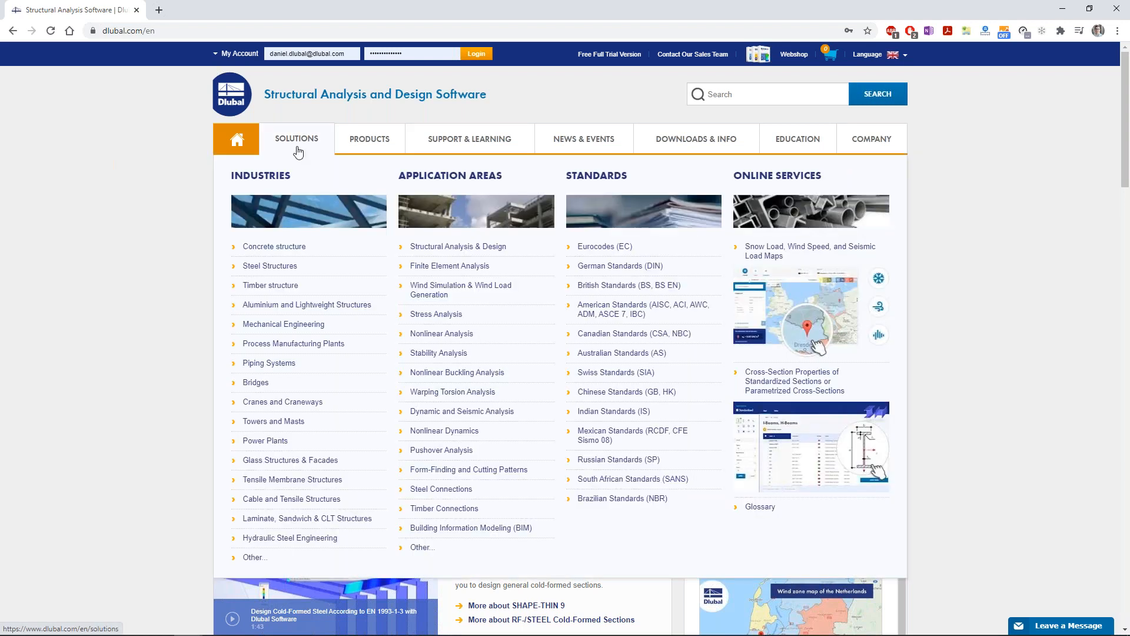
mouse_move(456, 152)
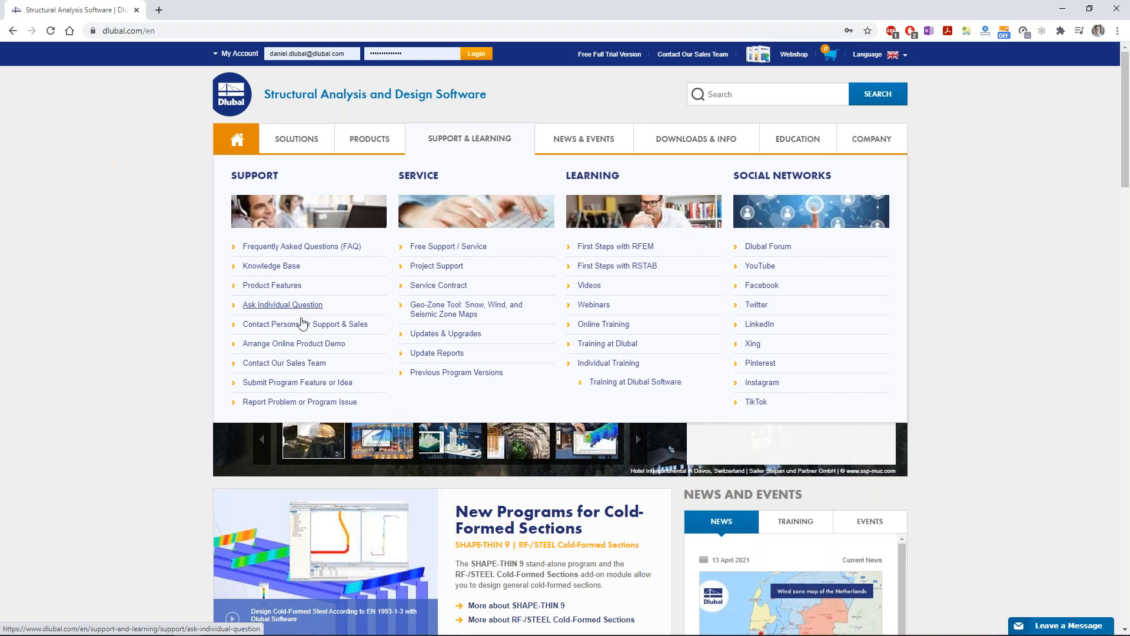
scroll(221, 337, down, 2)
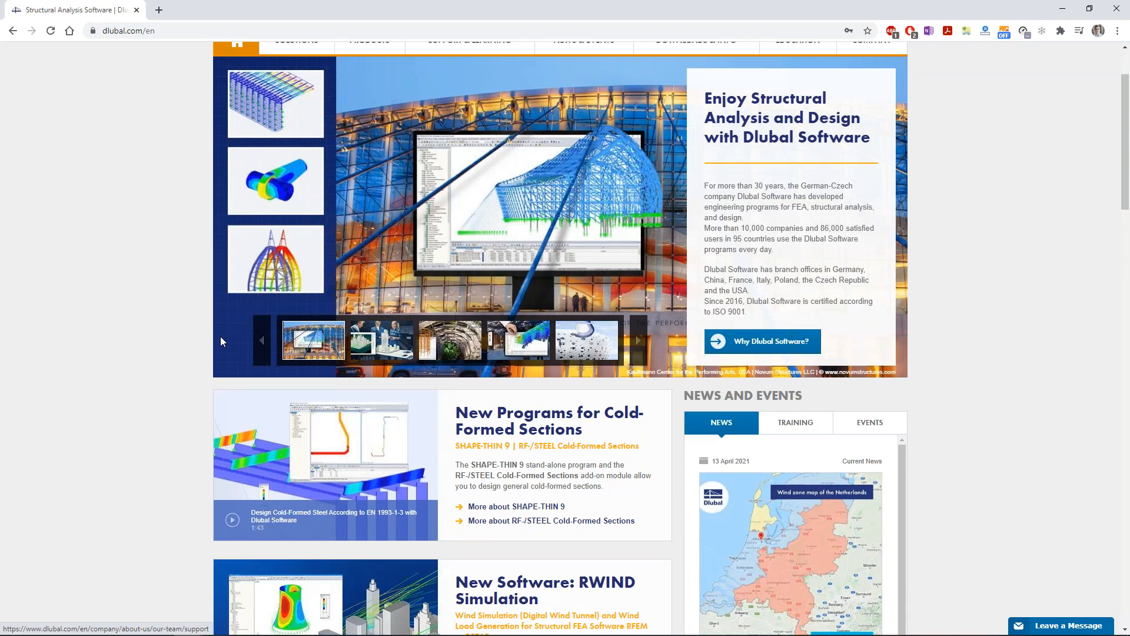
scroll(220, 336, up, 2)
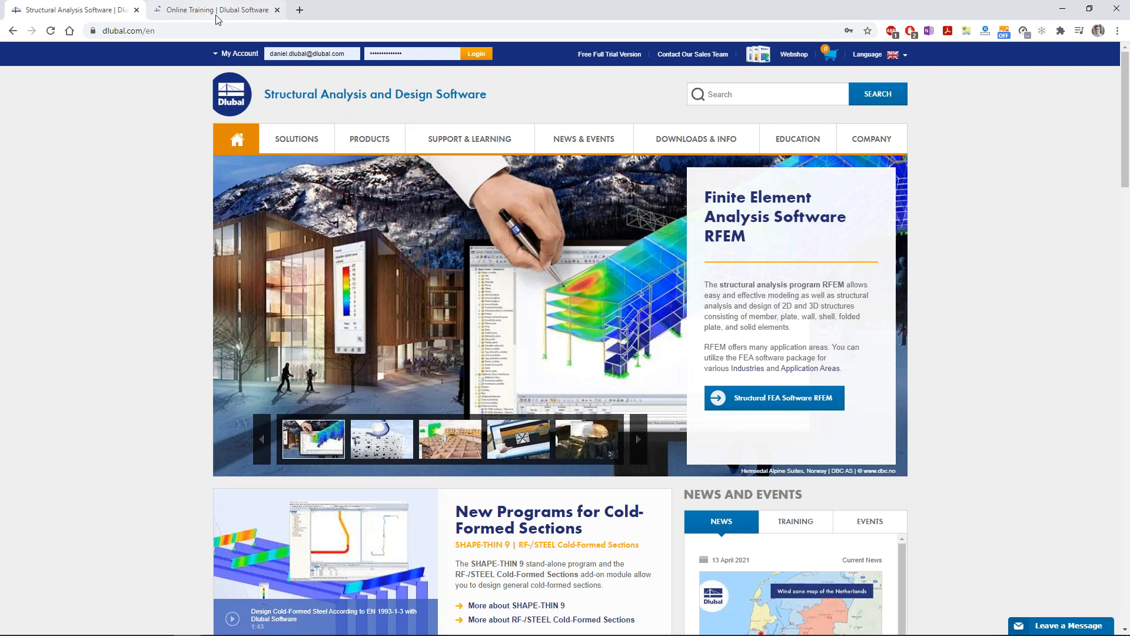
Look through the list of courses on the Online Training page and return to its beginning
click(217, 10)
scroll(554, 481, down, 7)
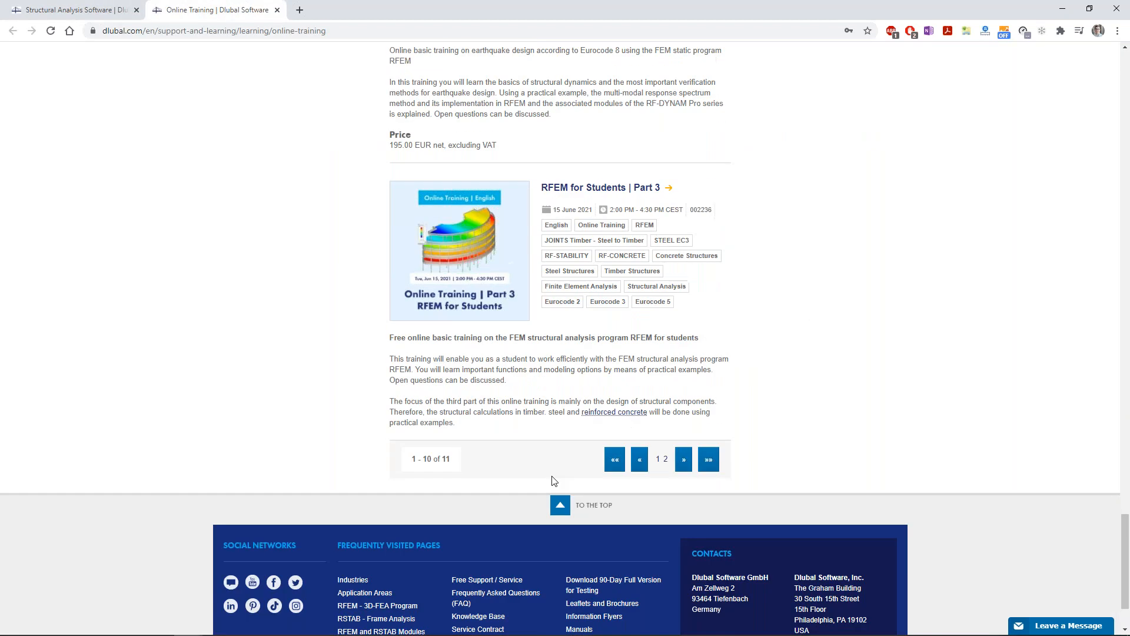
click(560, 504)
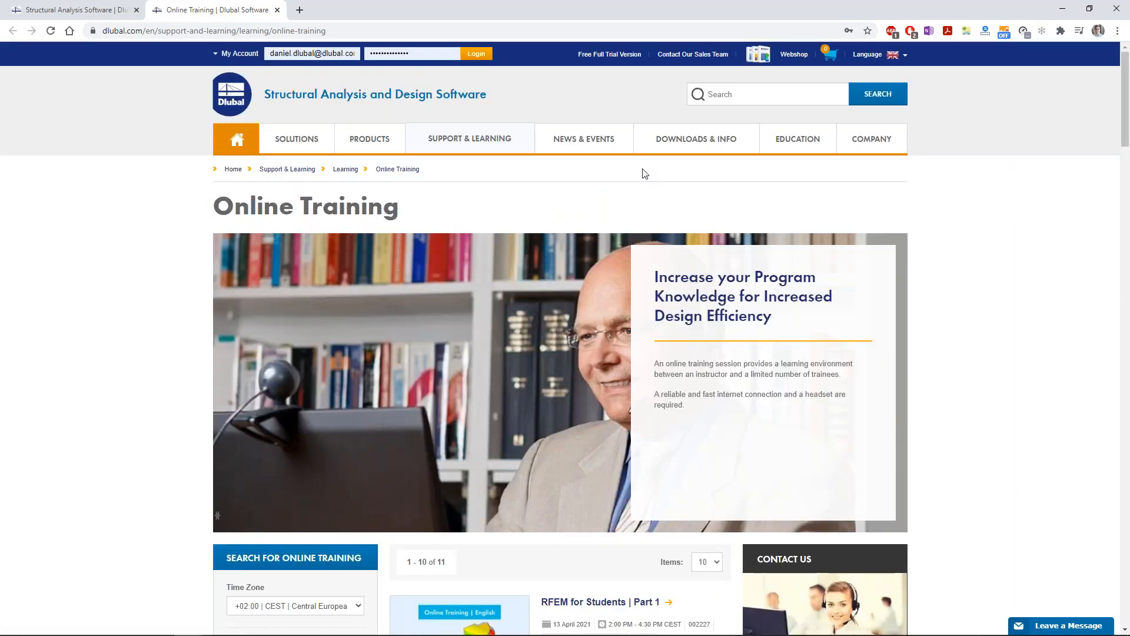
Open the Structural Analysis Models to Download page and view the Steel Hall model
mouse_move(662, 142)
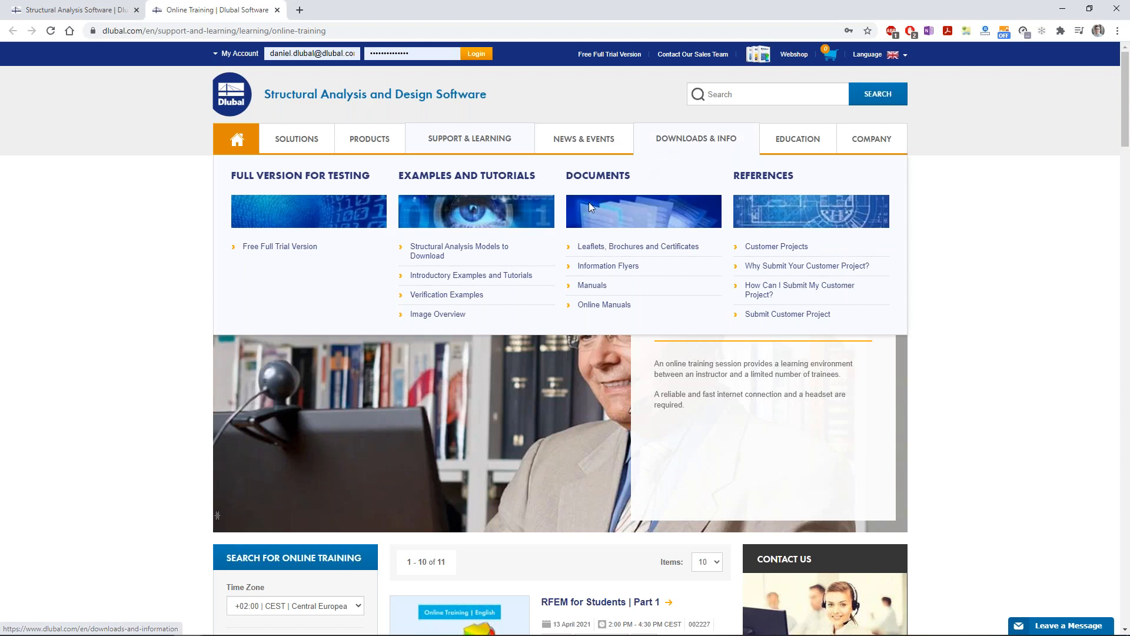
click(449, 252)
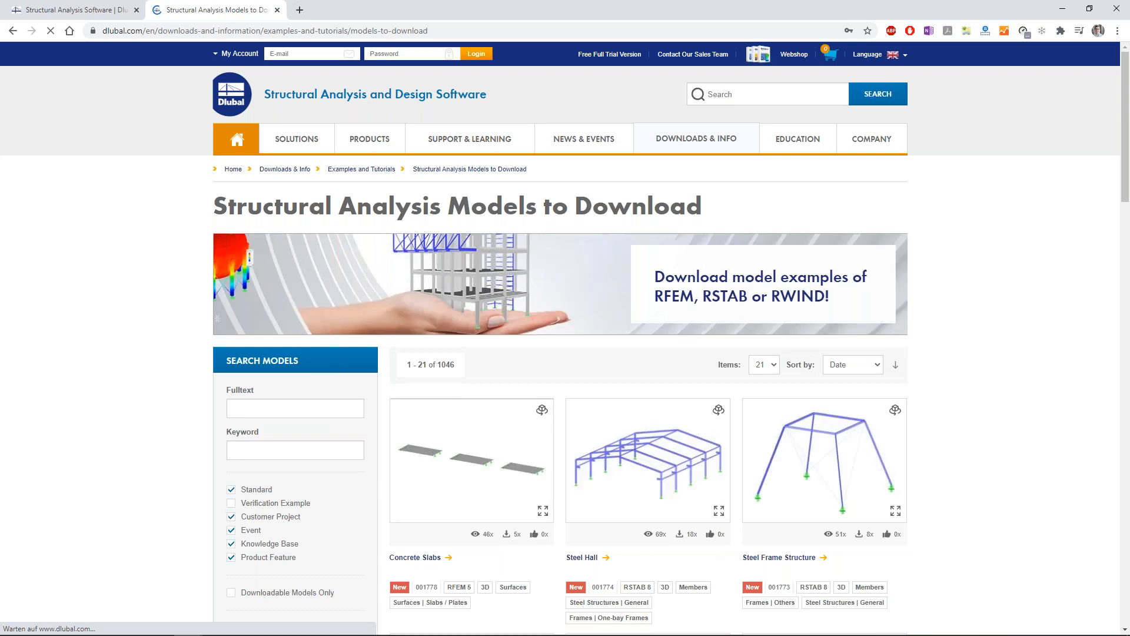
scroll(433, 341, down, 2)
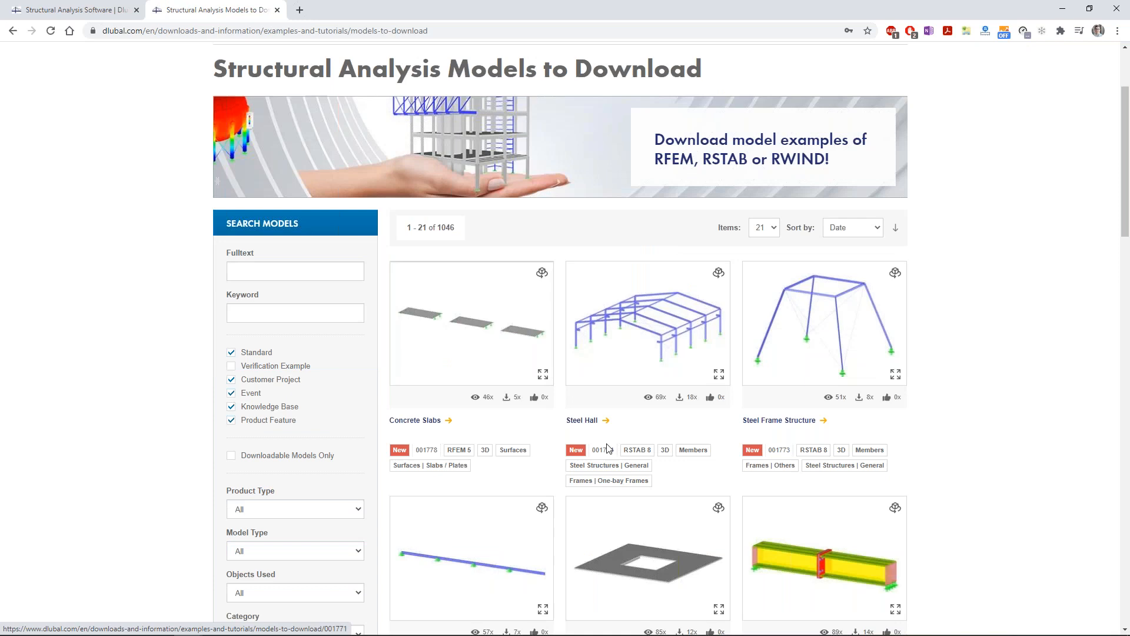
click(582, 419)
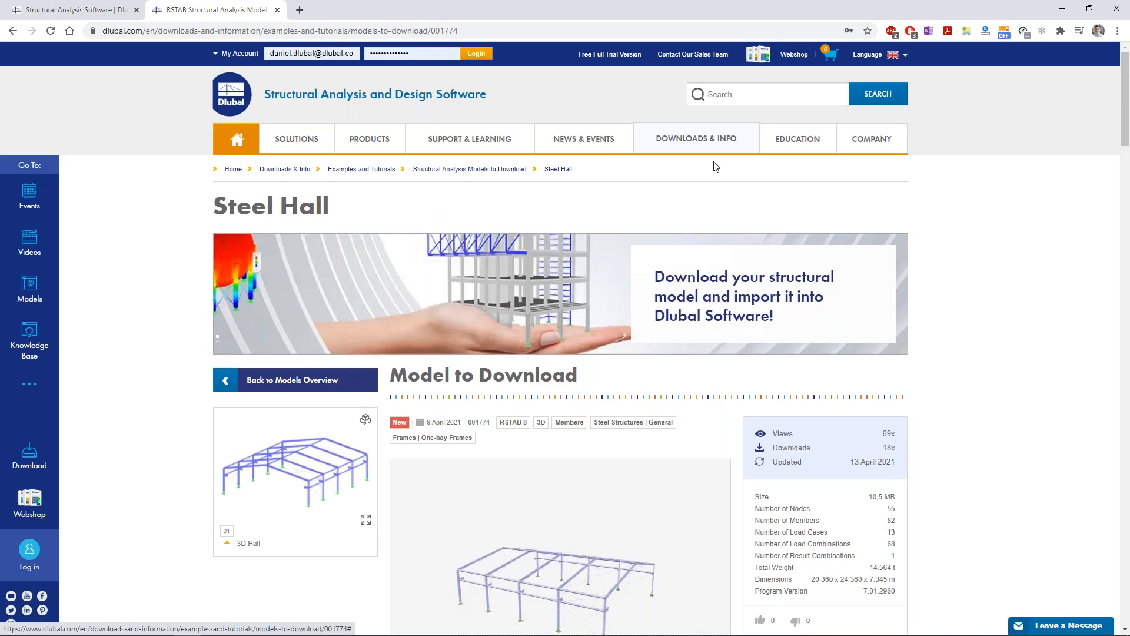
Review the Downloads & Info and Education offerings and open the Infotainment Good to Know videos
mouse_move(715, 166)
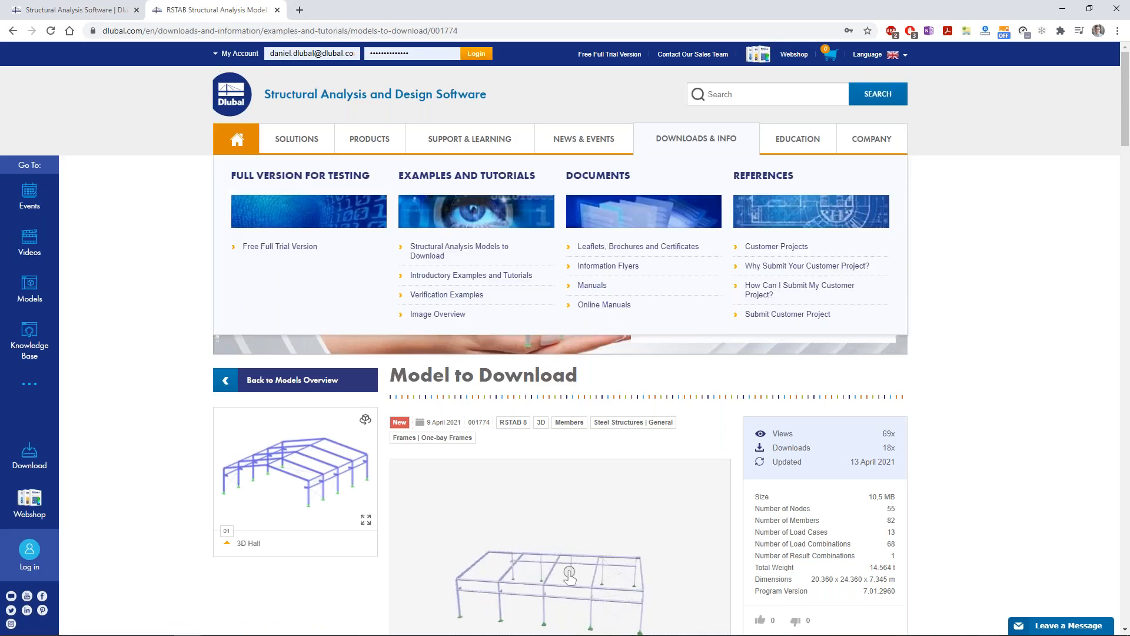
mouse_move(798, 139)
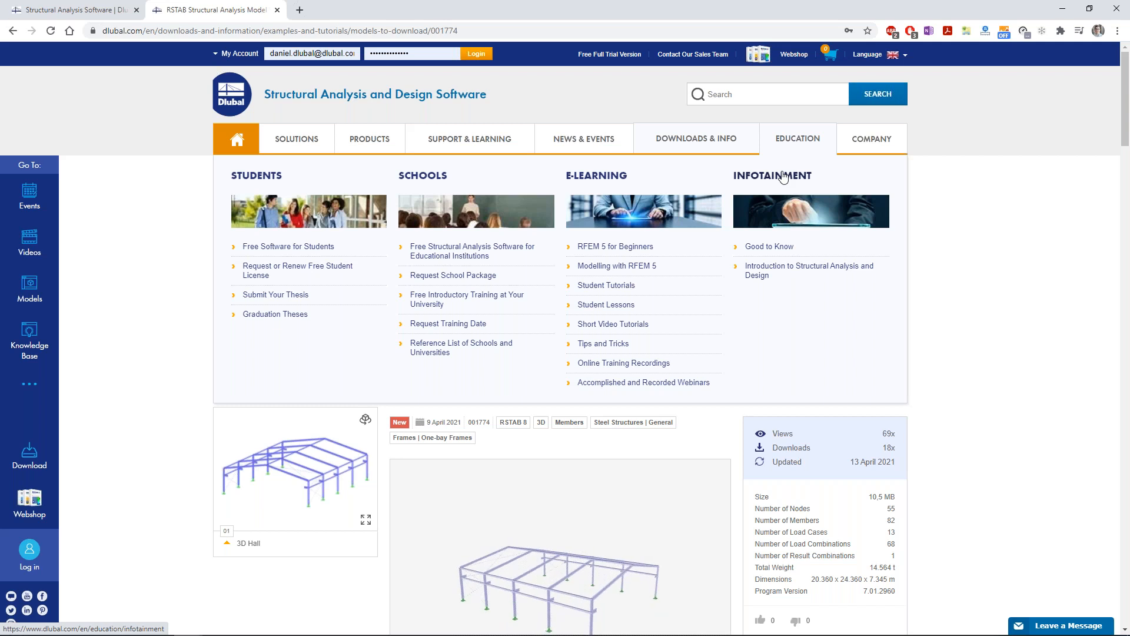
click(761, 272)
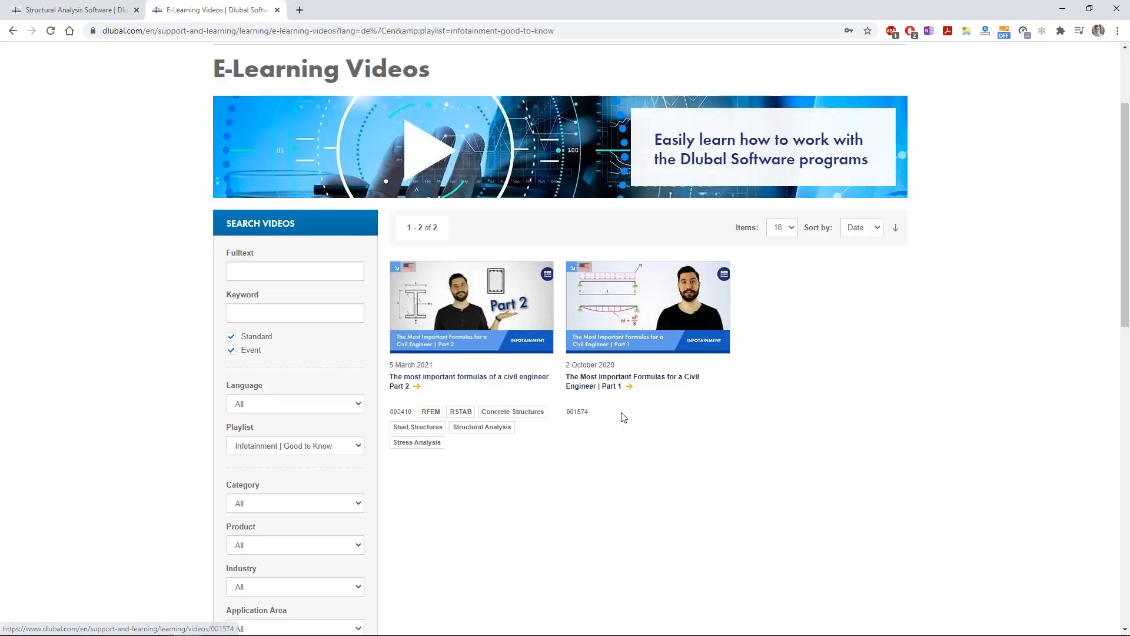
click(307, 33)
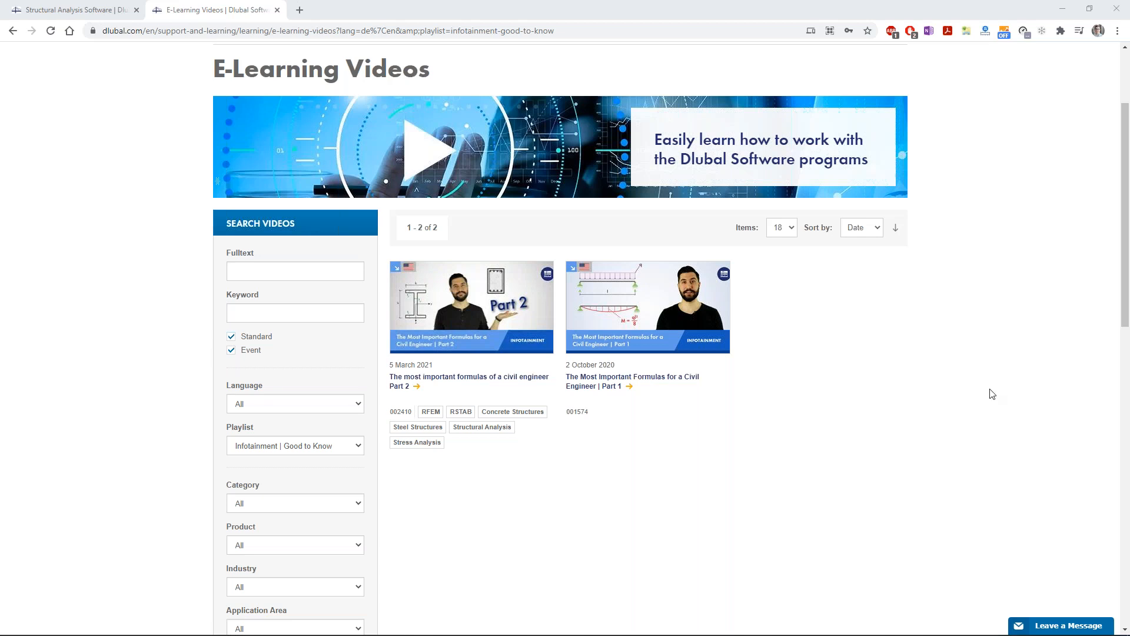
Switch to RFEM and calculate the RF-STABILITY CA1 stability analysis of the portal frame, displaying its first eigenvector
mouse_move(541, 634)
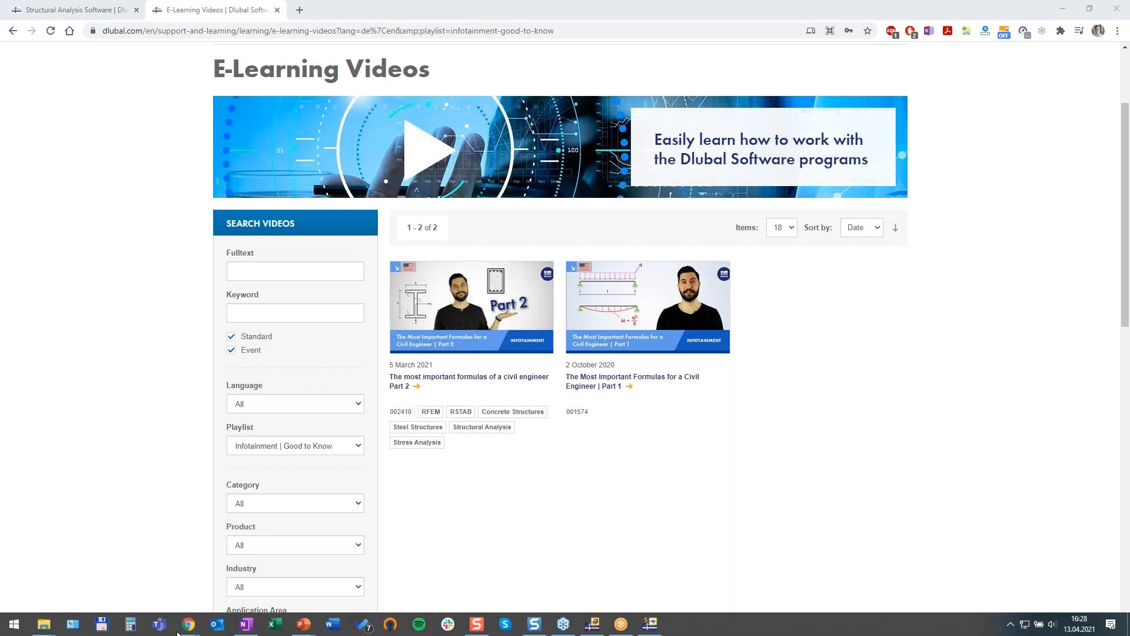
click(650, 623)
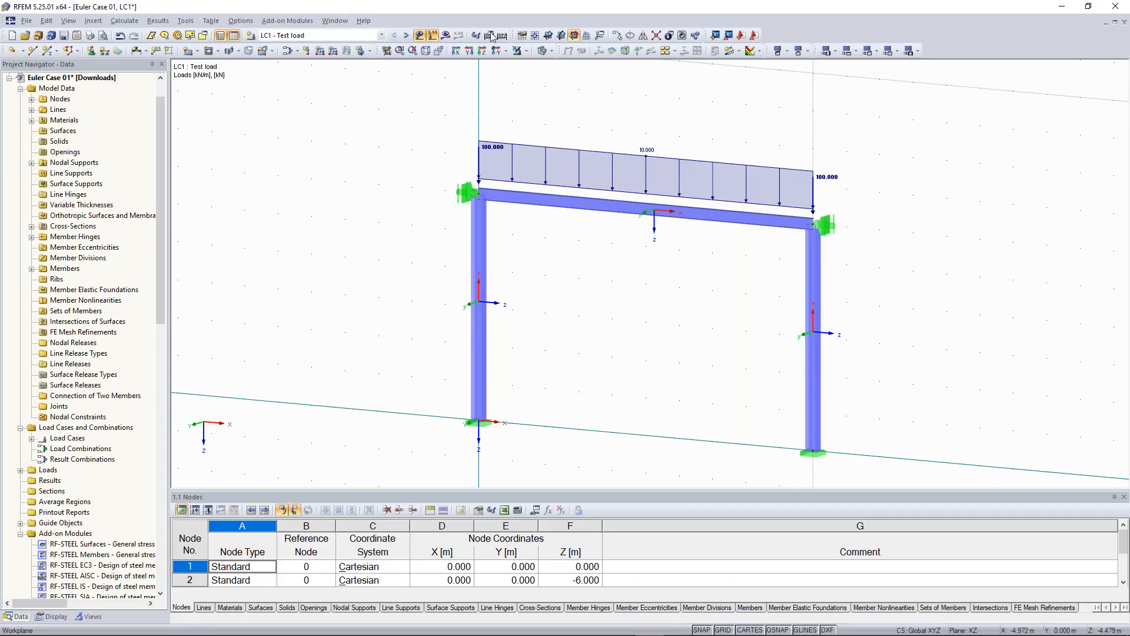
click(406, 35)
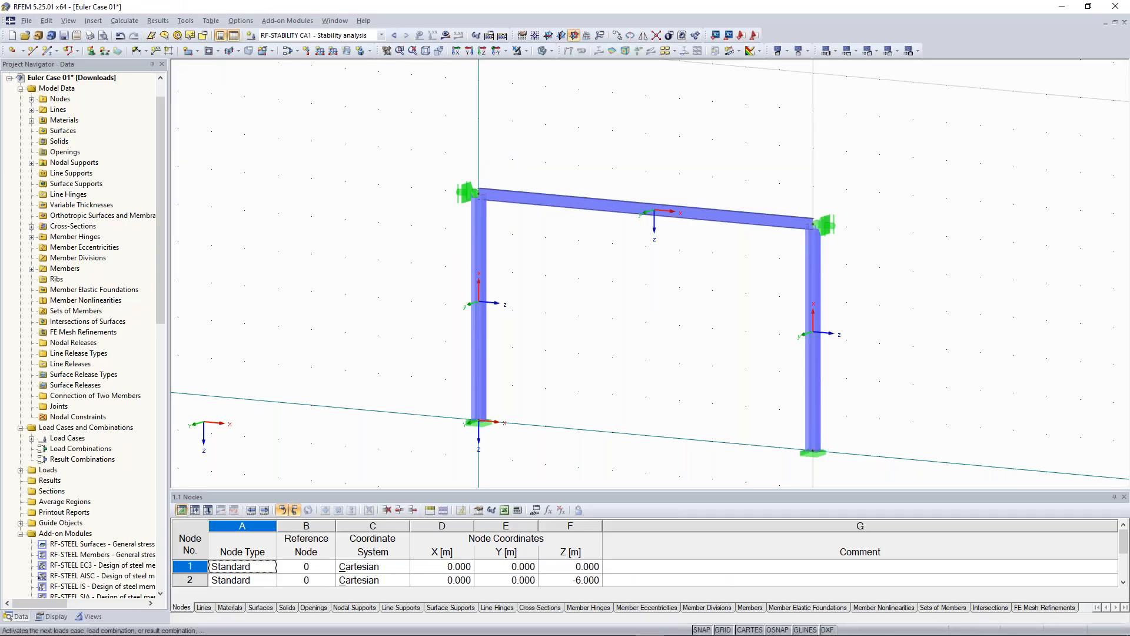
click(476, 36)
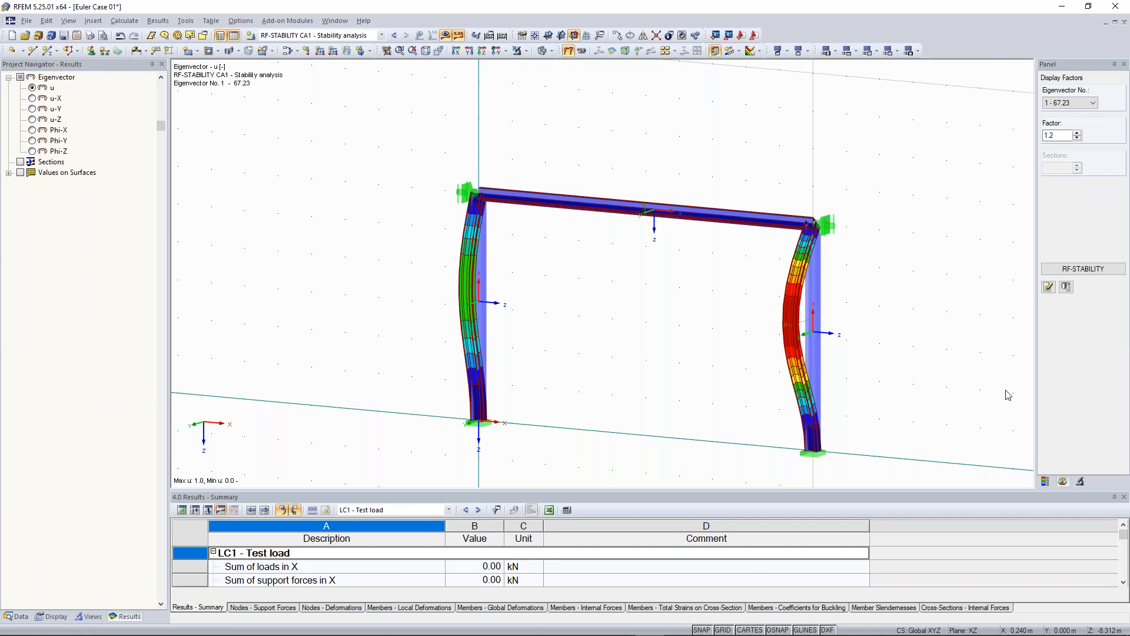
Examine the portal frame's buckling shapes for eigenvectors 2 and 3
scroll(844, 153, down, 1)
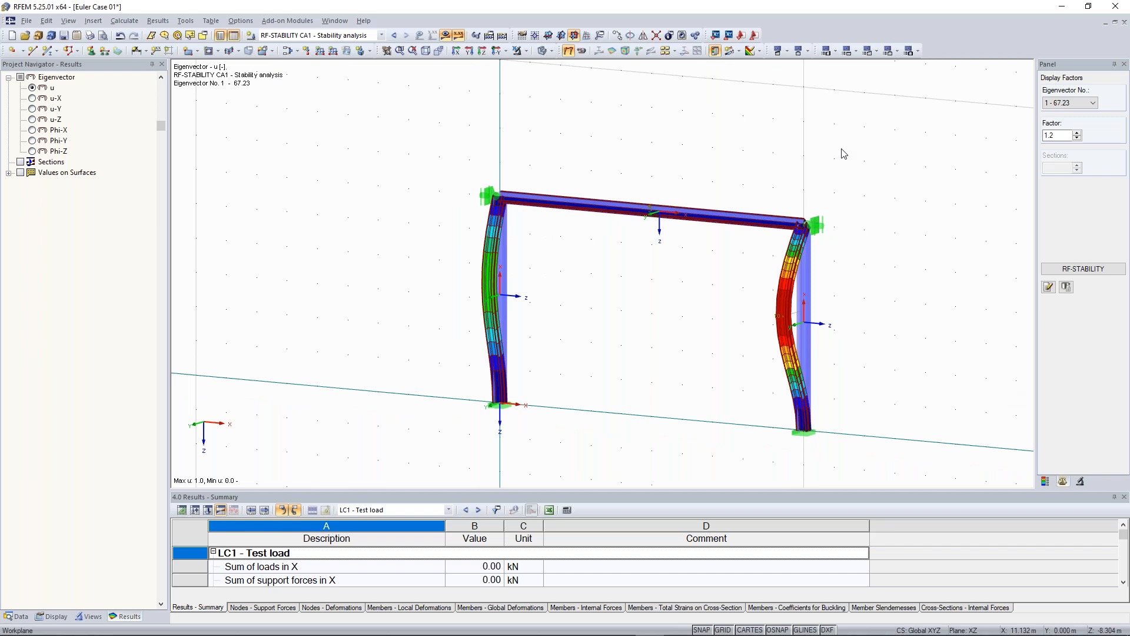
ctrl+middle_drag(912, 240, 966, 235)
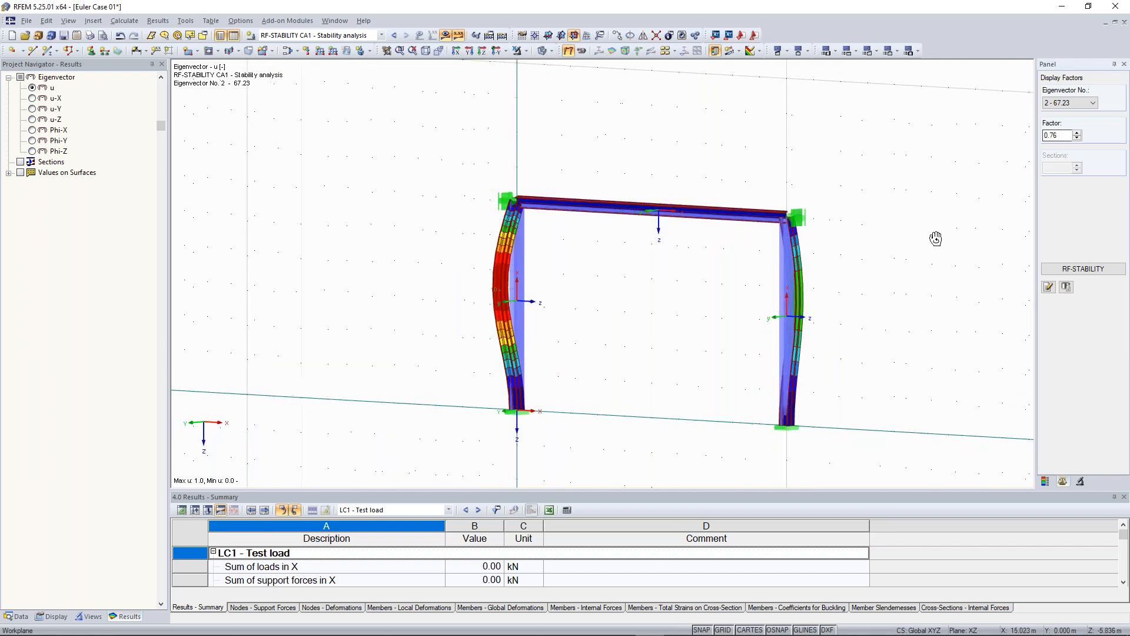
click(1062, 105)
click(1063, 126)
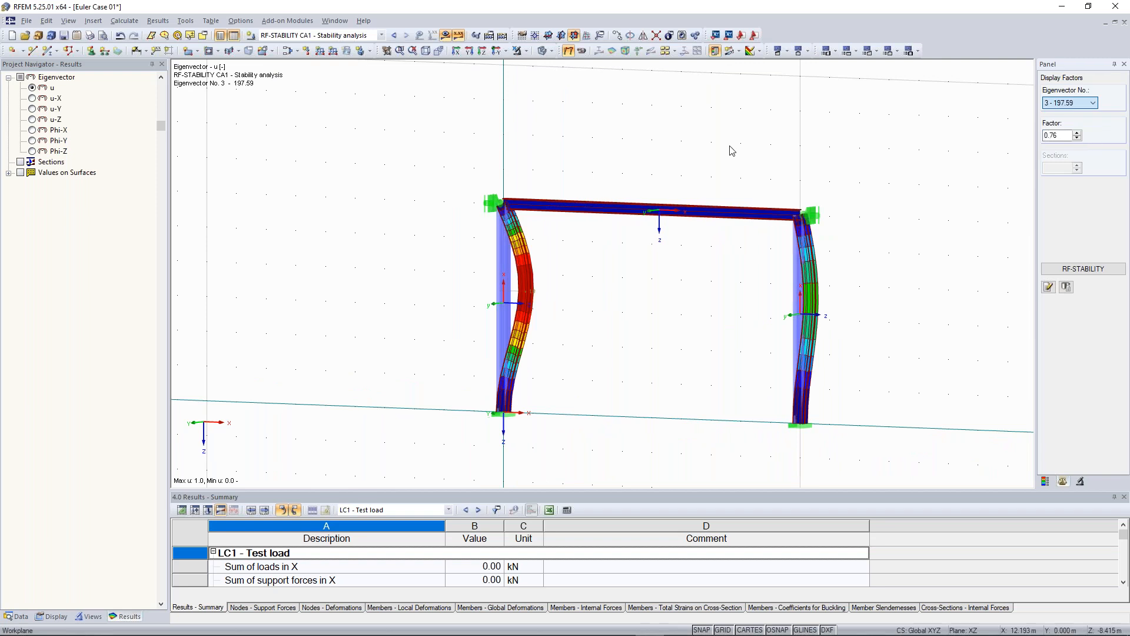
ctrl+middle_drag(772, 174, 540, 146)
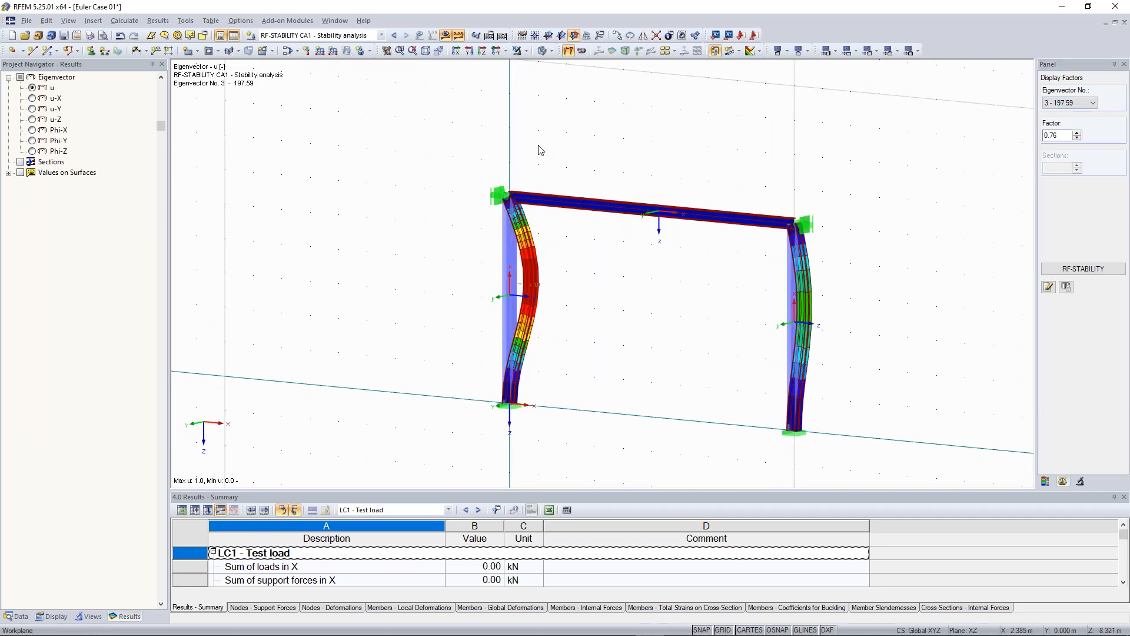
Switch to the Continuous Plate 01 model window
click(335, 21)
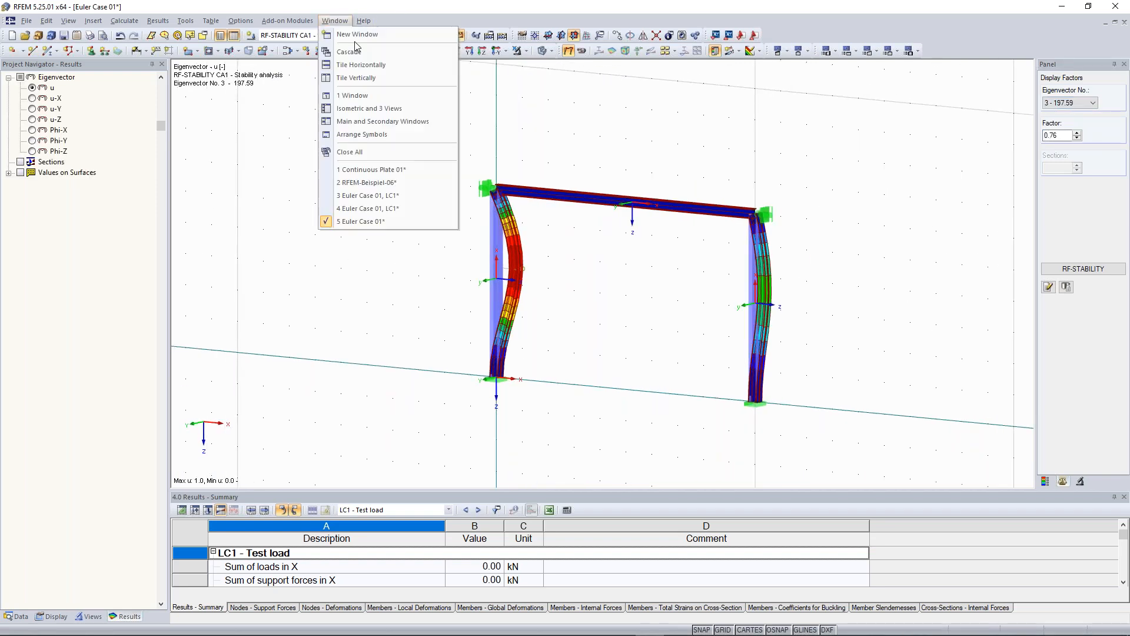
click(406, 169)
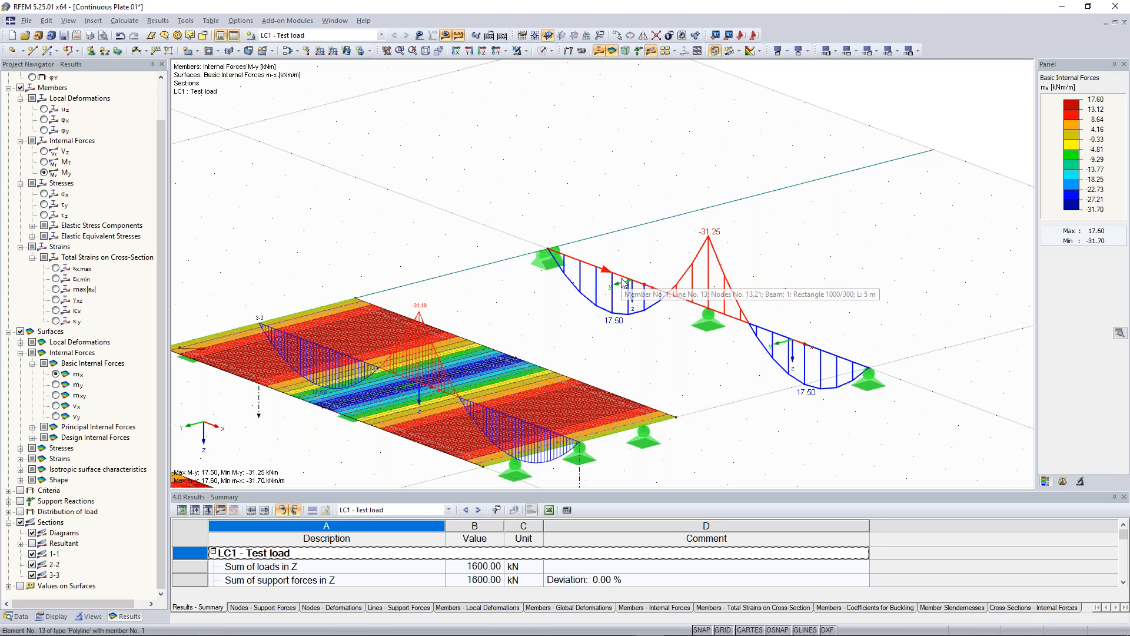
Release the rotational restraint about X in the nodal support at node 13 and recalculate LC1
double_click(541, 259)
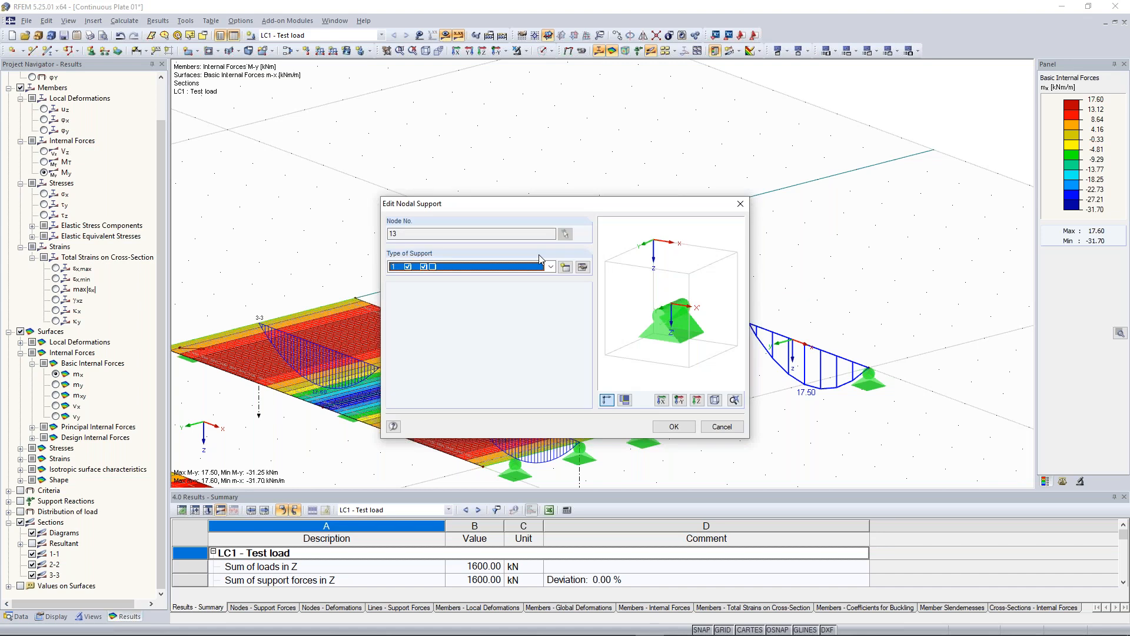
click(583, 268)
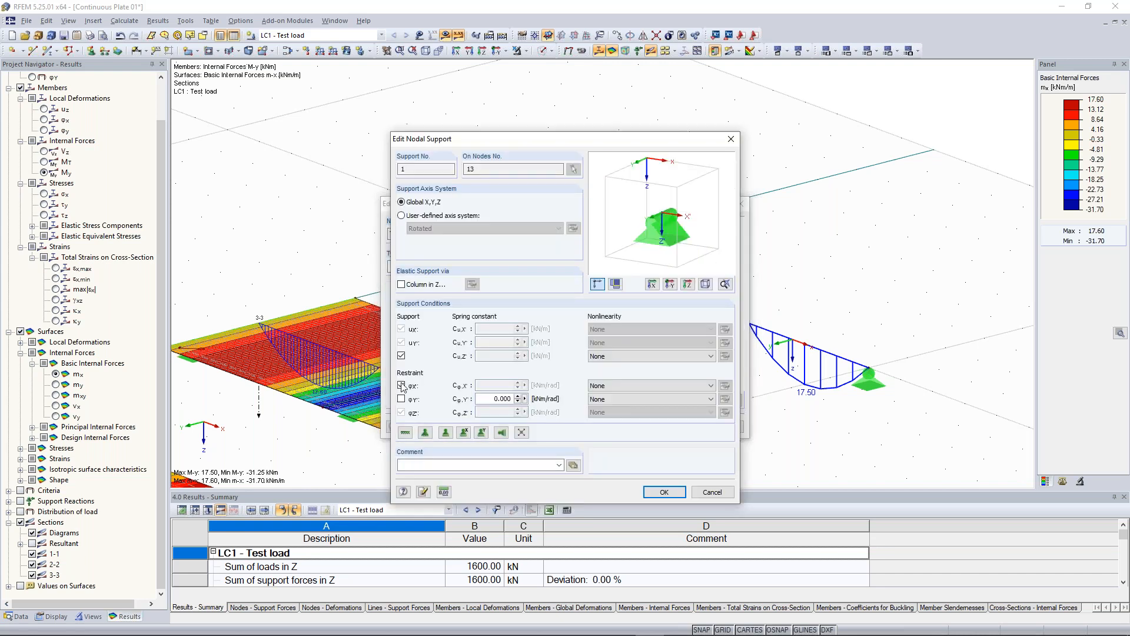
click(656, 493)
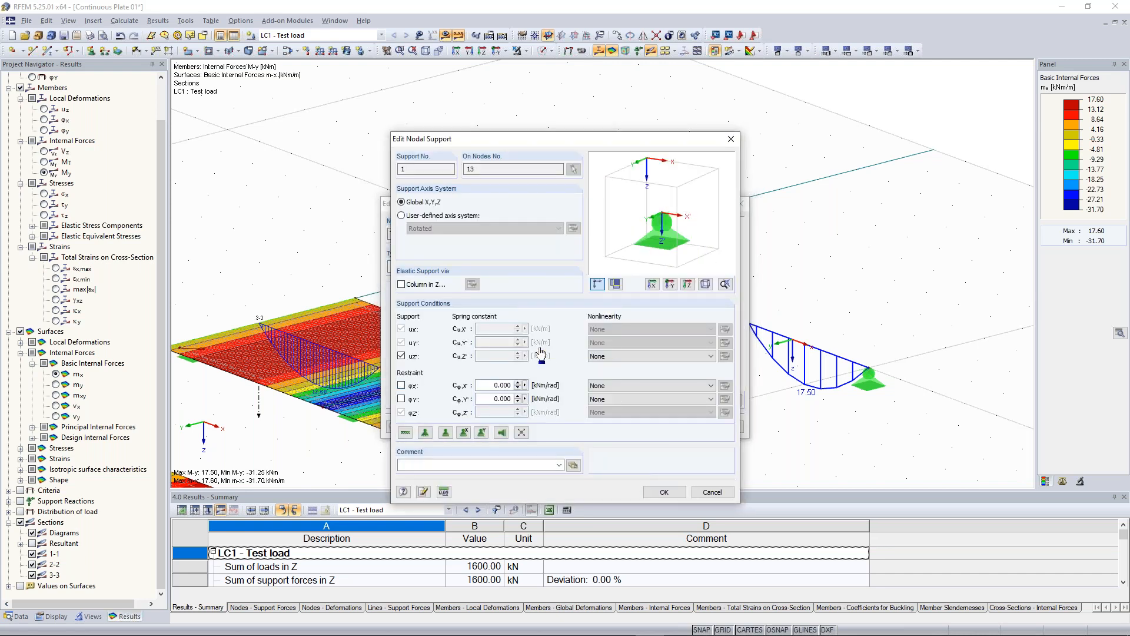
click(659, 492)
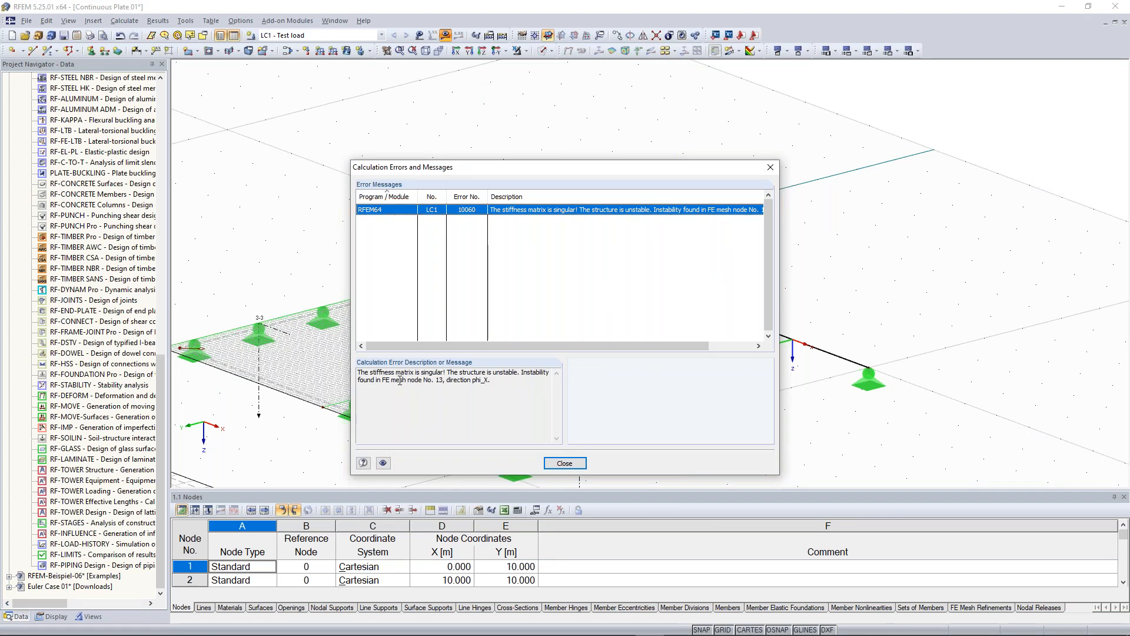
click(566, 463)
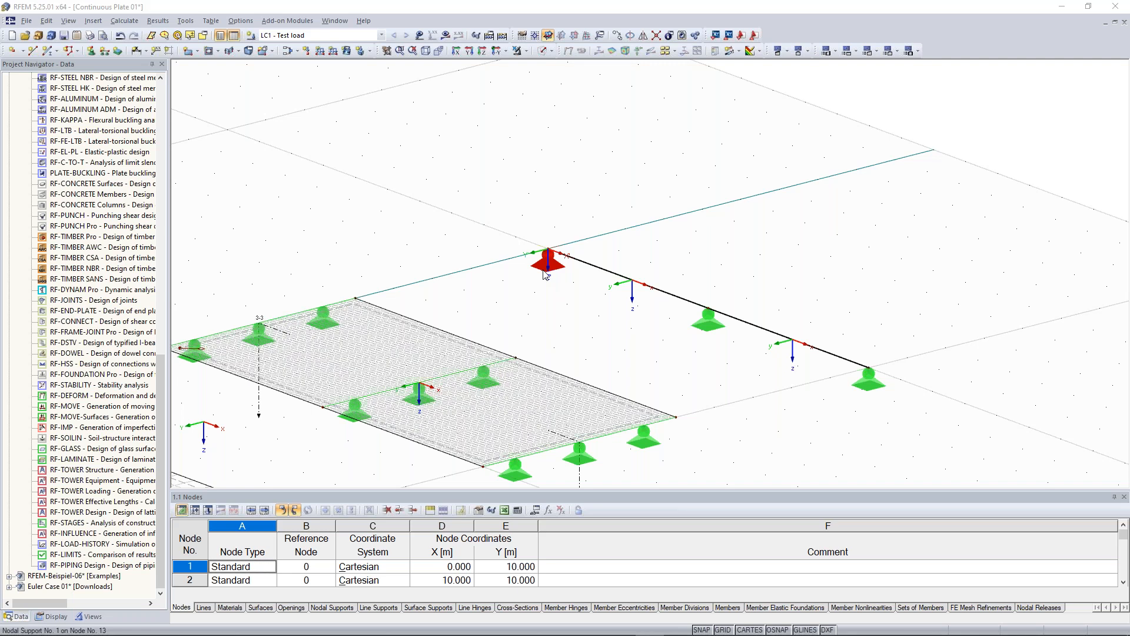
Restrain rotation about X in the nodal support at node 13 and start the LC1 calculation
double_click(545, 263)
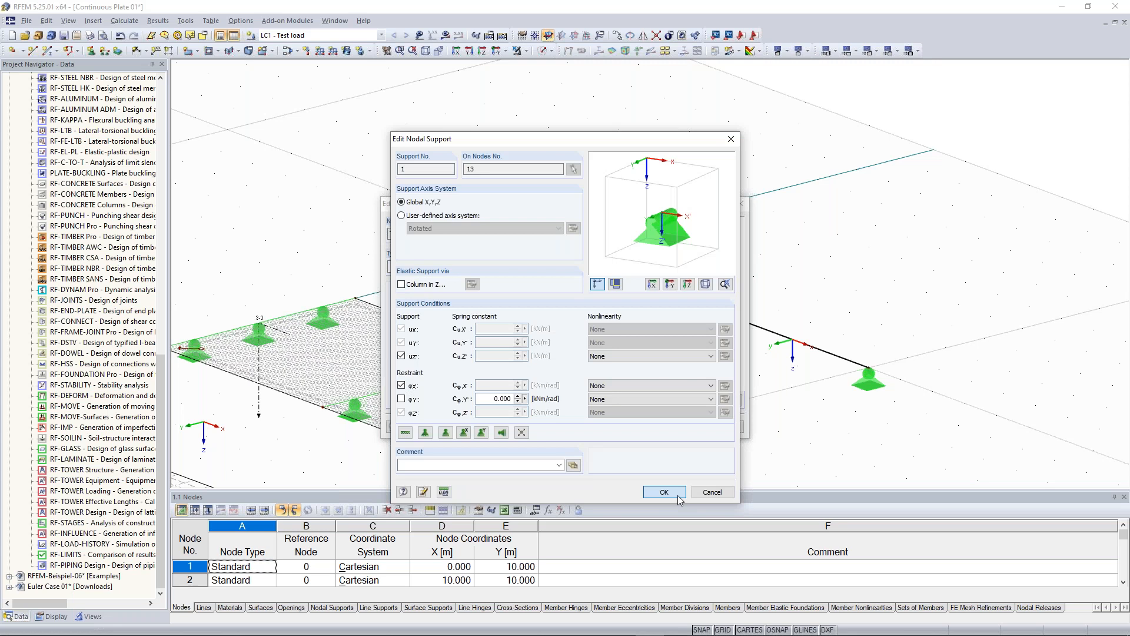
click(679, 498)
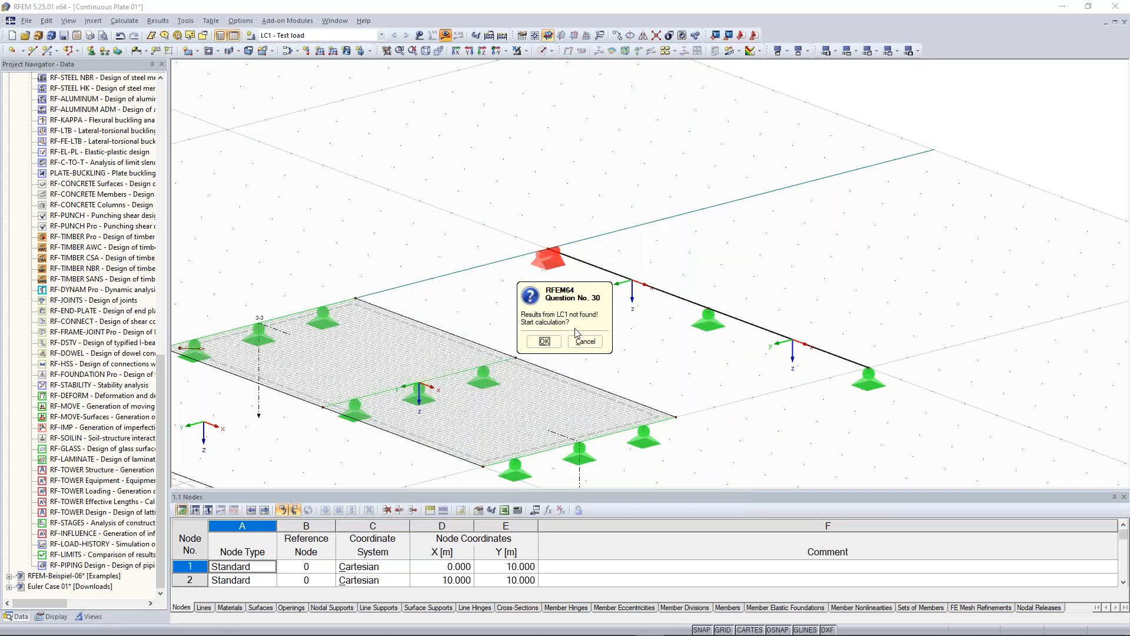
click(544, 344)
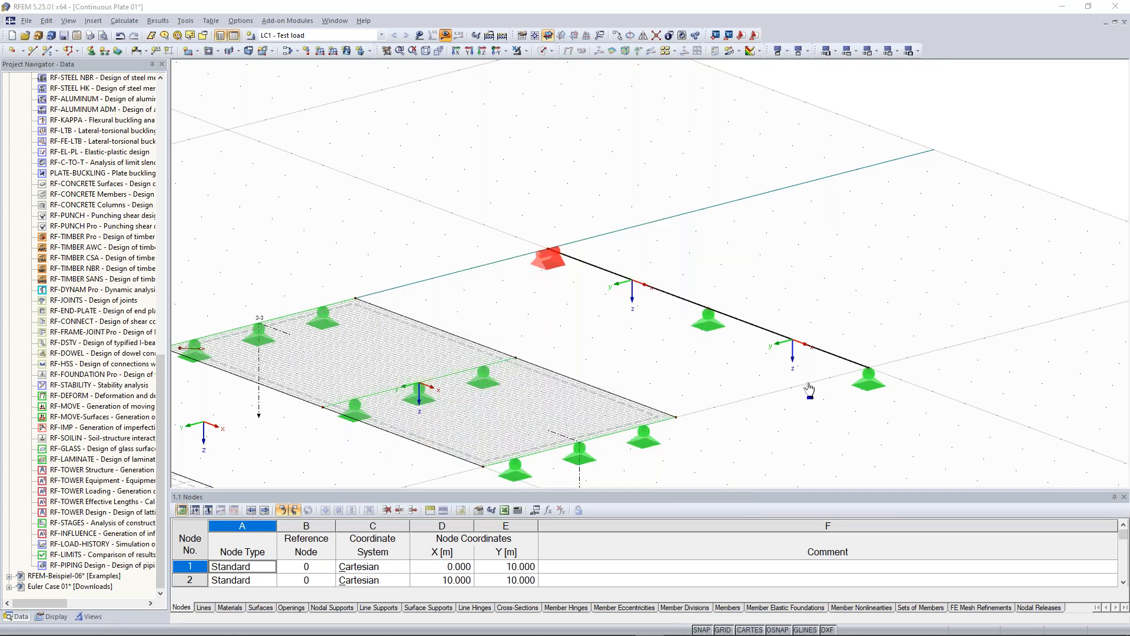